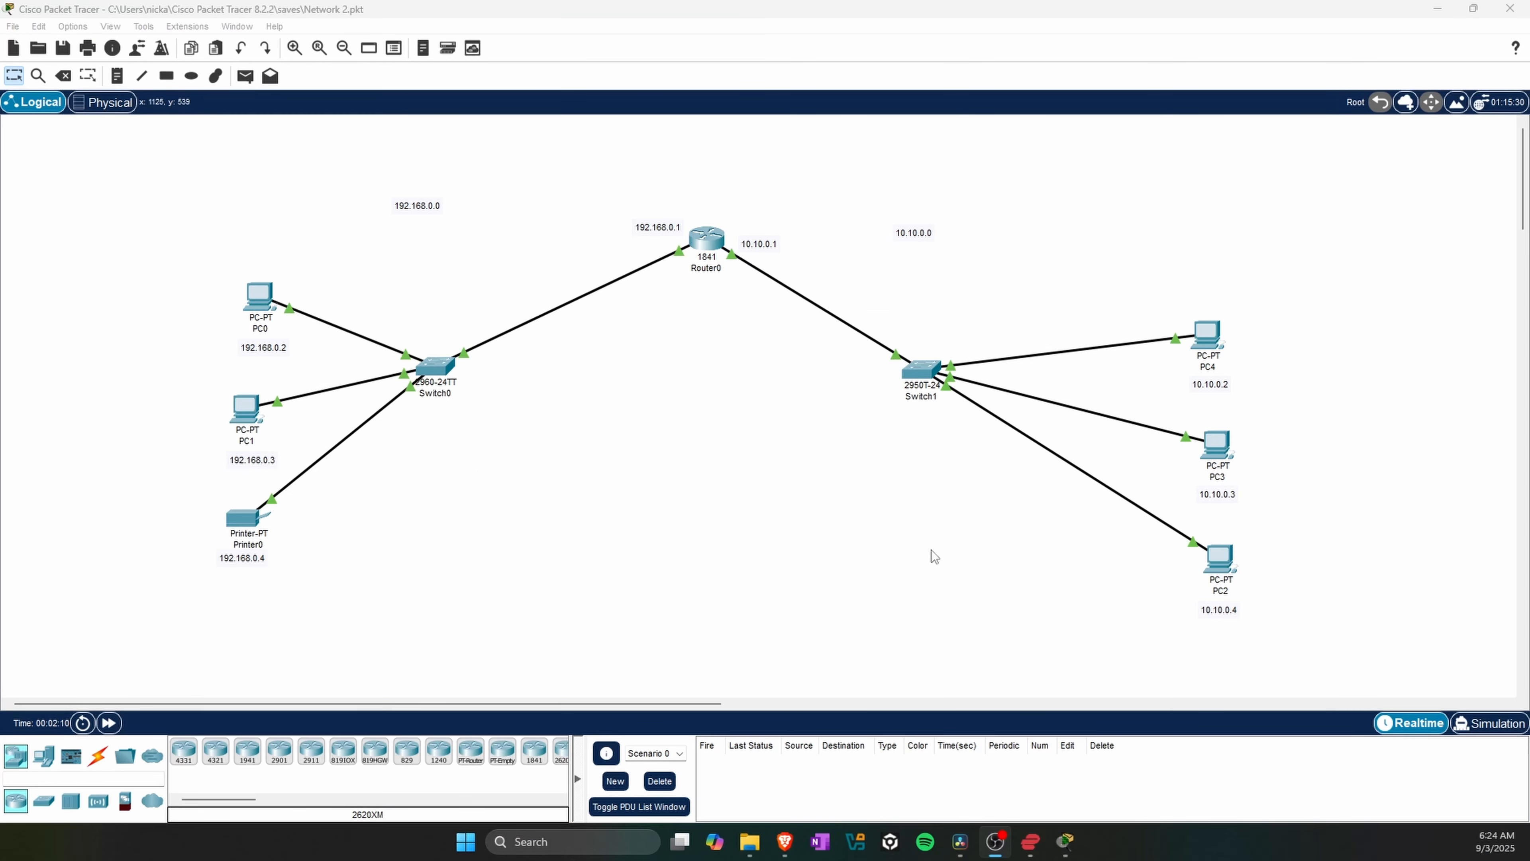
Step: Switch the network to simulation mode and advance the capture event by event to follow the packet from PC1 to PC3
{"action": "left_click", "coordinate": [1483, 726]}
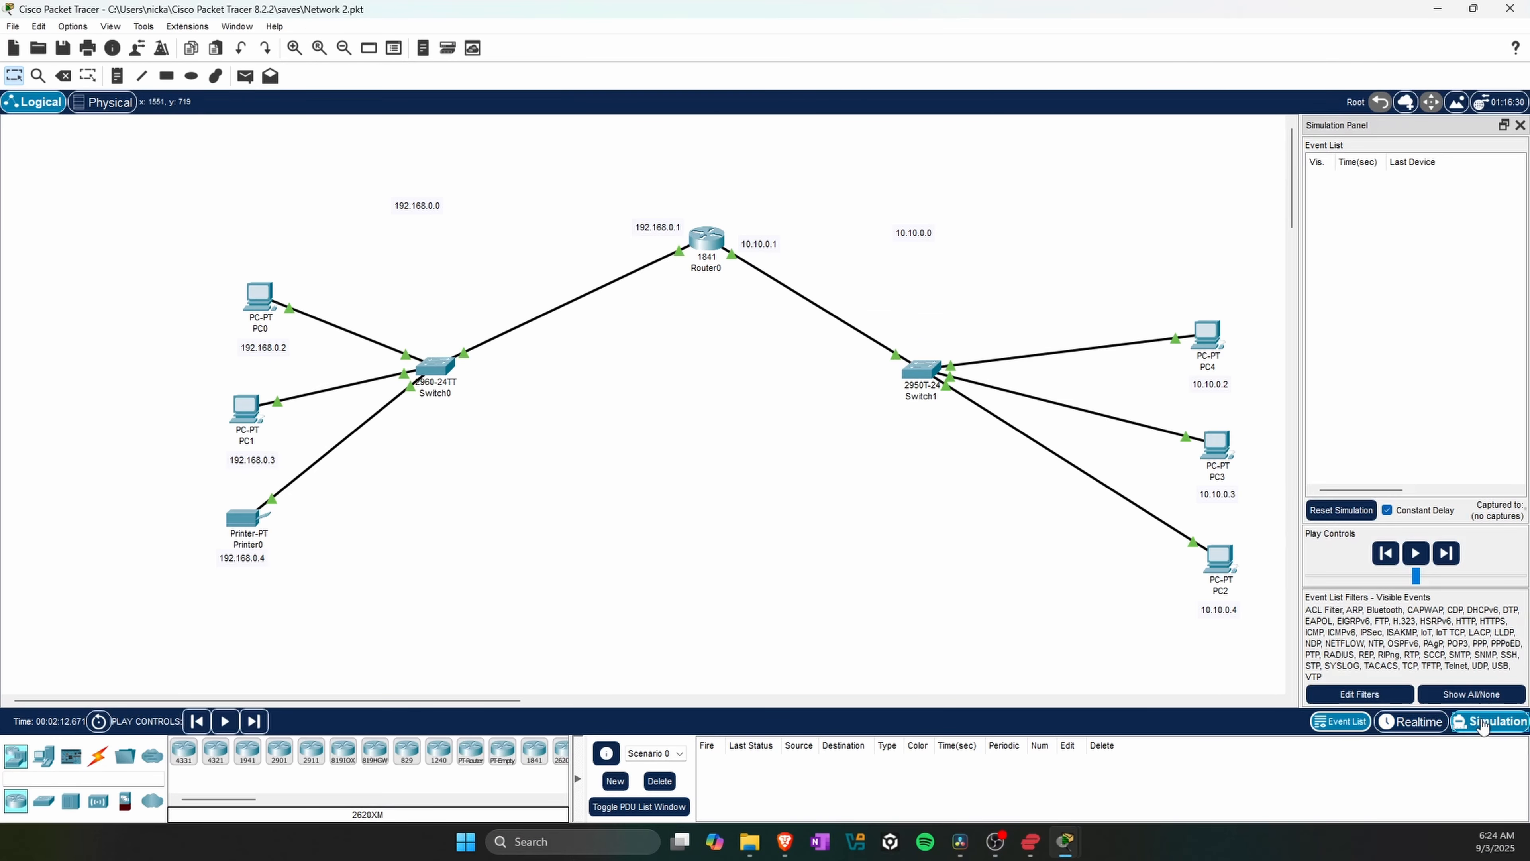
{"action": "left_click", "coordinate": [1451, 554]}
{"action": "left_click", "coordinate": [1452, 554]}
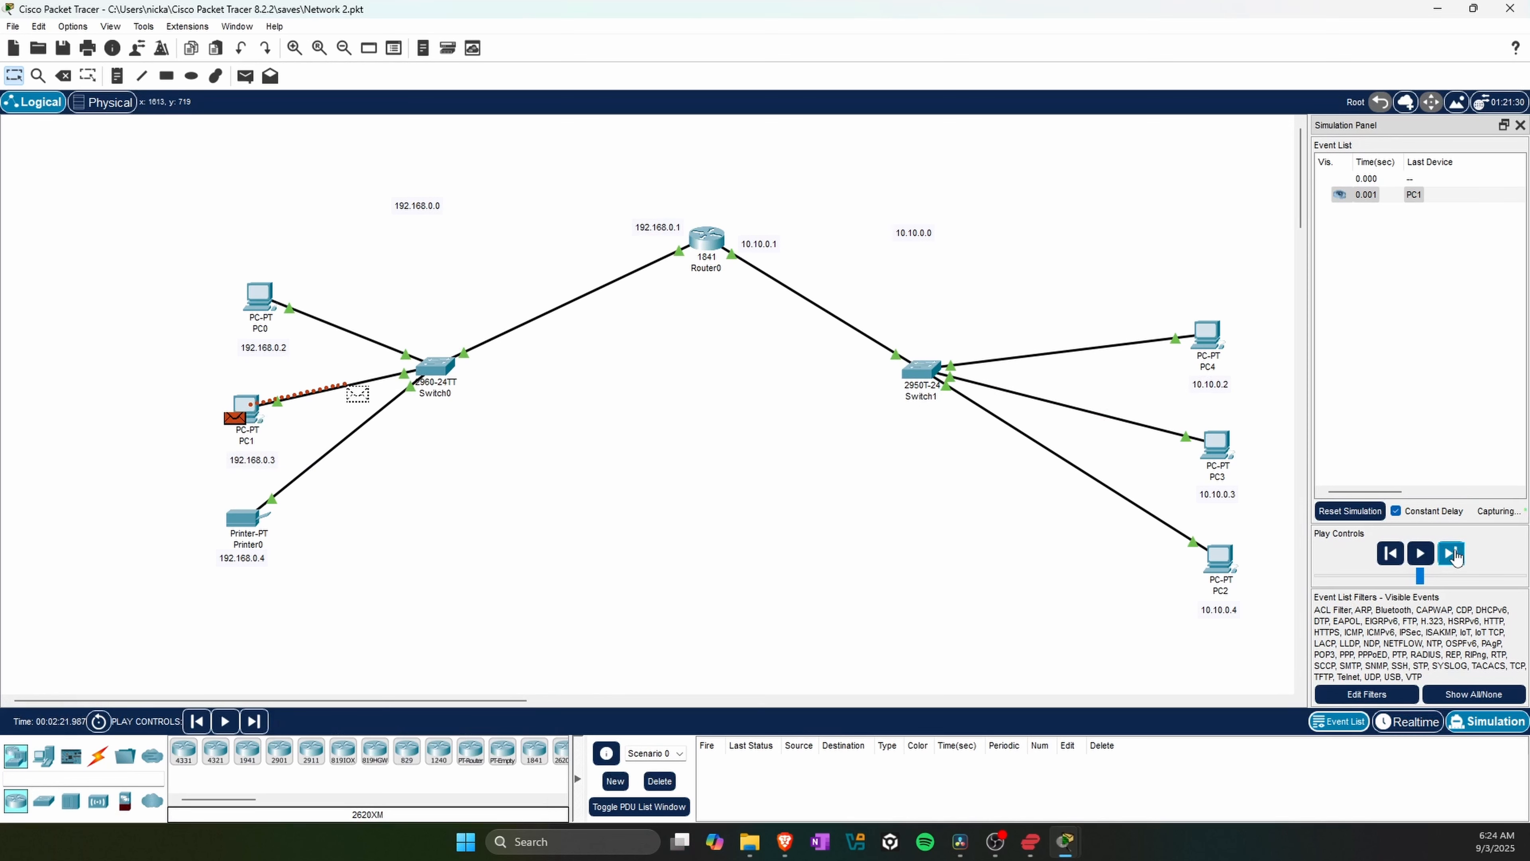
{"action": "left_click", "coordinate": [1451, 554]}
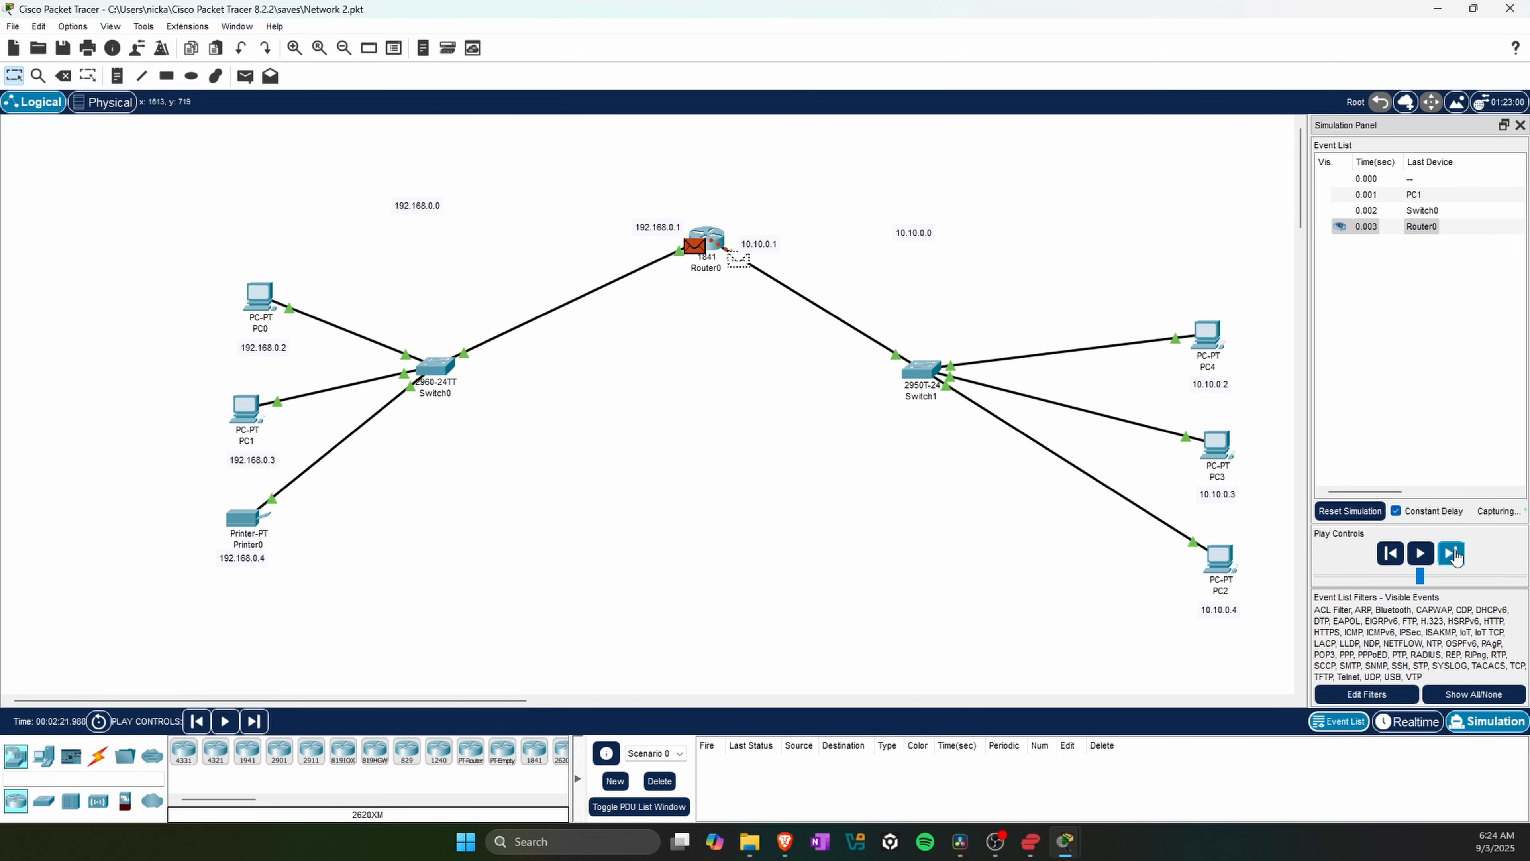
{"action": "left_click", "coordinate": [1452, 553]}
{"action": "left_click", "coordinate": [1452, 554]}
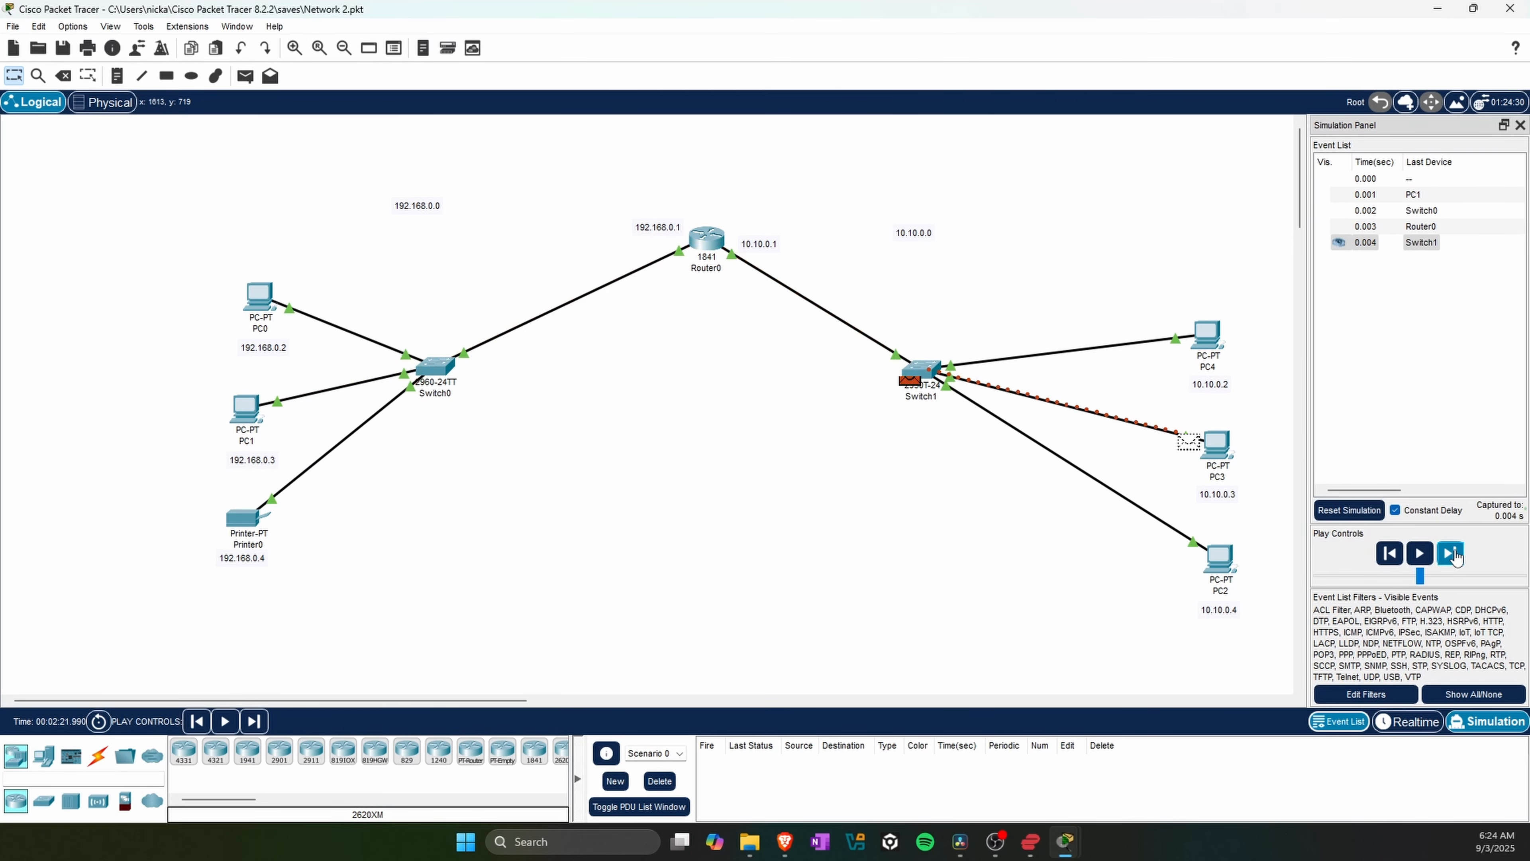
{"action": "left_click", "coordinate": [1451, 554]}
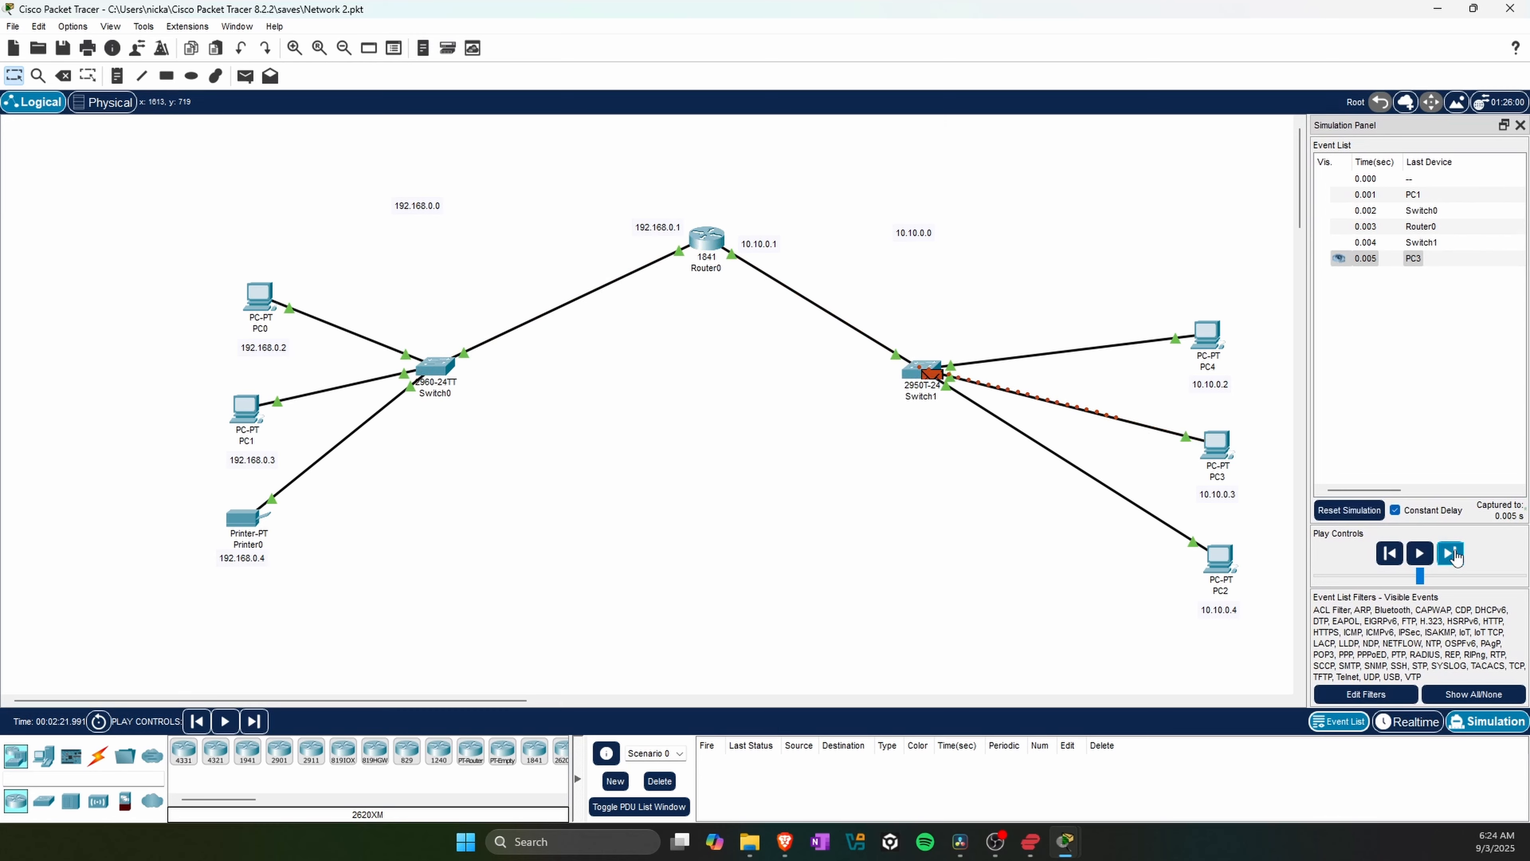
{"action": "left_click", "coordinate": [1452, 554]}
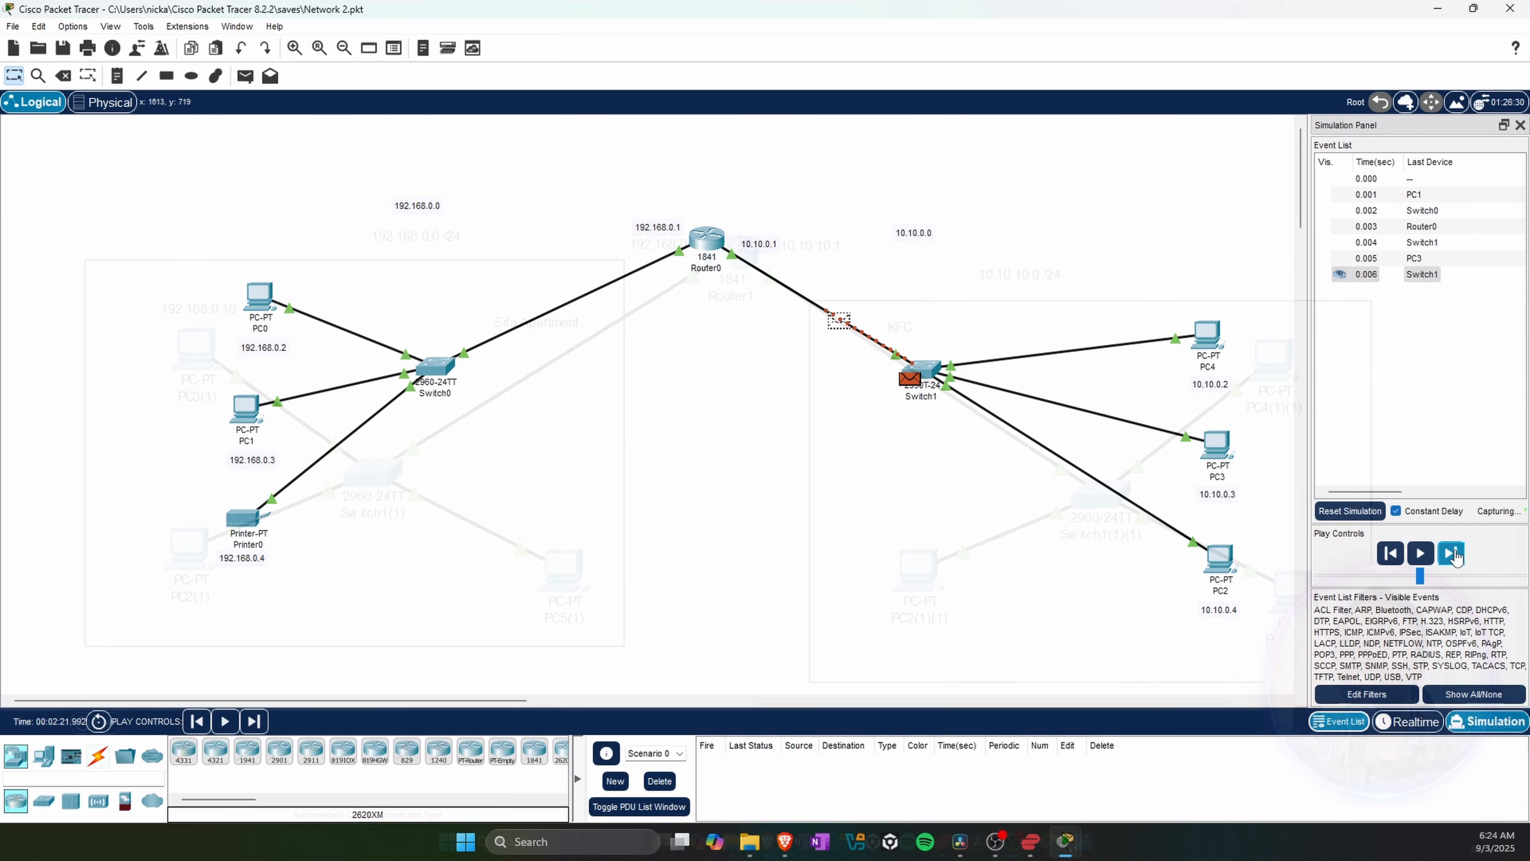
{"action": "left_click", "coordinate": [1451, 554]}
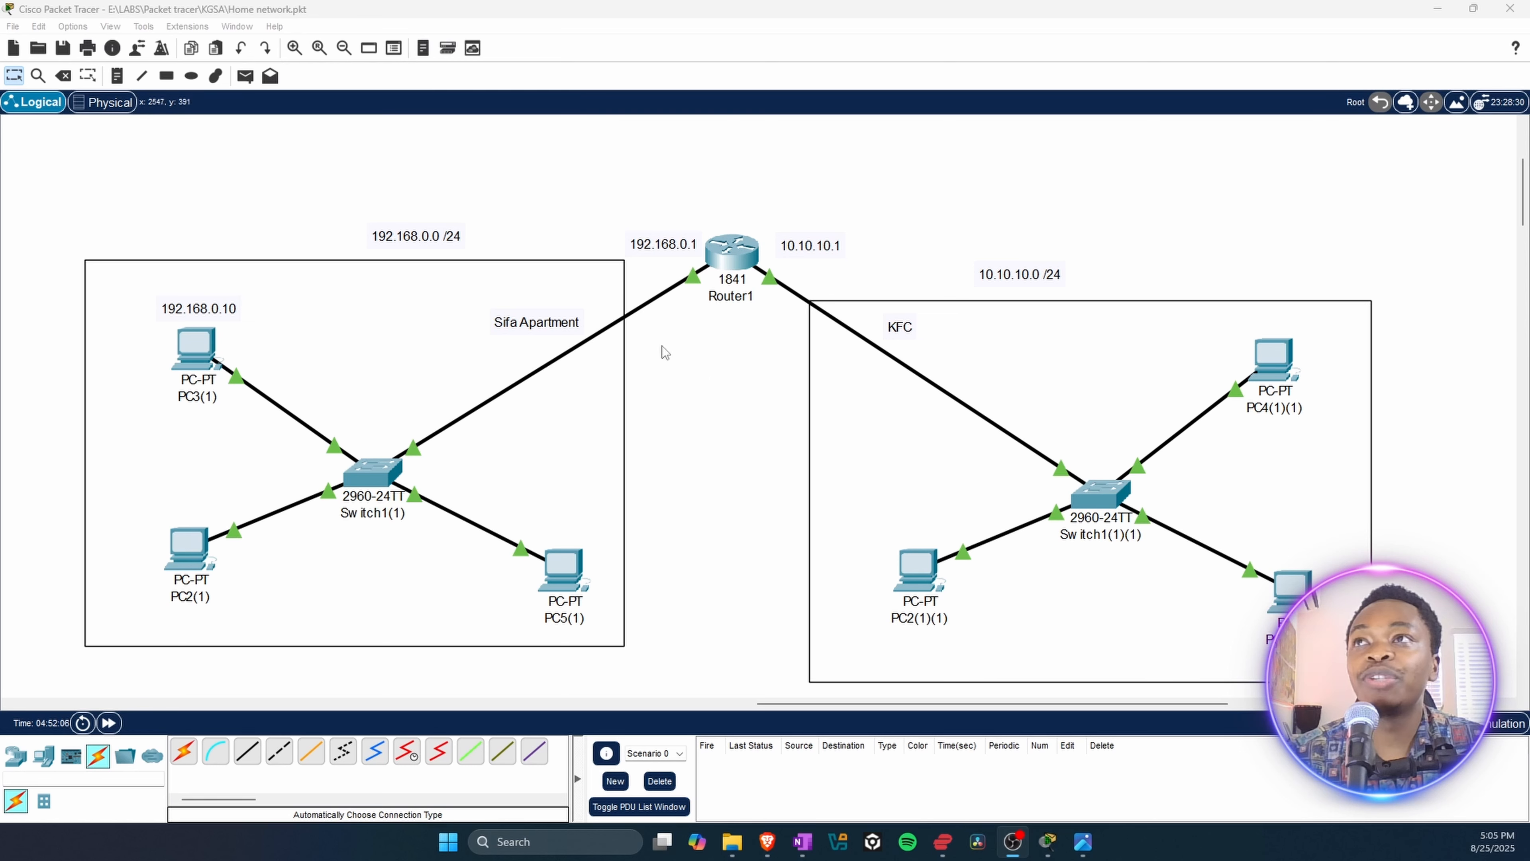
Step: Switch to the Brave private window and search the web for "cisco skills for all"
{"action": "mouse_move", "coordinate": [767, 842]}
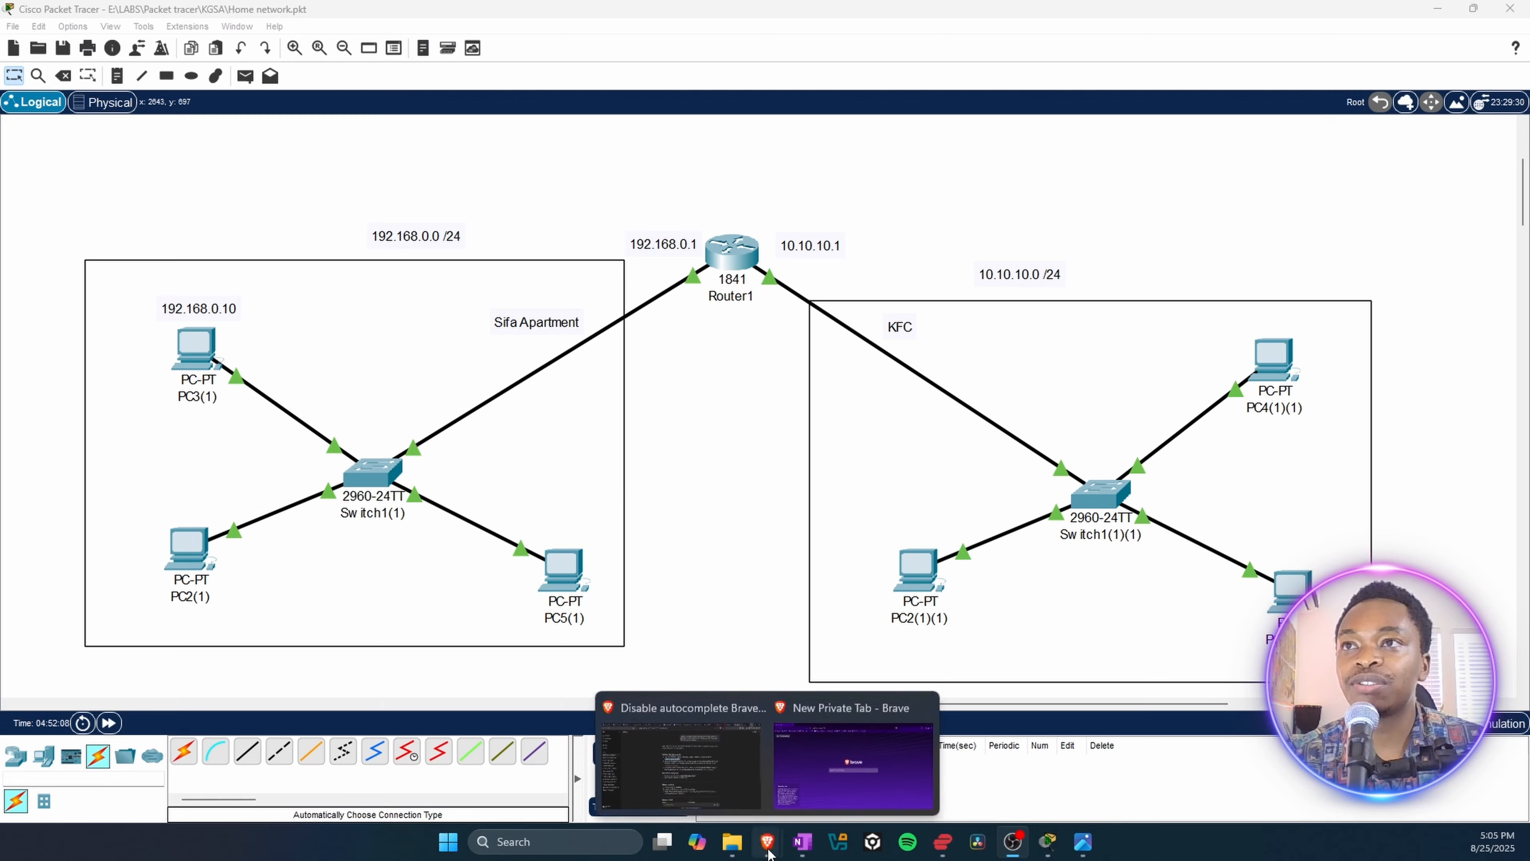
{"action": "left_click", "coordinate": [835, 783]}
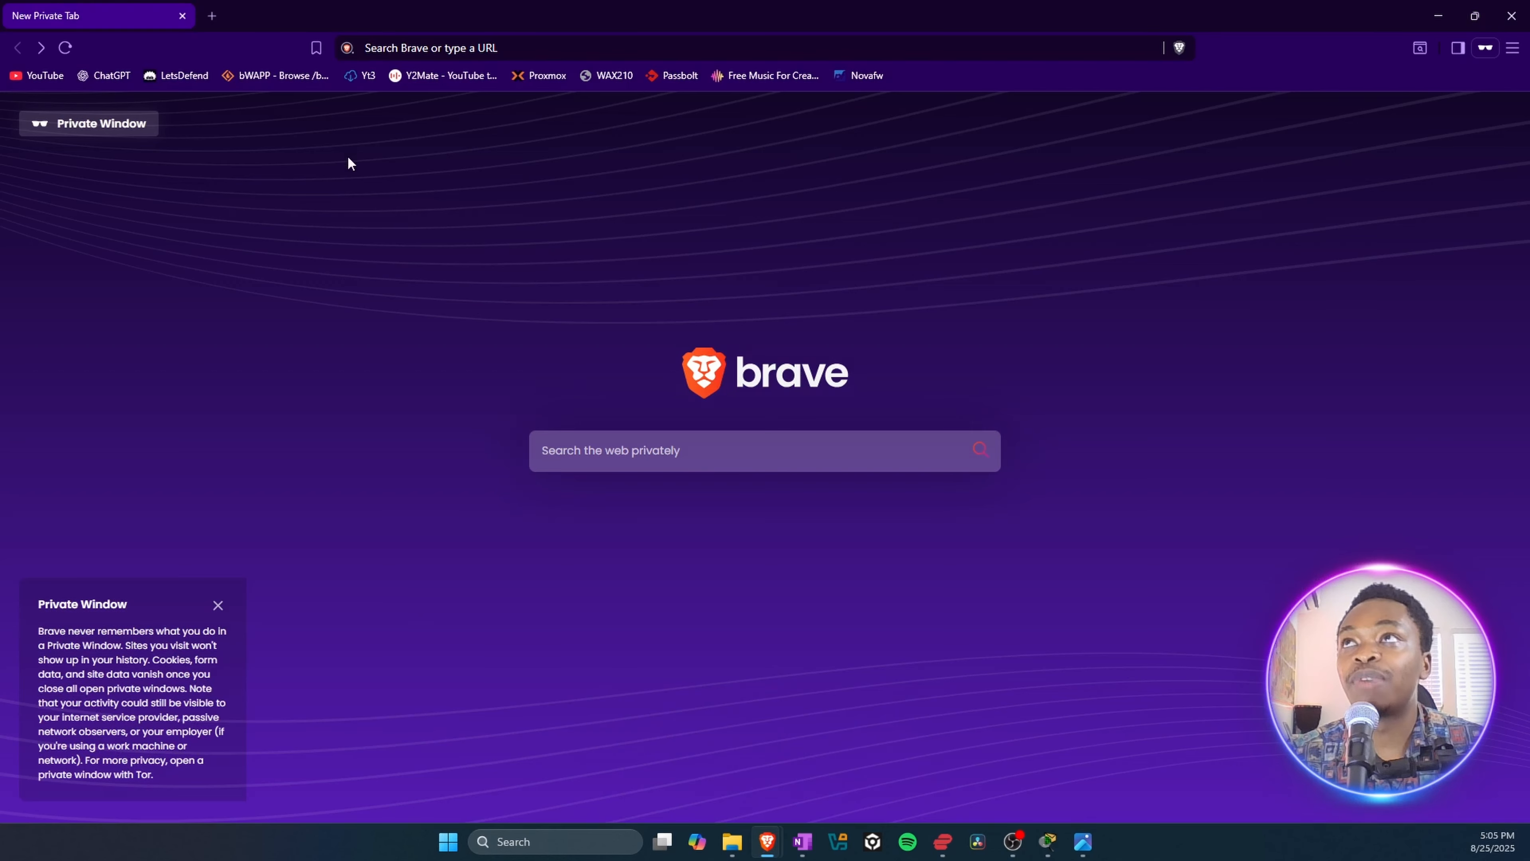
{"action": "left_click", "coordinate": [391, 50]}
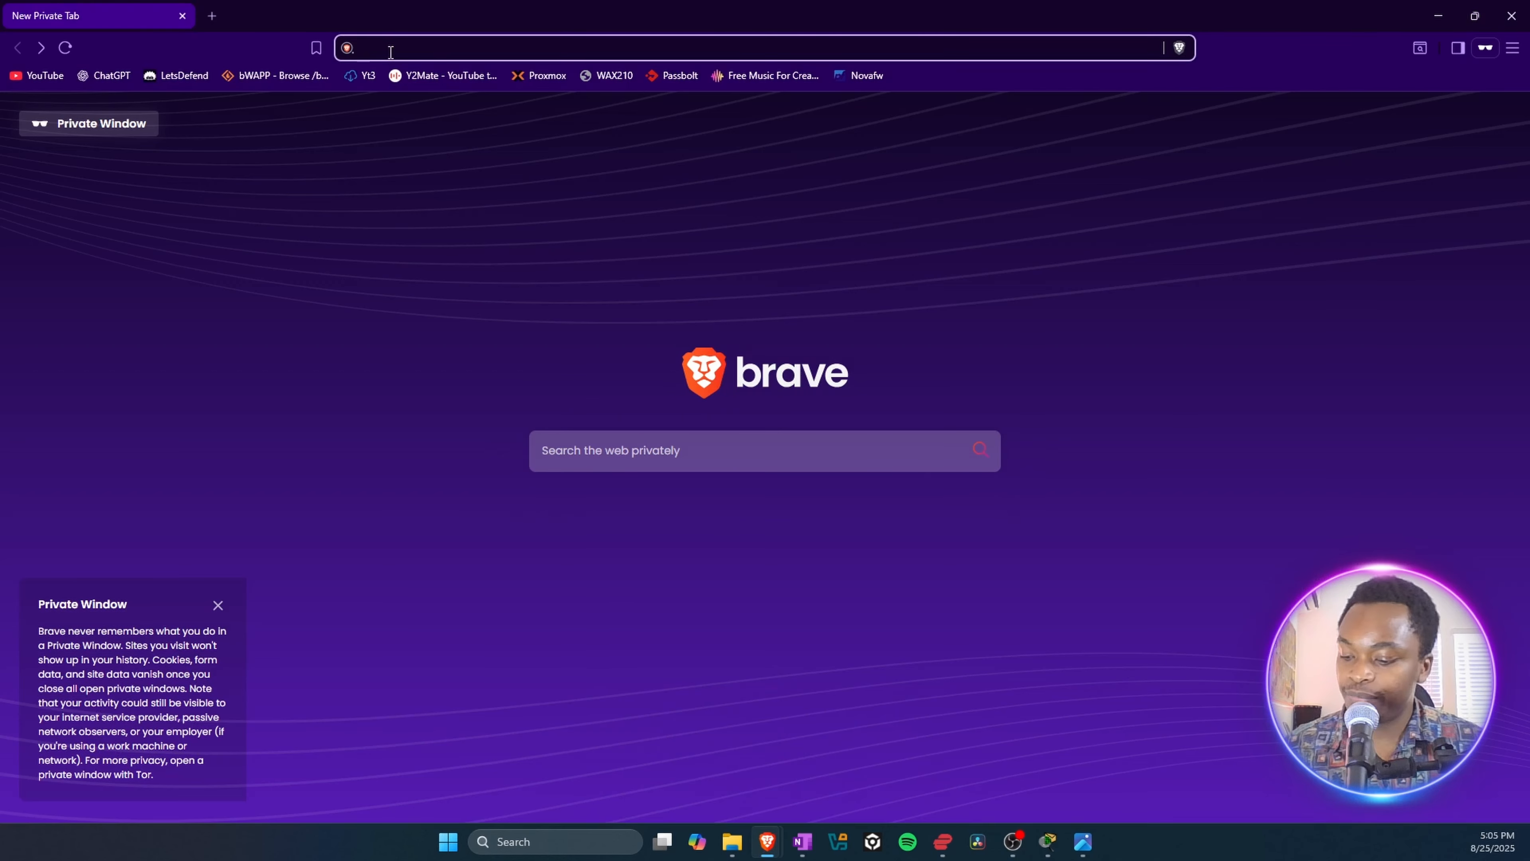
{"action": "type", "text": "cisco skills for all"}
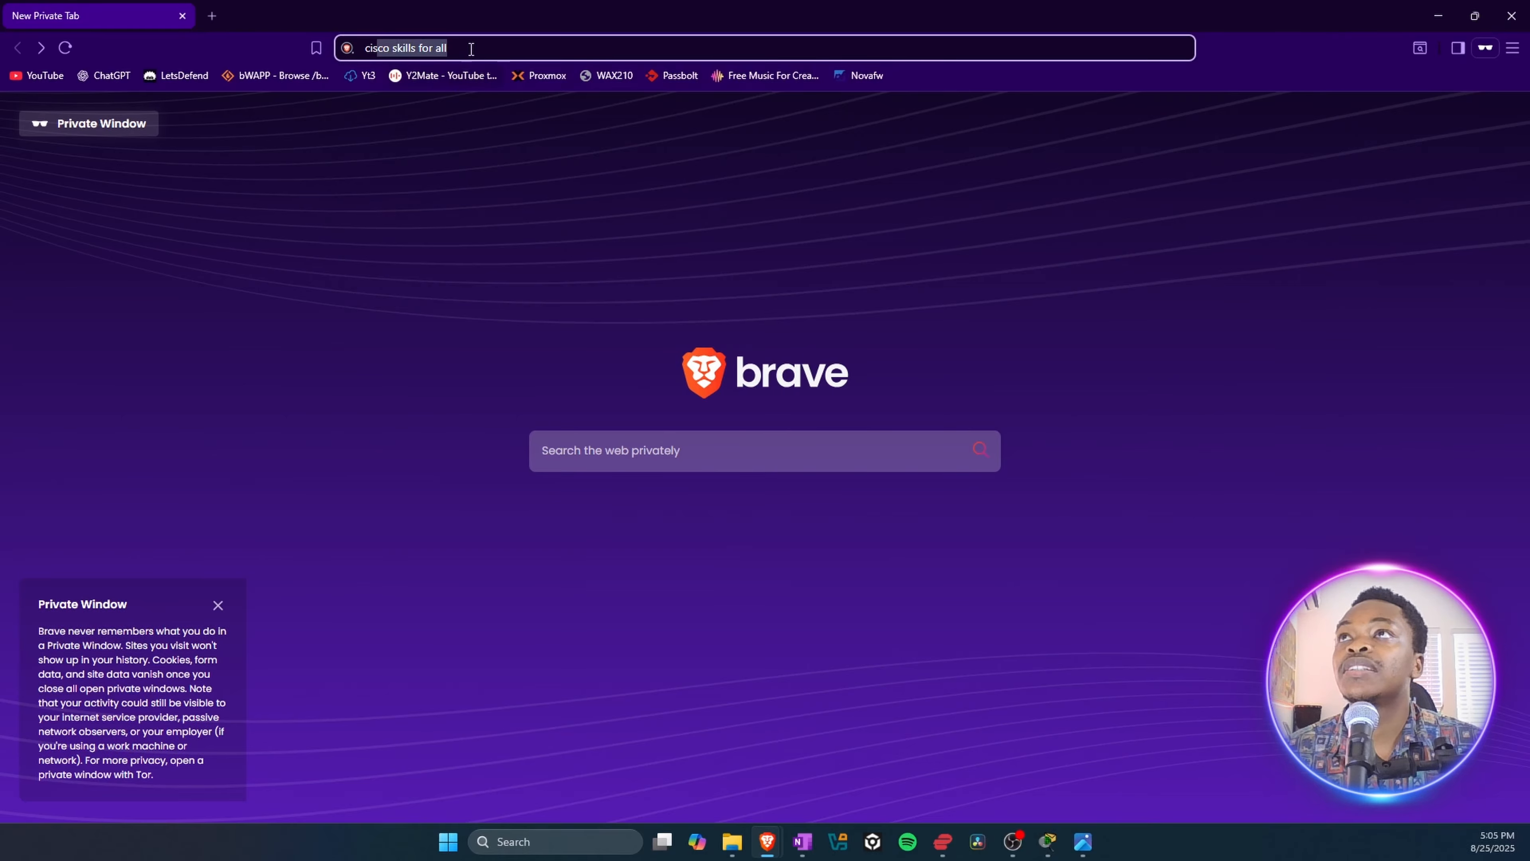
{"action": "left_click", "coordinate": [473, 50]}
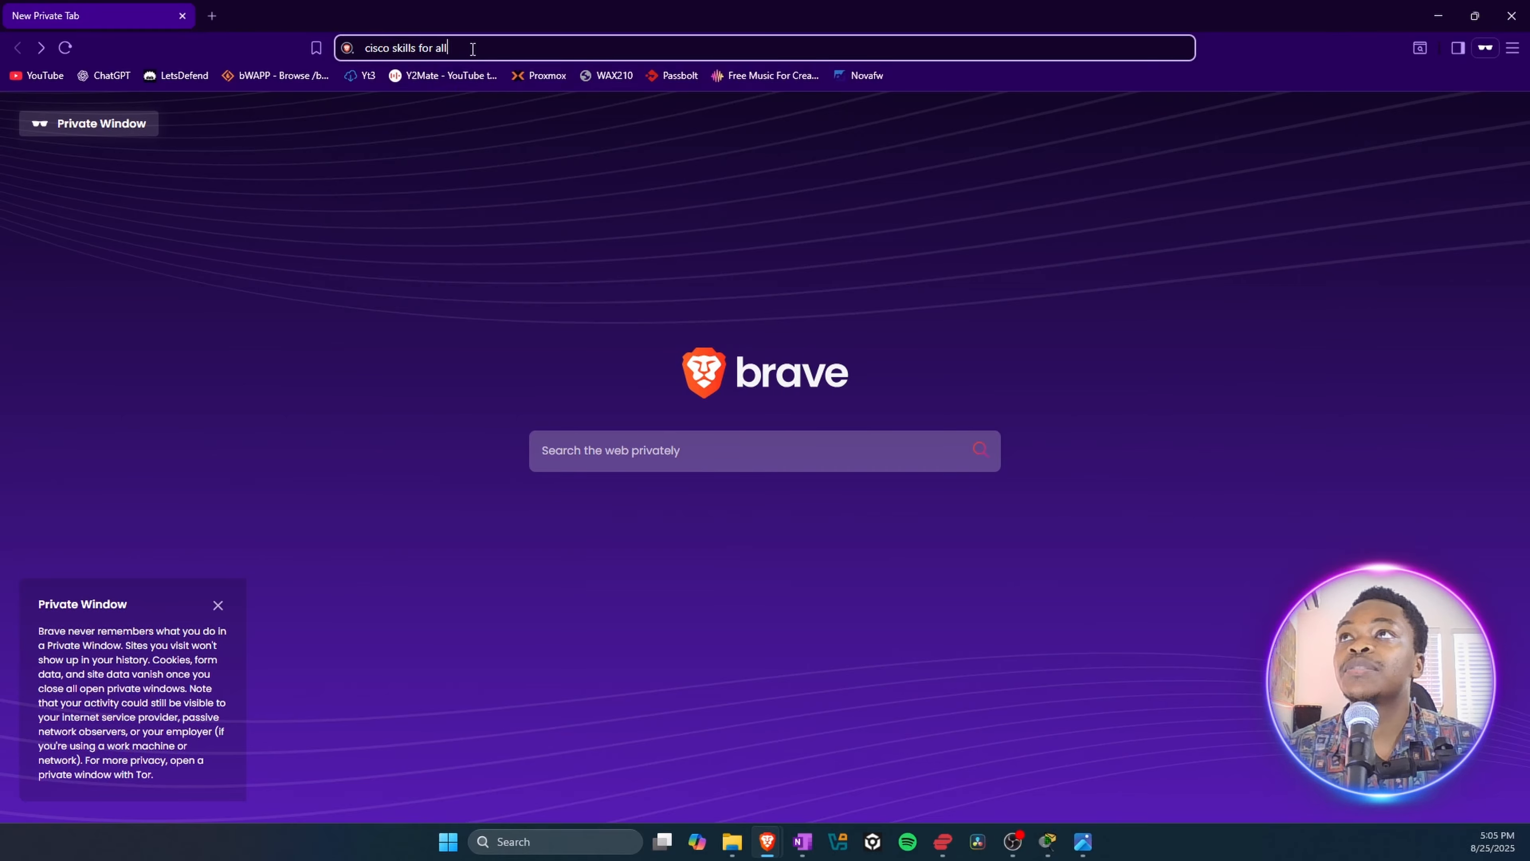
{"action": "key", "text": "Return"}
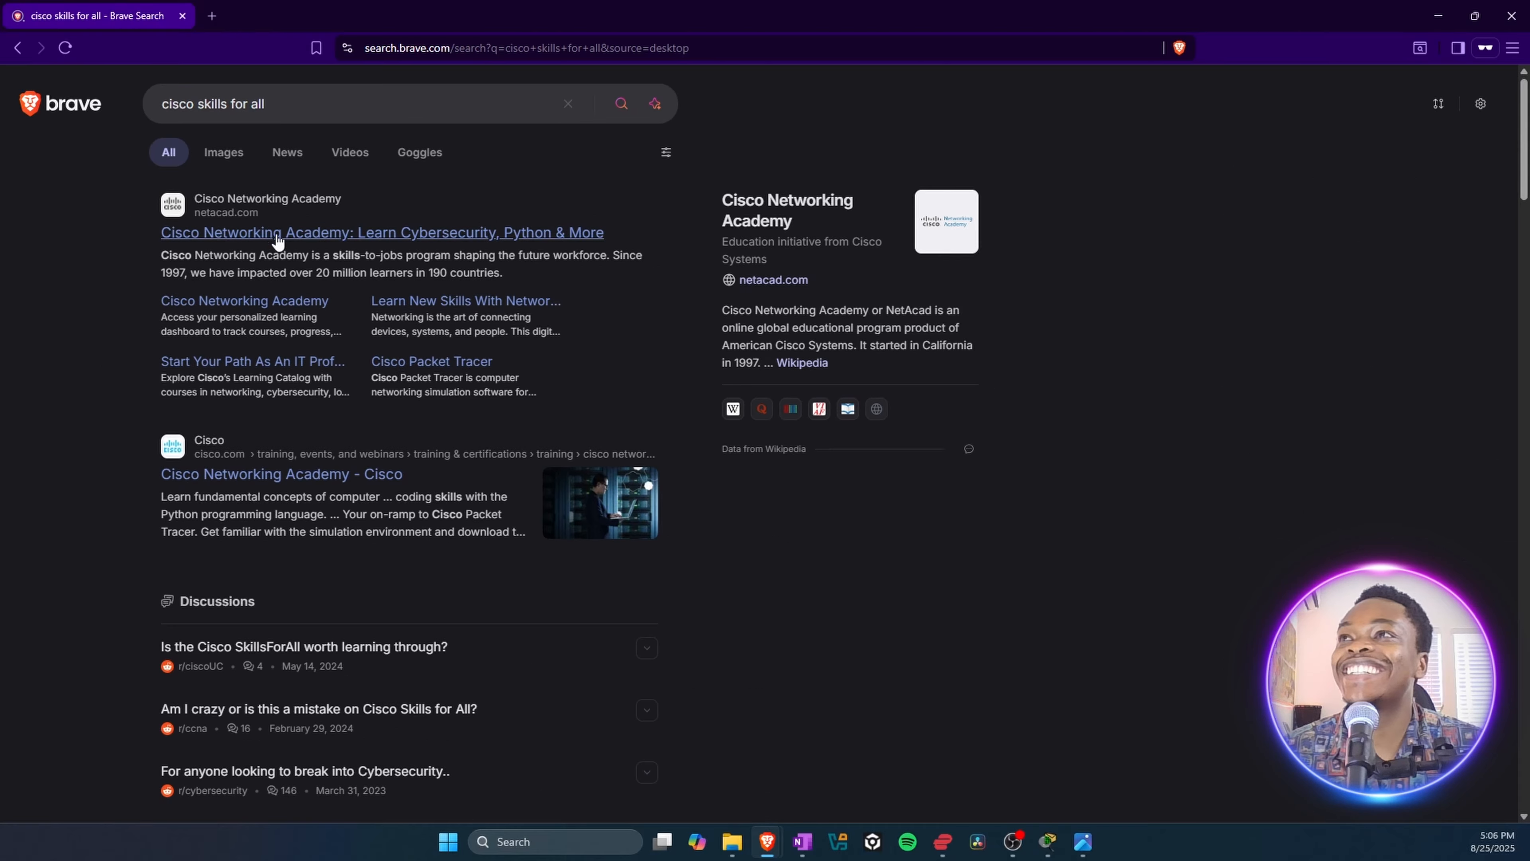
Step: Open the Cisco Networking Academy site from the results and go through its login page to the new-account sign-up form
{"action": "left_click", "coordinate": [209, 233]}
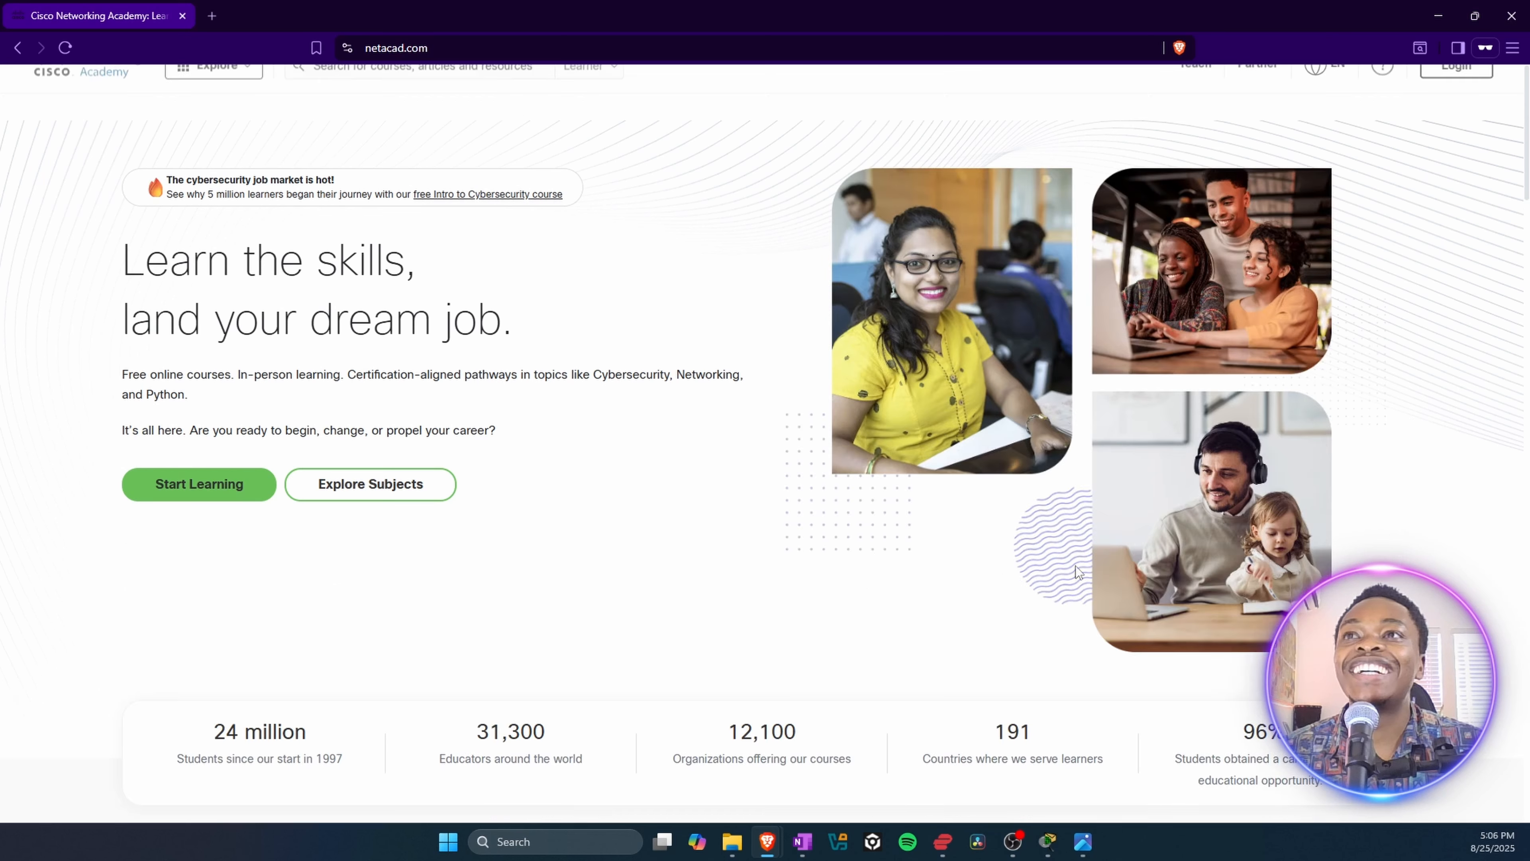
{"action": "left_click", "coordinate": [1460, 96]}
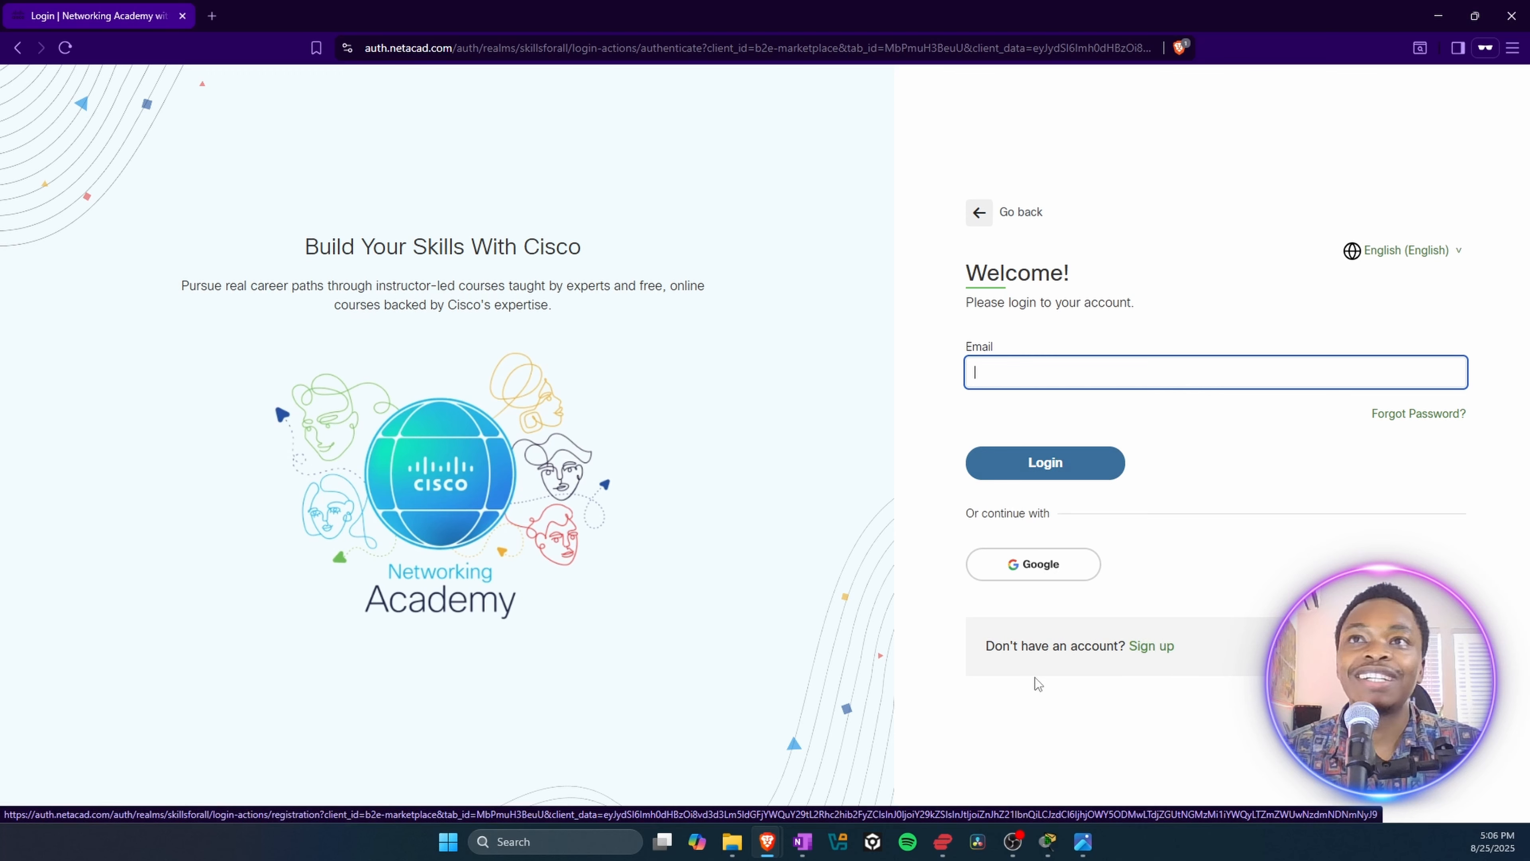
{"action": "left_click", "coordinate": [1152, 647]}
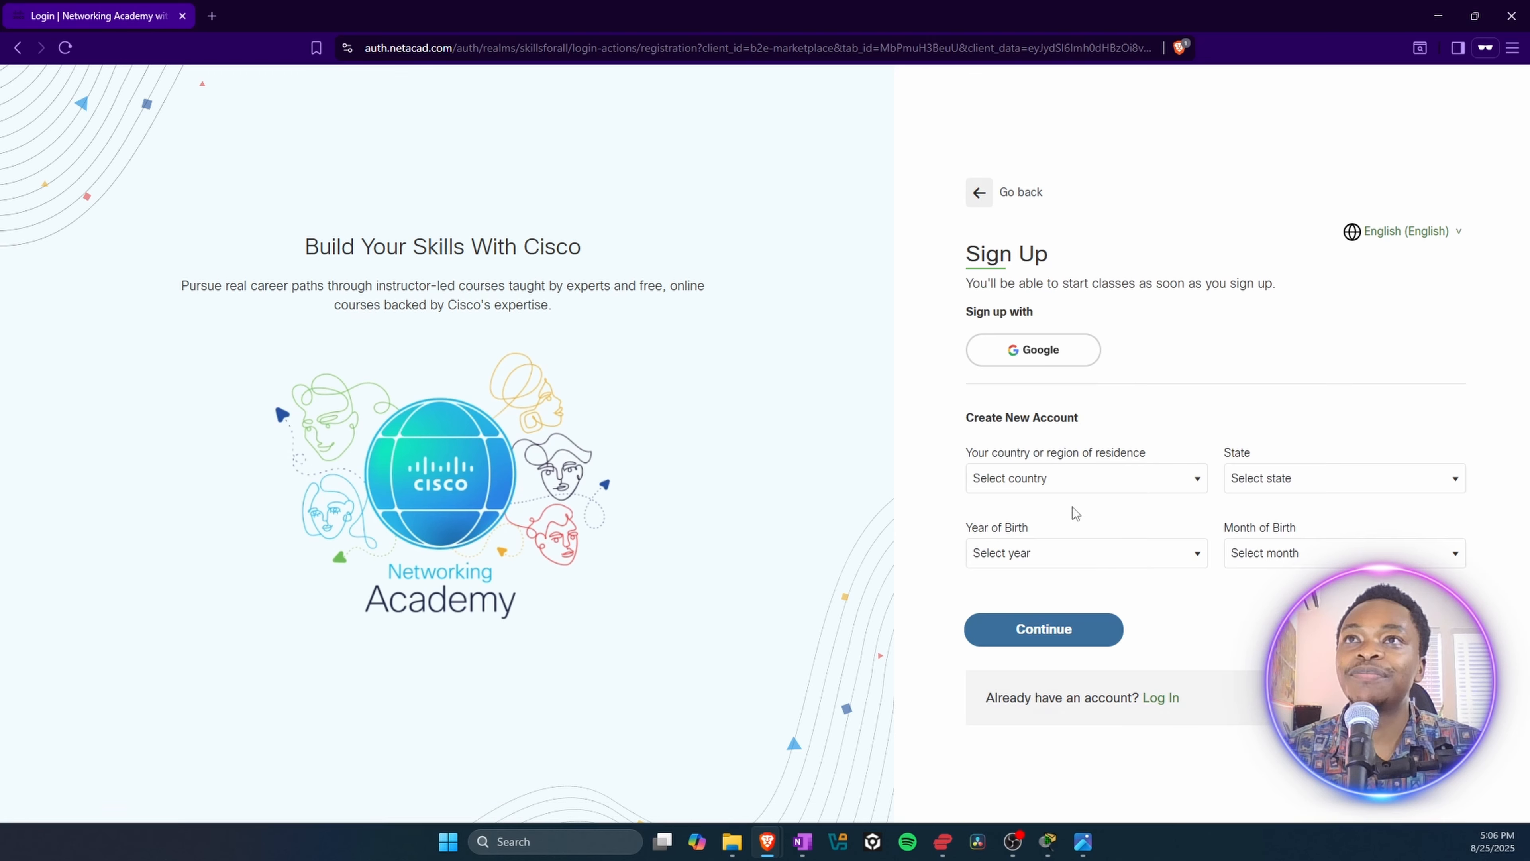
Step: Set the country of residence to Kenya and the state to Nairobi City in the sign-up form
{"action": "left_click", "coordinate": [1049, 480]}
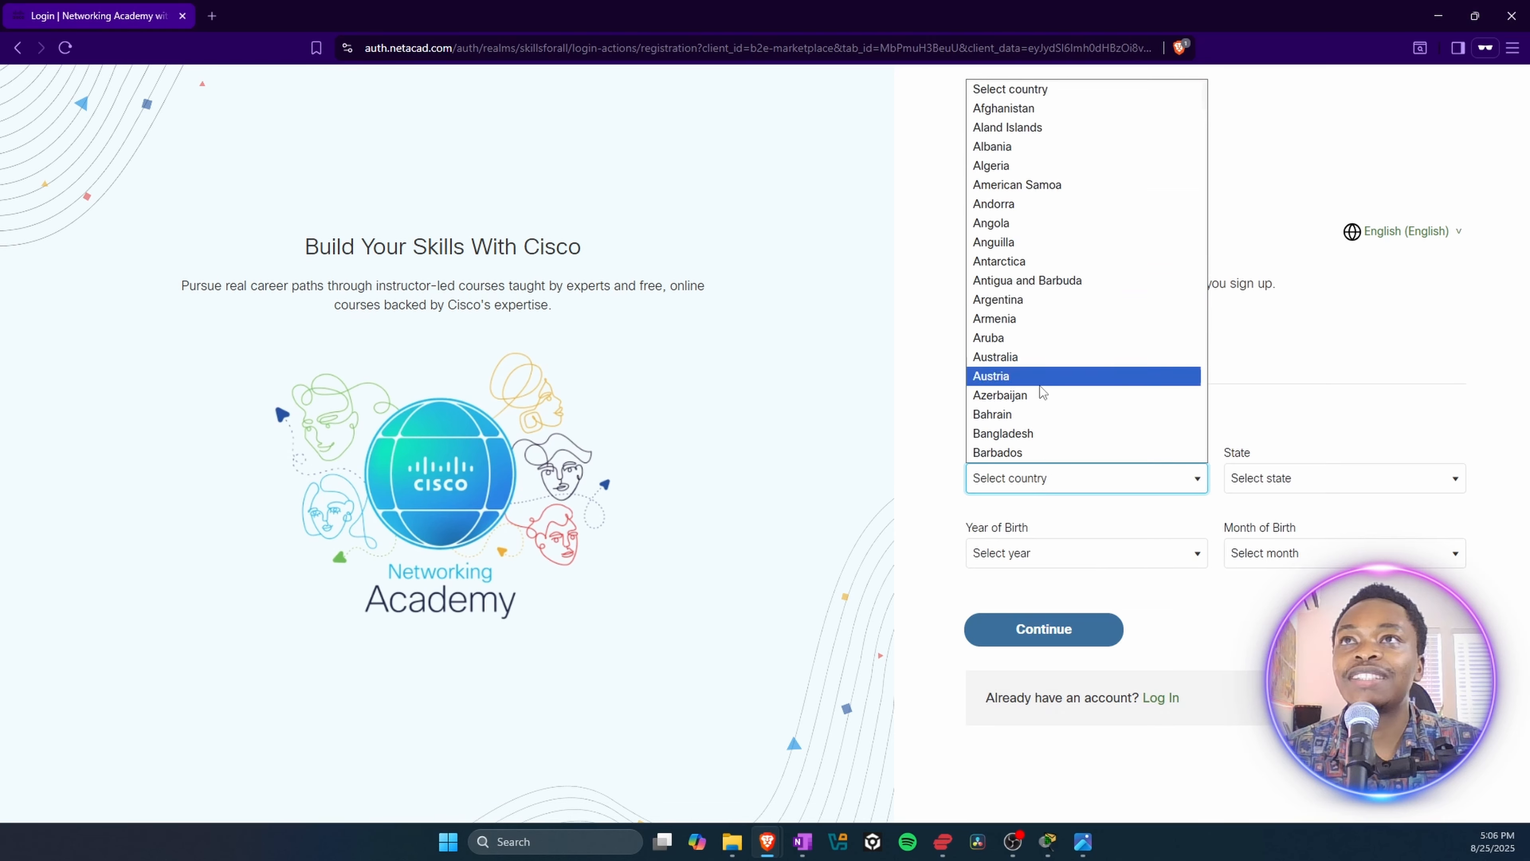
{"action": "scroll", "coordinate": [1062, 383], "scroll_direction": "down", "scroll_amount": 12}
{"action": "scroll", "coordinate": [1064, 368], "scroll_direction": "down", "scroll_amount": 8}
{"action": "scroll", "coordinate": [1049, 346], "scroll_direction": "down", "scroll_amount": 9}
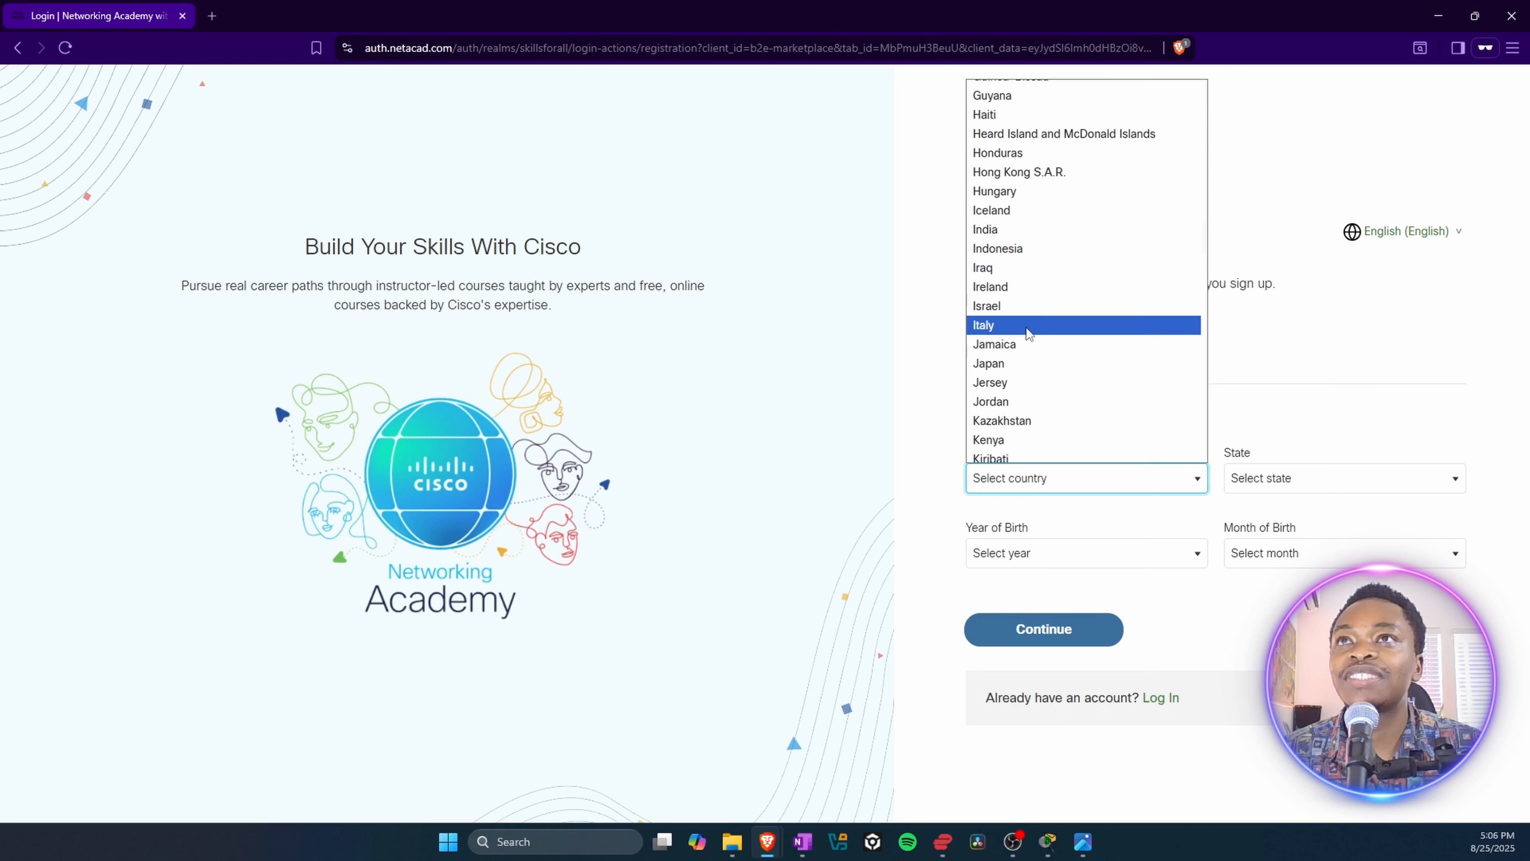
{"action": "scroll", "coordinate": [1018, 393], "scroll_direction": "down", "scroll_amount": 2}
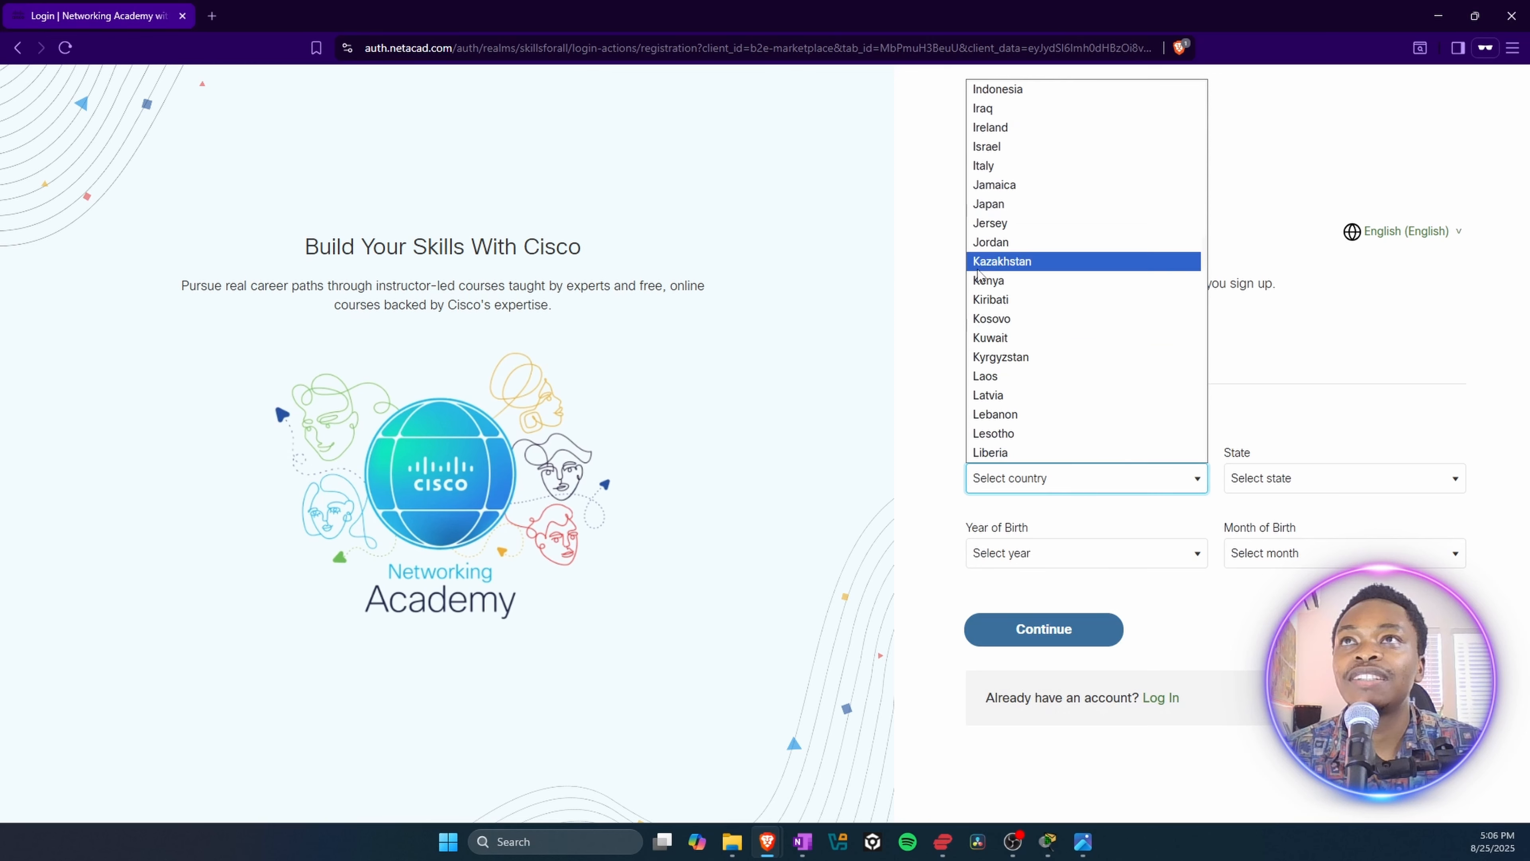
{"action": "left_click", "coordinate": [1000, 281]}
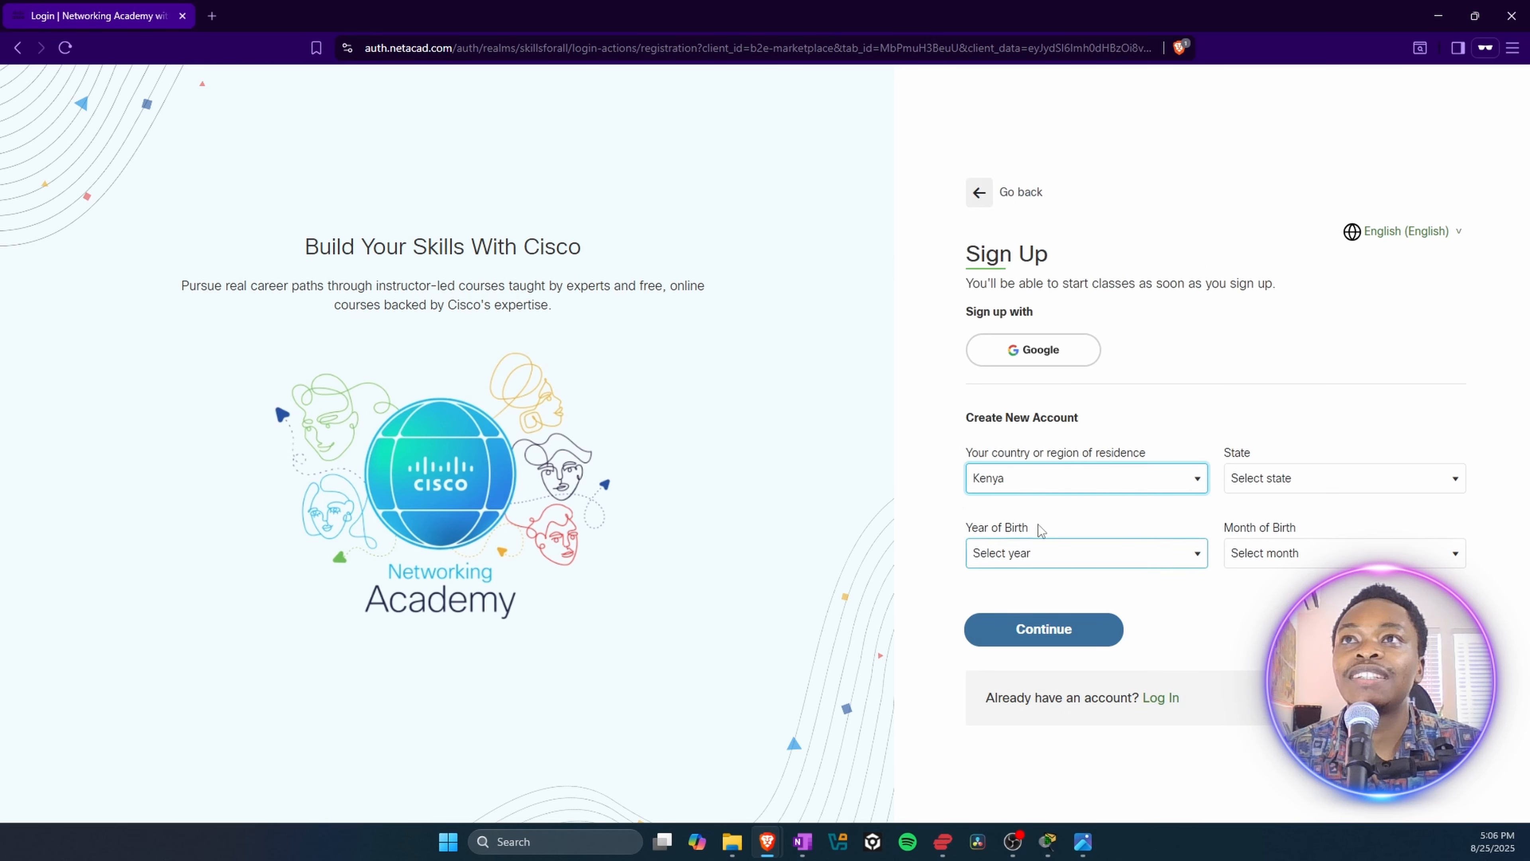
{"action": "left_click", "coordinate": [1310, 481]}
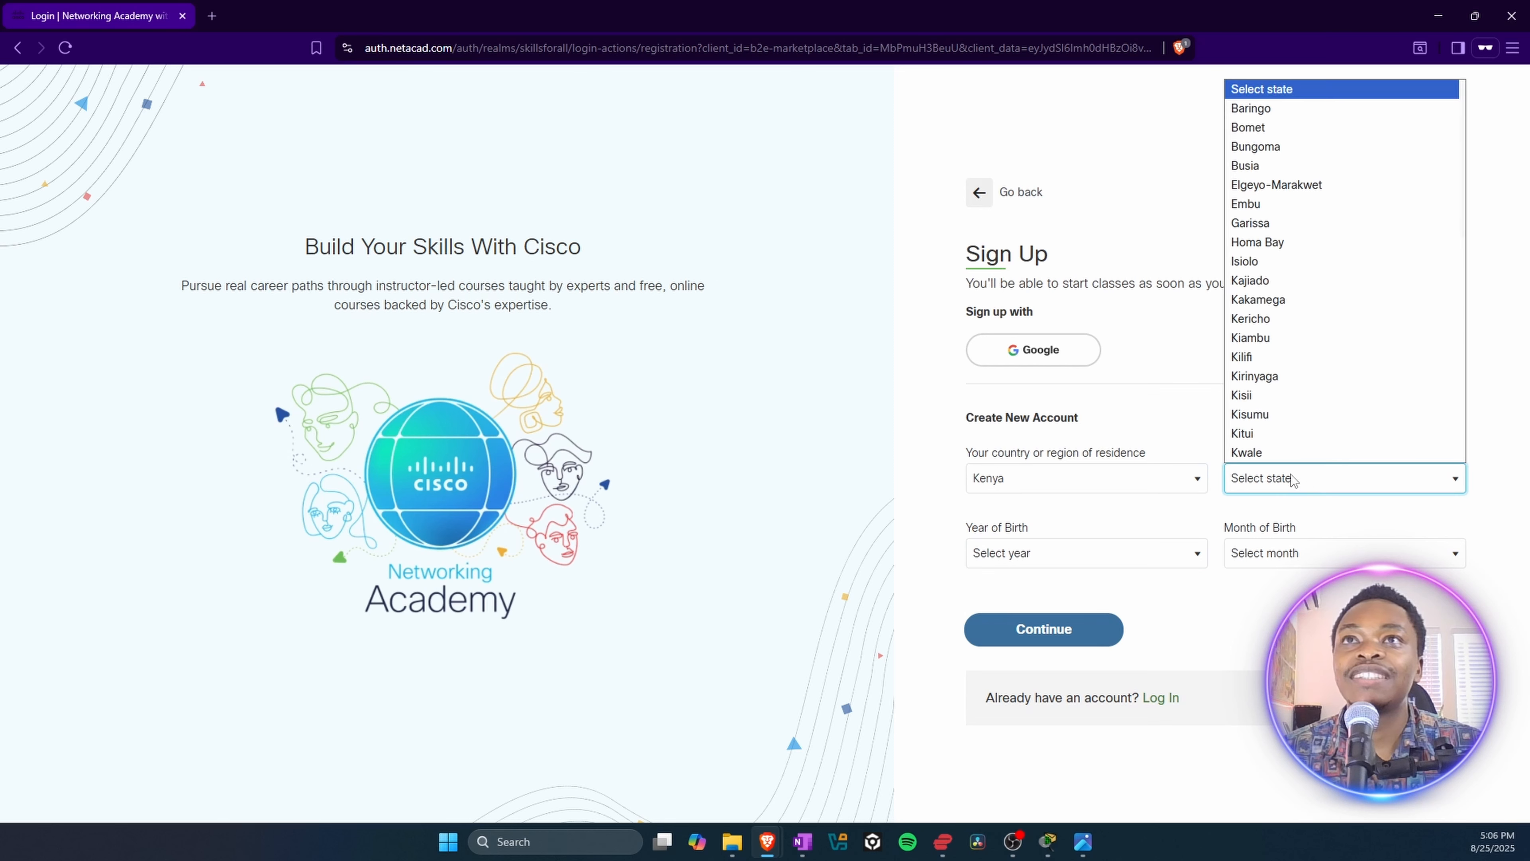
{"action": "scroll", "coordinate": [1311, 366], "scroll_direction": "down", "scroll_amount": 5}
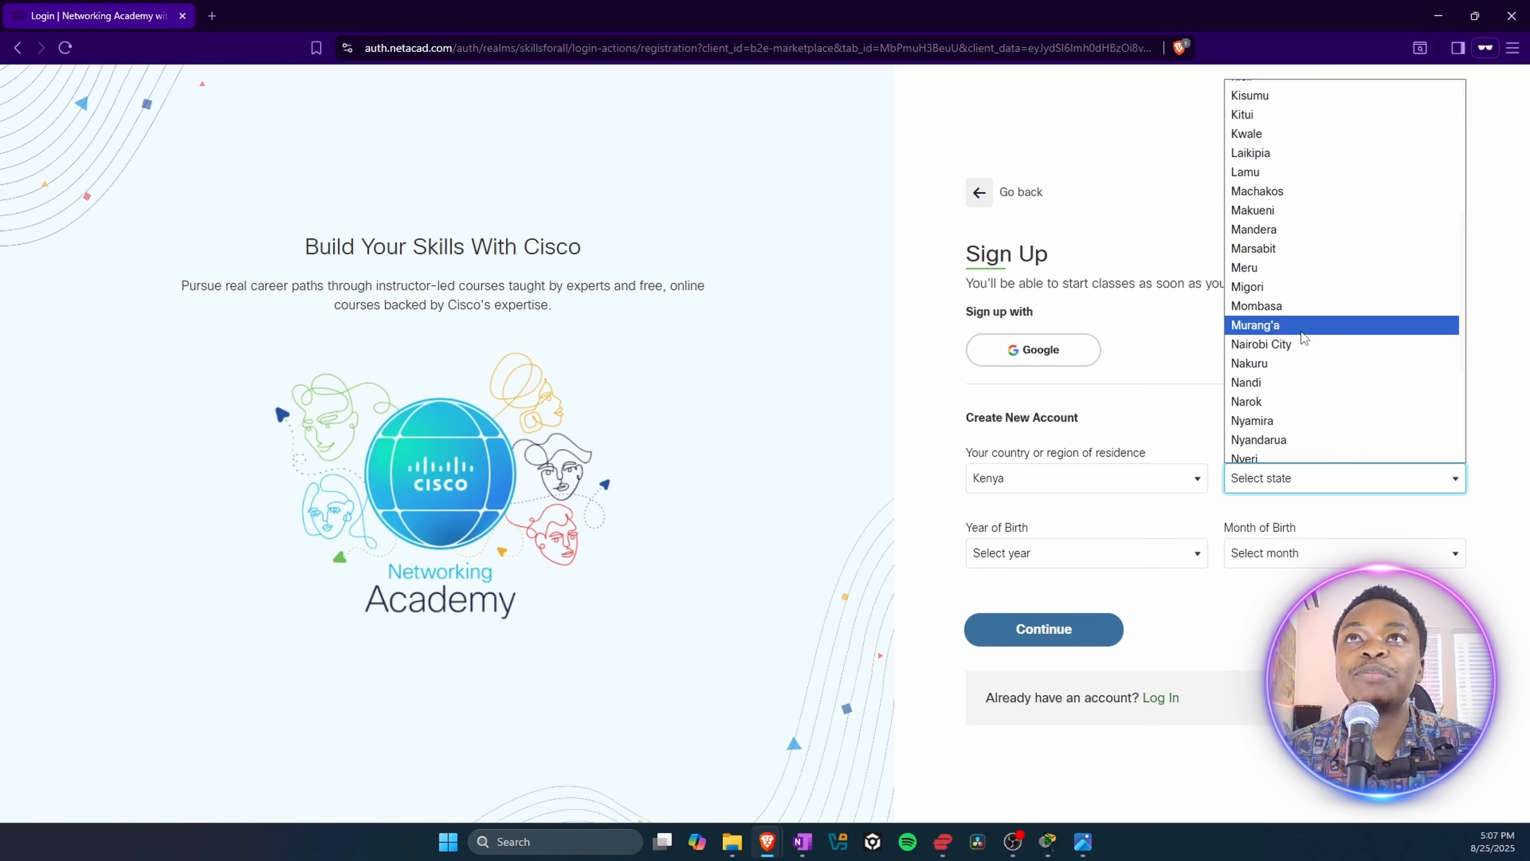
{"action": "left_click", "coordinate": [1295, 344]}
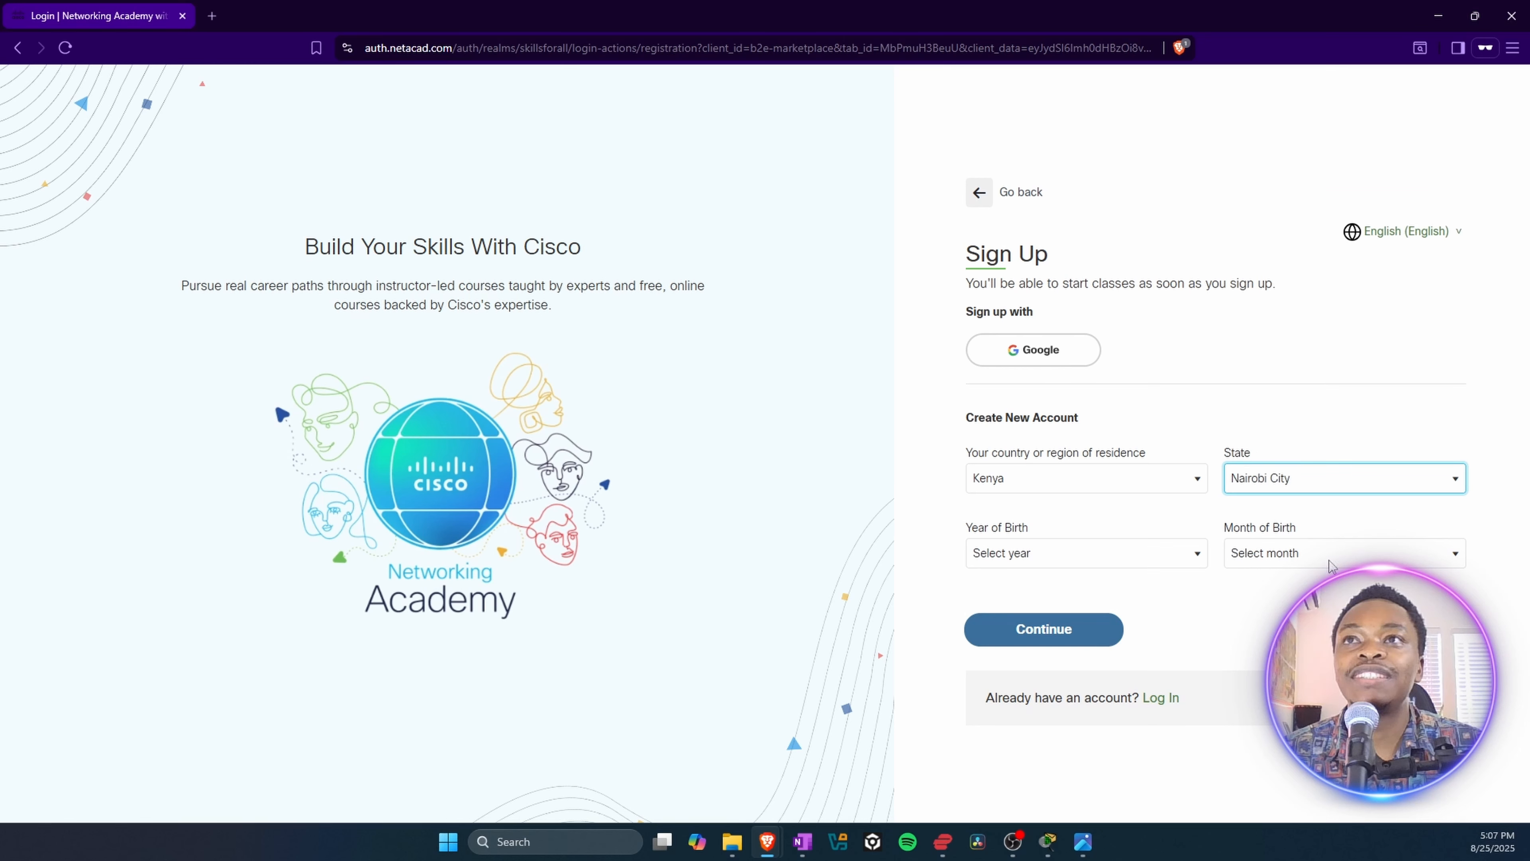
Step: Choose the account holder's year and month of birth and continue to the account details
{"action": "left_click", "coordinate": [1021, 561]}
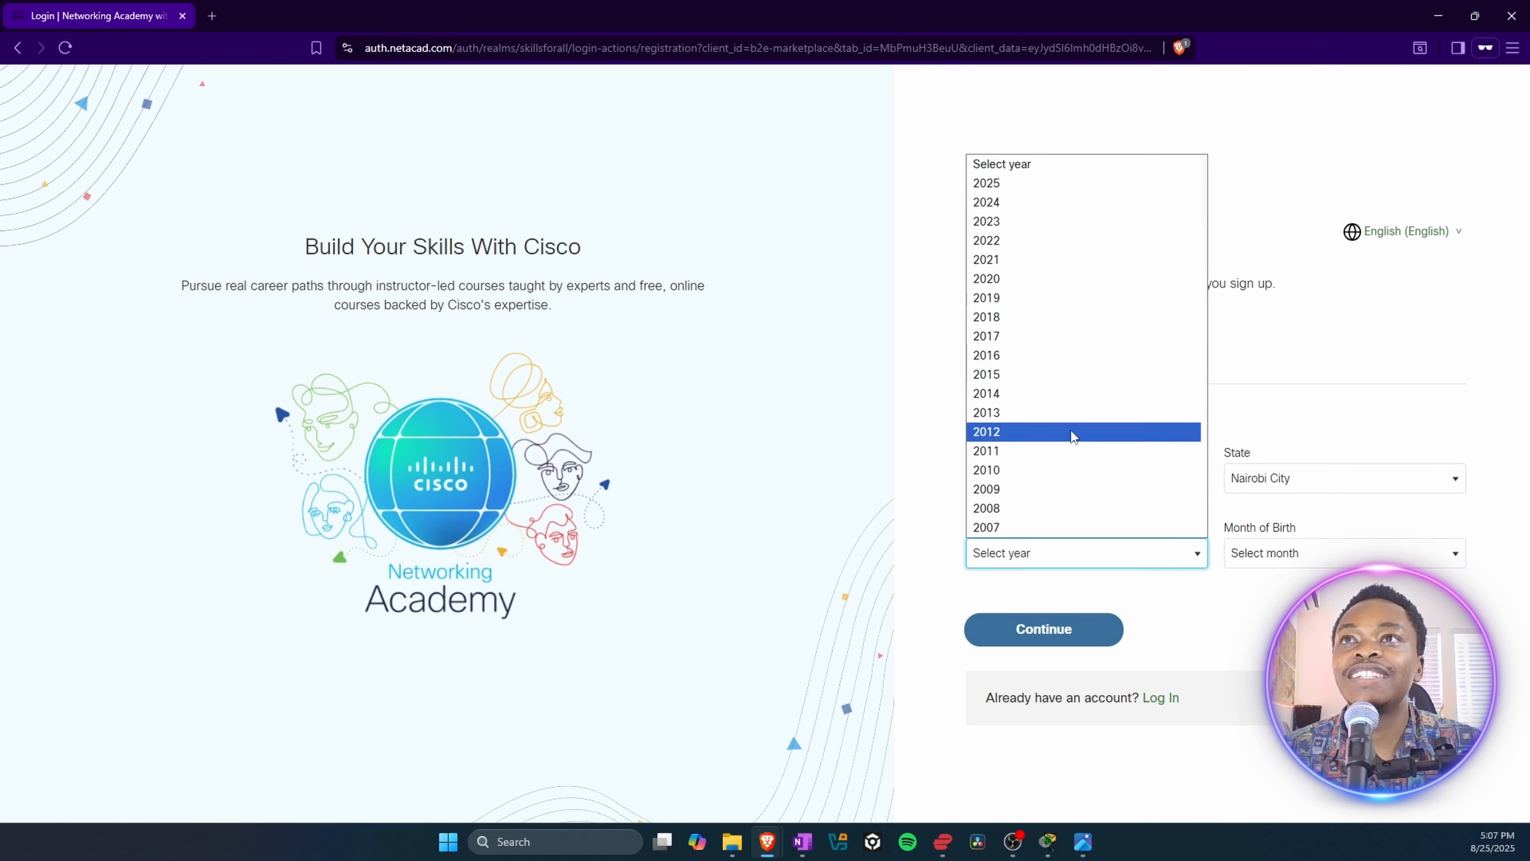
{"action": "scroll", "coordinate": [1055, 462], "scroll_direction": "down", "scroll_amount": 5}
{"action": "scroll", "coordinate": [1067, 363], "scroll_direction": "up", "scroll_amount": 5}
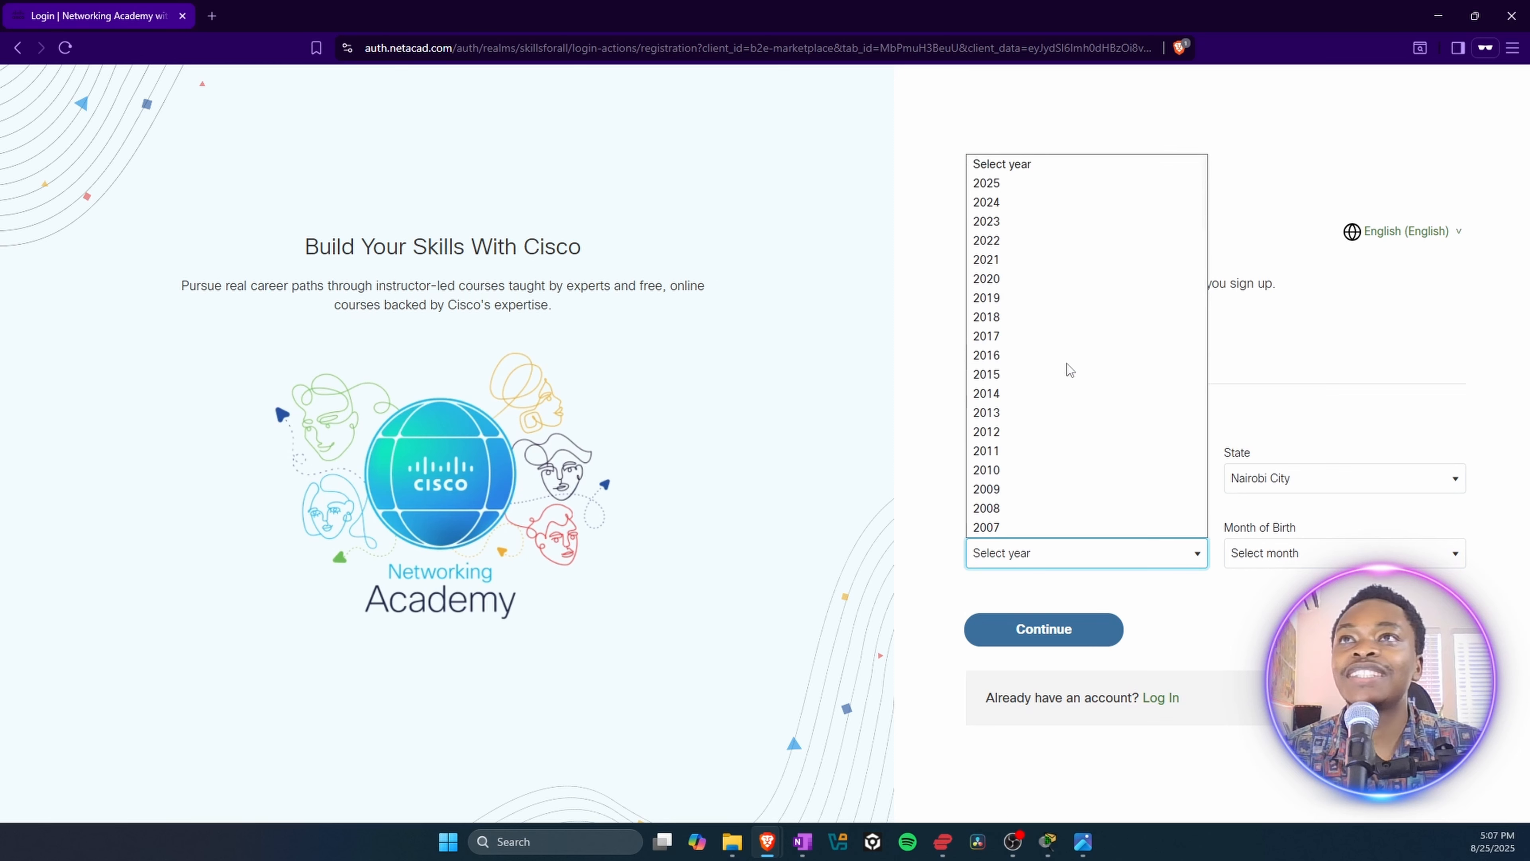
{"action": "scroll", "coordinate": [1069, 370], "scroll_direction": "down", "scroll_amount": 7}
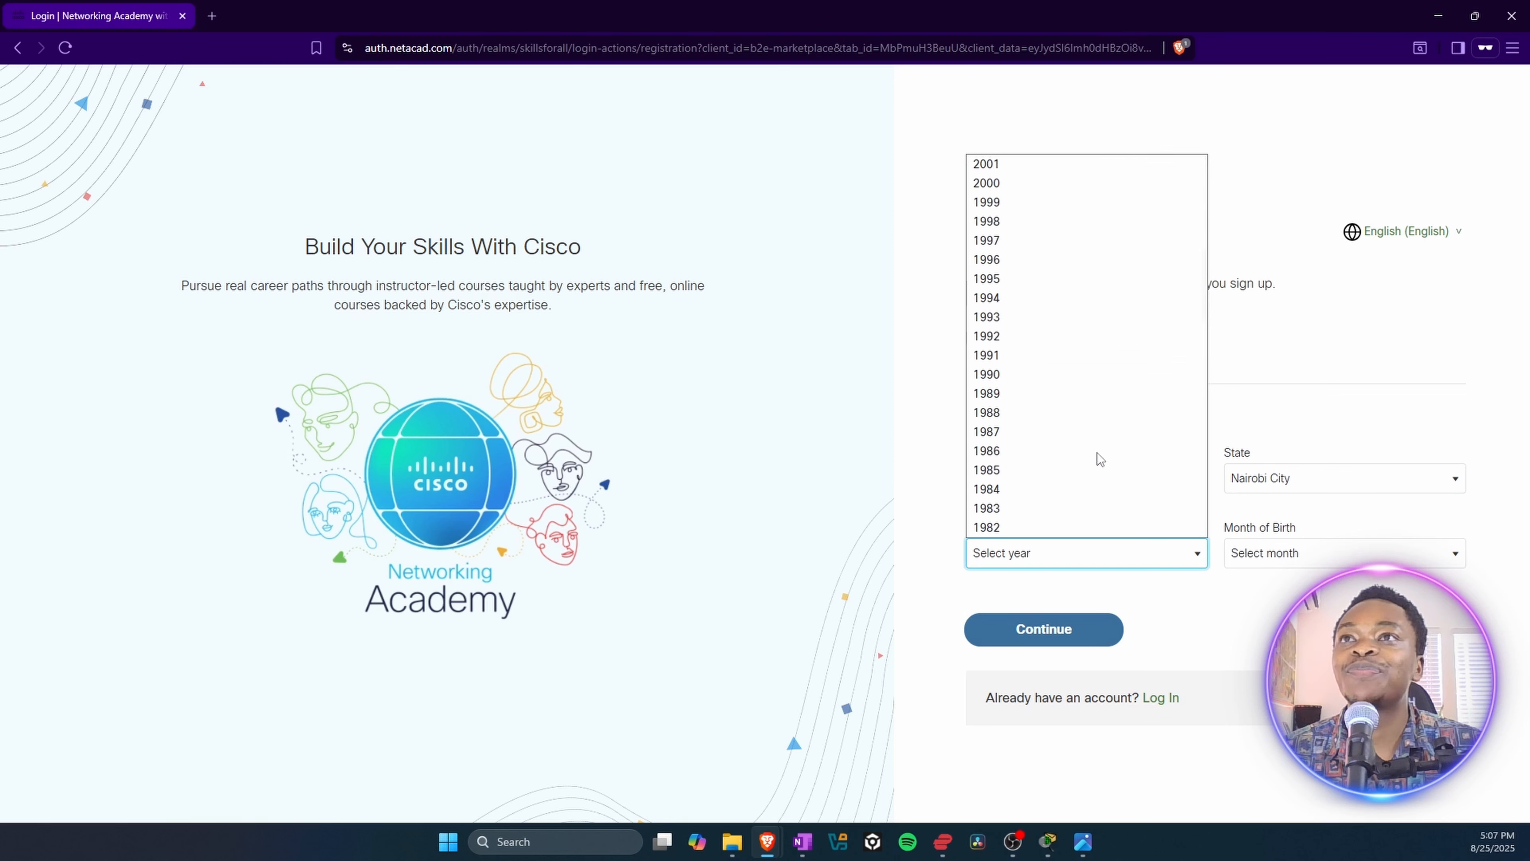
{"action": "scroll", "coordinate": [1097, 364], "scroll_direction": "up", "scroll_amount": 7}
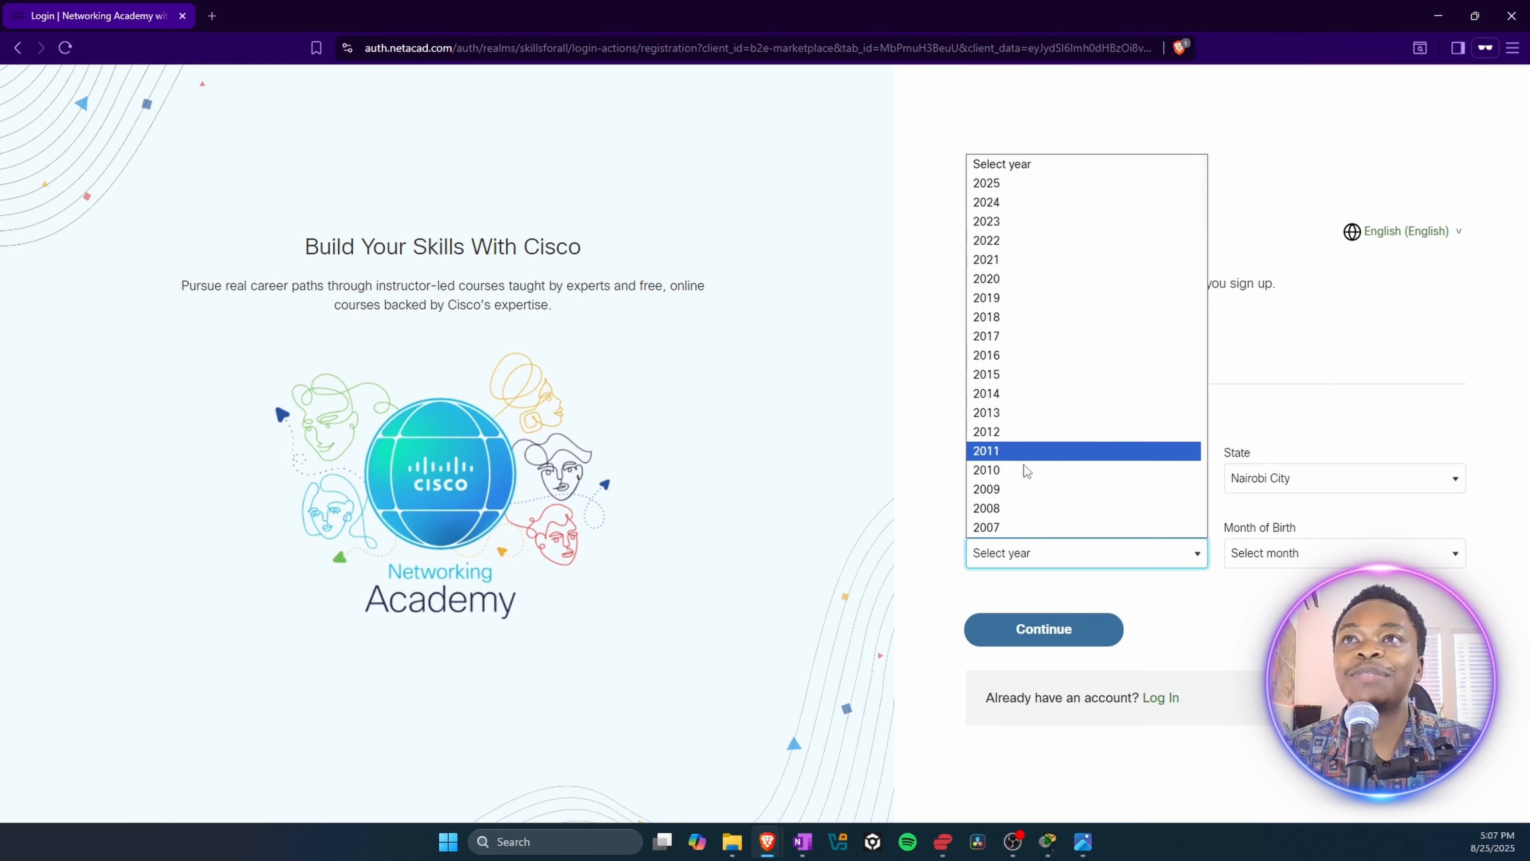
{"action": "scroll", "coordinate": [1042, 448], "scroll_direction": "down", "scroll_amount": 3}
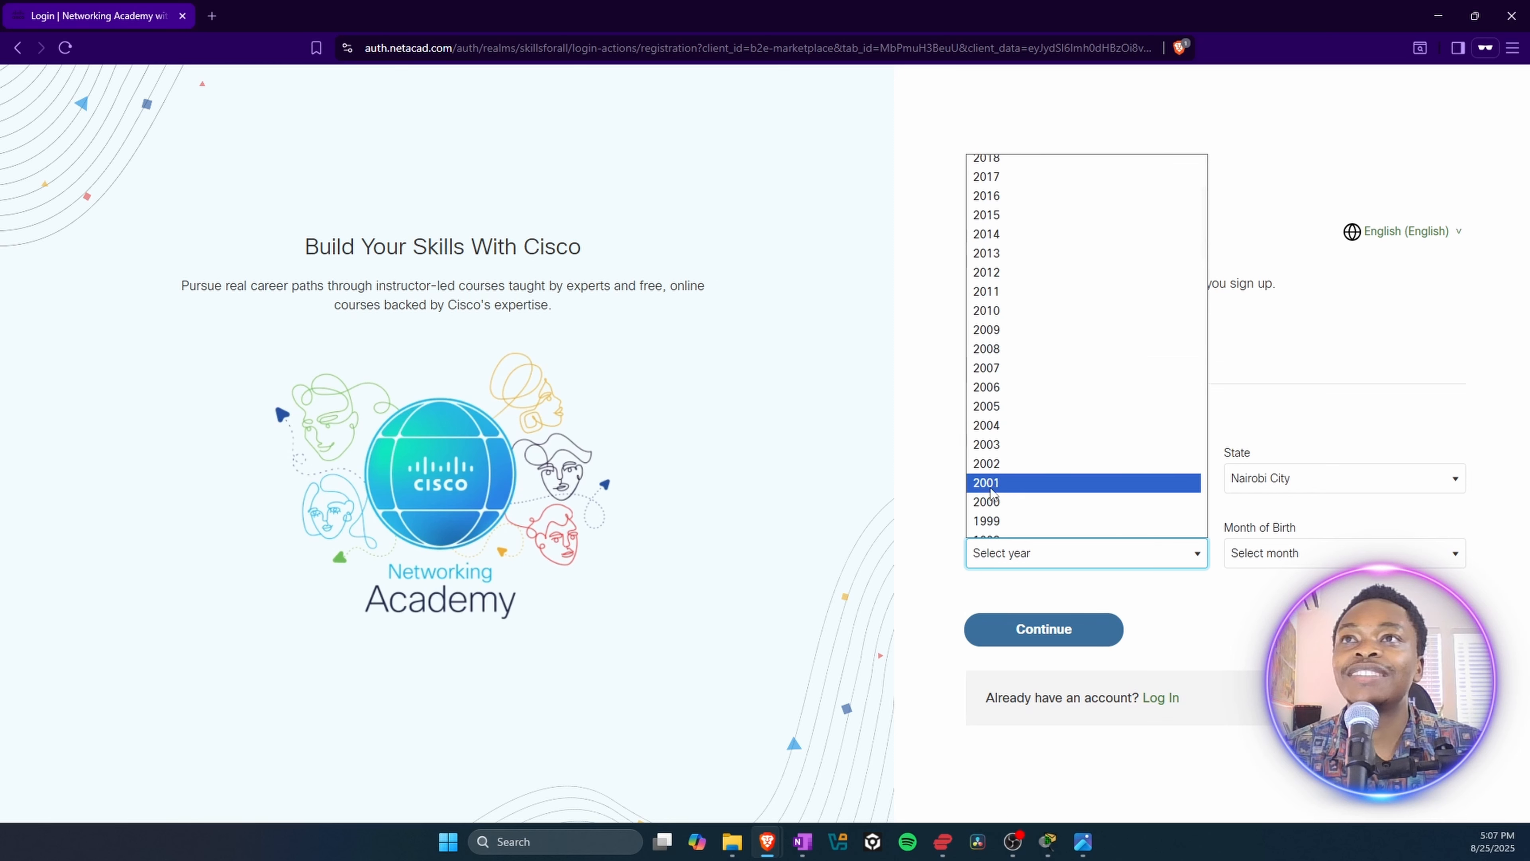
{"action": "left_click", "coordinate": [1005, 465]}
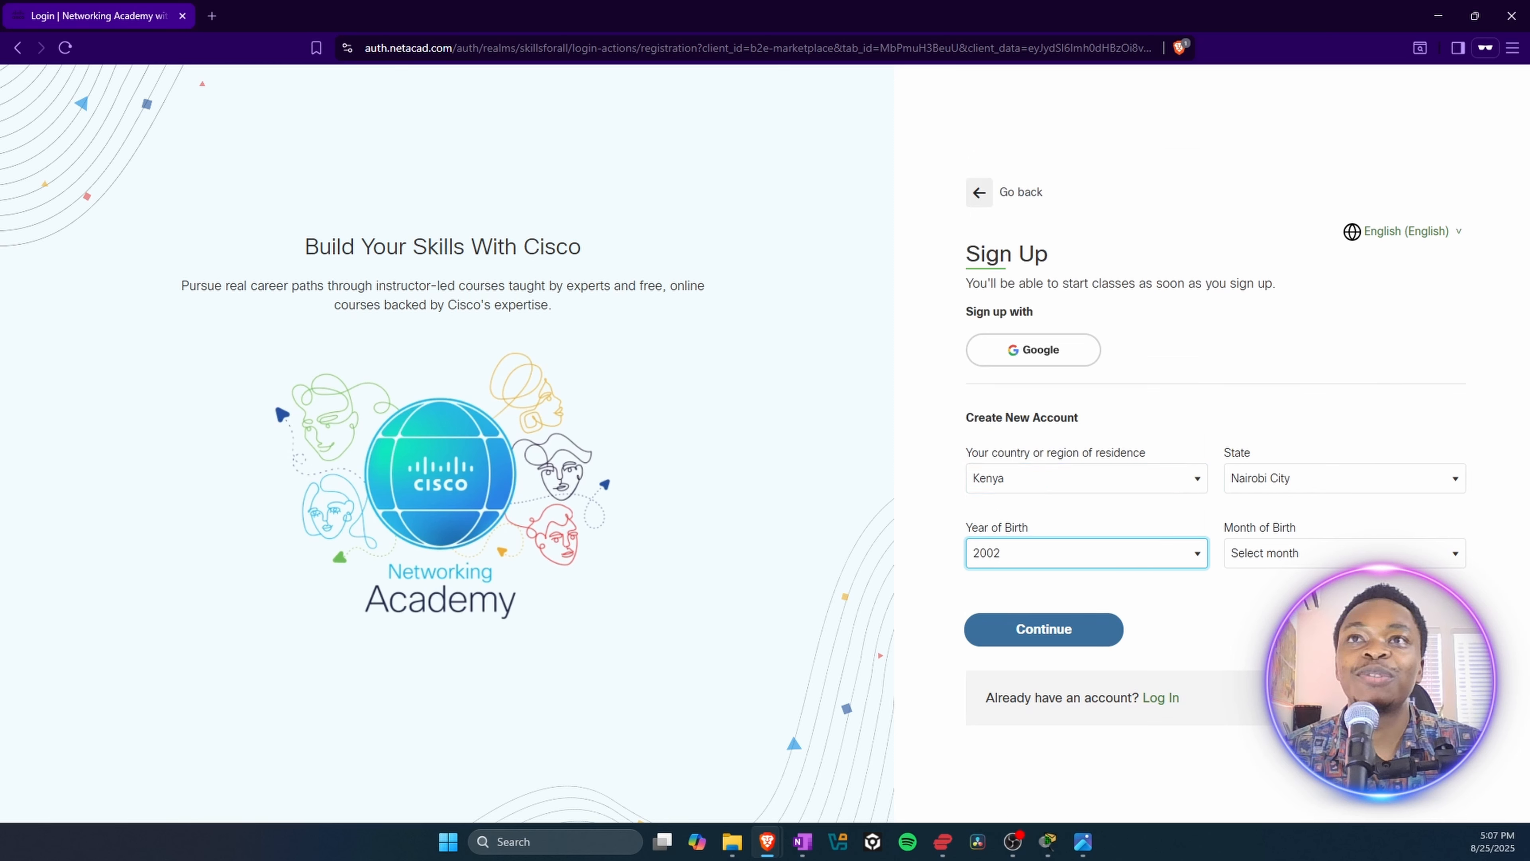
{"action": "left_click", "coordinate": [1310, 555]}
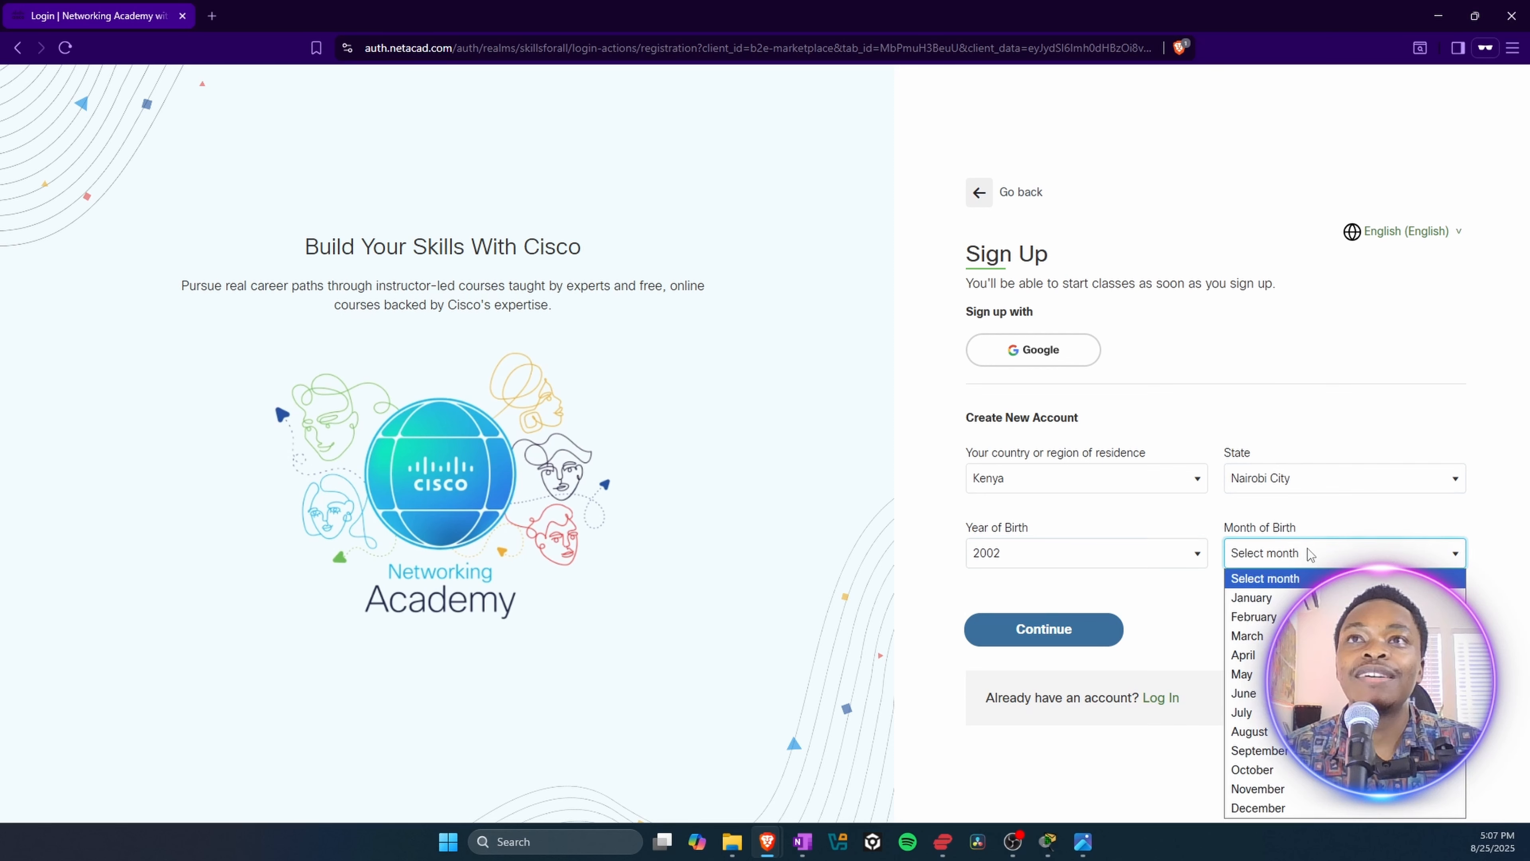
{"action": "left_click", "coordinate": [1270, 775]}
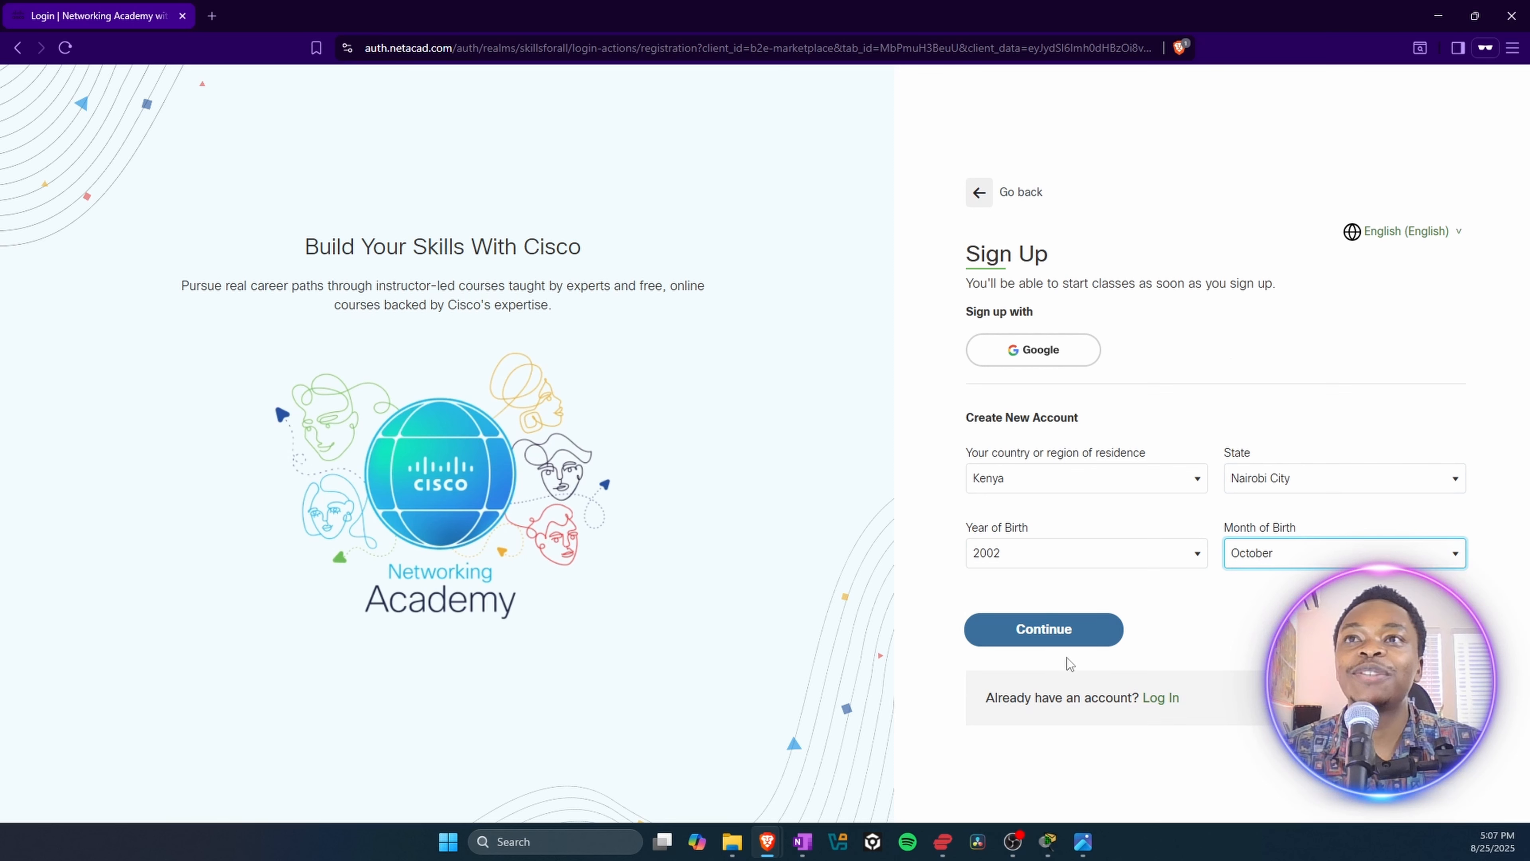
{"action": "left_click", "coordinate": [1058, 630]}
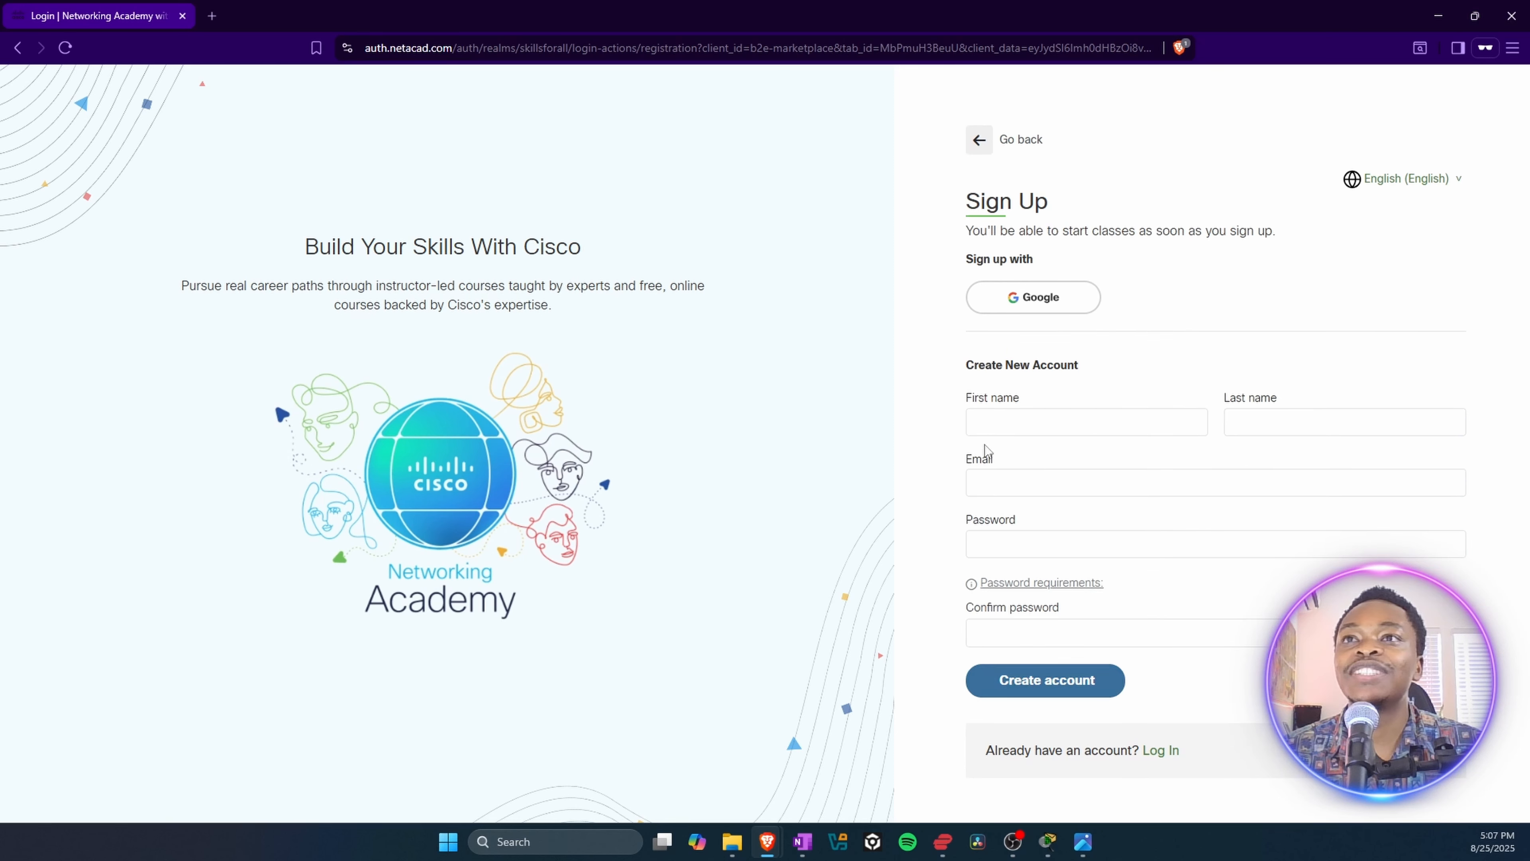
Step: Enter the account holder's first name and last name in the new account form
{"action": "left_click", "coordinate": [1006, 427]}
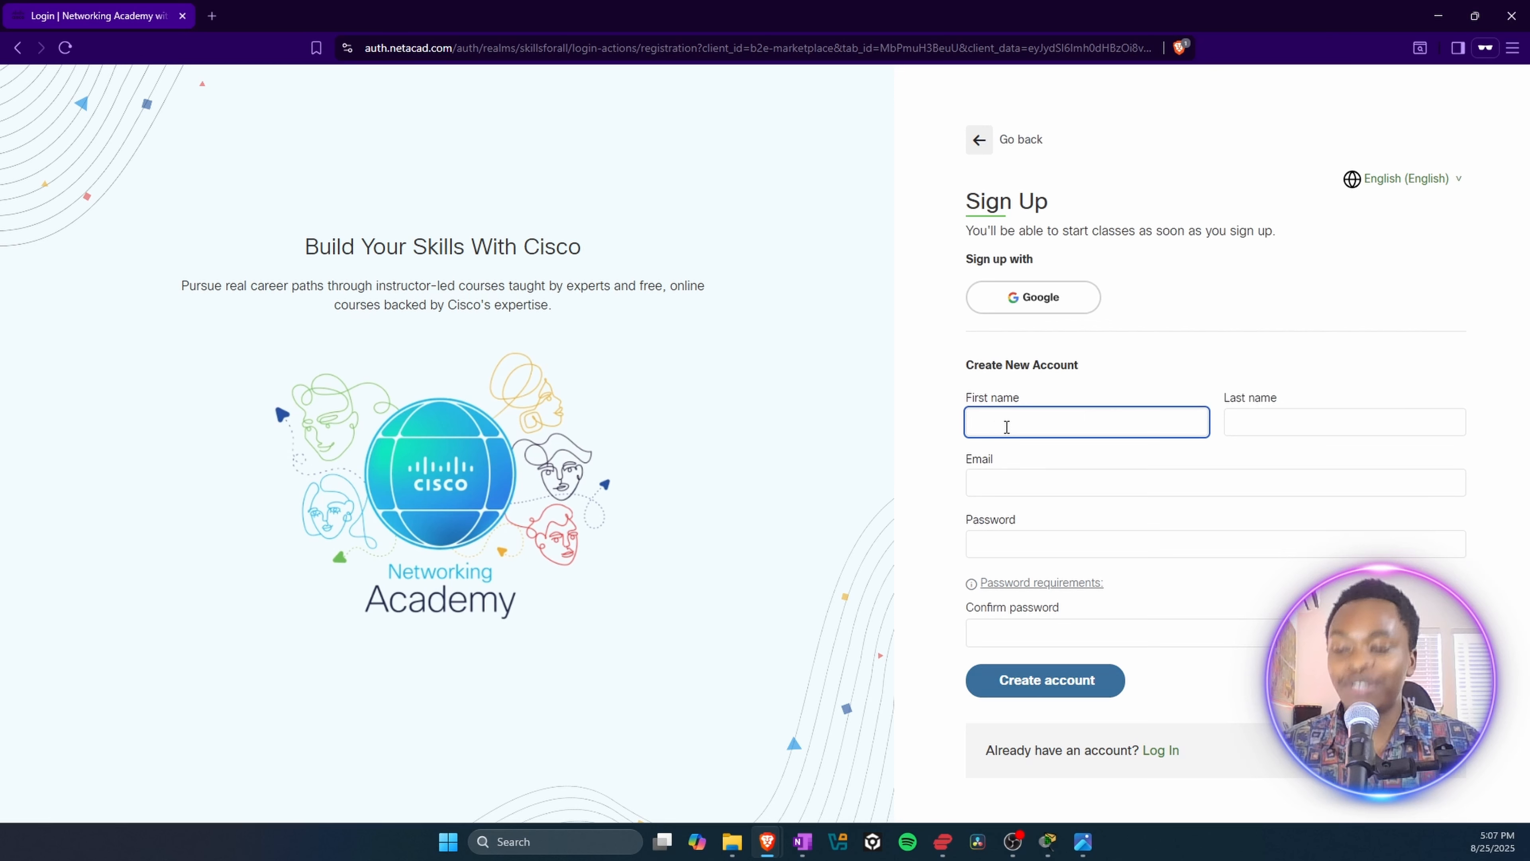
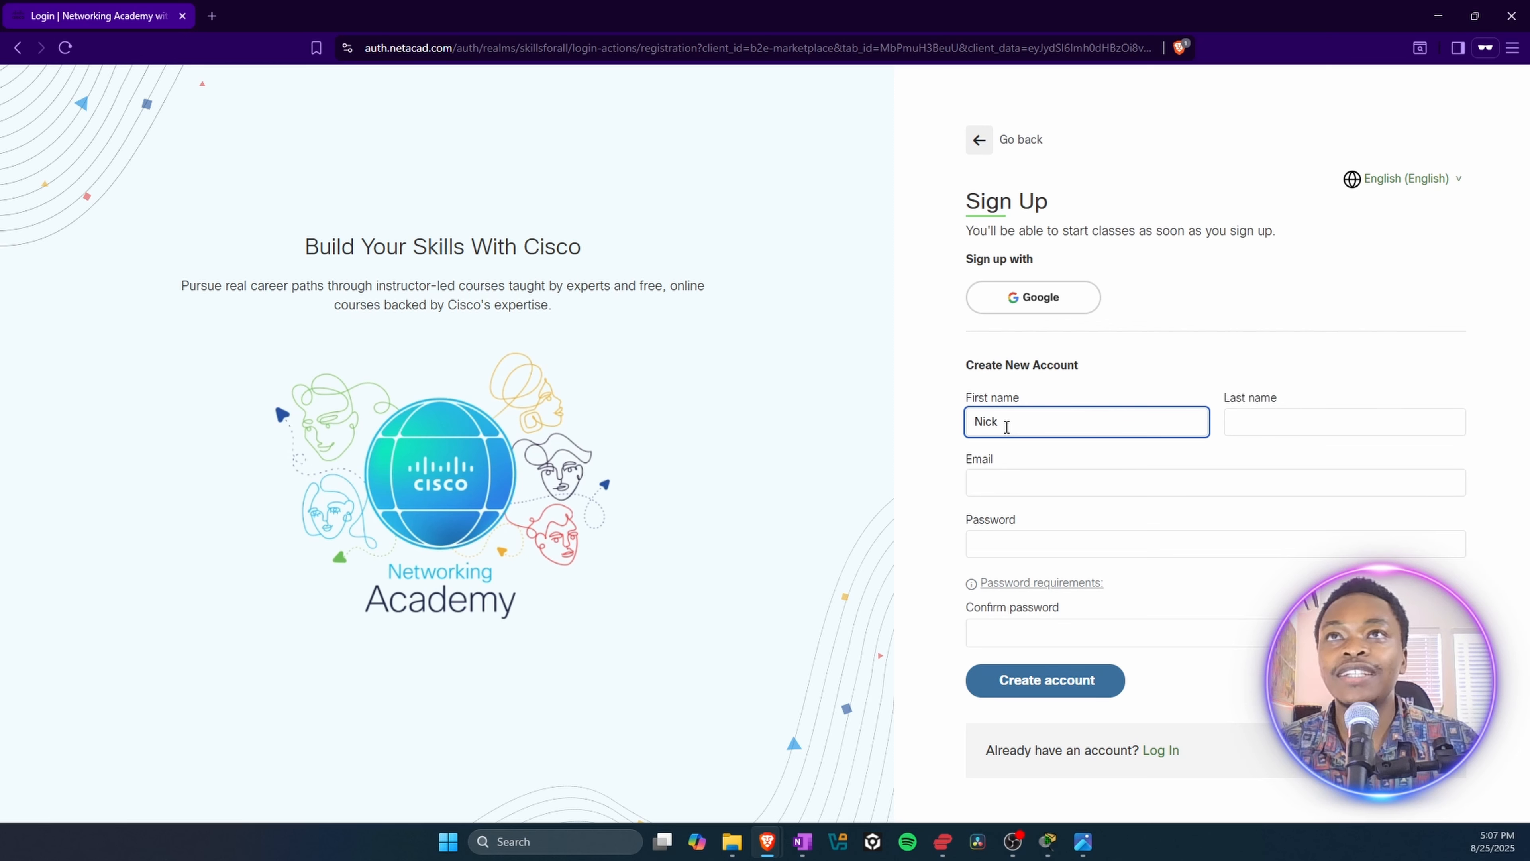
{"action": "left_click", "coordinate": [1279, 424]}
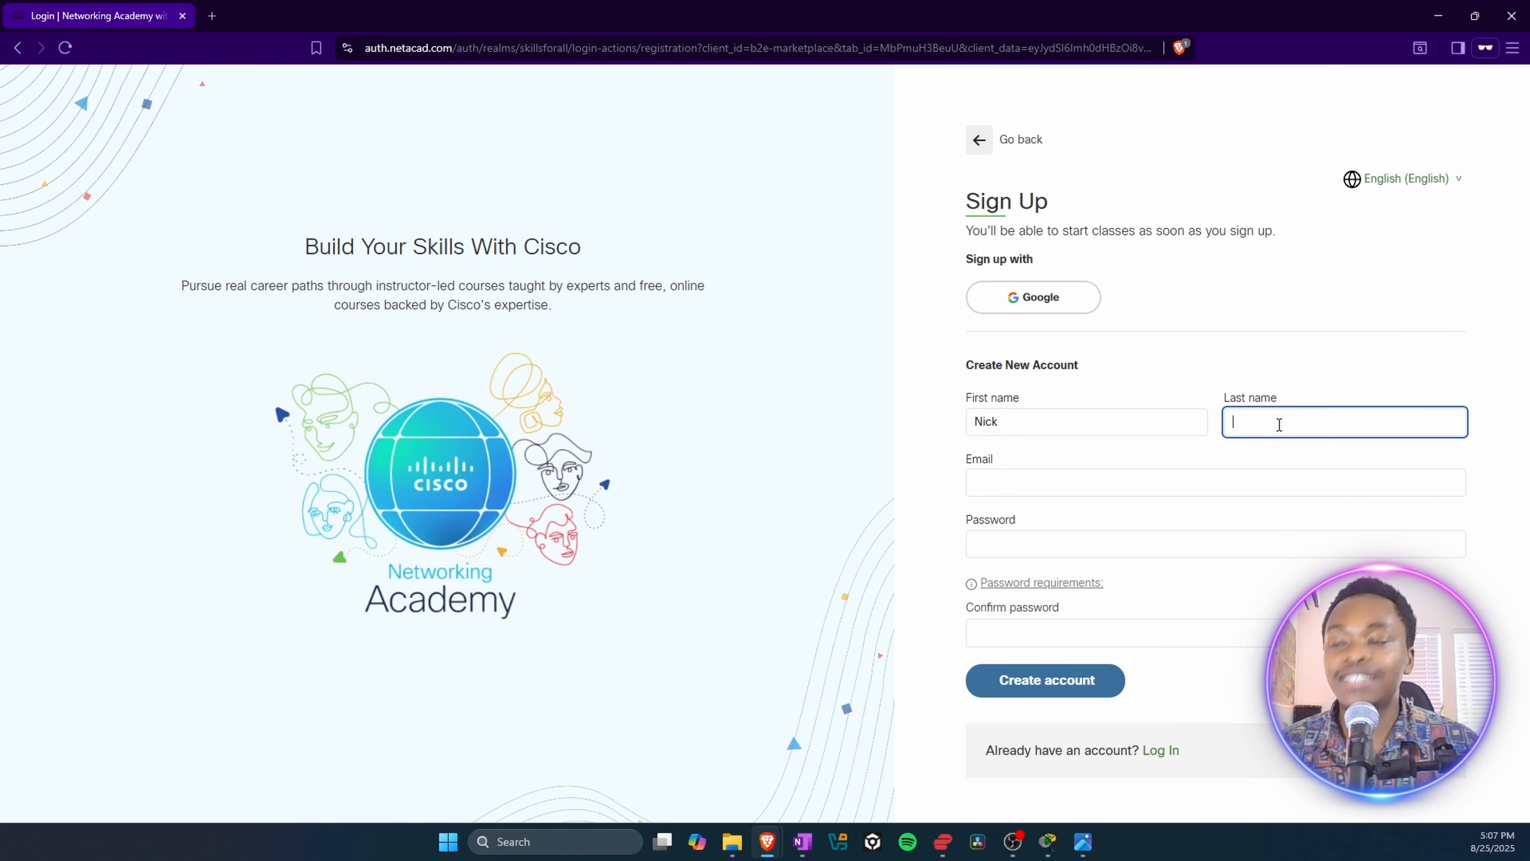
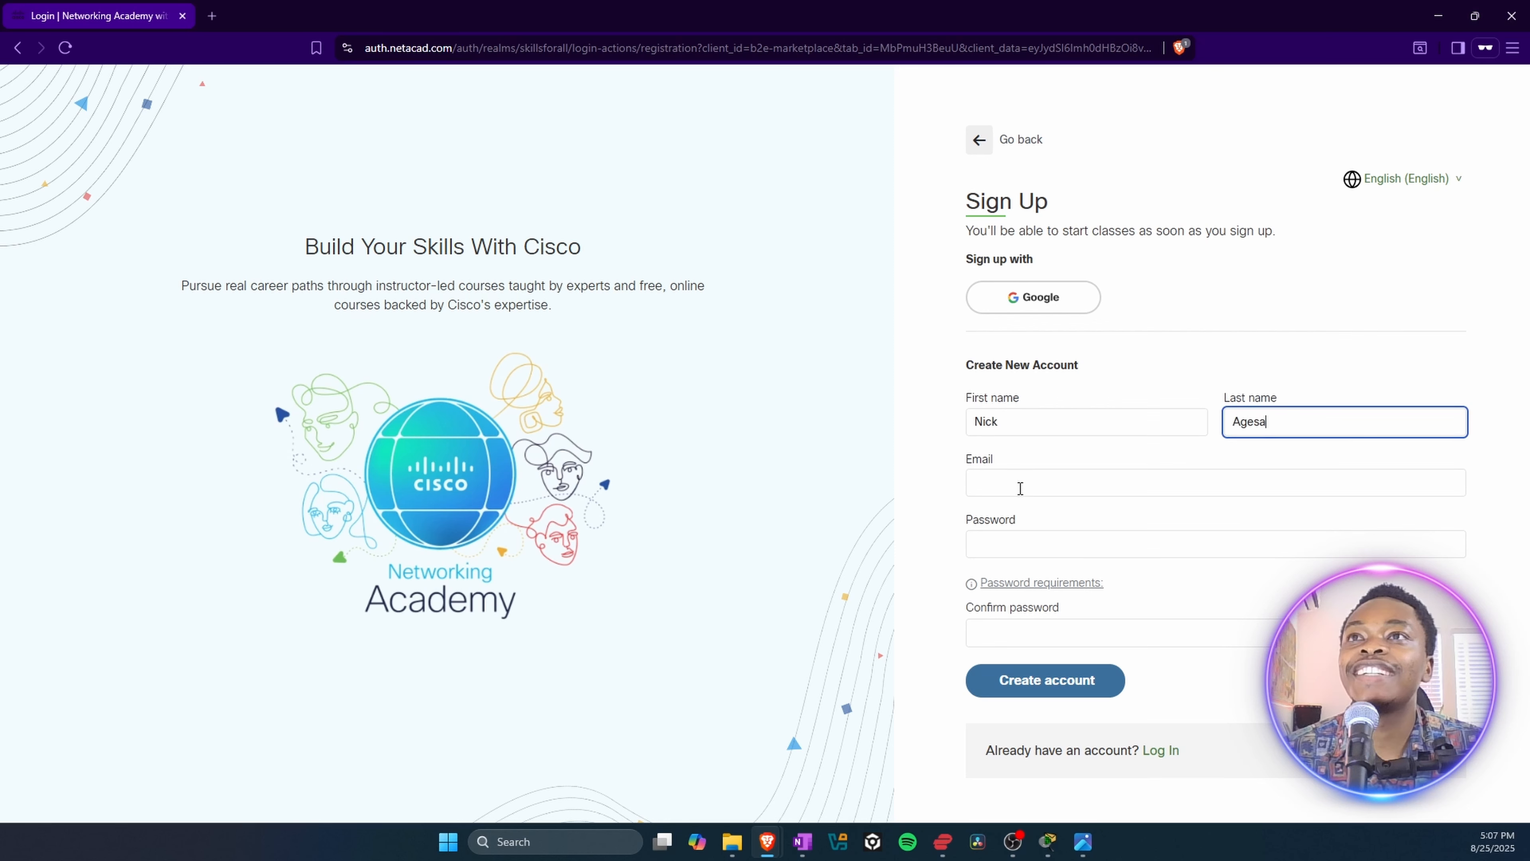
Step: Enter the account holder's e-mail address in the new account form
{"action": "left_click", "coordinate": [1007, 492]}
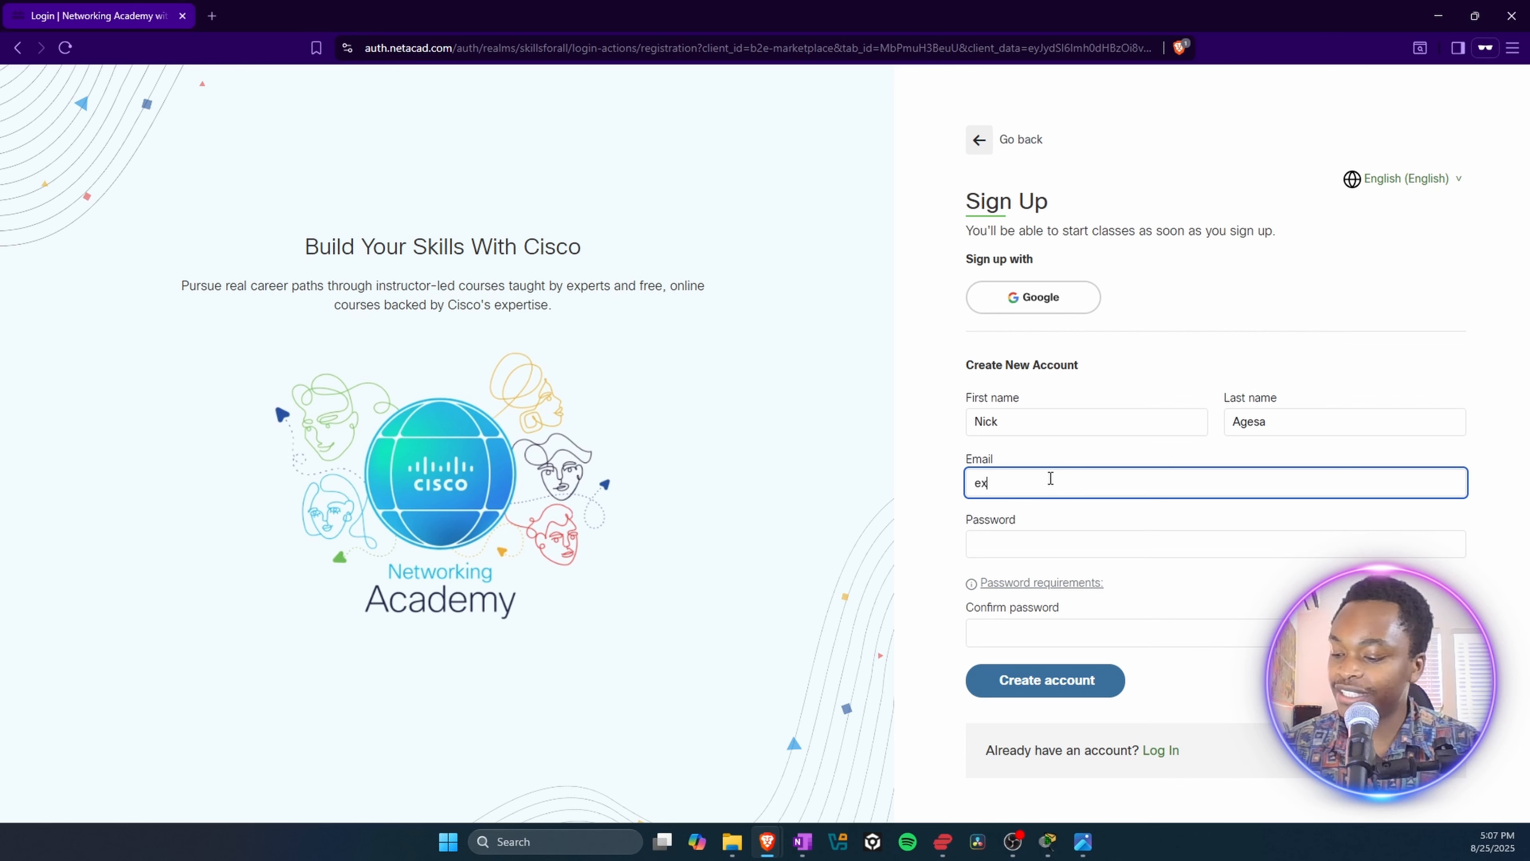
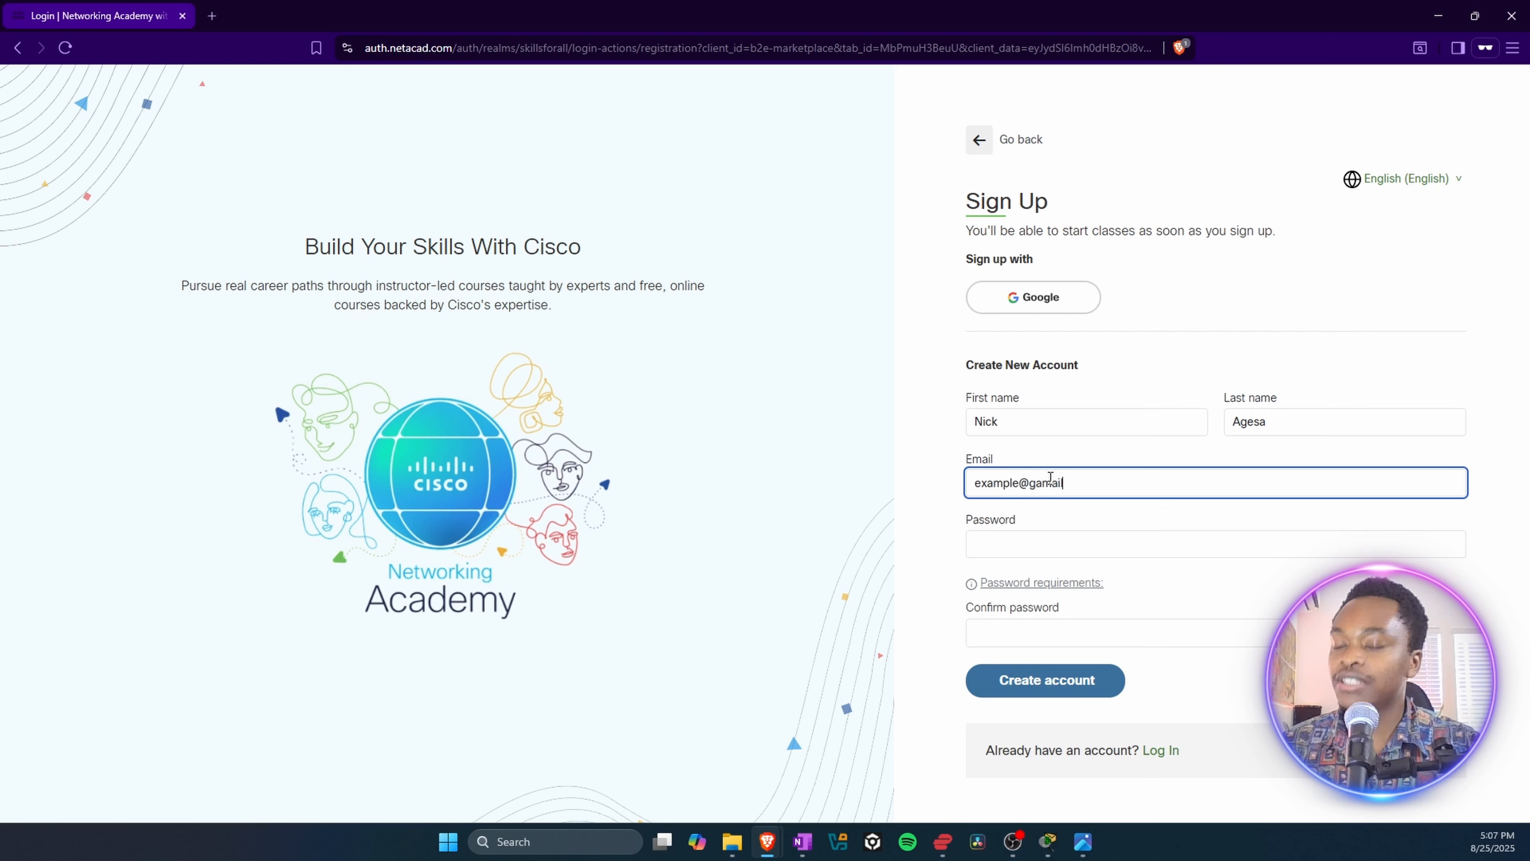
{"action": "key", "text": "BackSpace"}
{"action": "key", "text": "BackSpace"}
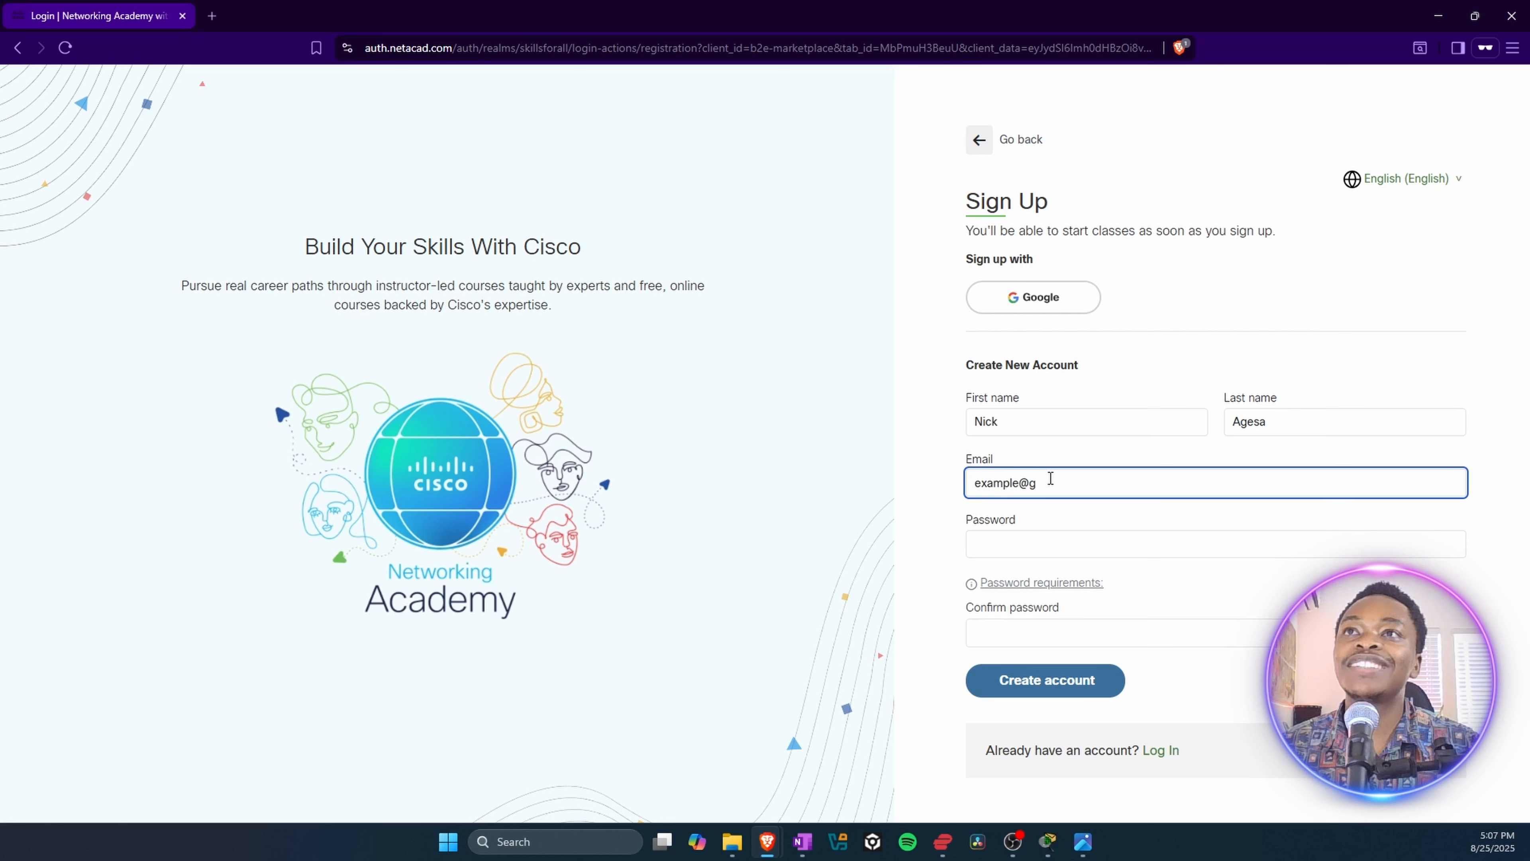
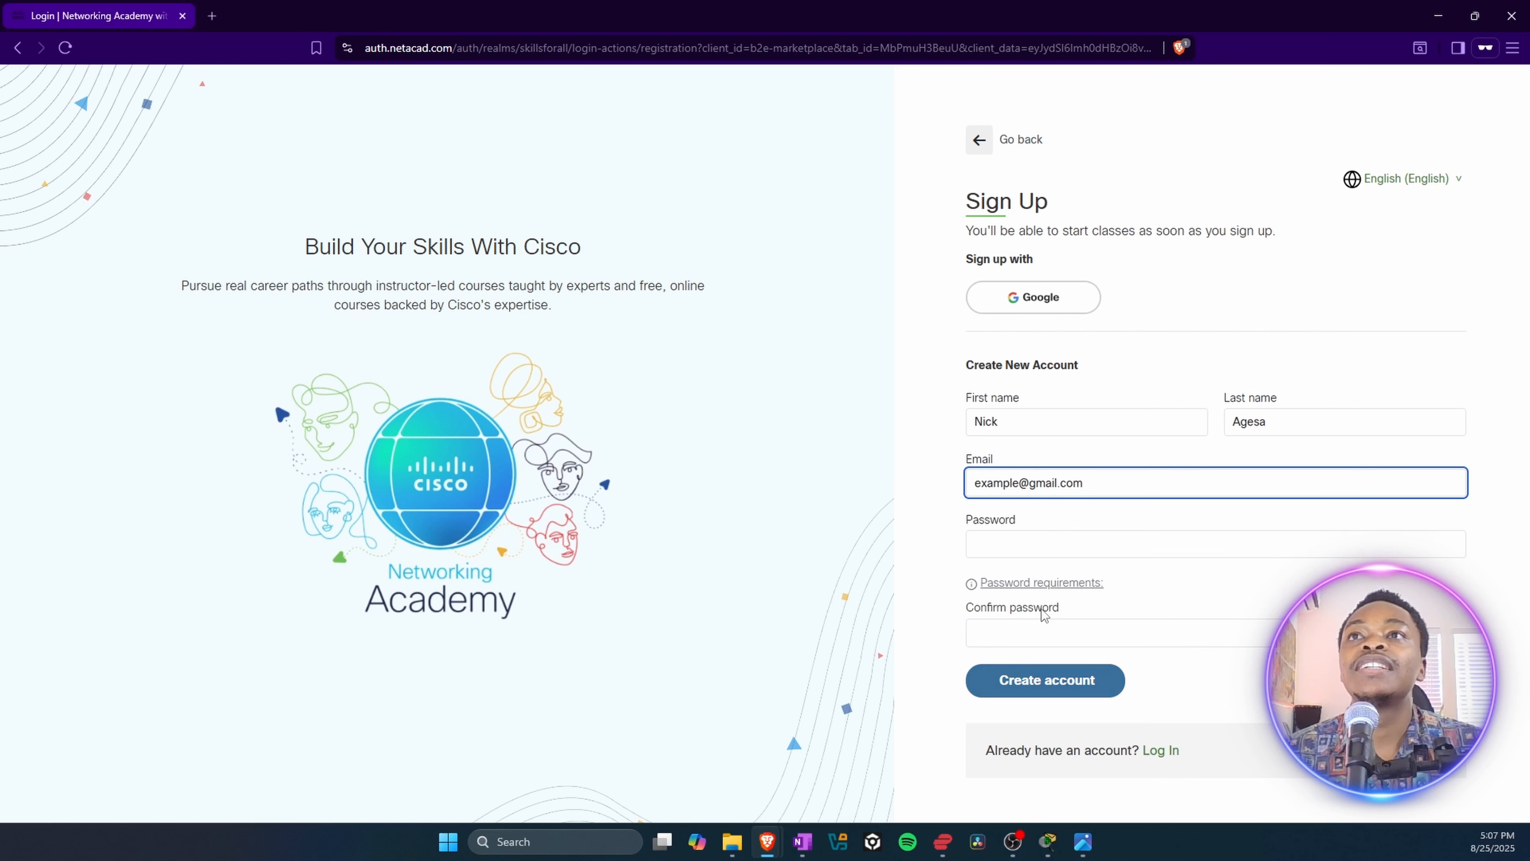
Step: Enter the account password and repeat it in the password confirmation of the new account form
{"action": "left_click", "coordinate": [1043, 639]}
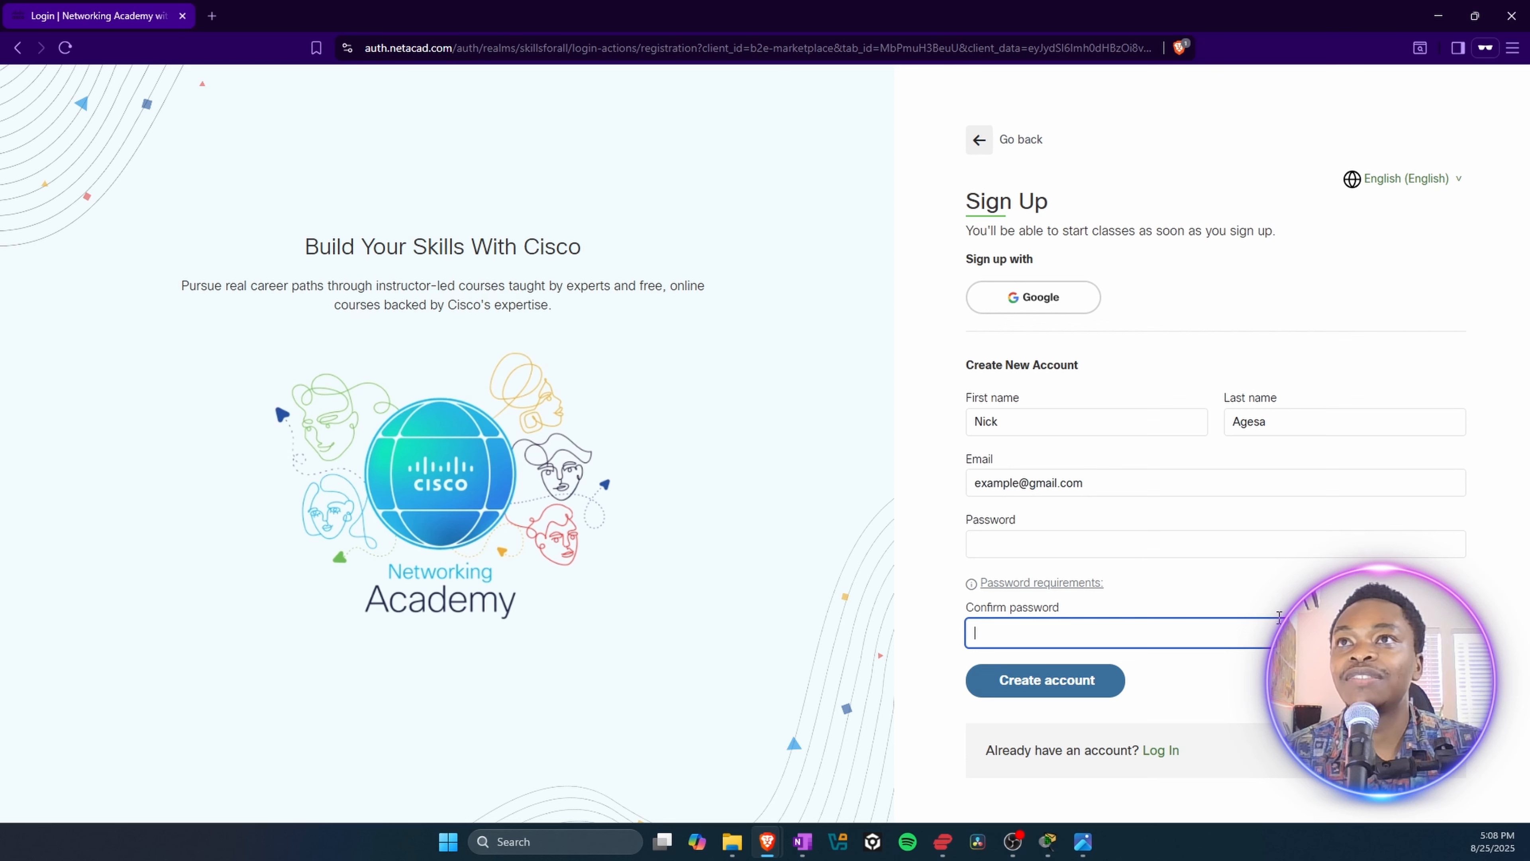
{"action": "left_click", "coordinate": [1026, 542]}
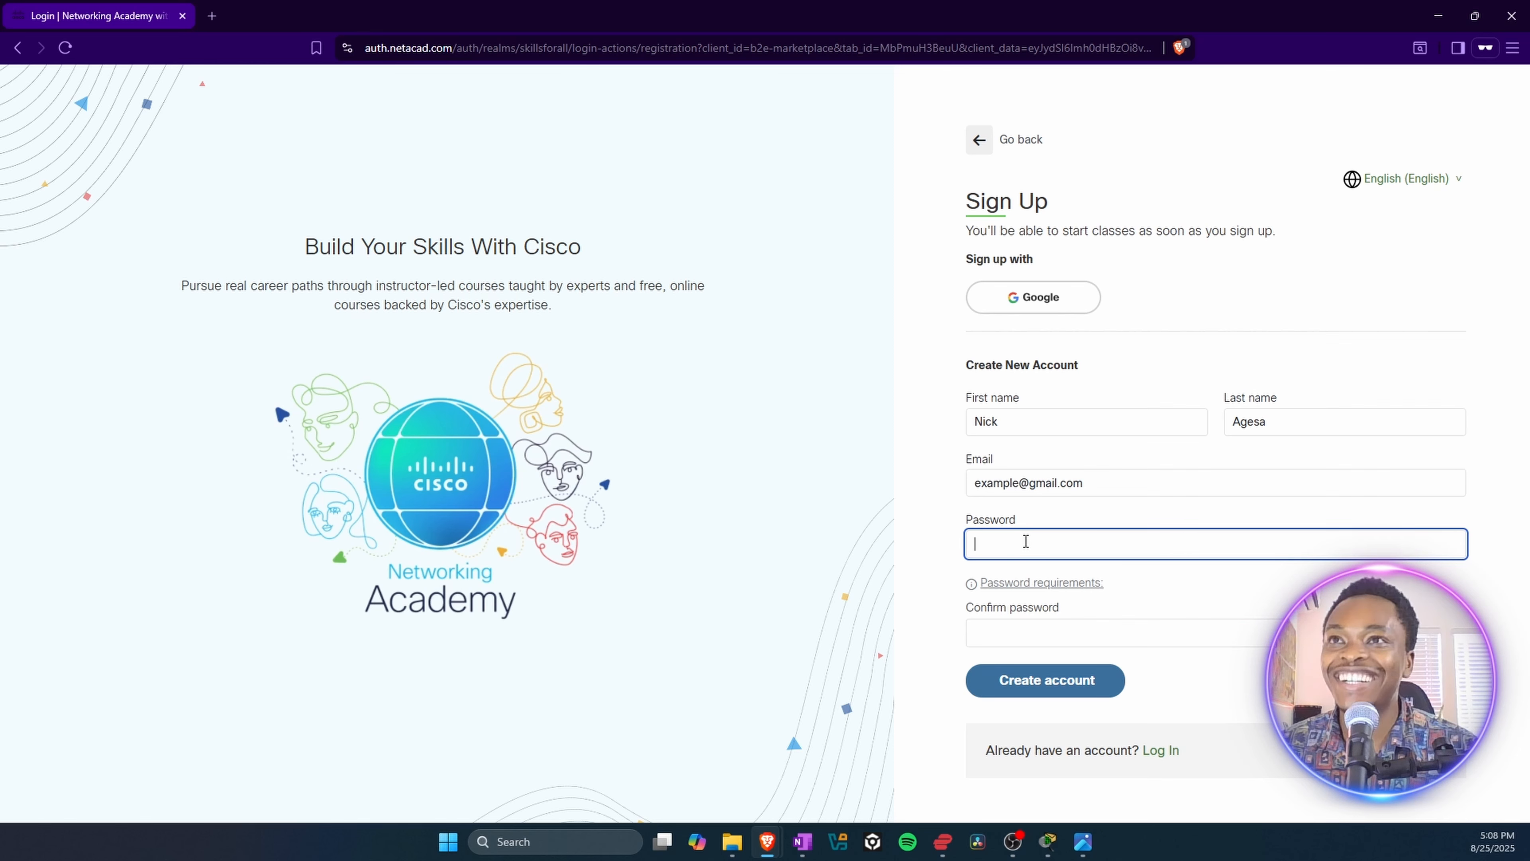
{"action": "type", "text": "••••••••••••••••"}
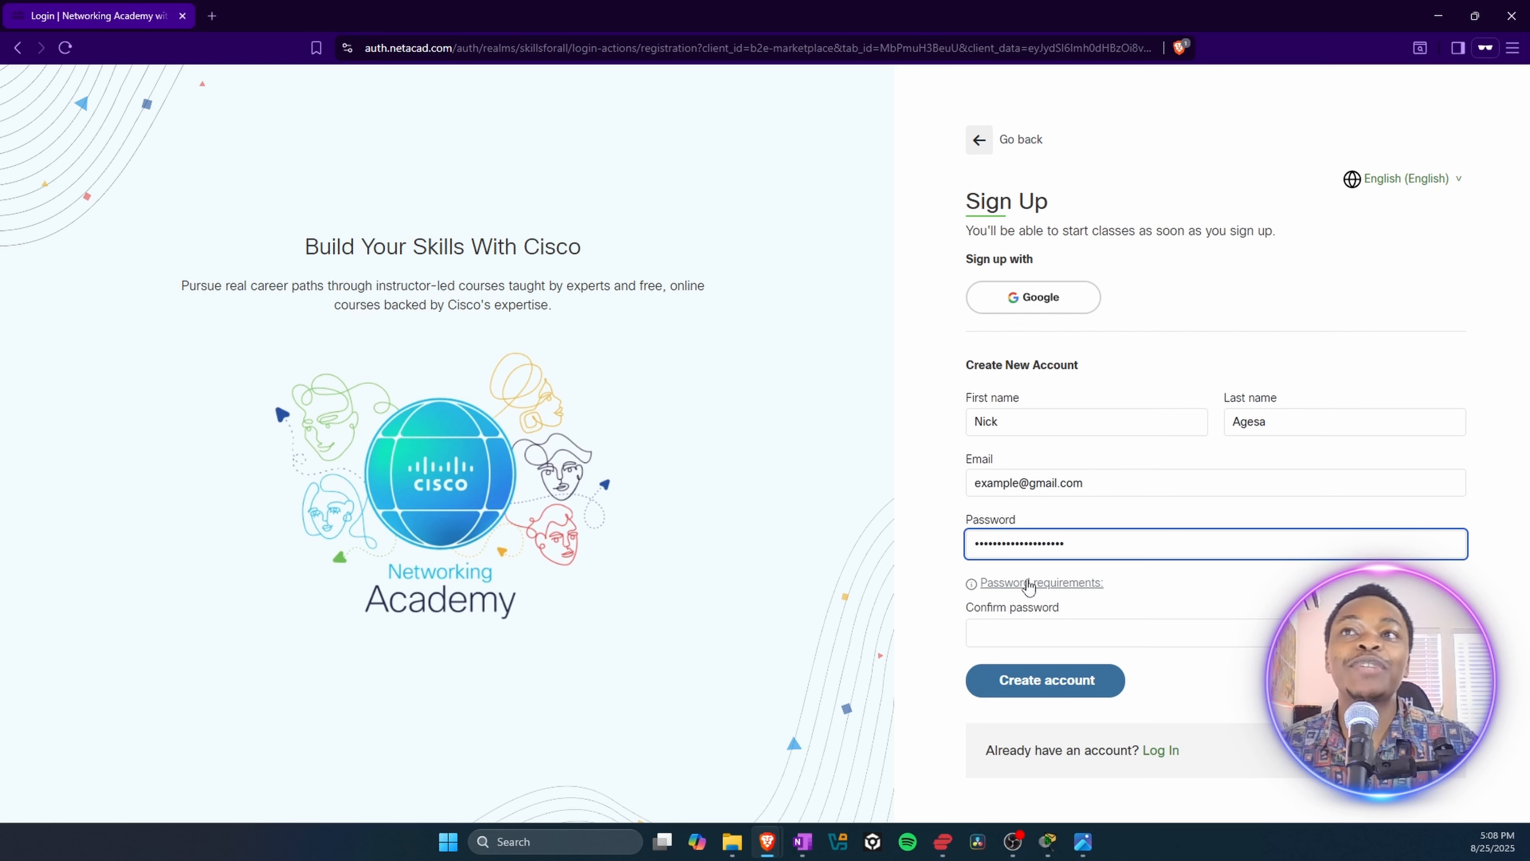
{"action": "left_click", "coordinate": [993, 634]}
{"action": "type", "text": "••••"}
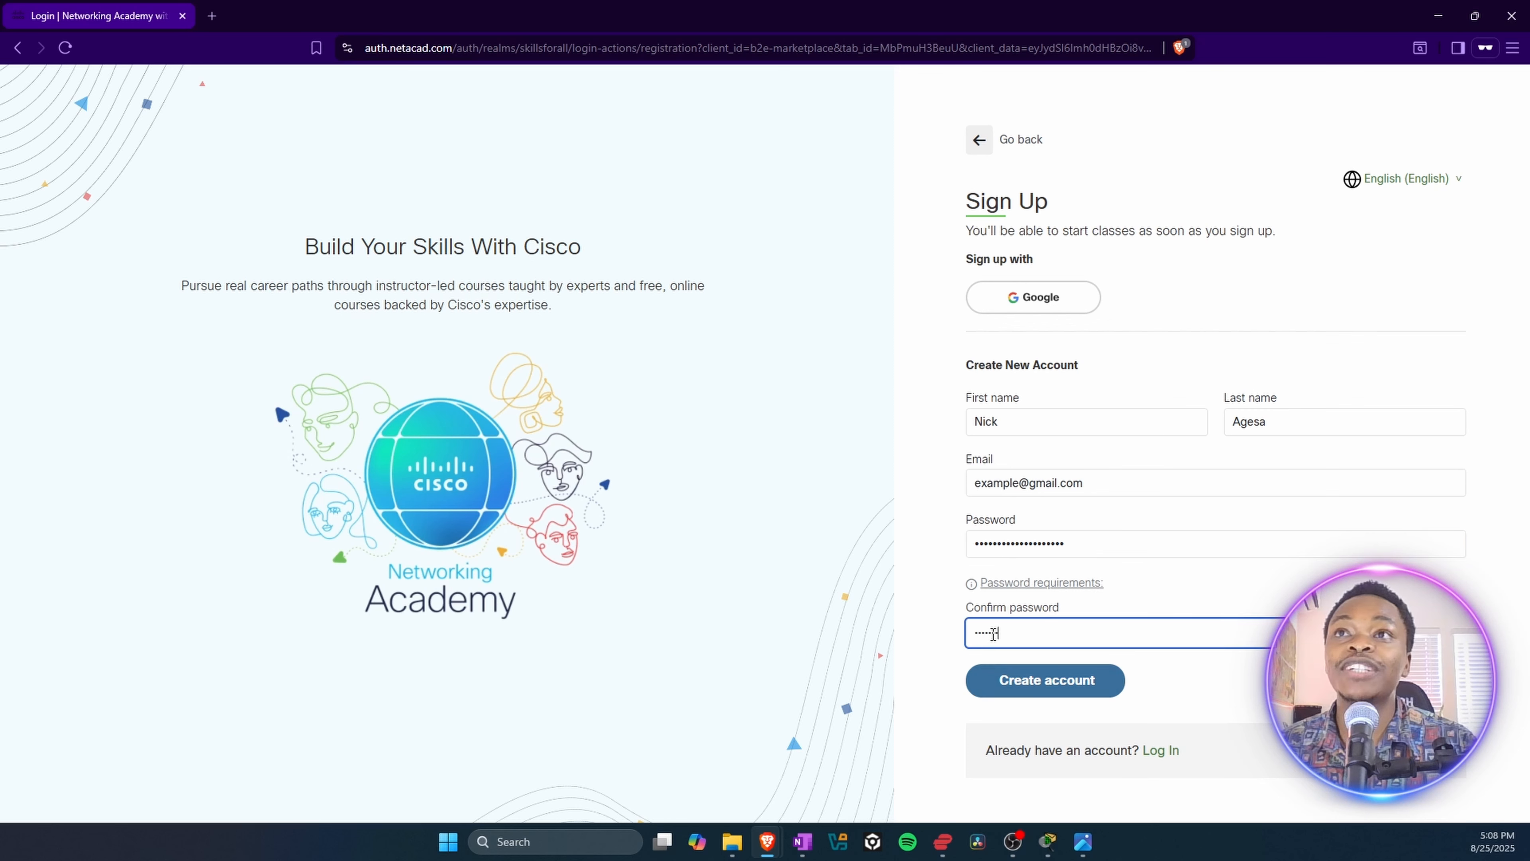
{"action": "type", "text": "•••••••••••••••••"}
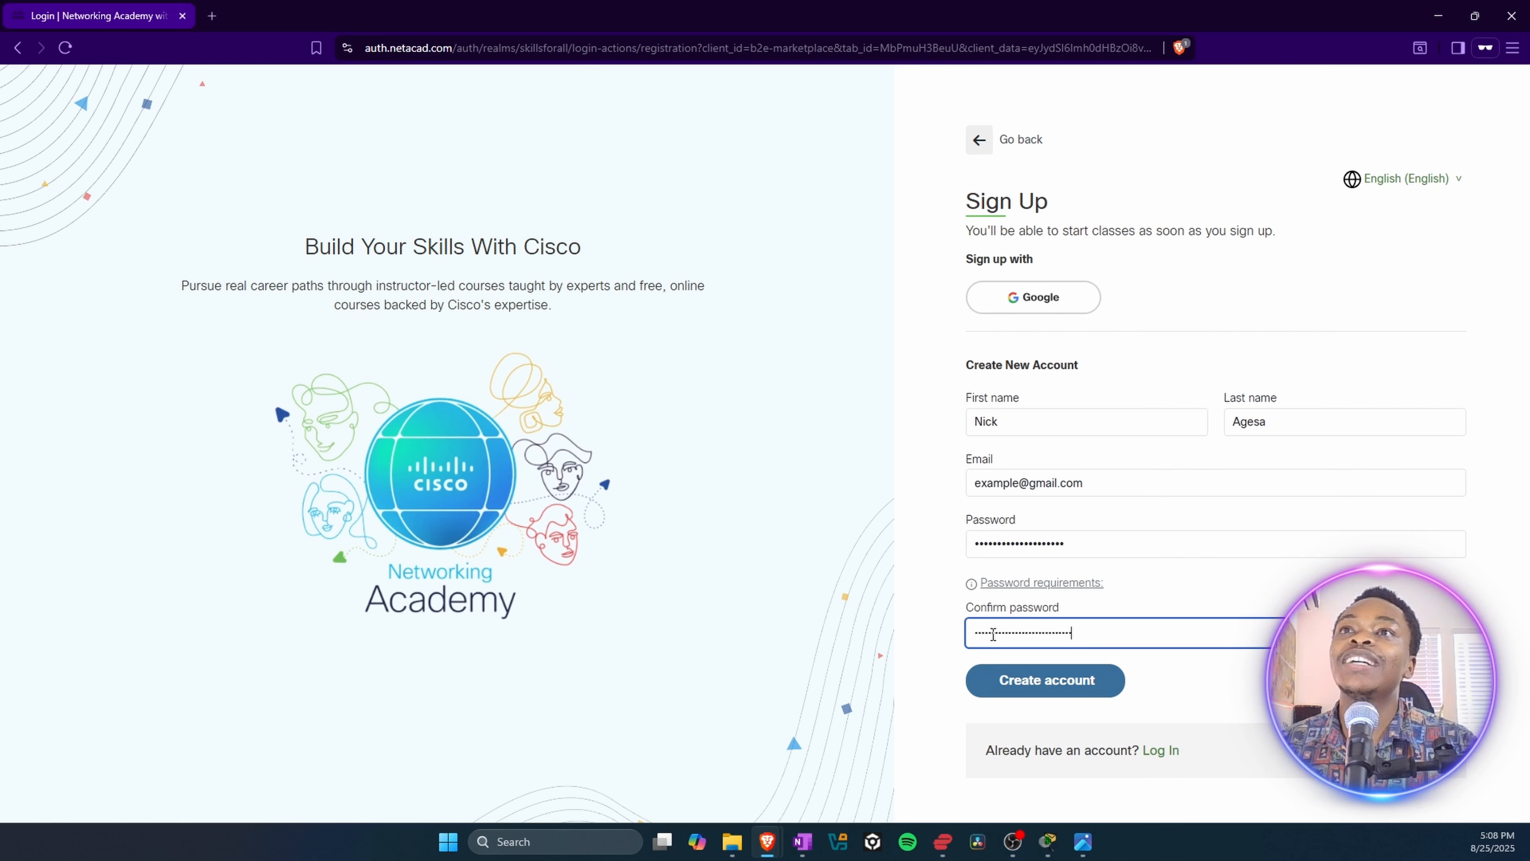
{"action": "type", "text": "••"}
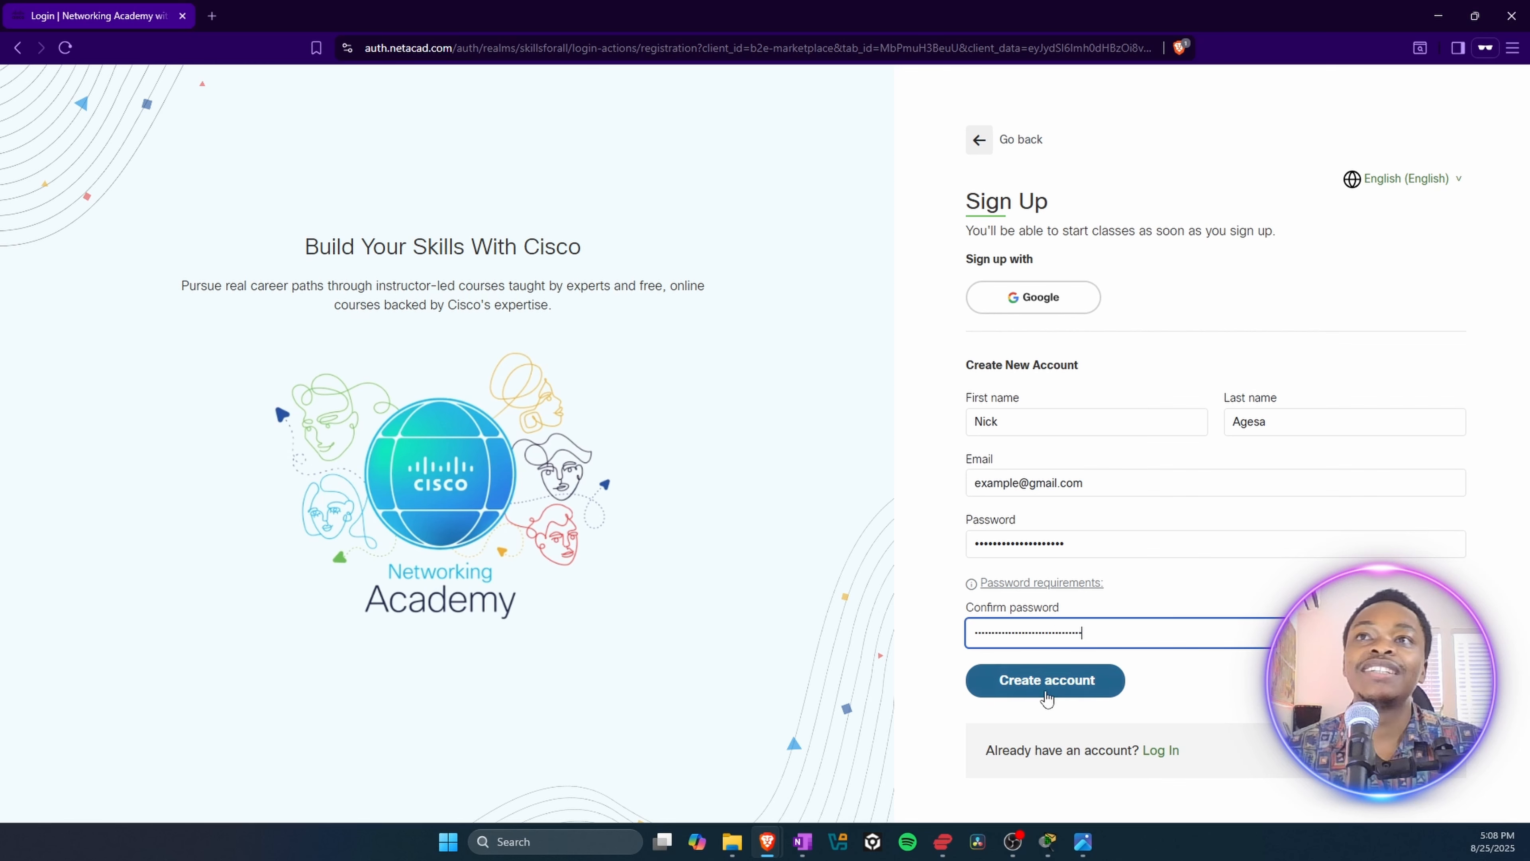
Step: Return to the Networking Academy home page and open the Networking Basics course by searching for "networking basics"
{"action": "left_click", "coordinate": [978, 144]}
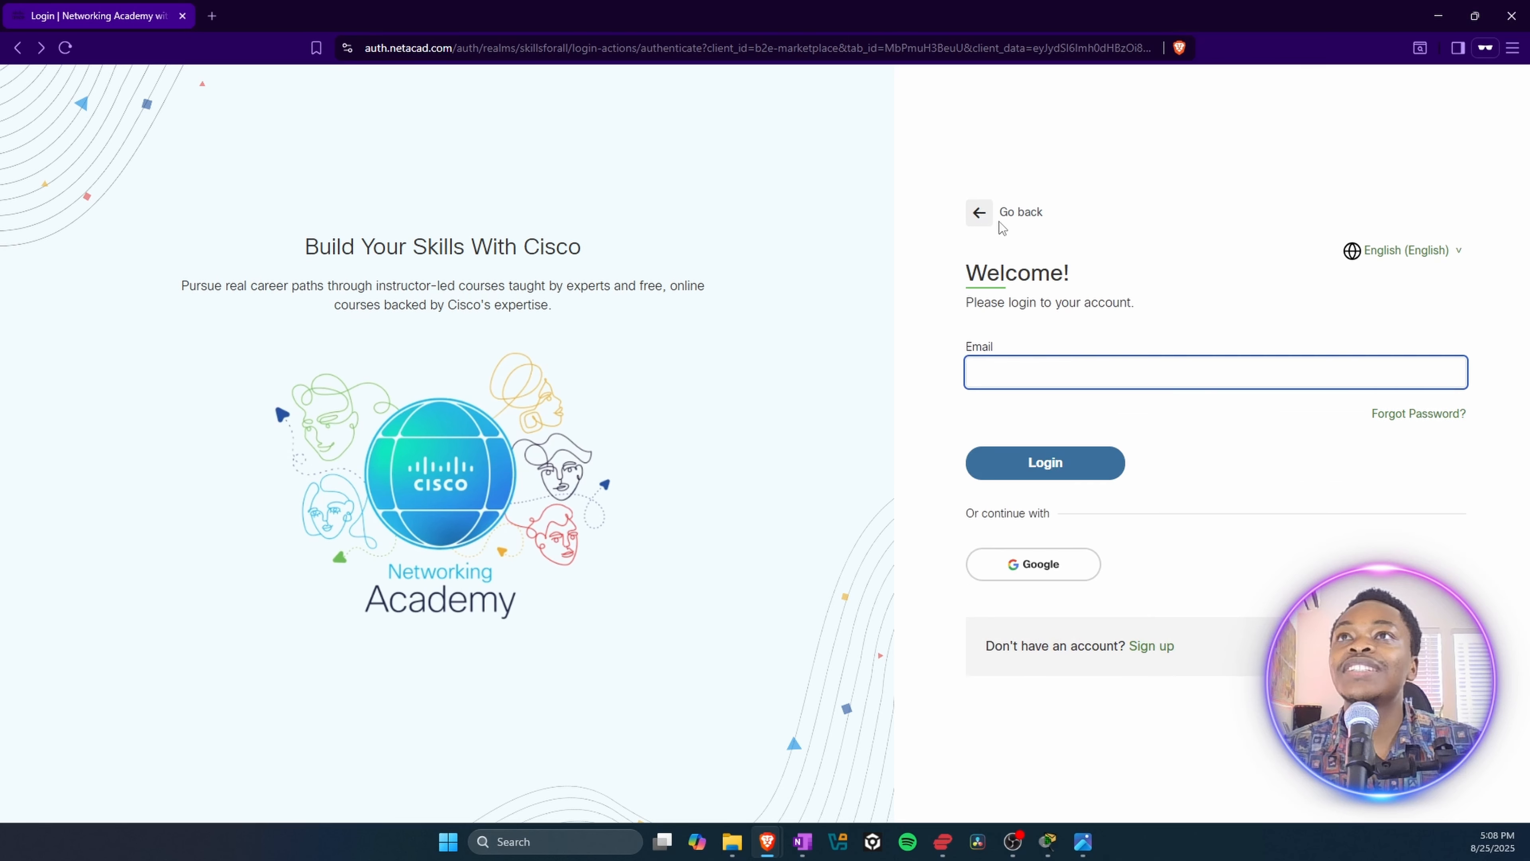
{"action": "left_click", "coordinate": [980, 213]}
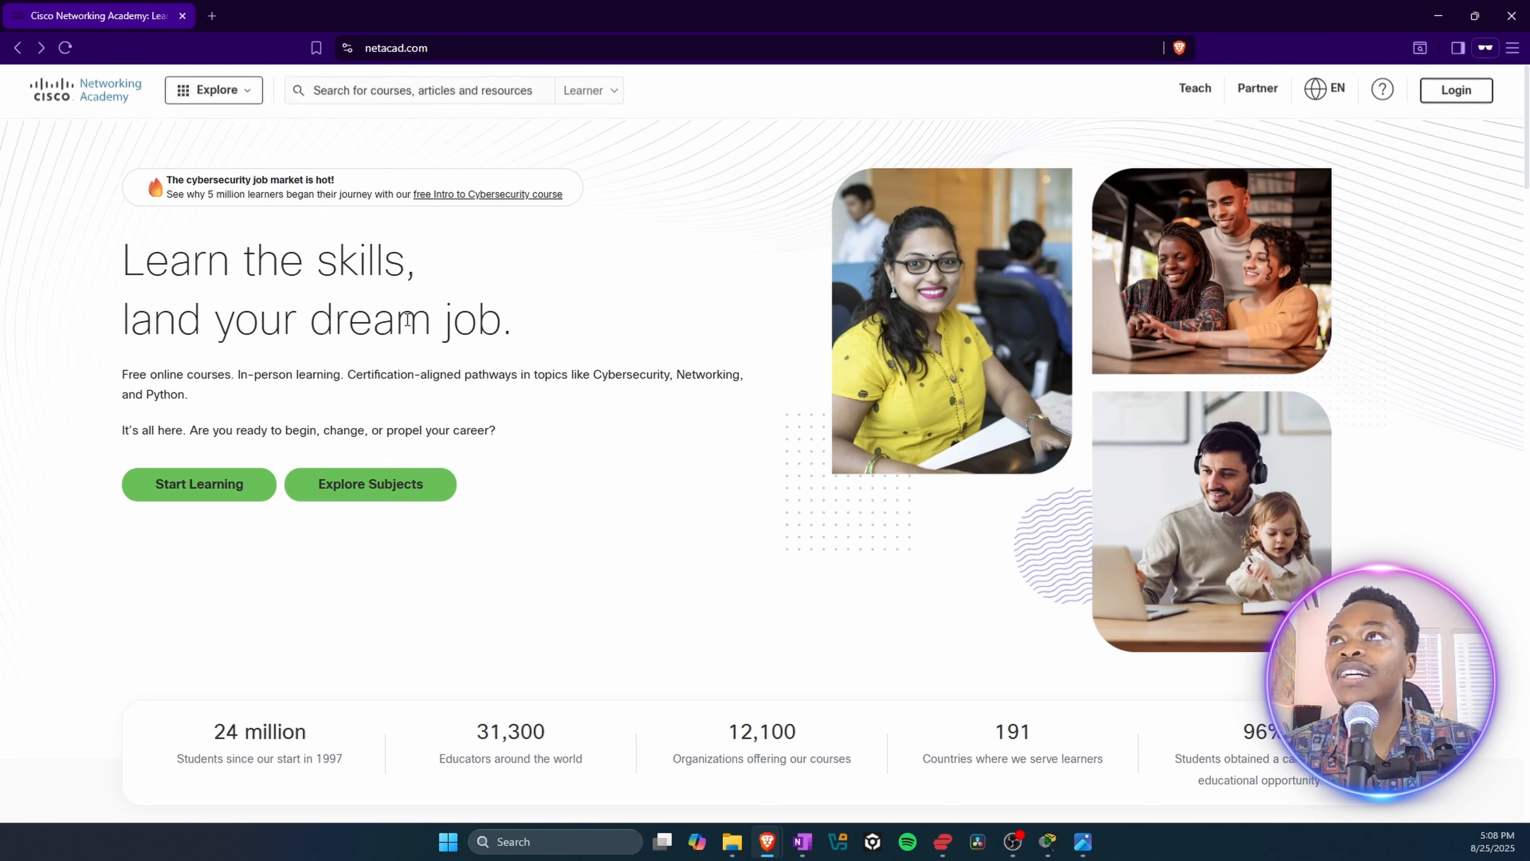
{"action": "left_click", "coordinate": [355, 96]}
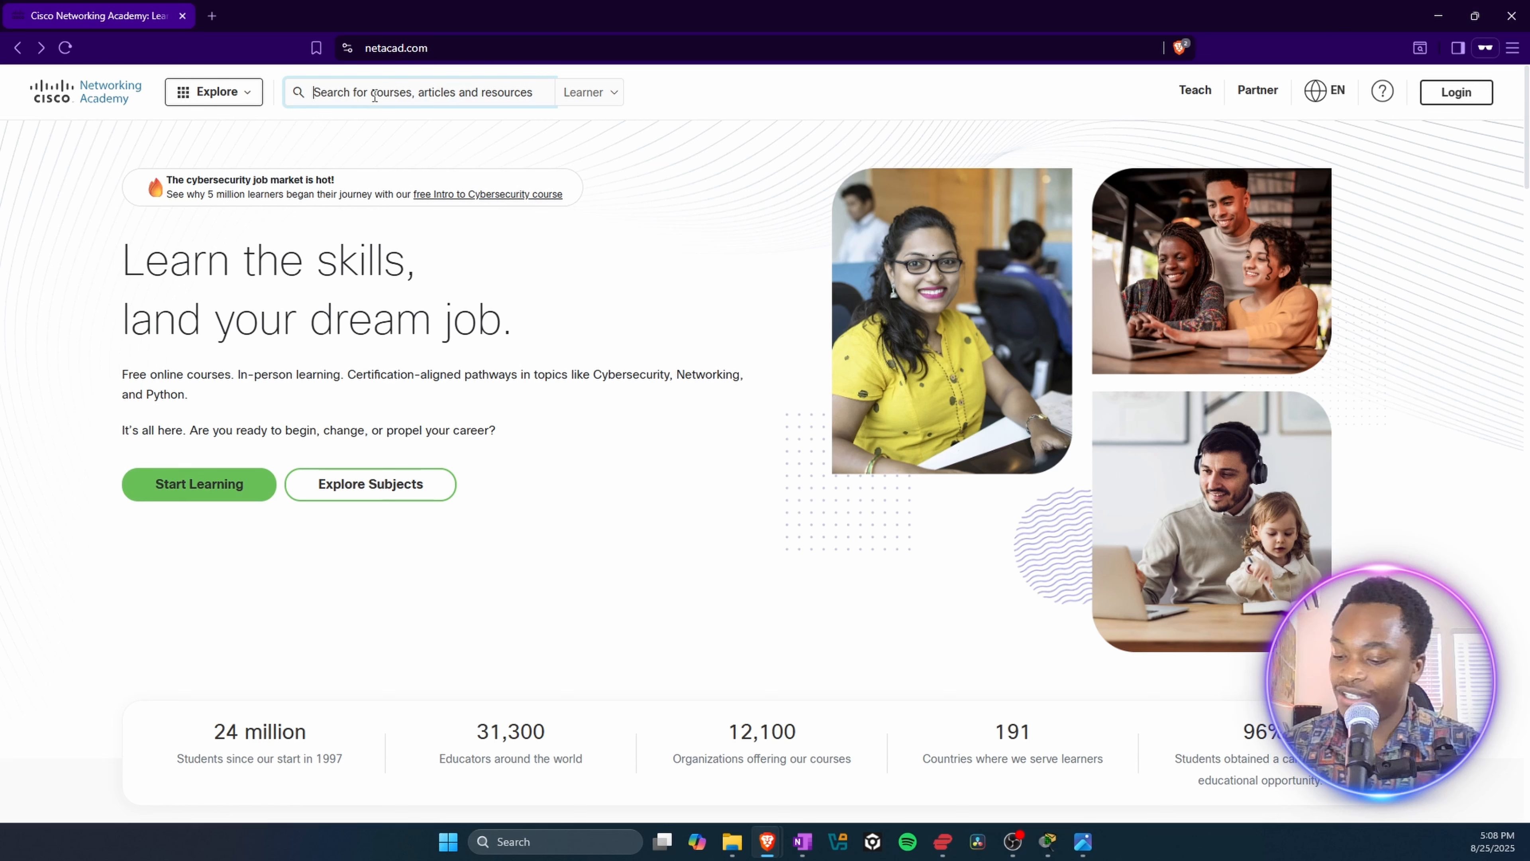
{"action": "type", "text": "netwo"}
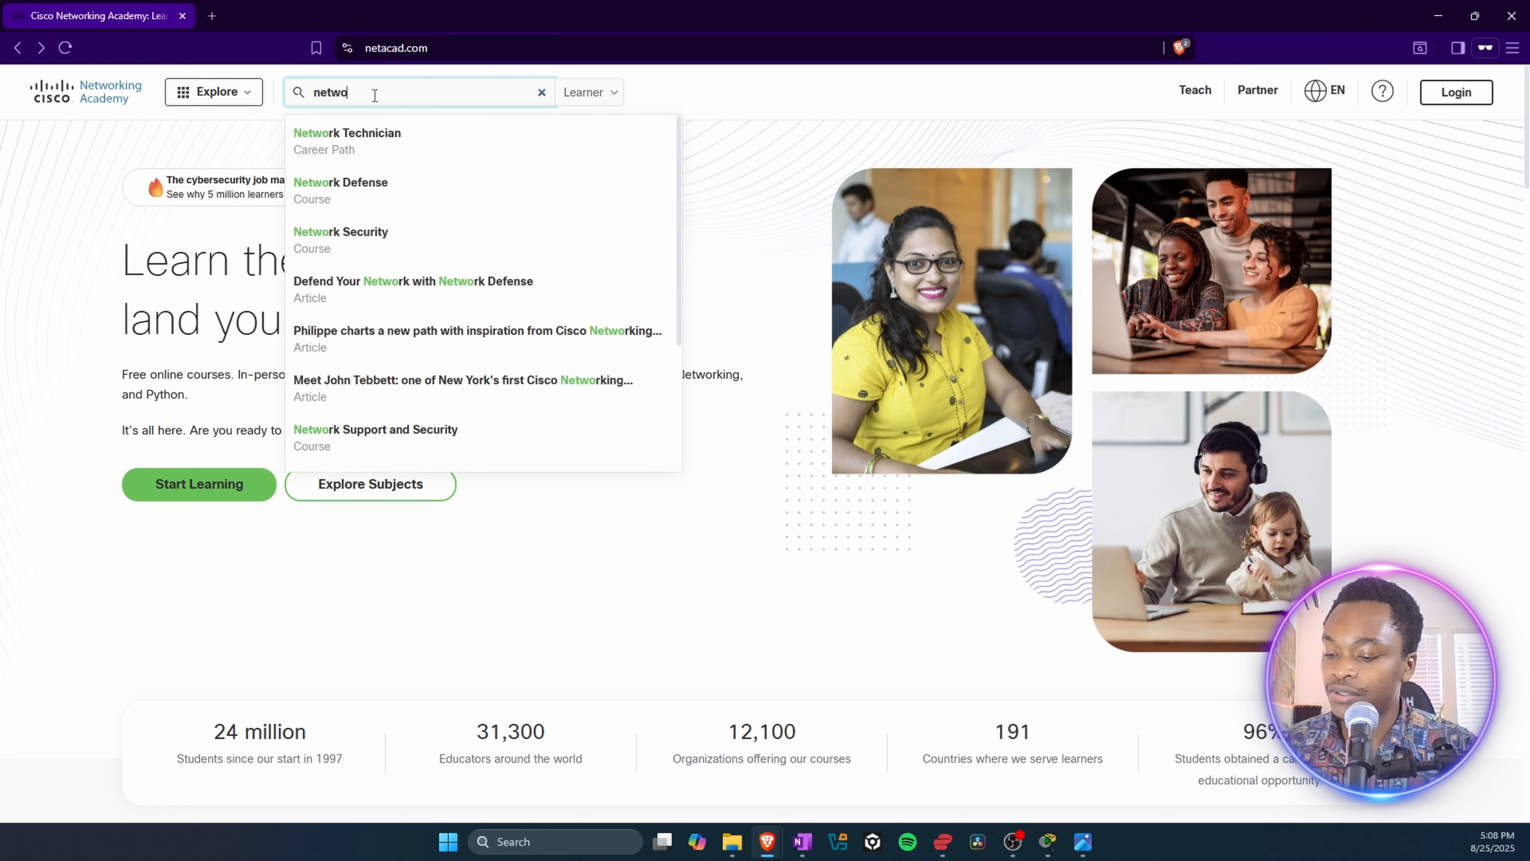
{"action": "type", "text": "rking ba"}
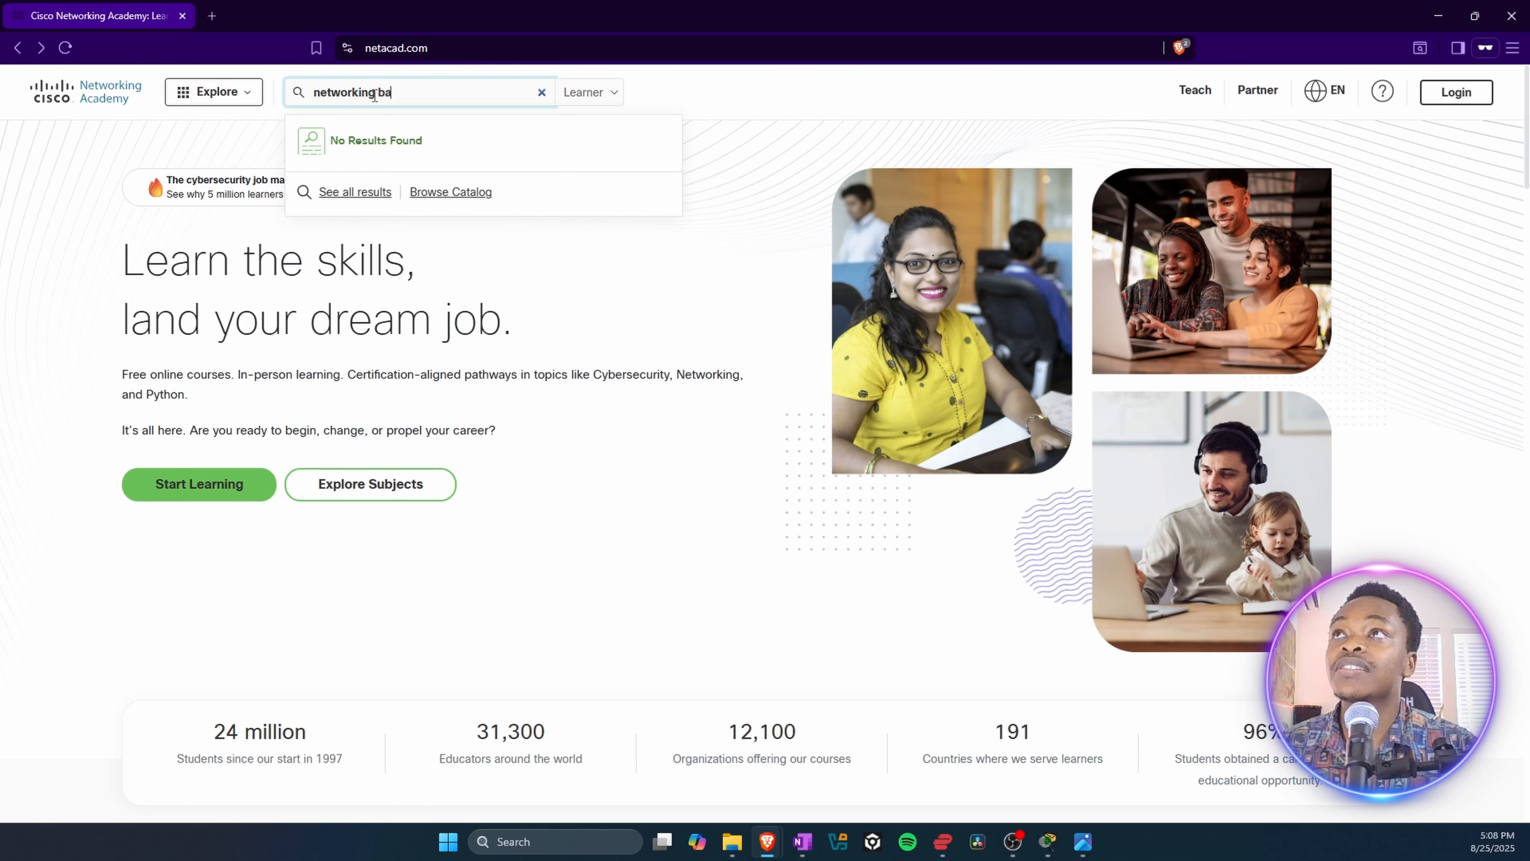
{"action": "type", "text": "sics"}
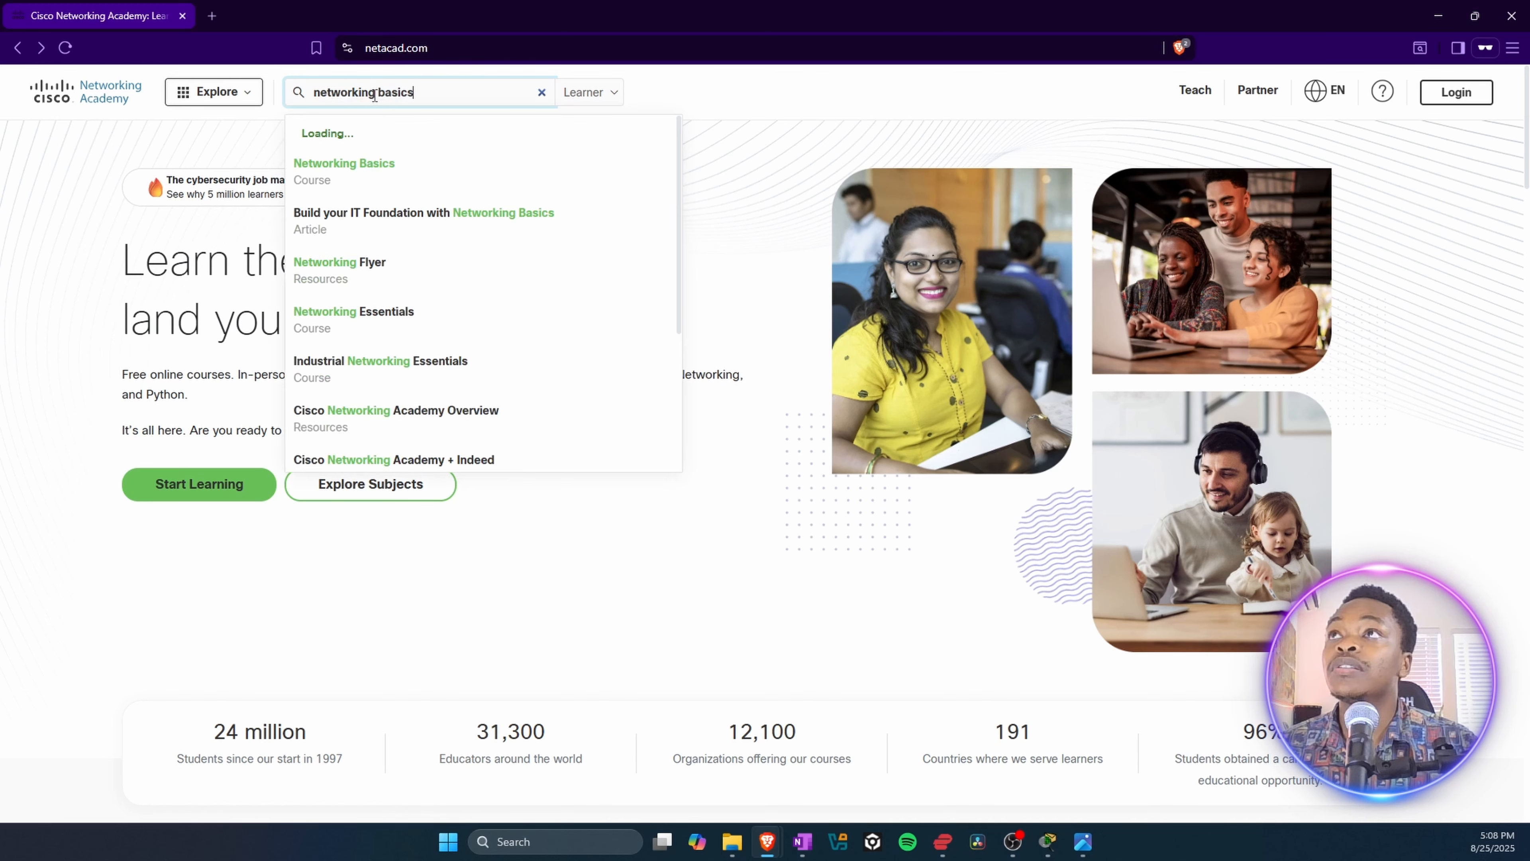
{"action": "left_click", "coordinate": [345, 142]}
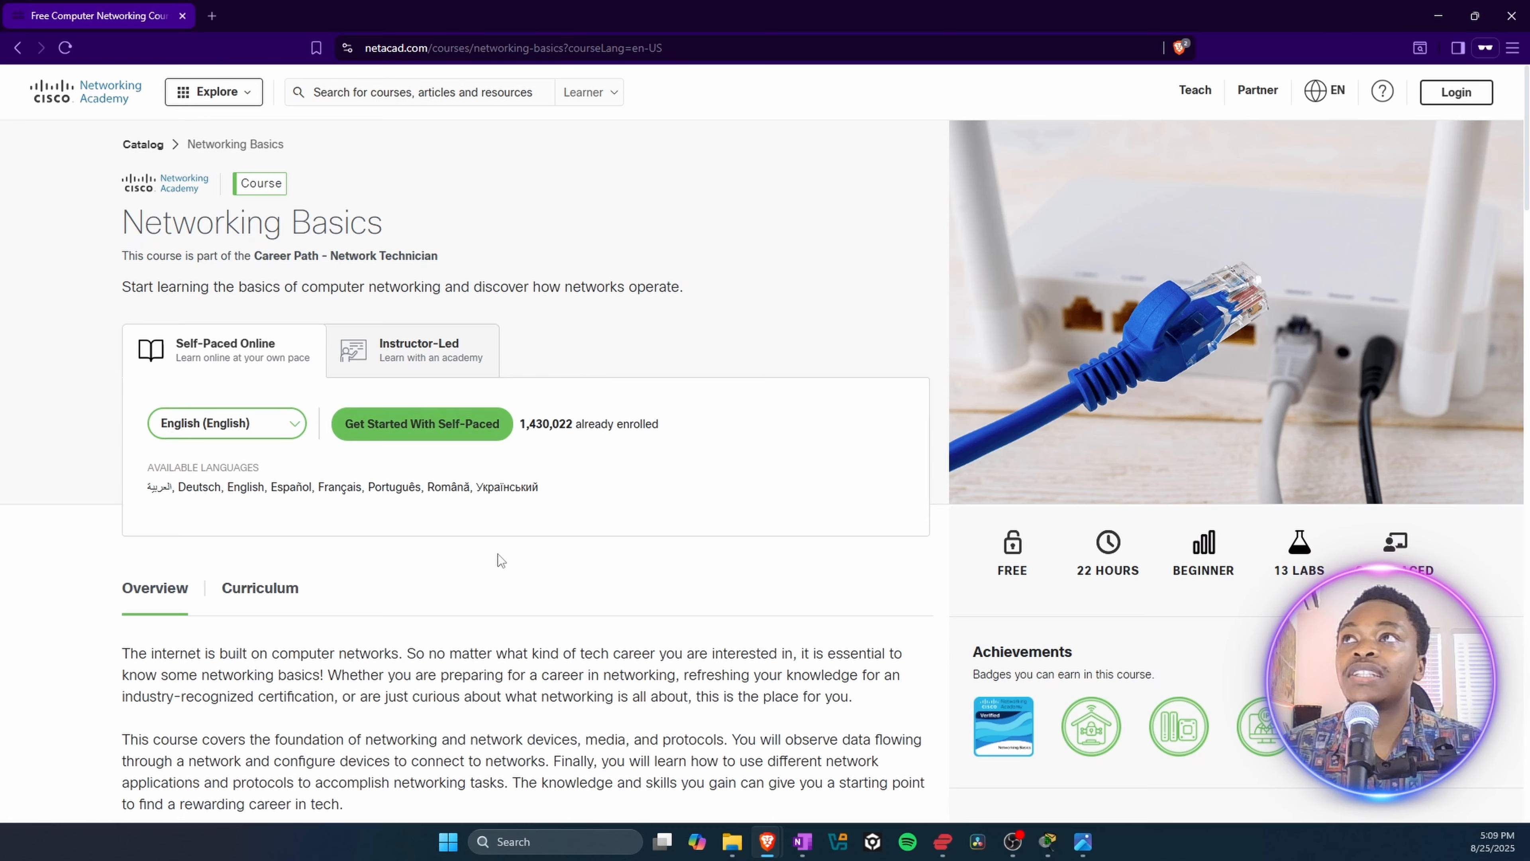
Step: Review the Networking Basics course overview, including its self-paced enrolment option, level, duration, labs and badges
{"action": "scroll", "coordinate": [606, 531], "scroll_direction": "down", "scroll_amount": 5}
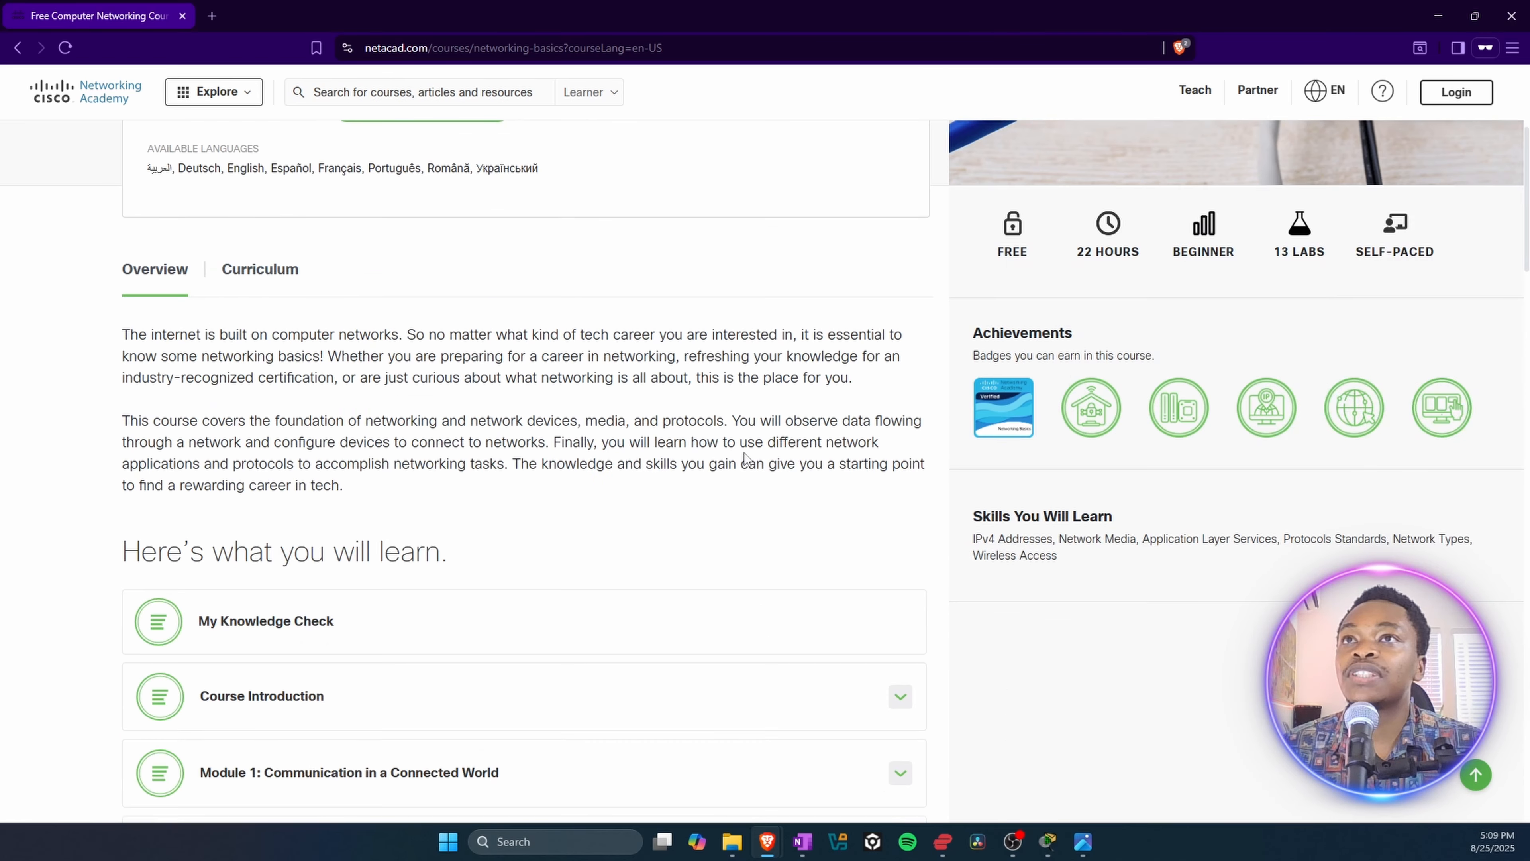
{"action": "scroll", "coordinate": [823, 572], "scroll_direction": "up", "scroll_amount": 3}
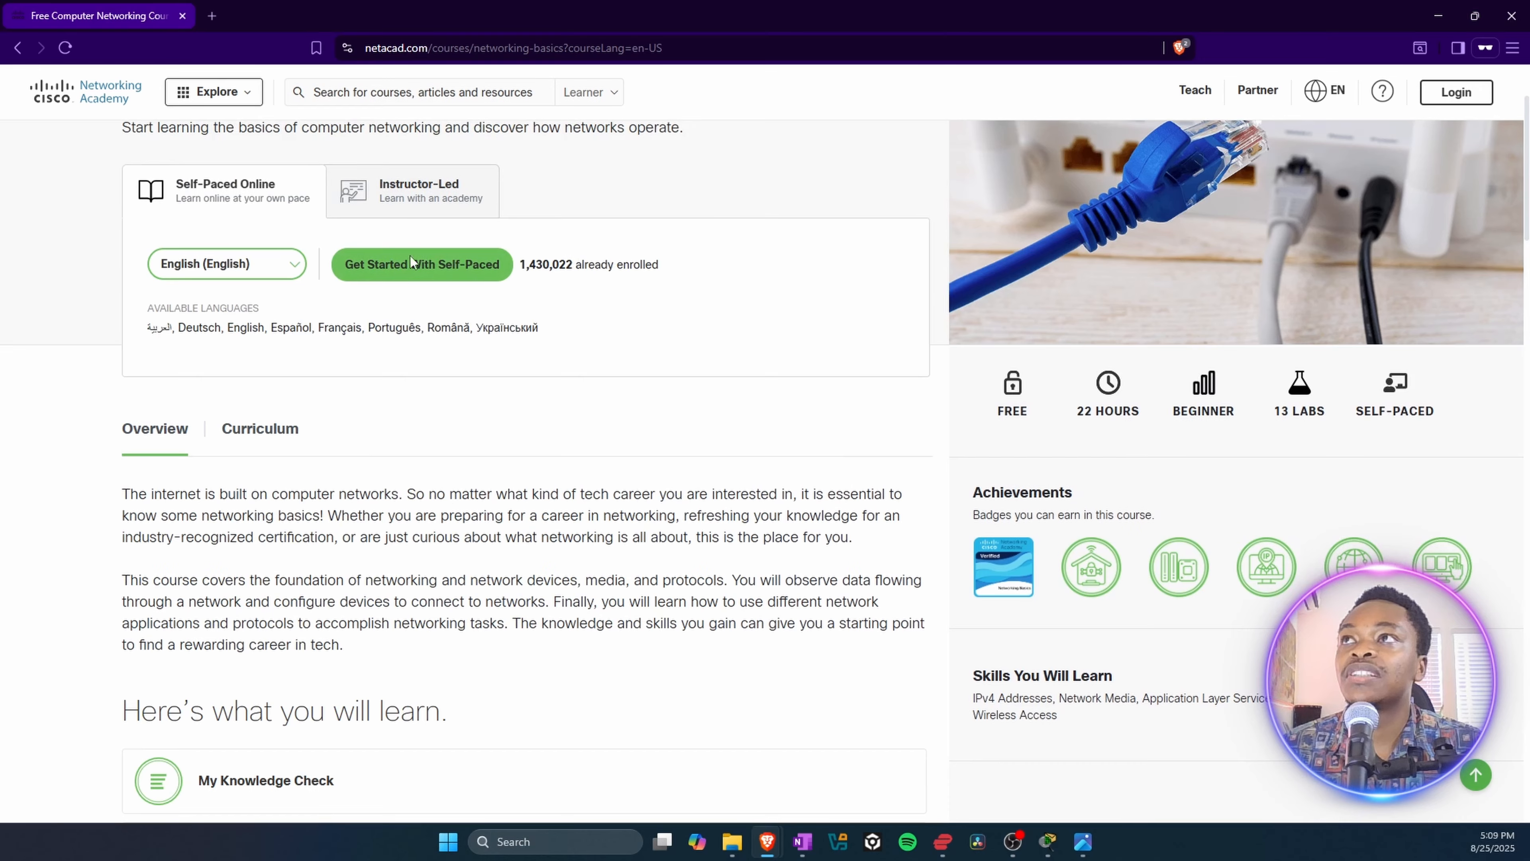
{"action": "scroll", "coordinate": [597, 425], "scroll_direction": "up", "scroll_amount": 3}
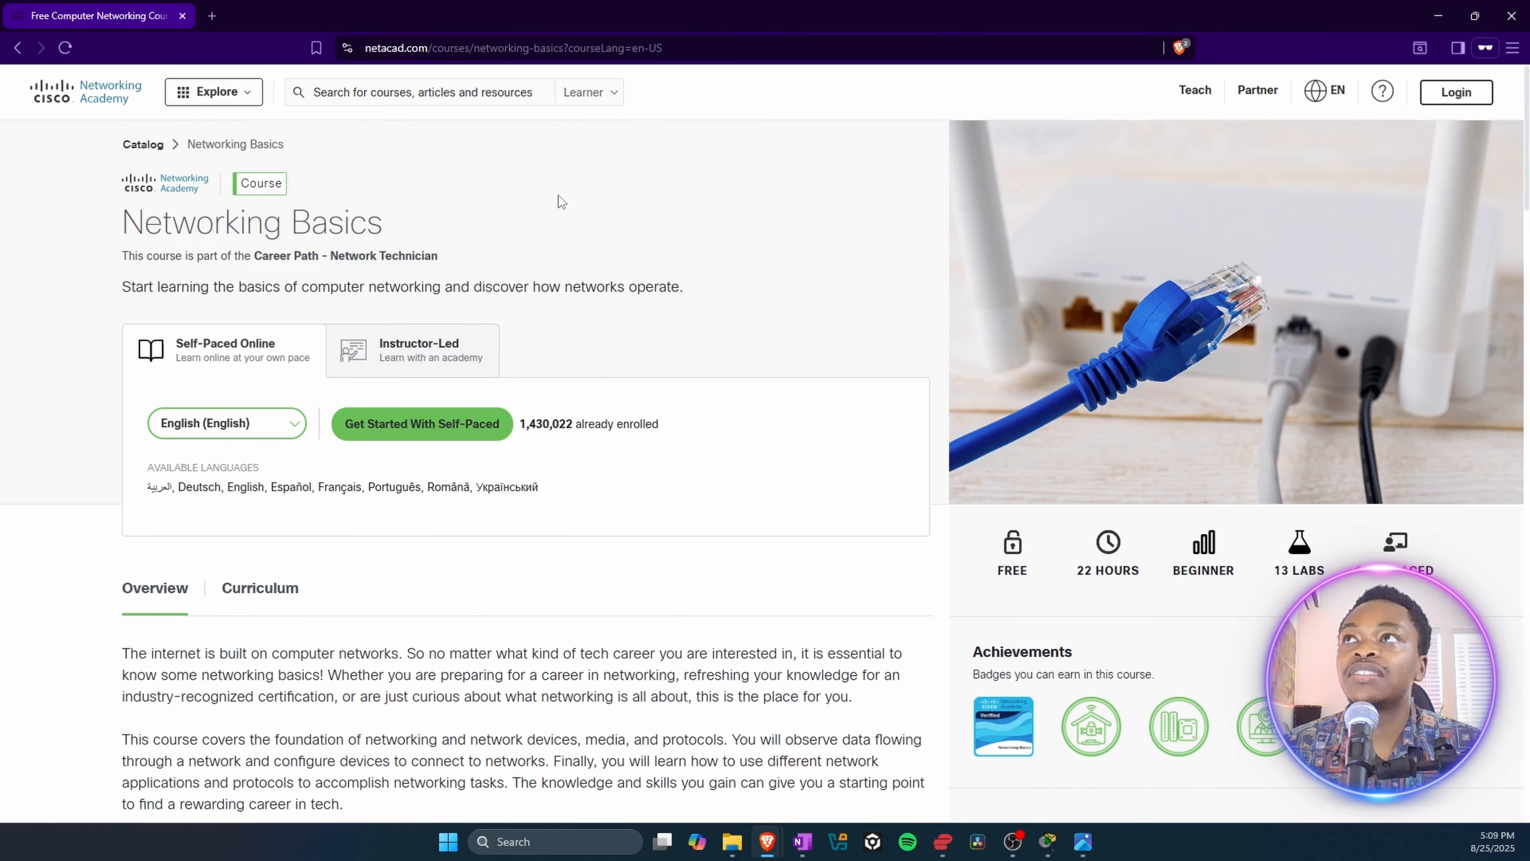
{"action": "scroll", "coordinate": [563, 552], "scroll_direction": "down", "scroll_amount": 6}
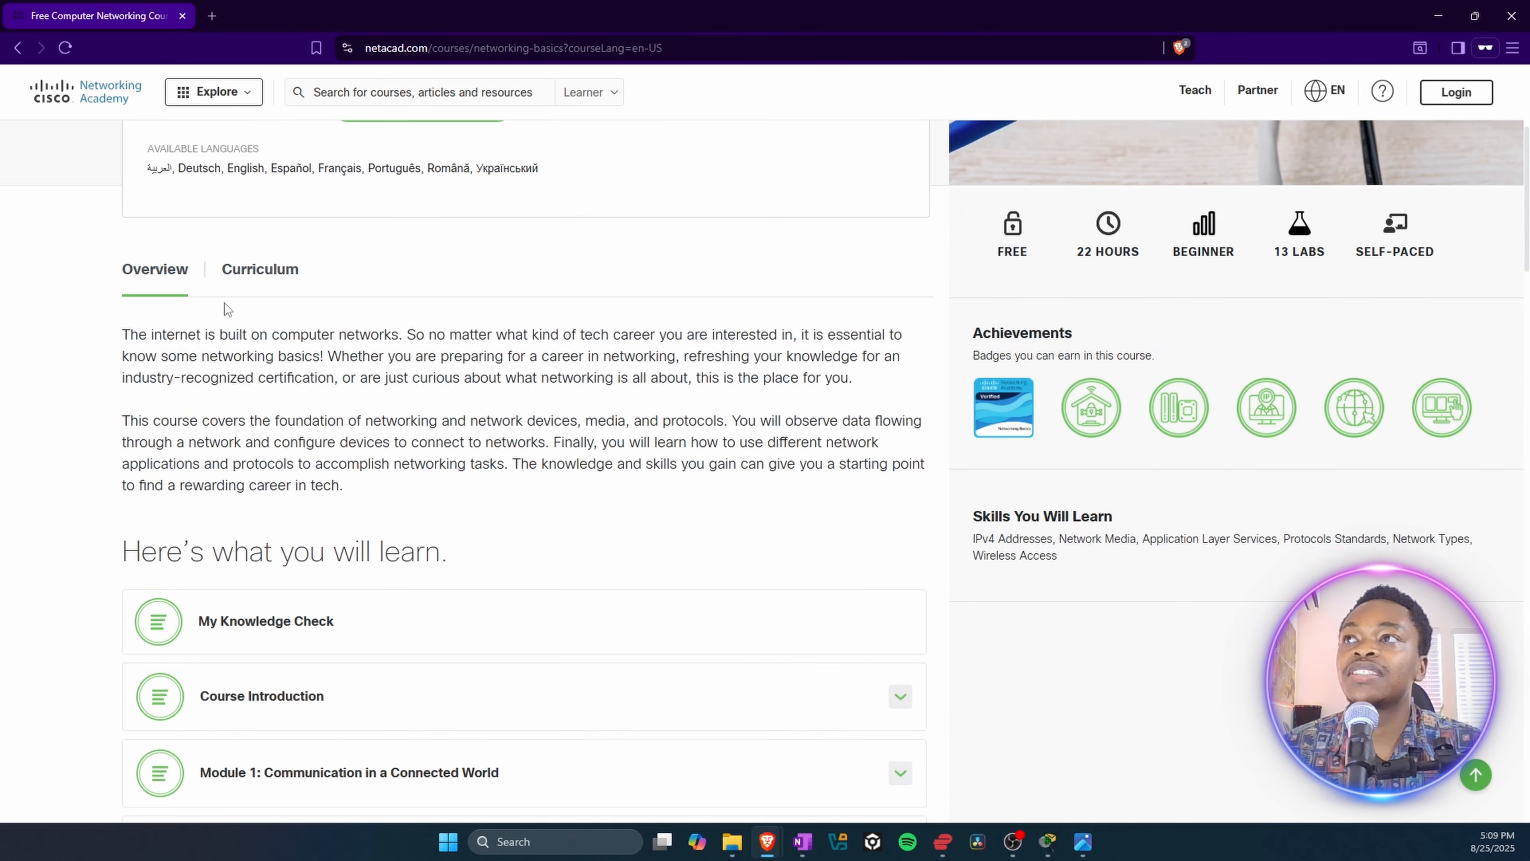
{"action": "scroll", "coordinate": [482, 240], "scroll_direction": "up", "scroll_amount": 3}
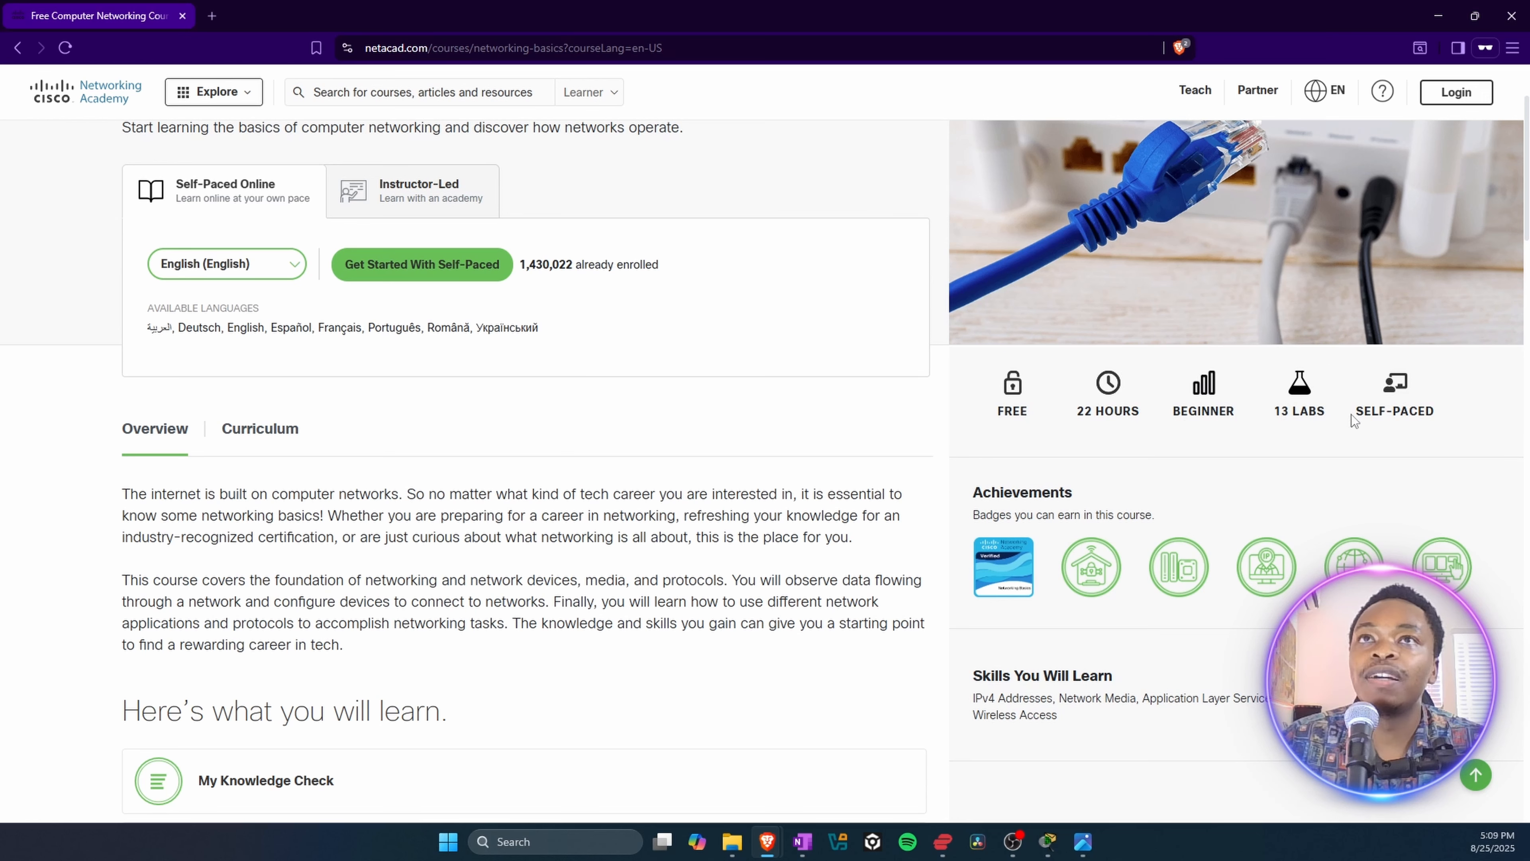
{"action": "scroll", "coordinate": [317, 624], "scroll_direction": "down", "scroll_amount": 4}
{"action": "scroll", "coordinate": [444, 489], "scroll_direction": "down", "scroll_amount": 5}
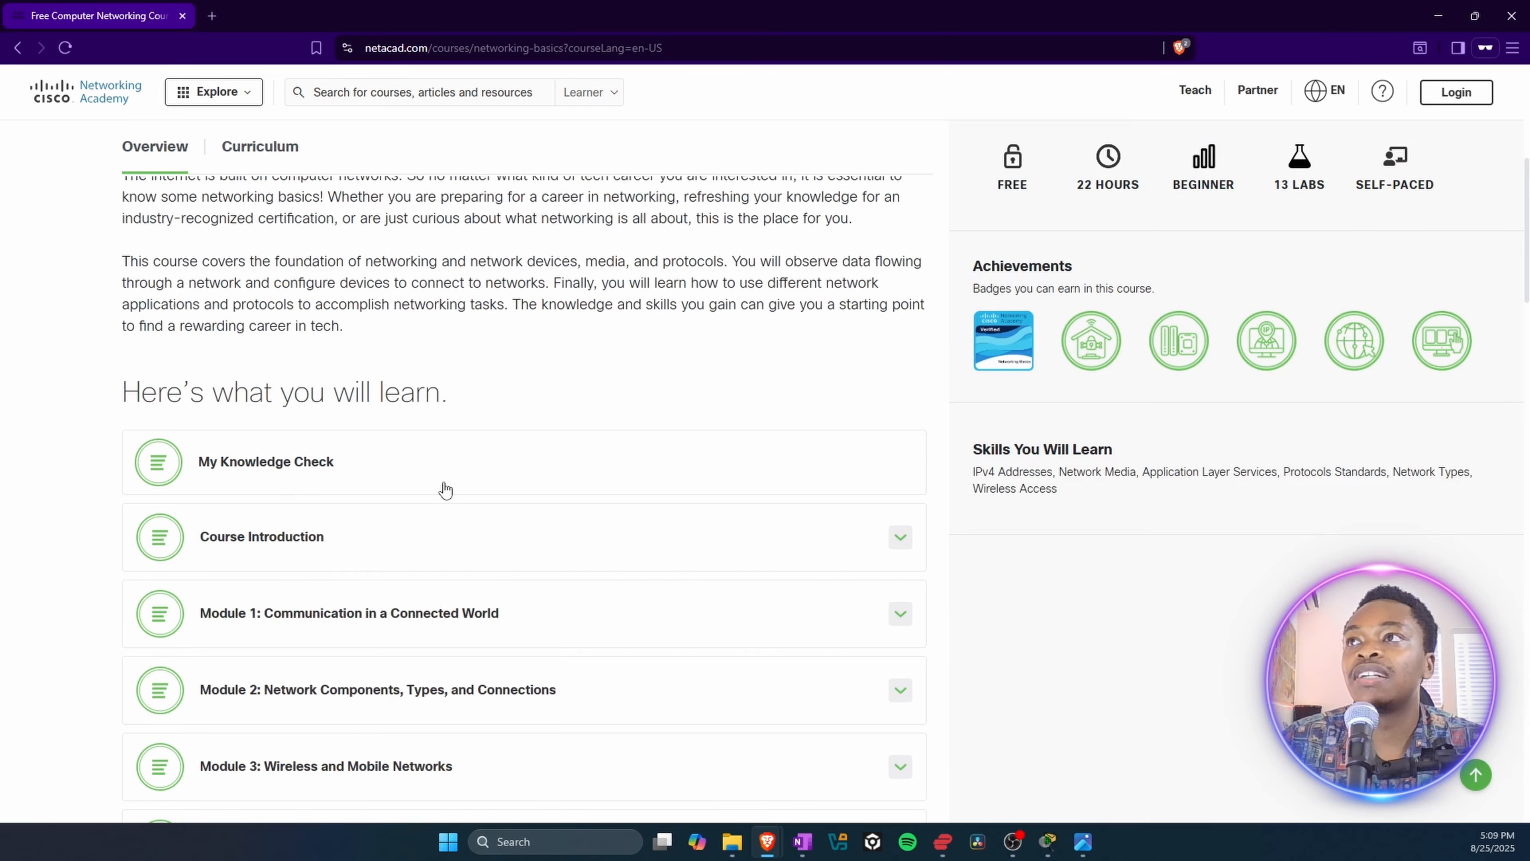
{"action": "scroll", "coordinate": [375, 512], "scroll_direction": "up", "scroll_amount": 2}
Step: Read through the Networking Basics module and checkpoint exam list, and expand the course final exam section
{"action": "scroll", "coordinate": [289, 471], "scroll_direction": "down", "scroll_amount": 1}
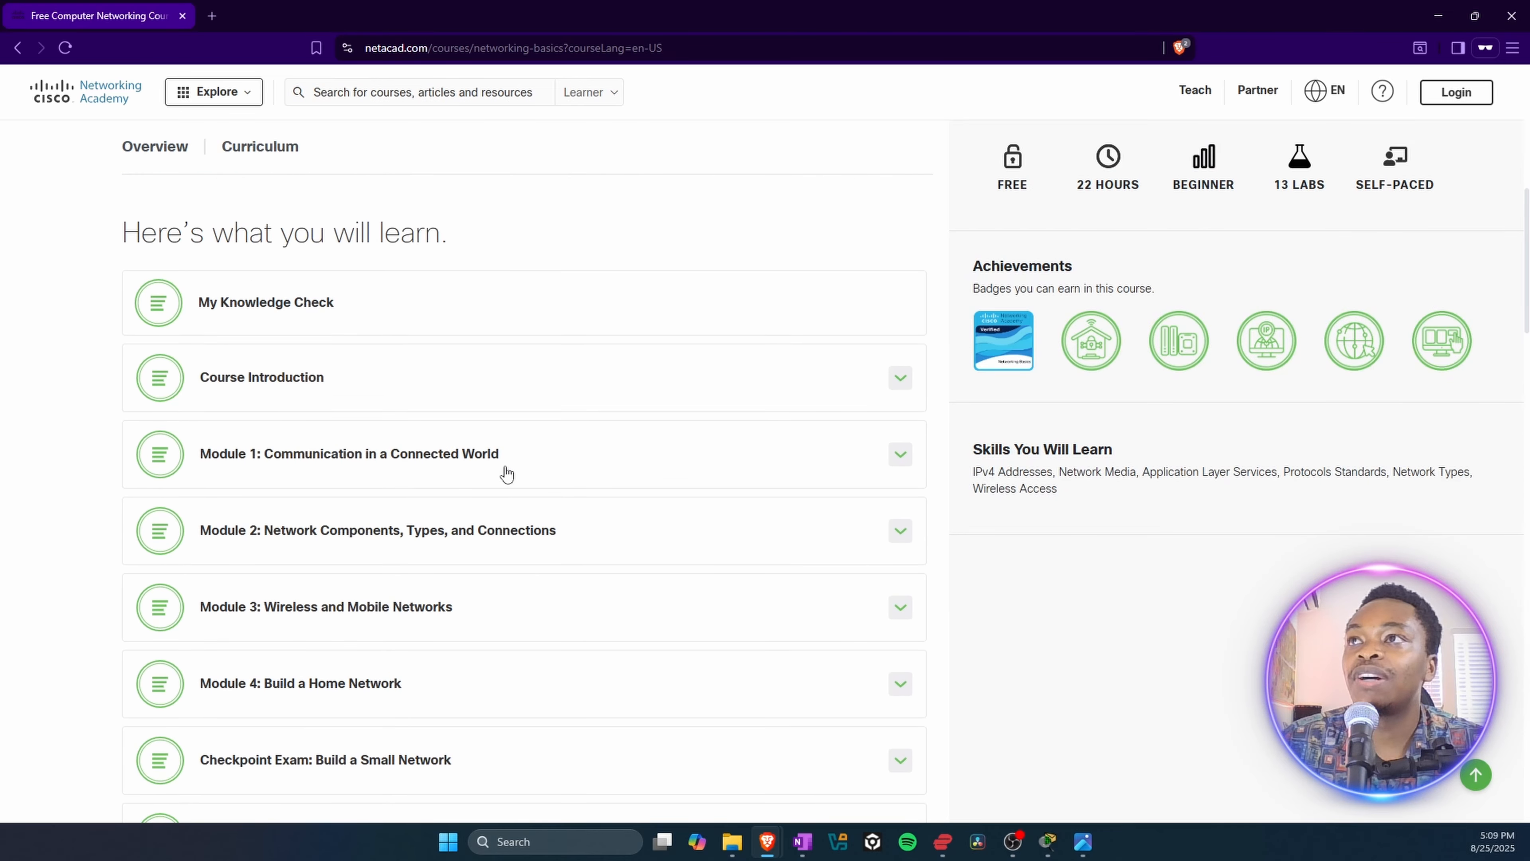
{"action": "scroll", "coordinate": [314, 500], "scroll_direction": "down", "scroll_amount": 1}
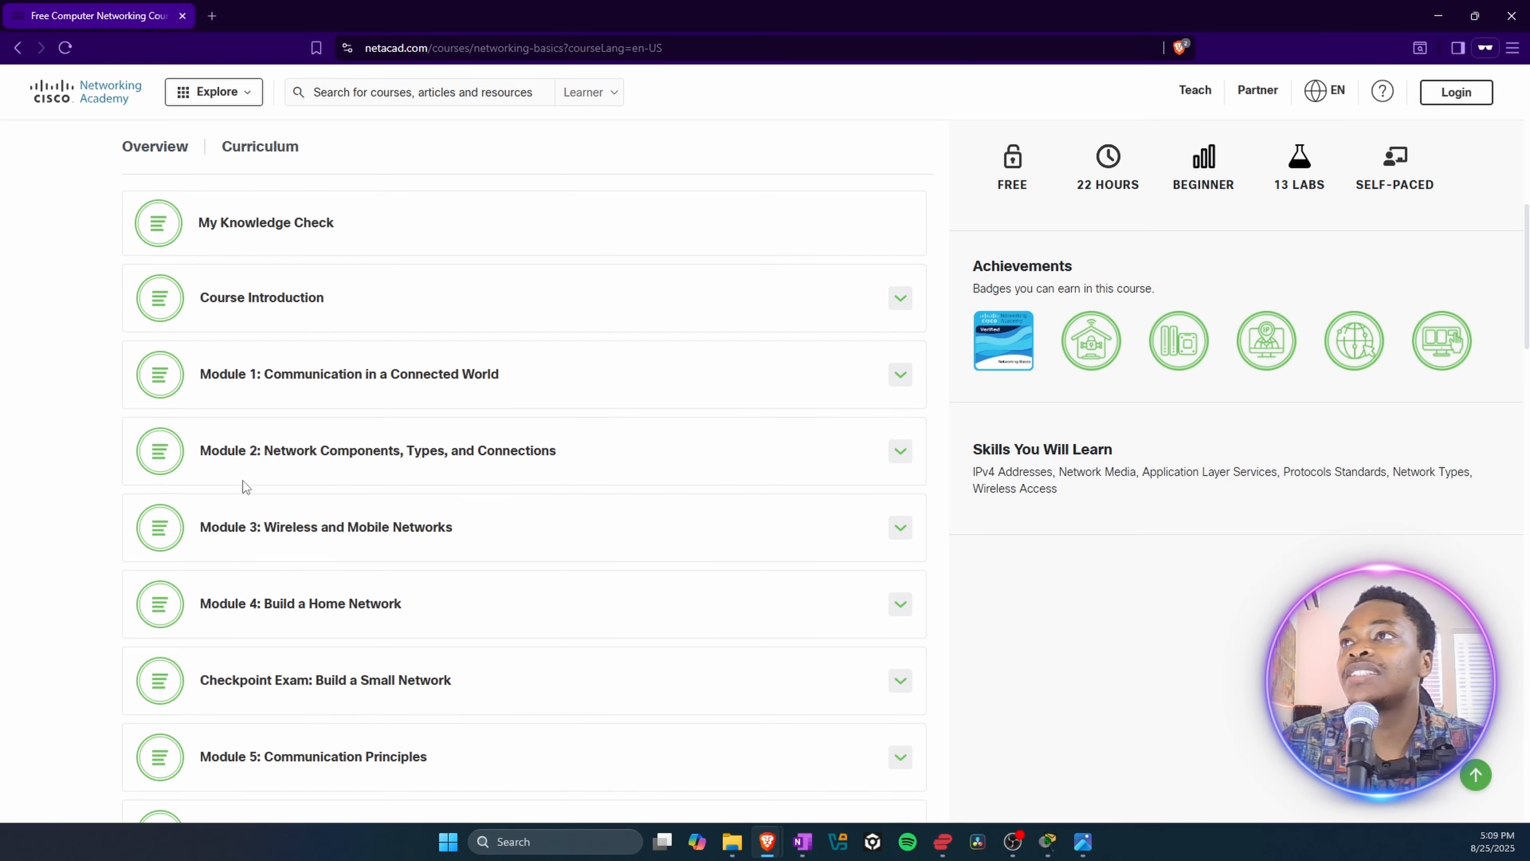
{"action": "scroll", "coordinate": [416, 500], "scroll_direction": "down", "scroll_amount": 1}
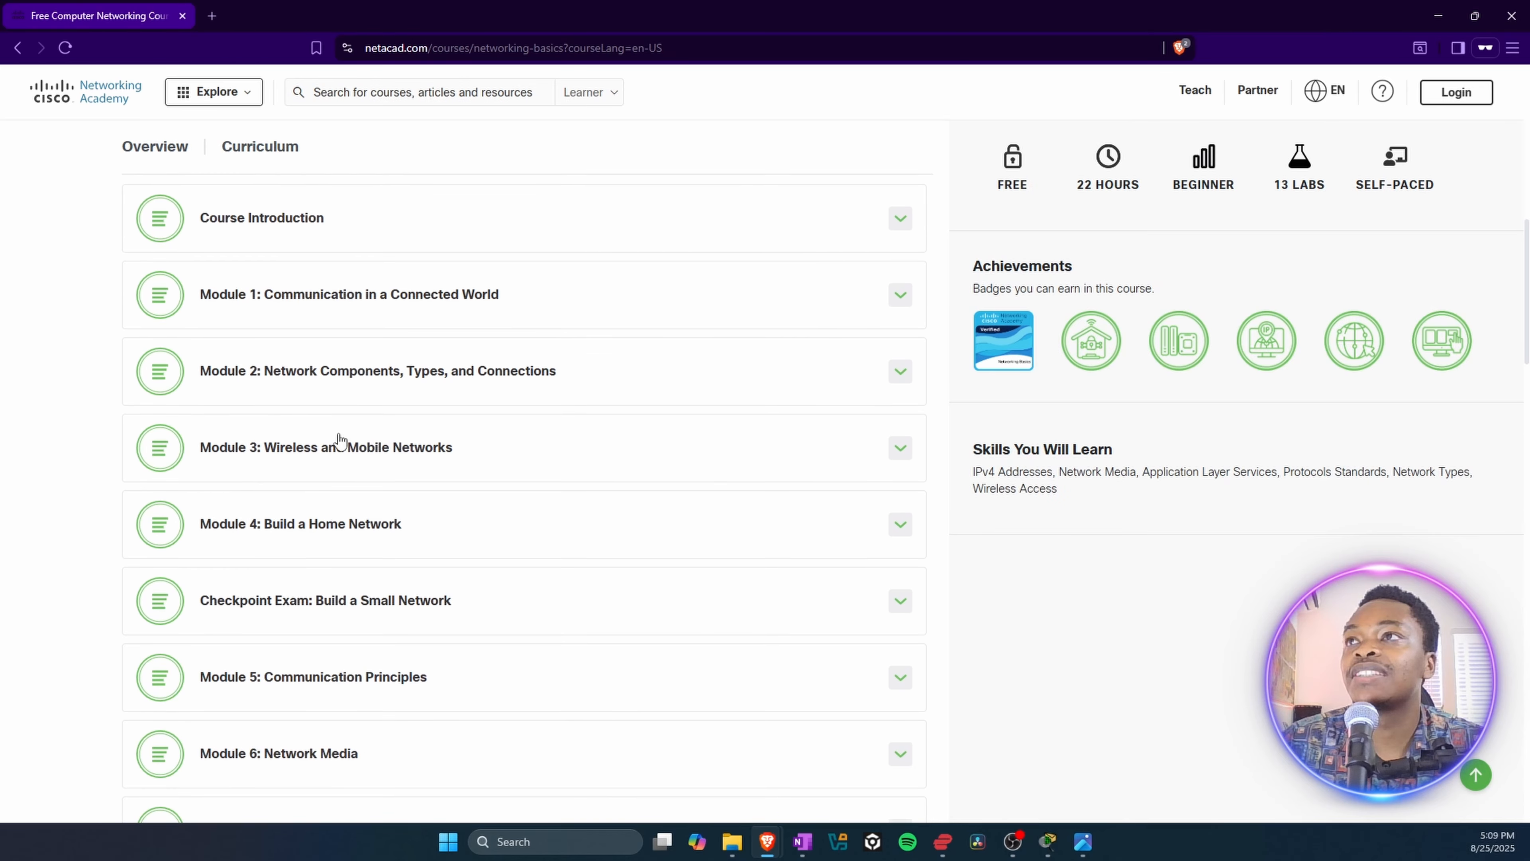
{"action": "scroll", "coordinate": [301, 532], "scroll_direction": "down", "scroll_amount": 2}
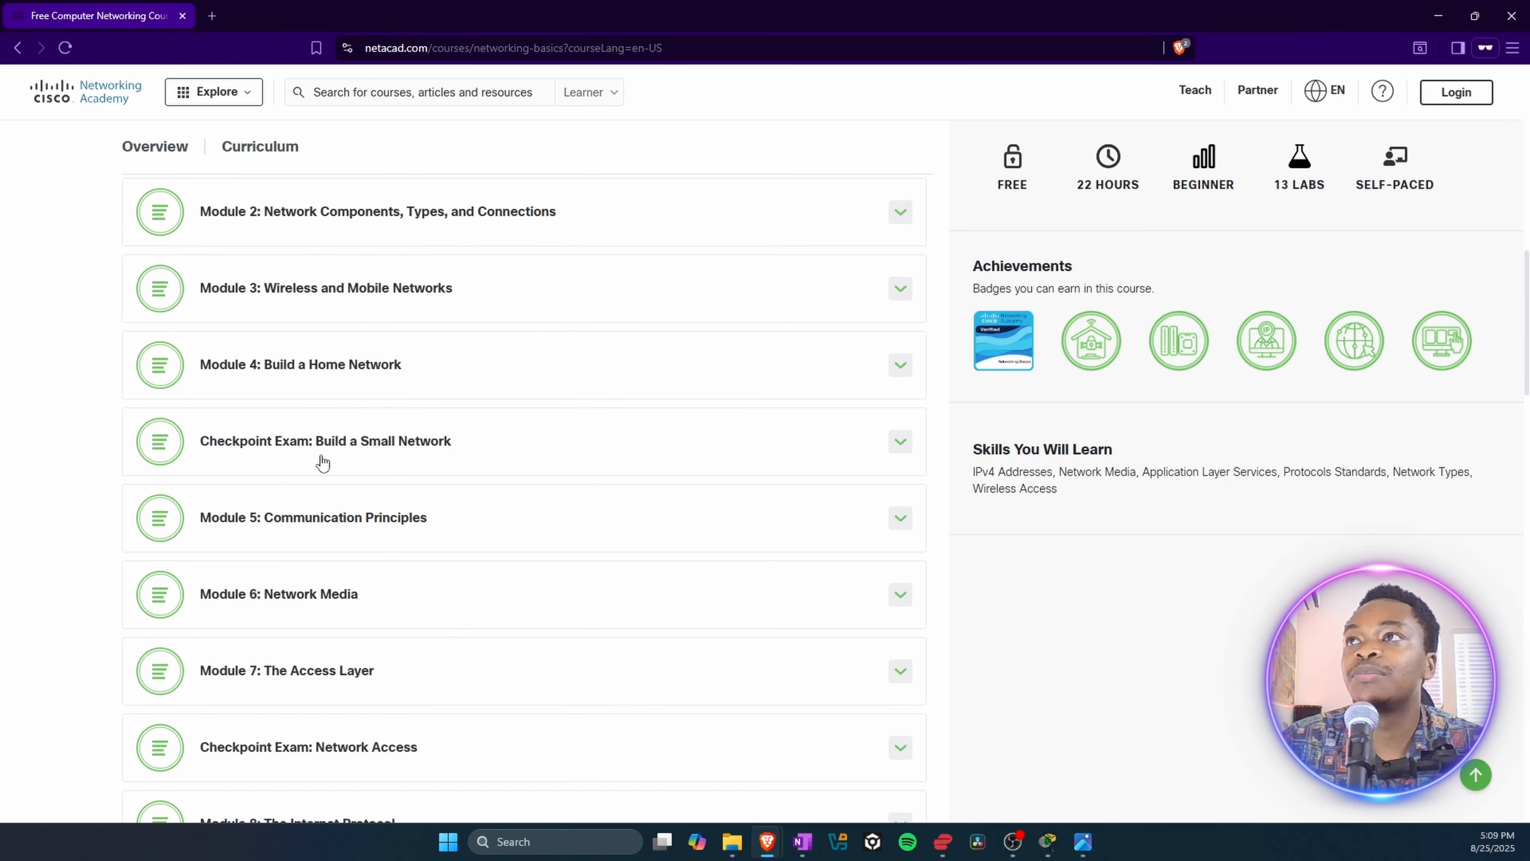
{"action": "scroll", "coordinate": [340, 466], "scroll_direction": "down", "scroll_amount": 1}
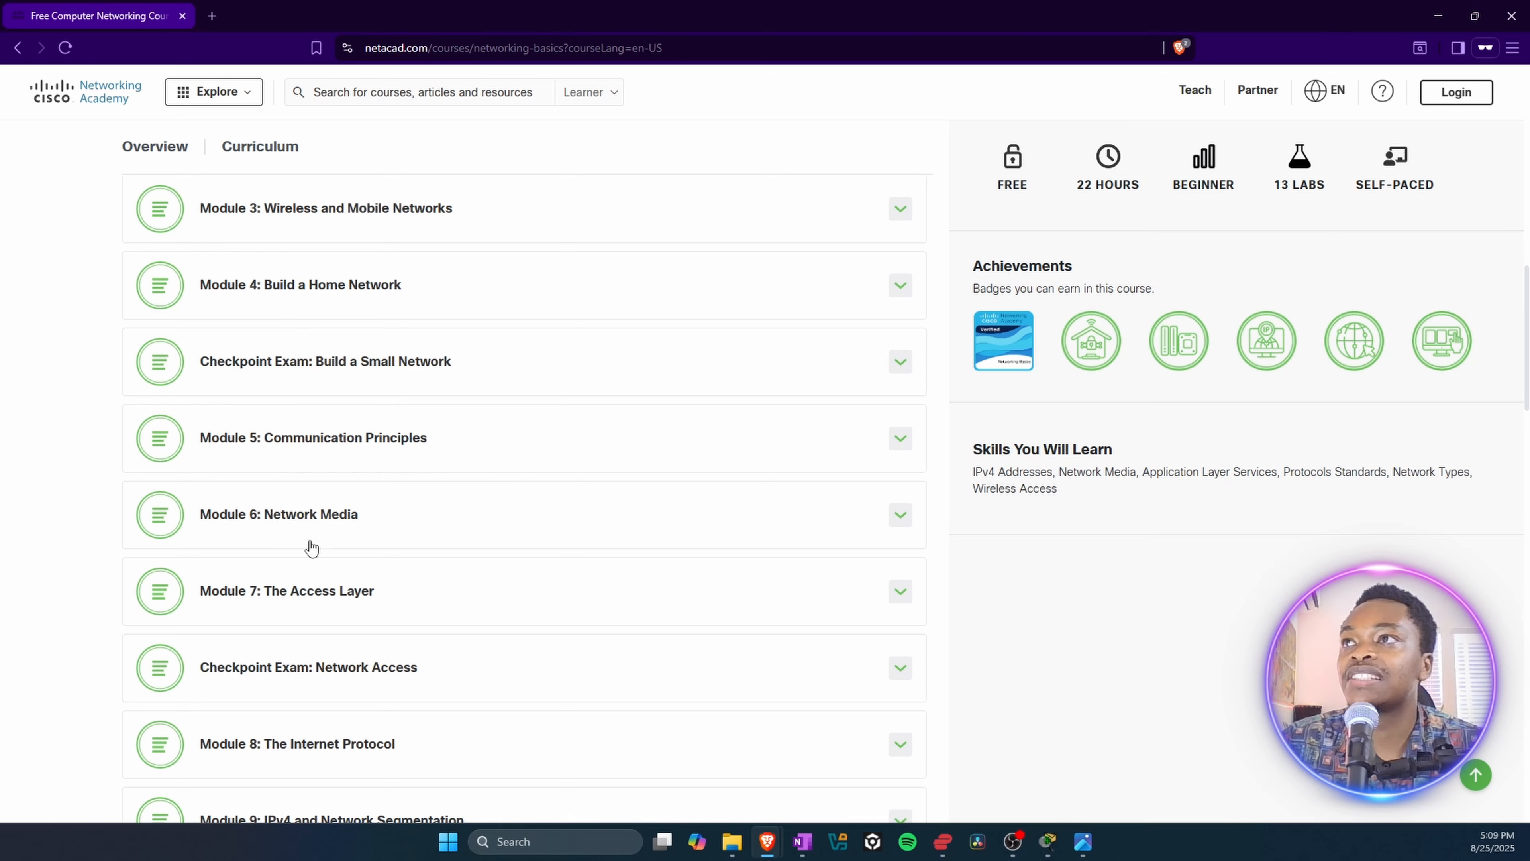
{"action": "scroll", "coordinate": [318, 523], "scroll_direction": "down", "scroll_amount": 2}
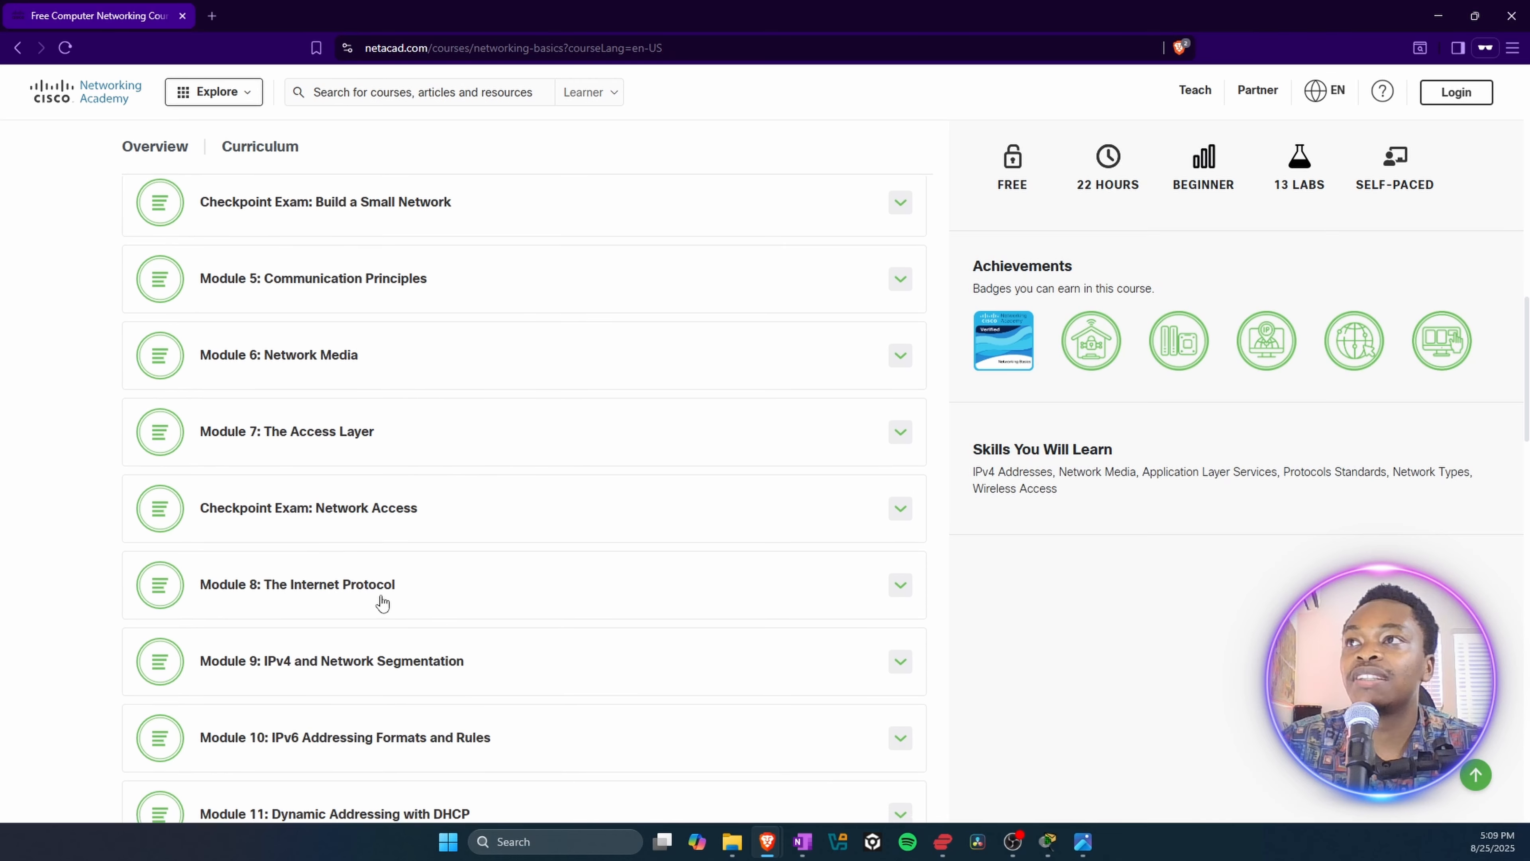
{"action": "scroll", "coordinate": [386, 603], "scroll_direction": "down", "scroll_amount": 2}
{"action": "scroll", "coordinate": [331, 592], "scroll_direction": "down", "scroll_amount": 1}
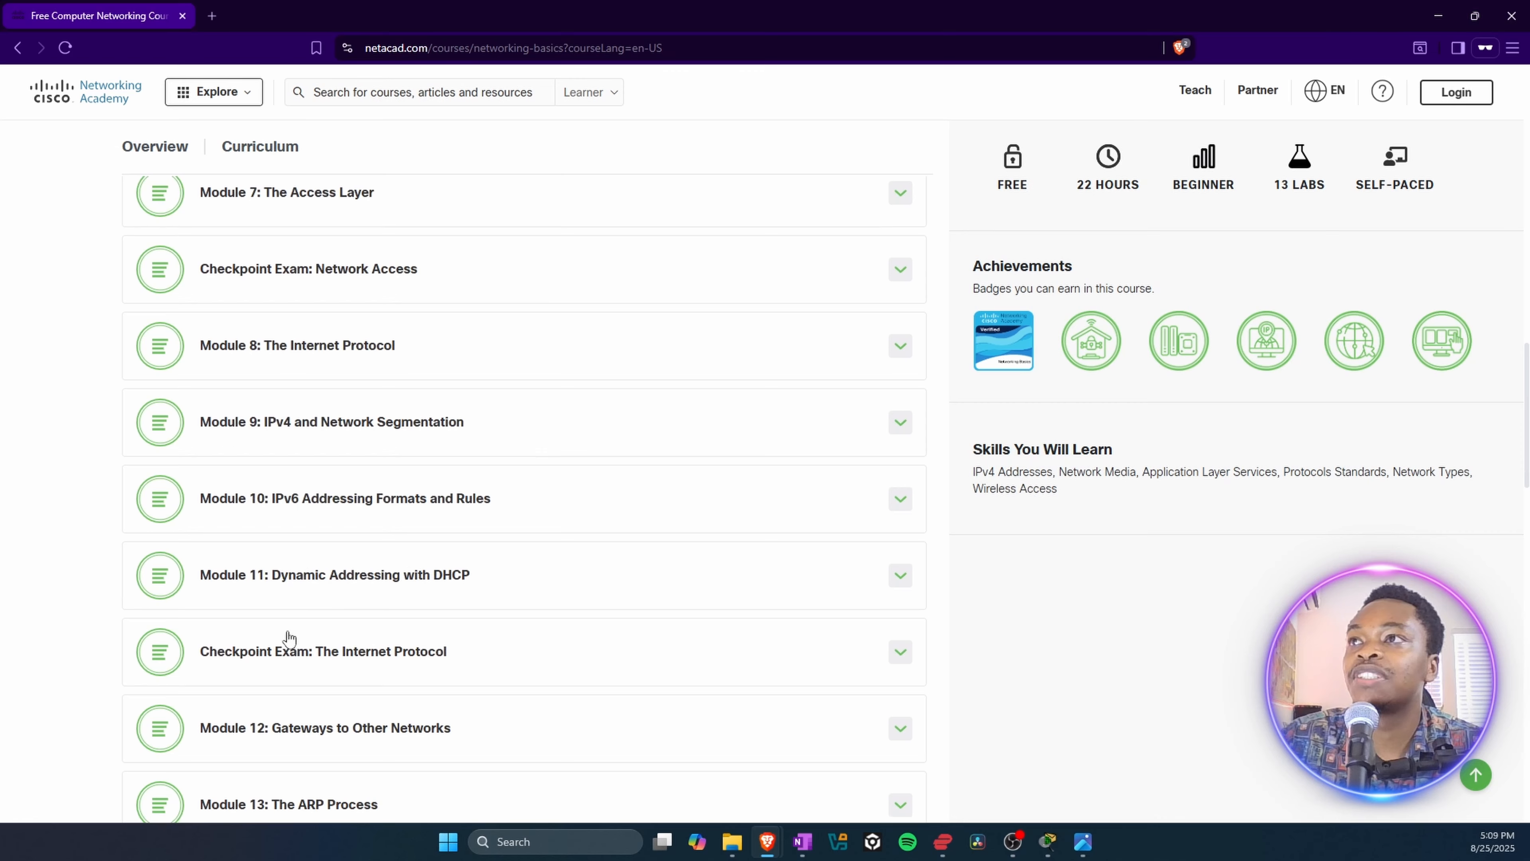
{"action": "scroll", "coordinate": [304, 615], "scroll_direction": "down", "scroll_amount": 1}
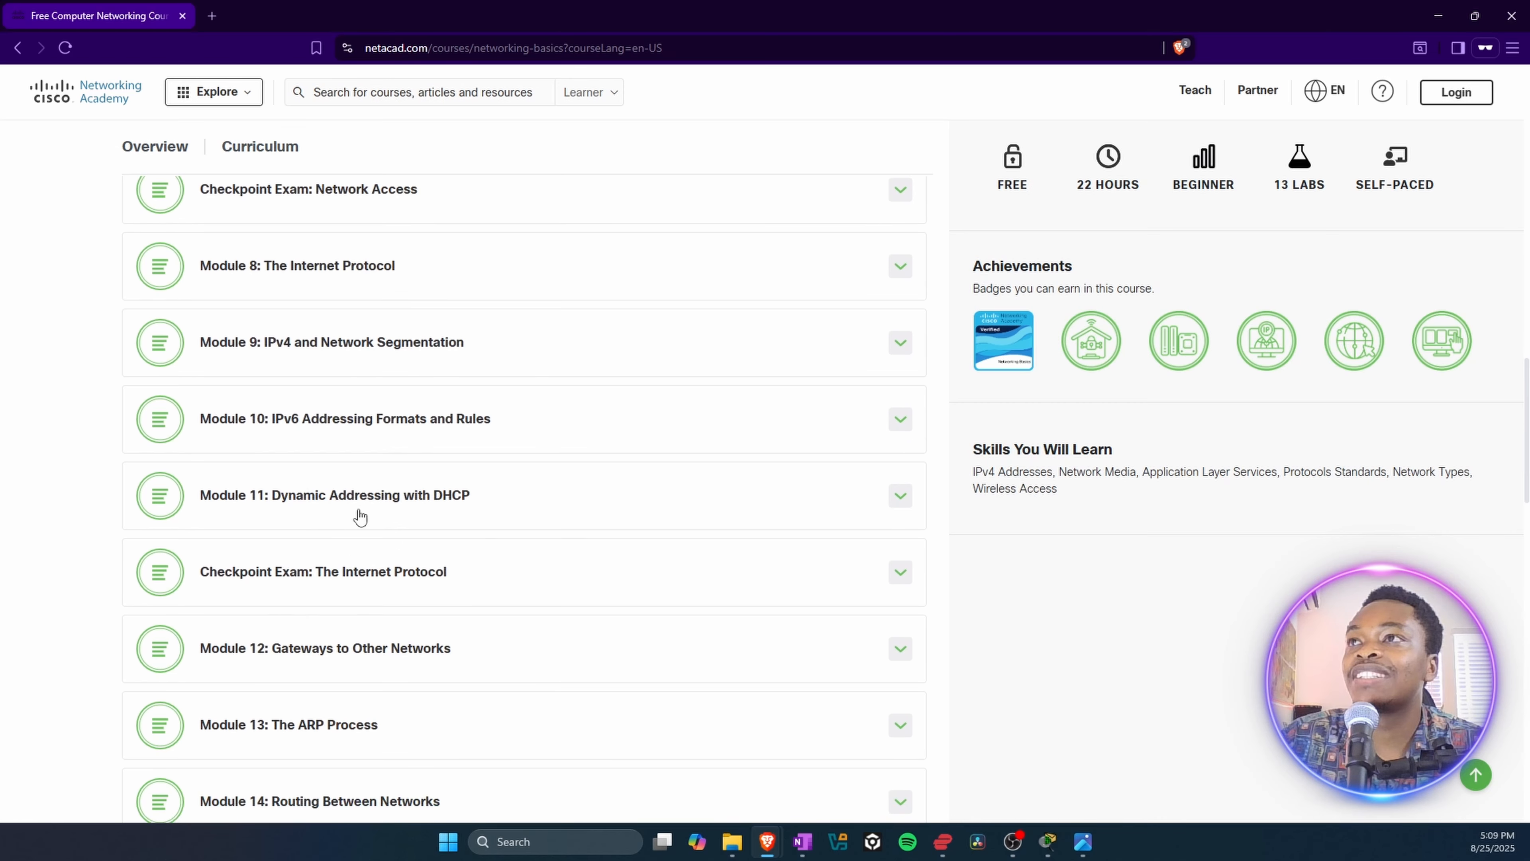
{"action": "scroll", "coordinate": [383, 585], "scroll_direction": "down", "scroll_amount": 2}
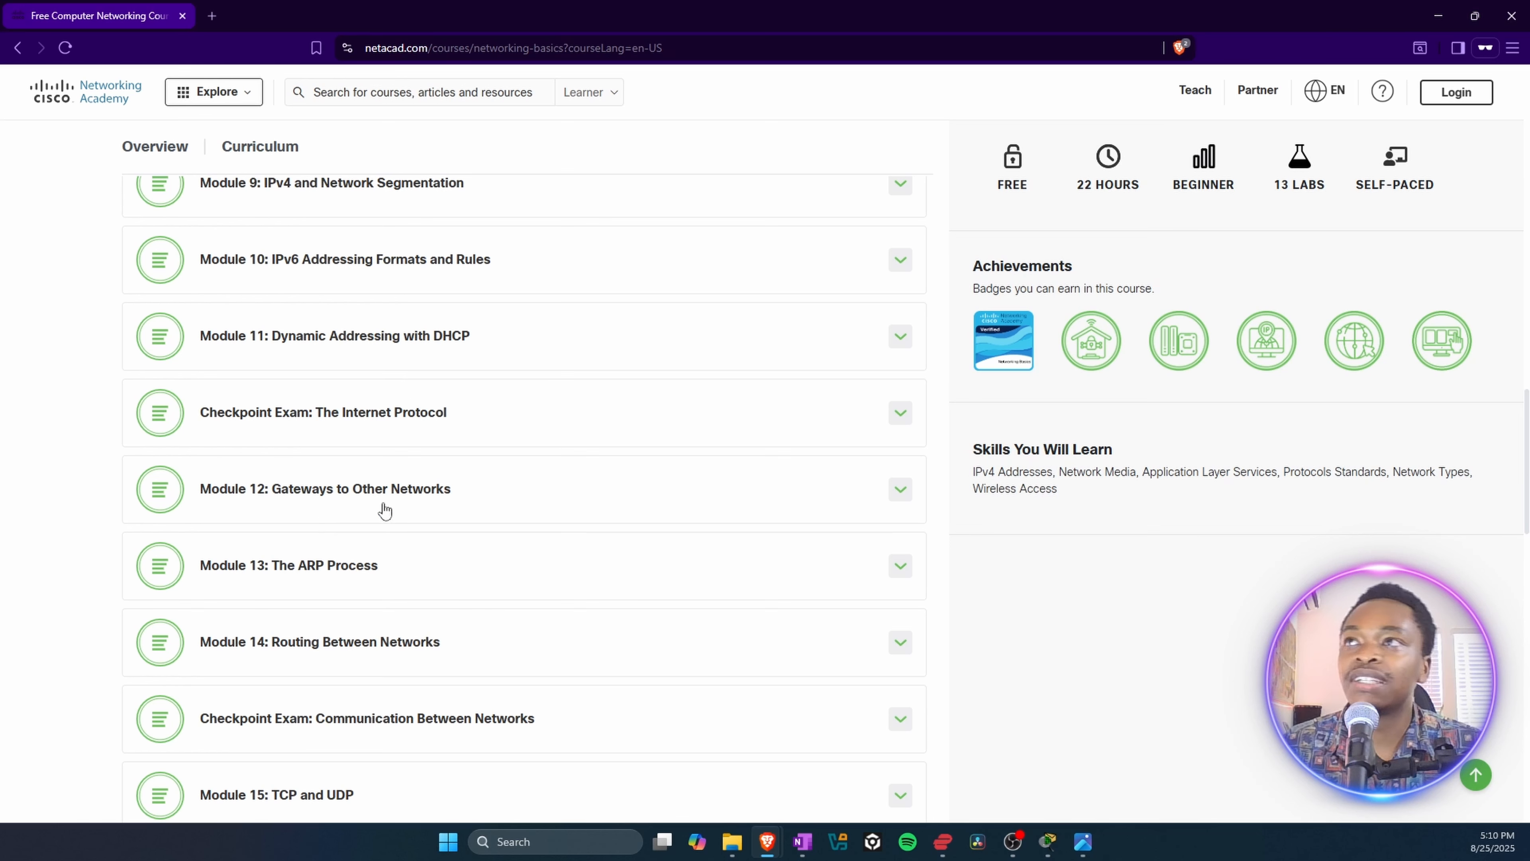
{"action": "scroll", "coordinate": [419, 494], "scroll_direction": "down", "scroll_amount": 1}
{"action": "scroll", "coordinate": [392, 491], "scroll_direction": "down", "scroll_amount": 3}
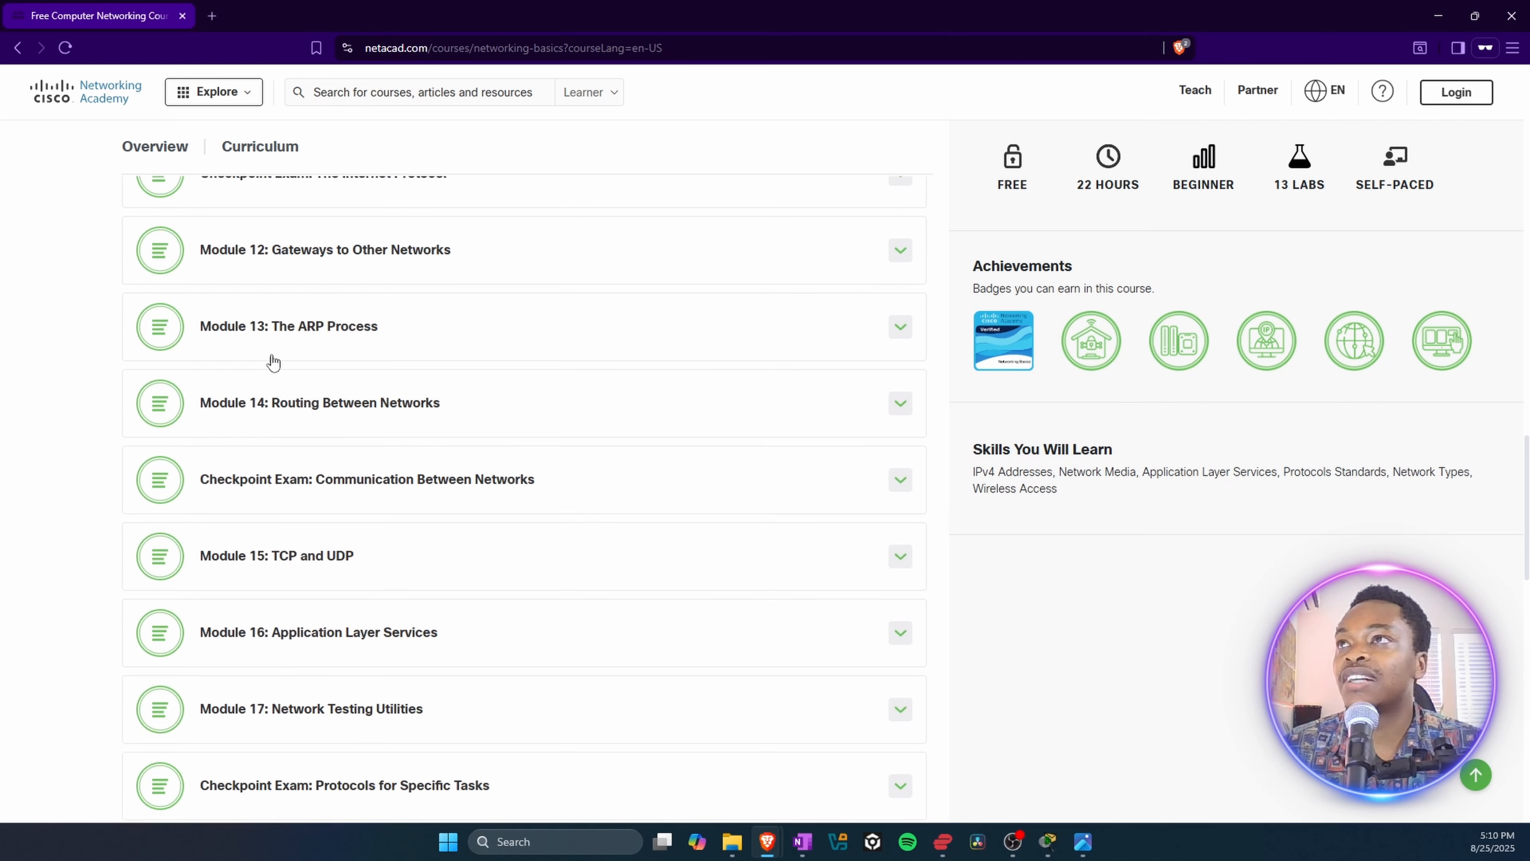
{"action": "scroll", "coordinate": [291, 403], "scroll_direction": "down", "scroll_amount": 1}
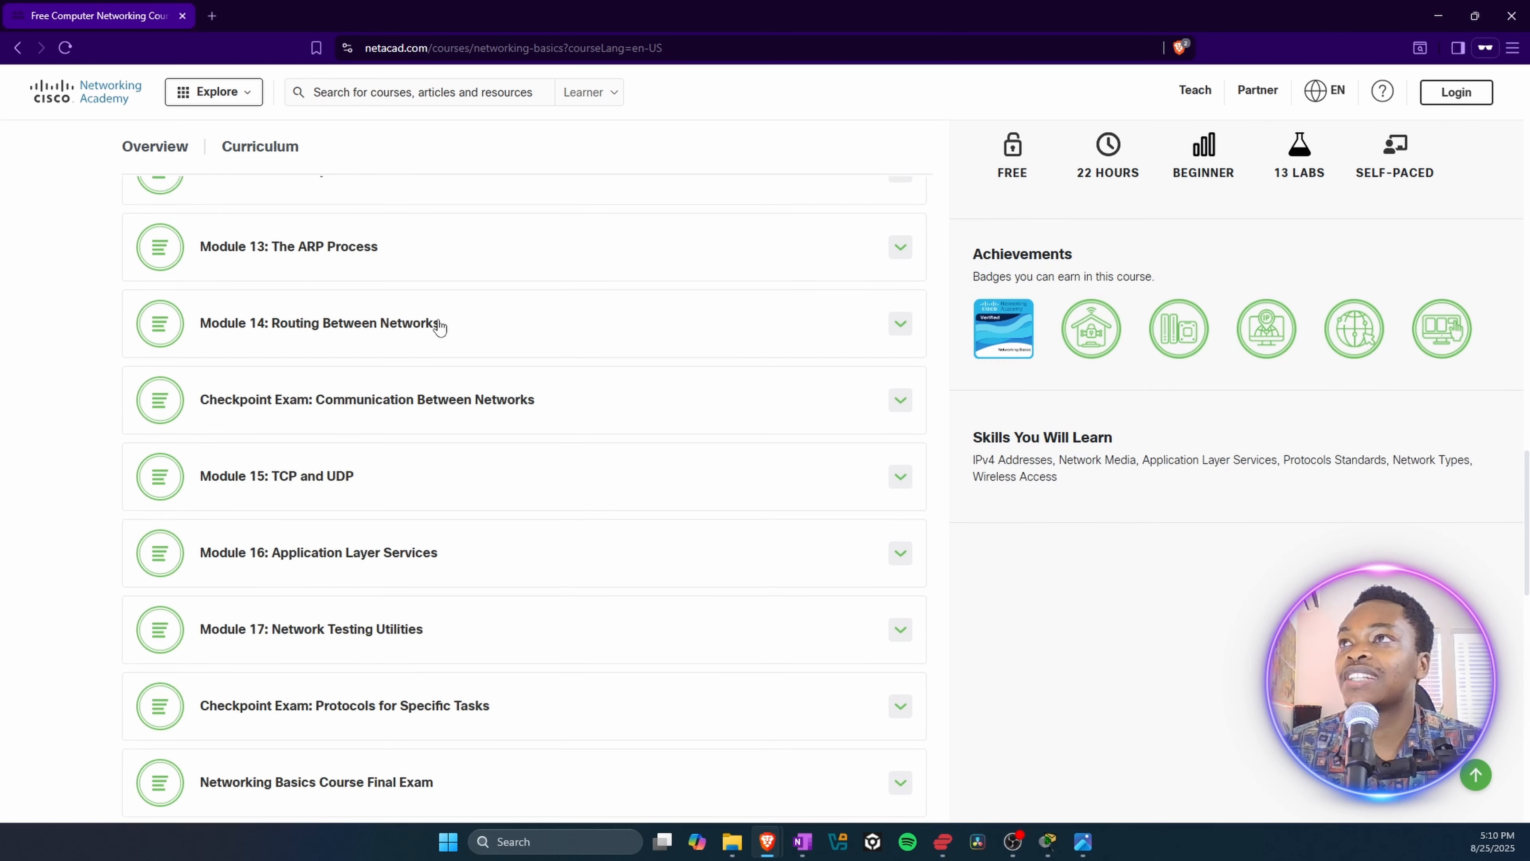
{"action": "scroll", "coordinate": [307, 563], "scroll_direction": "down", "scroll_amount": 1}
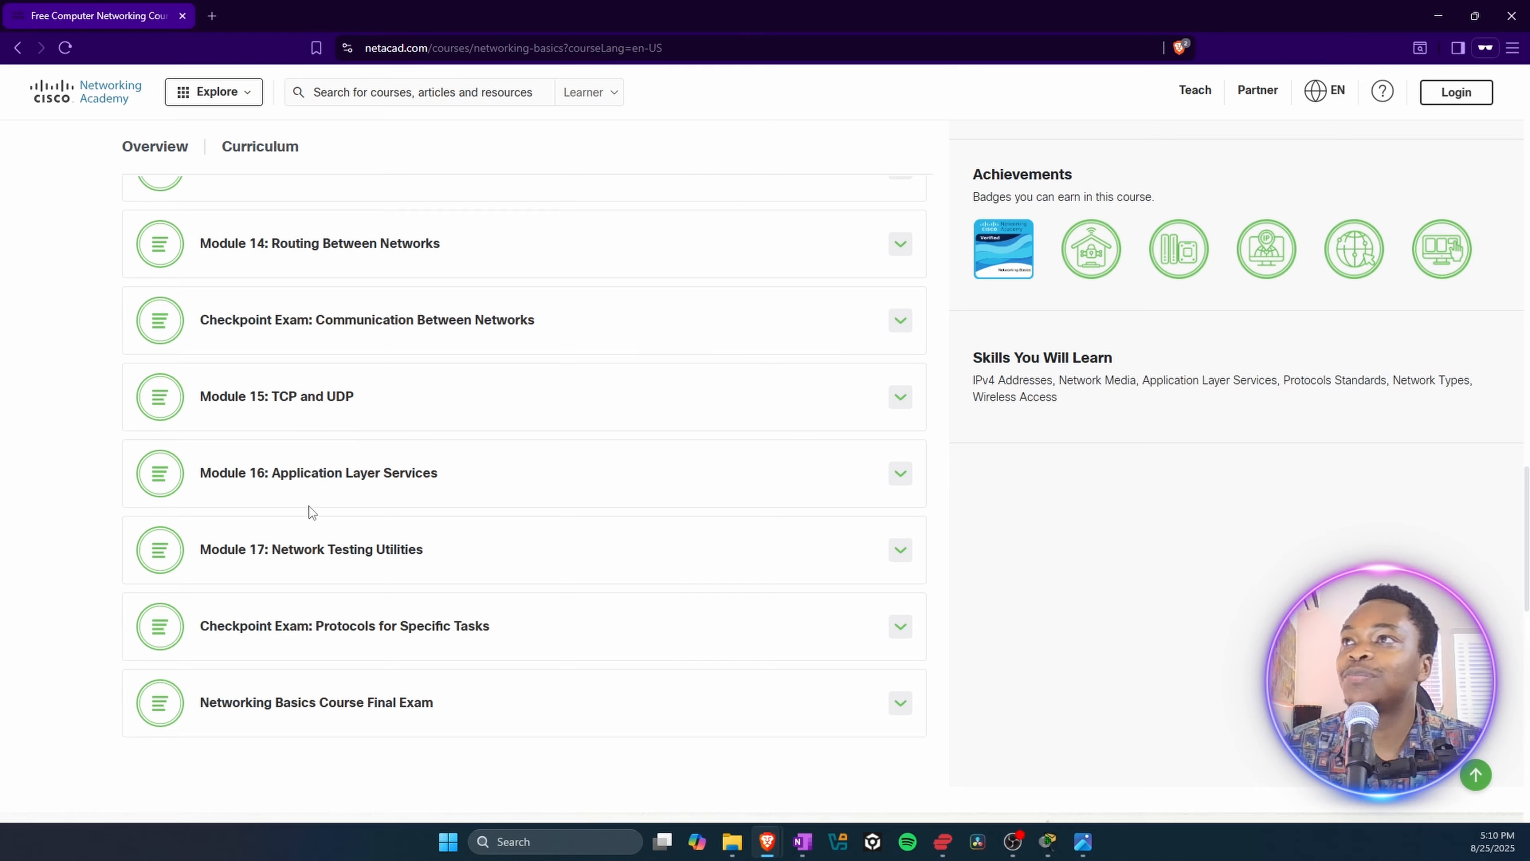
{"action": "scroll", "coordinate": [309, 506], "scroll_direction": "down", "scroll_amount": 2}
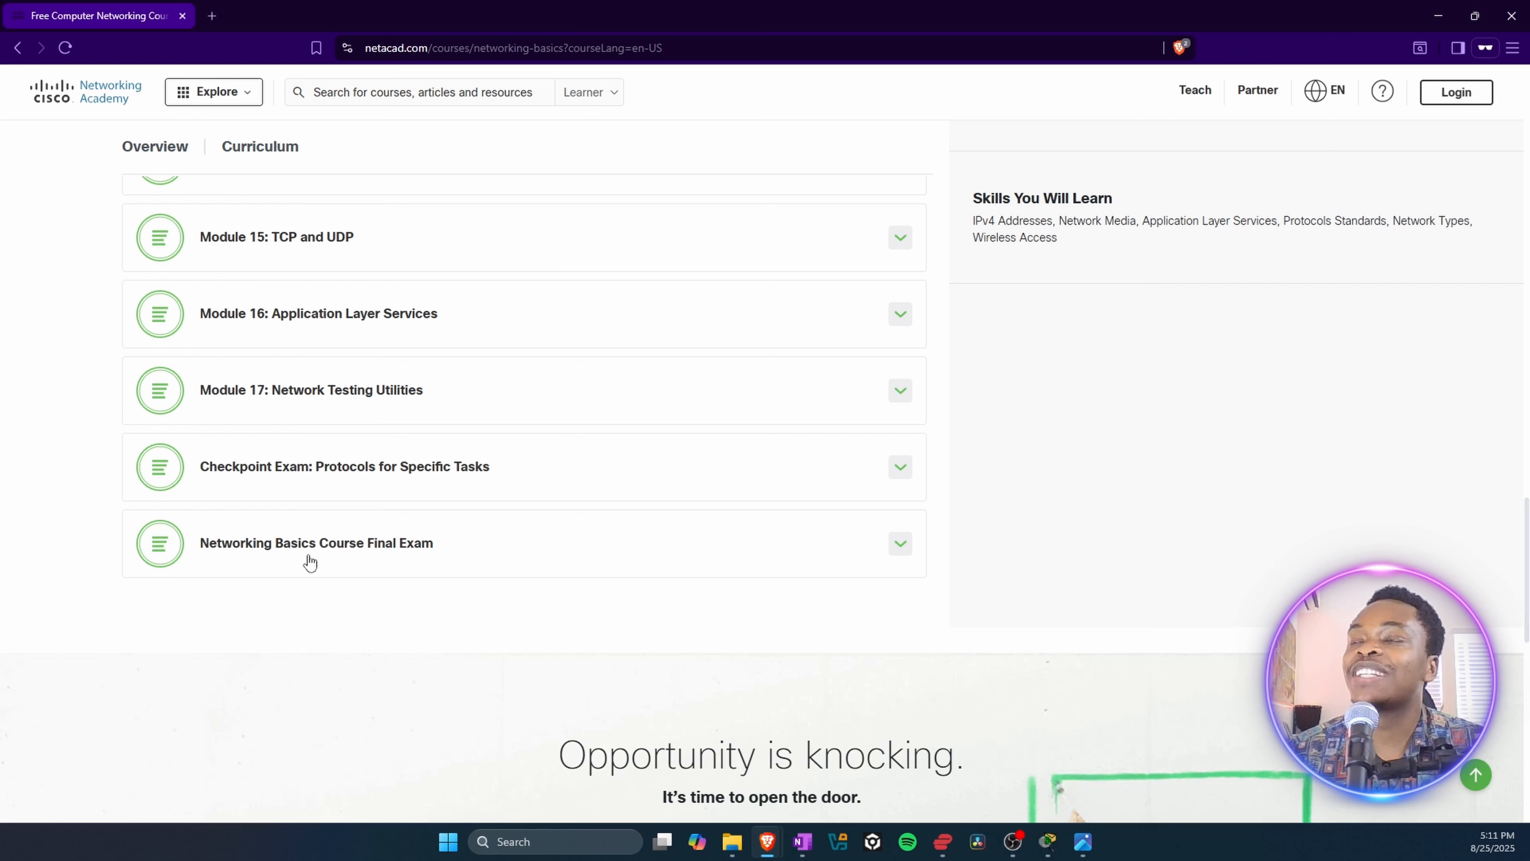
{"action": "left_click", "coordinate": [338, 558]}
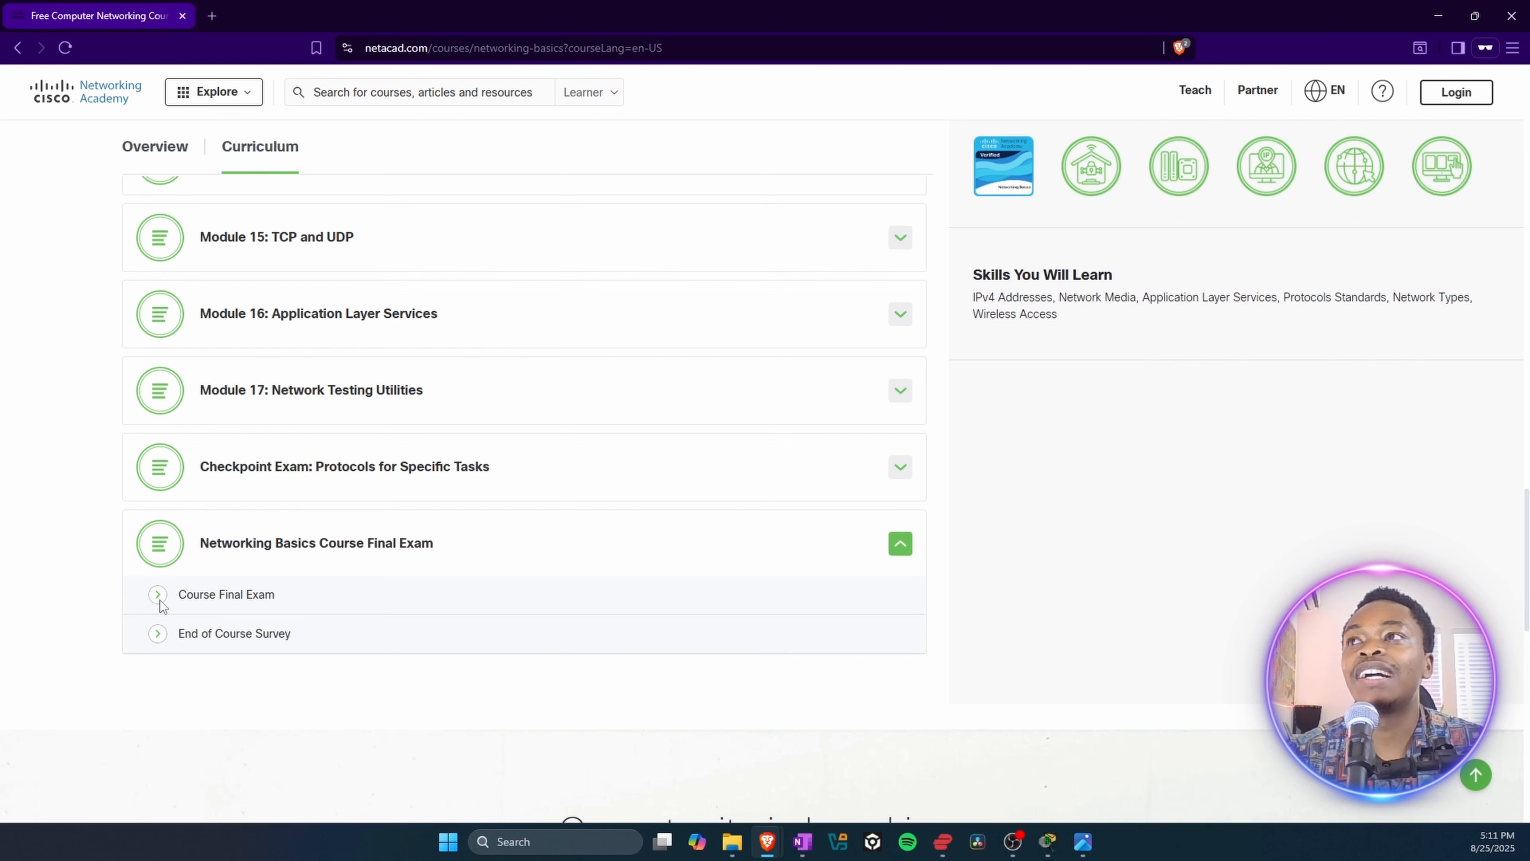
Step: View the Networking Basics completion certificate in Certificate.png, and return to the start of the course page
{"action": "left_click", "coordinate": [1086, 843]}
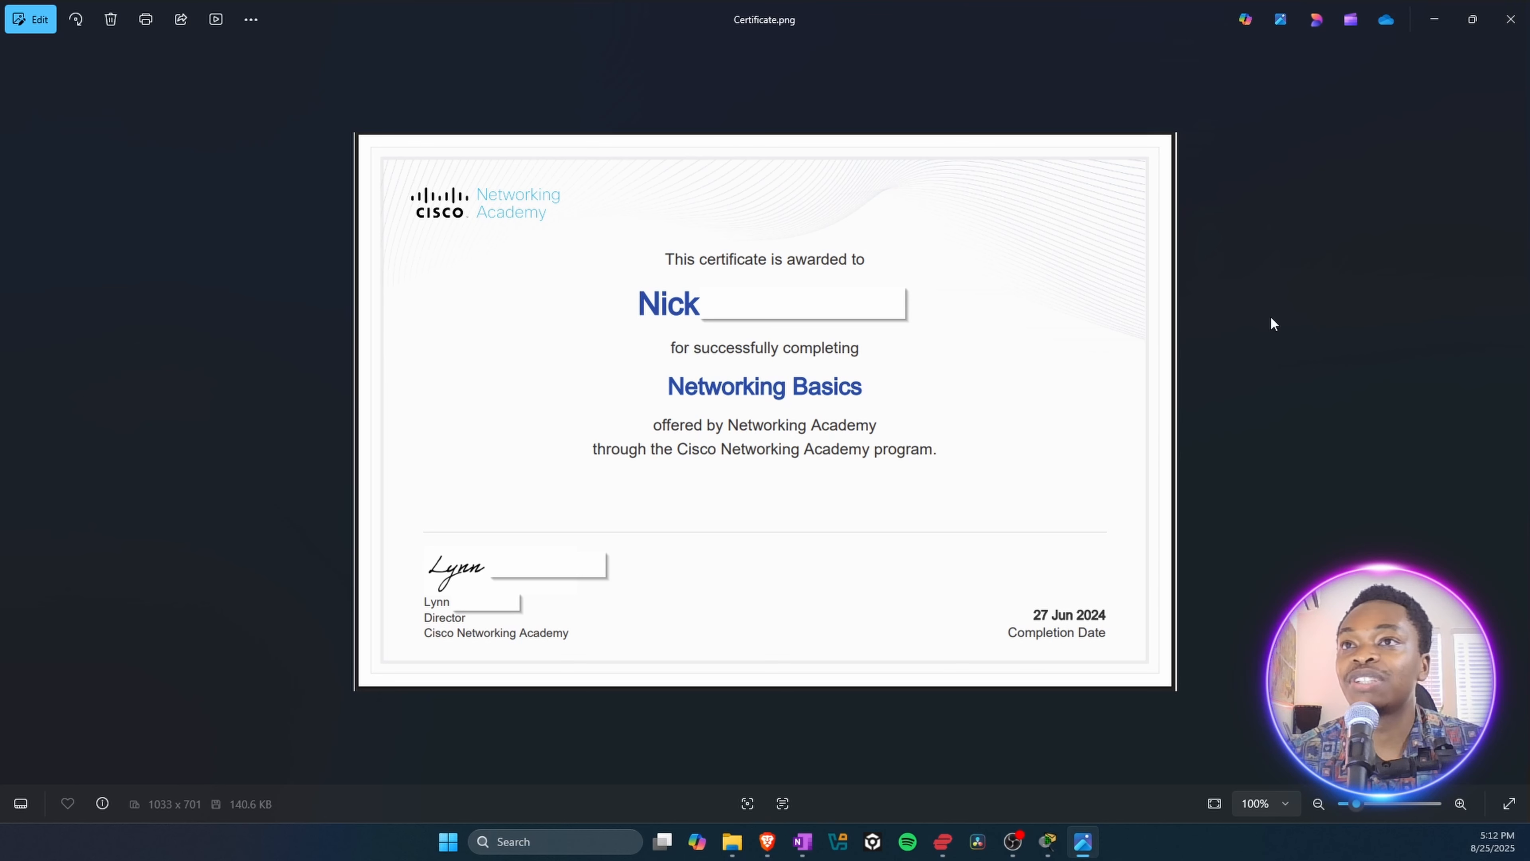
{"action": "mouse_move", "coordinate": [767, 841]}
{"action": "left_click", "coordinate": [853, 757]}
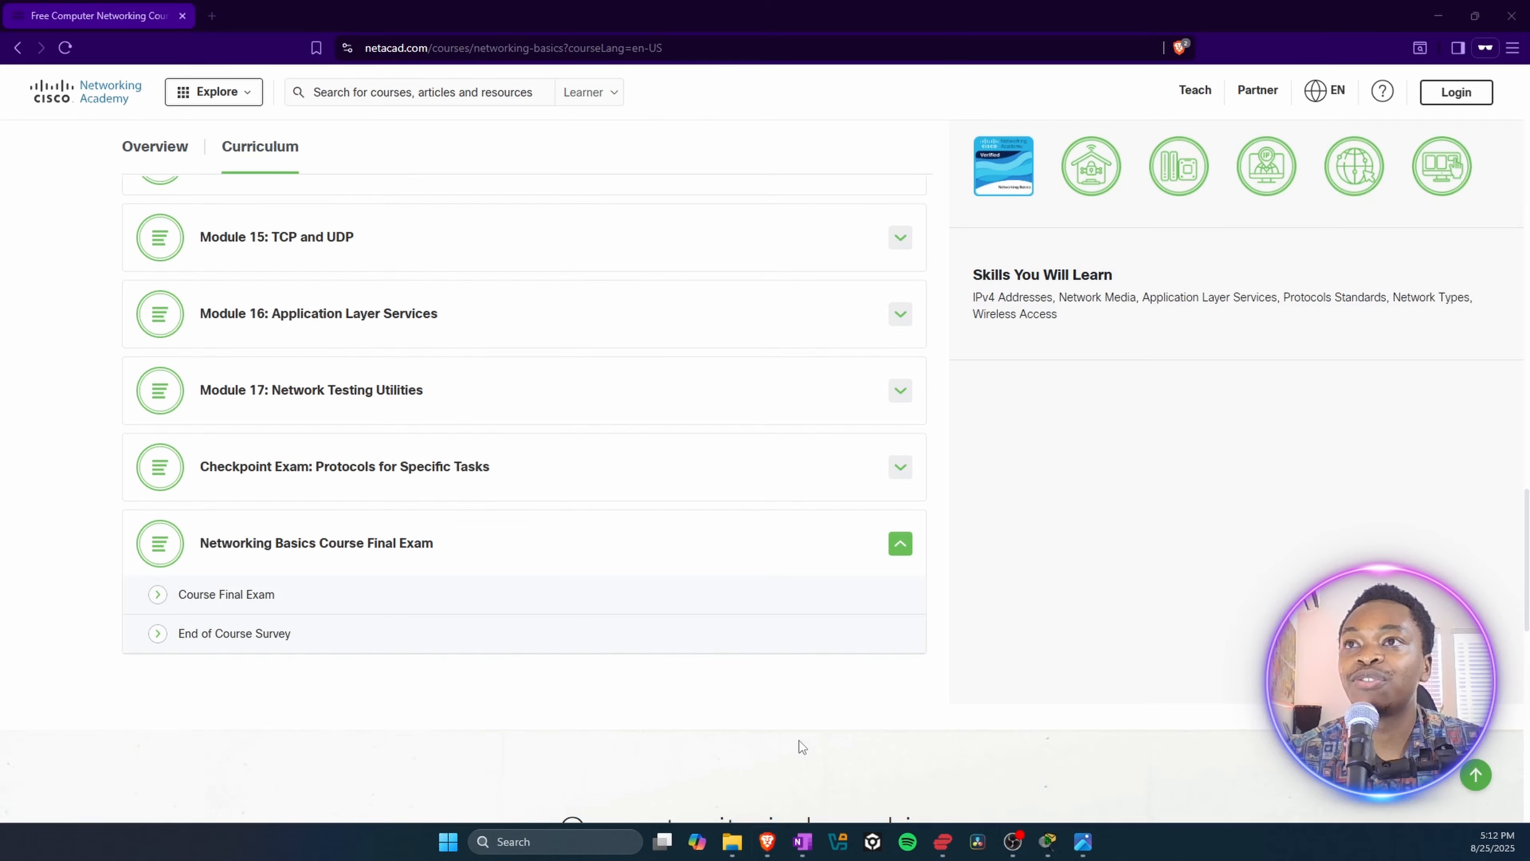
{"action": "scroll", "coordinate": [488, 537], "scroll_direction": "up", "scroll_amount": 20}
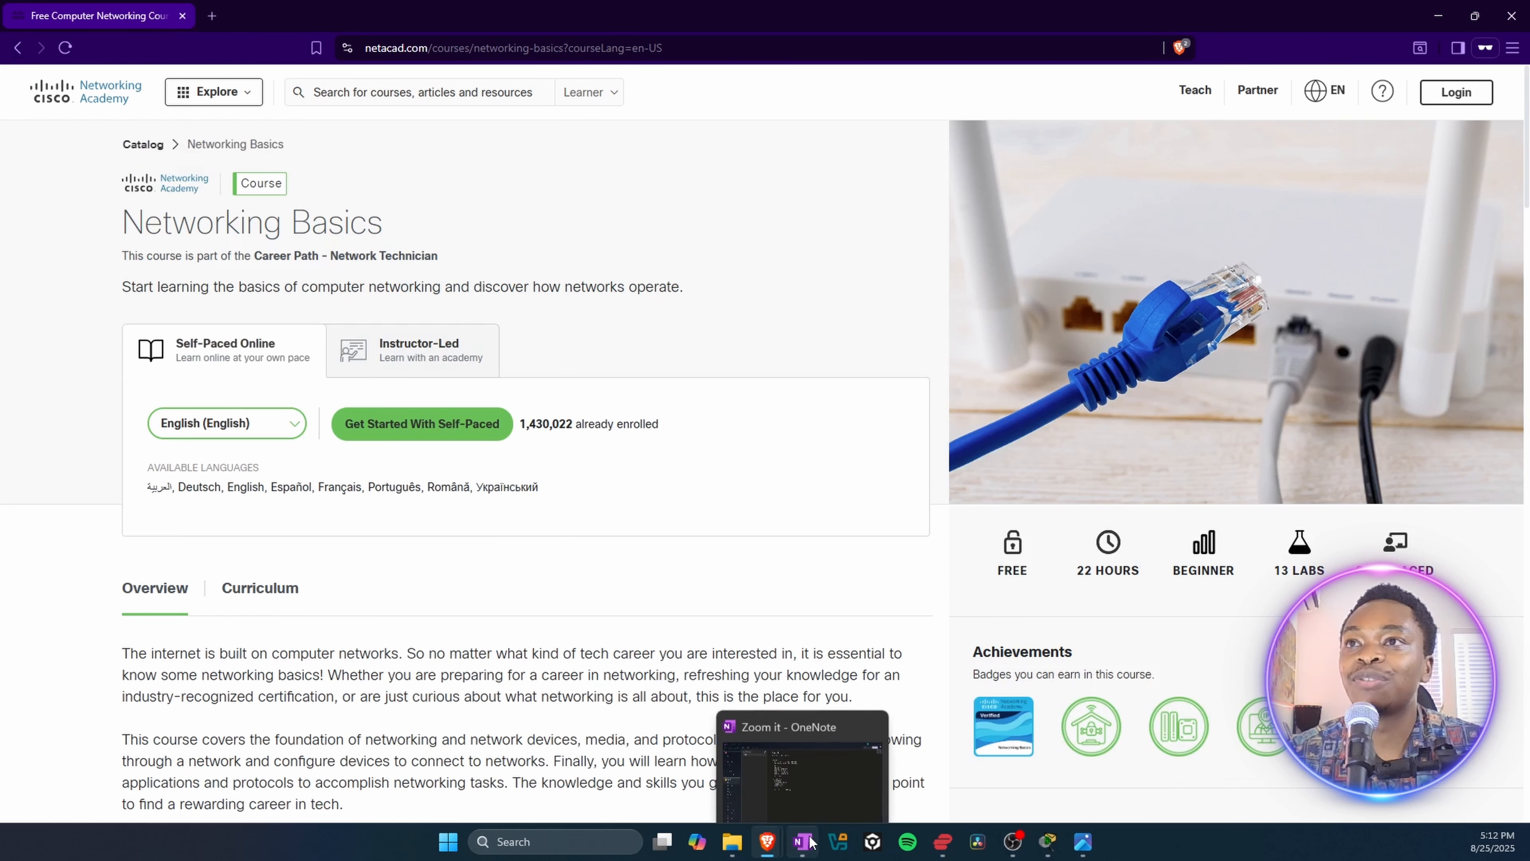
Step: Switch to the INSTALL PACKET TRACER document in Google Docs and select the netacad.com lab-downloads link beside "Download Link"
{"action": "mouse_move", "coordinate": [768, 844]}
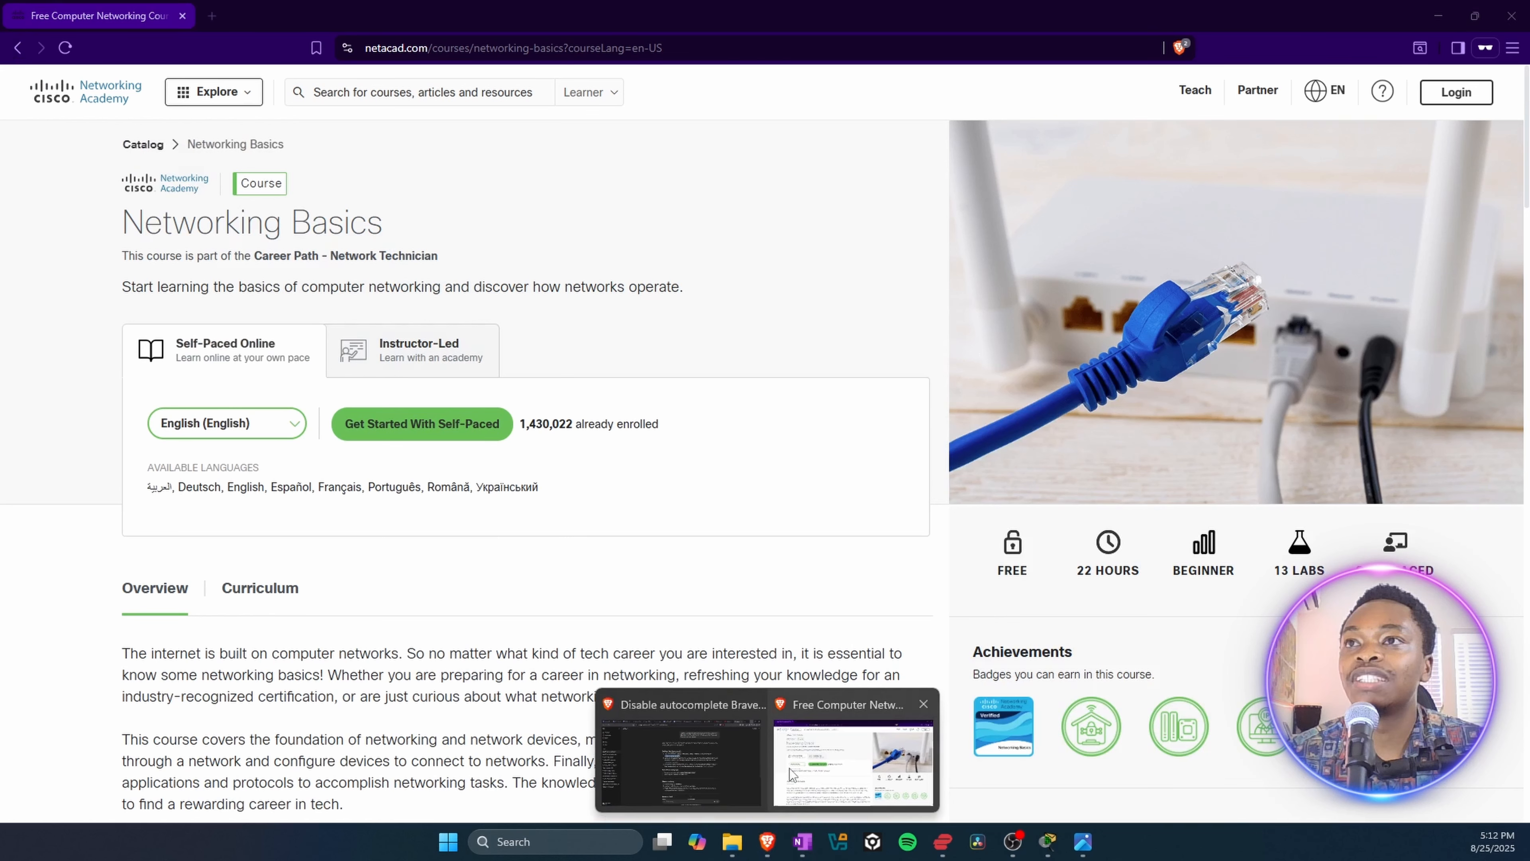
{"action": "left_click", "coordinate": [801, 759]}
{"action": "left_click", "coordinate": [624, 7]}
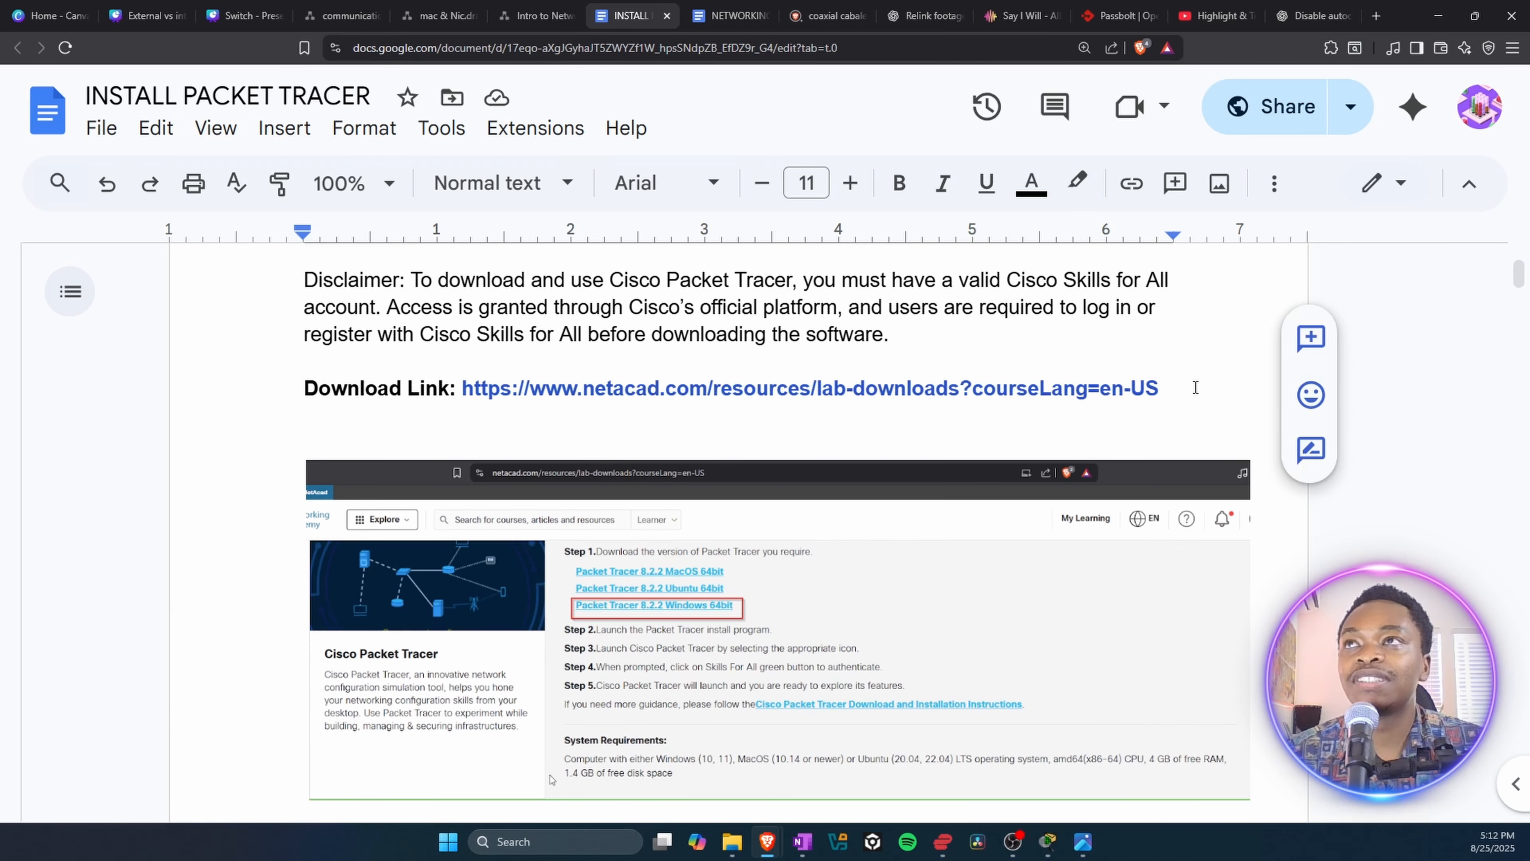
{"action": "left_click_drag", "start_coordinate": [1196, 387], "coordinate": [460, 389]}
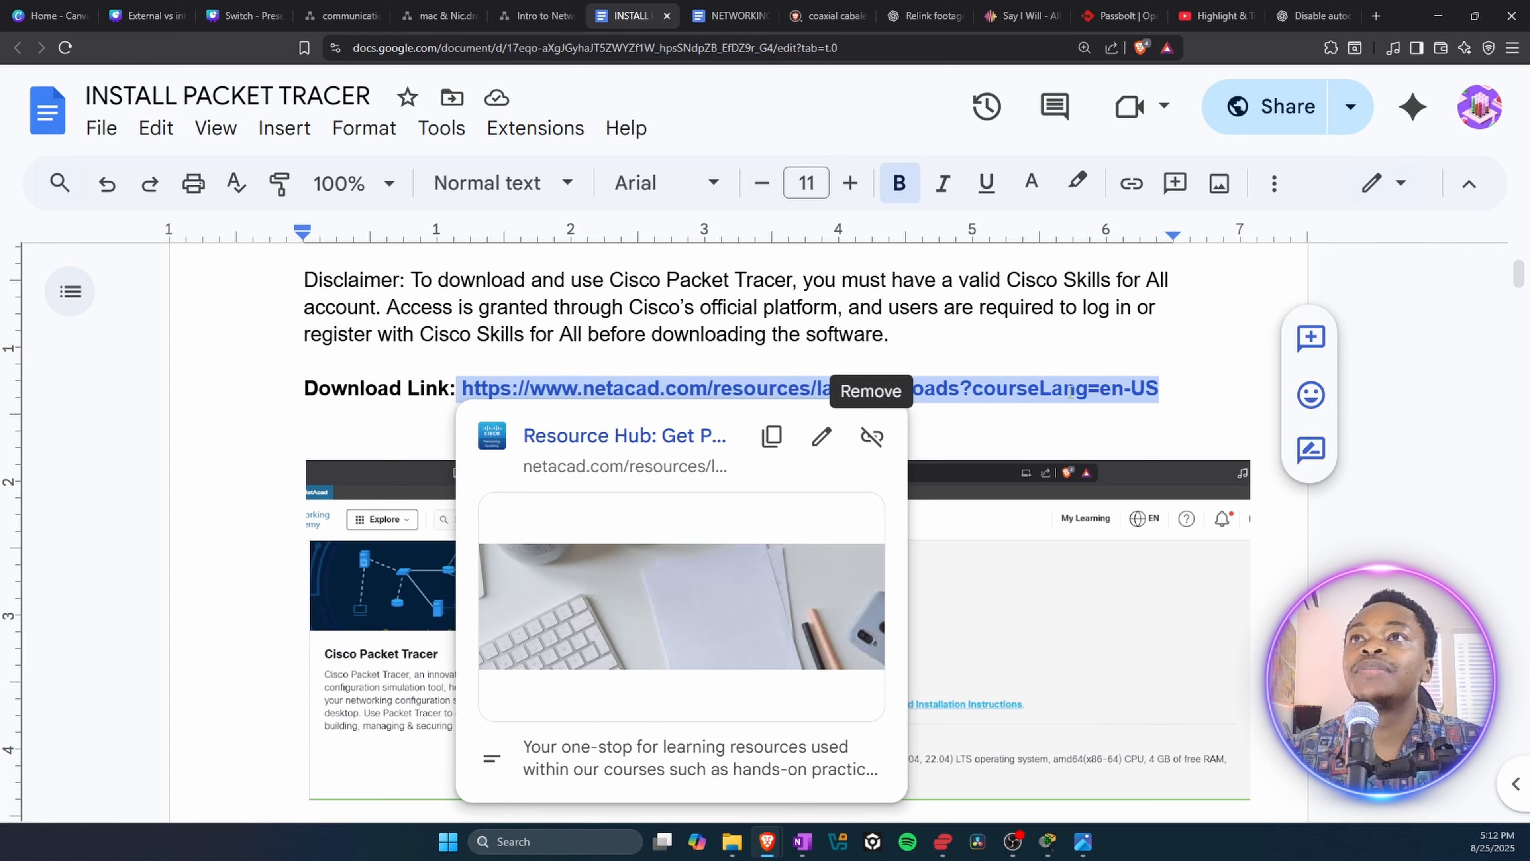
Step: Return to Networking Academy, download Packet Tracer 8.2.2 Windows 64bit to Downloads as Packet_Tracer822_64bit_setup_signed.exe, and launch the installer
{"action": "mouse_move", "coordinate": [767, 839]}
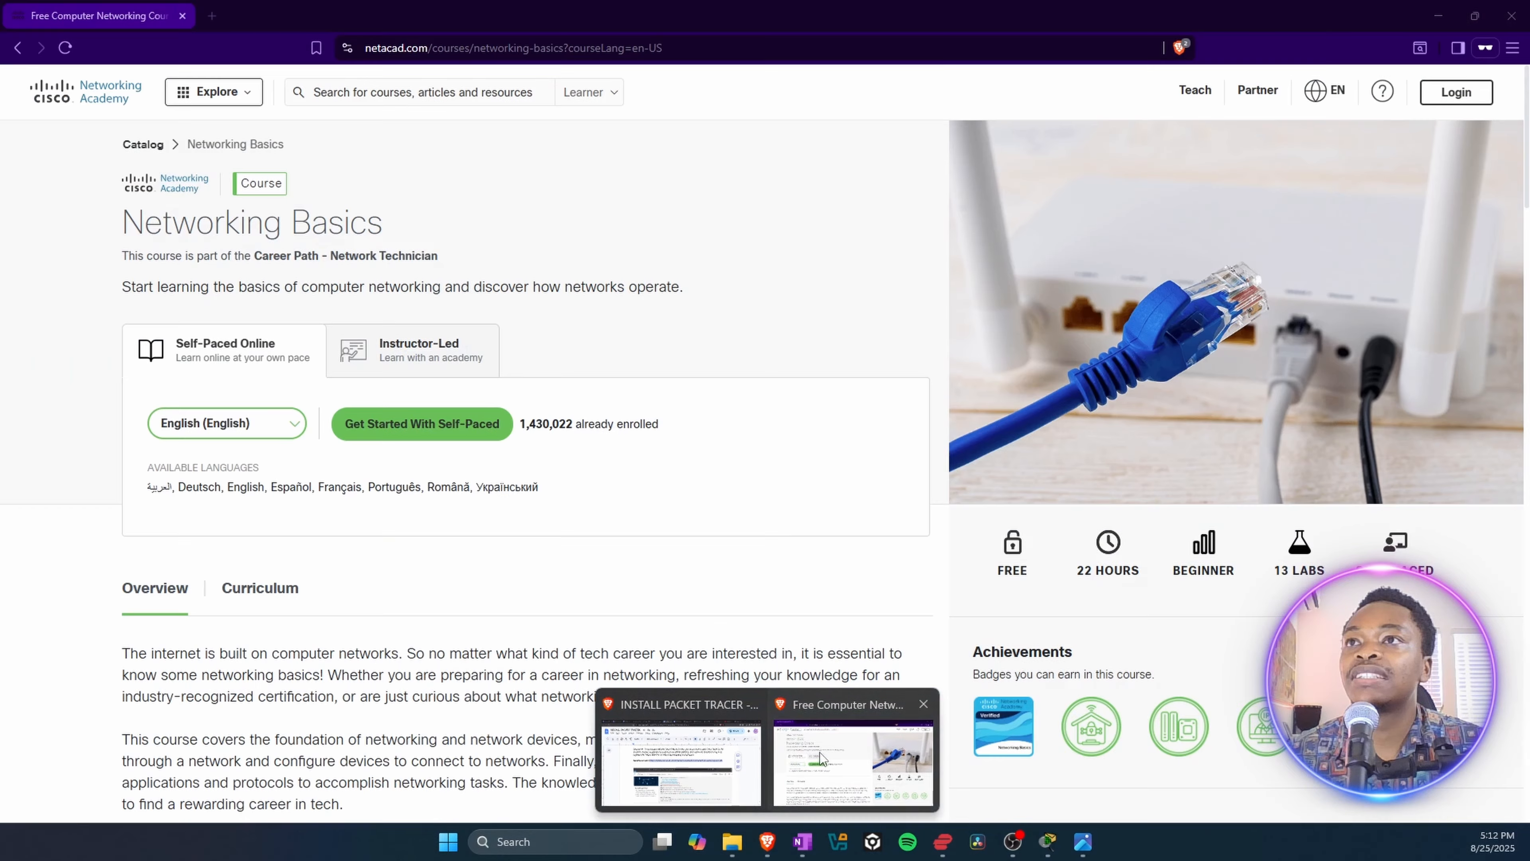
{"action": "left_click", "coordinate": [822, 758]}
{"action": "scroll", "coordinate": [649, 494], "scroll_direction": "down", "scroll_amount": 10}
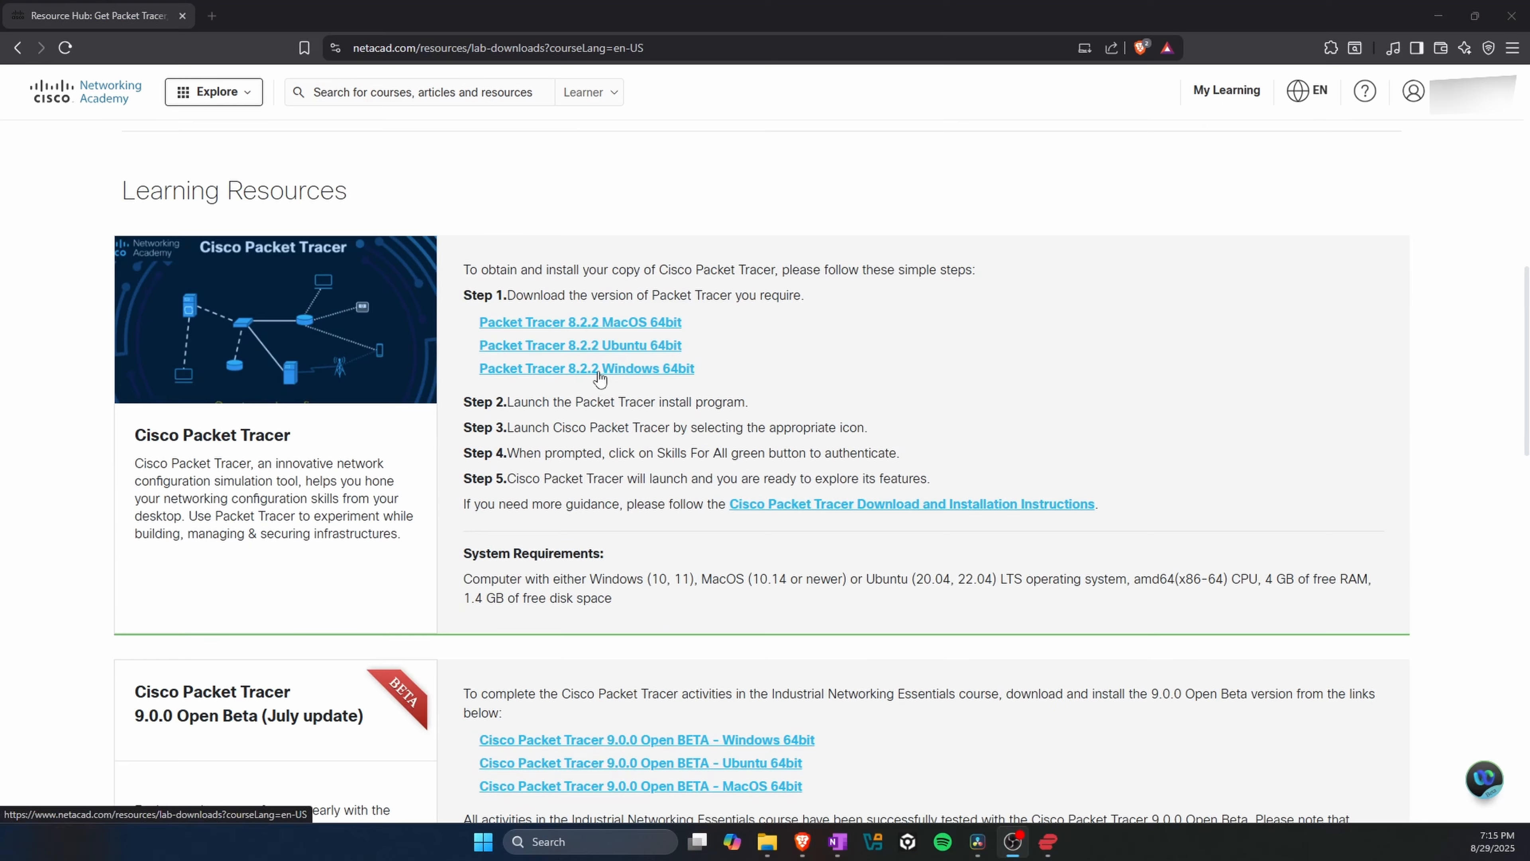
{"action": "left_click", "coordinate": [598, 369]}
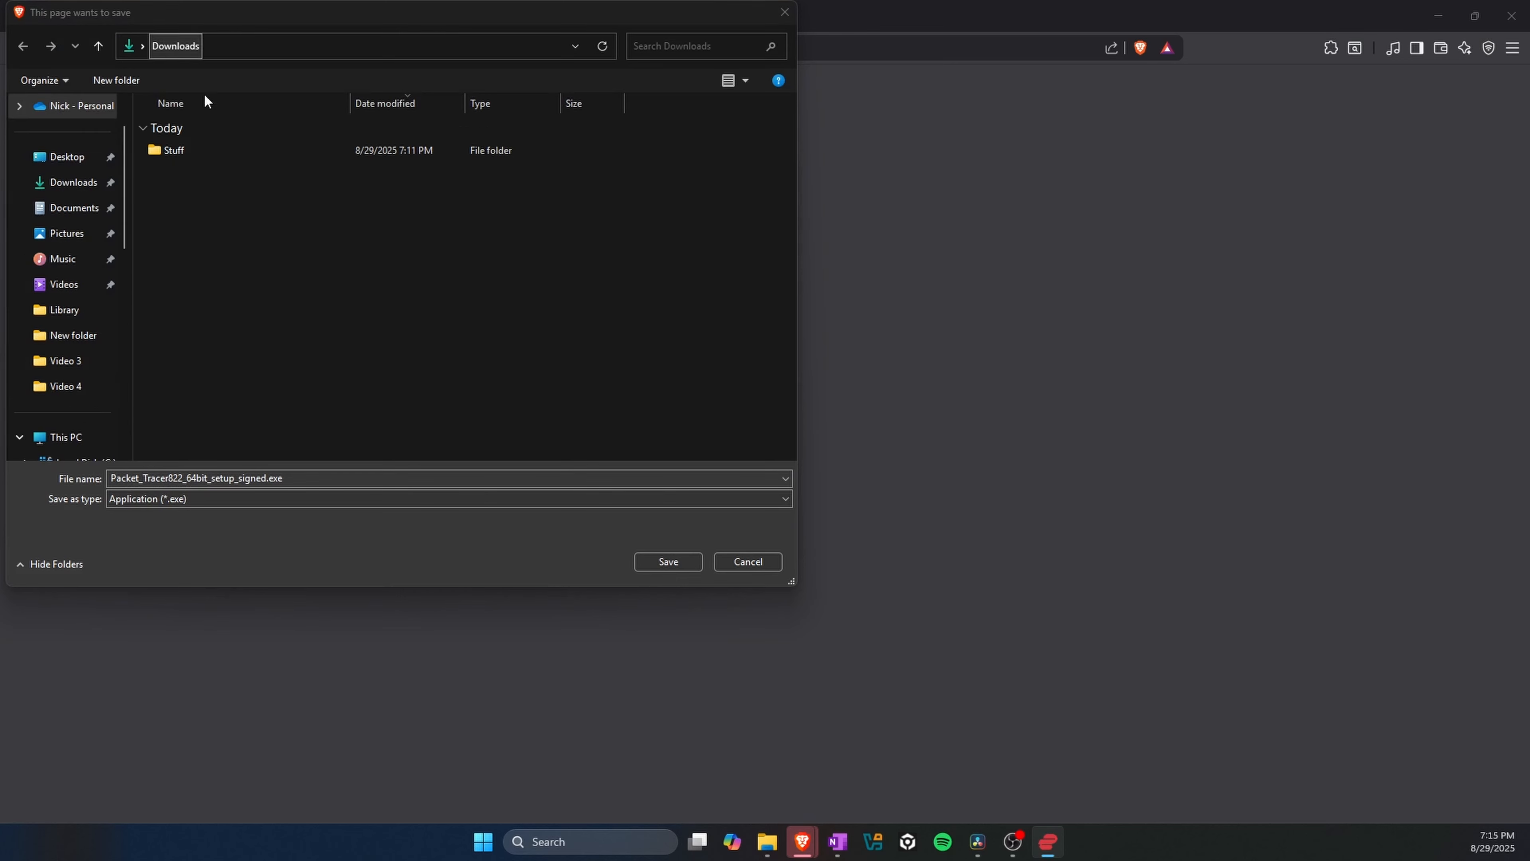
{"action": "left_click", "coordinate": [657, 563]}
{"action": "double_click", "coordinate": [592, 242]}
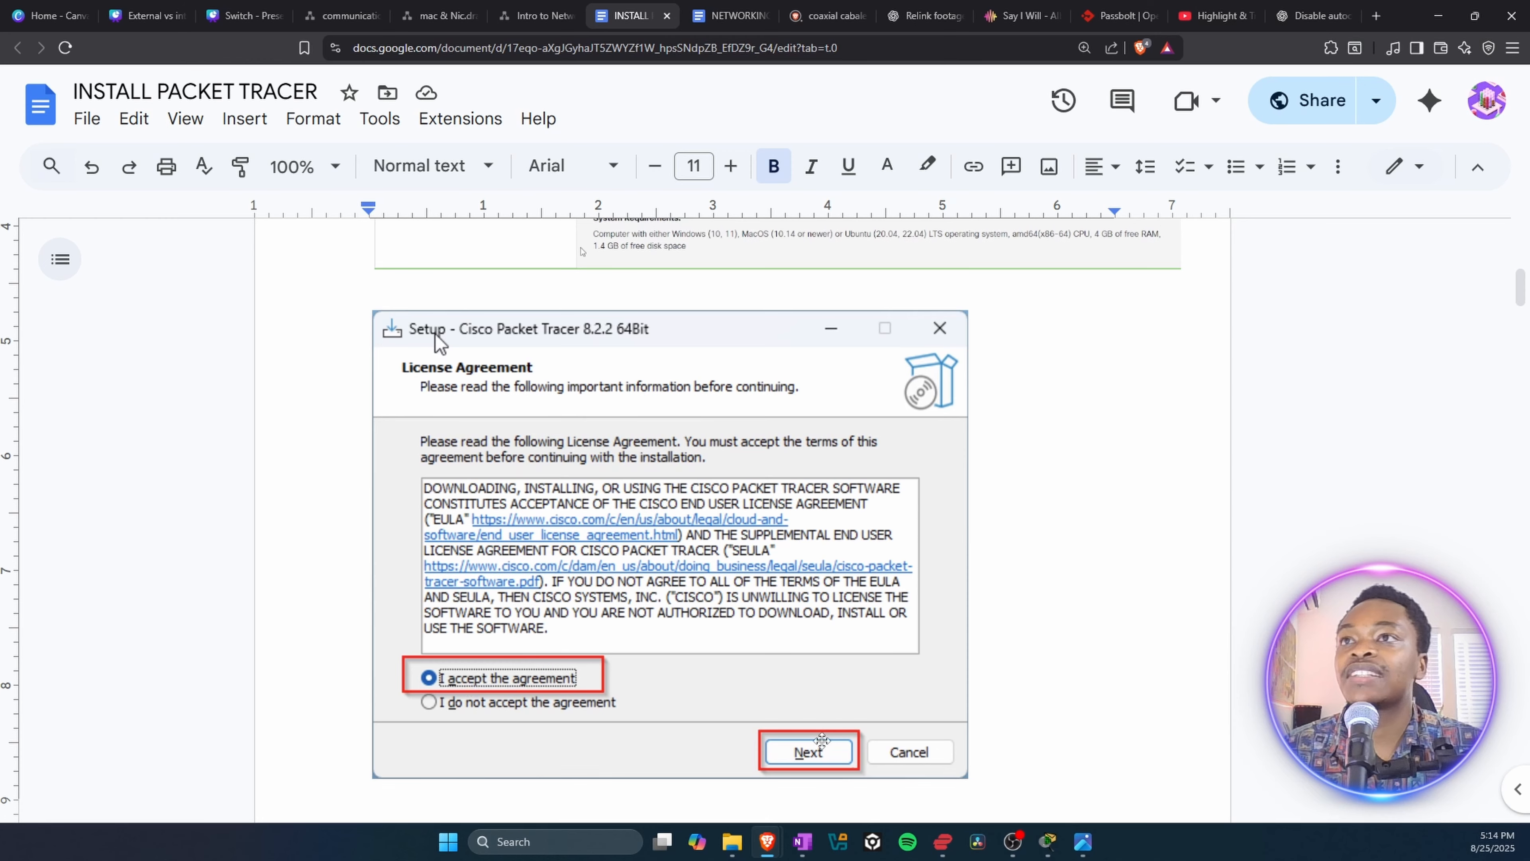
Step: Read the Packet Tracer 8.2.2 setup guide in the document, from the license agreement and destination folder through installation to the multi-user prompt
{"action": "scroll", "coordinate": [818, 722], "scroll_direction": "down", "scroll_amount": 3}
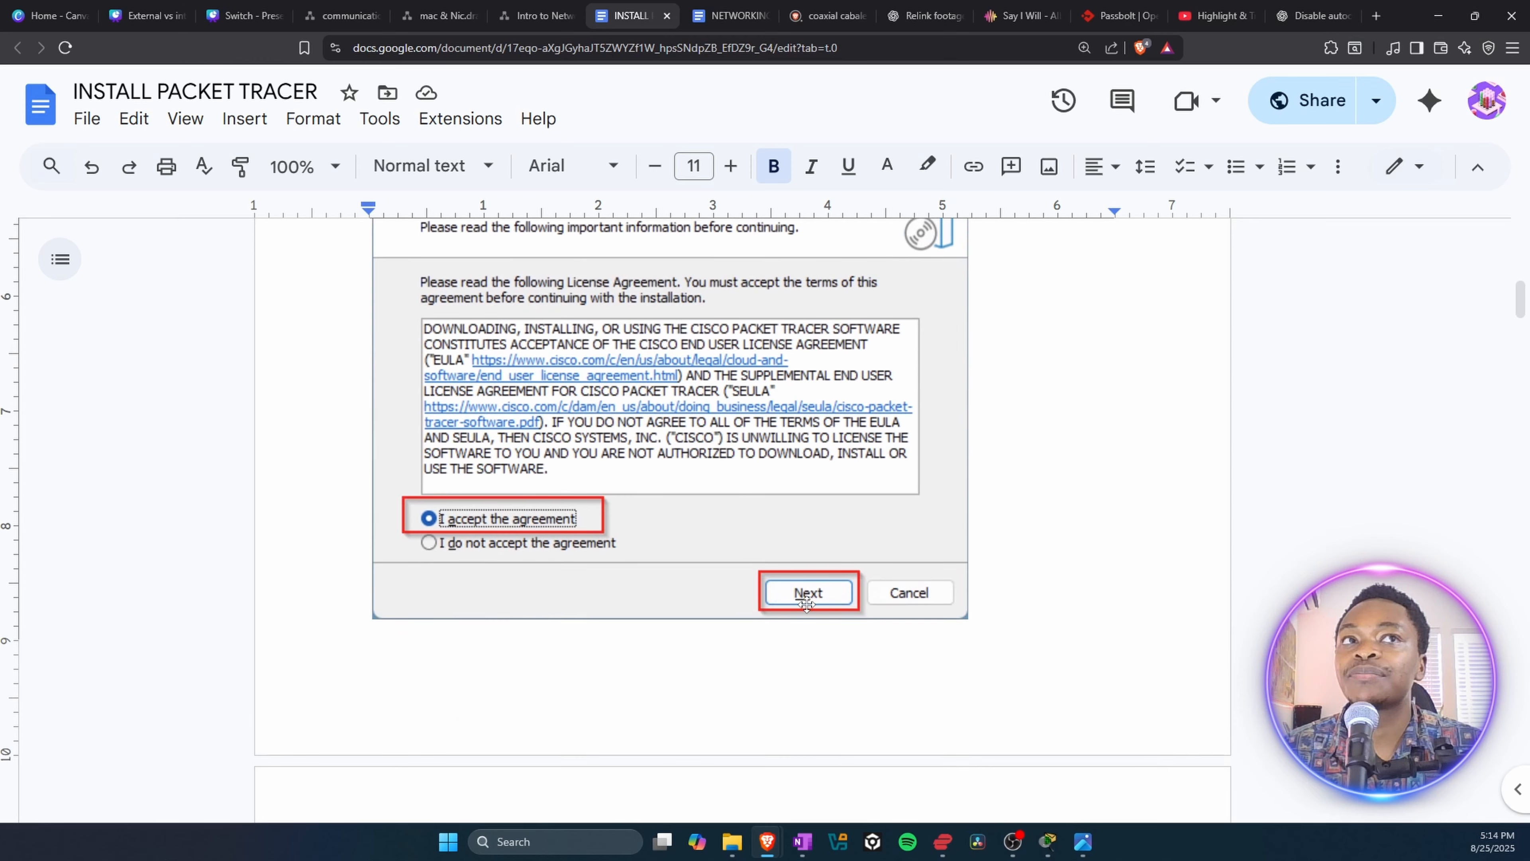
{"action": "scroll", "coordinate": [804, 609], "scroll_direction": "down", "scroll_amount": 8}
{"action": "scroll", "coordinate": [415, 697], "scroll_direction": "down", "scroll_amount": 3}
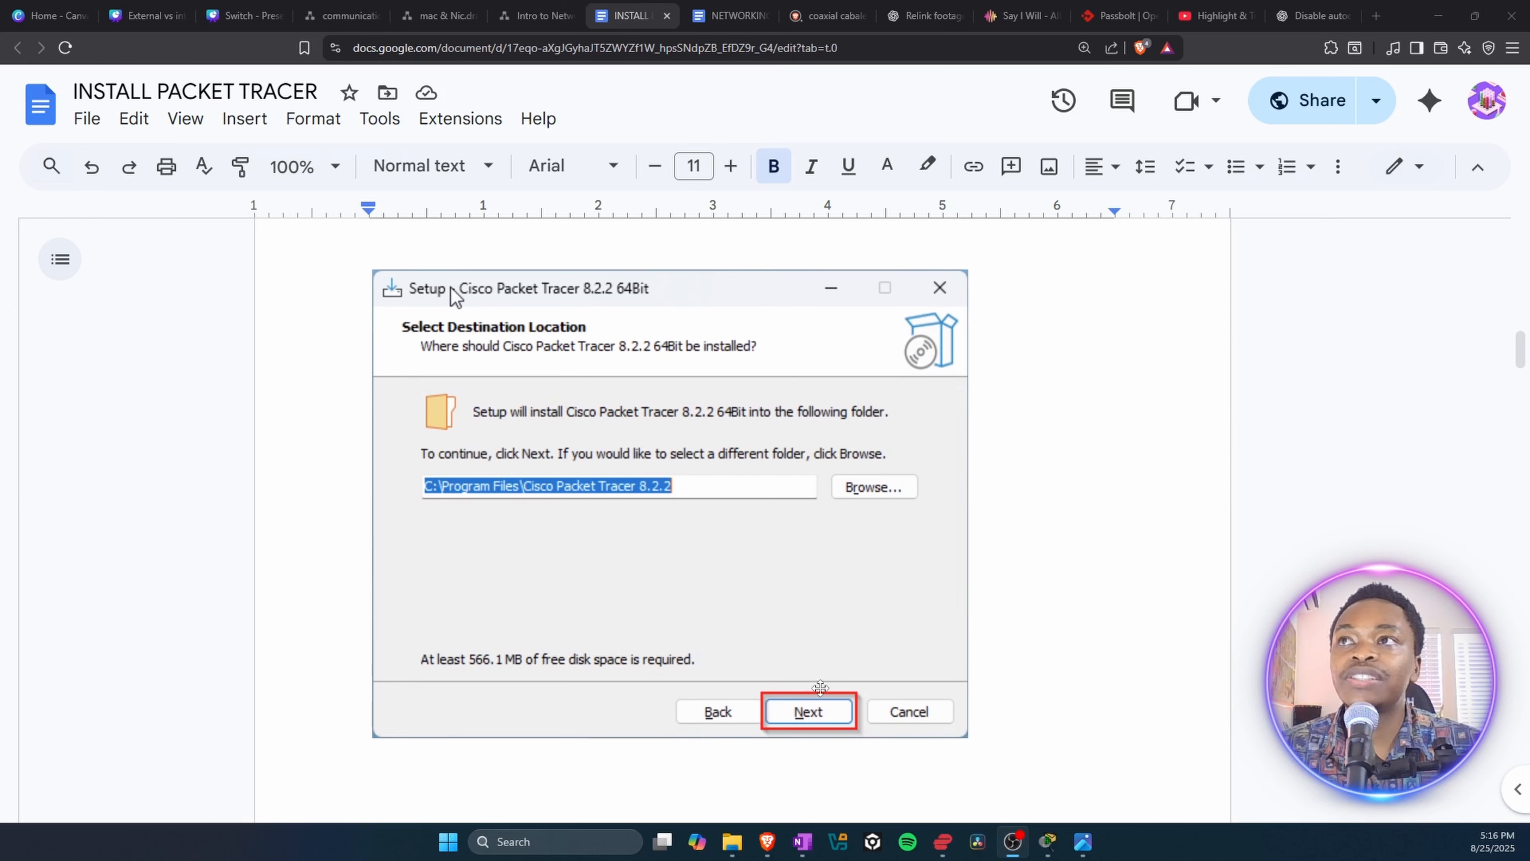
{"action": "scroll", "coordinate": [710, 636], "scroll_direction": "down", "scroll_amount": 4}
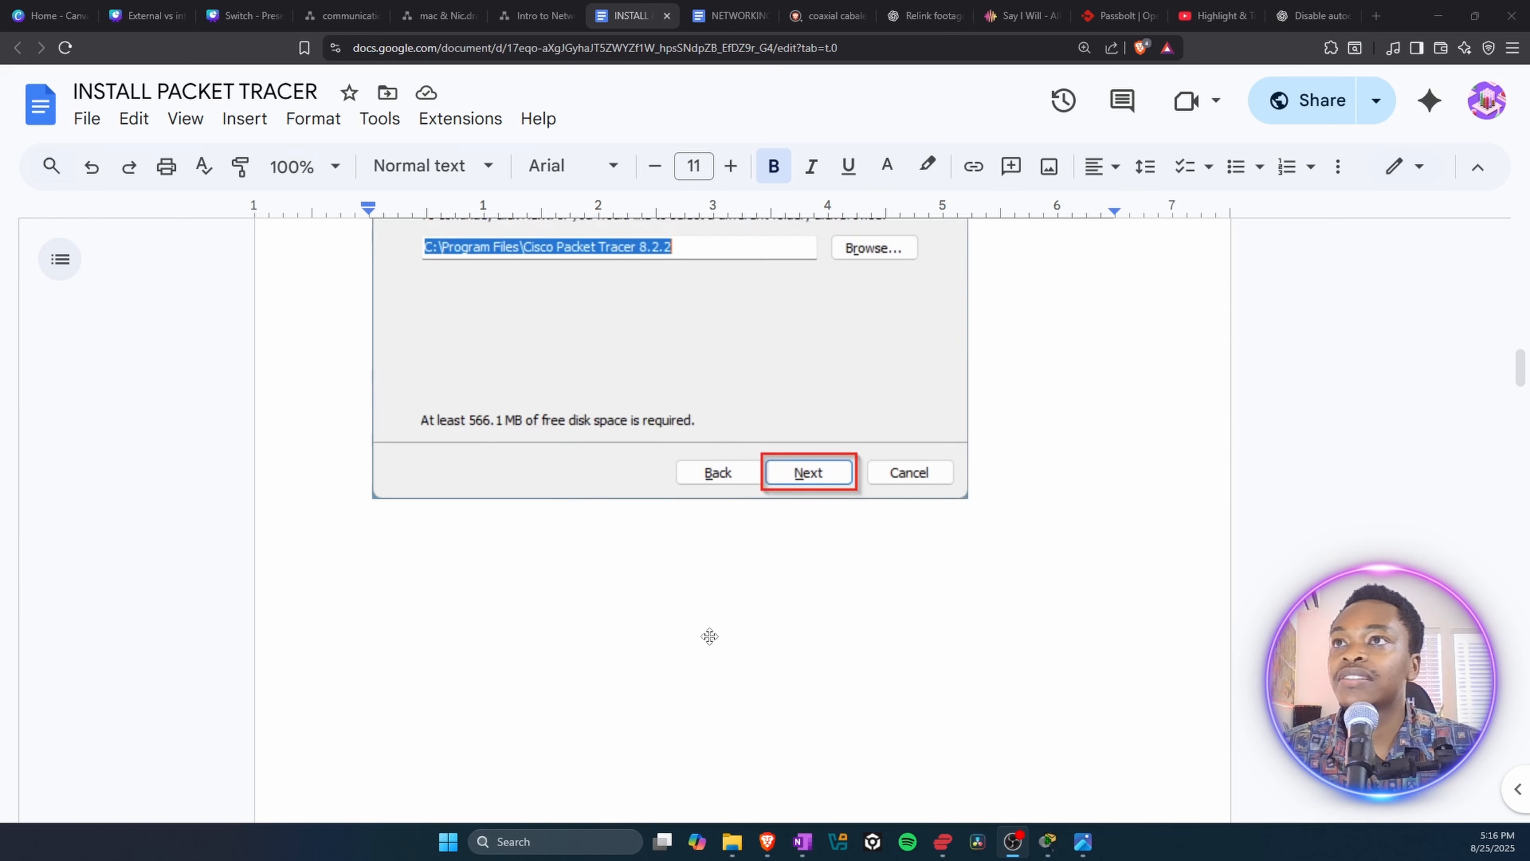
{"action": "scroll", "coordinate": [710, 637], "scroll_direction": "down", "scroll_amount": 10}
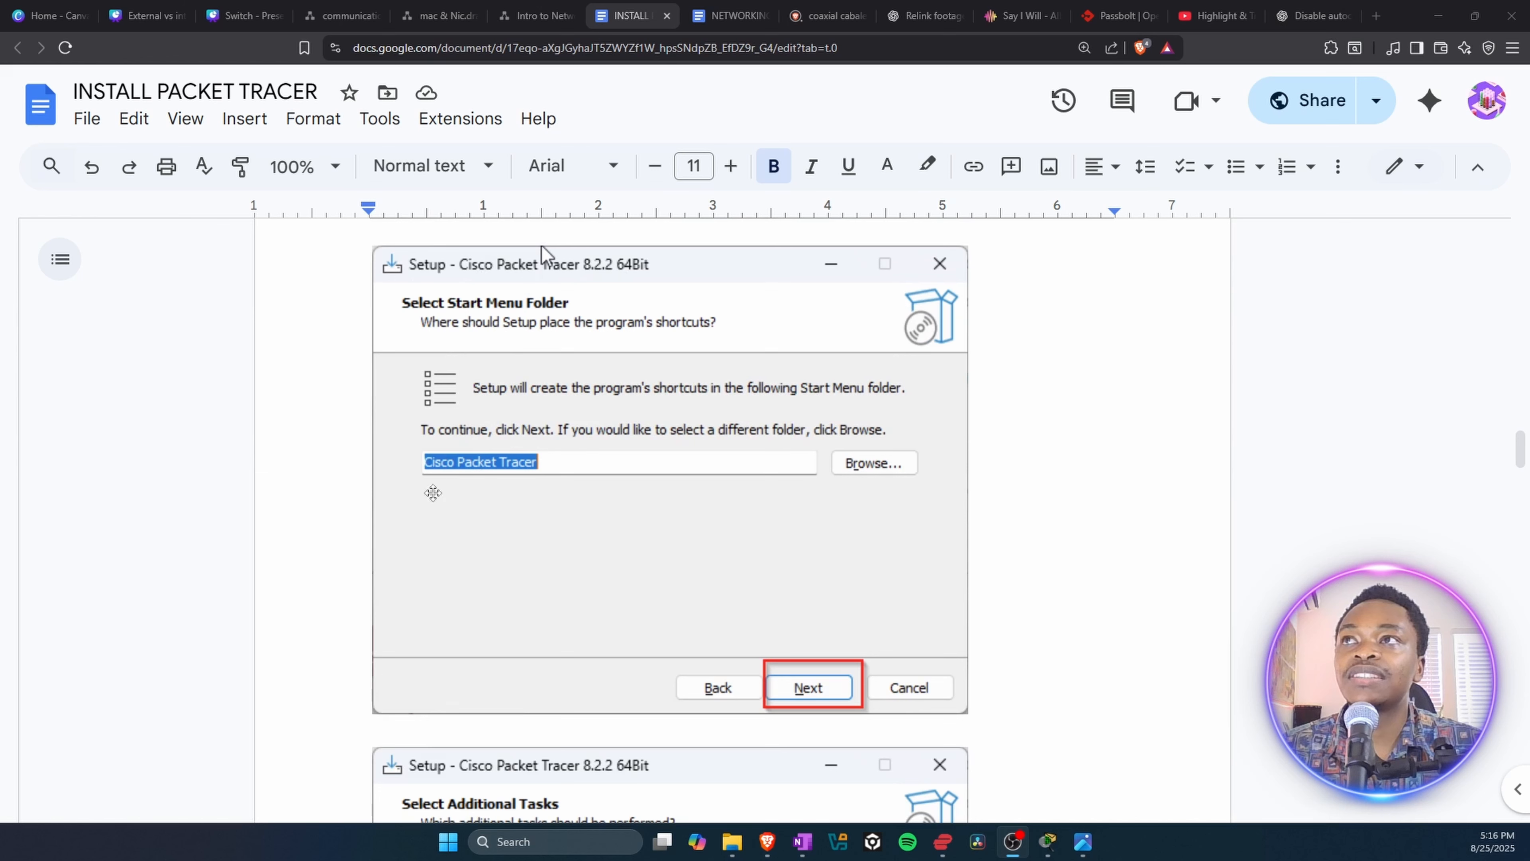
{"action": "scroll", "coordinate": [826, 519], "scroll_direction": "down", "scroll_amount": 6}
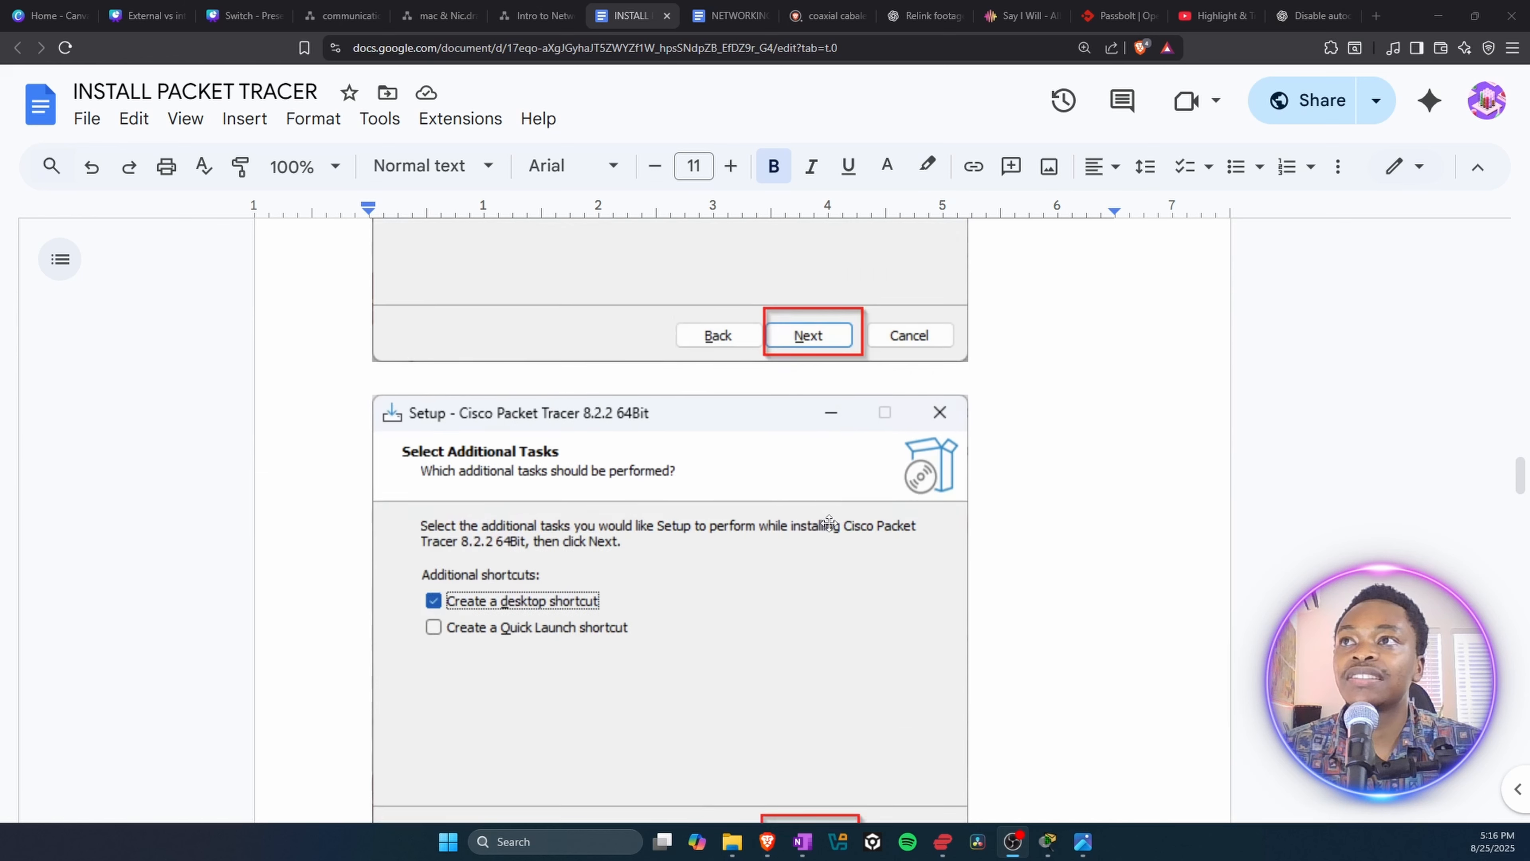
{"action": "scroll", "coordinate": [829, 522], "scroll_direction": "down", "scroll_amount": 2}
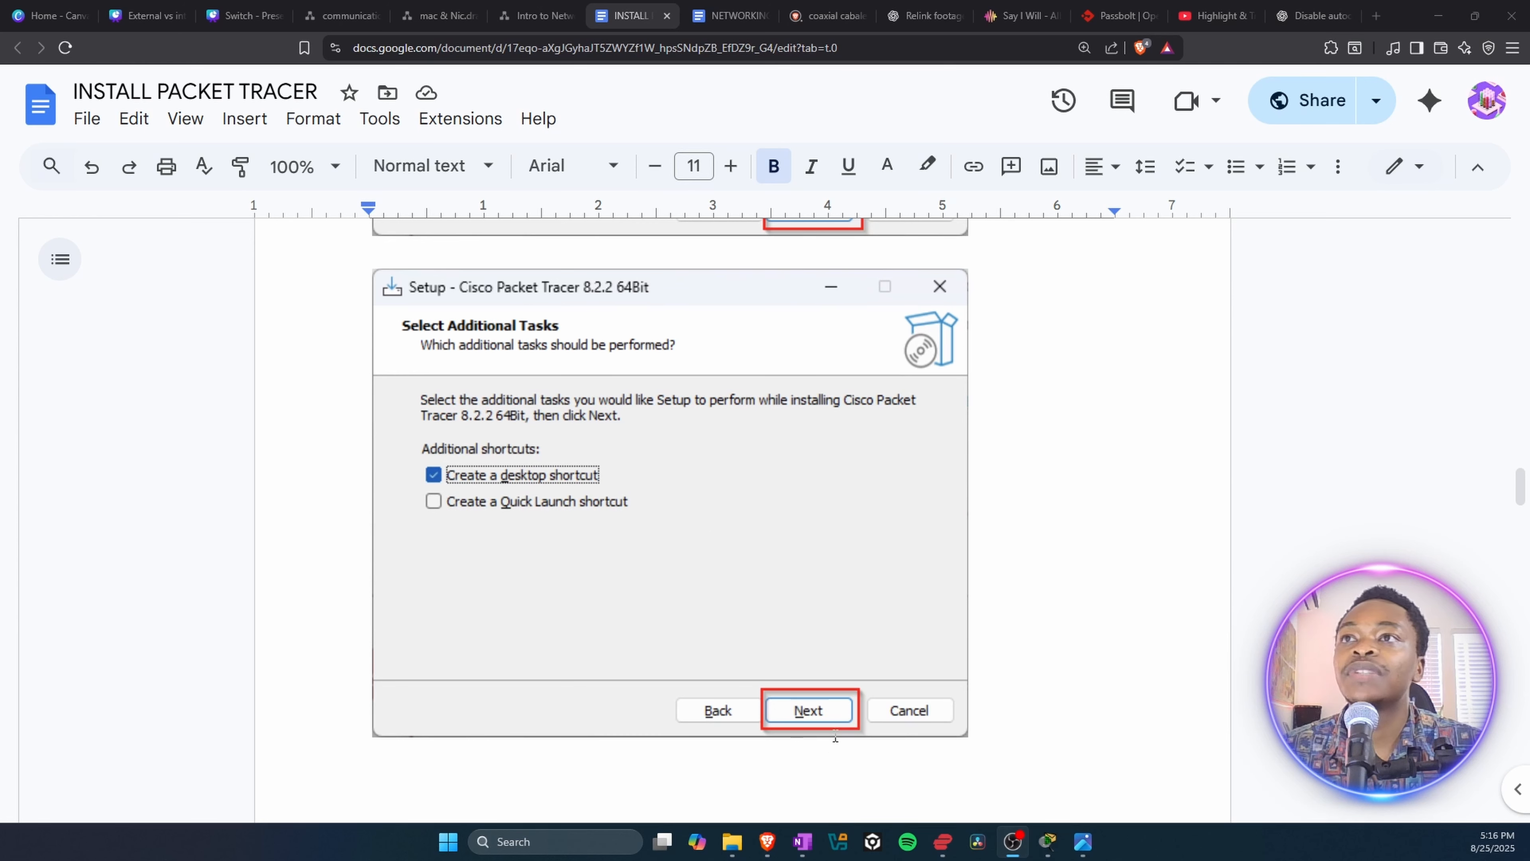
{"action": "scroll", "coordinate": [811, 705], "scroll_direction": "down", "scroll_amount": 5}
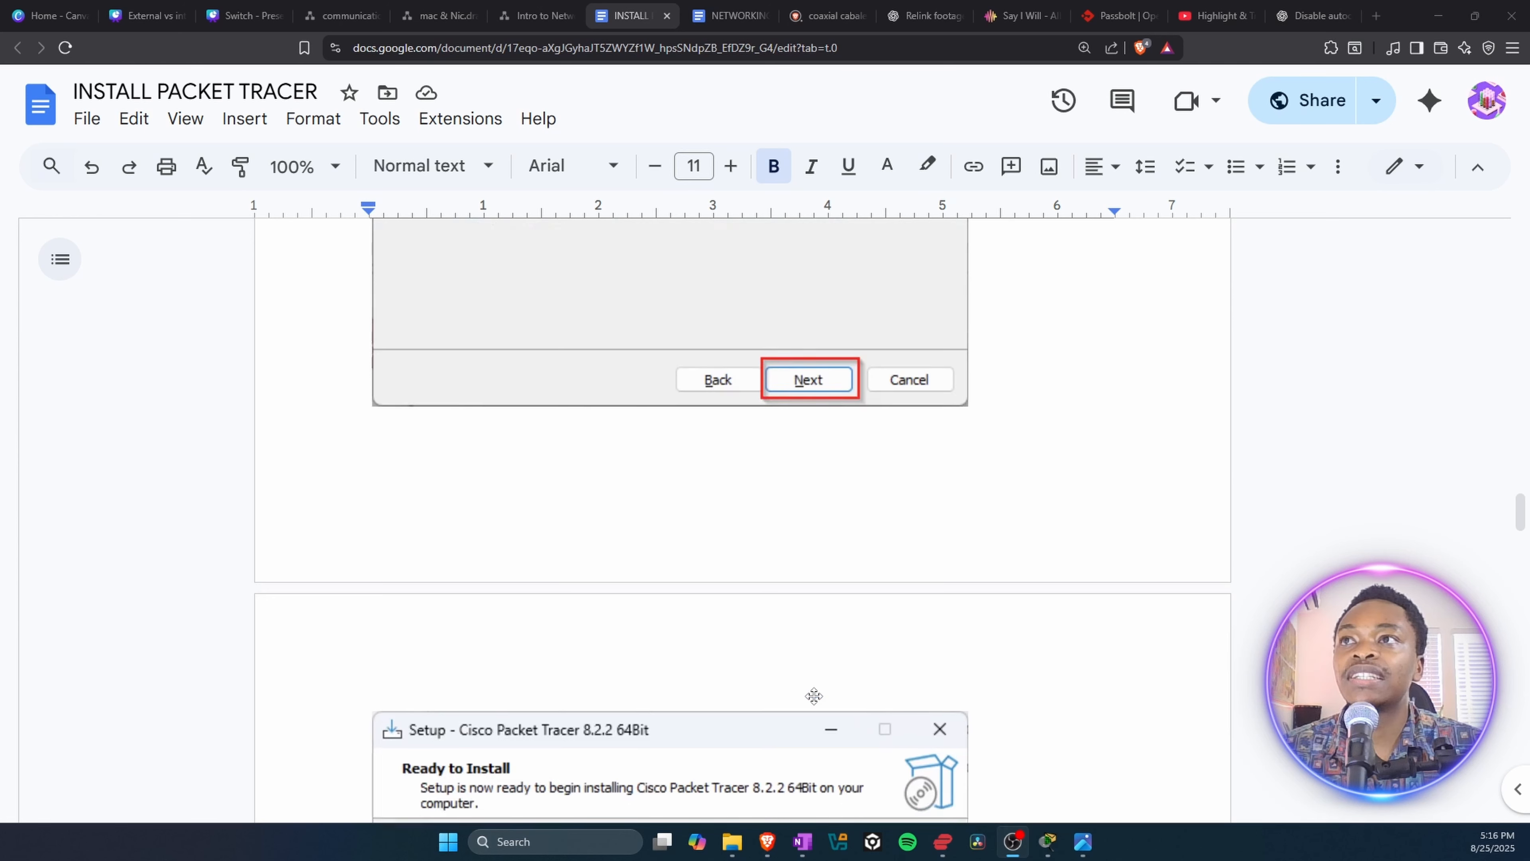
{"action": "scroll", "coordinate": [813, 696], "scroll_direction": "down", "scroll_amount": 7}
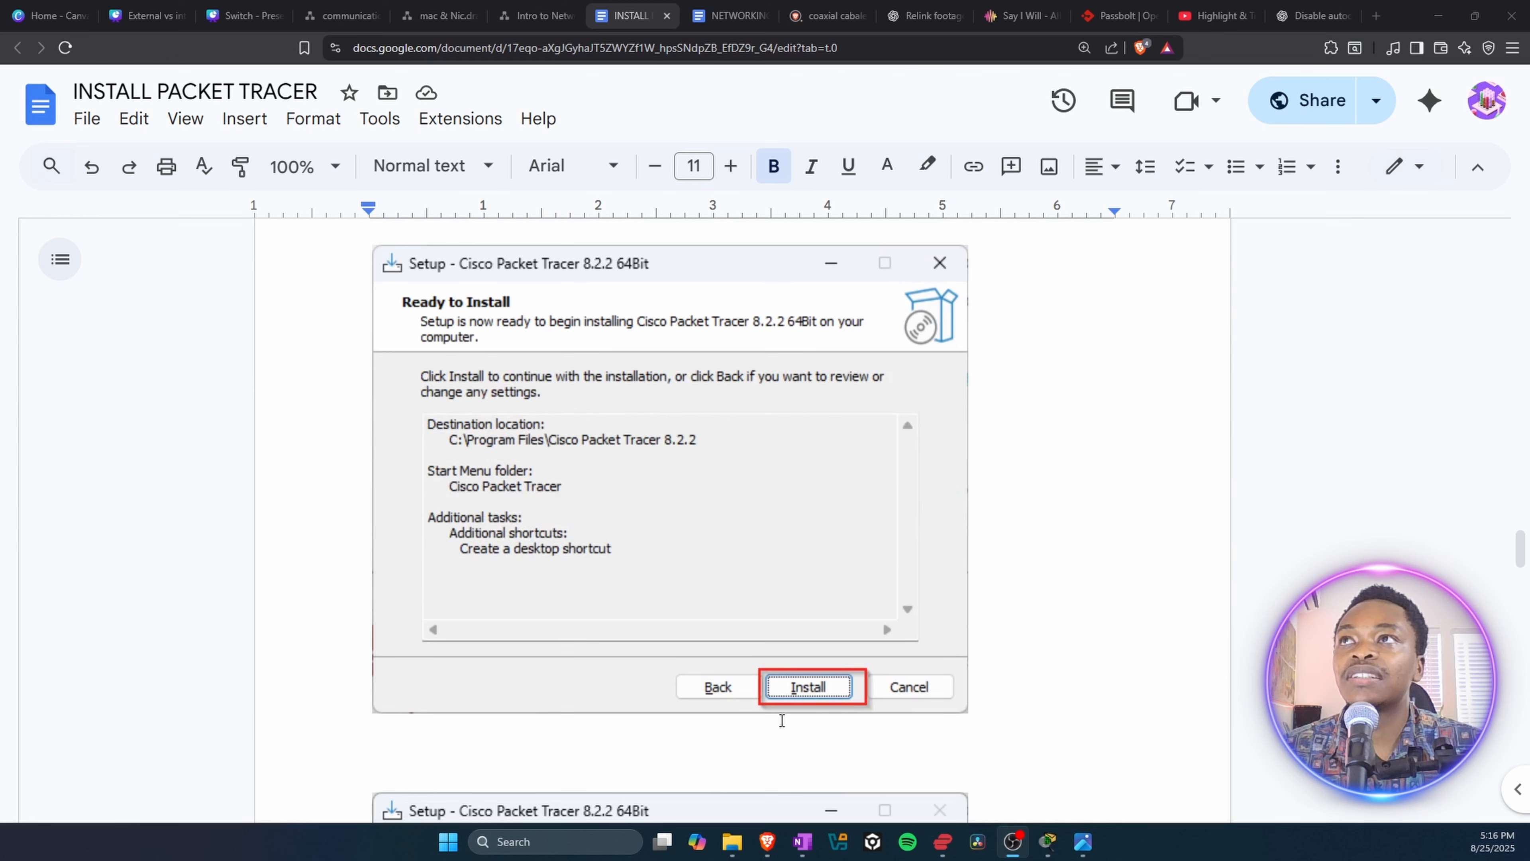
{"action": "scroll", "coordinate": [832, 690], "scroll_direction": "down", "scroll_amount": 5}
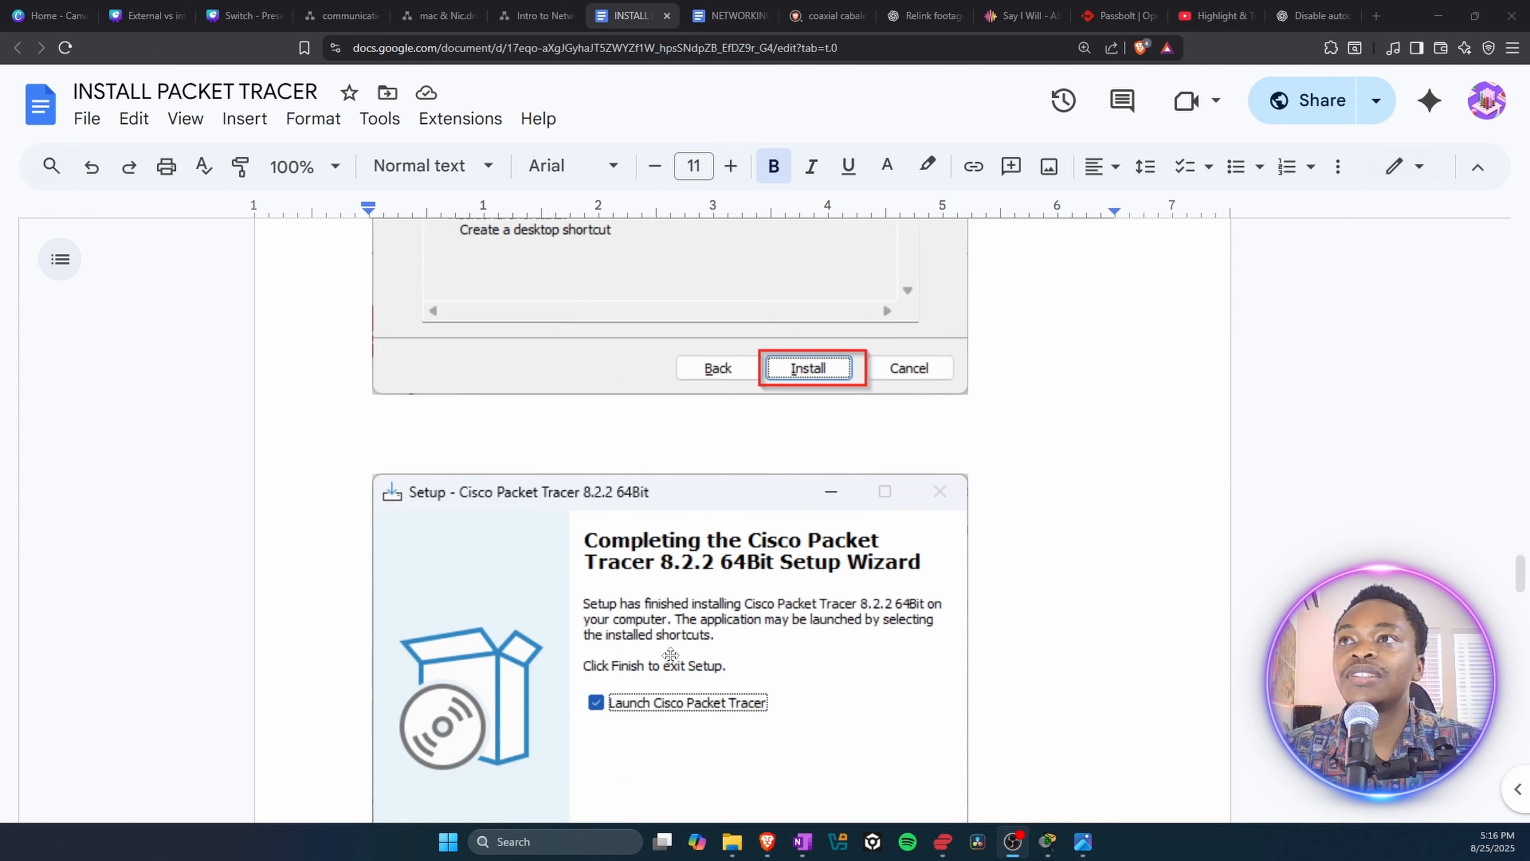
{"action": "scroll", "coordinate": [741, 677], "scroll_direction": "down", "scroll_amount": 2}
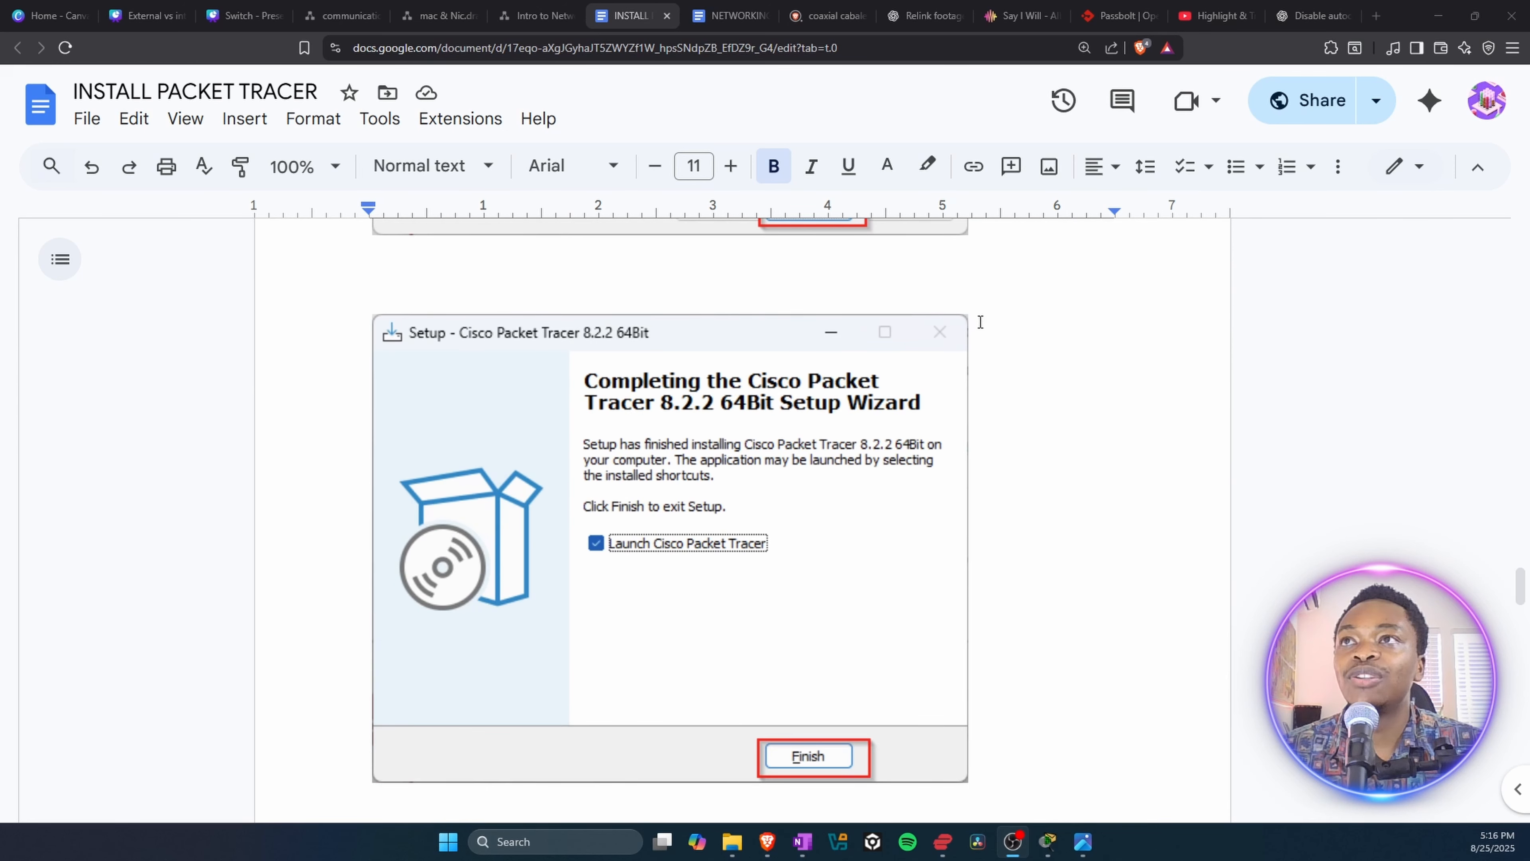
{"action": "scroll", "coordinate": [734, 611], "scroll_direction": "down", "scroll_amount": 10}
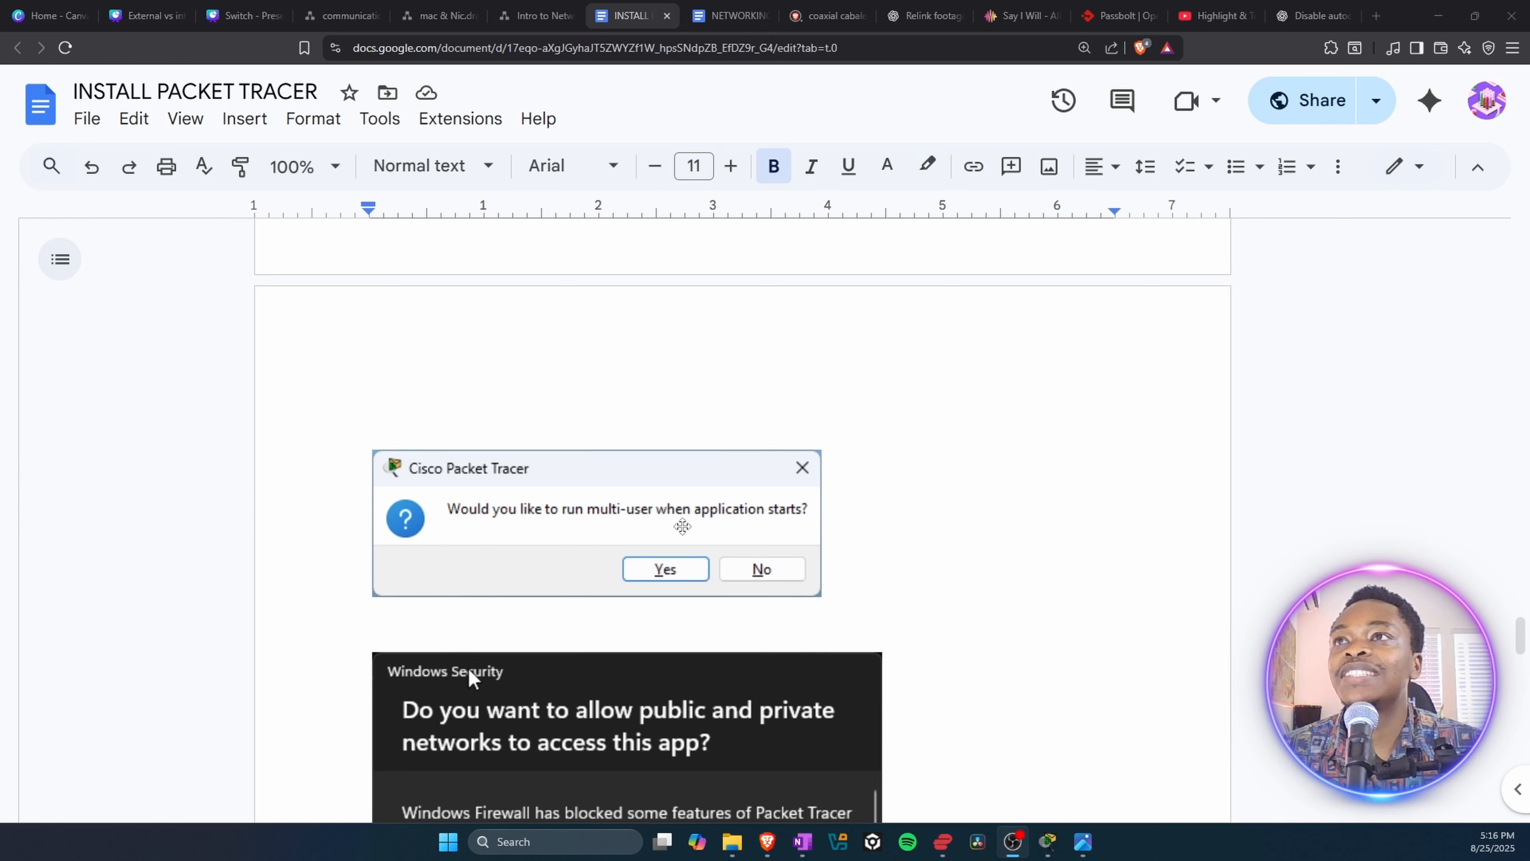
Step: Read the rest of the setup guide in the document, covering the multi-user prompt and the Windows Security firewall access for private networks
{"action": "scroll", "coordinate": [540, 460], "scroll_direction": "down", "scroll_amount": 1}
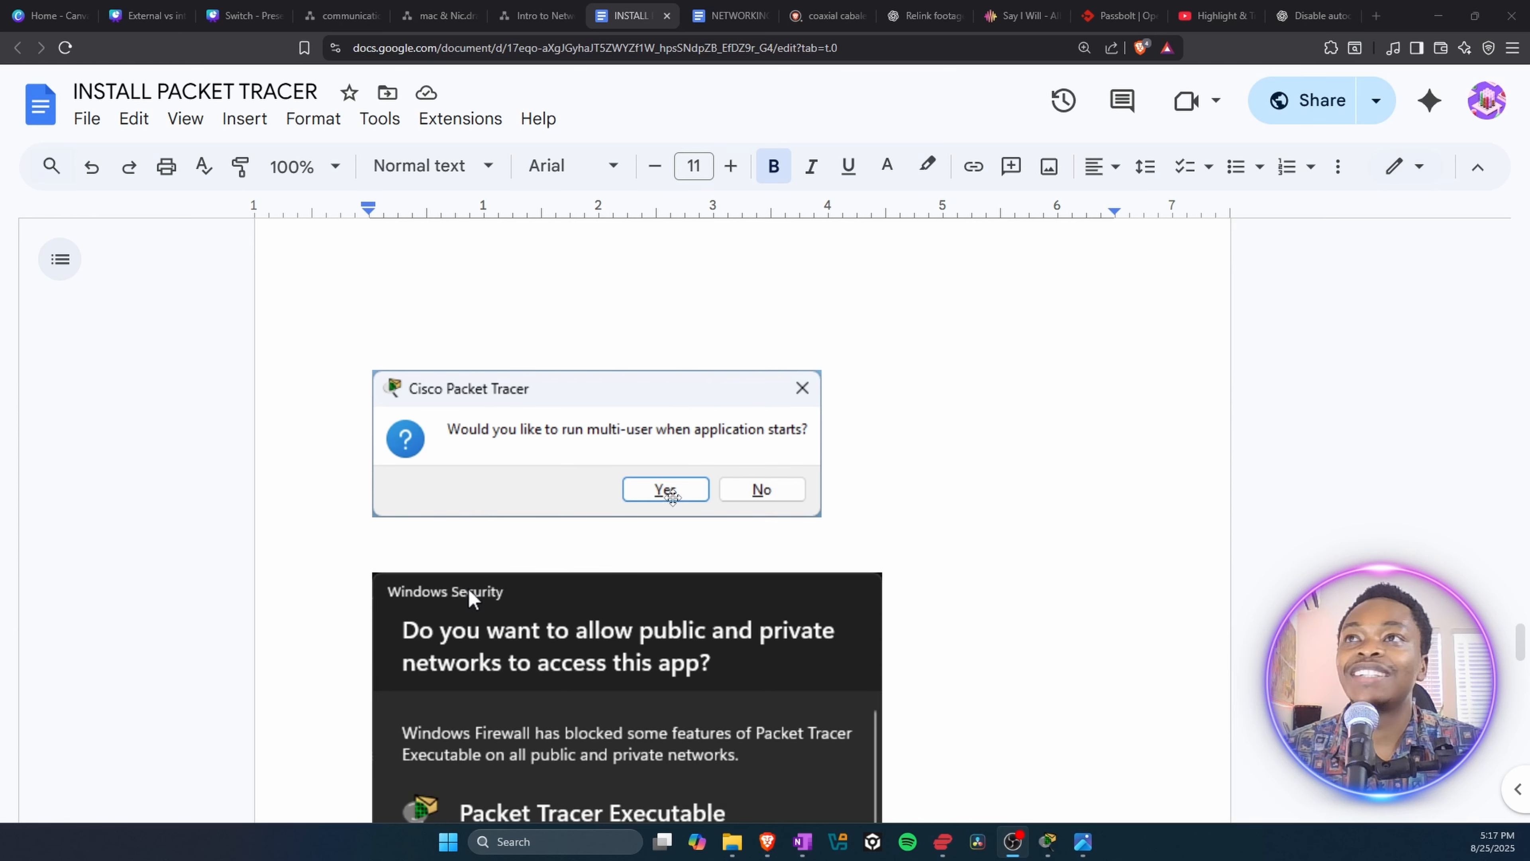
{"action": "scroll", "coordinate": [602, 407], "scroll_direction": "down", "scroll_amount": 6}
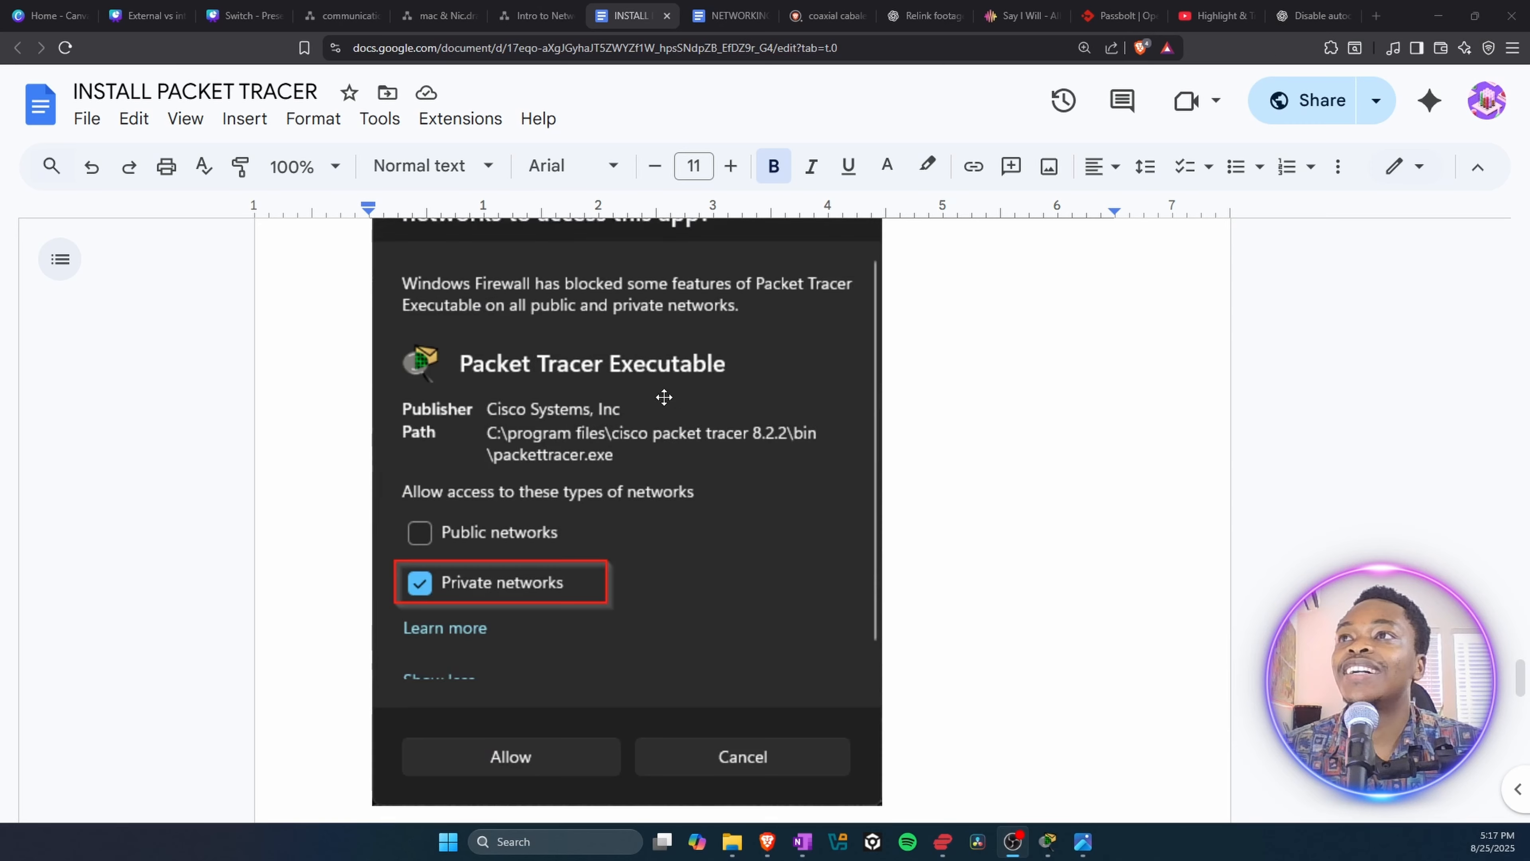
{"action": "scroll", "coordinate": [533, 438], "scroll_direction": "up", "scroll_amount": 4}
{"action": "scroll", "coordinate": [445, 331], "scroll_direction": "down", "scroll_amount": 2}
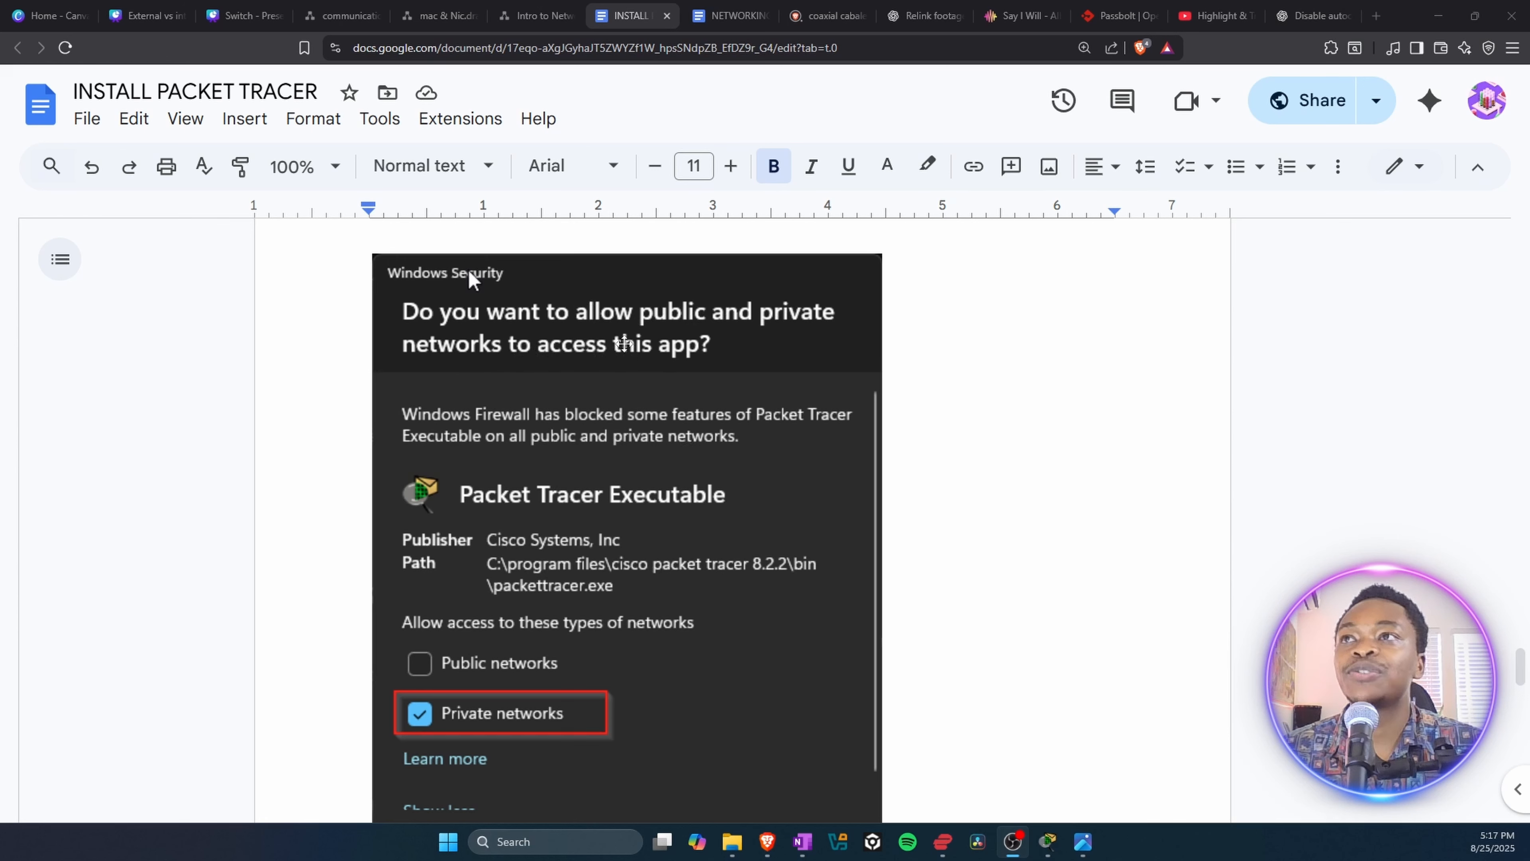
{"action": "scroll", "coordinate": [640, 467], "scroll_direction": "down", "scroll_amount": 1}
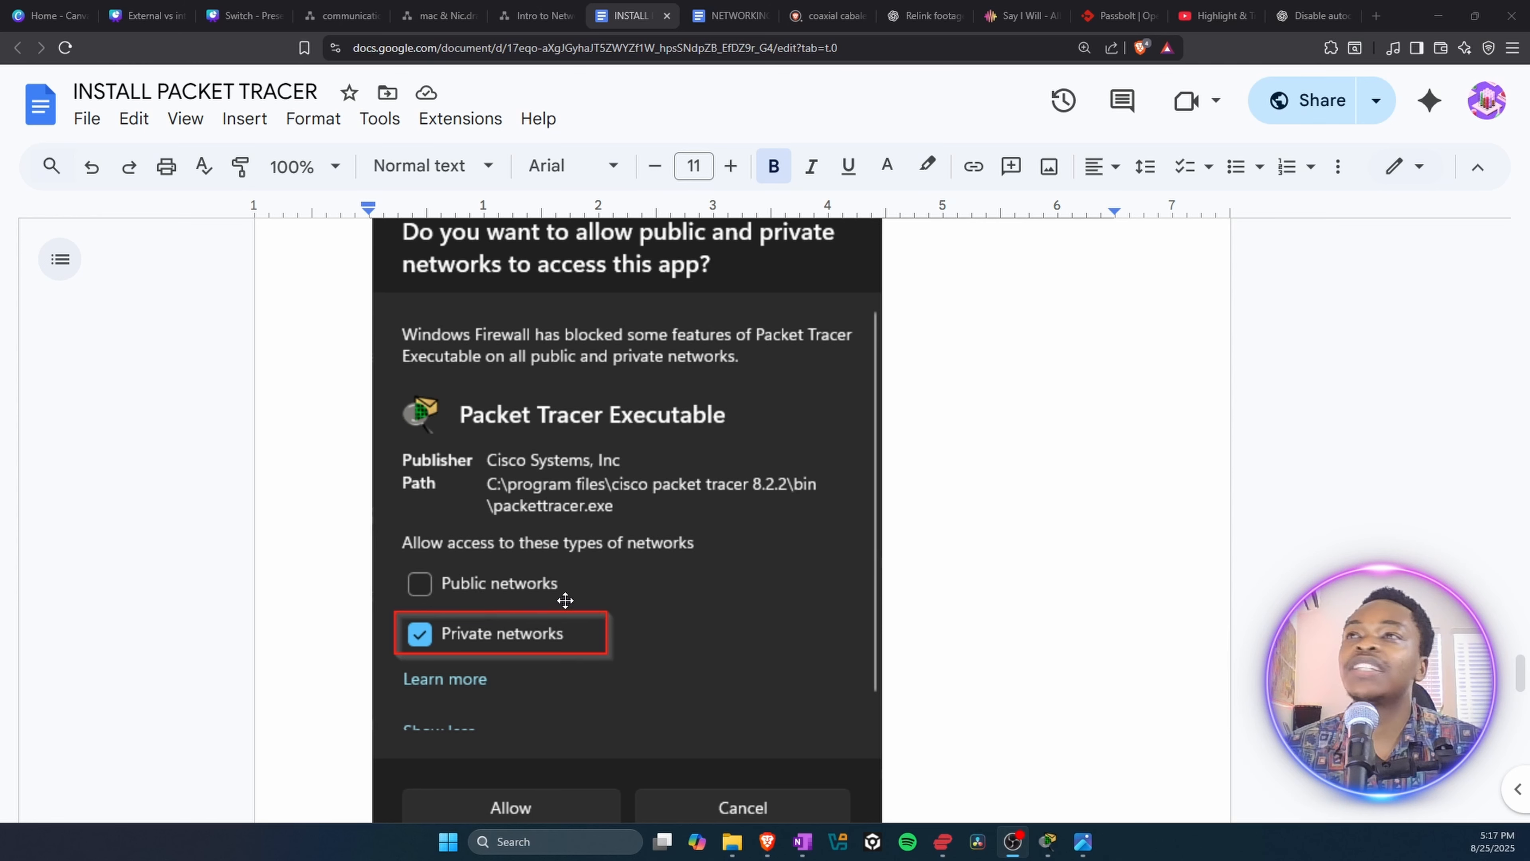
{"action": "scroll", "coordinate": [565, 600], "scroll_direction": "down", "scroll_amount": 3}
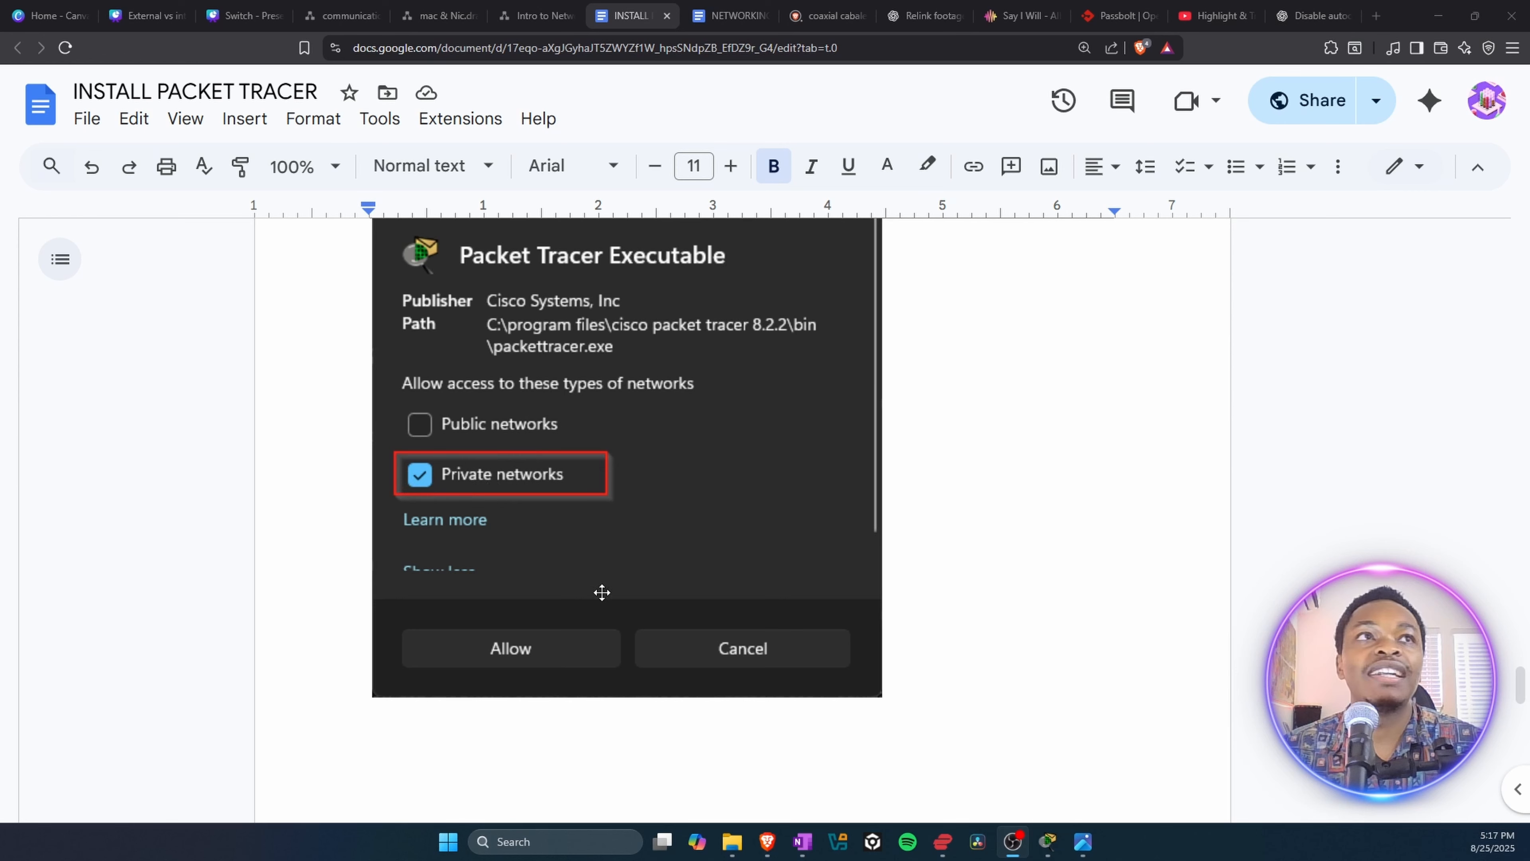
{"action": "scroll", "coordinate": [606, 565], "scroll_direction": "down", "scroll_amount": 10}
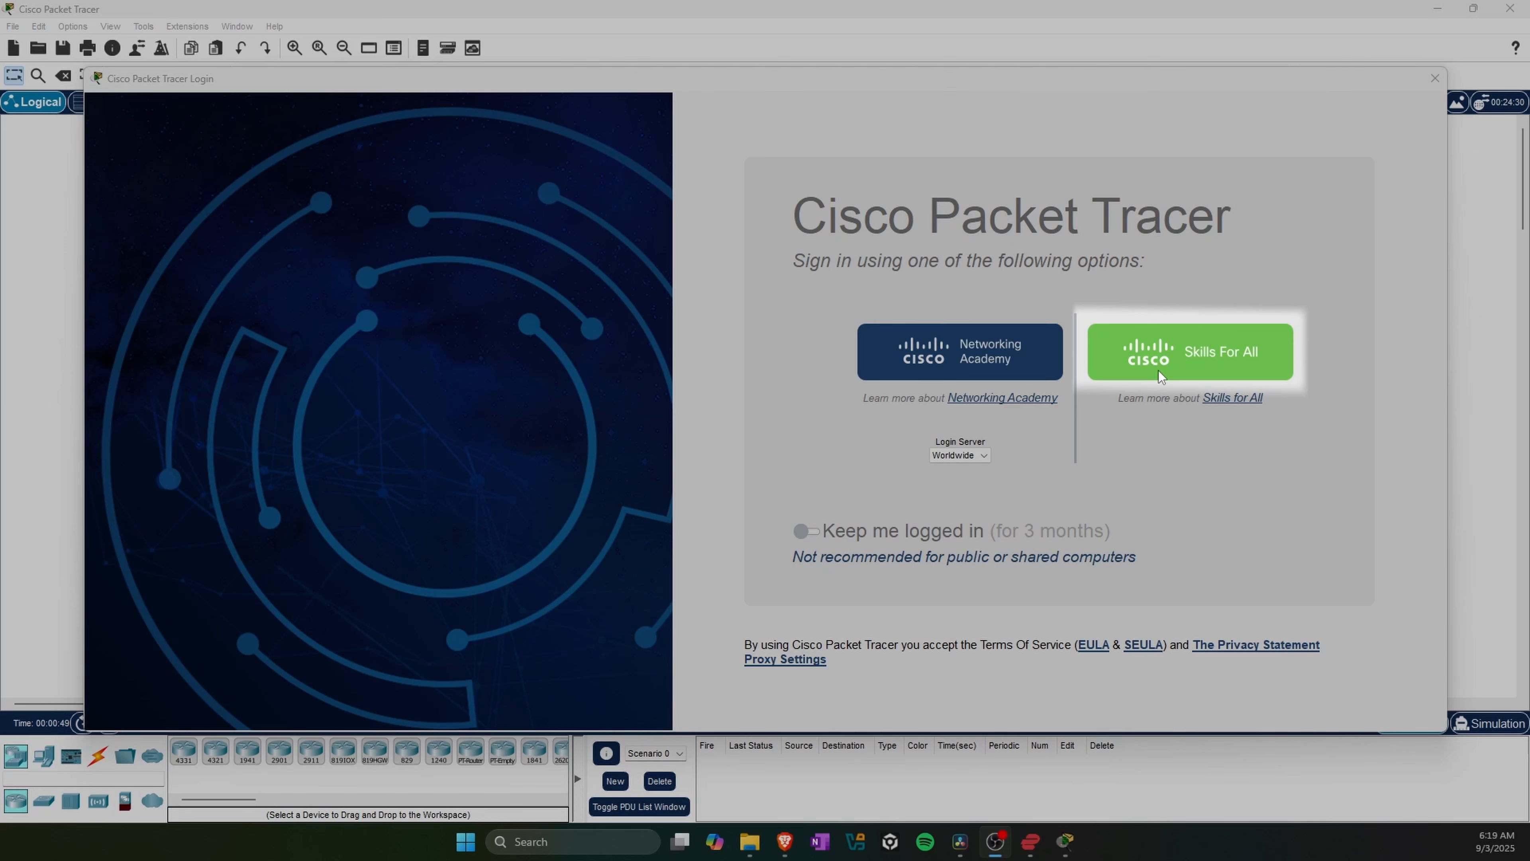
Step: Sign in to Cisco Packet Tracer through Skills For All, entering the account email and password on the Networking Academy login page
{"action": "left_click", "coordinate": [1194, 350]}
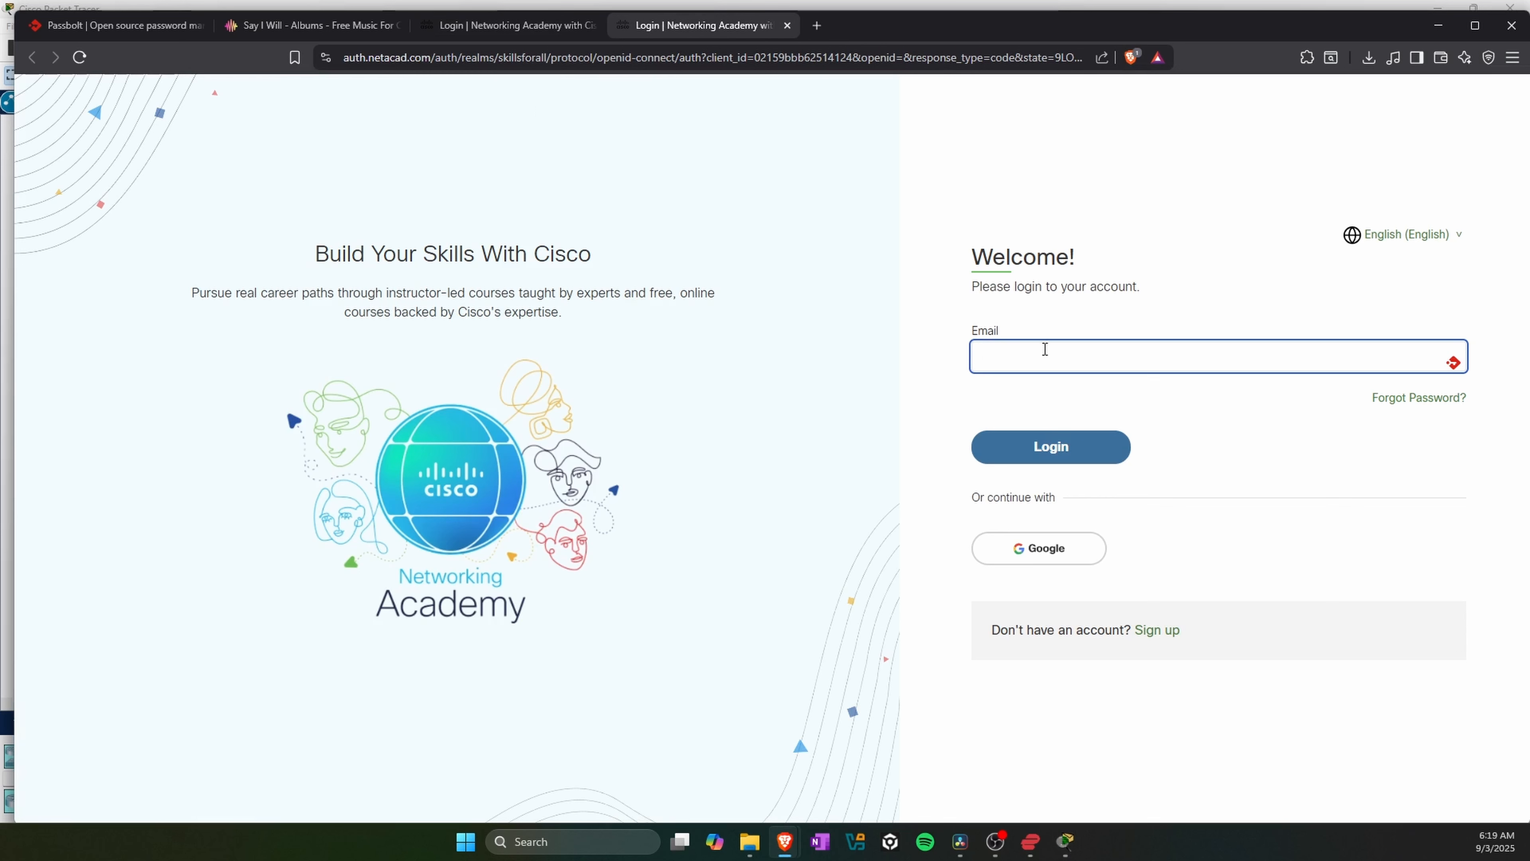
{"action": "left_click", "coordinate": [1082, 449]}
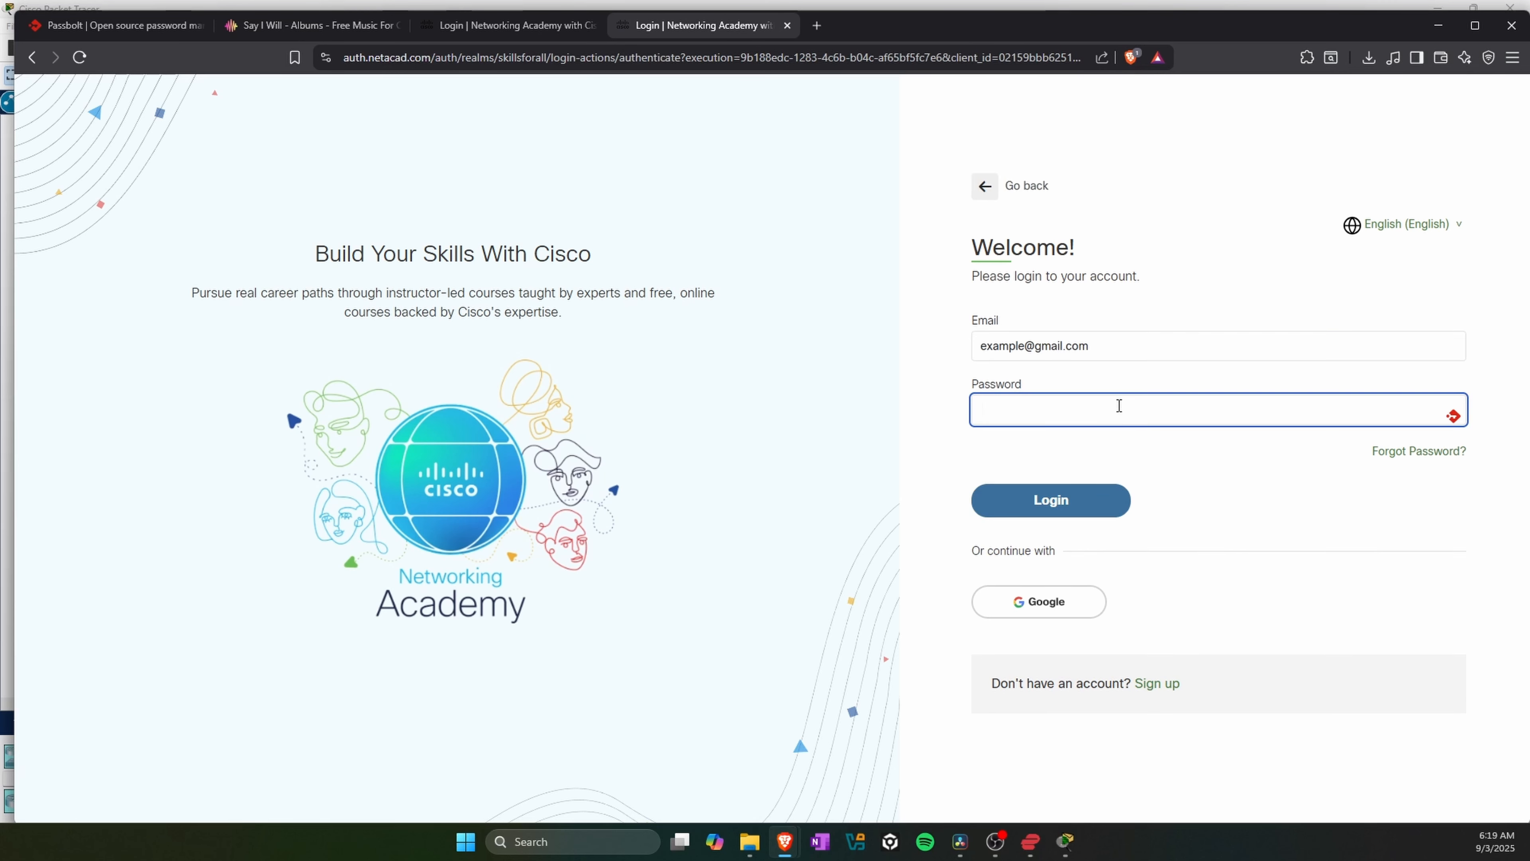
{"action": "type", "text": "••••••••••"}
{"action": "left_click", "coordinate": [1052, 512]}
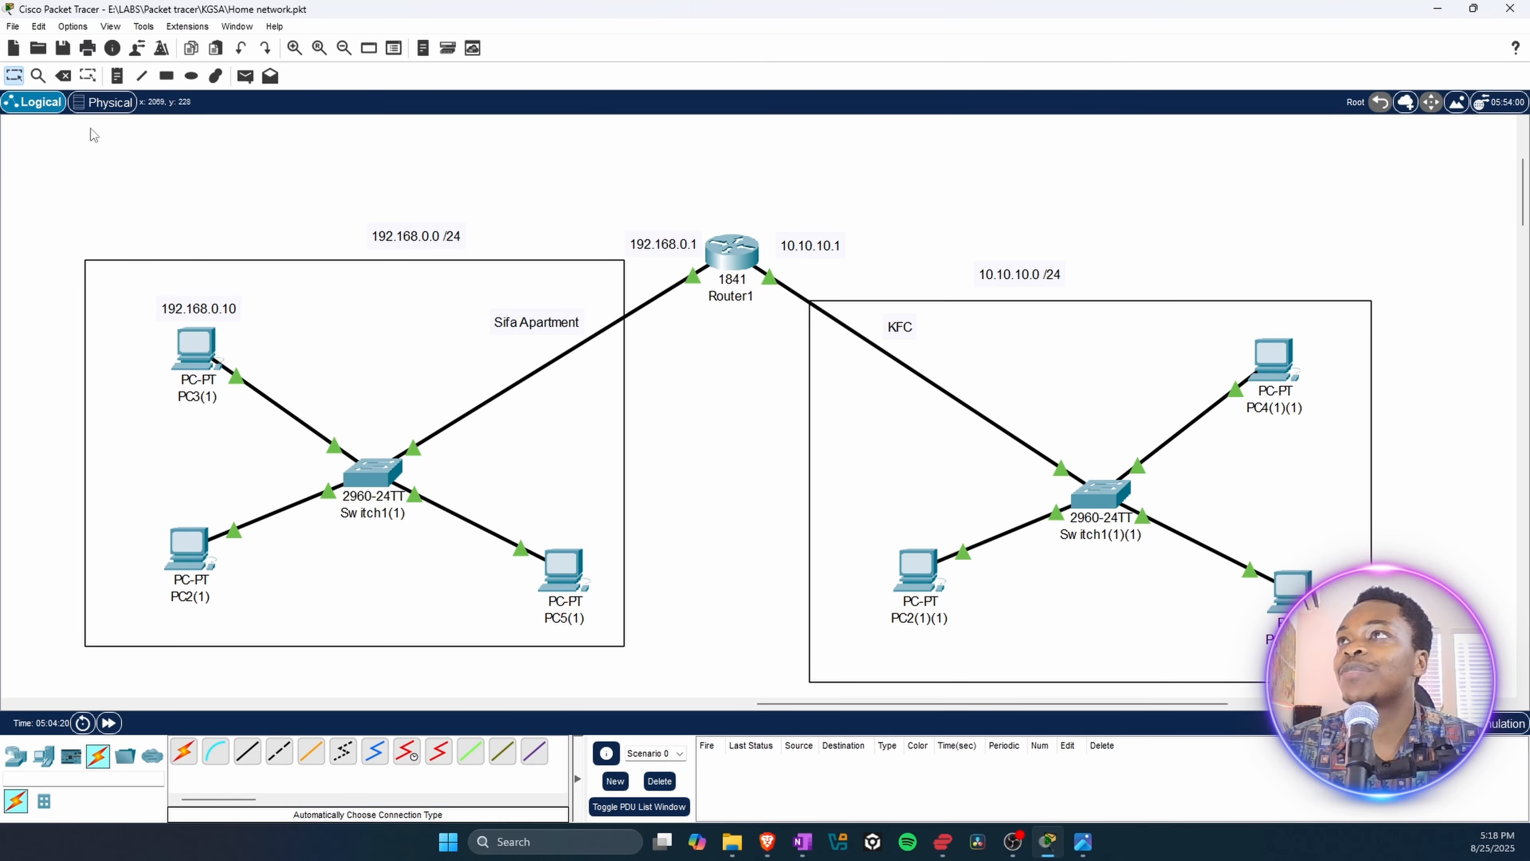
Step: Start a new blank network in Packet Tracer, saving the changes to the open Home network.pkt file
{"action": "left_click", "coordinate": [13, 48]}
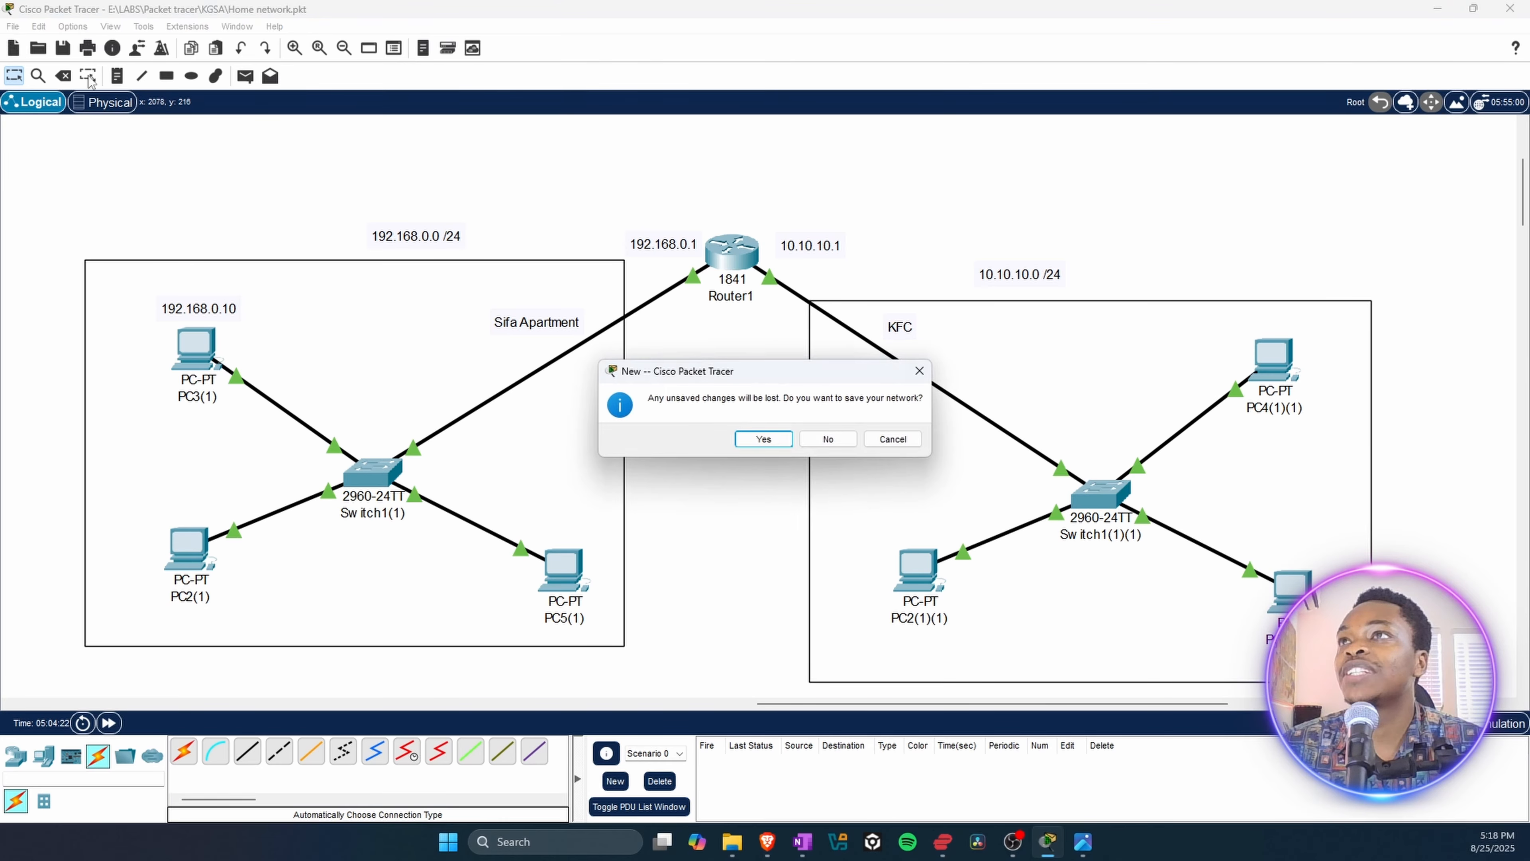
{"action": "left_click", "coordinate": [767, 441]}
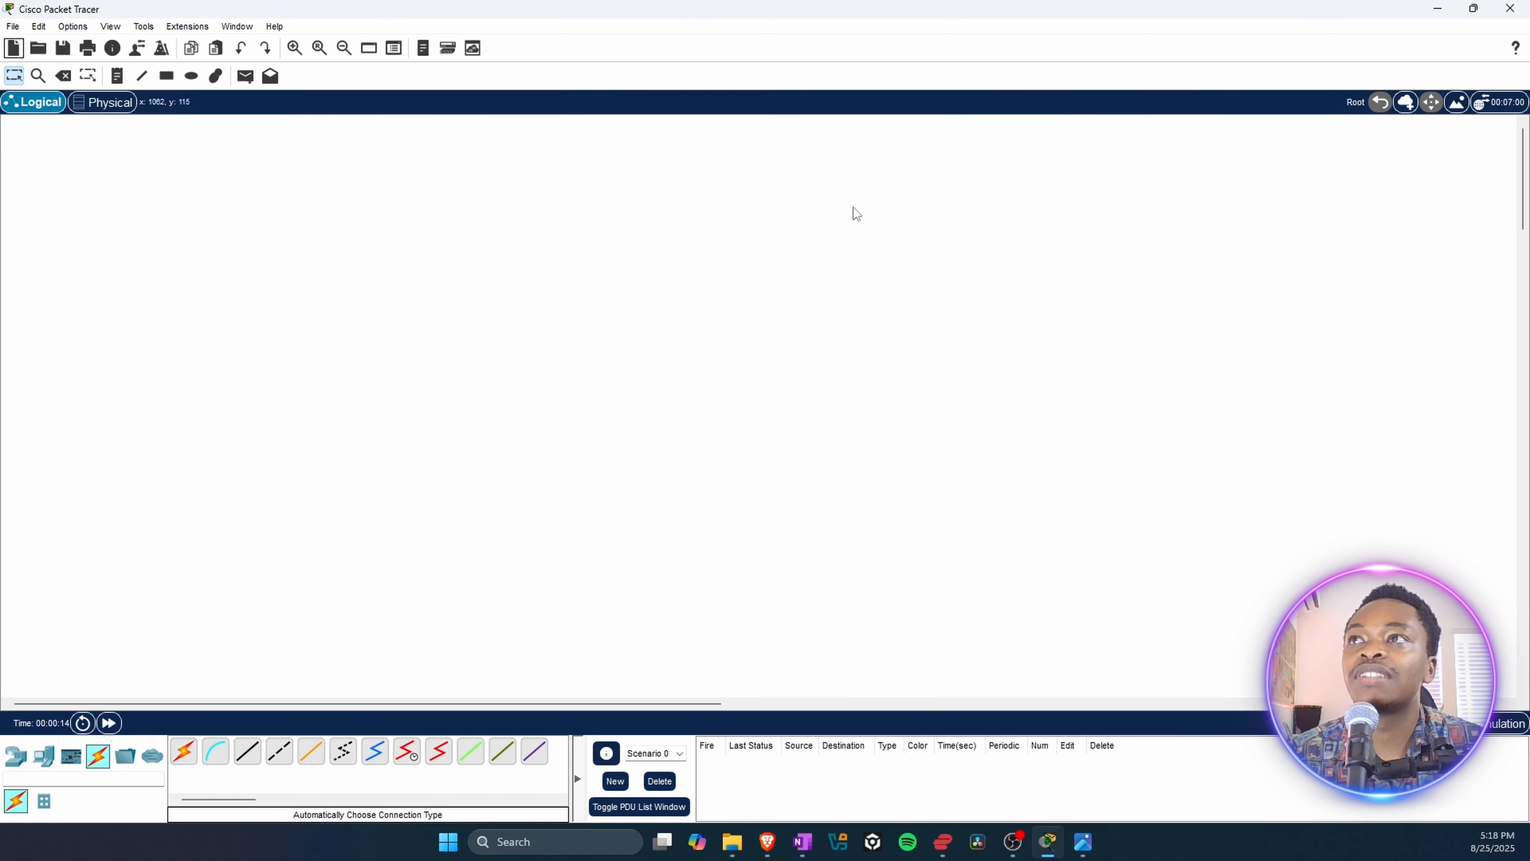
Step: Examine the Intercity map and Home City in the Physical workspace, and return to the Logical workspace
{"action": "left_click", "coordinate": [104, 102]}
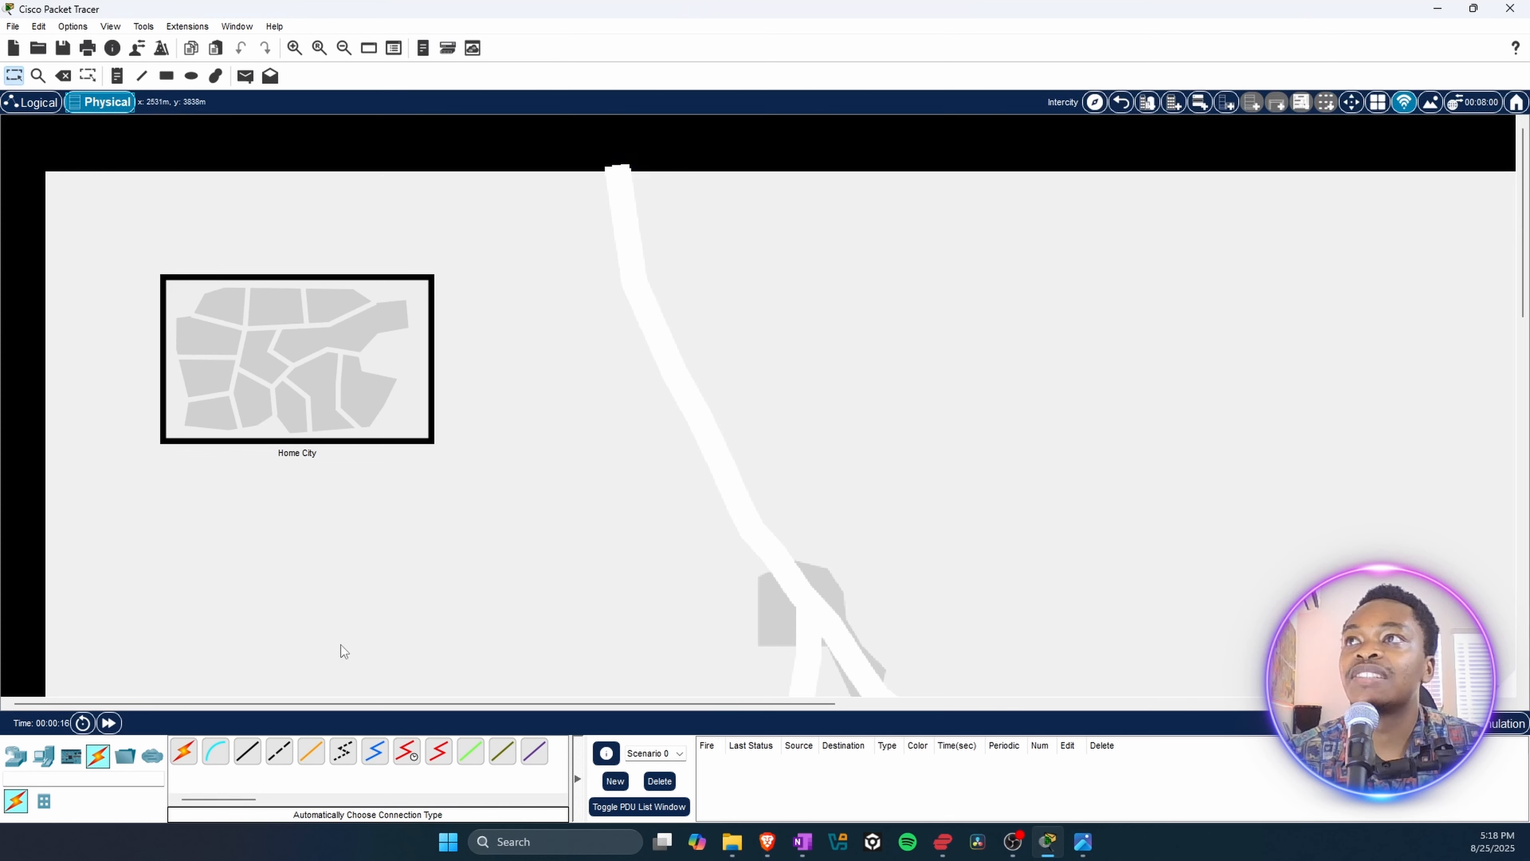
{"action": "scroll", "coordinate": [390, 445], "scroll_direction": "down", "scroll_amount": 2}
{"action": "scroll", "coordinate": [646, 432], "scroll_direction": "up", "scroll_amount": 1}
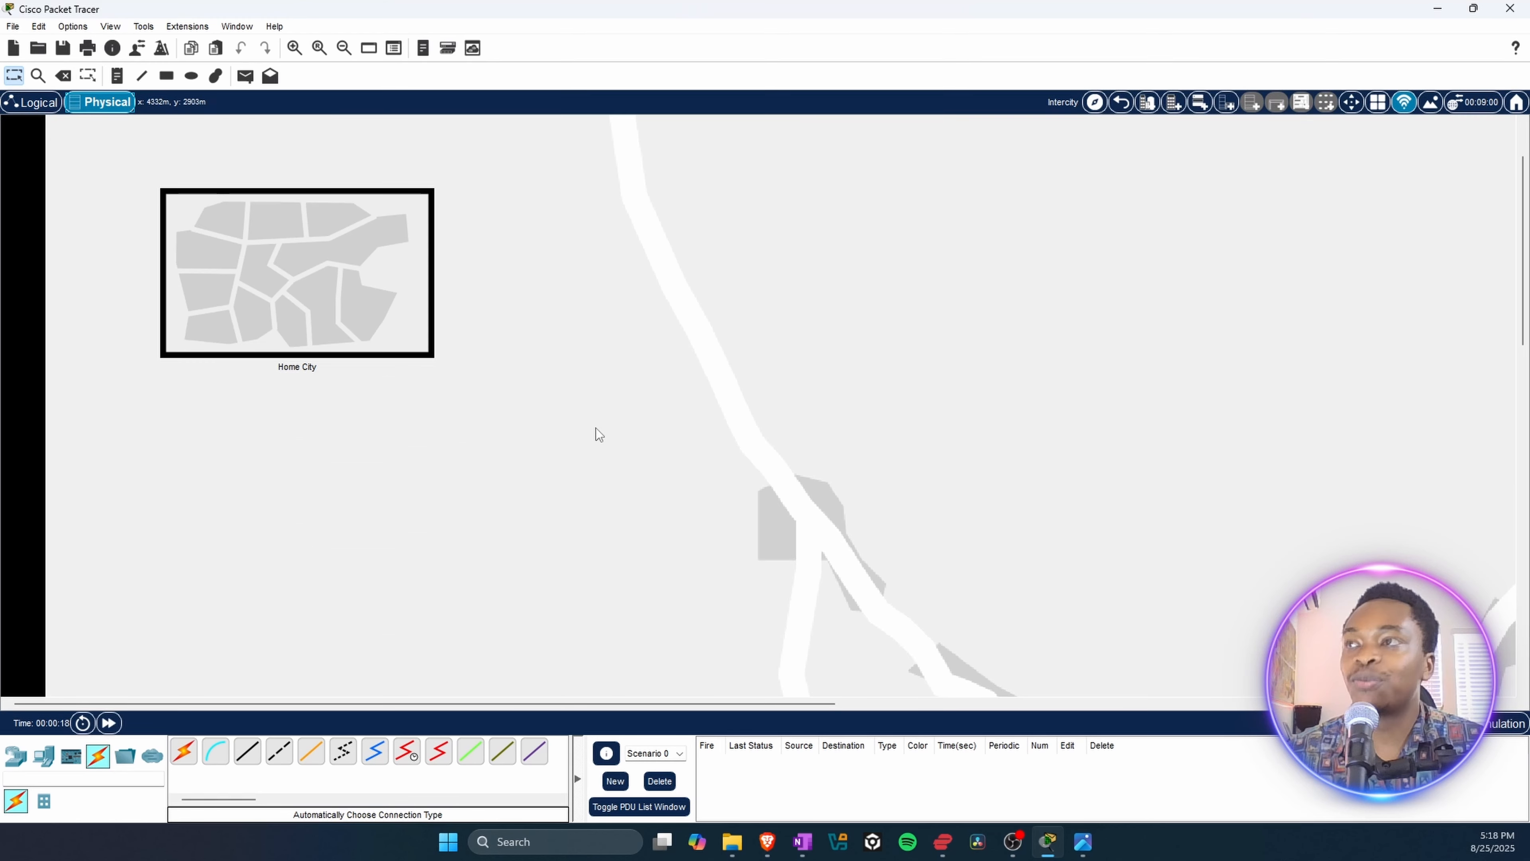
{"action": "scroll", "coordinate": [609, 421], "scroll_direction": "down", "scroll_amount": 3}
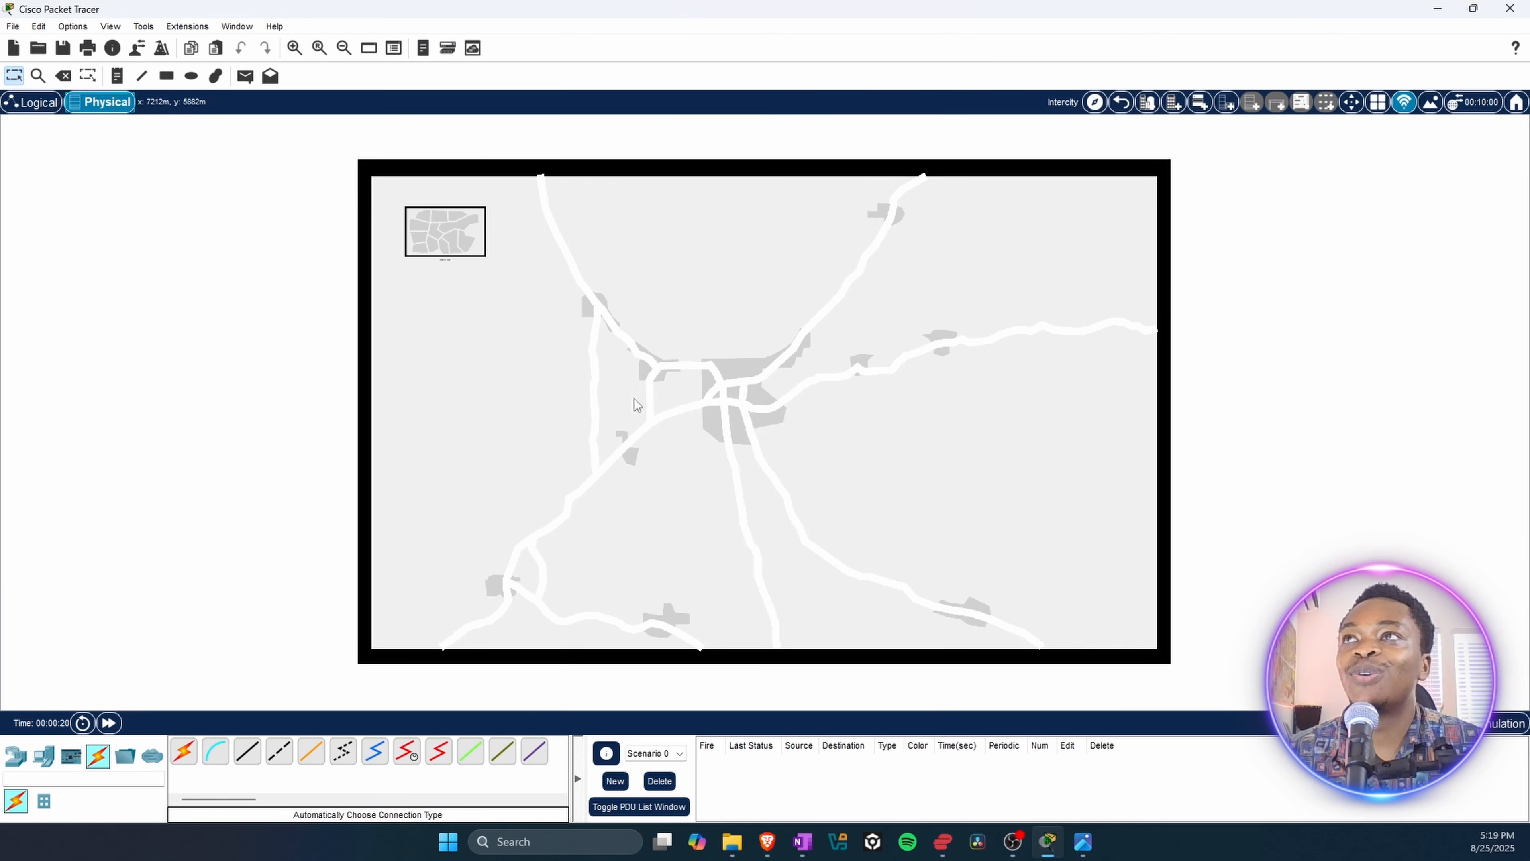
{"action": "scroll", "coordinate": [629, 450], "scroll_direction": "up", "scroll_amount": 1}
{"action": "scroll", "coordinate": [629, 450], "scroll_direction": "down", "scroll_amount": 1}
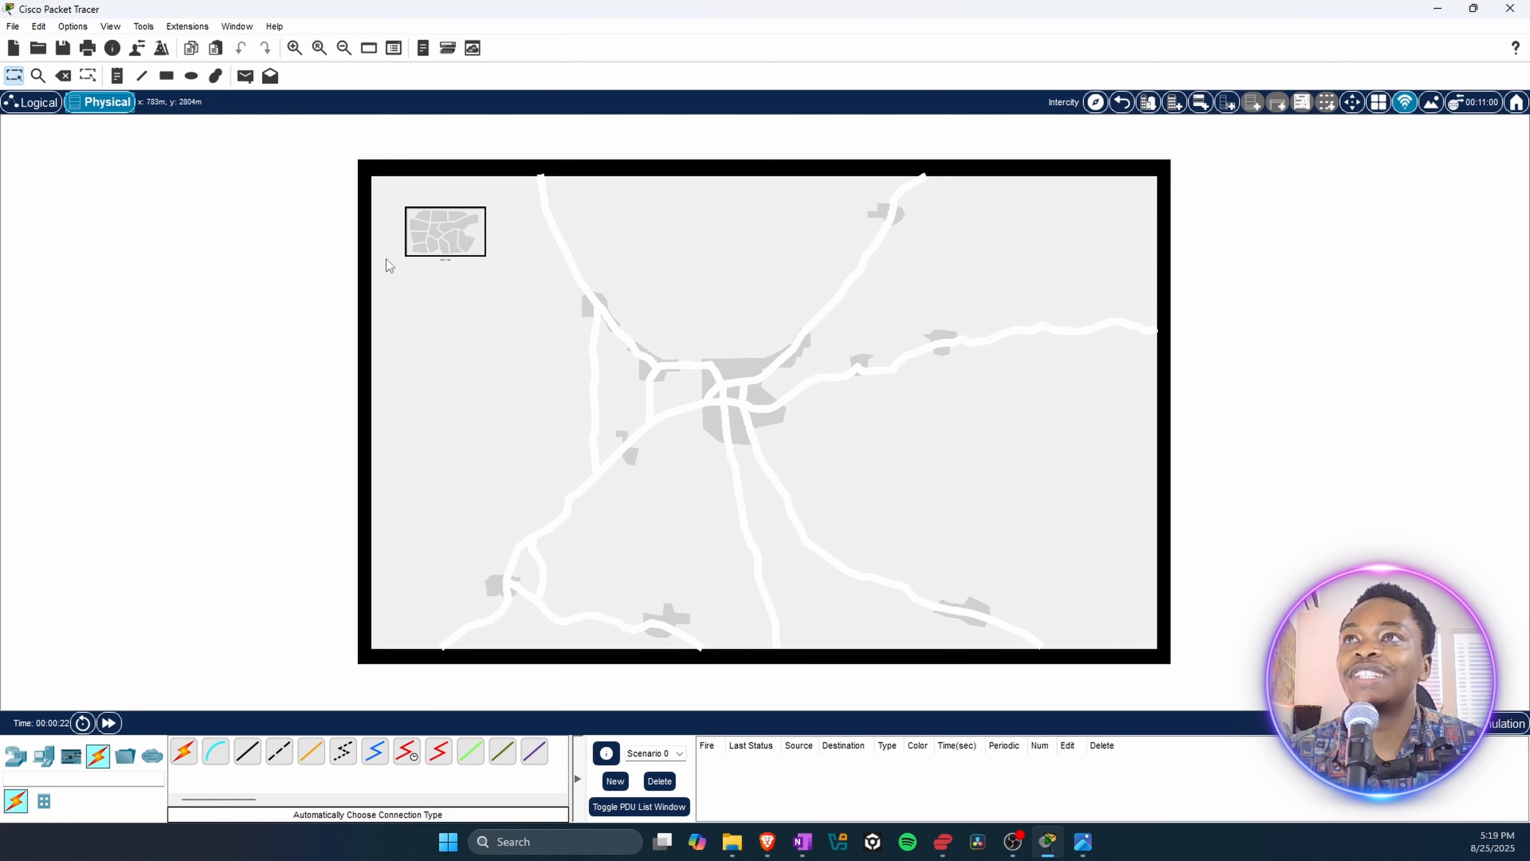
{"action": "scroll", "coordinate": [466, 469], "scroll_direction": "up", "scroll_amount": 2}
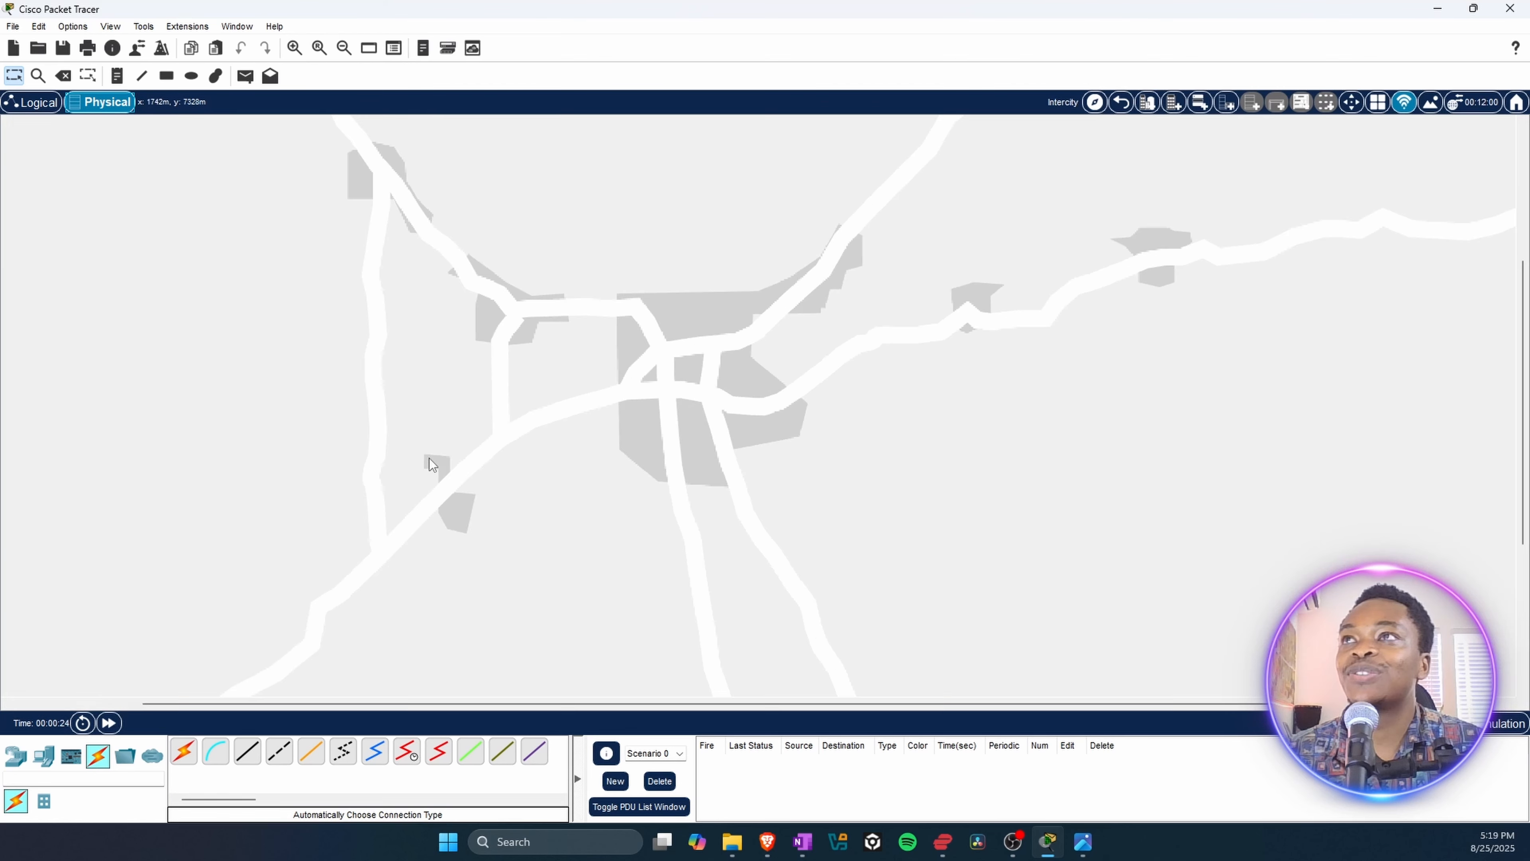
{"action": "scroll", "coordinate": [176, 264], "scroll_direction": "down", "scroll_amount": 2}
{"action": "scroll", "coordinate": [319, 288], "scroll_direction": "up", "scroll_amount": 5}
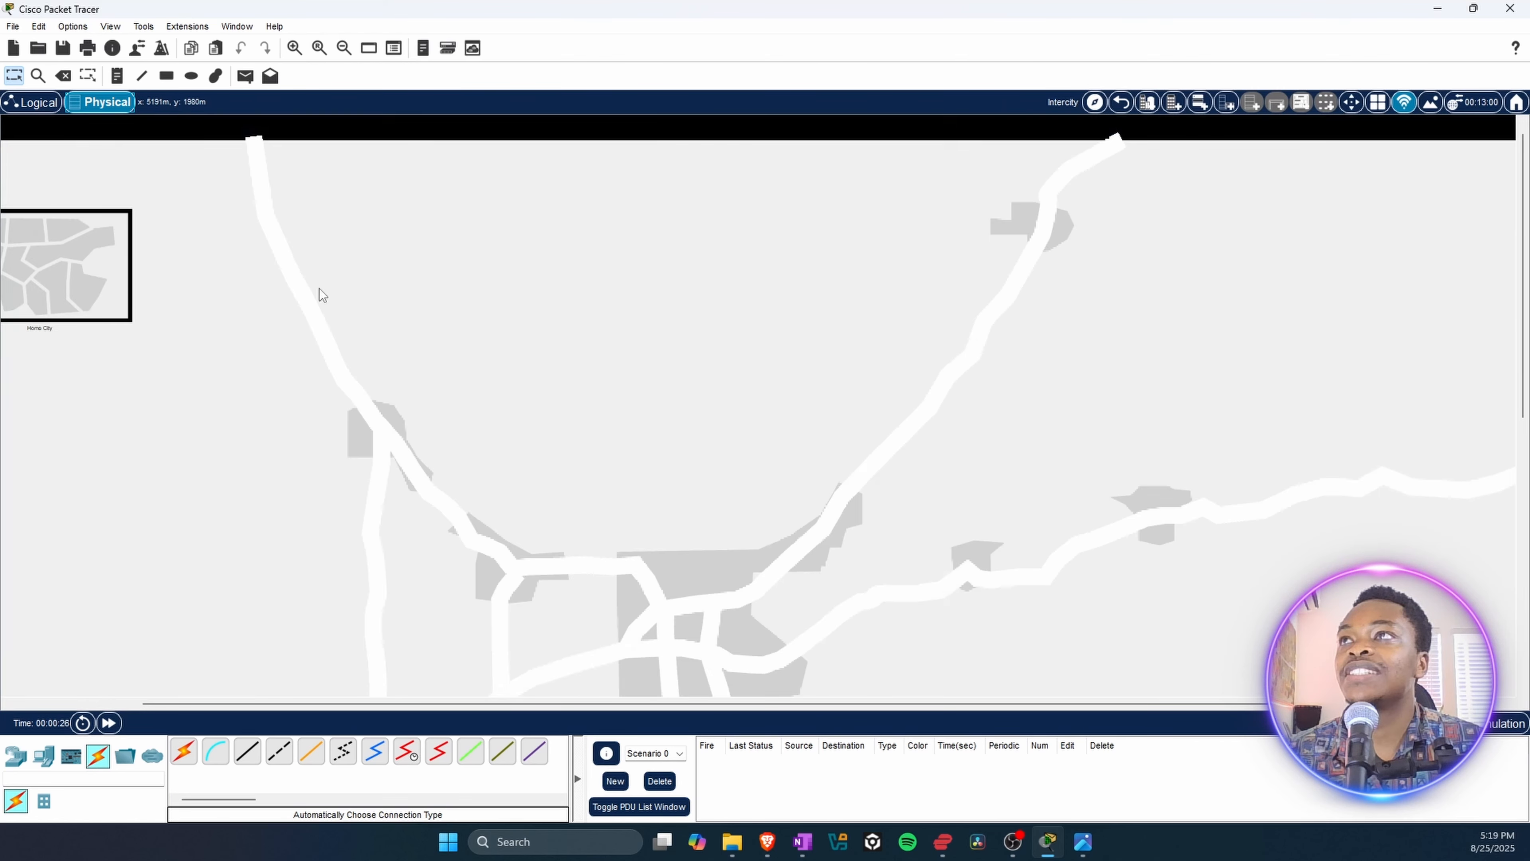
{"action": "scroll", "coordinate": [320, 288], "scroll_direction": "up", "scroll_amount": 1}
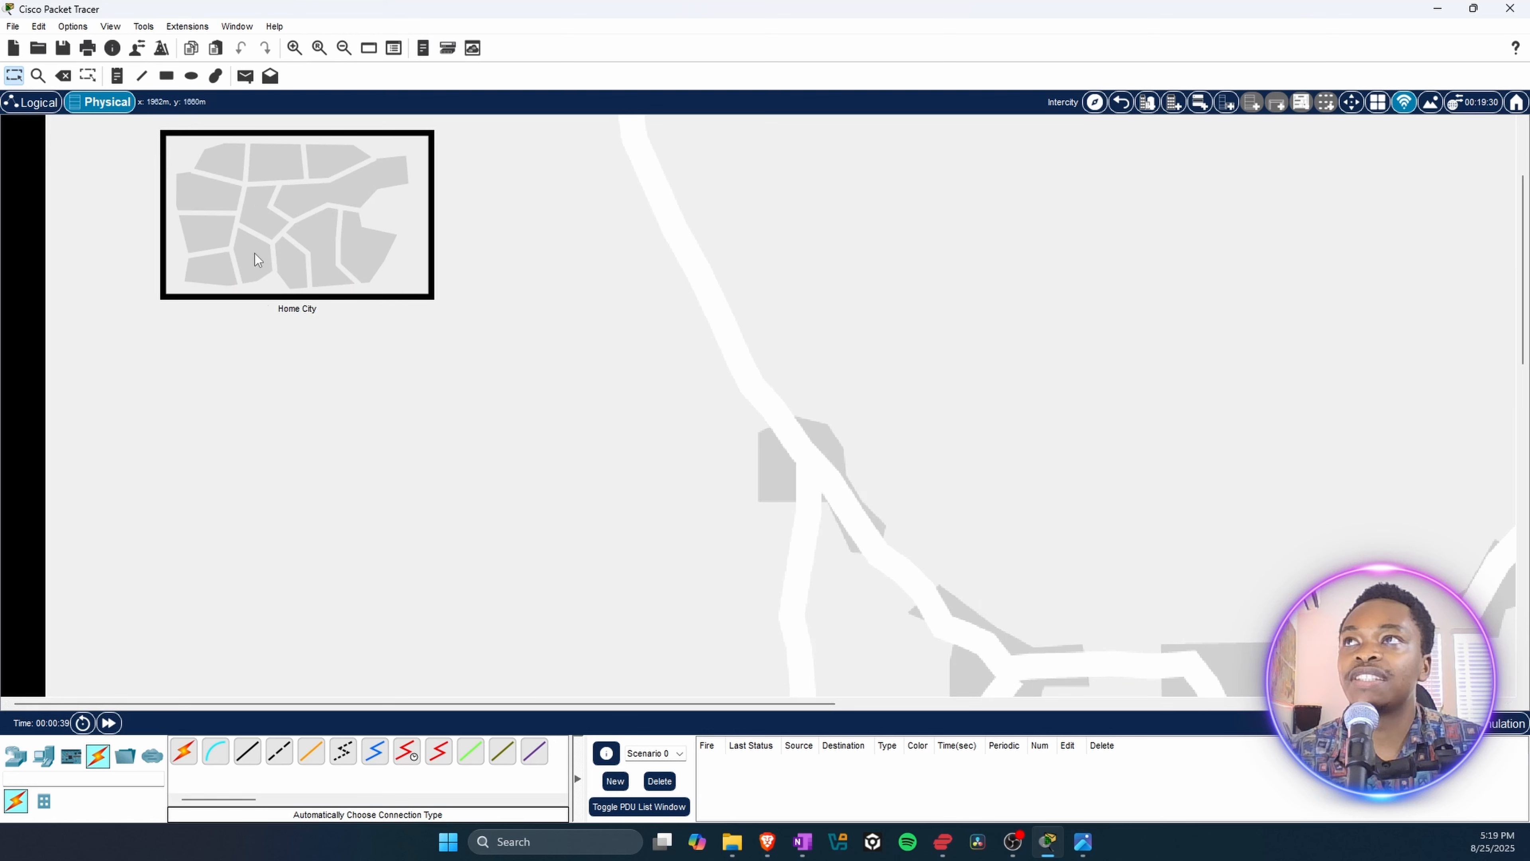
{"action": "left_click", "coordinate": [33, 102]}
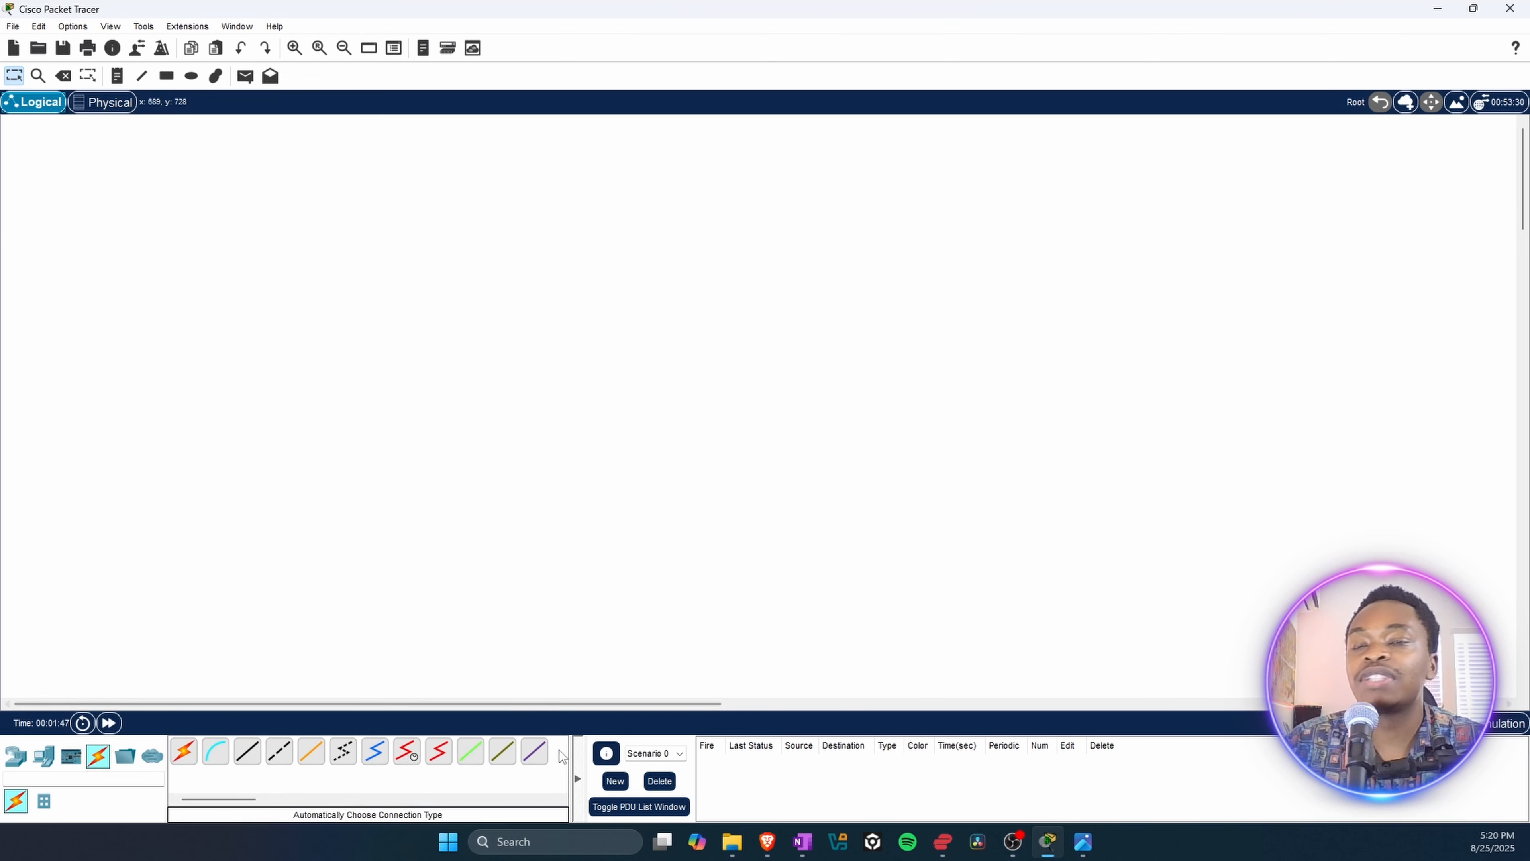
Step: Browse the router and switch models under Network Devices, ending on the routers
{"action": "left_click", "coordinate": [10, 757]}
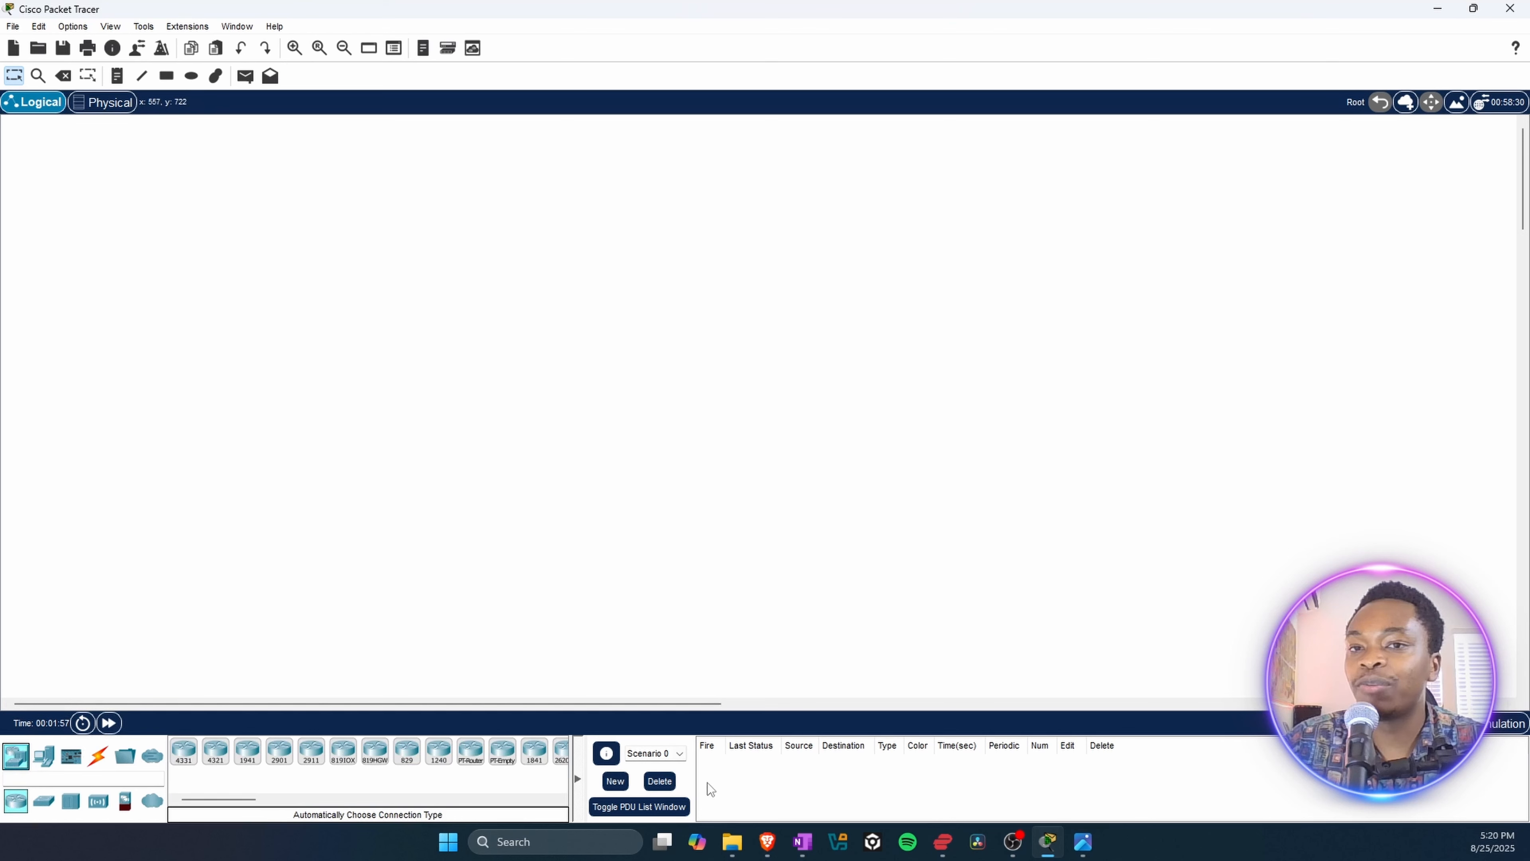
{"action": "left_click", "coordinate": [47, 804]}
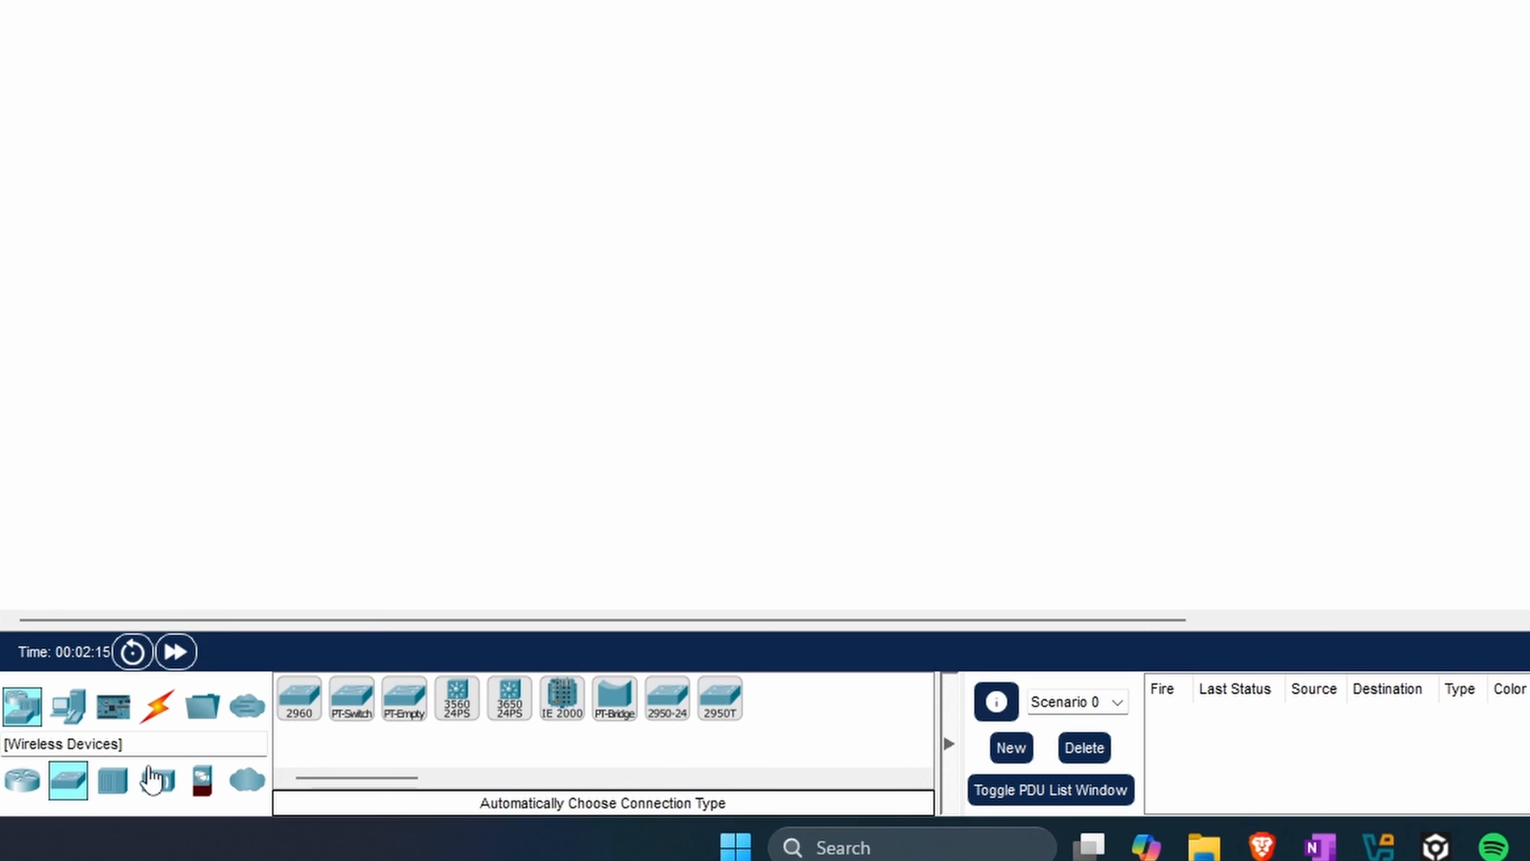
{"action": "left_click", "coordinate": [17, 709]}
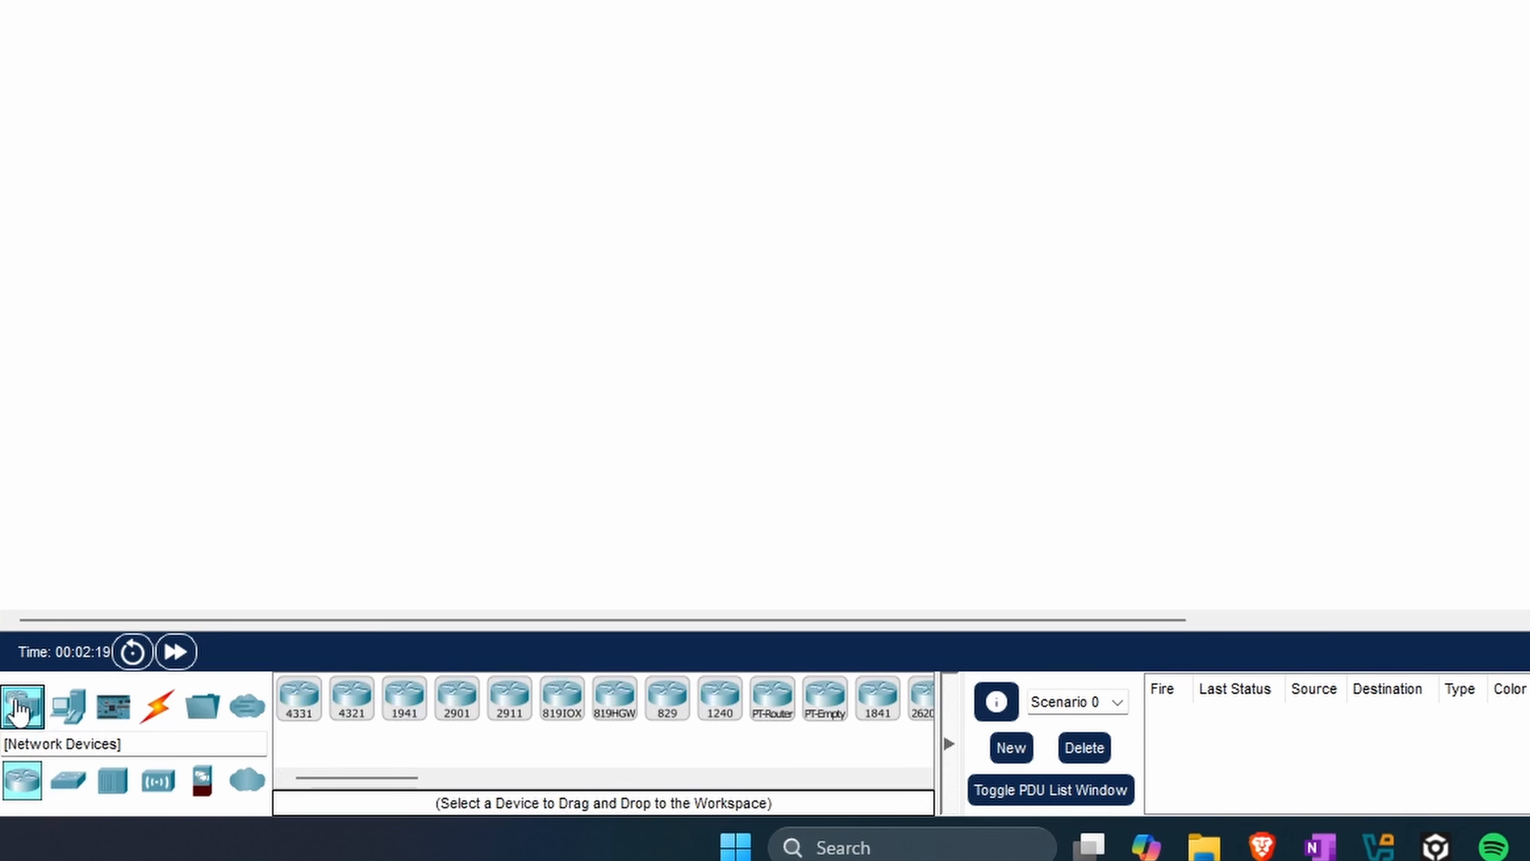
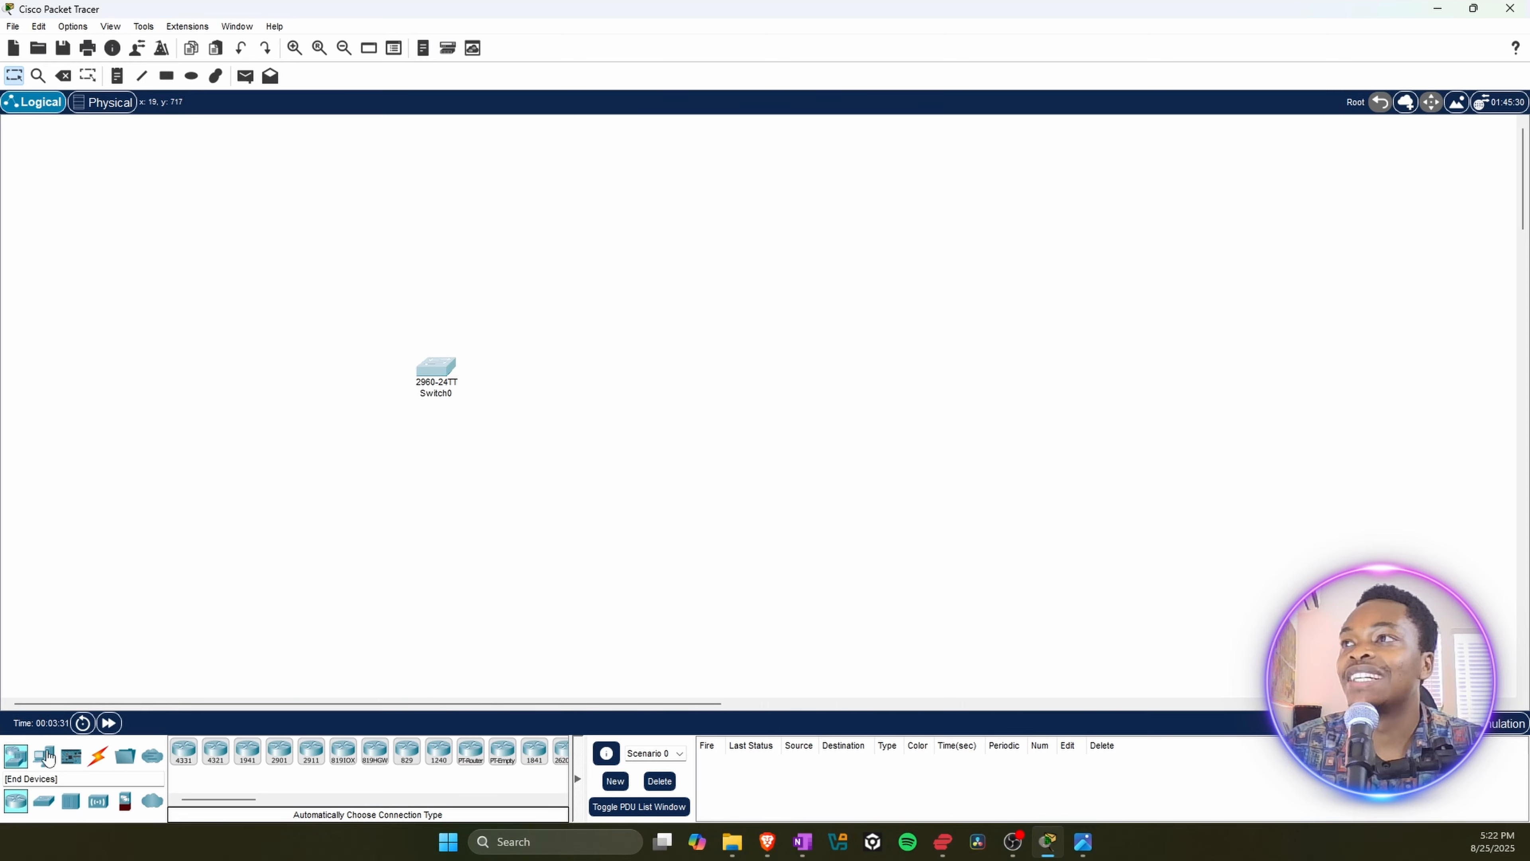
Step: Add a PC, a laptop, a server and a printer from the End Devices around the 2960 switch
{"action": "left_click", "coordinate": [44, 758]}
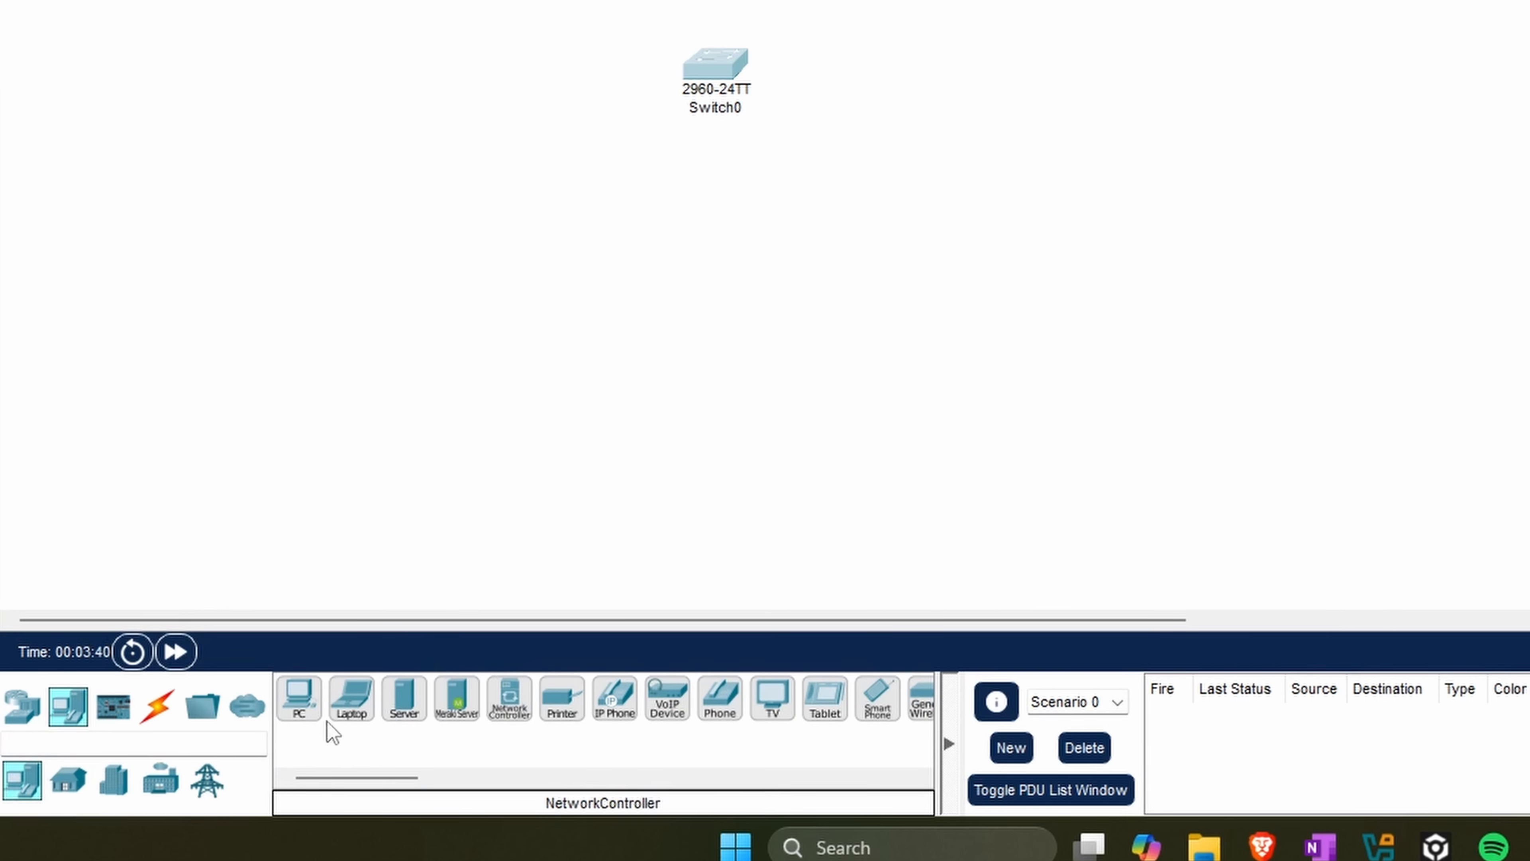
{"action": "left_click_drag", "start_coordinate": [300, 719], "coordinate": [382, 17]}
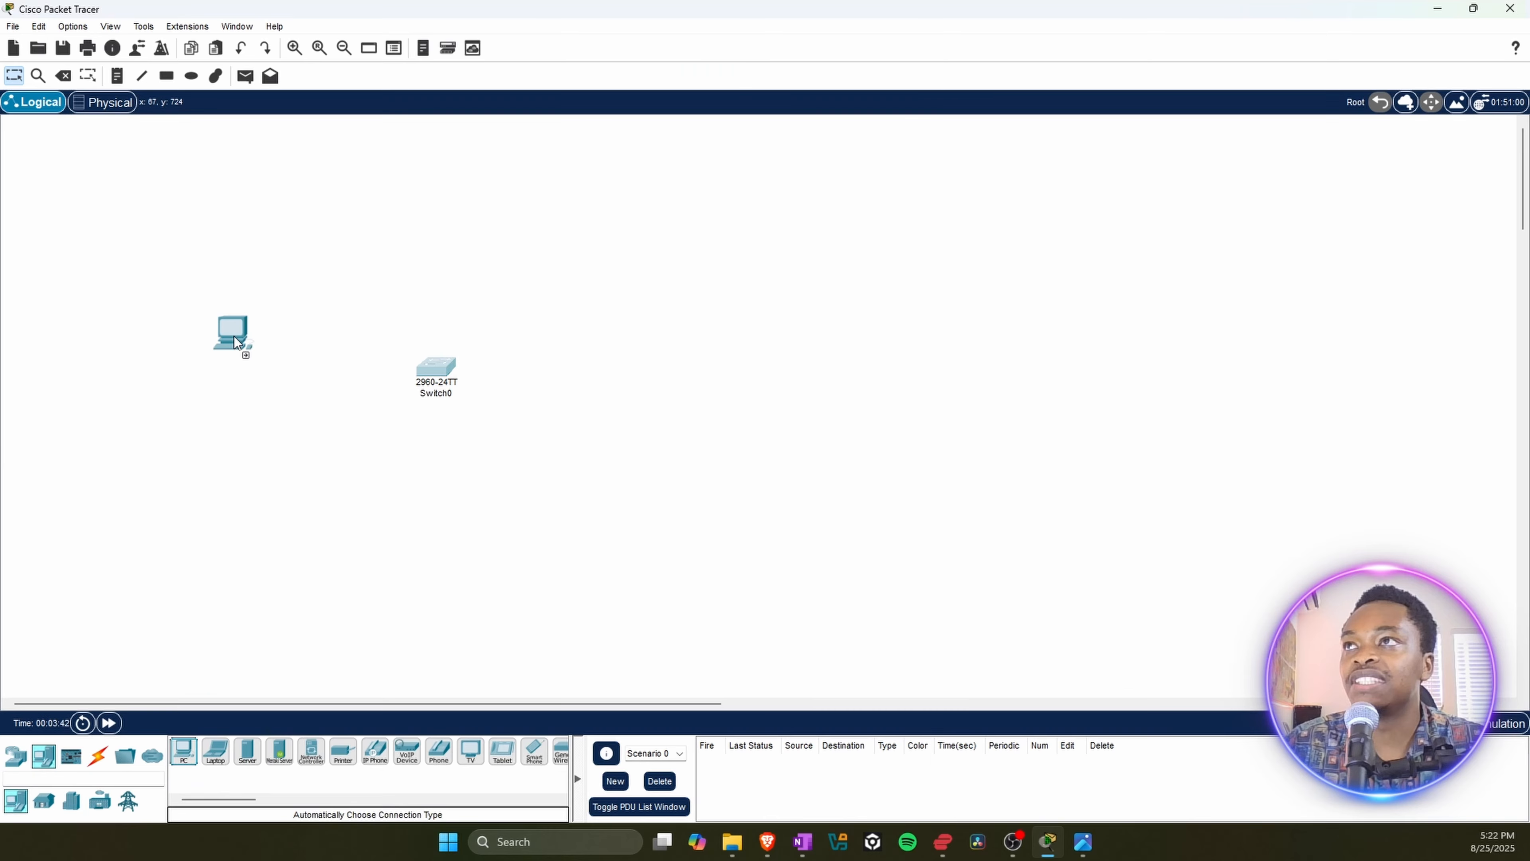
{"action": "left_click_drag", "start_coordinate": [235, 342], "coordinate": [265, 307]}
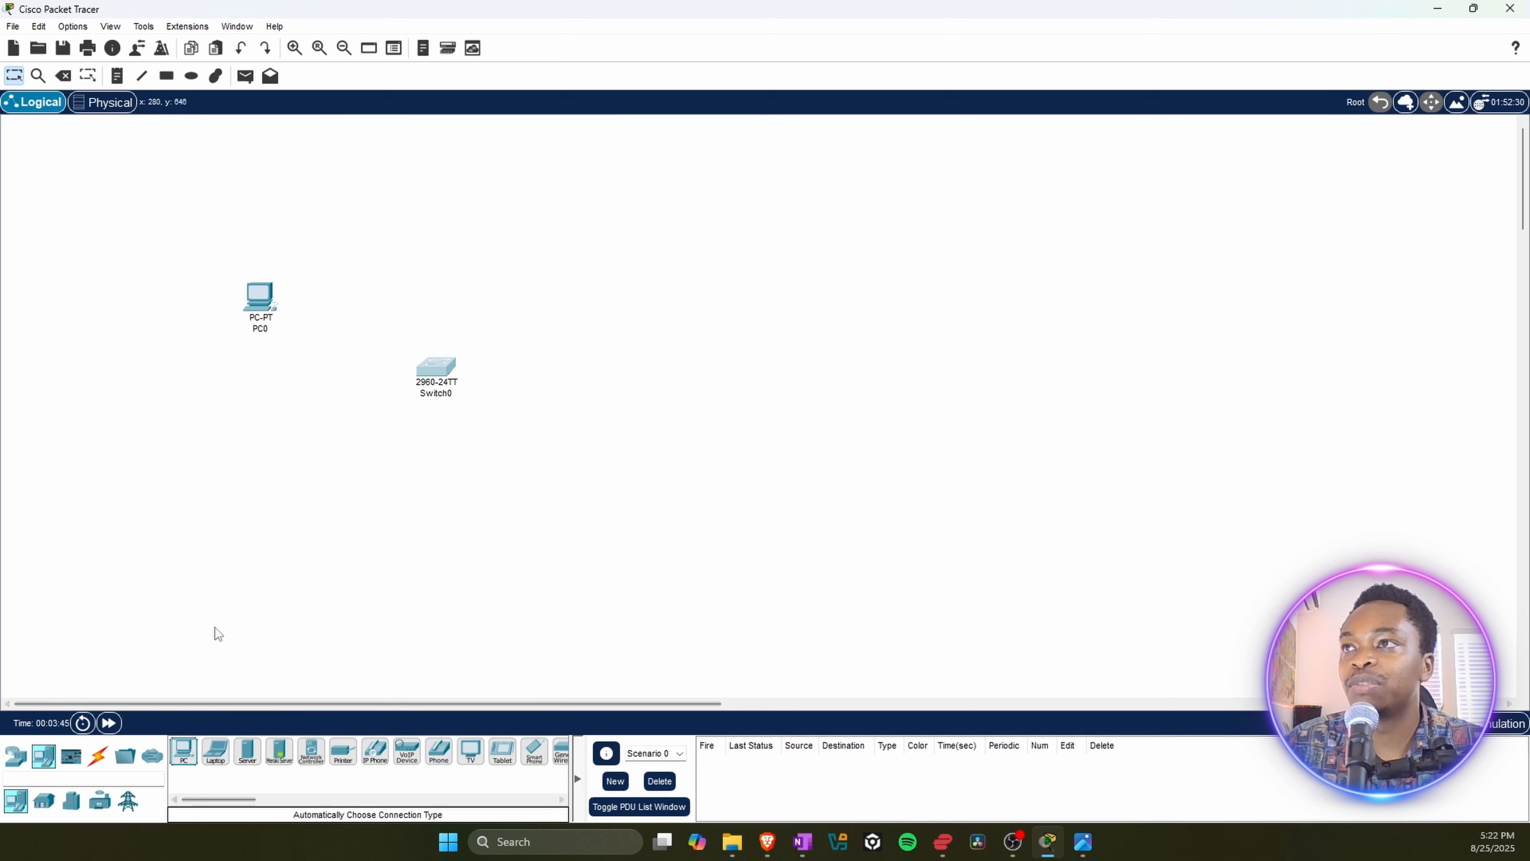
{"action": "left_click_drag", "start_coordinate": [207, 770], "coordinate": [204, 532]}
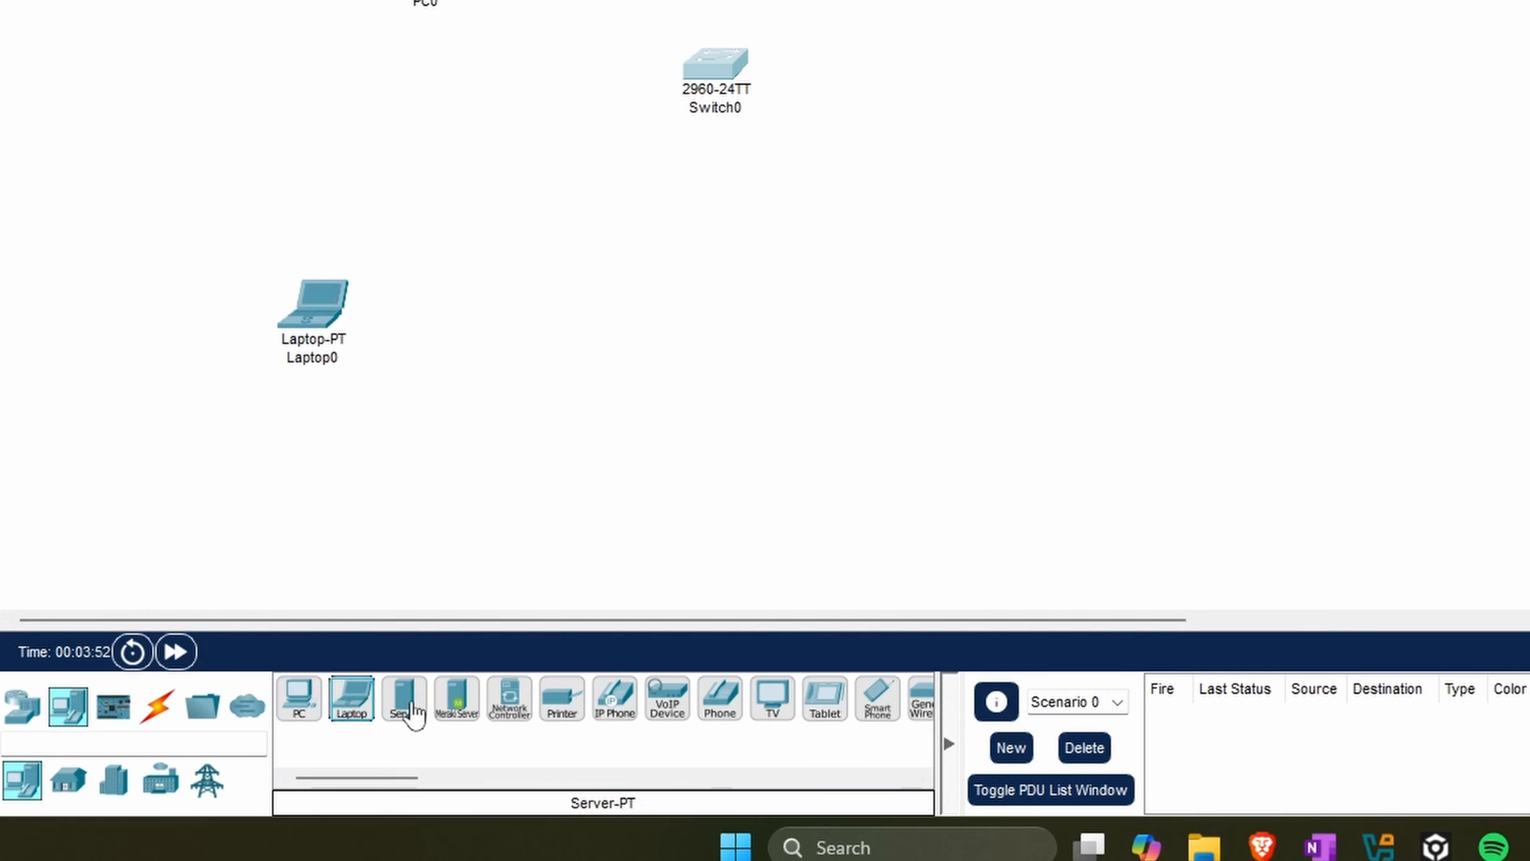
{"action": "left_click_drag", "start_coordinate": [403, 718], "coordinate": [508, 398]}
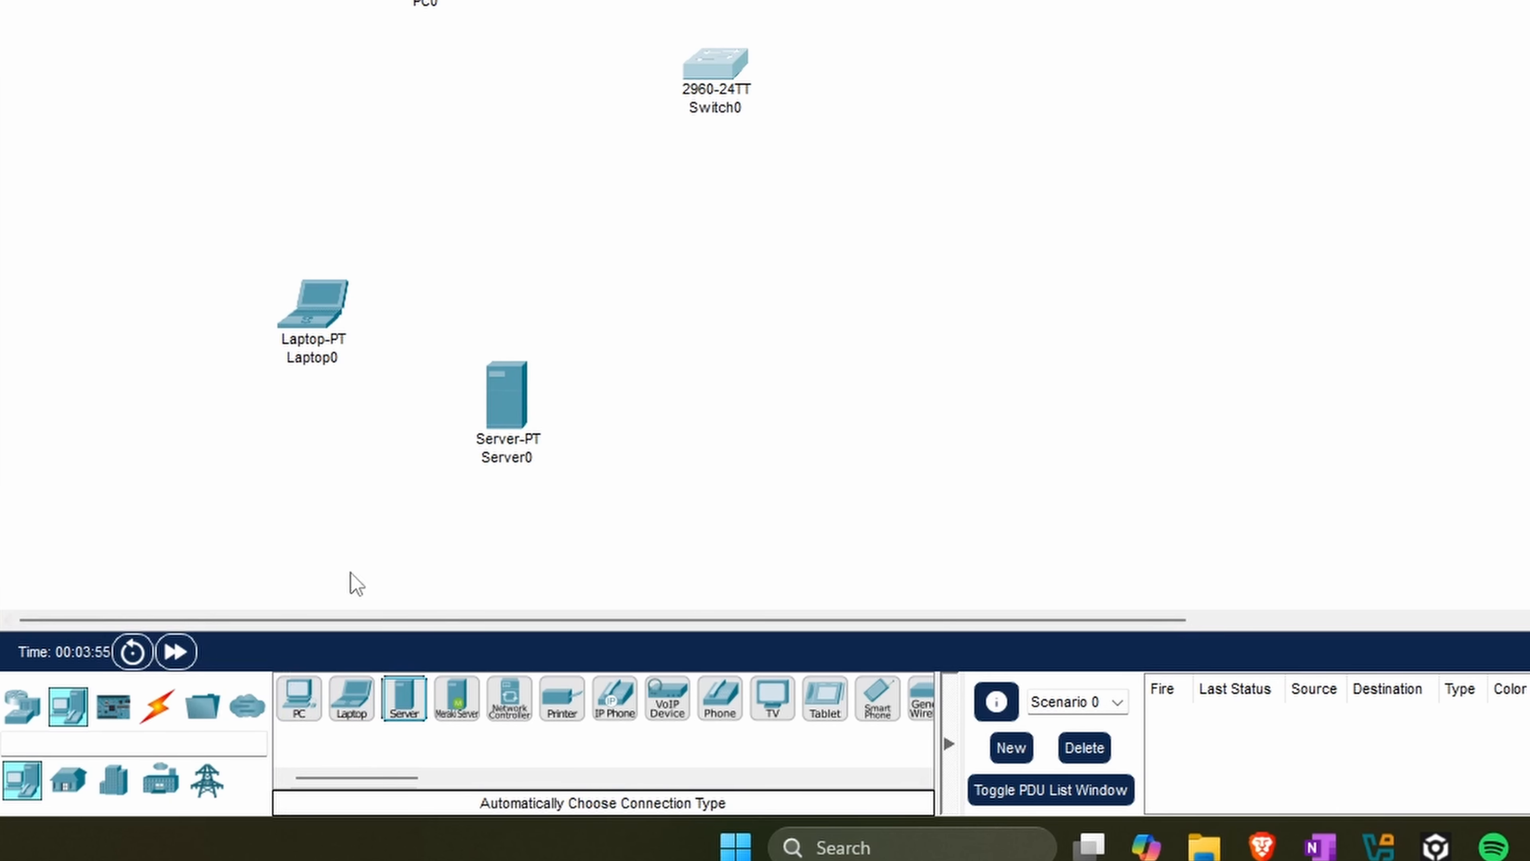
{"action": "left_click_drag", "start_coordinate": [559, 702], "coordinate": [782, 477]}
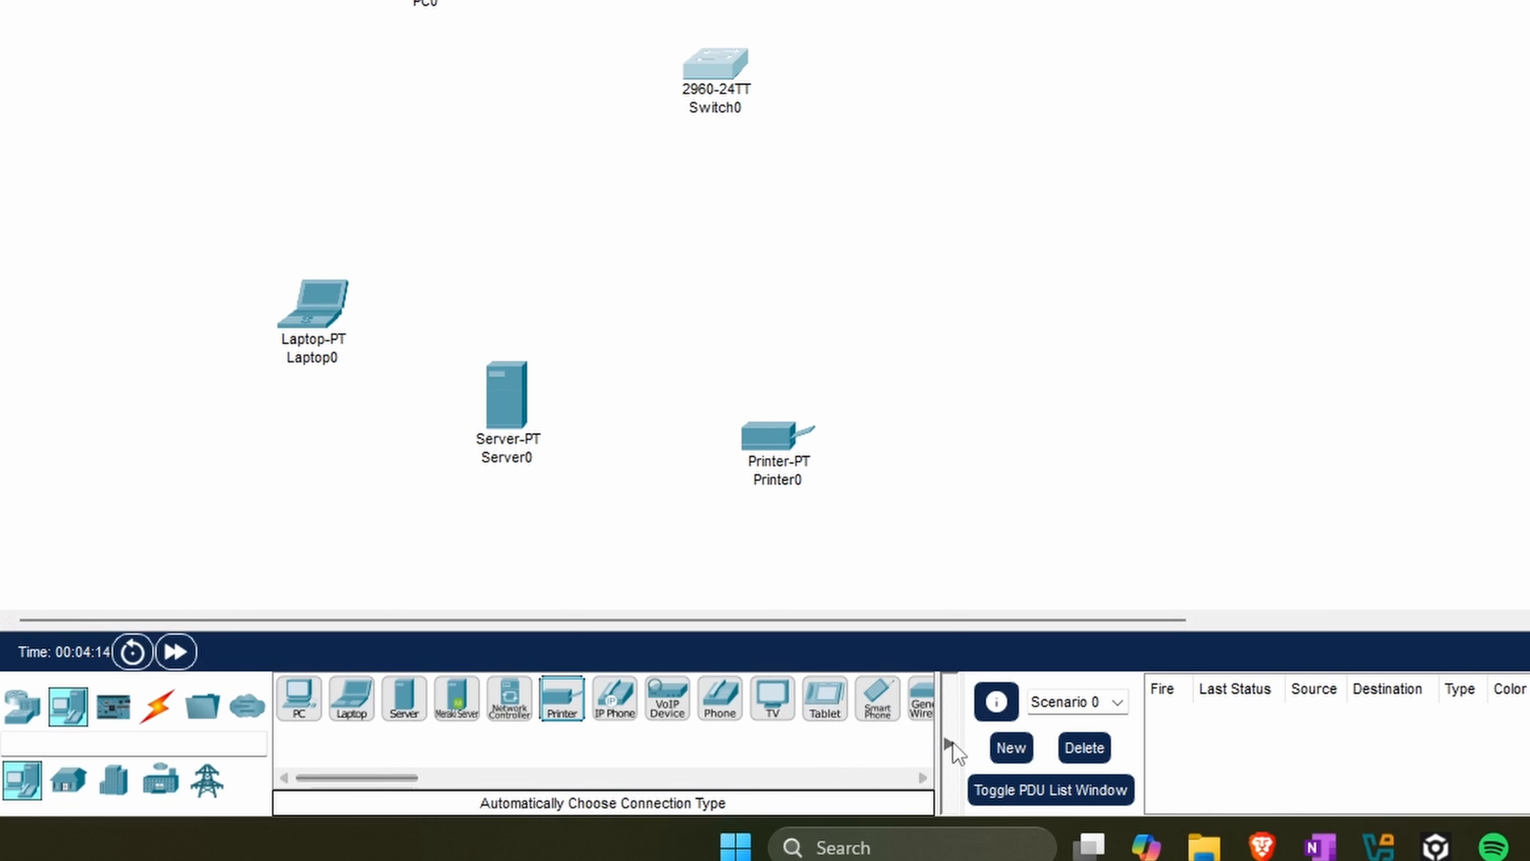
Step: Look through the remaining device models in the End Devices list
{"action": "left_click", "coordinate": [922, 778]}
{"action": "left_click", "coordinate": [922, 779]}
{"action": "left_click", "coordinate": [923, 778]}
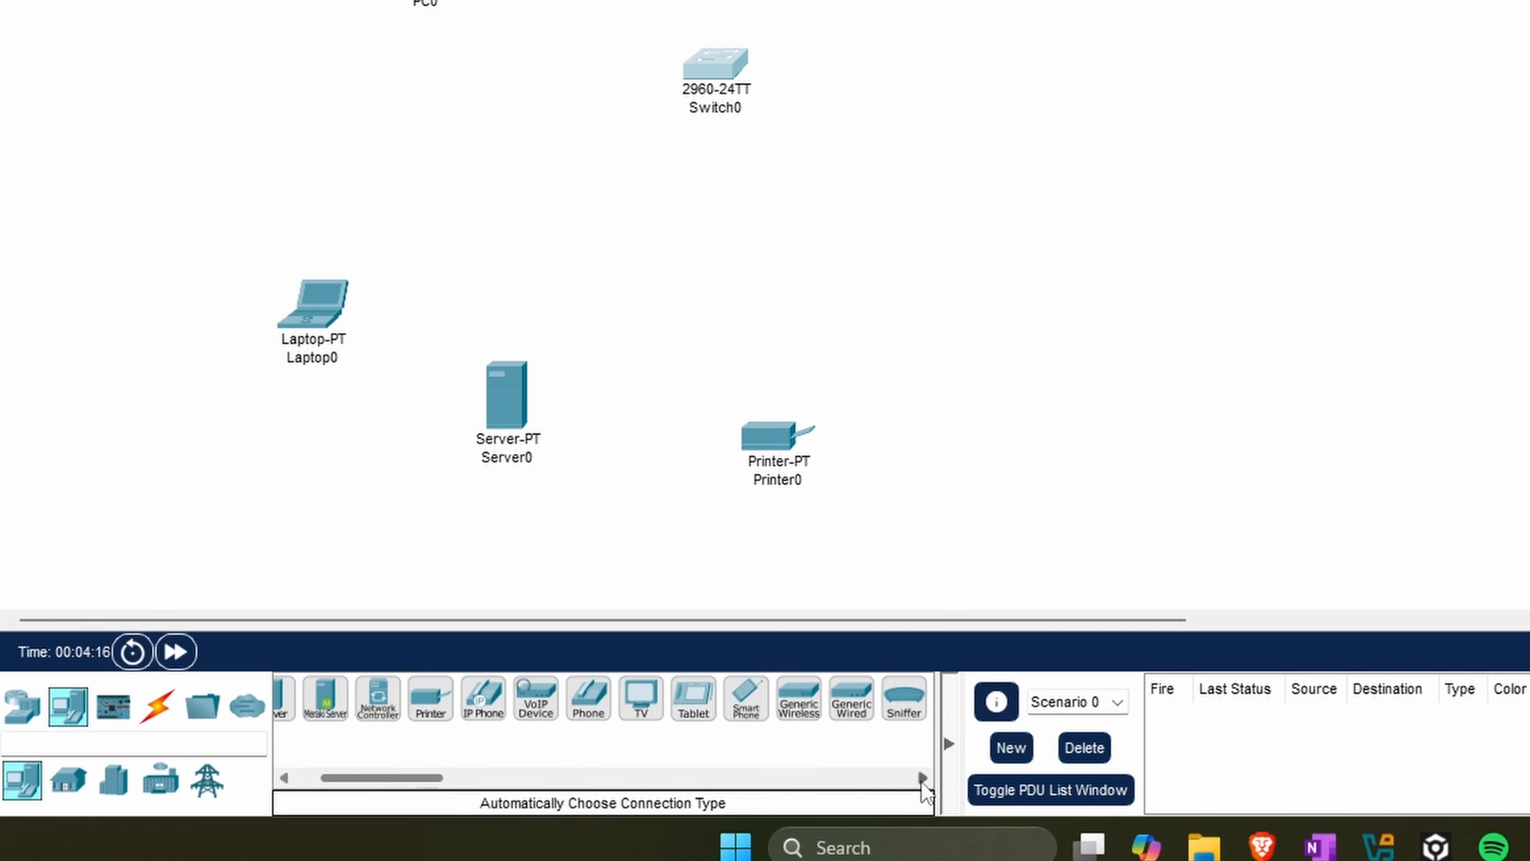
{"action": "left_click", "coordinate": [922, 778]}
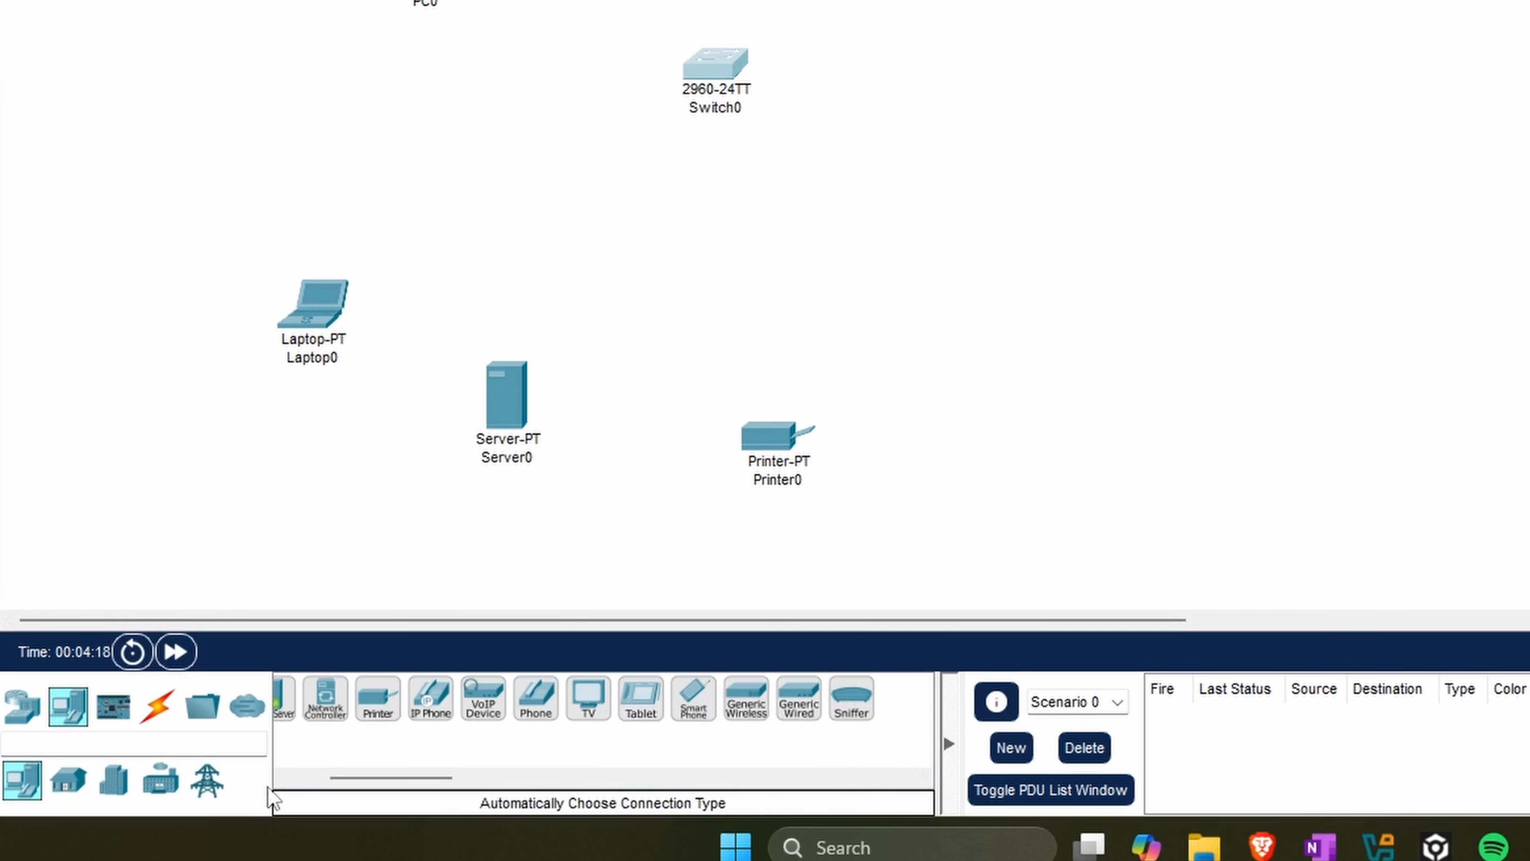
{"action": "left_click", "coordinate": [280, 779]}
{"action": "left_click", "coordinate": [280, 778]}
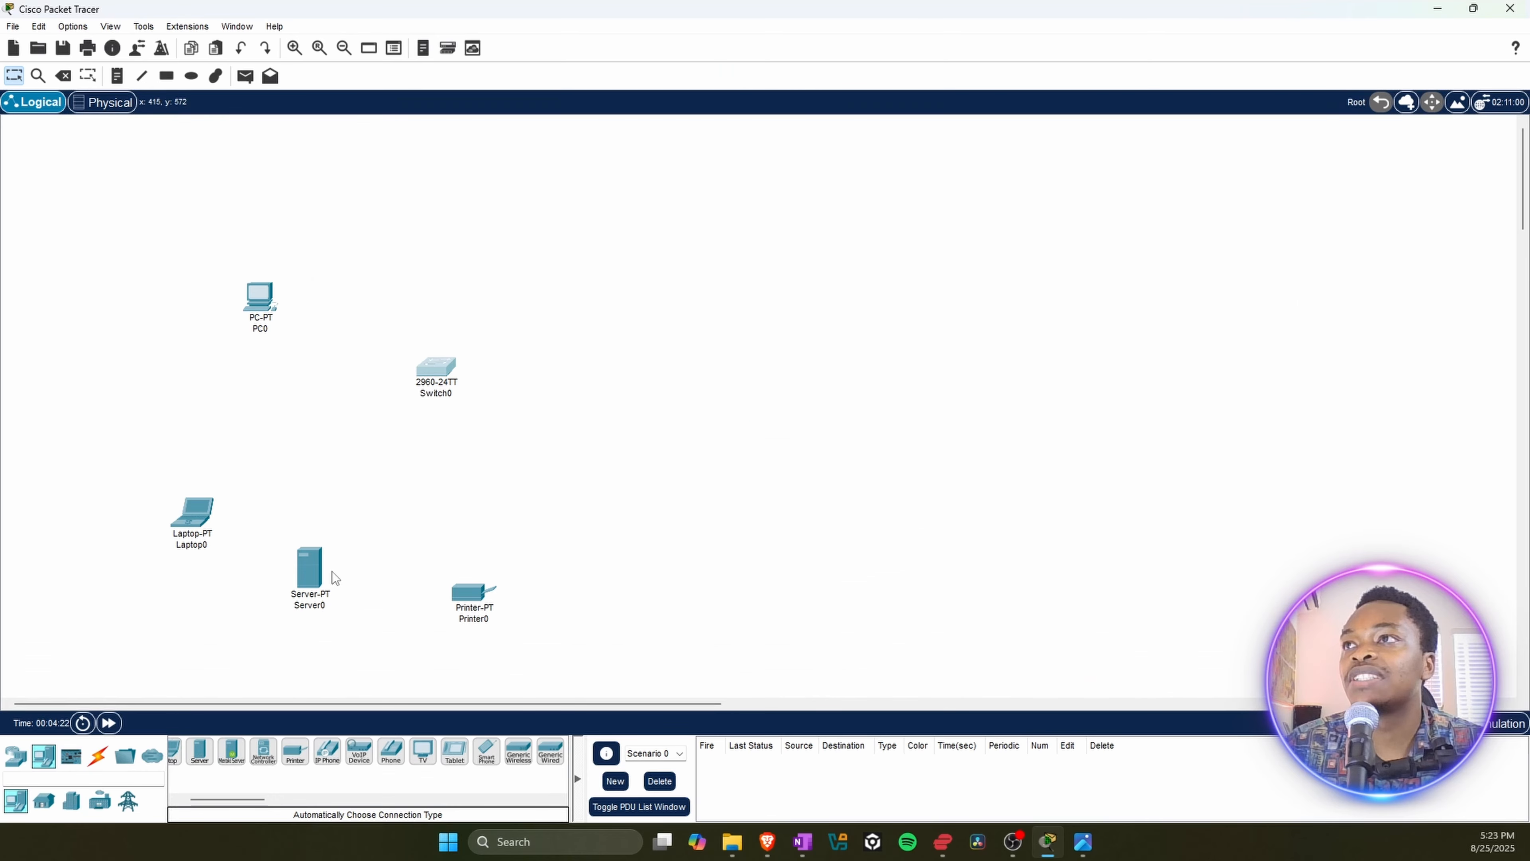
Step: Delete the server and the laptop from the workspace, confirming each removal
{"action": "left_click", "coordinate": [507, 396]}
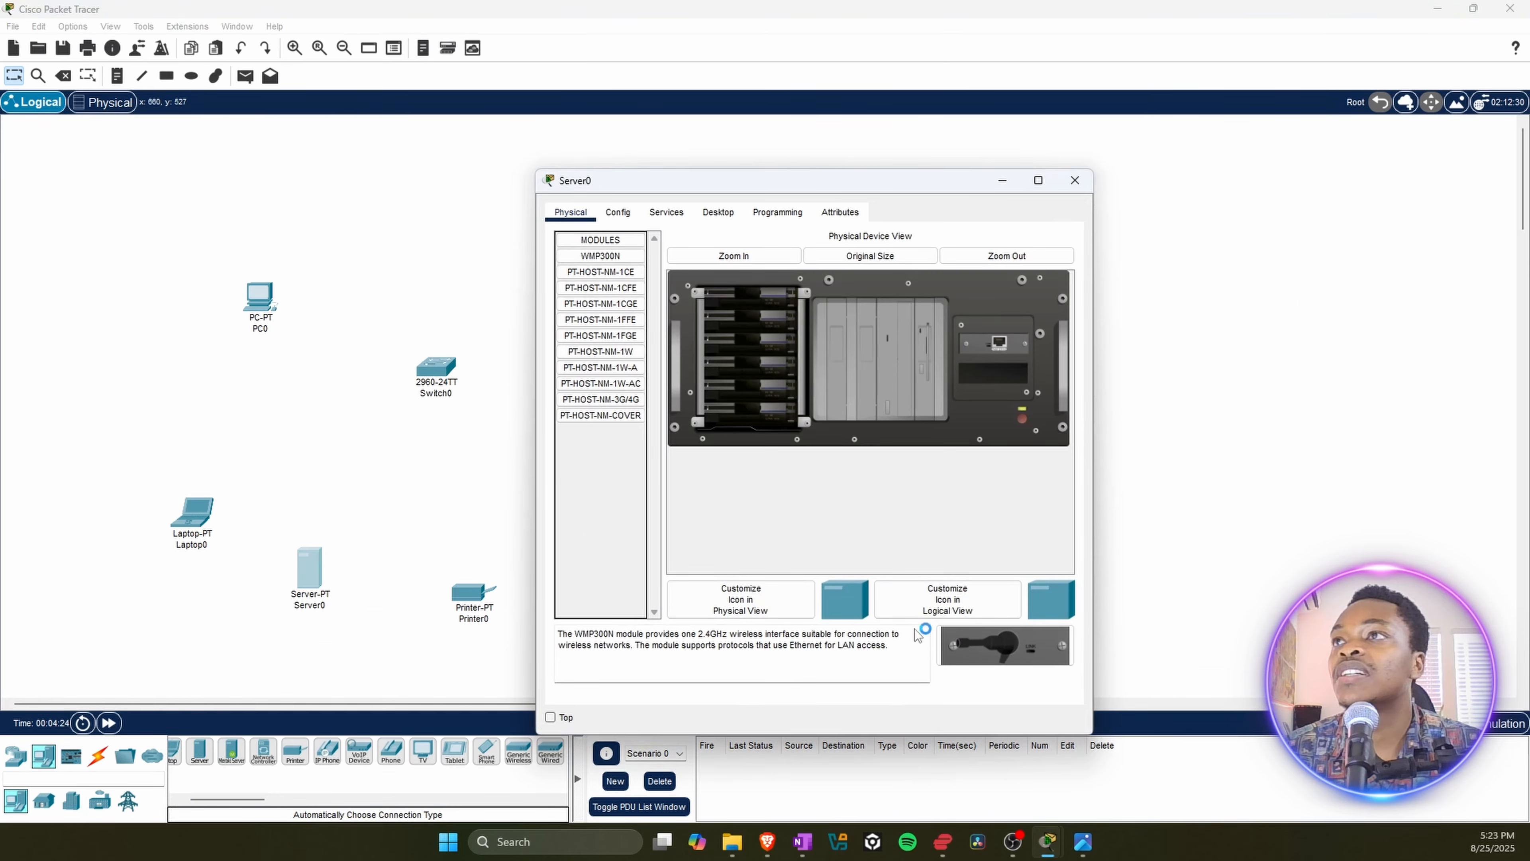
{"action": "left_click", "coordinate": [1075, 180]}
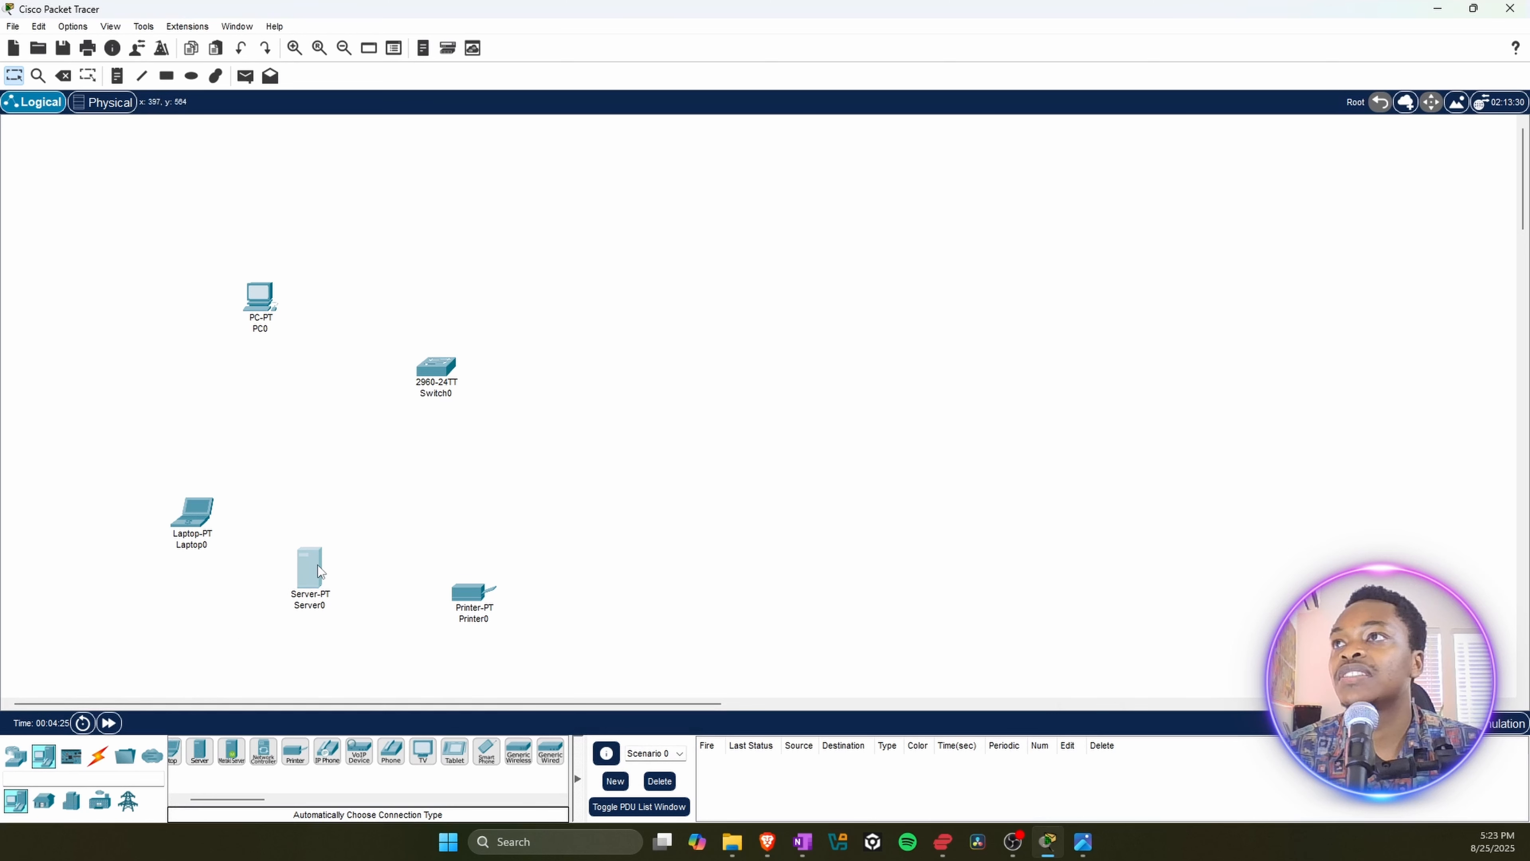
{"action": "key", "text": "Delete"}
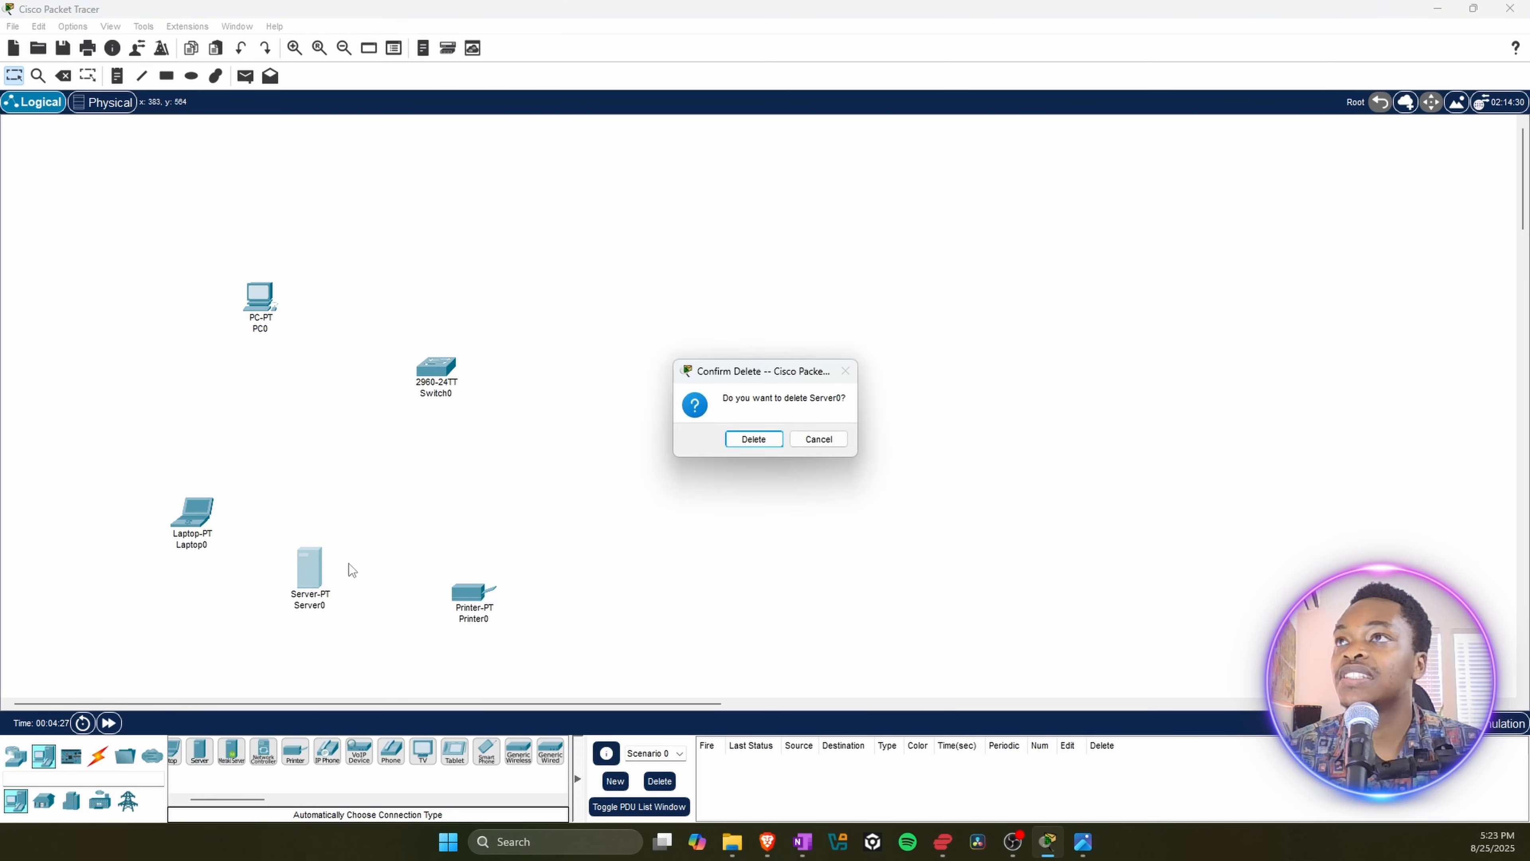
{"action": "left_click", "coordinate": [747, 438]}
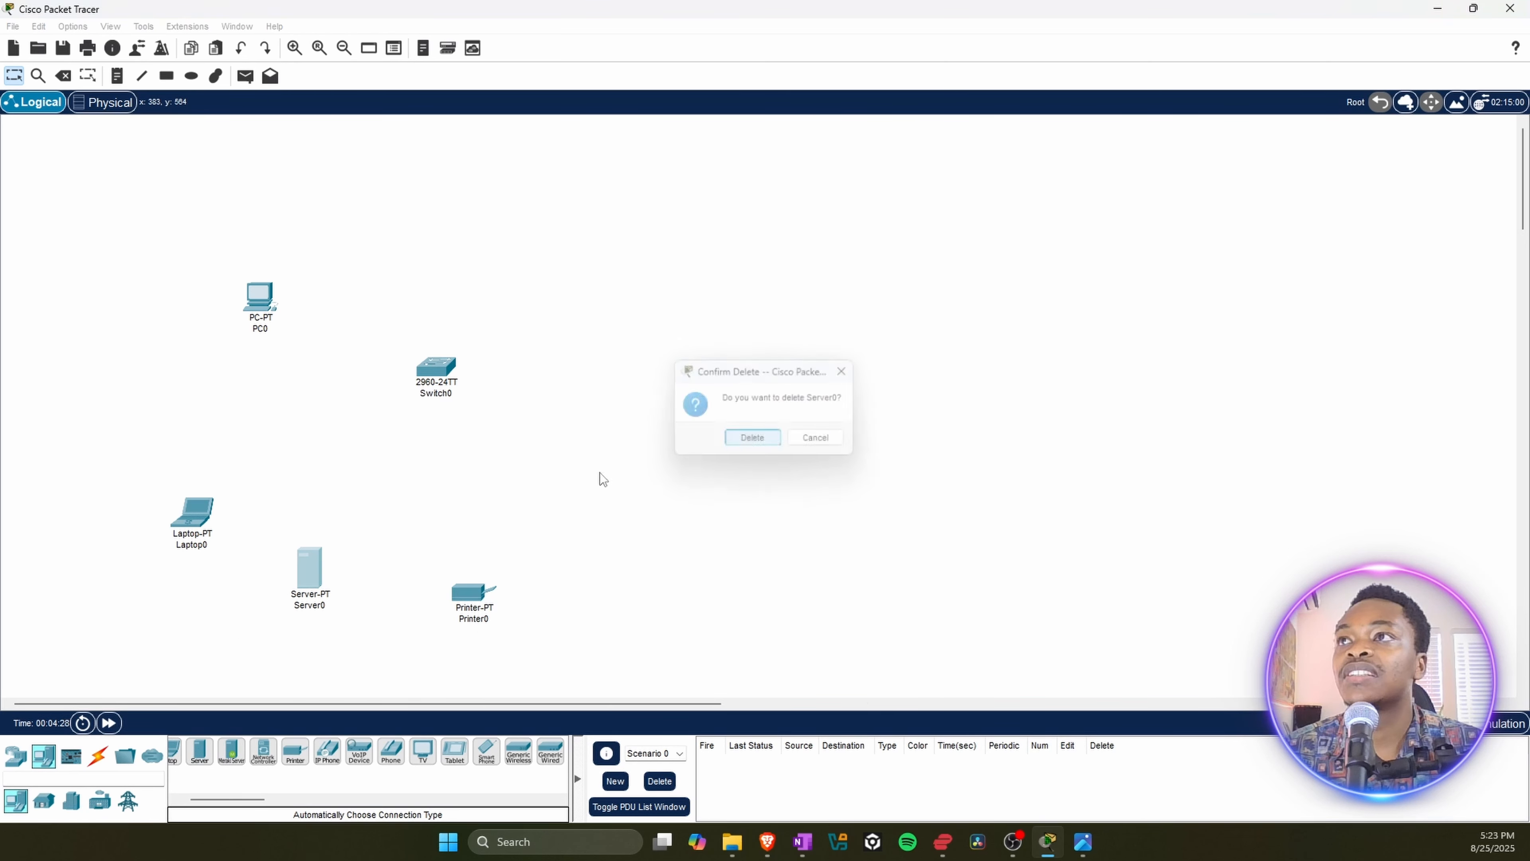
{"action": "left_click", "coordinate": [195, 516]}
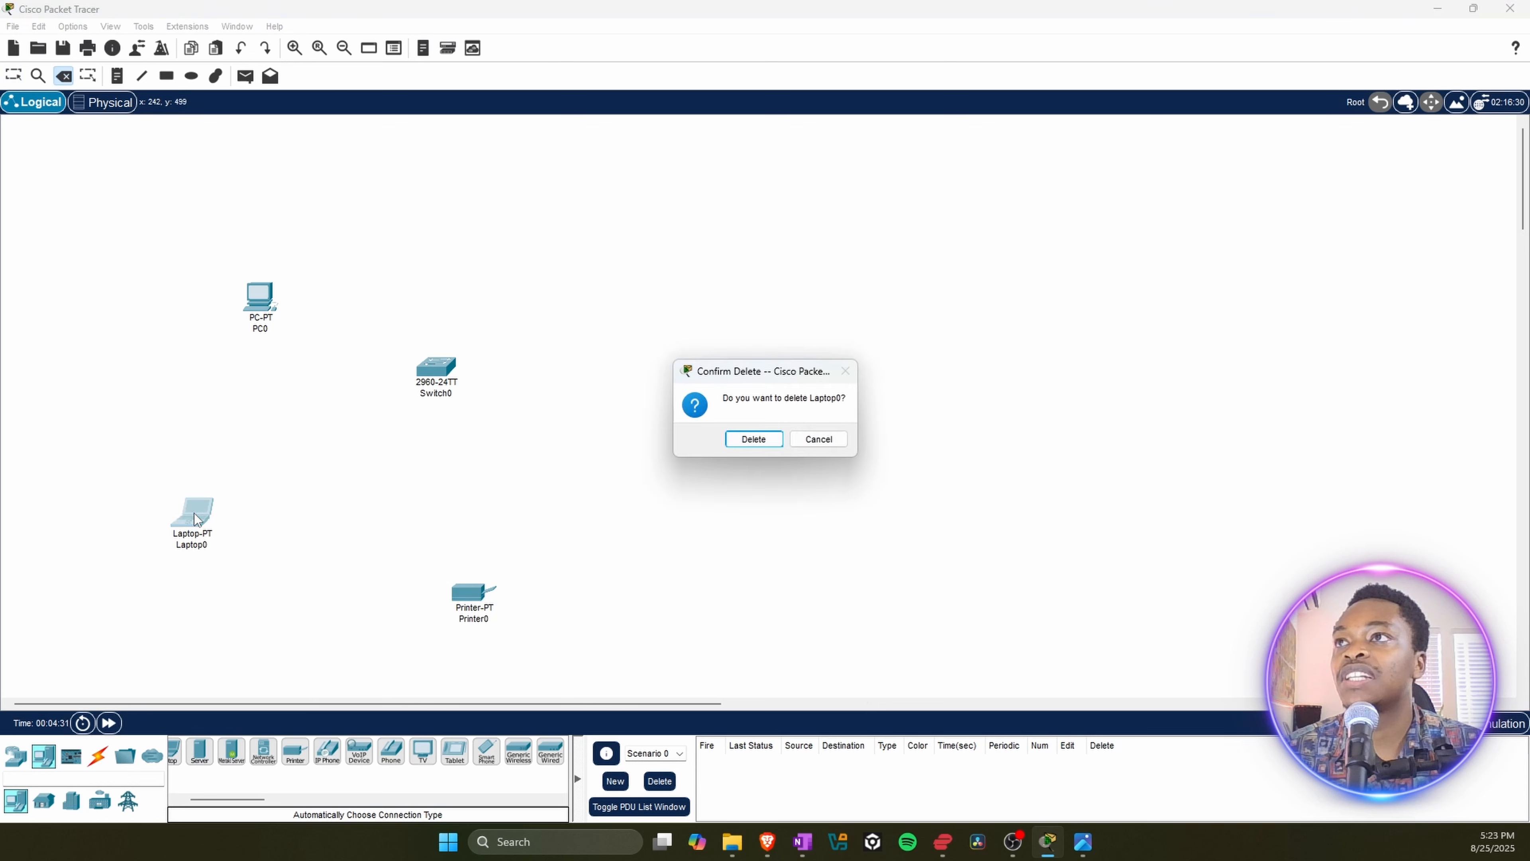
{"action": "left_click", "coordinate": [730, 441]}
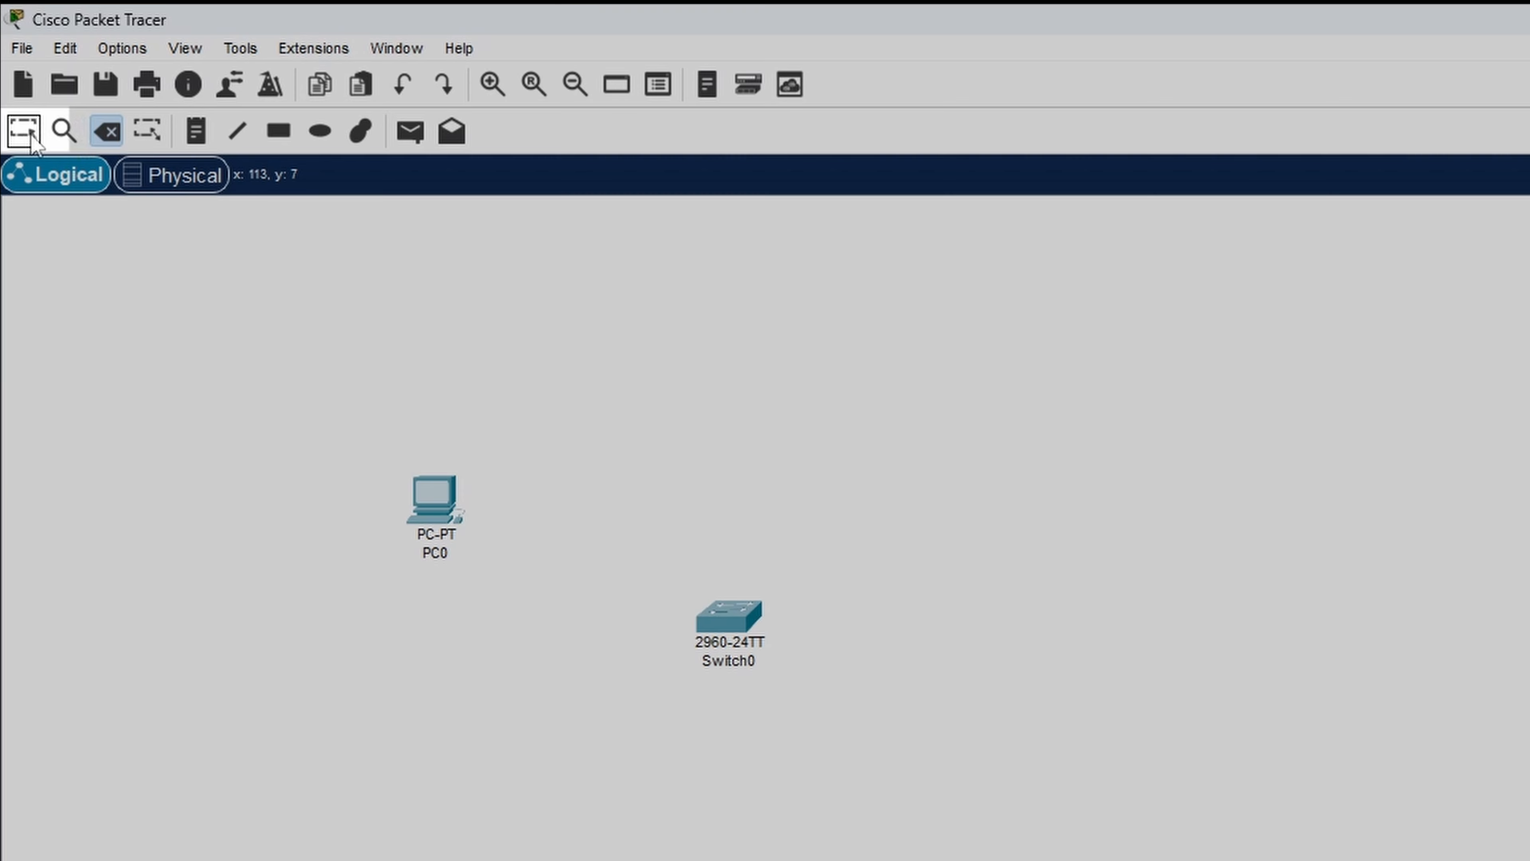
Step: Return to the Select tool, move the printer below the PC, and add a second PC between them
{"action": "left_click", "coordinate": [13, 75]}
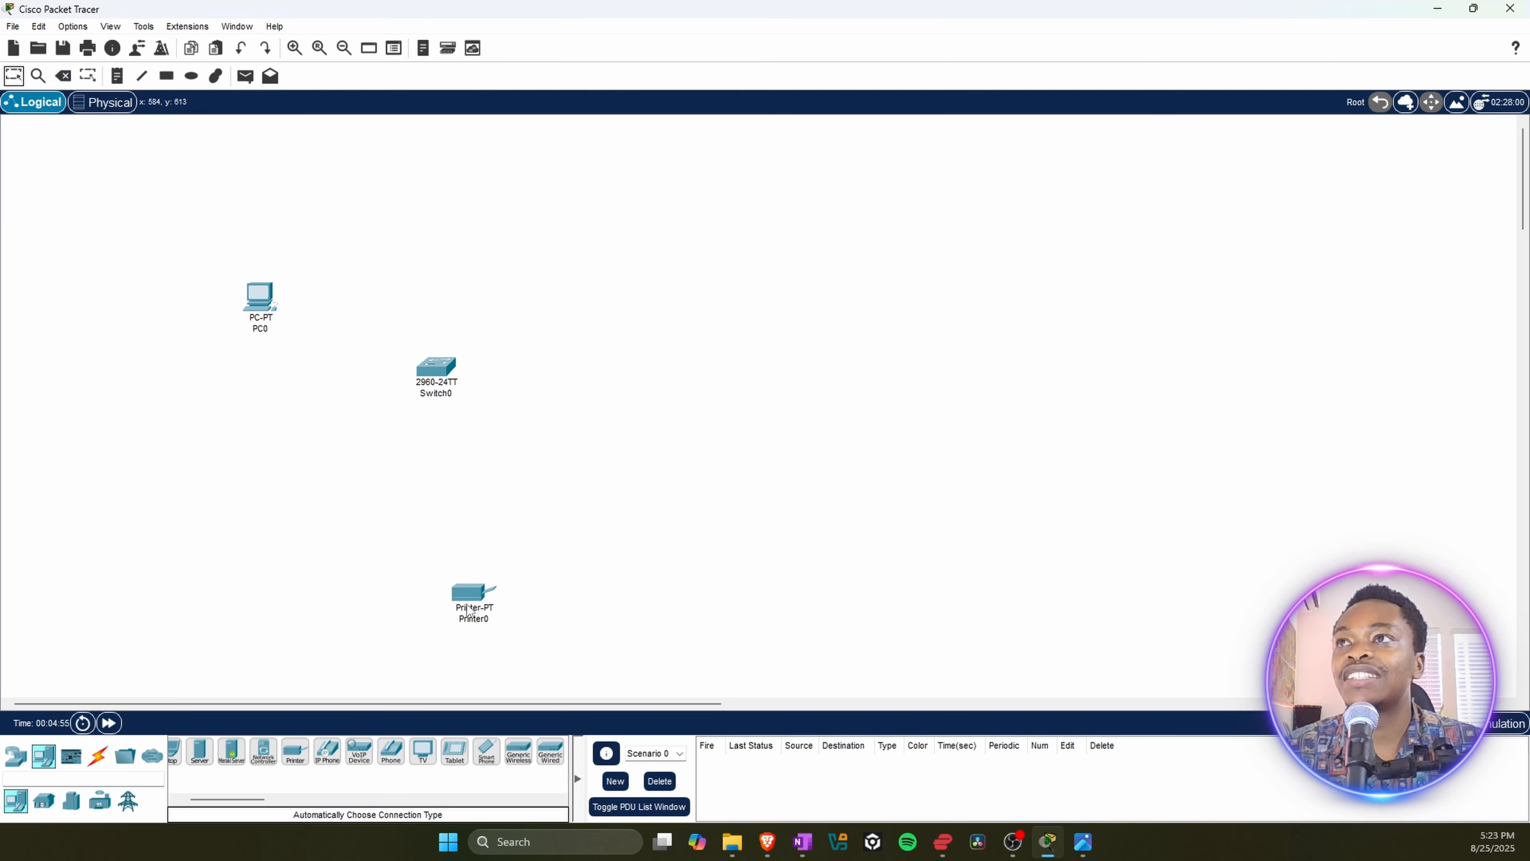
{"action": "left_click_drag", "start_coordinate": [470, 610], "coordinate": [260, 549]}
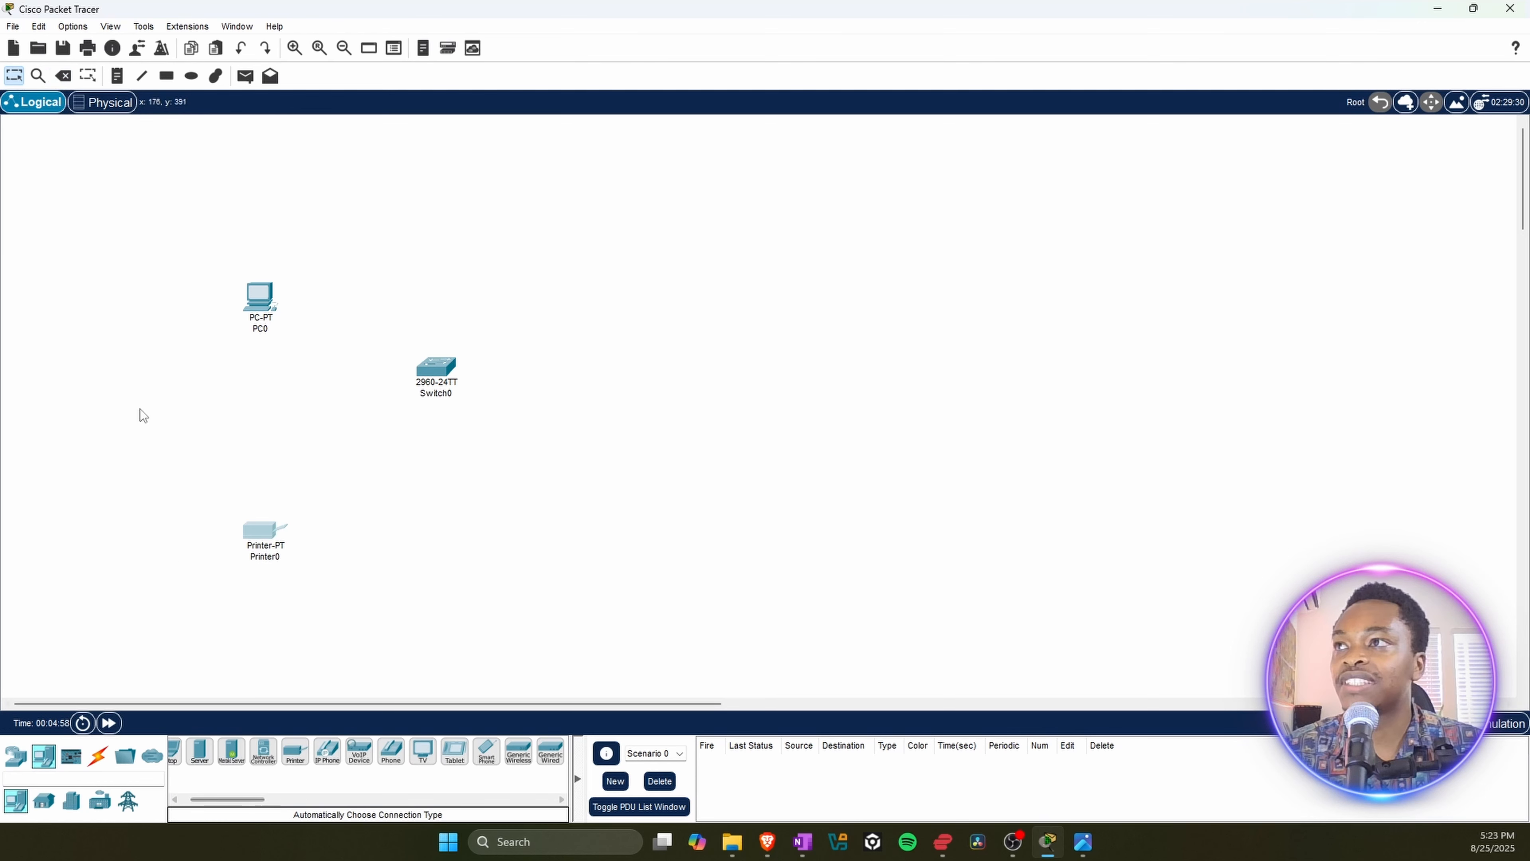
{"action": "left_click_drag", "start_coordinate": [220, 803], "coordinate": [129, 793]}
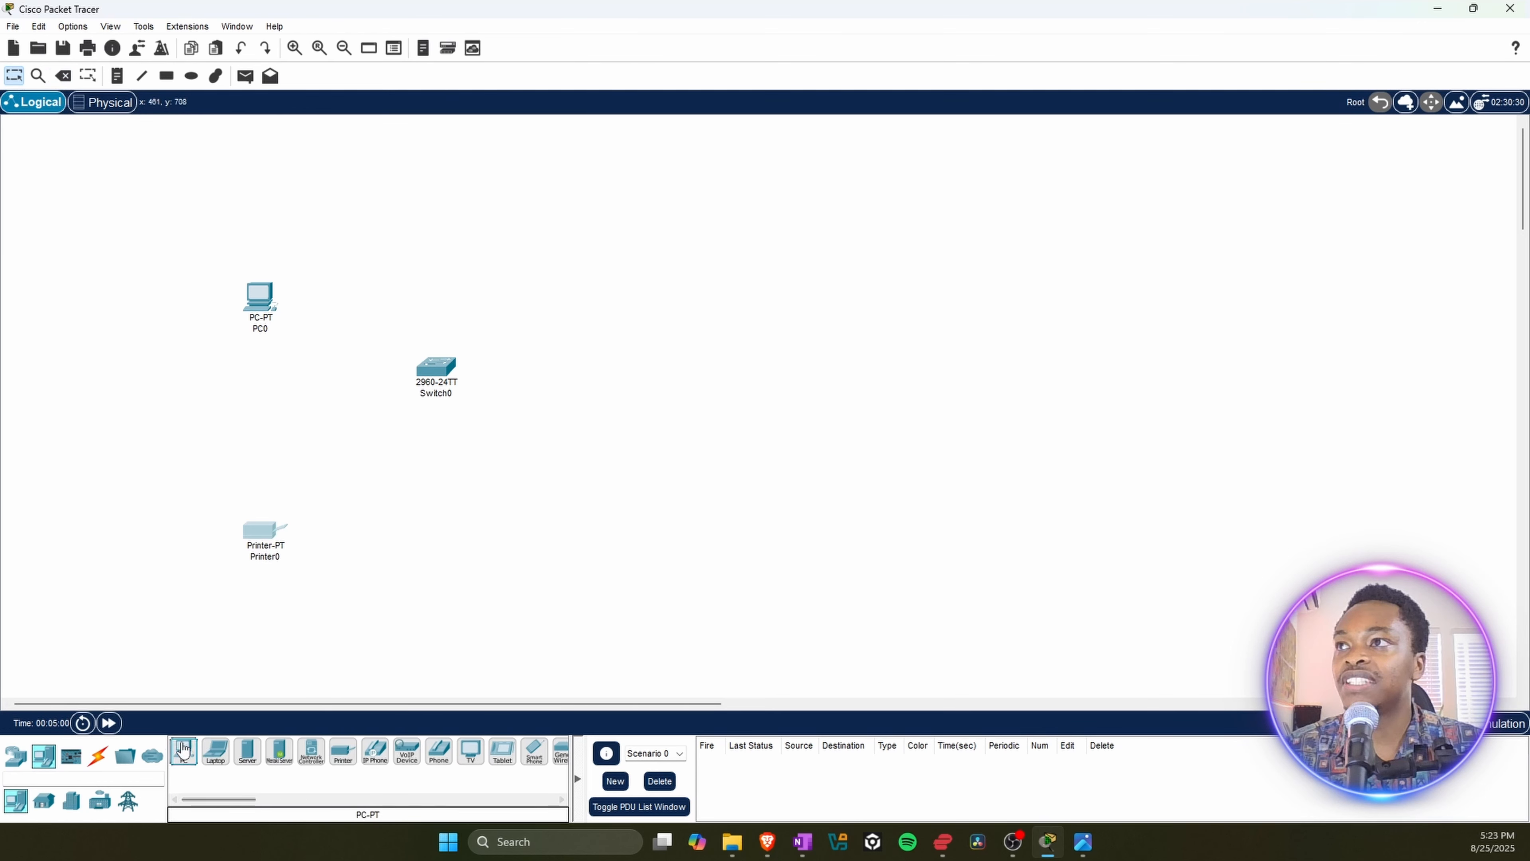
{"action": "left_click_drag", "start_coordinate": [183, 750], "coordinate": [261, 436]}
{"action": "left_click_drag", "start_coordinate": [254, 535], "coordinate": [241, 546]}
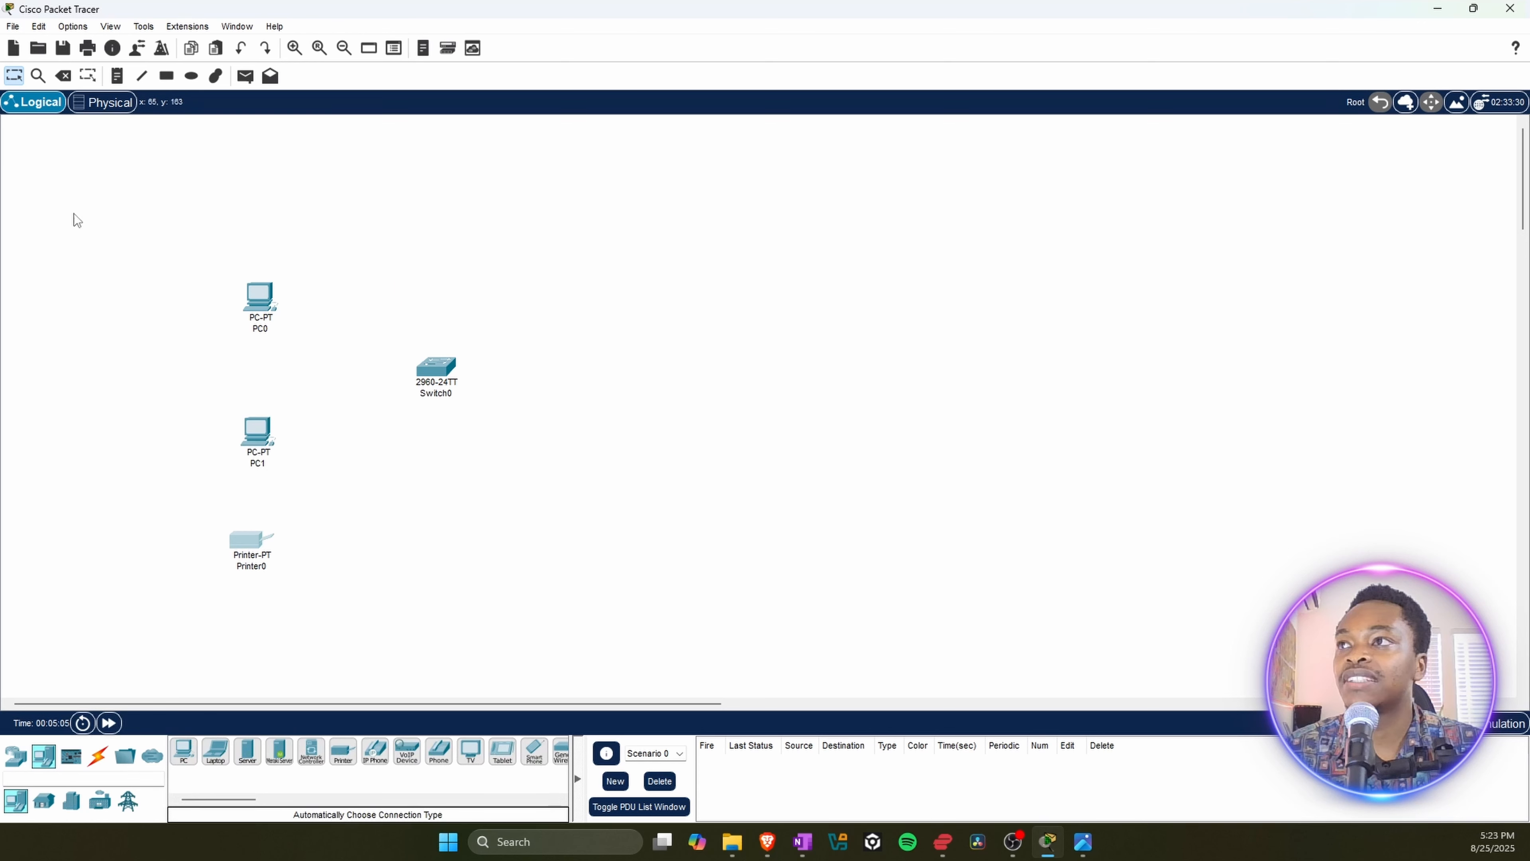
Step: Connect PC0's FastEthernet0 port to the switch's FastEthernet0/1 port with a Copper Straight-Through cable
{"action": "left_click", "coordinate": [98, 760]}
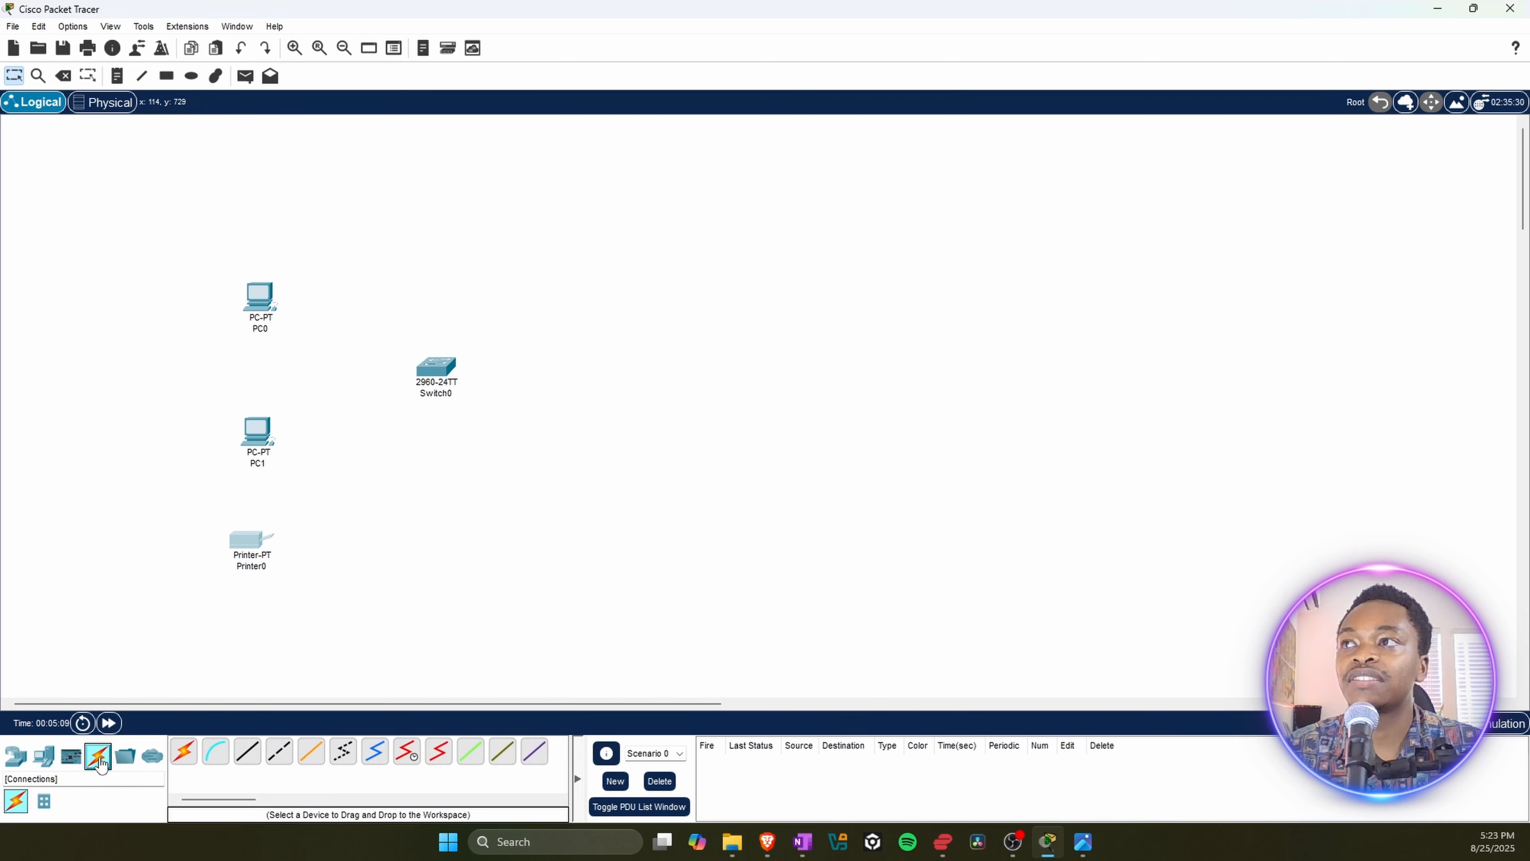
{"action": "left_click", "coordinate": [250, 756]}
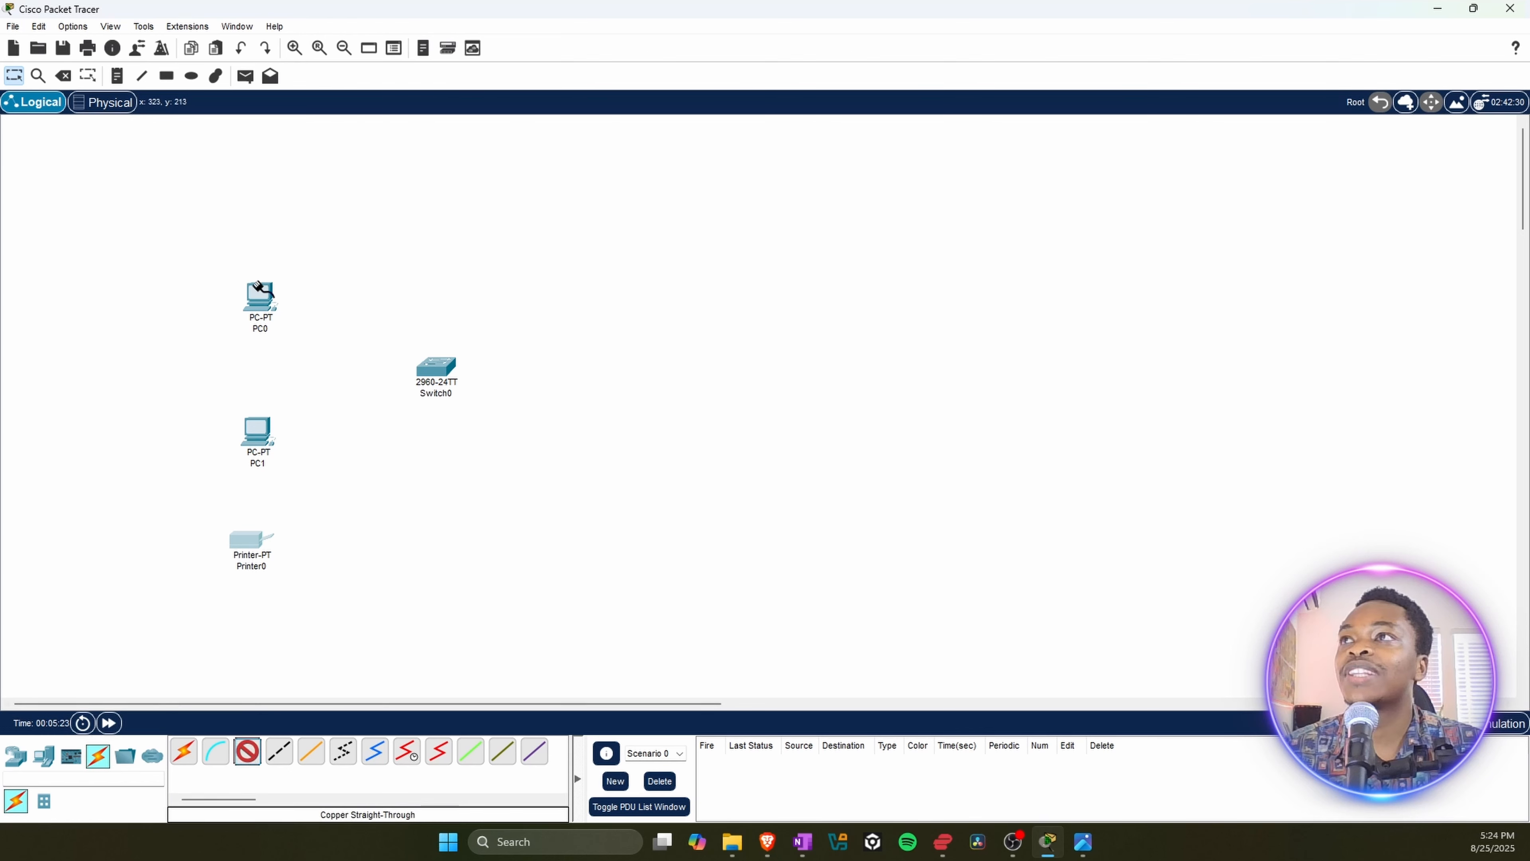
{"action": "left_click", "coordinate": [266, 297]}
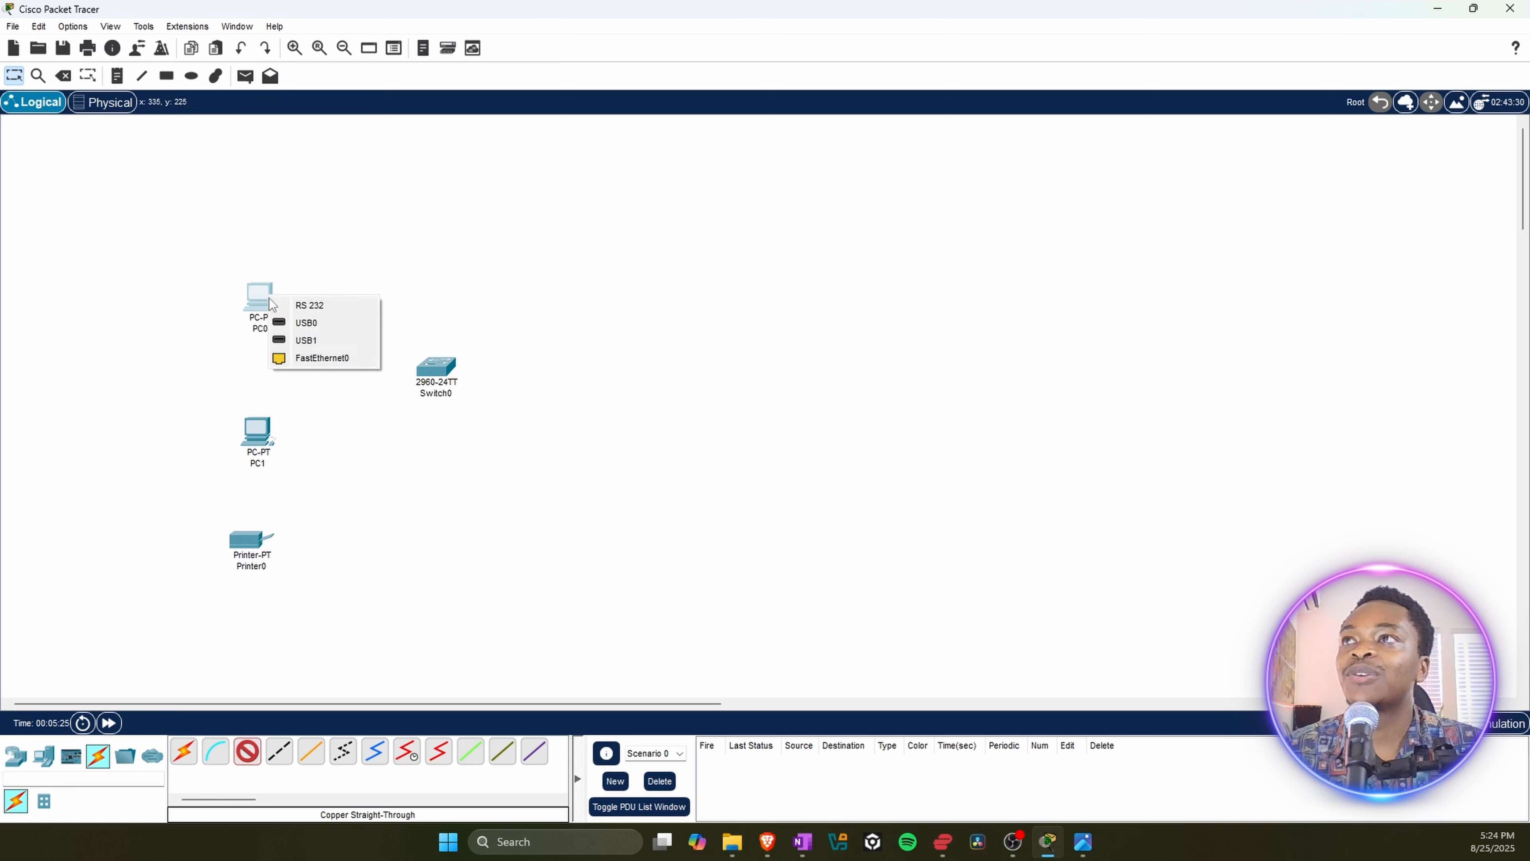
{"action": "left_click", "coordinate": [315, 363]}
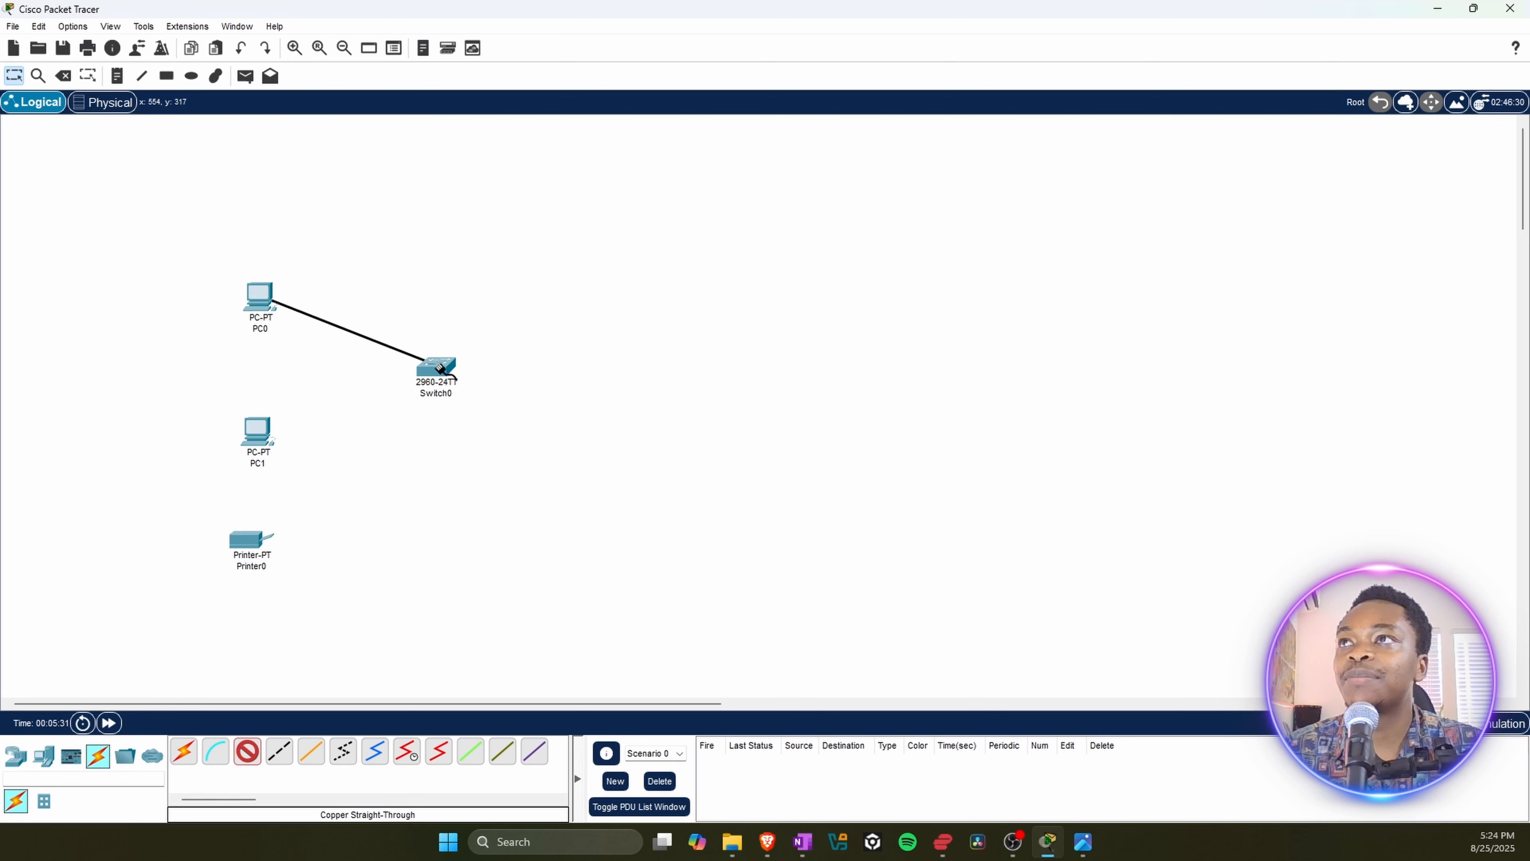
{"action": "mouse_move", "coordinate": [431, 367]}
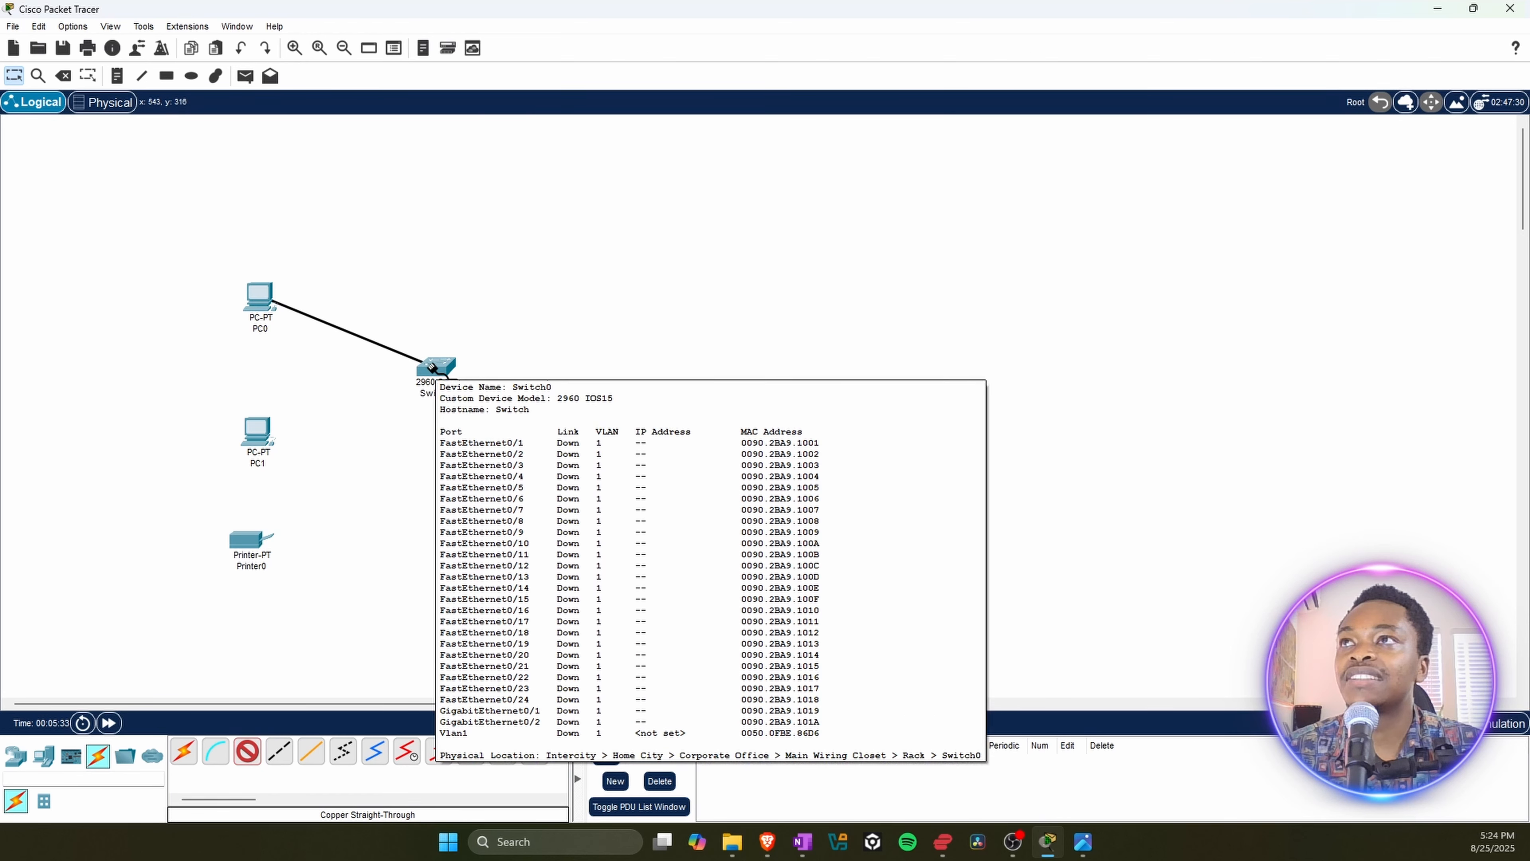
{"action": "left_click", "coordinate": [432, 366]}
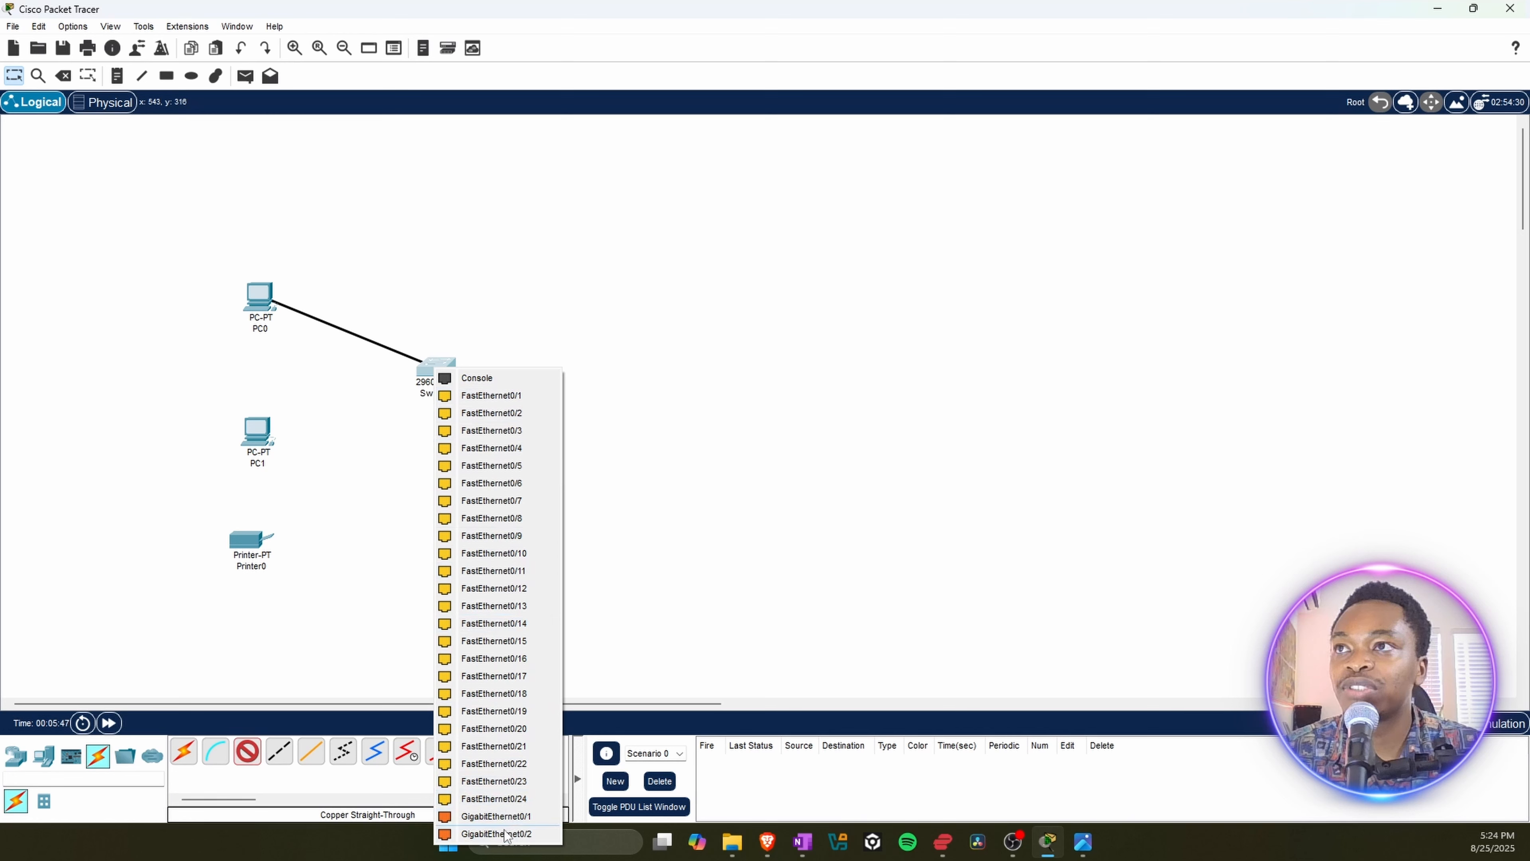
{"action": "left_click", "coordinate": [496, 397]}
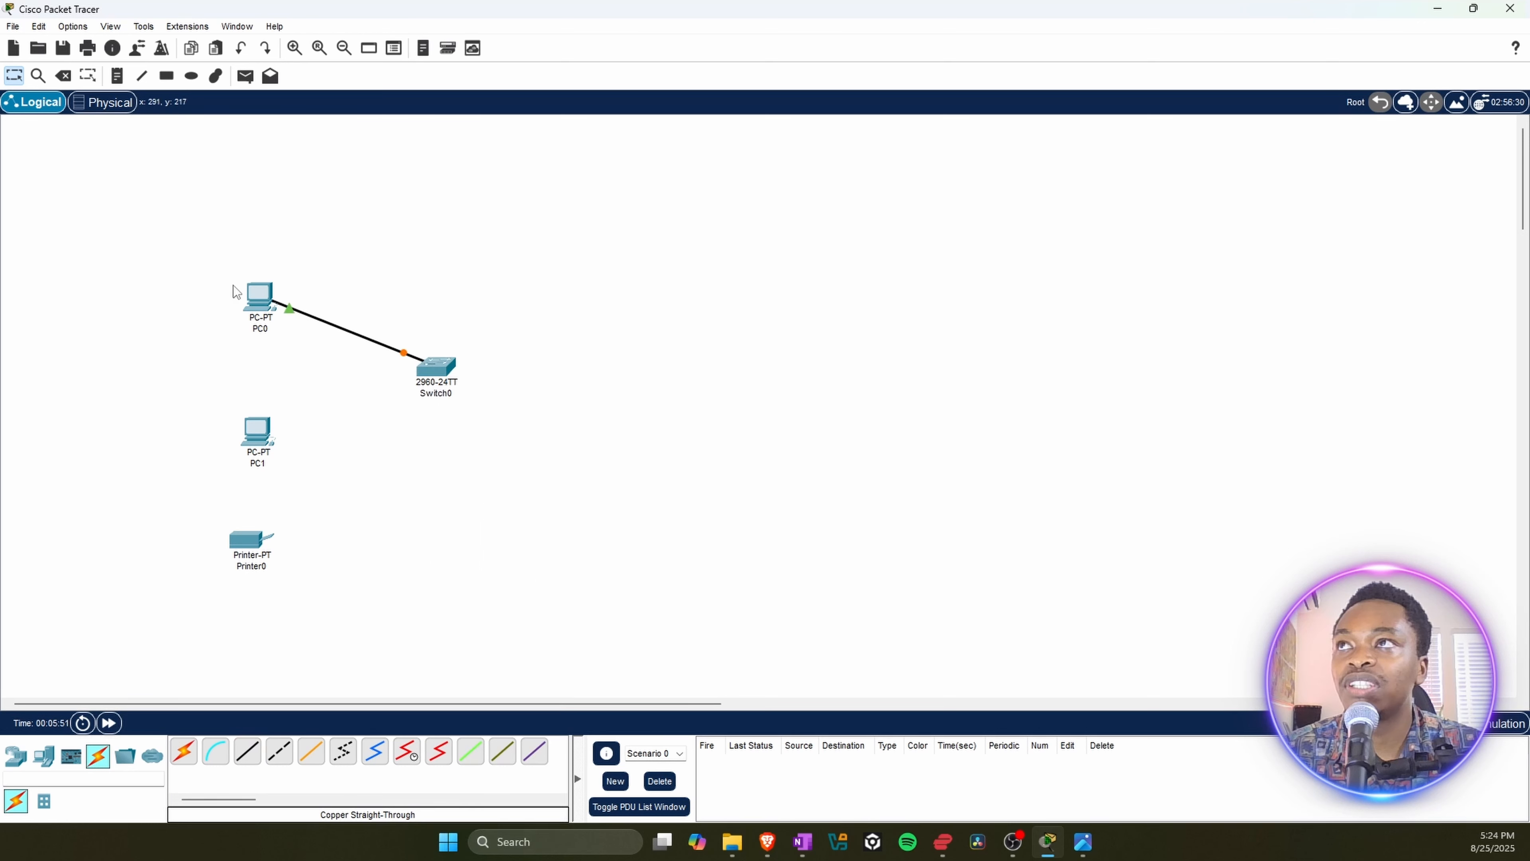
Step: Connect PC1's FastEthernet0 port to the switch's FastEthernet0/2 port with a Copper Straight-Through cable
{"action": "left_click", "coordinate": [248, 753]}
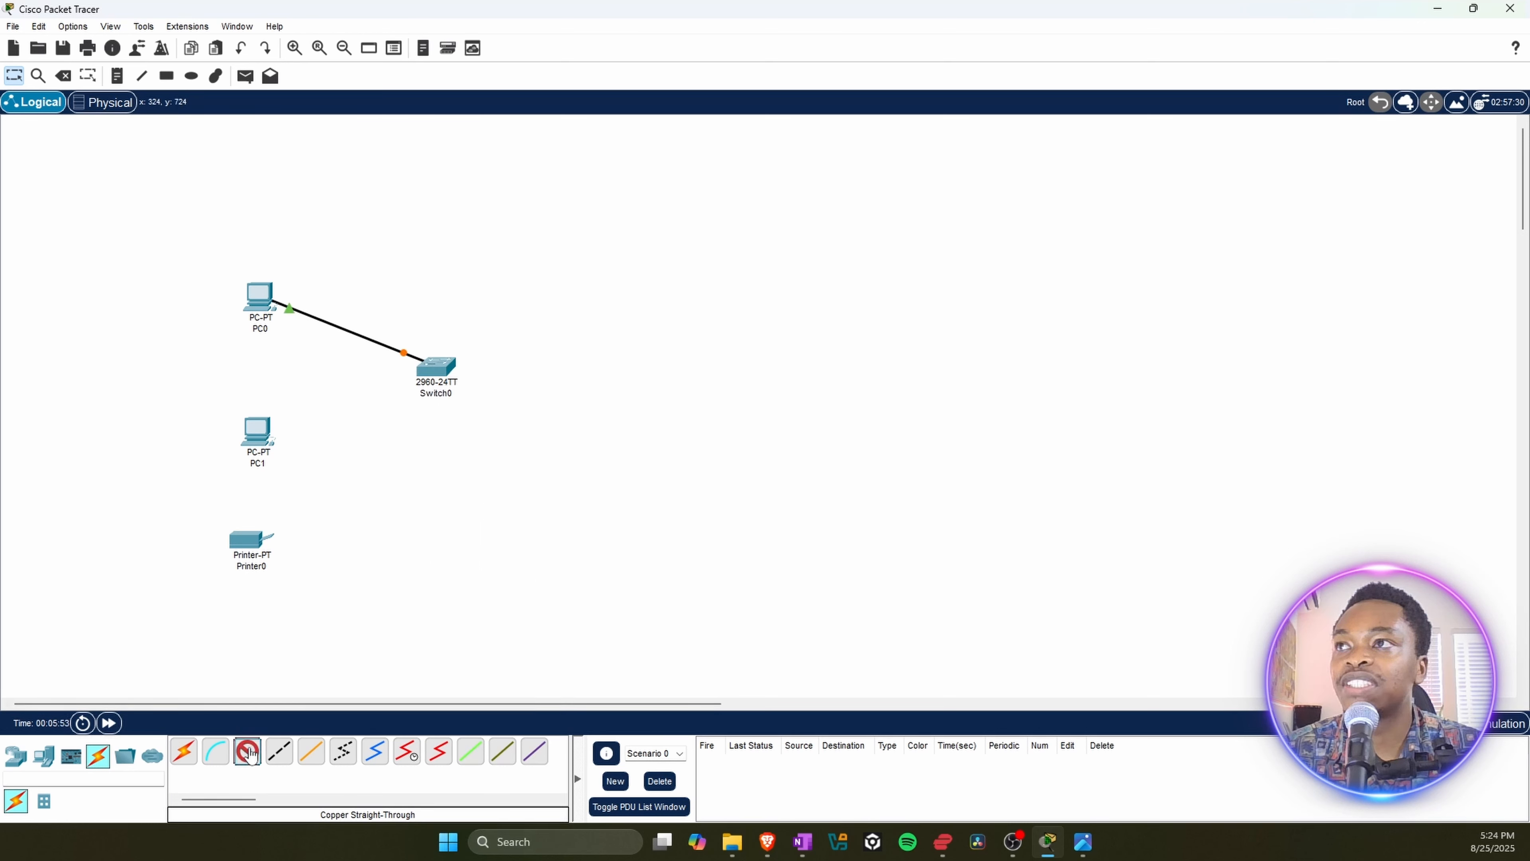
{"action": "left_click", "coordinate": [259, 429]}
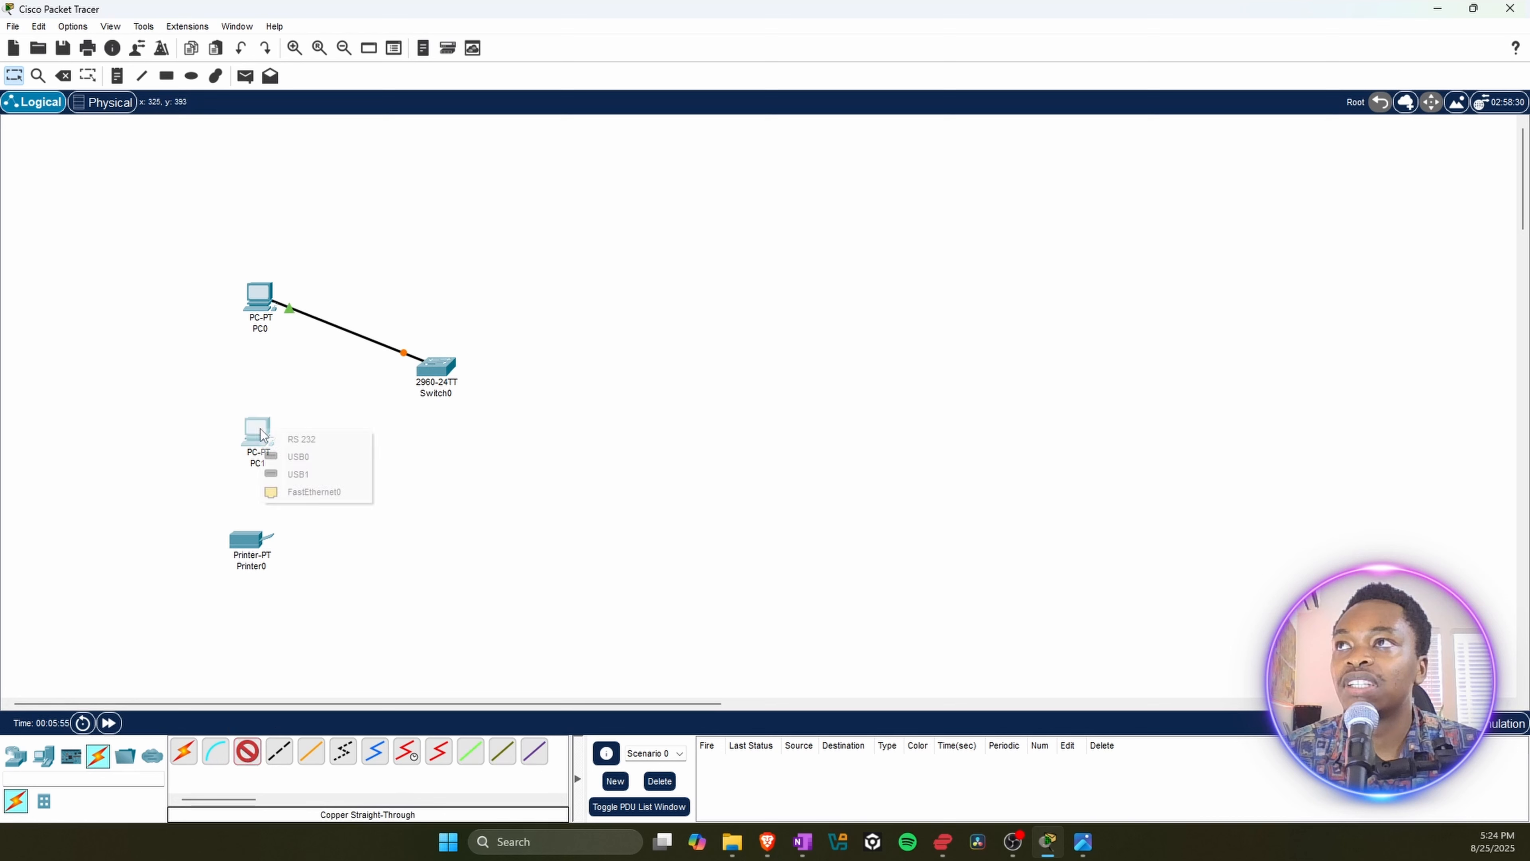
{"action": "left_click", "coordinate": [316, 495]}
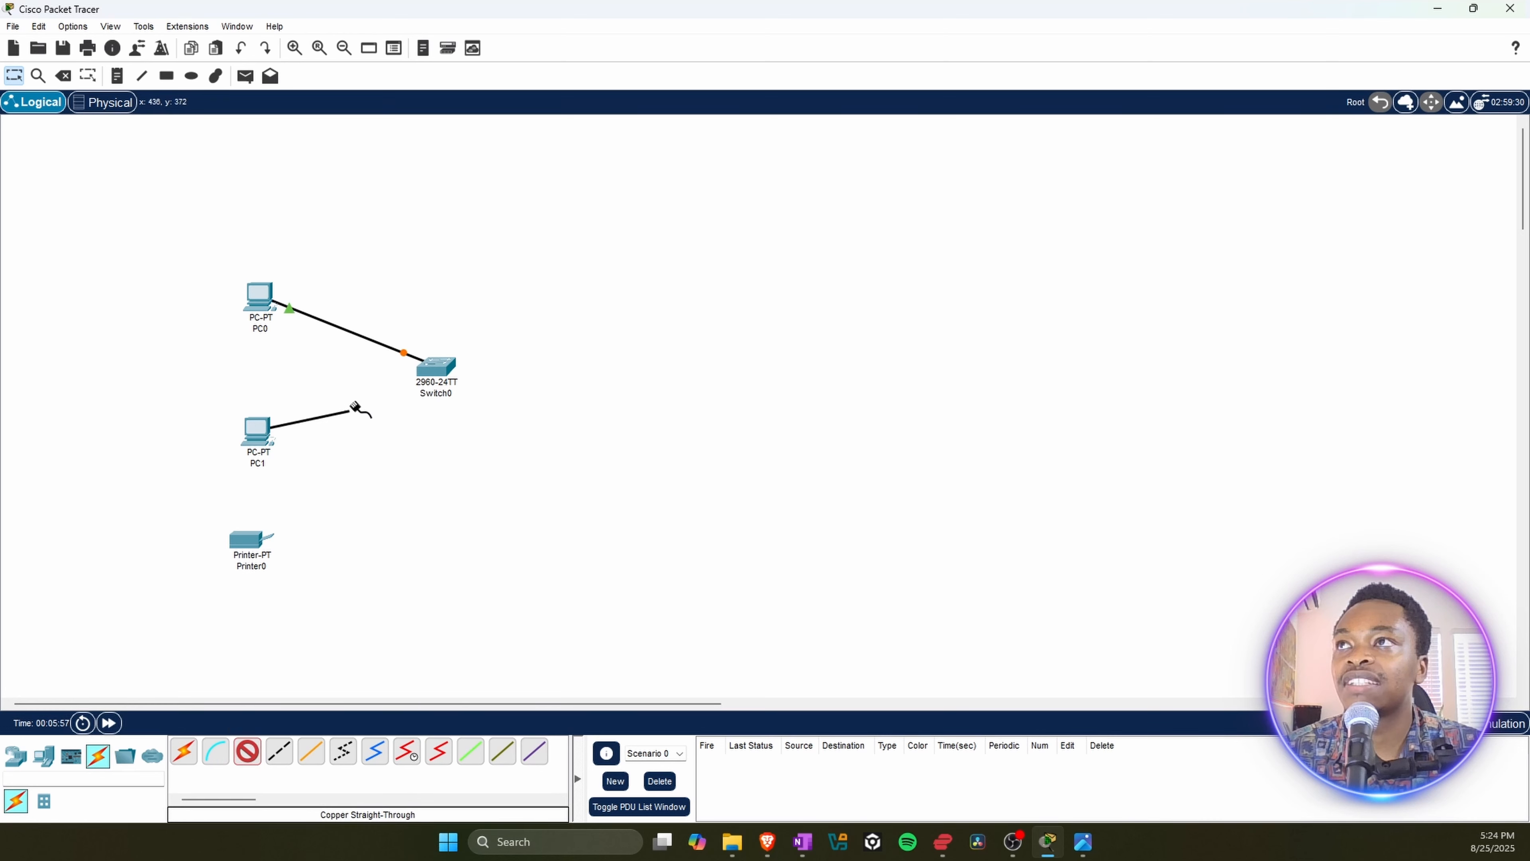
{"action": "left_click", "coordinate": [438, 367]}
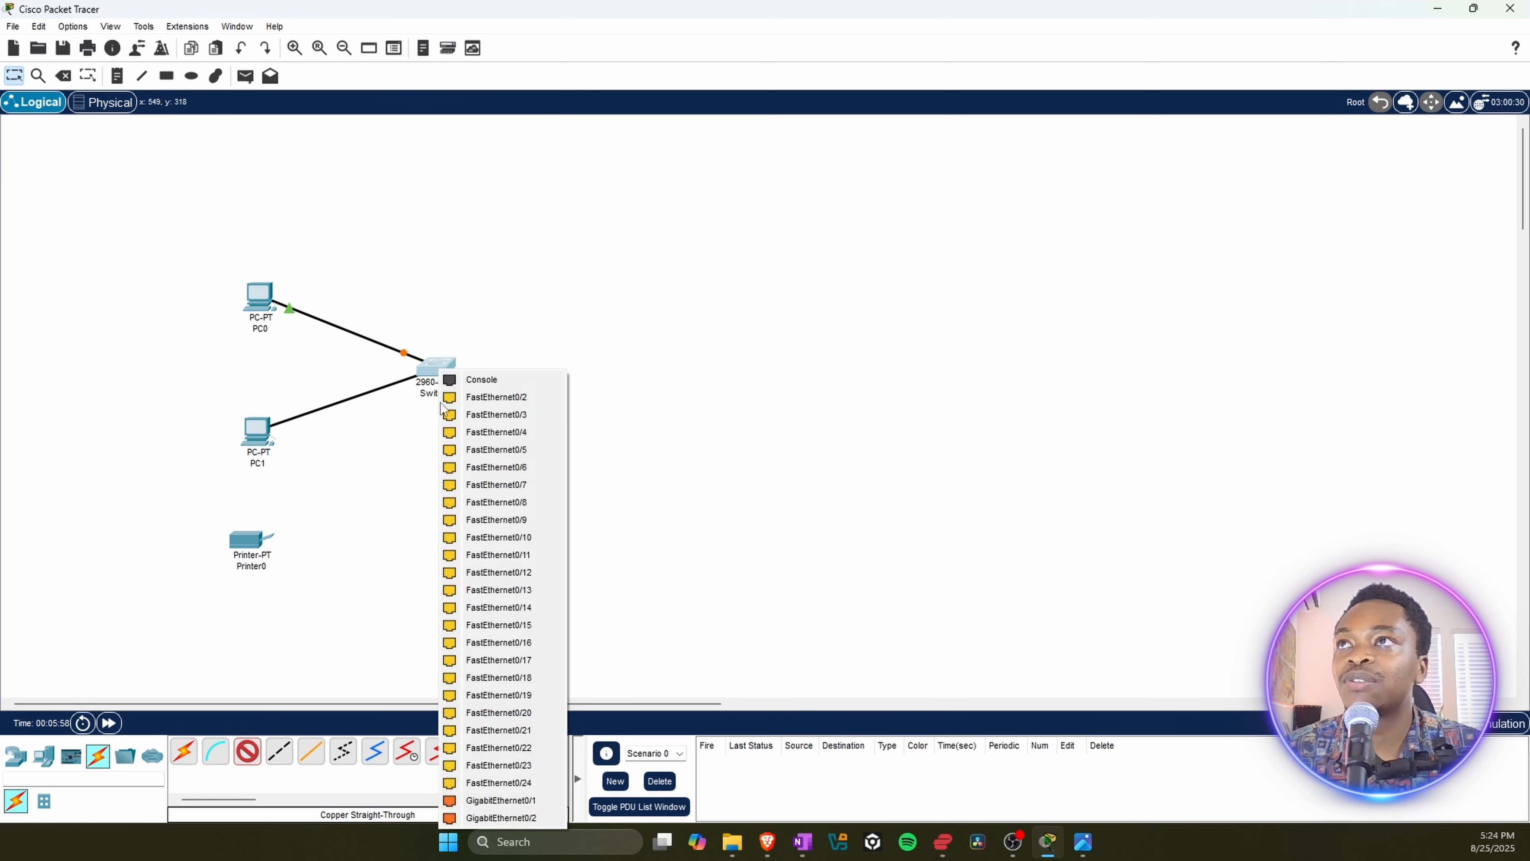
{"action": "left_click", "coordinate": [488, 399]}
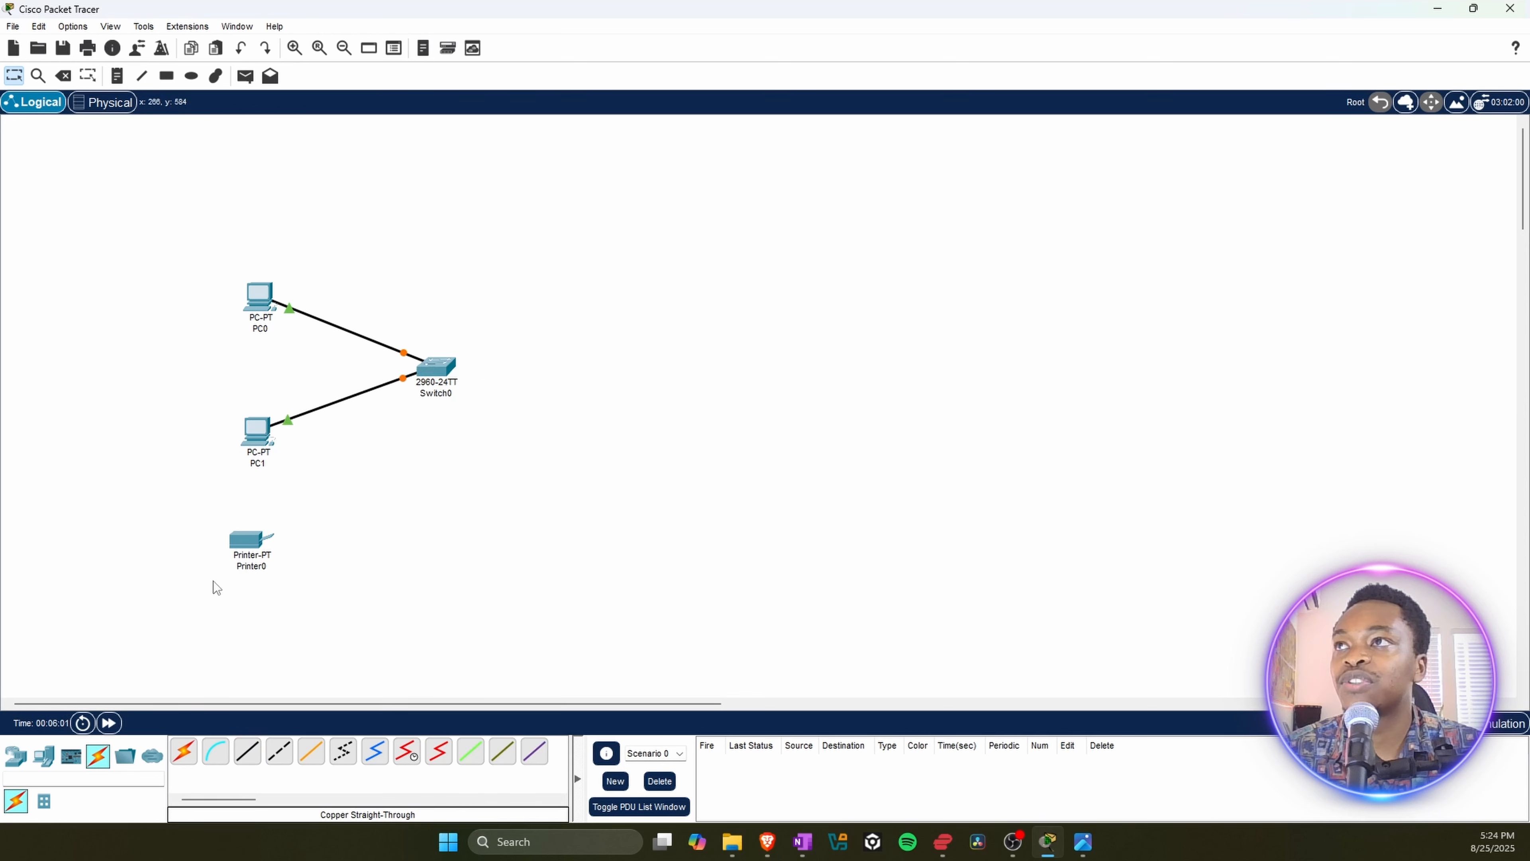
Step: Connect the printer's FastEthernet0 port to the switch's FastEthernet0/3 port with a Copper Straight-Through cable, and shift the printer closer to PC1
{"action": "left_click", "coordinate": [252, 756]}
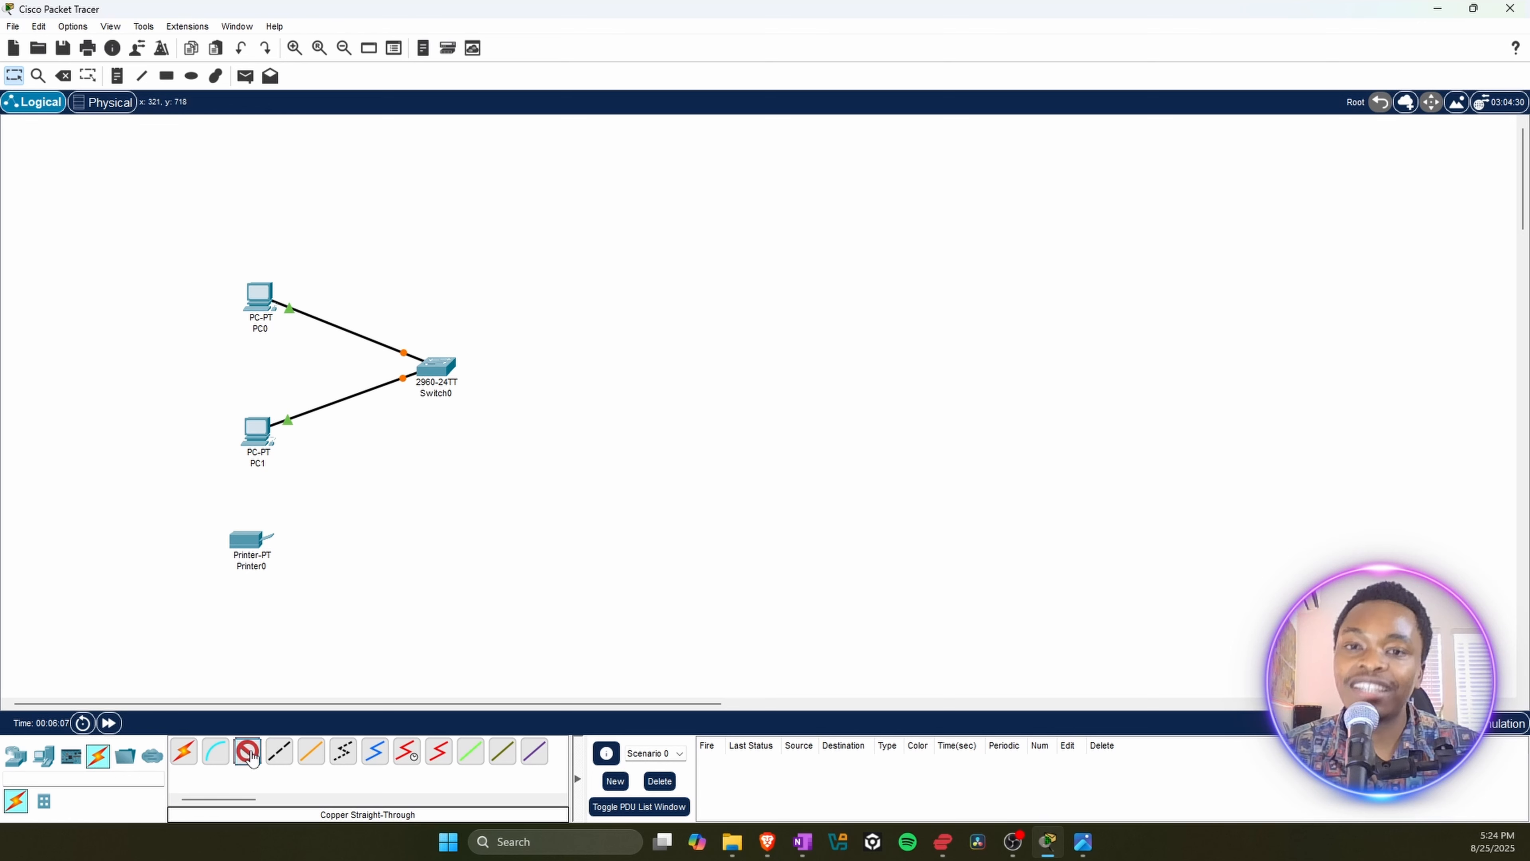
{"action": "left_click", "coordinate": [260, 540]}
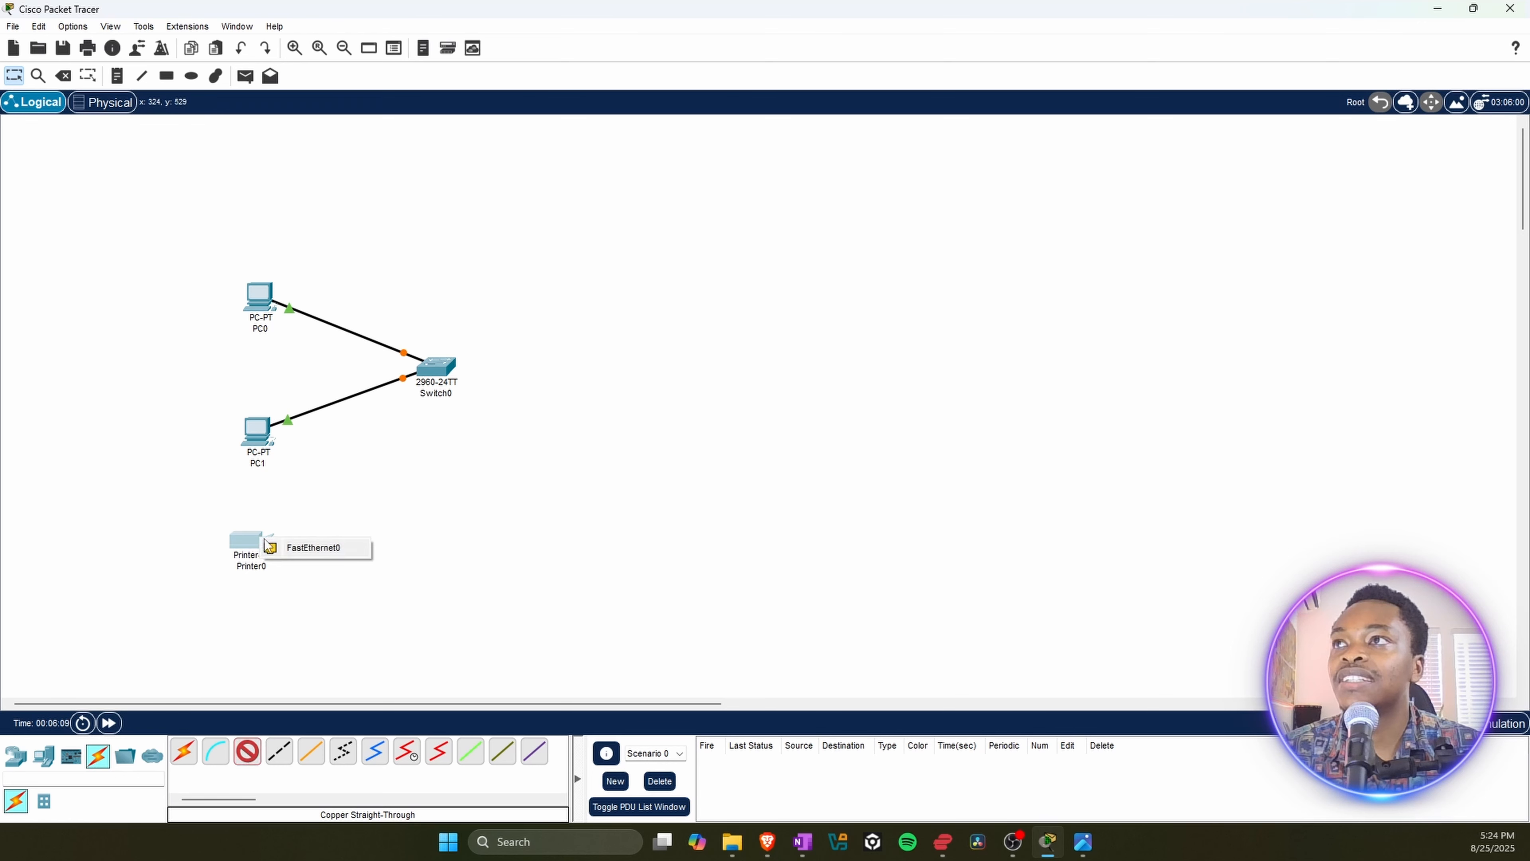
{"action": "left_click", "coordinate": [318, 552]}
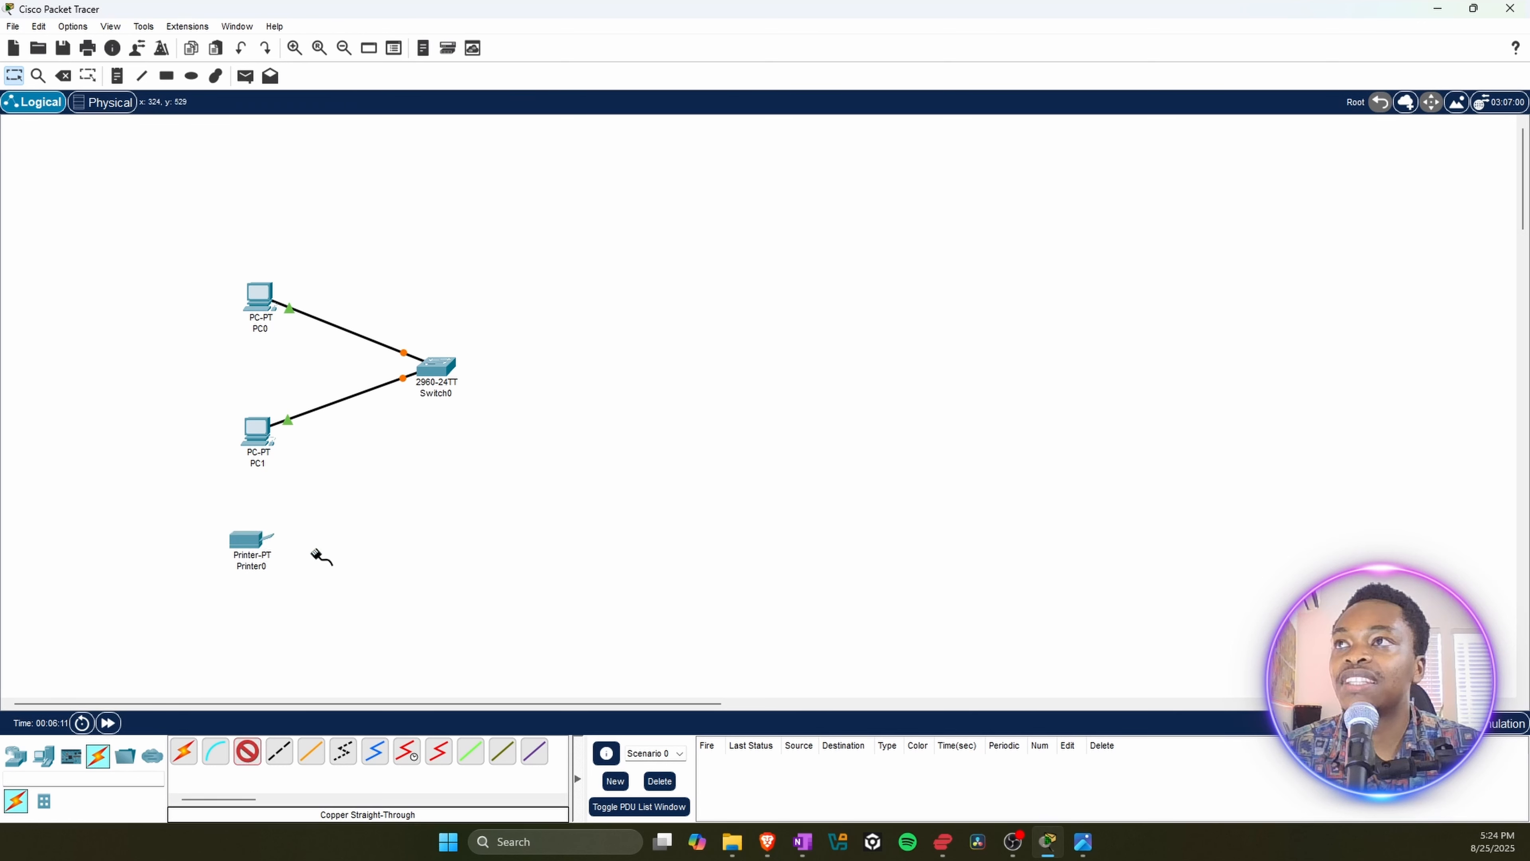
{"action": "left_click", "coordinate": [438, 370]}
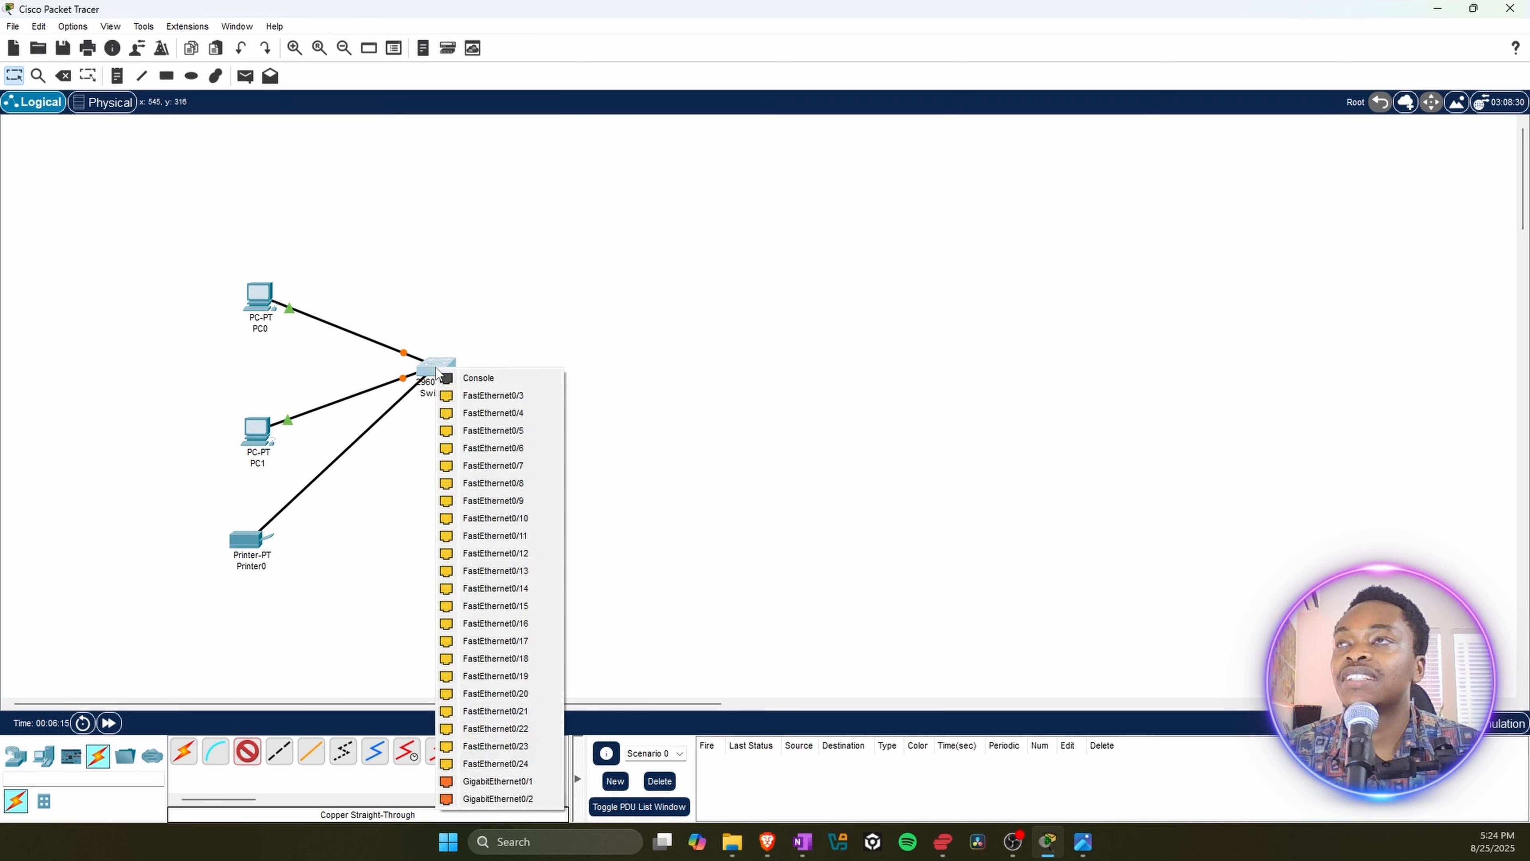
{"action": "left_click", "coordinate": [498, 397]}
{"action": "left_click_drag", "start_coordinate": [239, 546], "coordinate": [256, 526]}
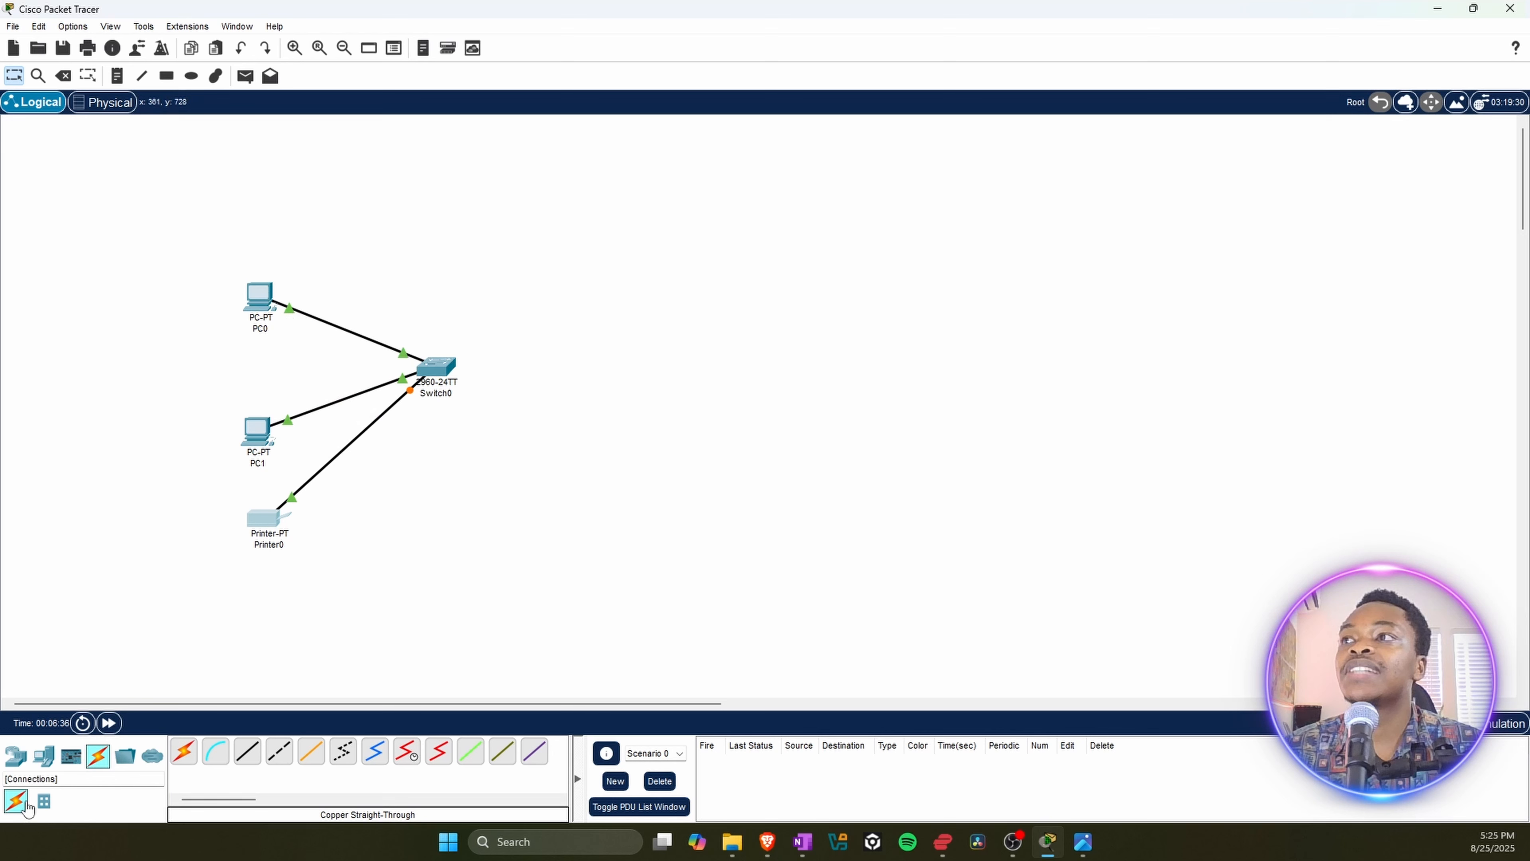
Step: Add an 1841 router to the workspace, above and to the right of the 2960 switch
{"action": "left_click", "coordinate": [14, 761]}
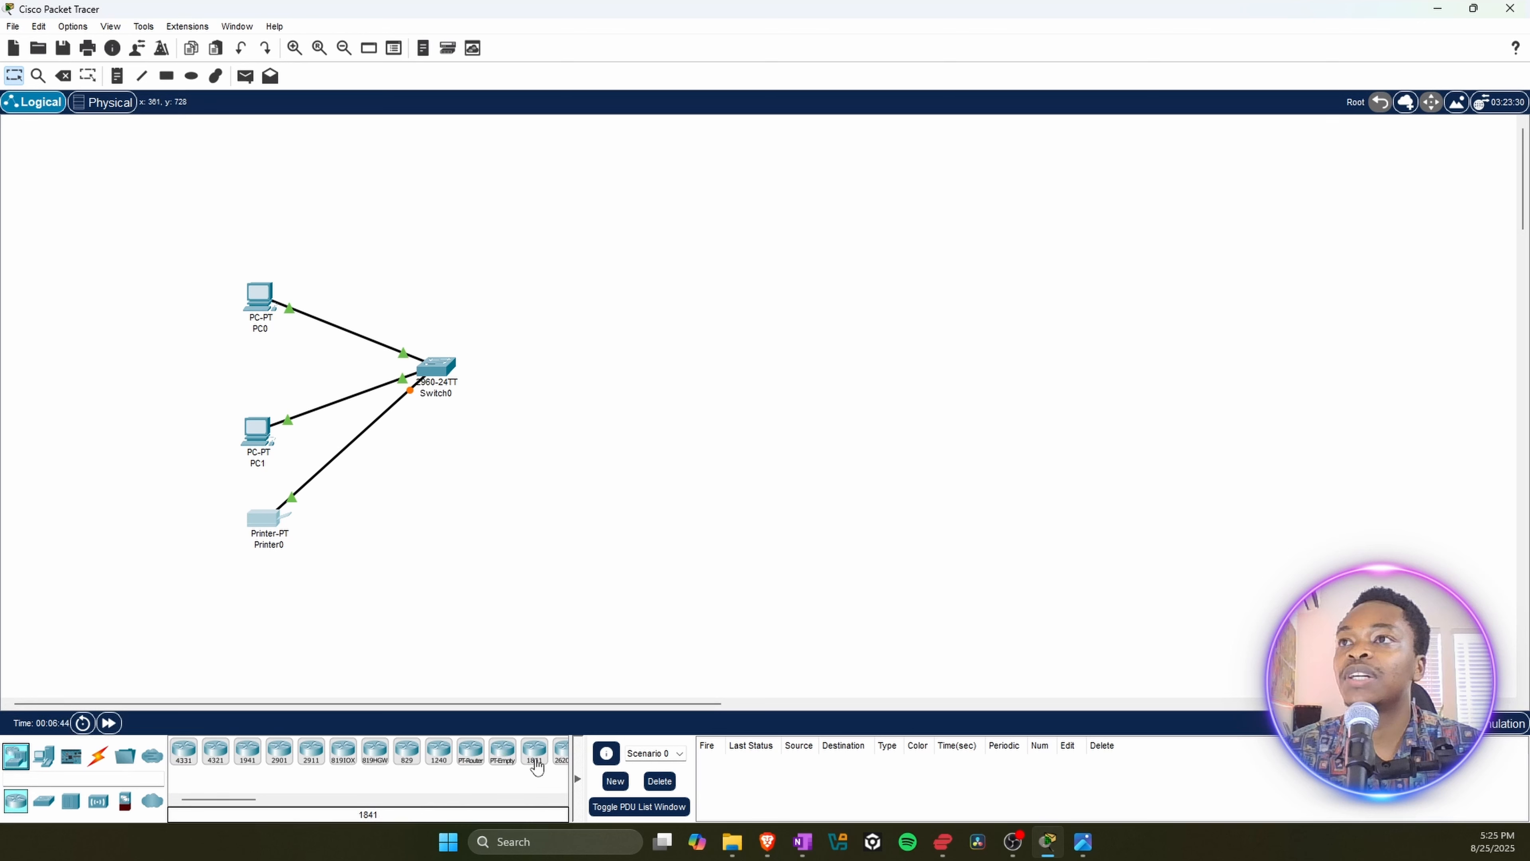
{"action": "left_click_drag", "start_coordinate": [537, 767], "coordinate": [537, 766]}
{"action": "left_click", "coordinate": [629, 287]}
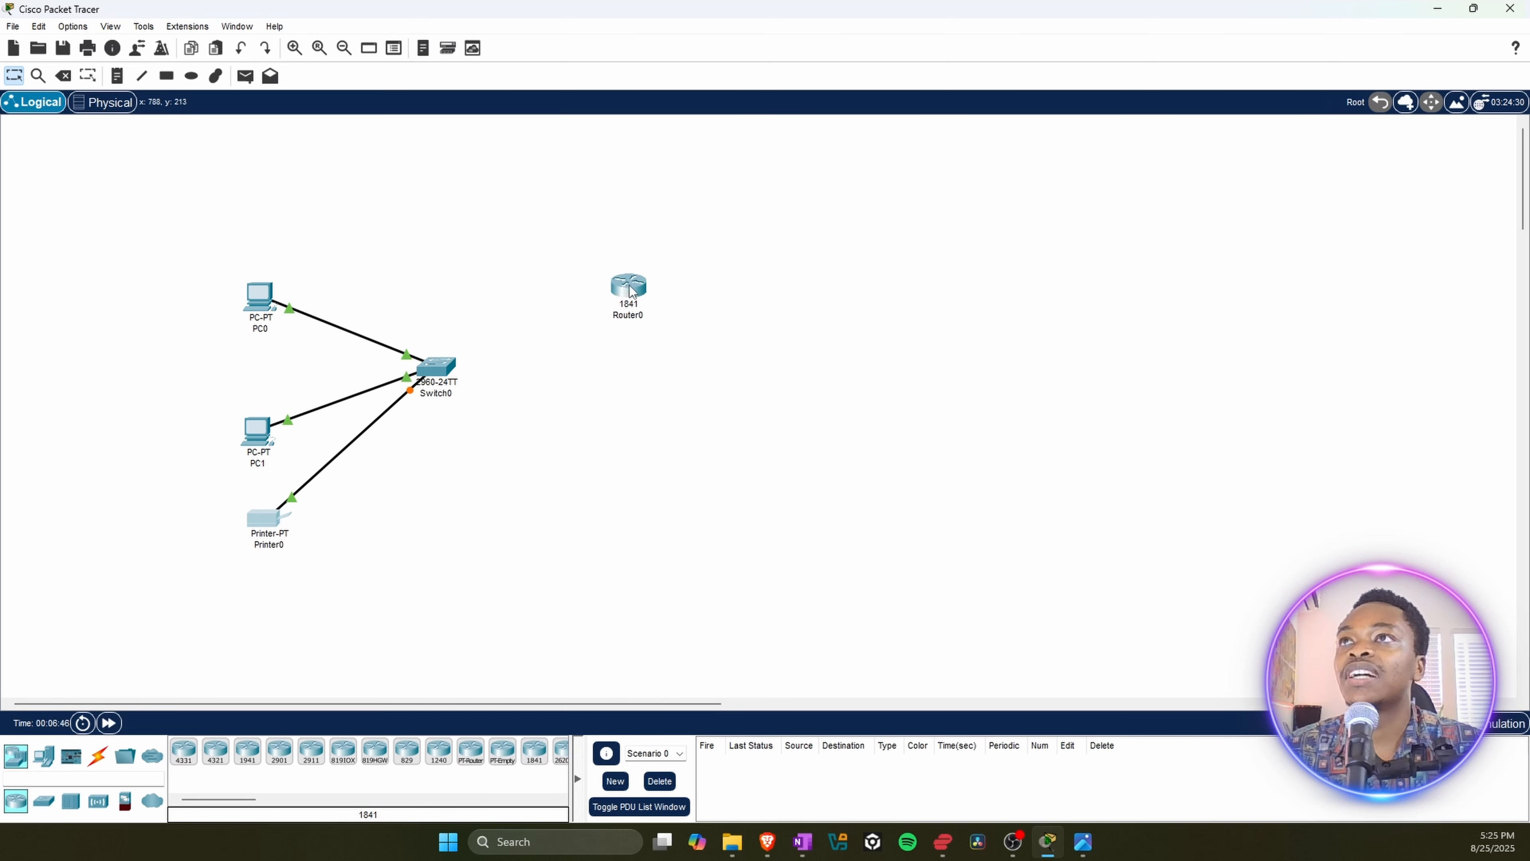
{"action": "left_click_drag", "start_coordinate": [622, 288], "coordinate": [622, 260]}
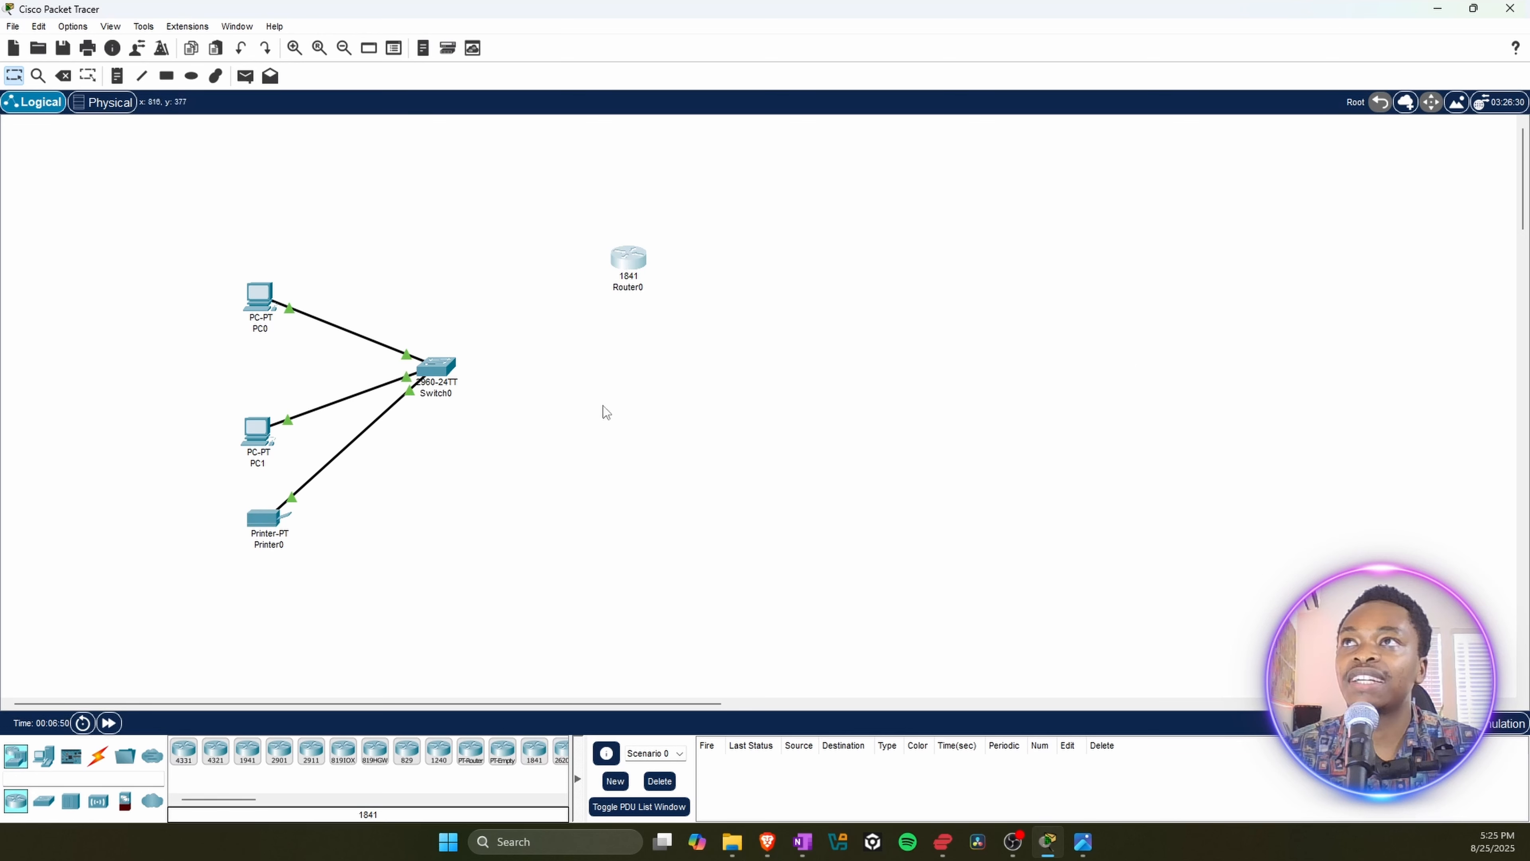
Step: Connect Switch0's FastEthernet0/4 port to the 1841 router with a Copper Straight-Through cable
{"action": "left_click", "coordinate": [96, 764]}
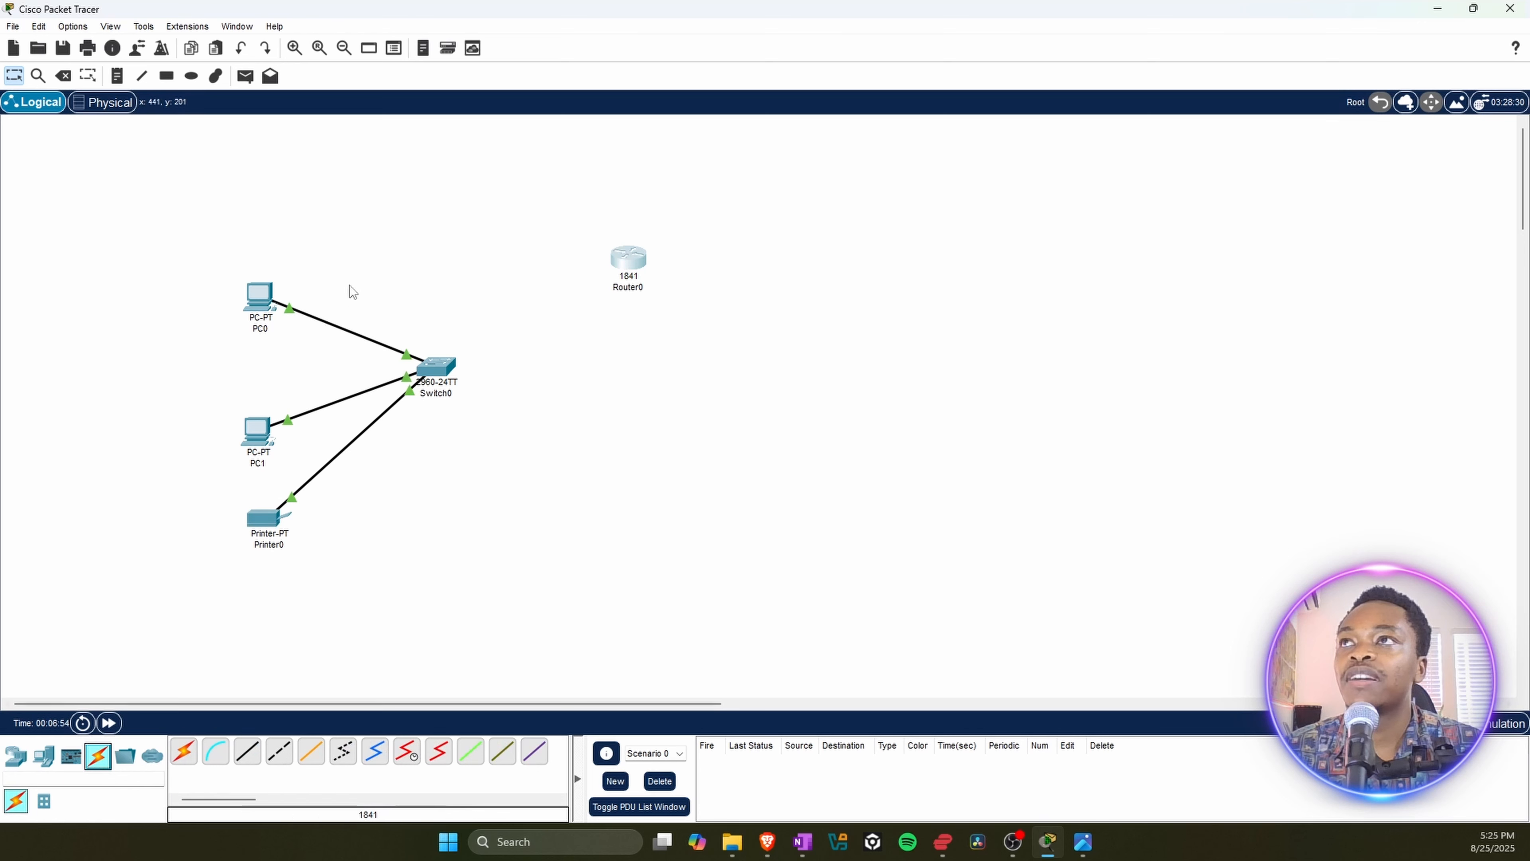
{"action": "left_click", "coordinate": [255, 756]}
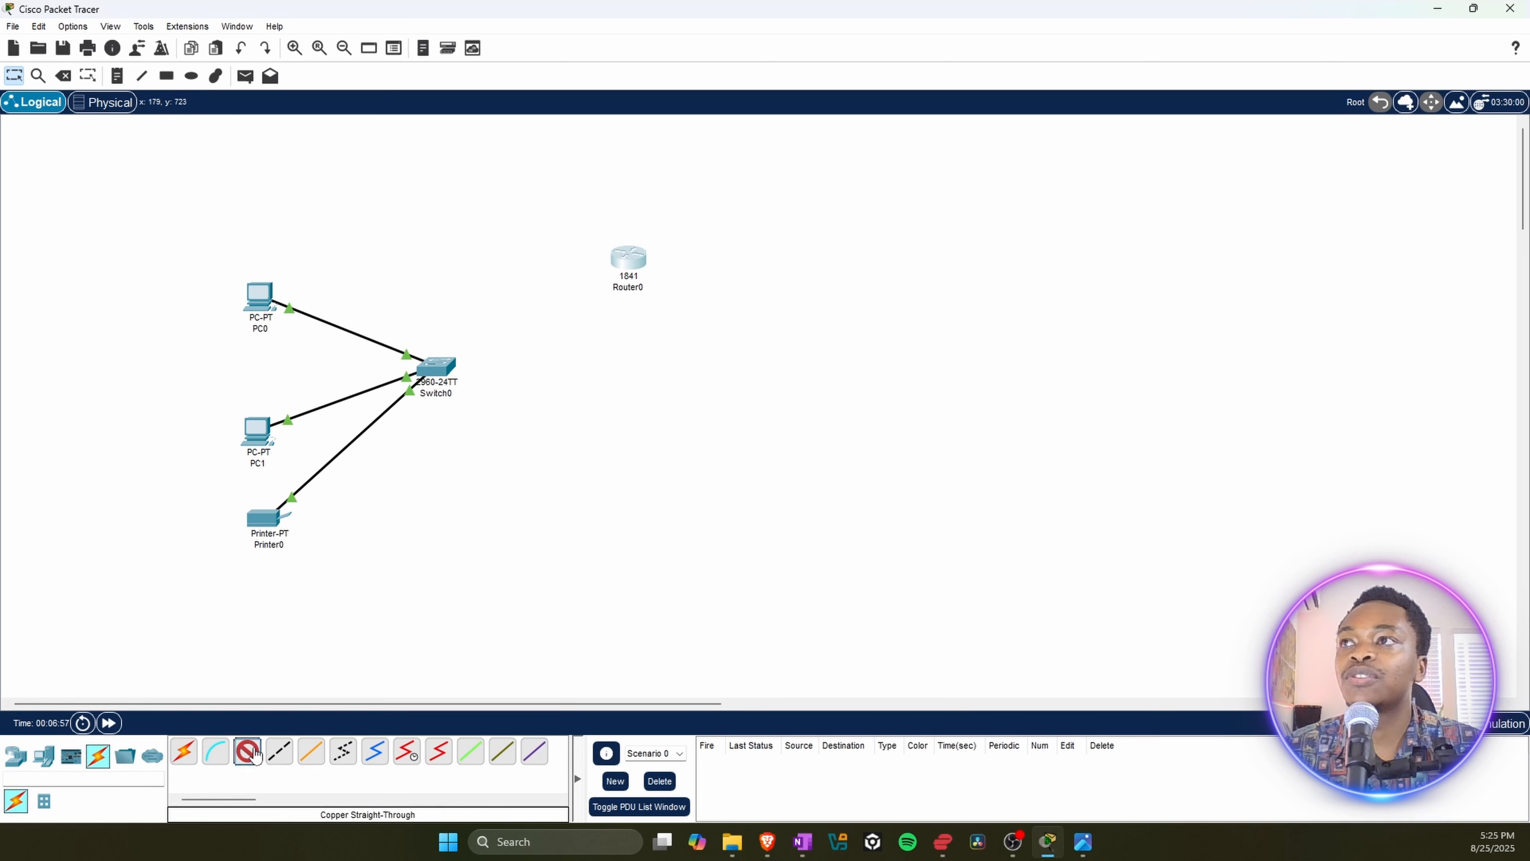
{"action": "left_click", "coordinate": [449, 366]}
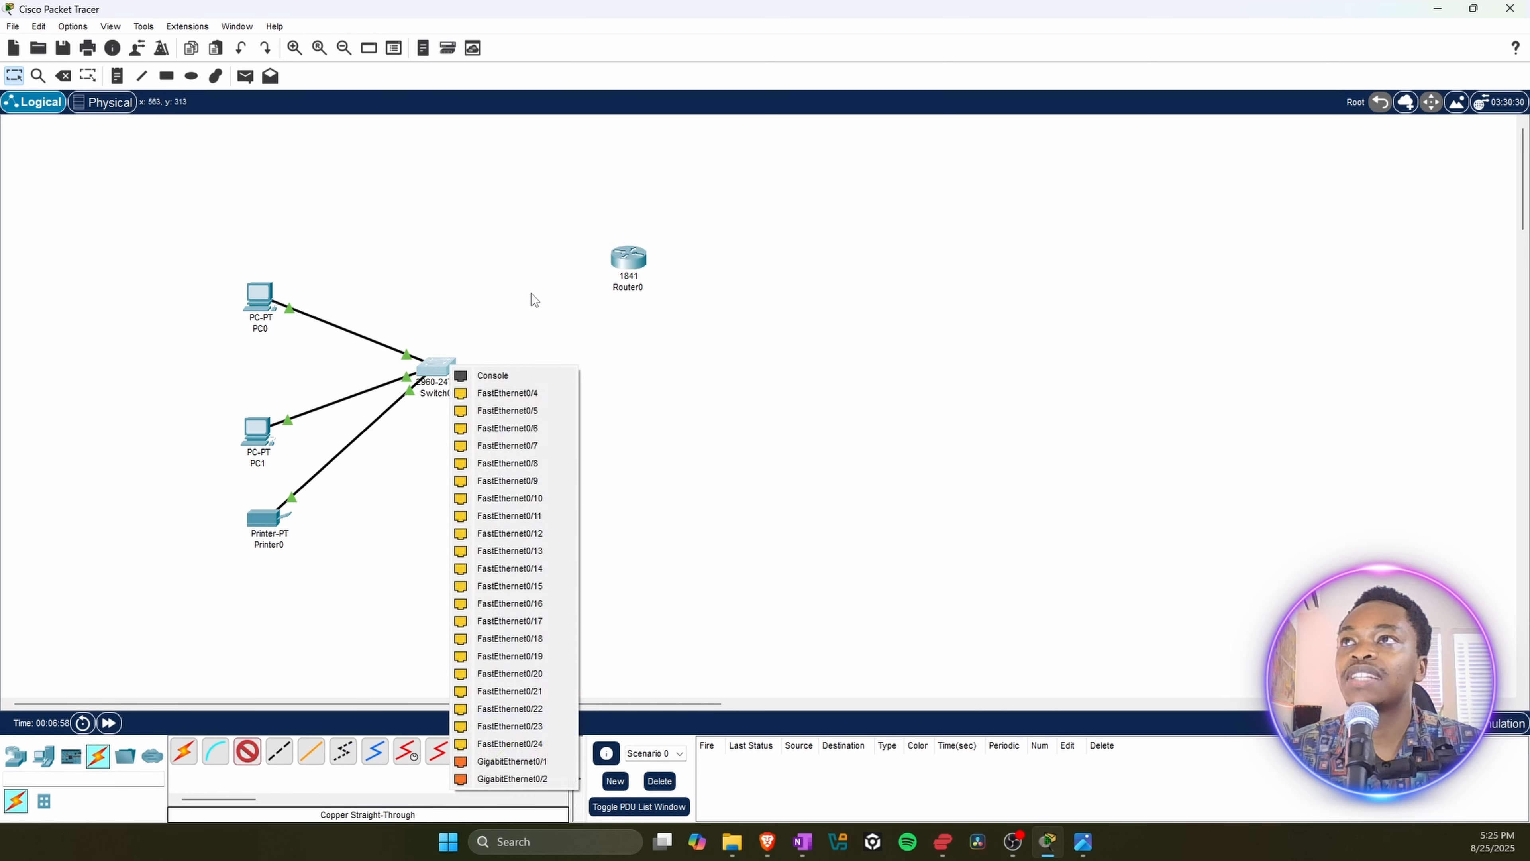
{"action": "left_click", "coordinate": [527, 395]}
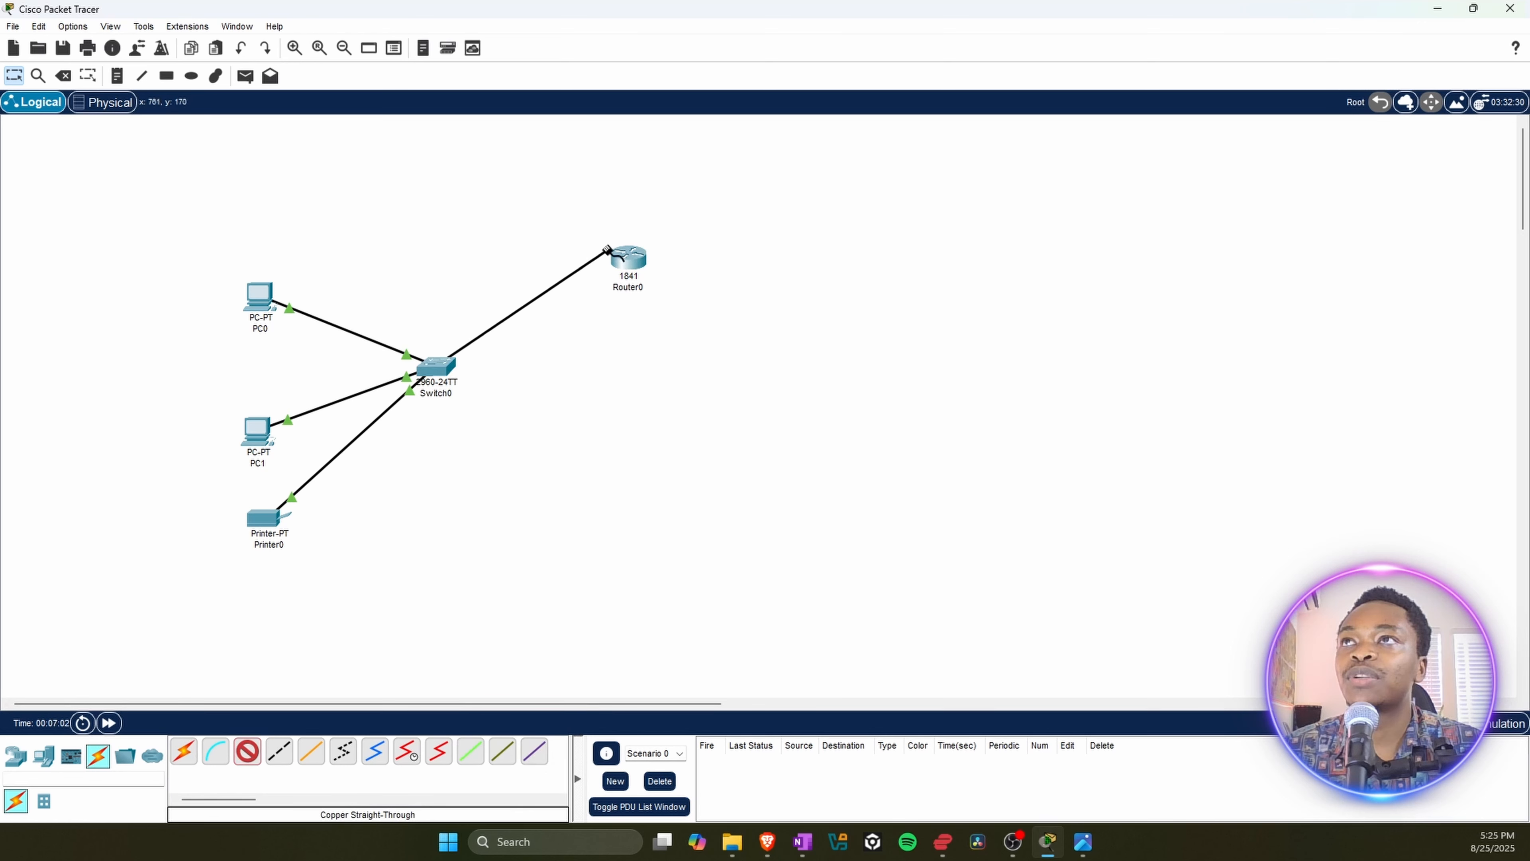
{"action": "left_click", "coordinate": [625, 258]}
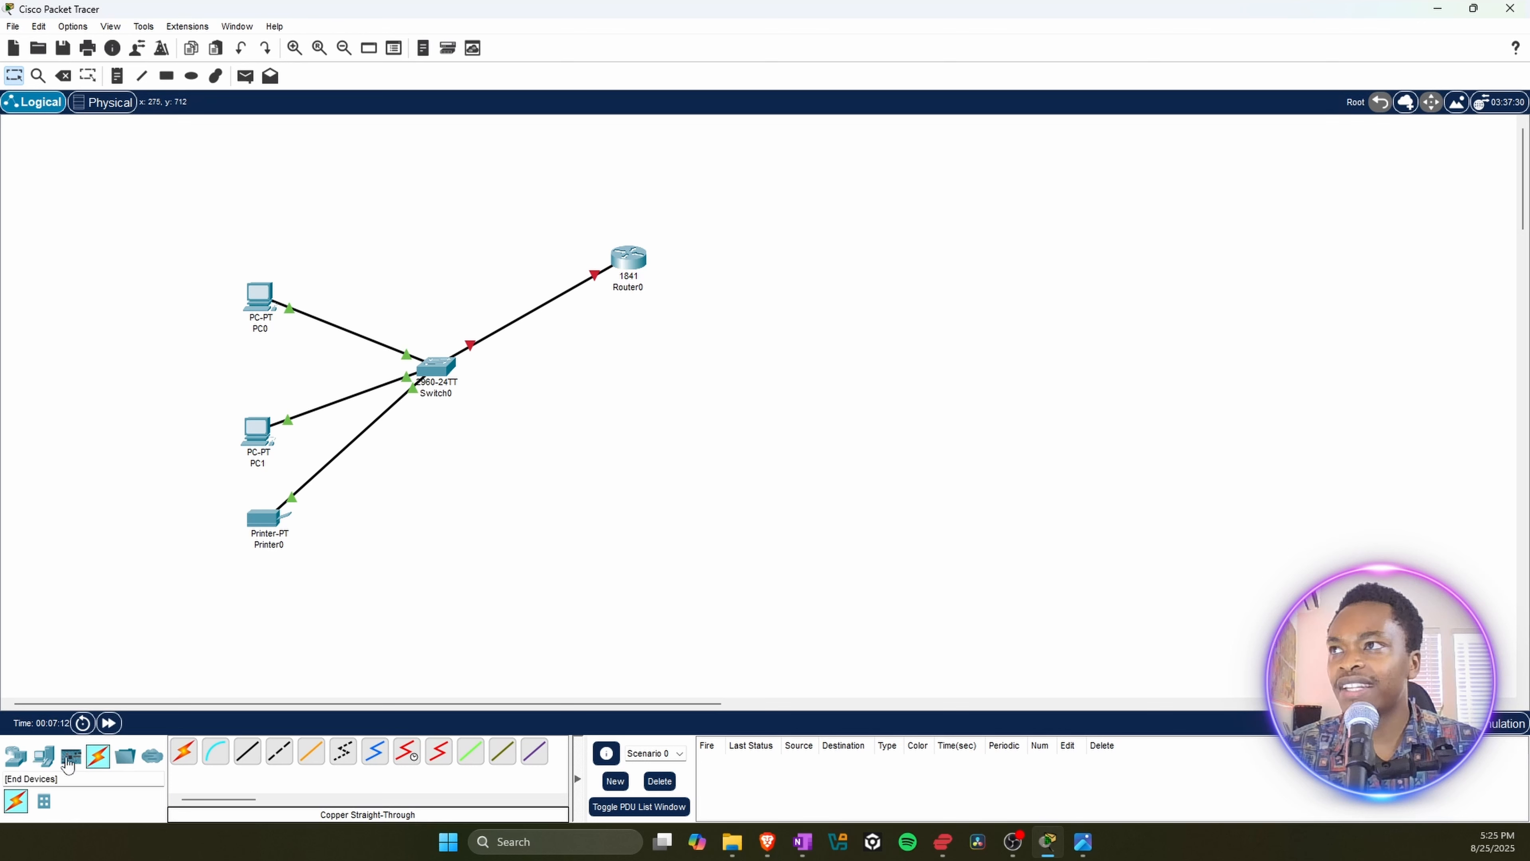
Step: Add three more PCs in a vertical column well beyond the router, on the opposite side from Switch0
{"action": "left_click", "coordinate": [43, 756]}
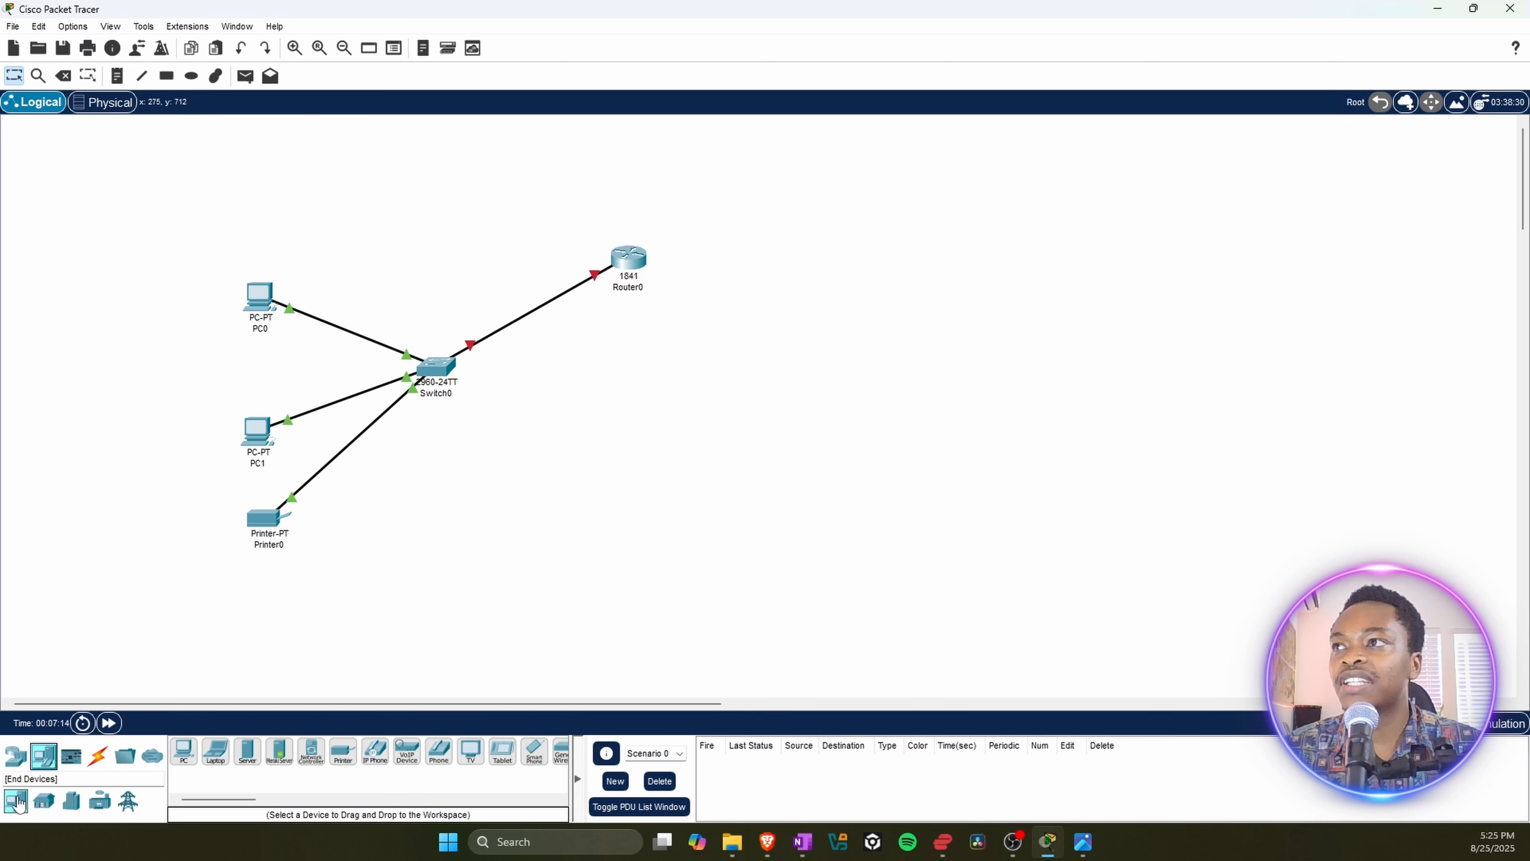
{"action": "left_click", "coordinate": [184, 752]}
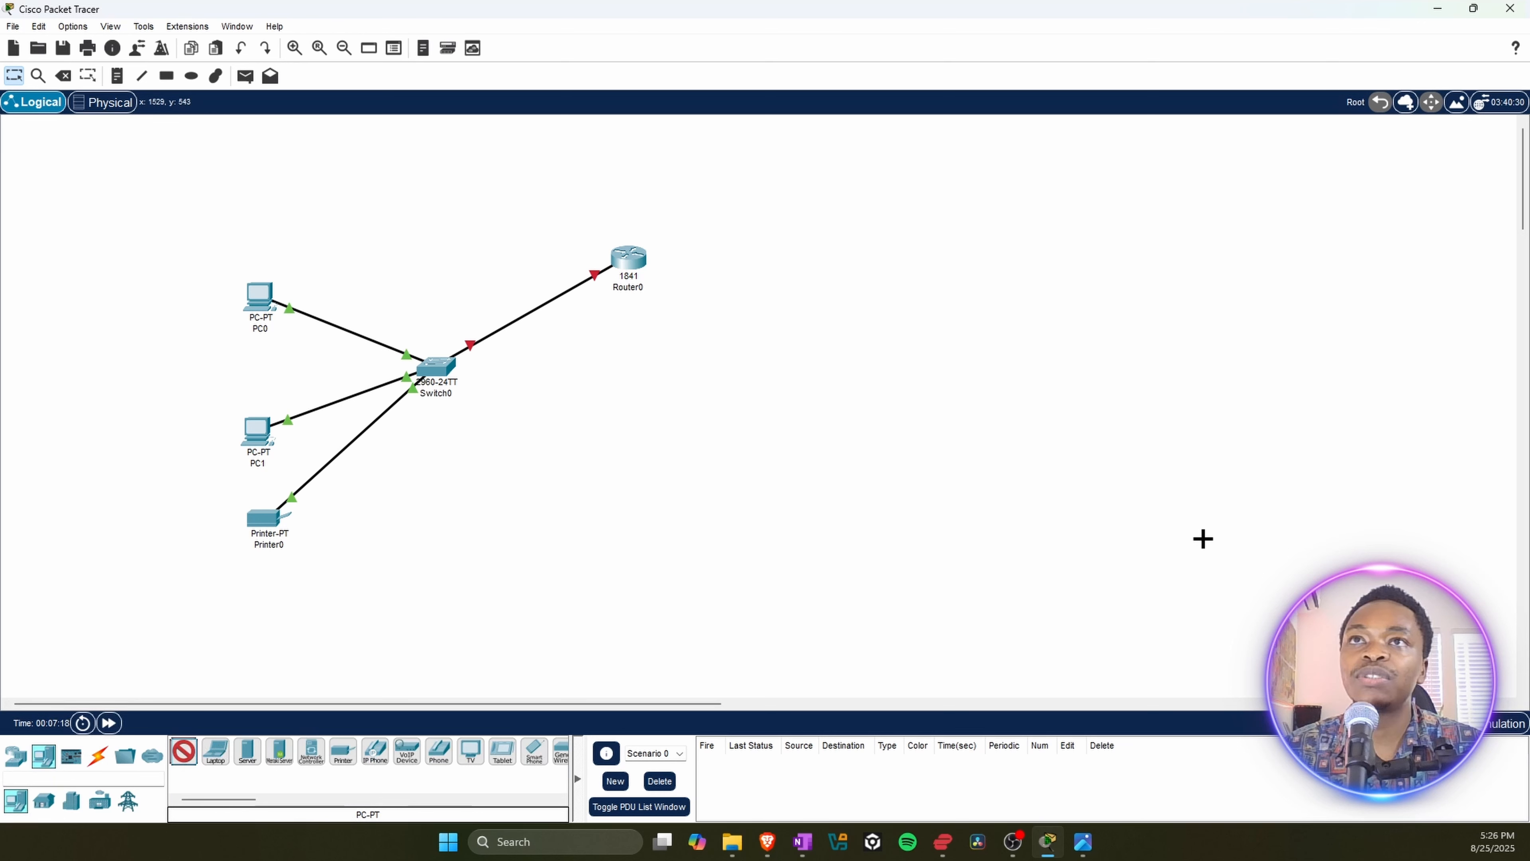
{"action": "left_click", "coordinate": [1217, 559]}
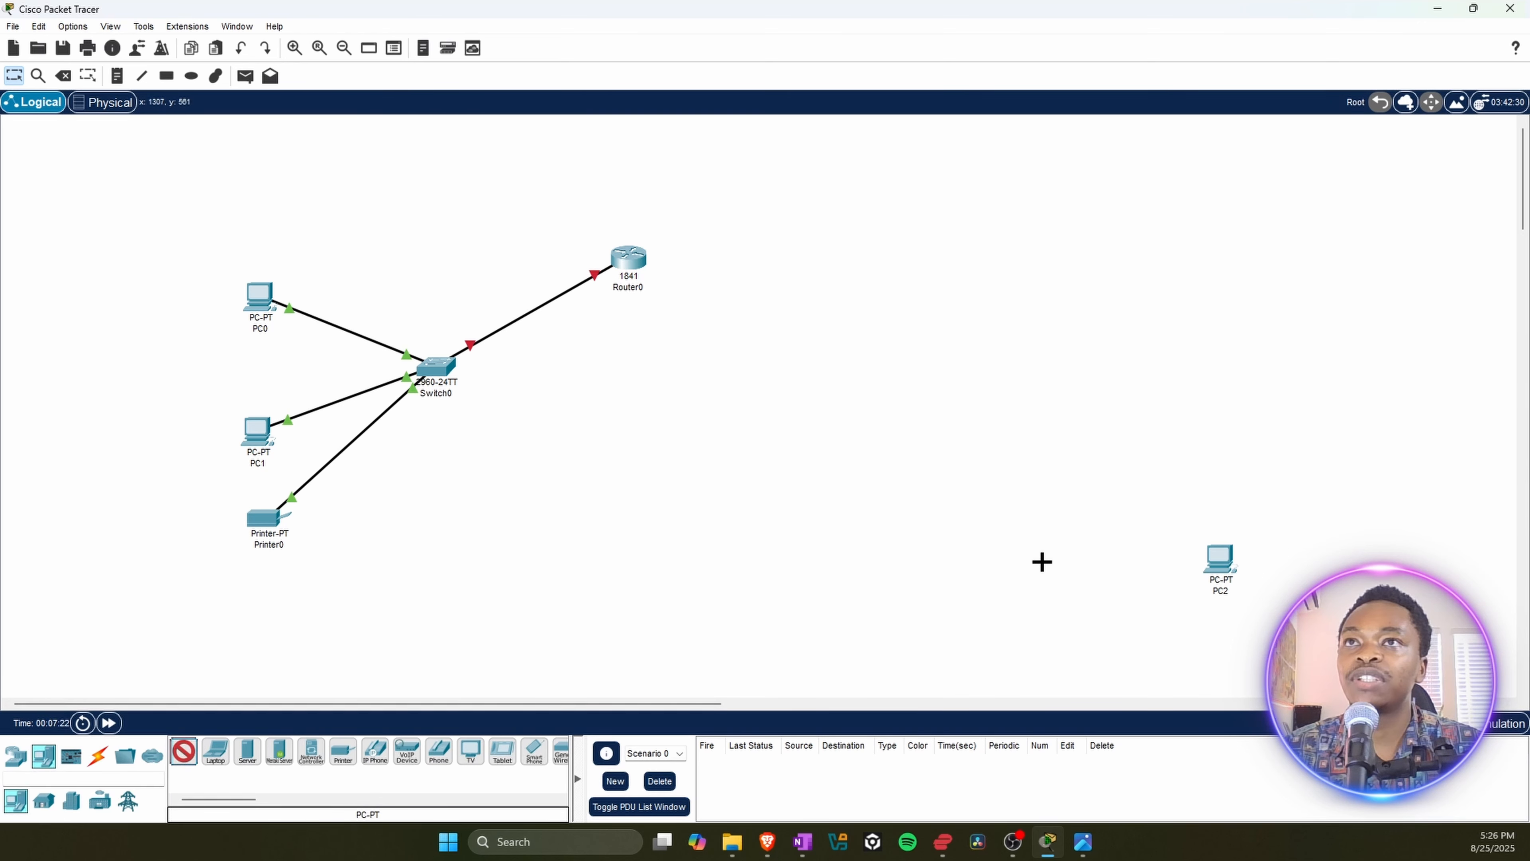
{"action": "left_click", "coordinate": [1217, 445]}
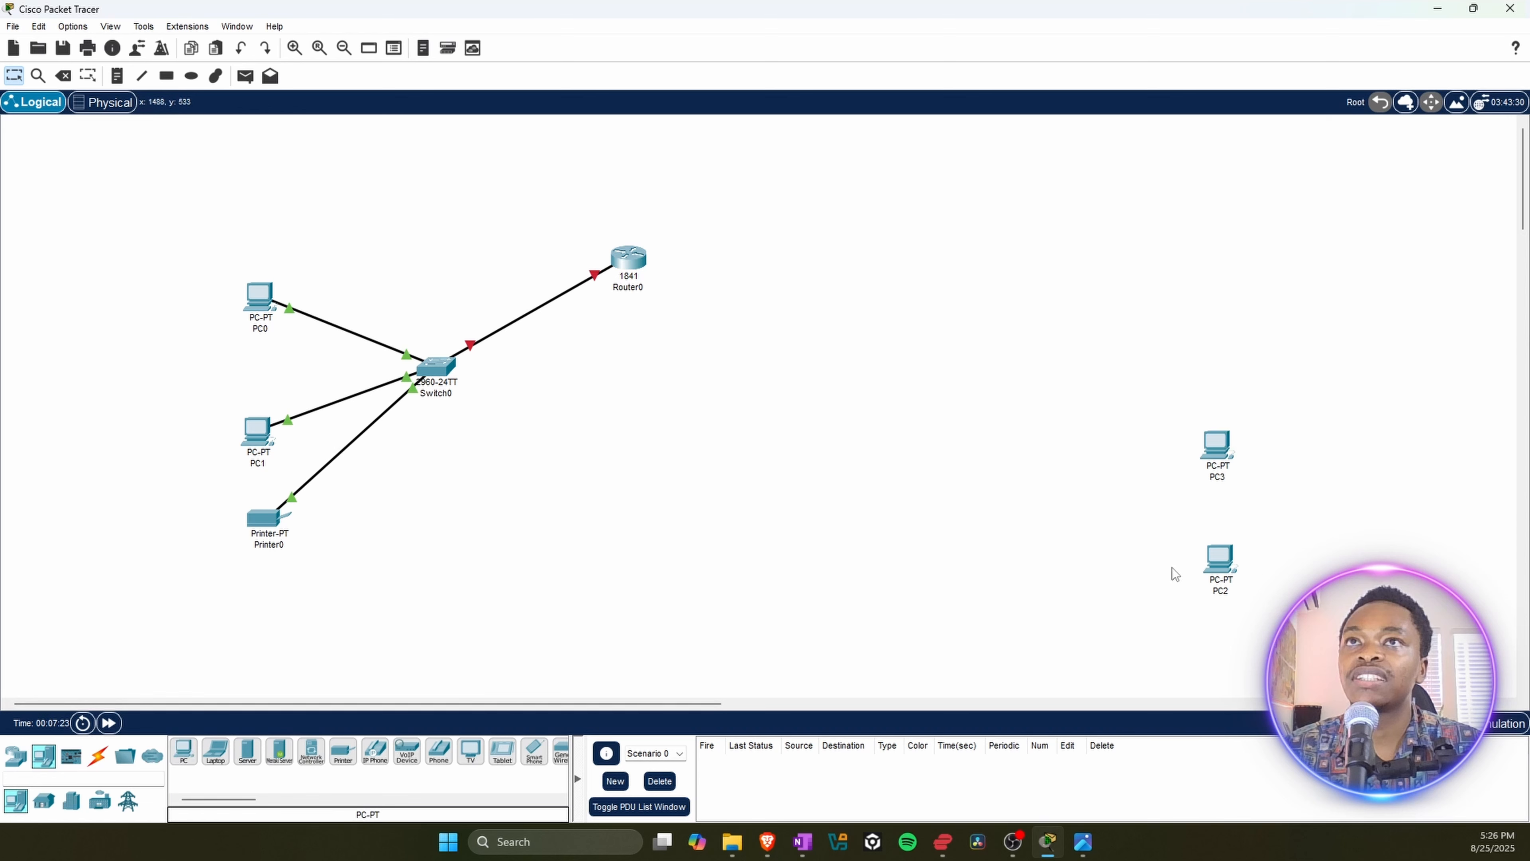
{"action": "left_click", "coordinate": [177, 758]}
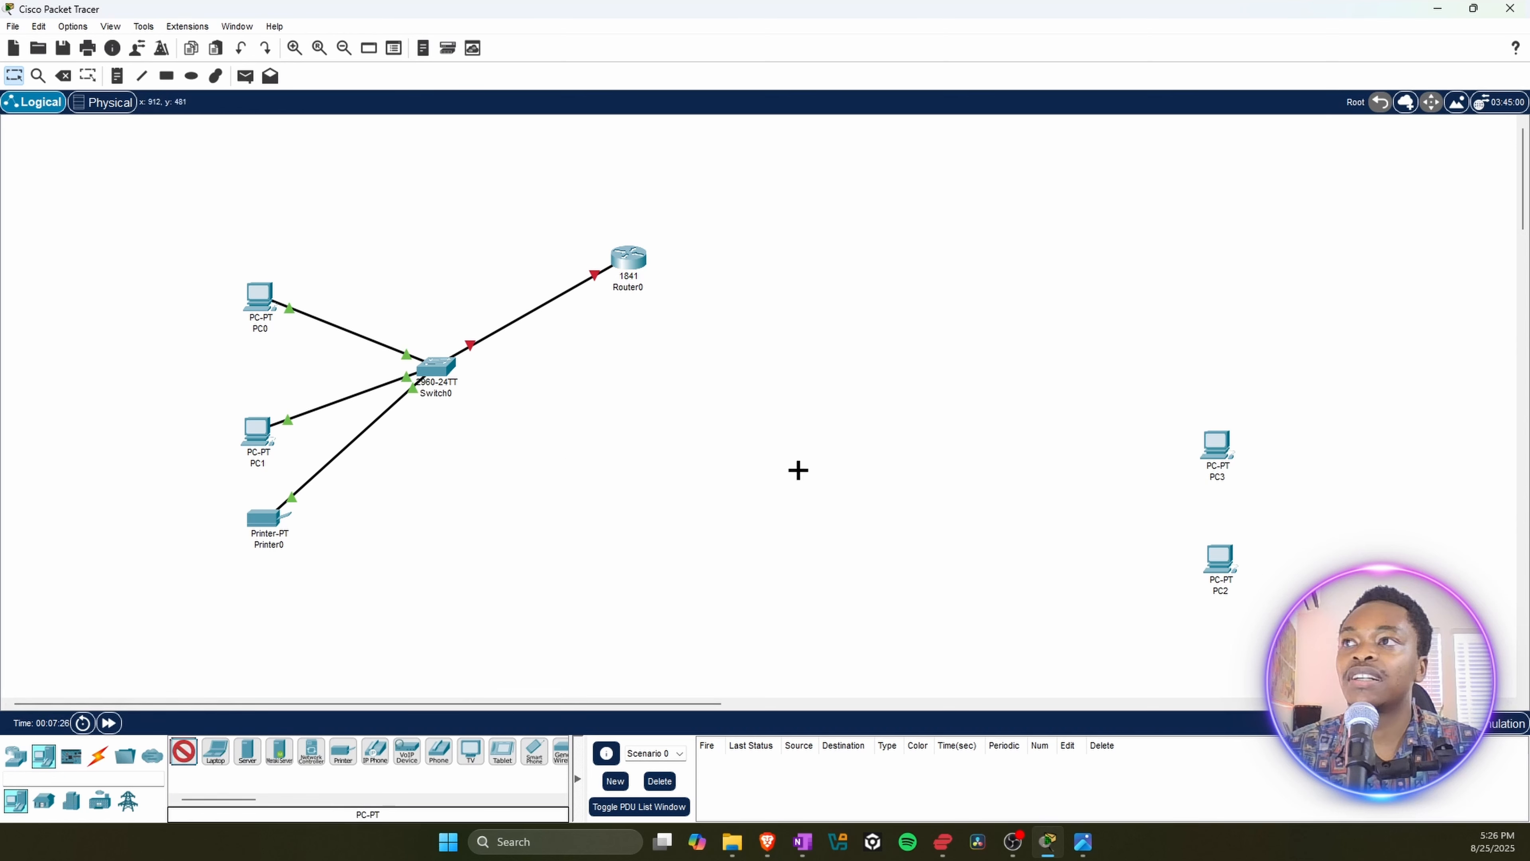
{"action": "left_click", "coordinate": [1205, 359]}
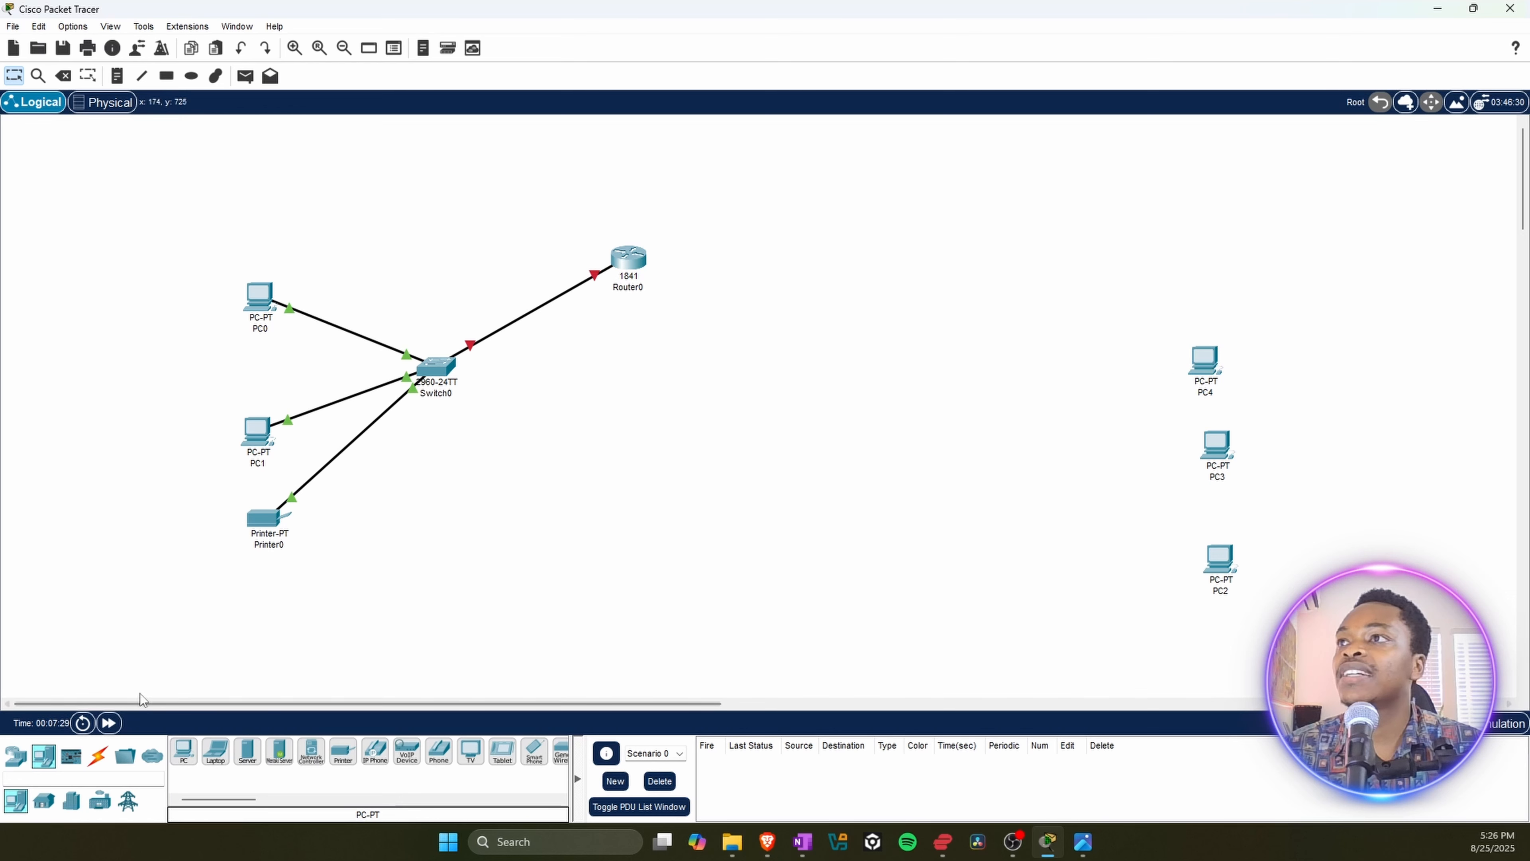
Step: Add a 2950T-24 switch between the router and the new column of PCs
{"action": "left_click", "coordinate": [15, 756]}
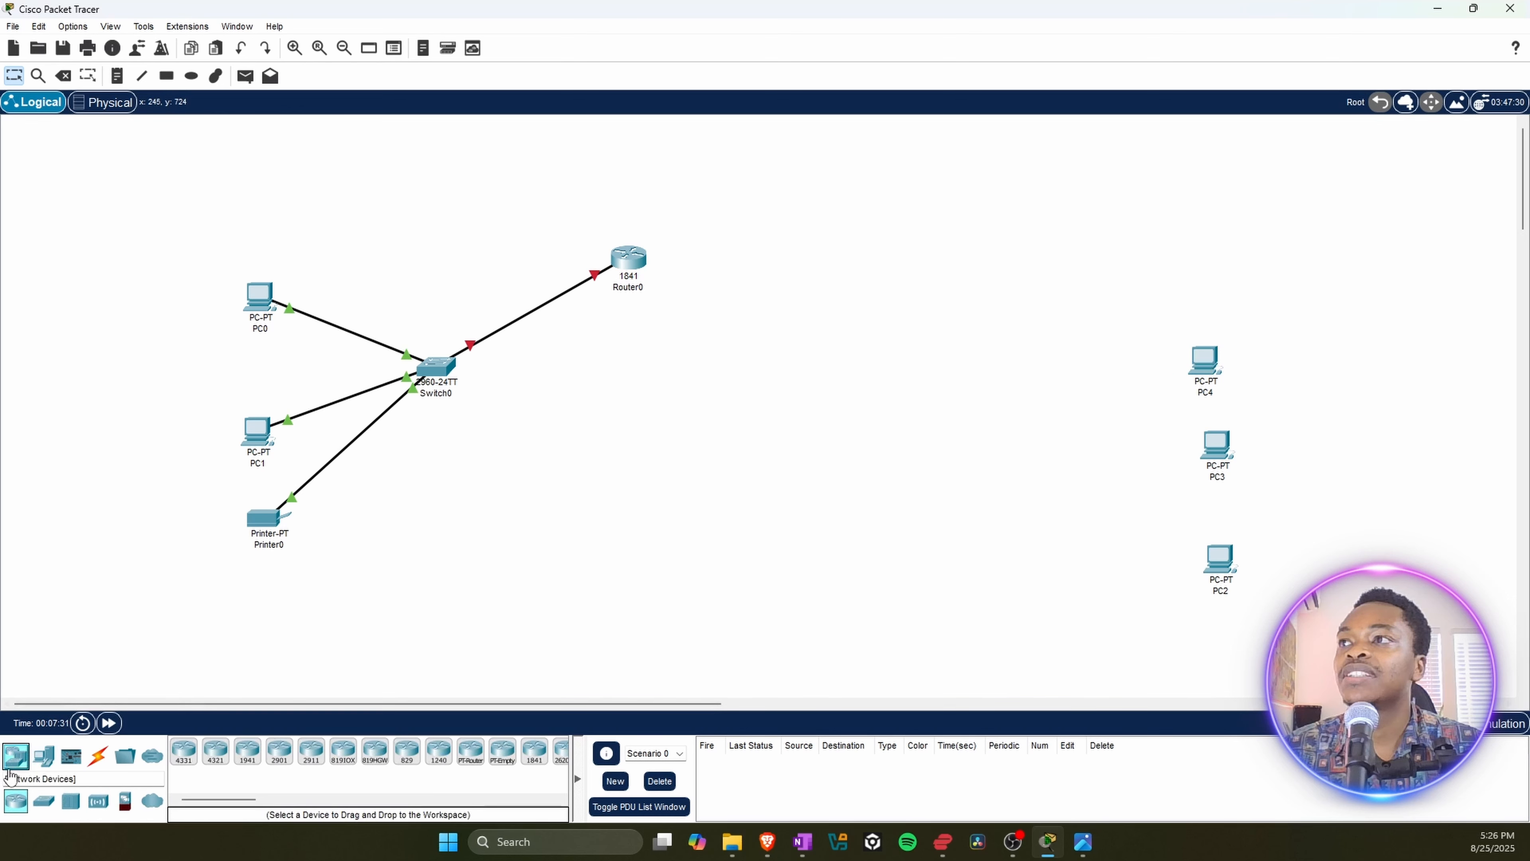
{"action": "left_click", "coordinate": [45, 802]}
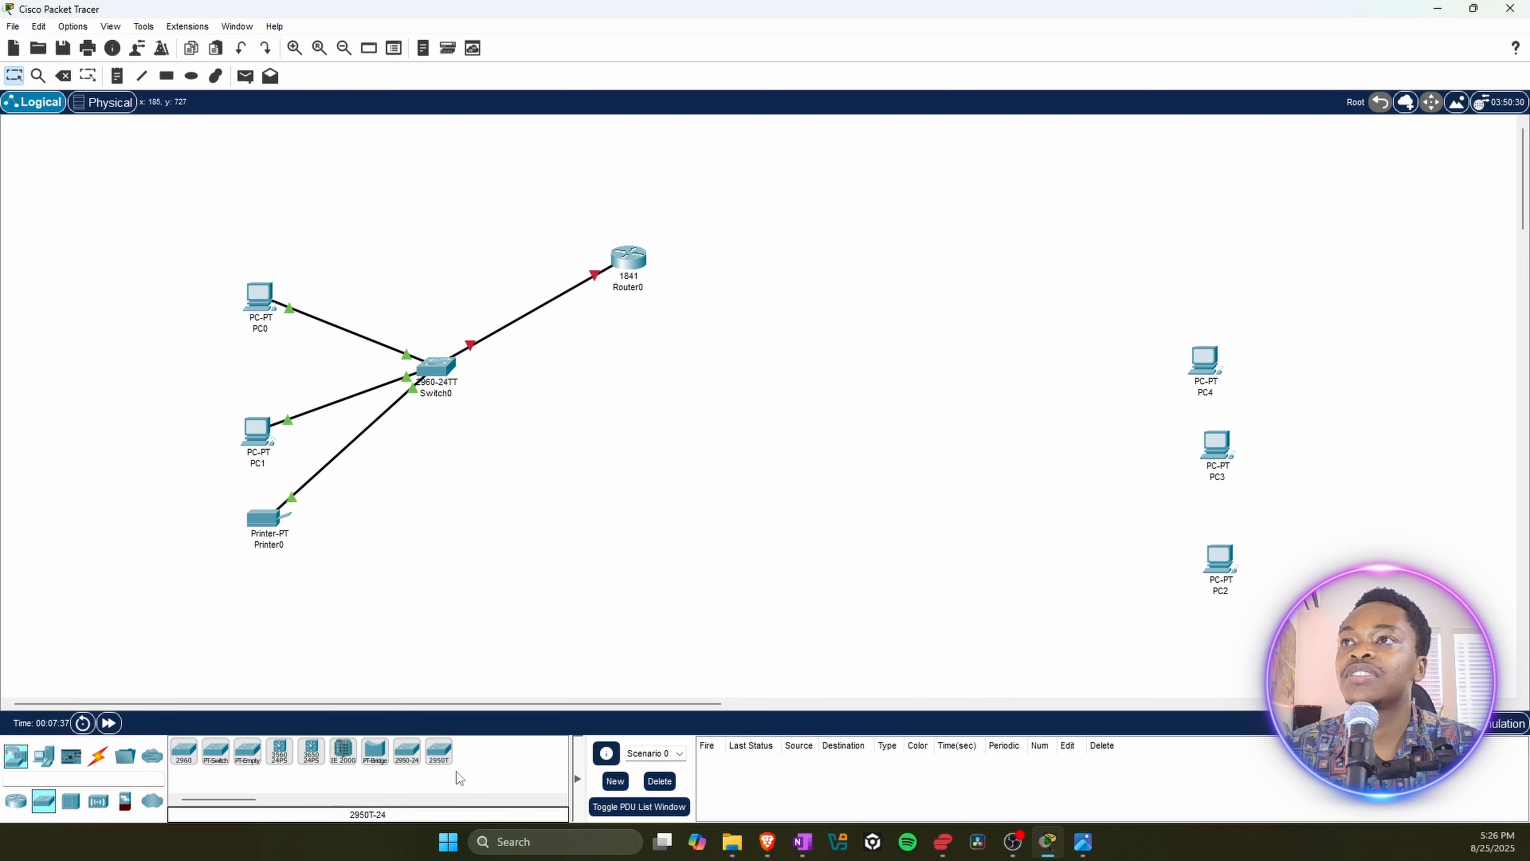
{"action": "left_click", "coordinate": [440, 752]}
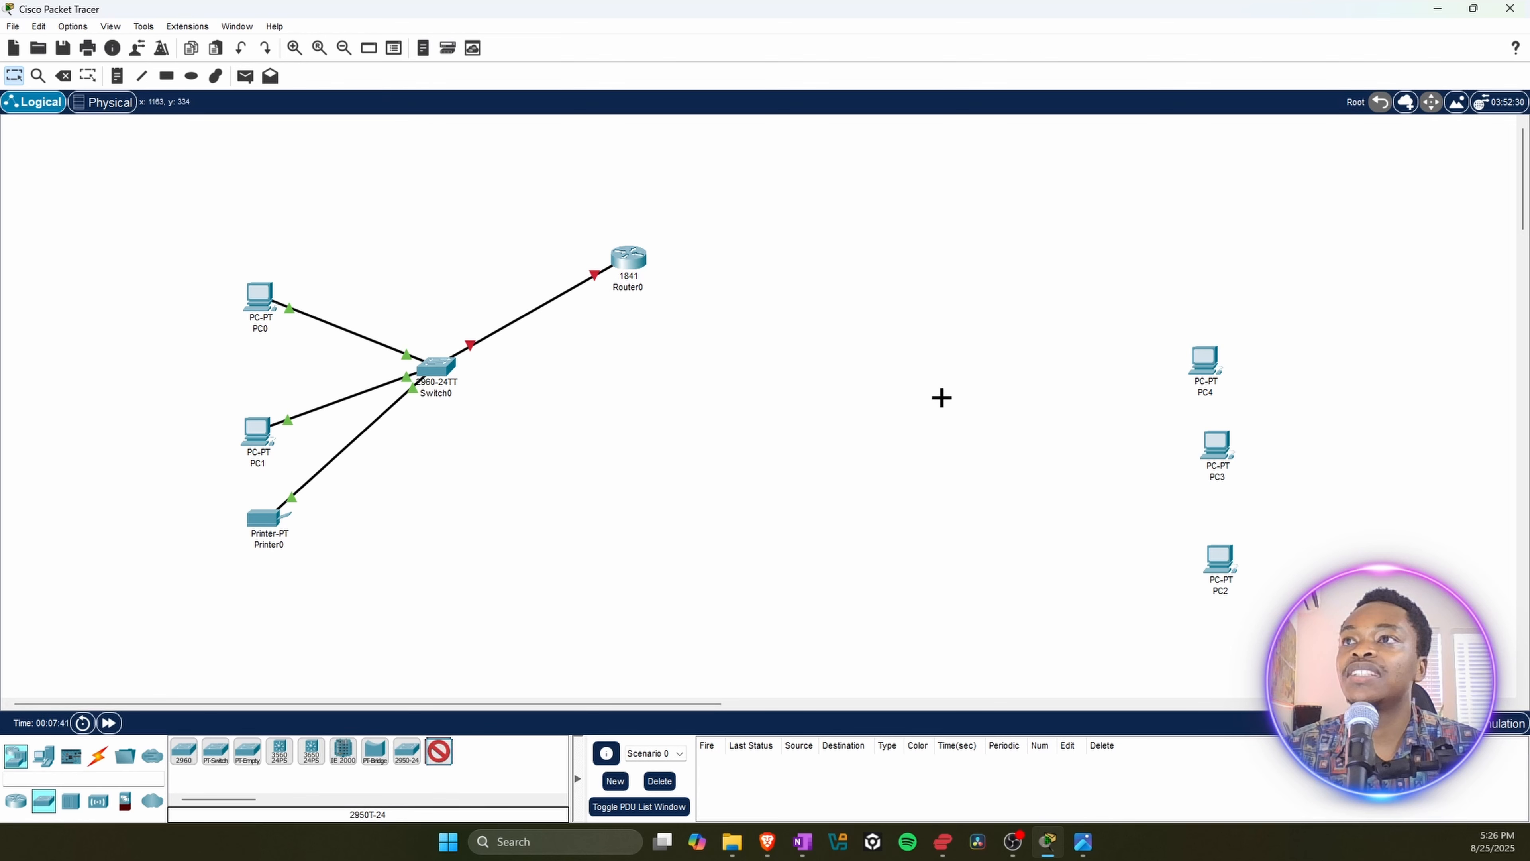
{"action": "left_click", "coordinate": [952, 426]}
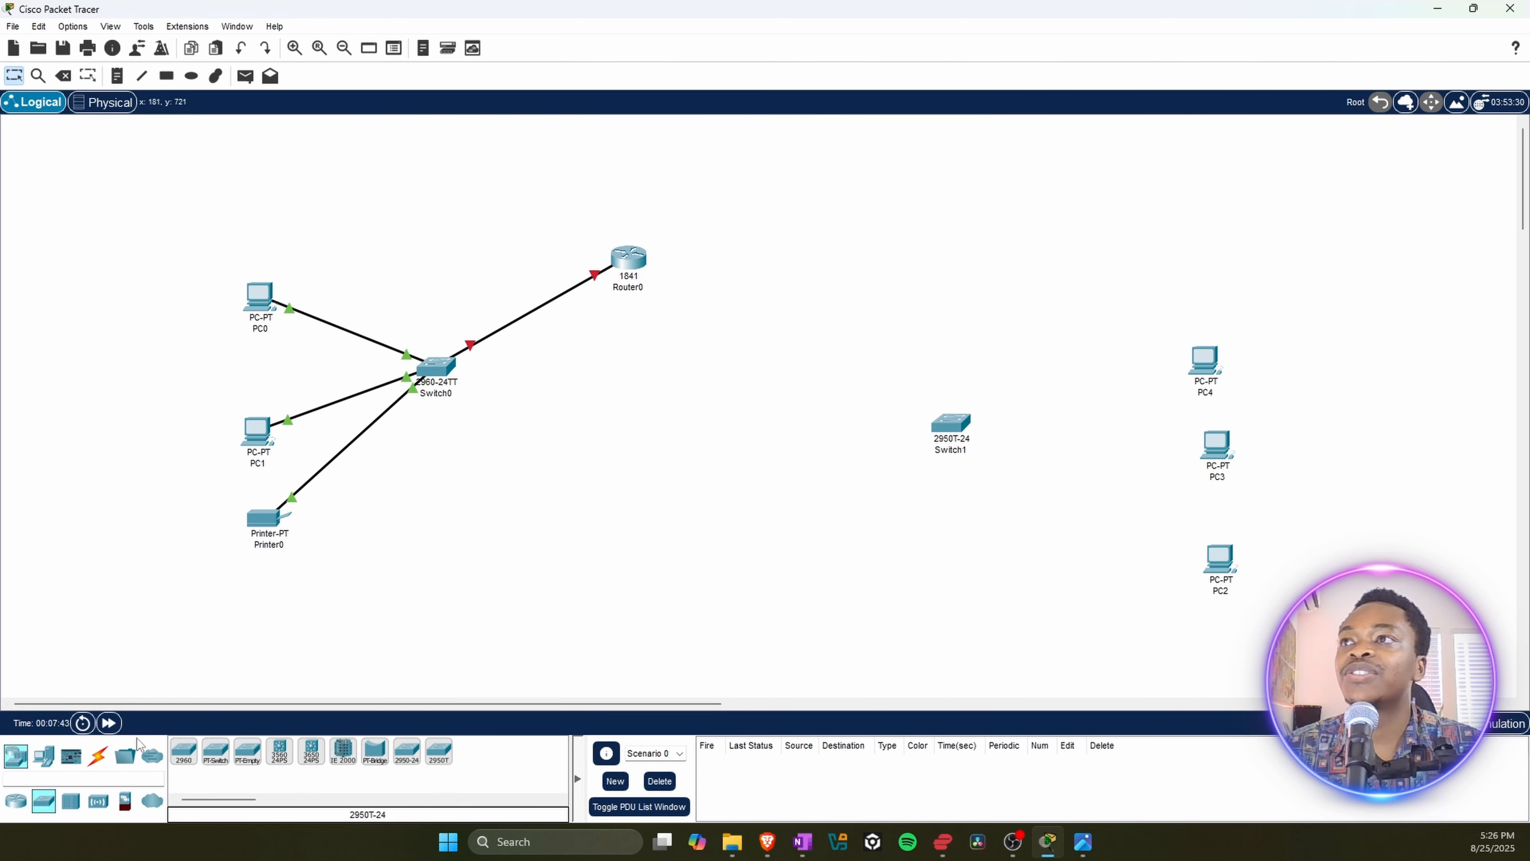
Step: Connect PC4's FastEthernet0 port to Switch1's FastEthernet0/1 port with a Copper Straight-Through cable
{"action": "left_click", "coordinate": [99, 757]}
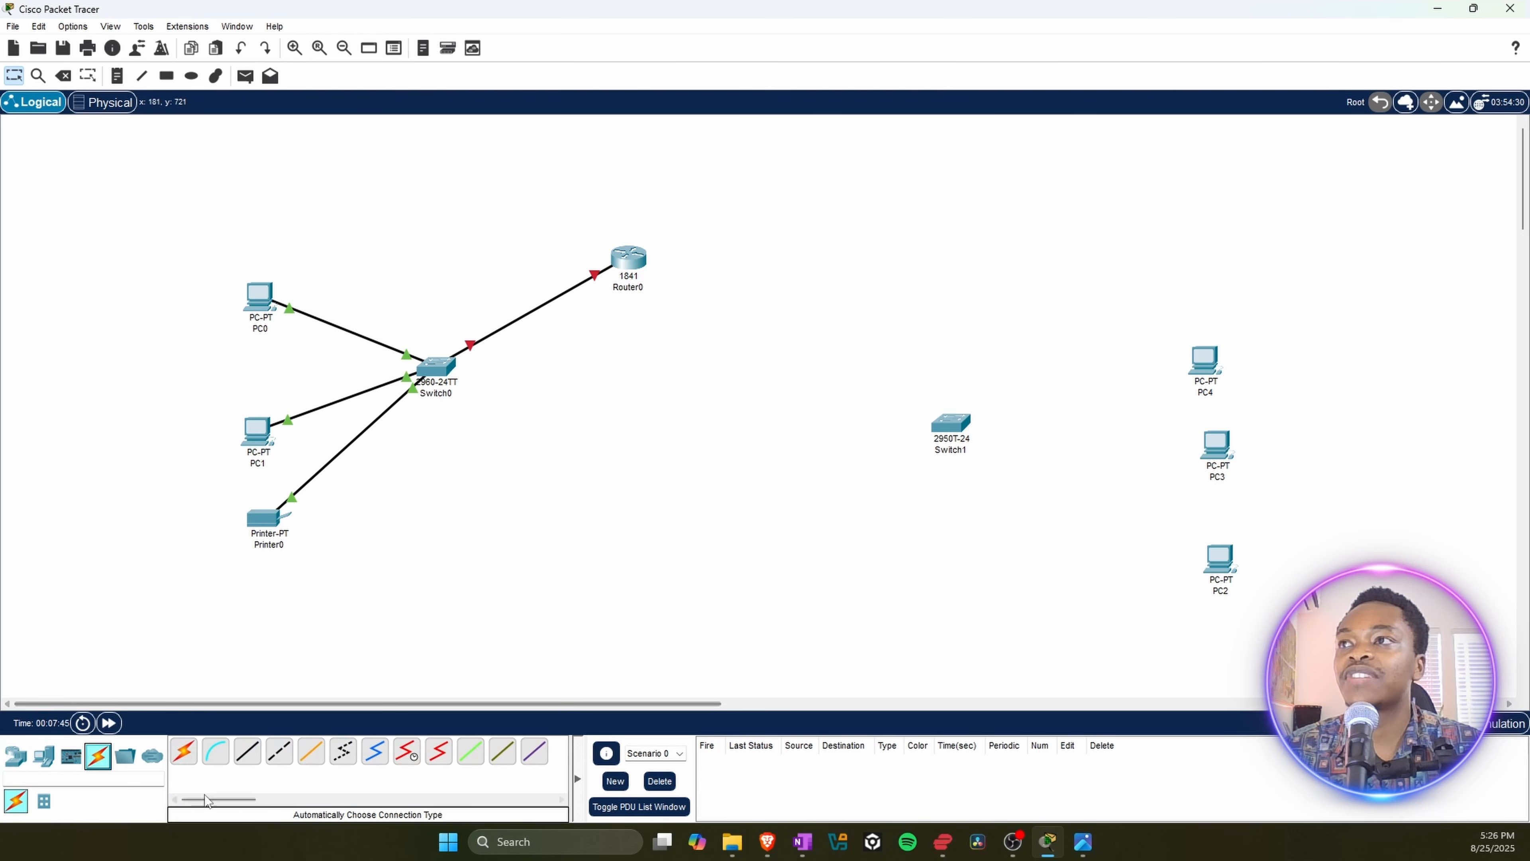
{"action": "left_click", "coordinate": [250, 754]}
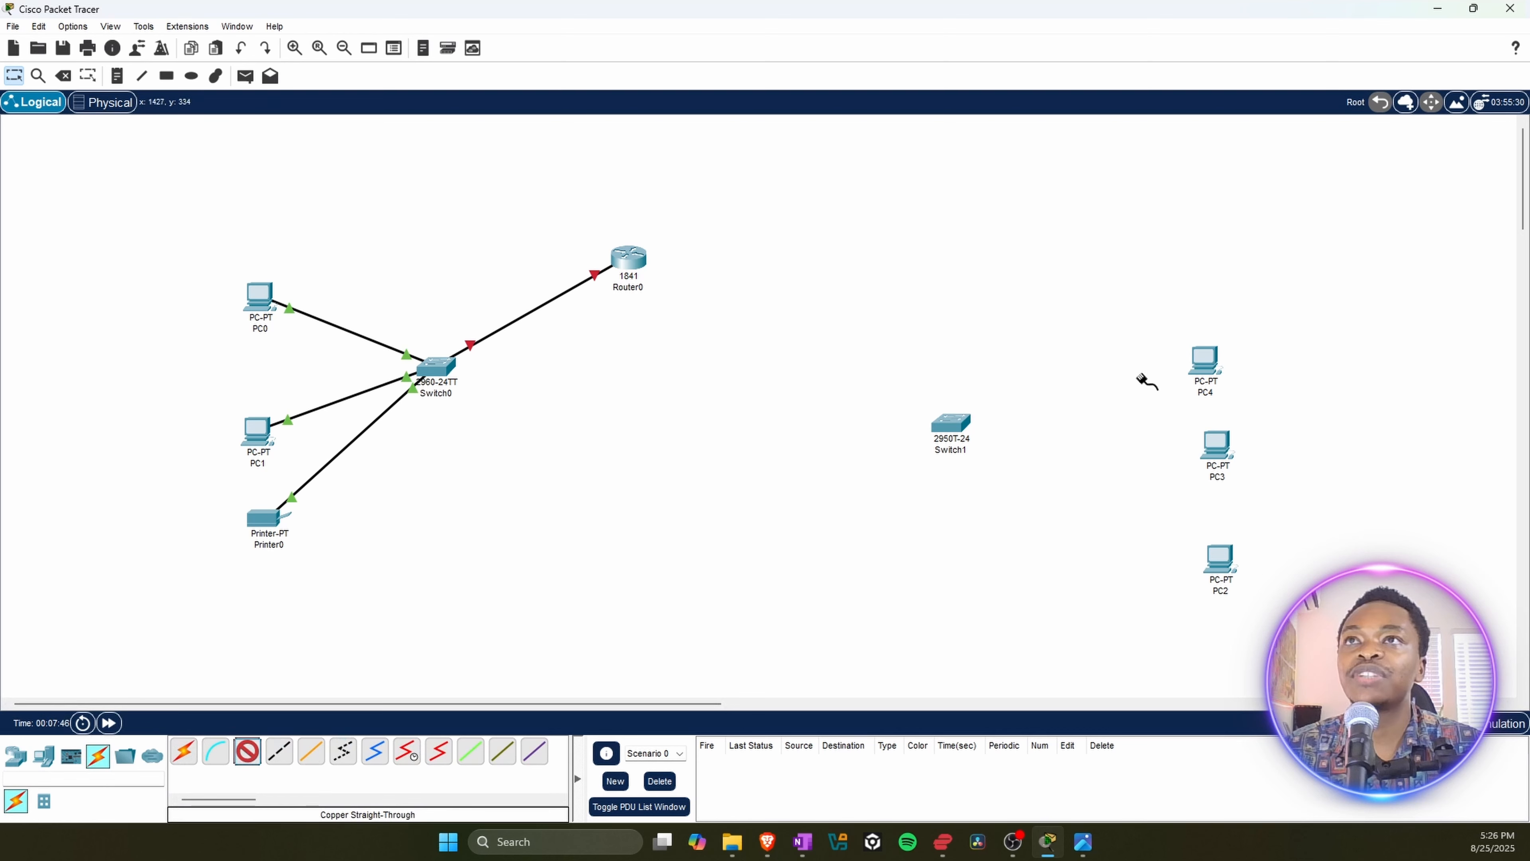
{"action": "left_click", "coordinate": [1202, 369]}
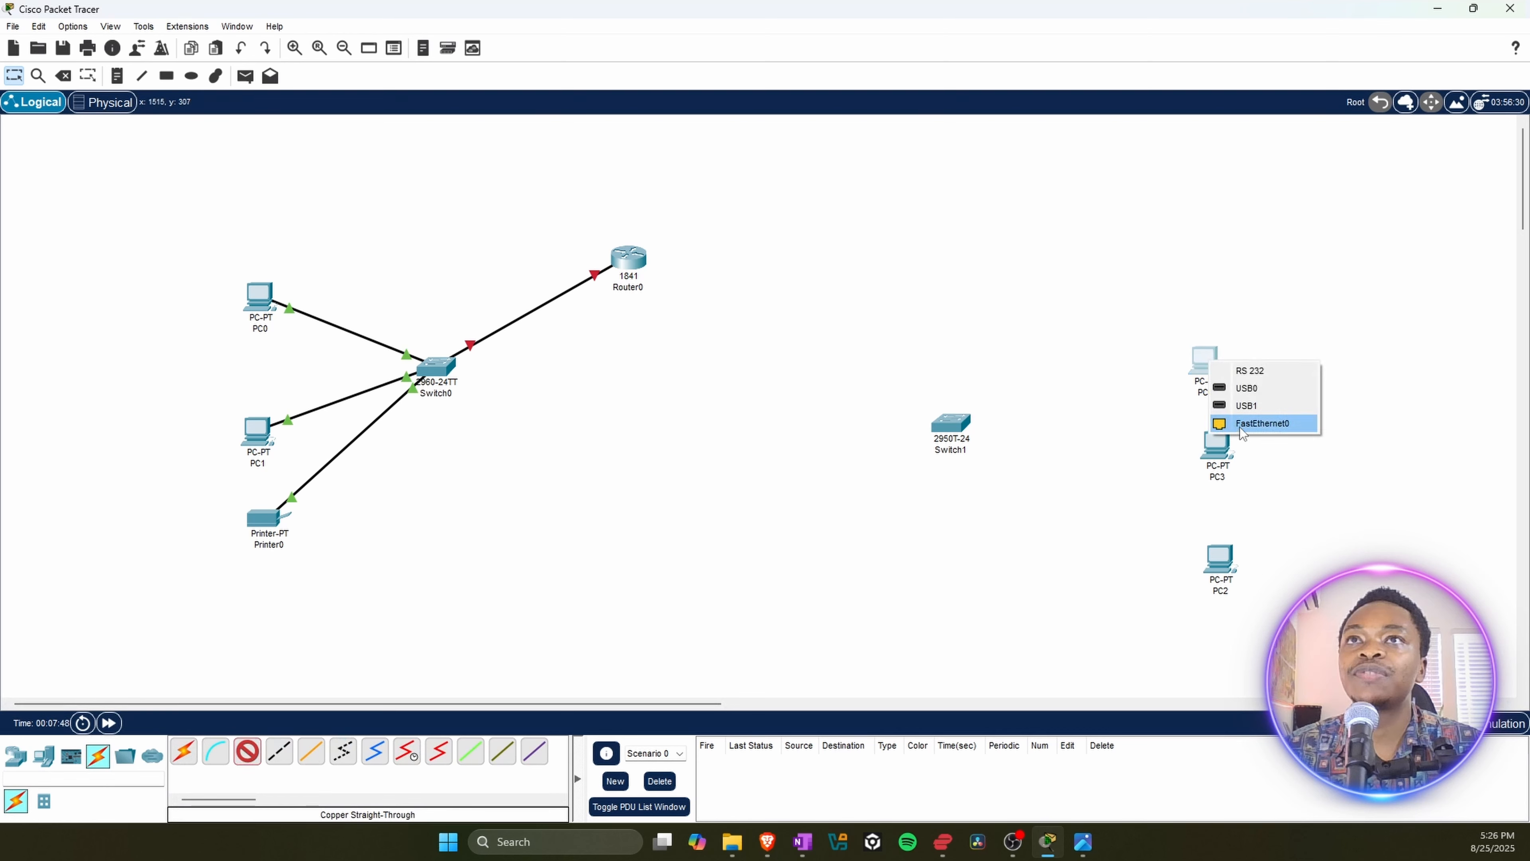
{"action": "left_click", "coordinate": [1240, 423]}
{"action": "left_click", "coordinate": [954, 418]}
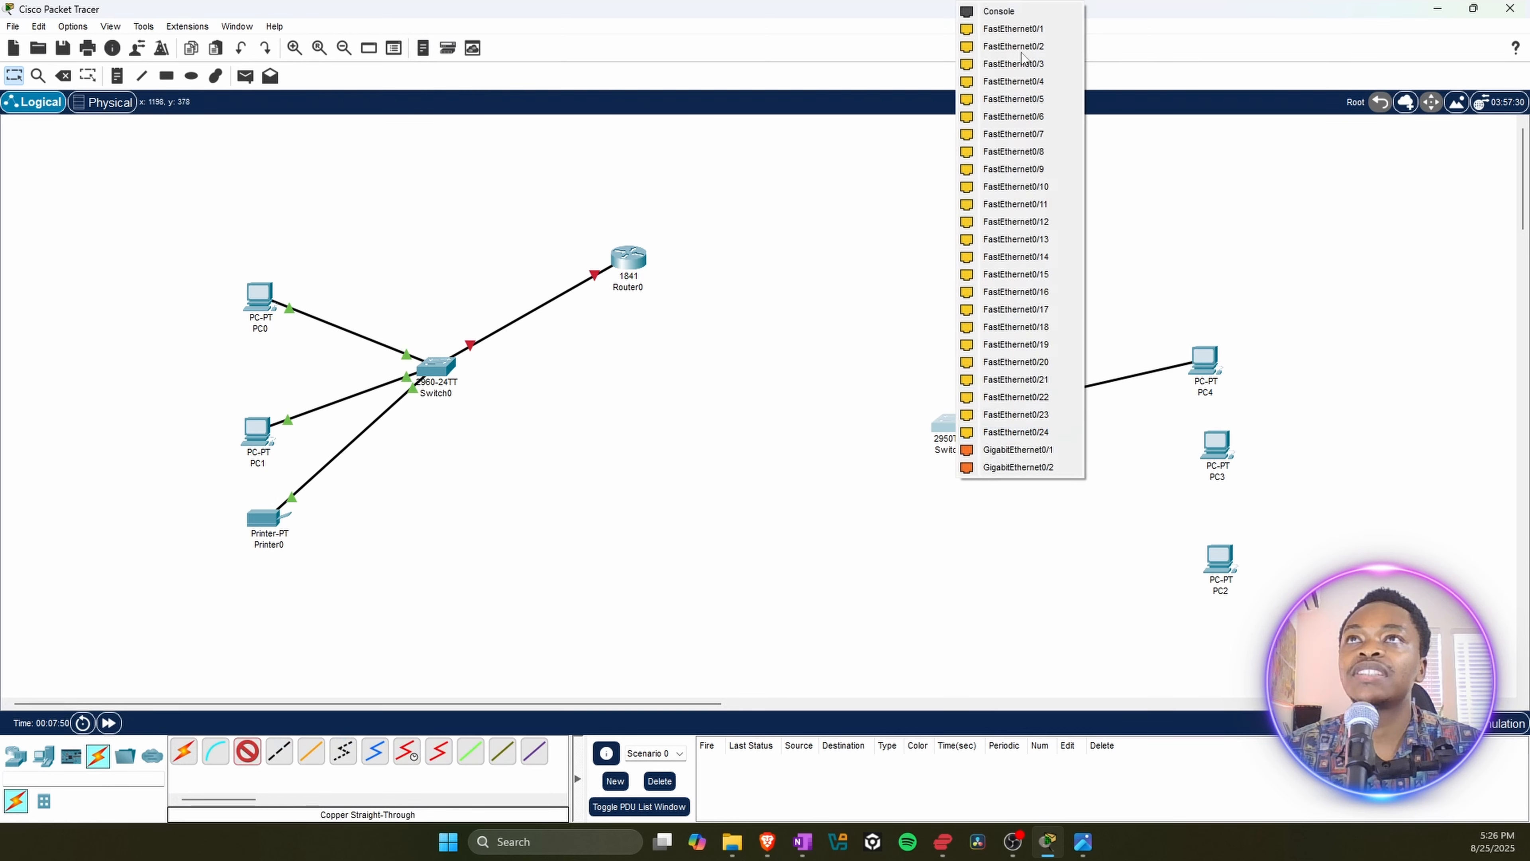
{"action": "left_click", "coordinate": [1032, 32]}
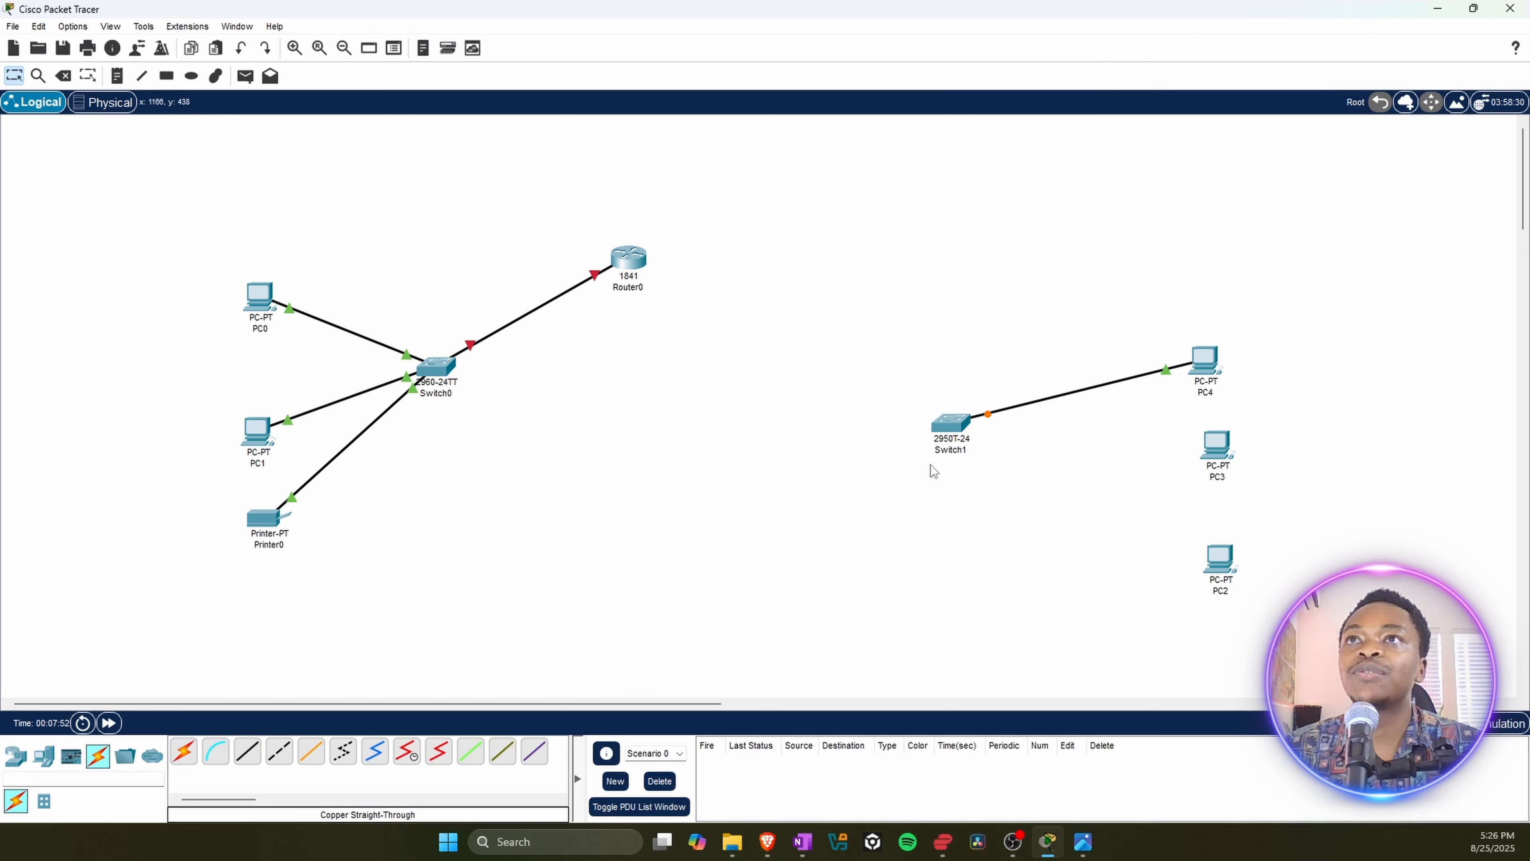
Step: Connect PC3's FastEthernet0 port to Switch1's FastEthernet0/2 port with a Copper Straight-Through cable
{"action": "left_click", "coordinate": [247, 750]}
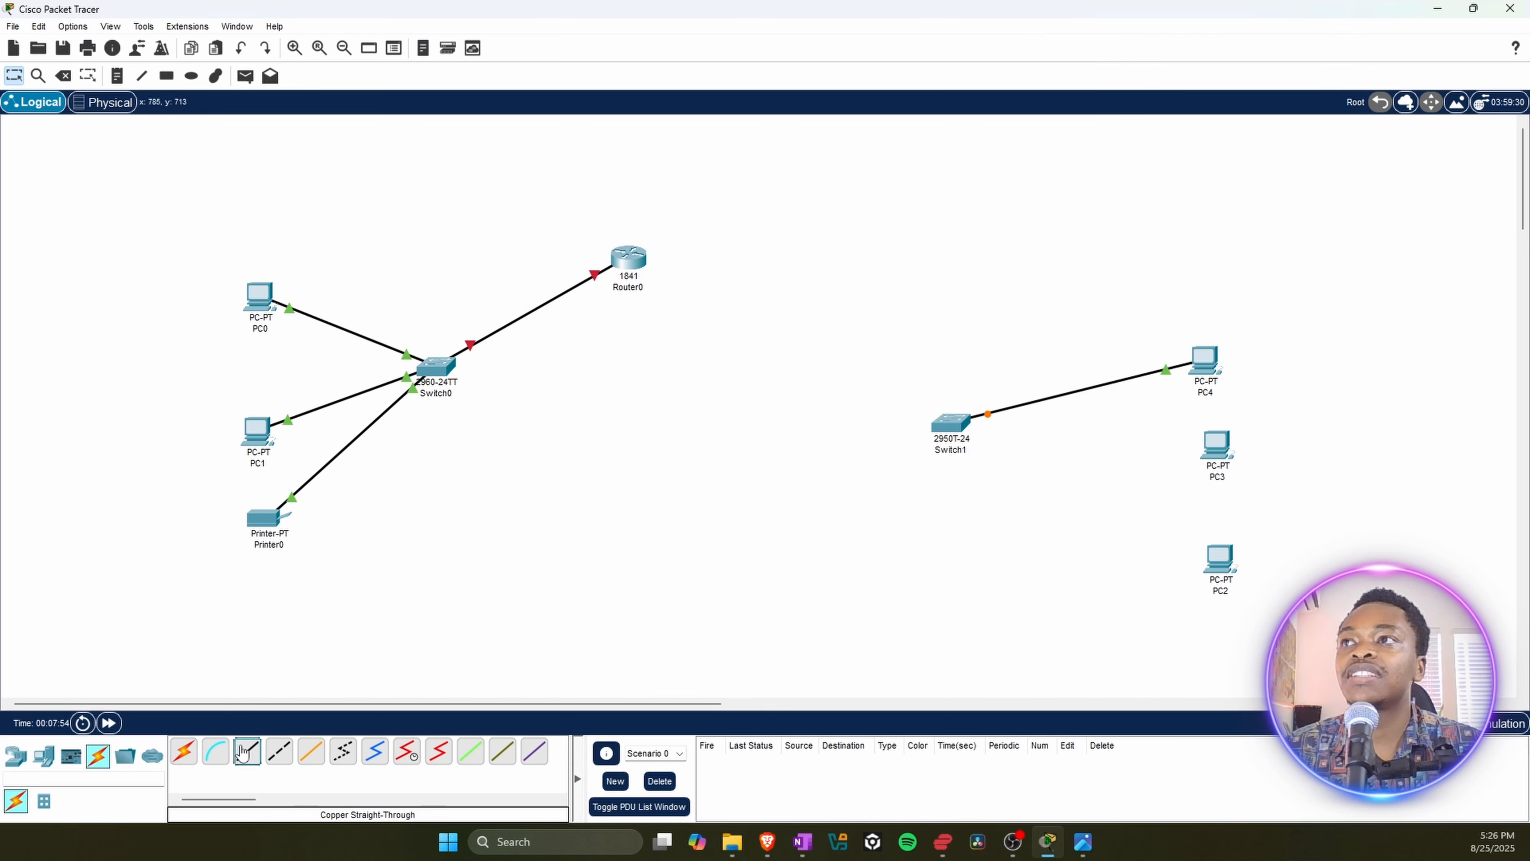
{"action": "left_click", "coordinate": [1218, 445]}
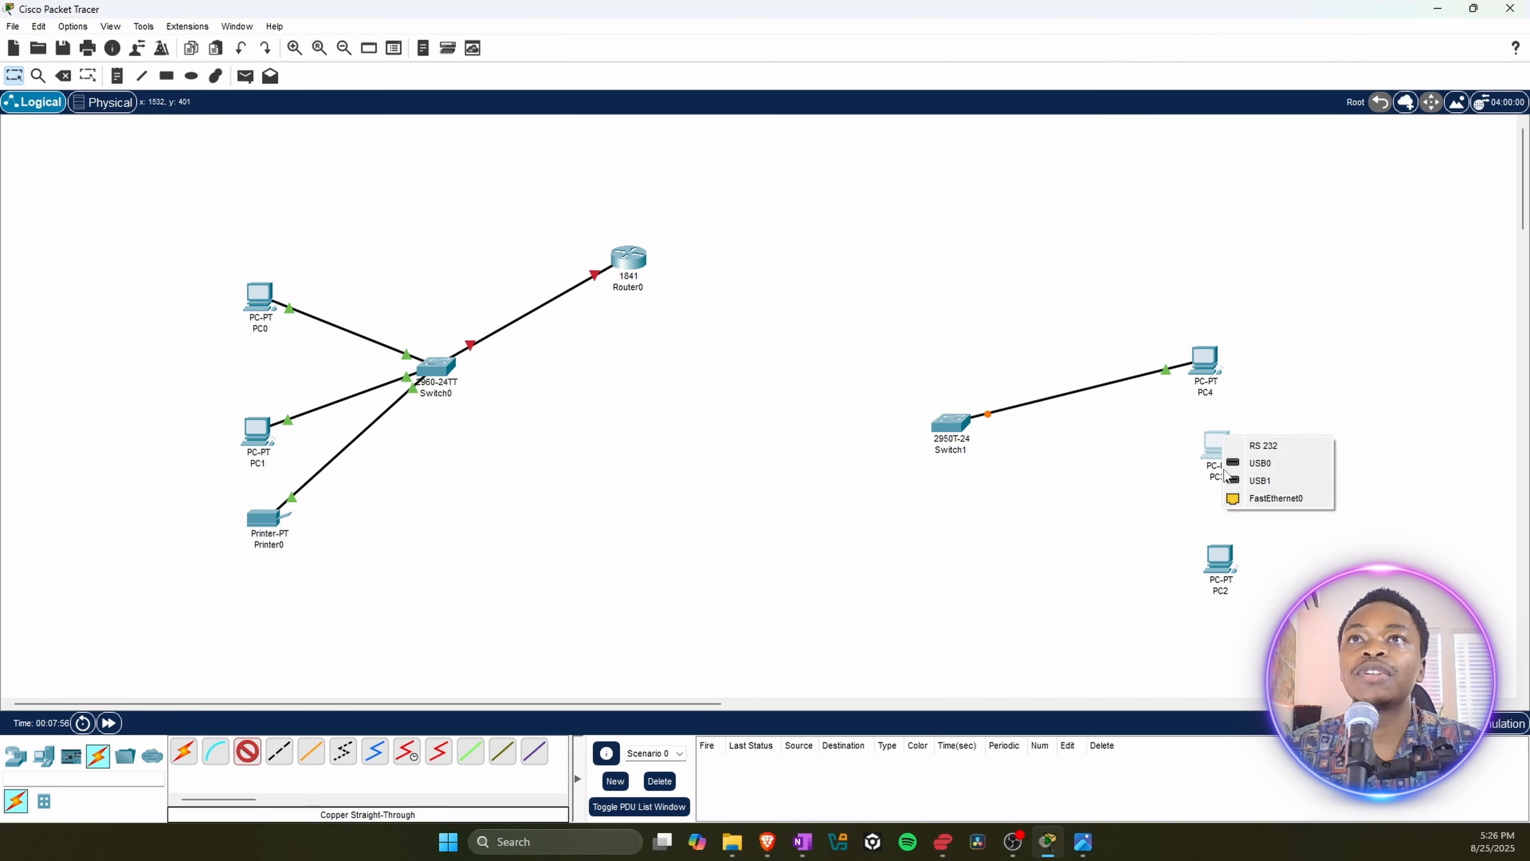
{"action": "left_click", "coordinate": [1256, 501]}
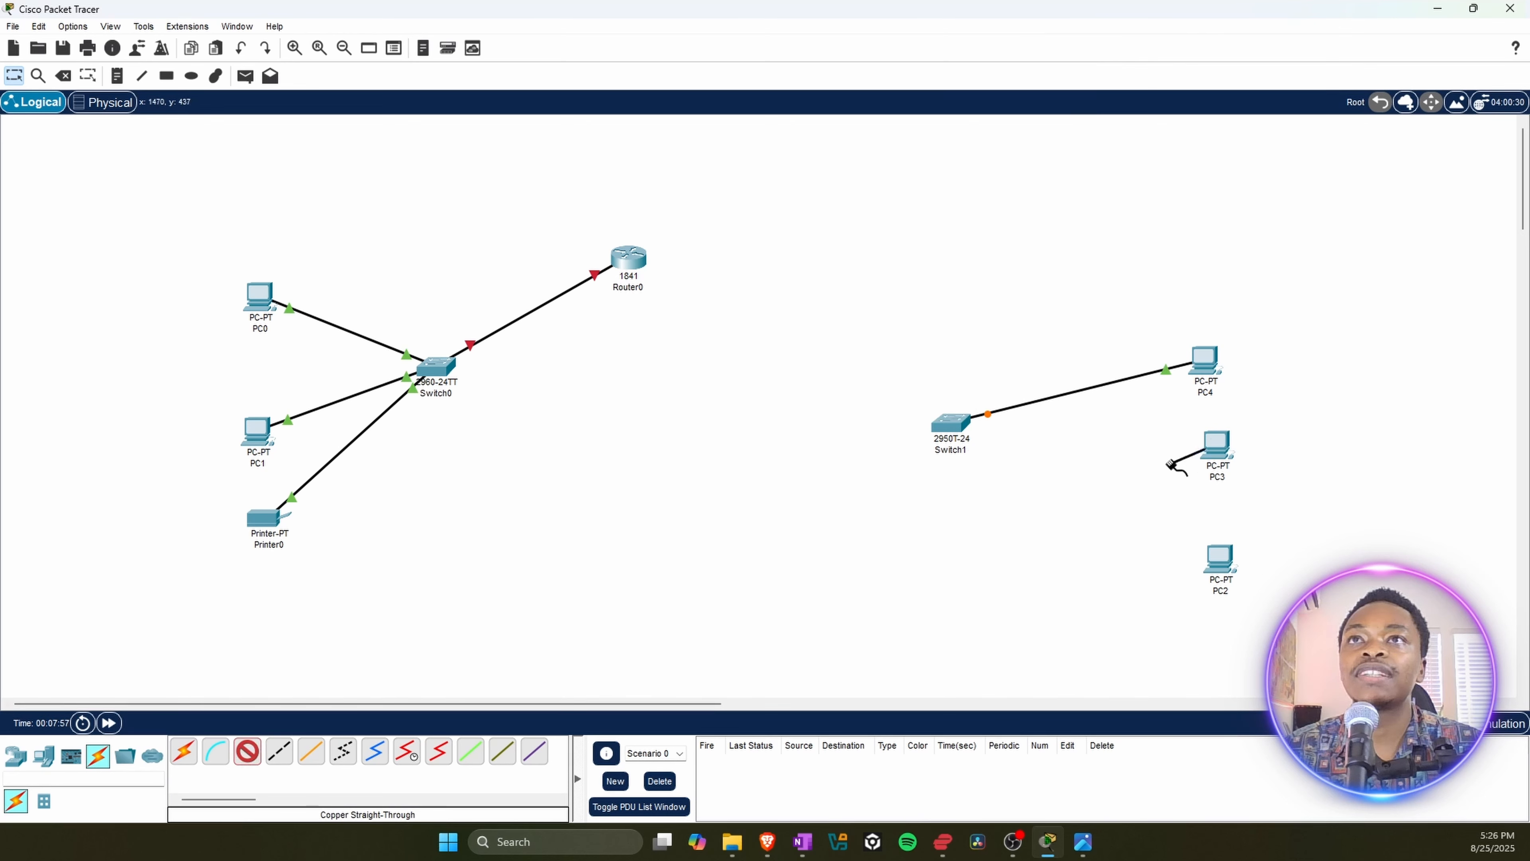
{"action": "left_click", "coordinate": [966, 425]}
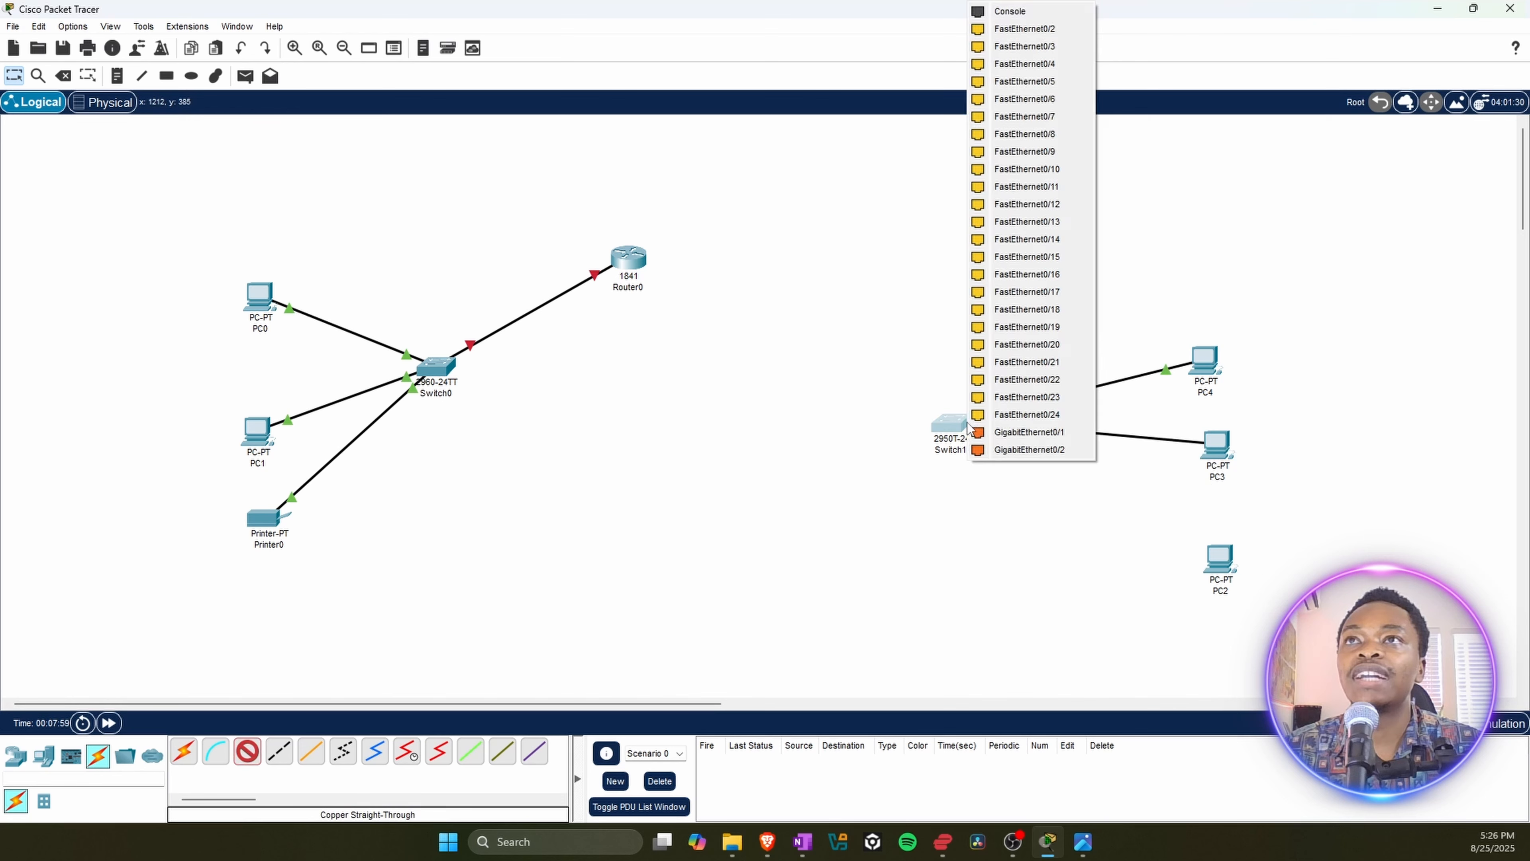
{"action": "left_click", "coordinate": [1034, 31]}
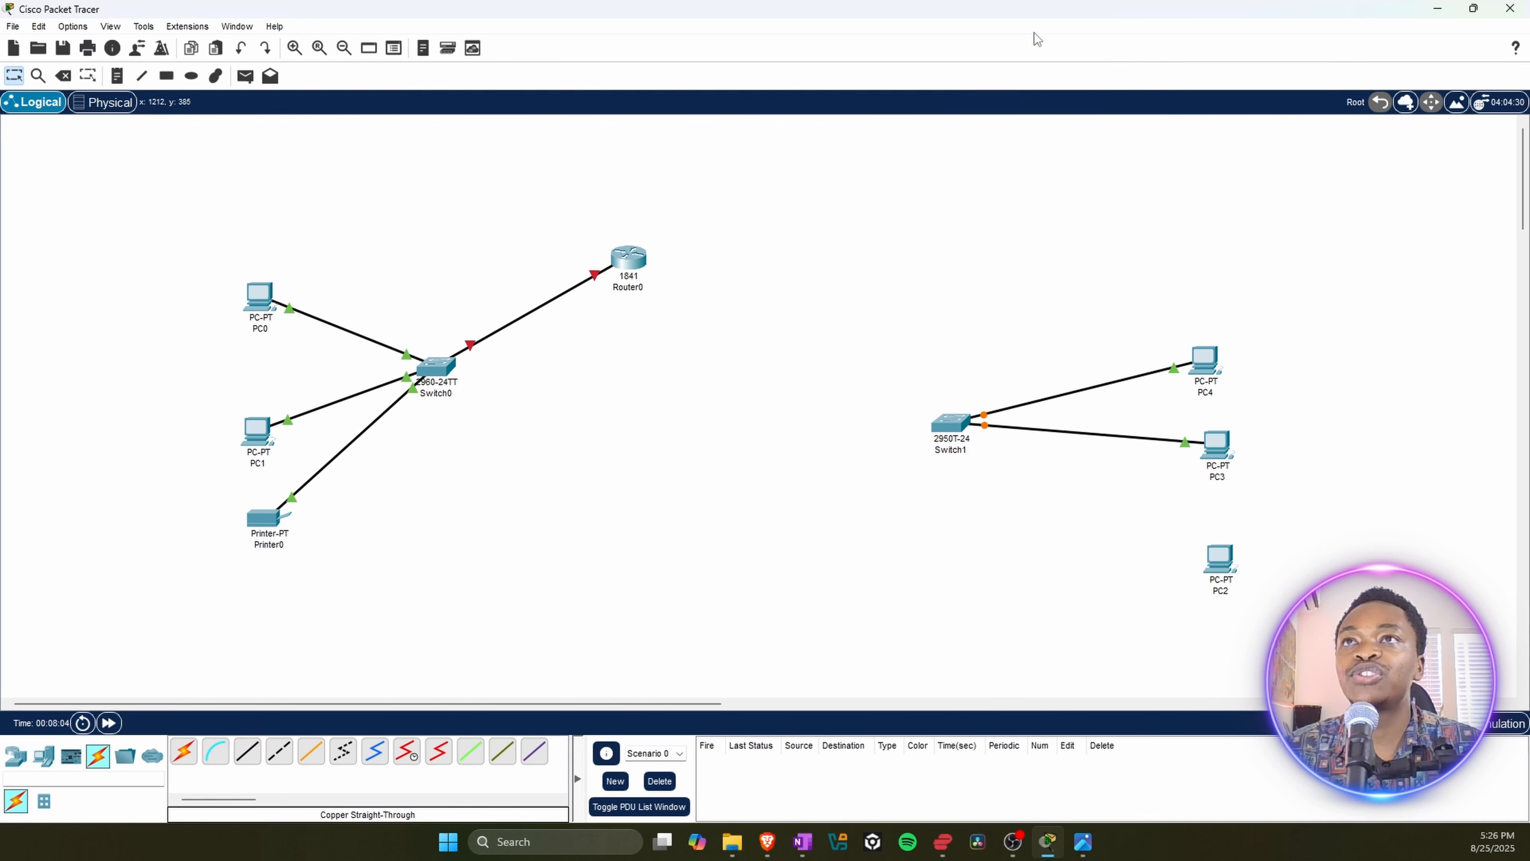
Step: Connect PC2's FastEthernet0 port to Switch1's FastEthernet0/3 port with a Copper Straight-Through cable
{"action": "left_click", "coordinate": [248, 754]}
{"action": "left_click", "coordinate": [1217, 573]}
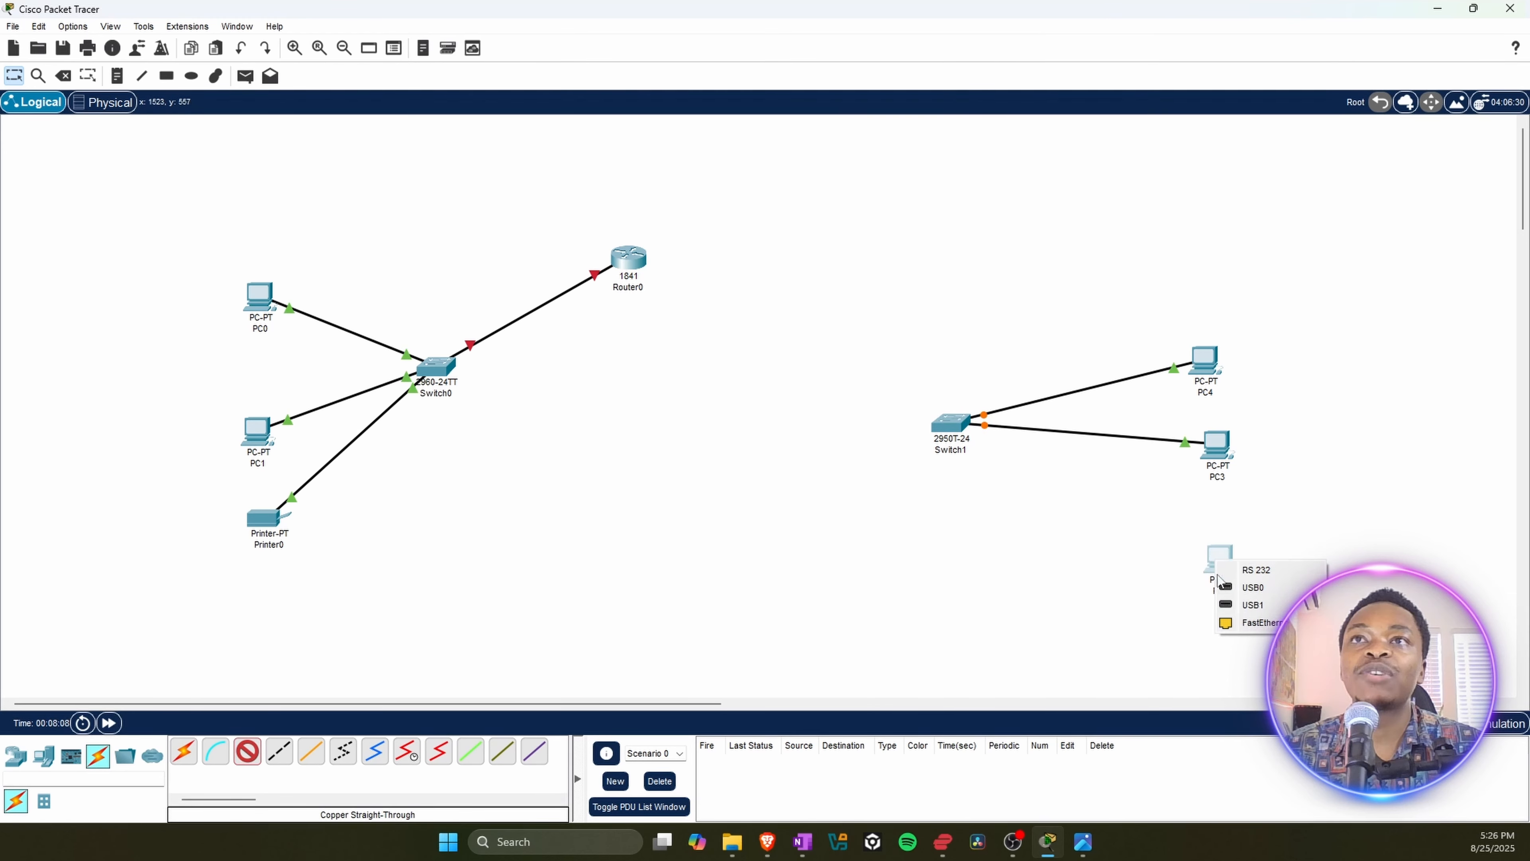
{"action": "left_click", "coordinate": [1251, 624]}
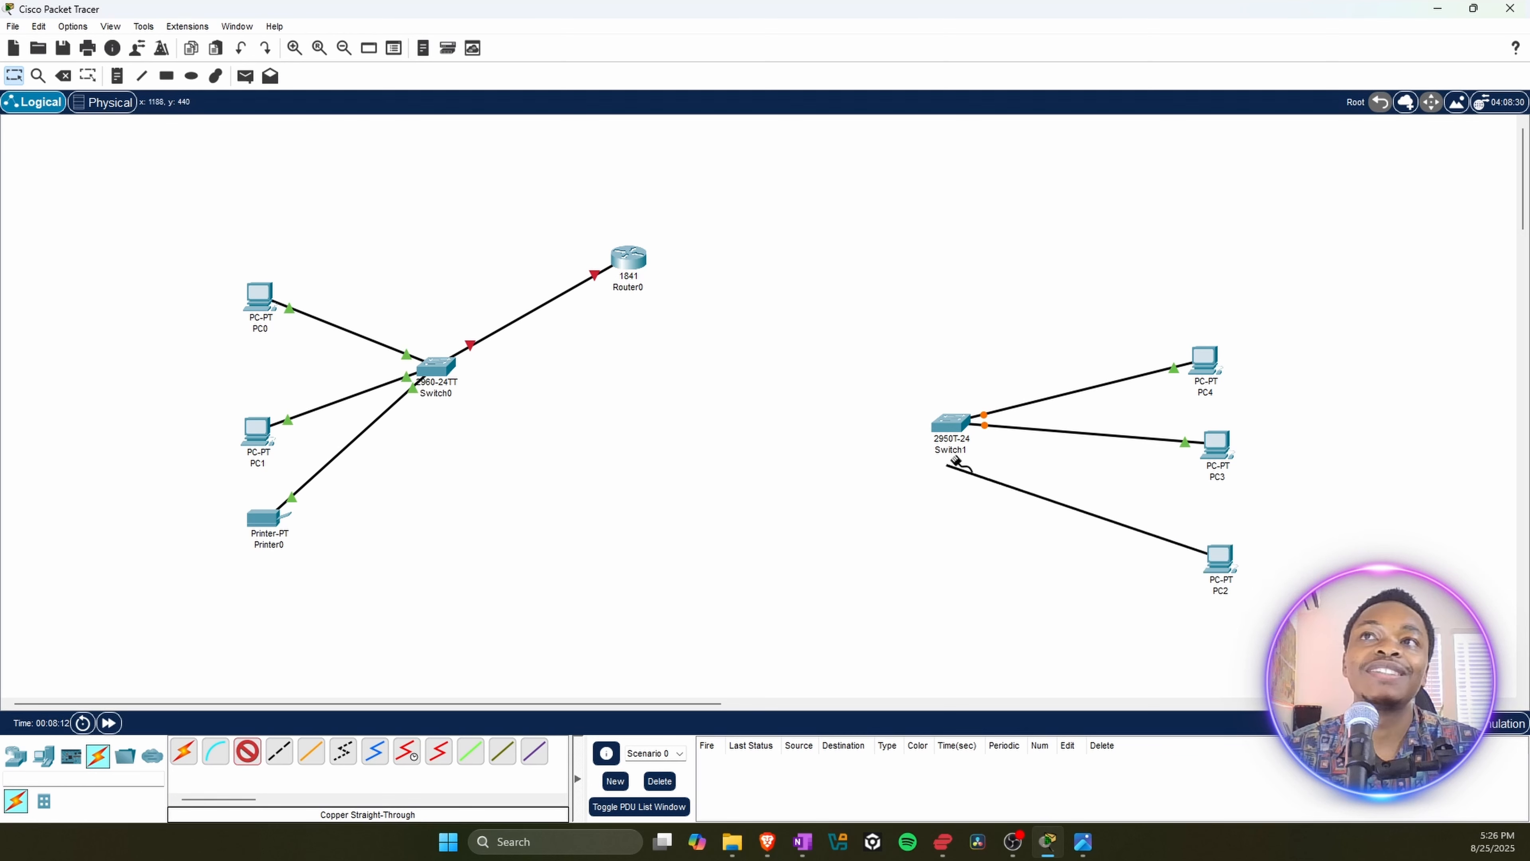
{"action": "left_click", "coordinate": [950, 423]}
{"action": "left_click", "coordinate": [994, 445]}
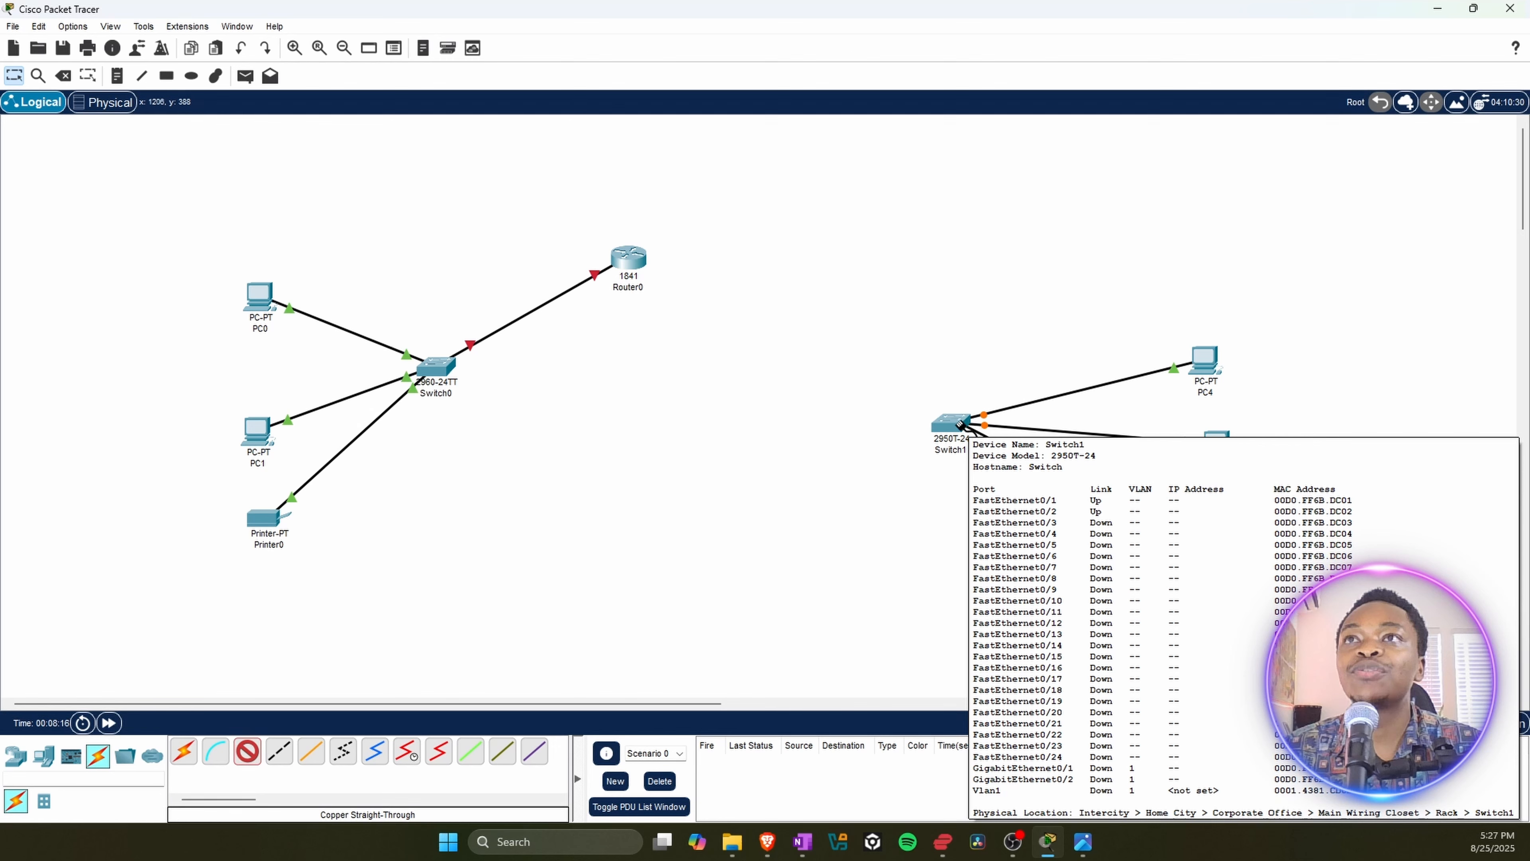
{"action": "left_click", "coordinate": [959, 422]}
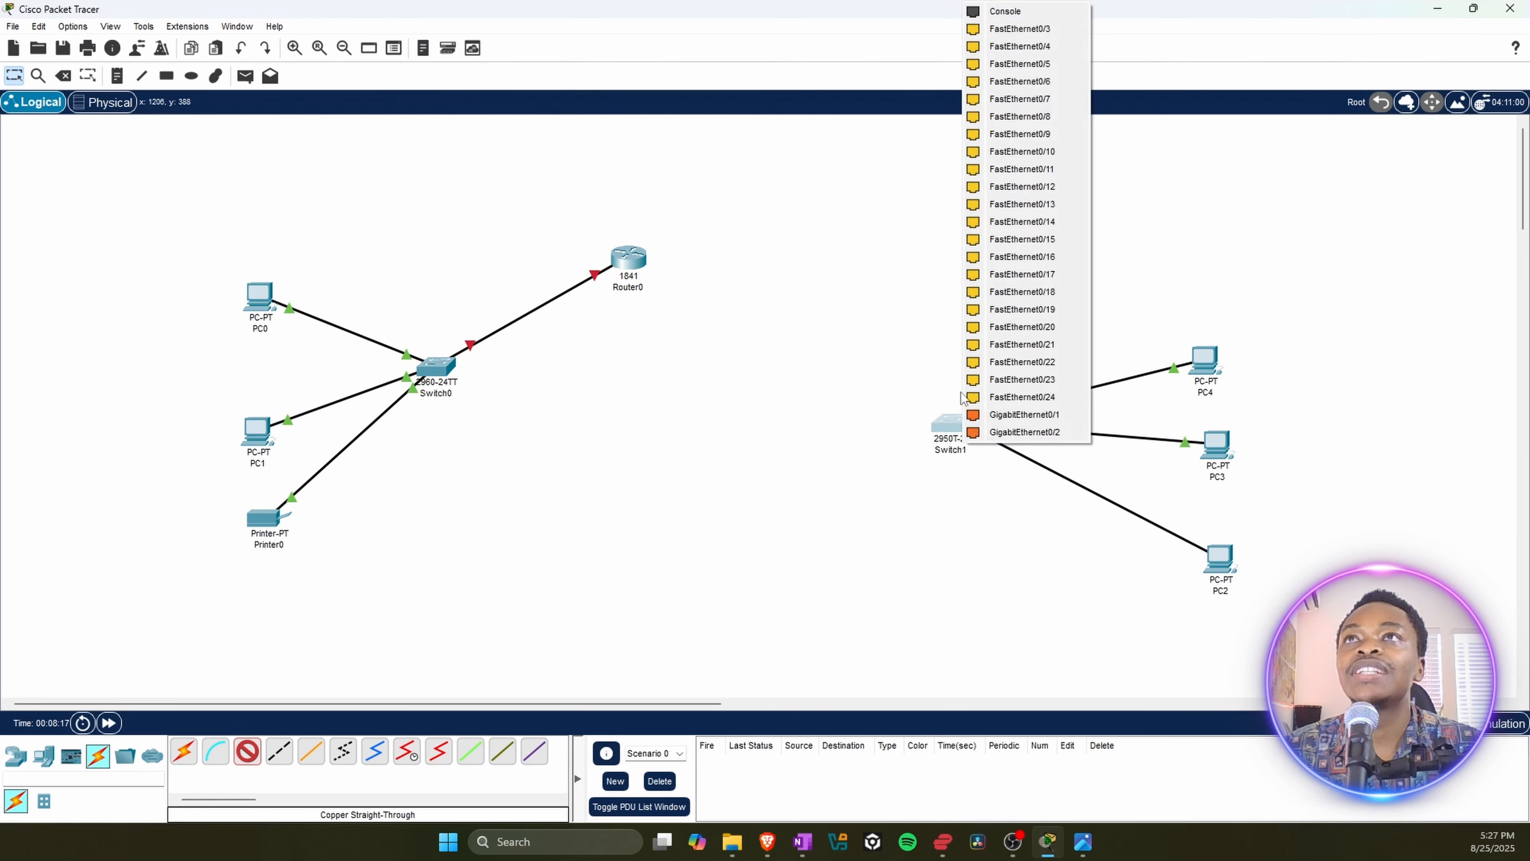
{"action": "left_click", "coordinate": [1042, 31]}
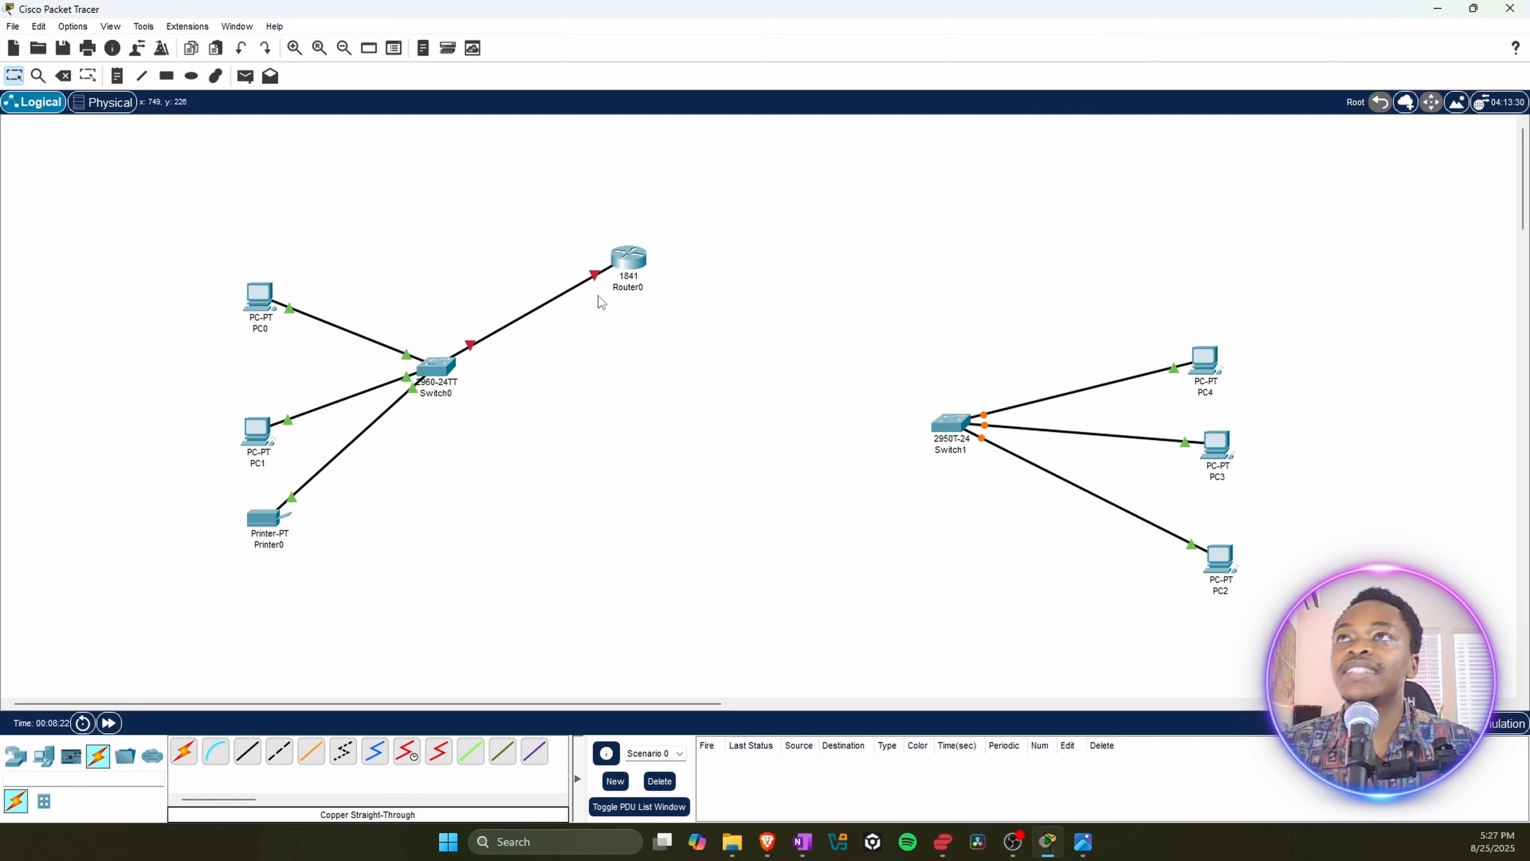
Step: Move Router0 farther from Switch0 and connect its FastEthernet0/1 port to Switch1 with a Copper Straight-Through cable
{"action": "left_click_drag", "start_coordinate": [632, 265], "coordinate": [711, 246]}
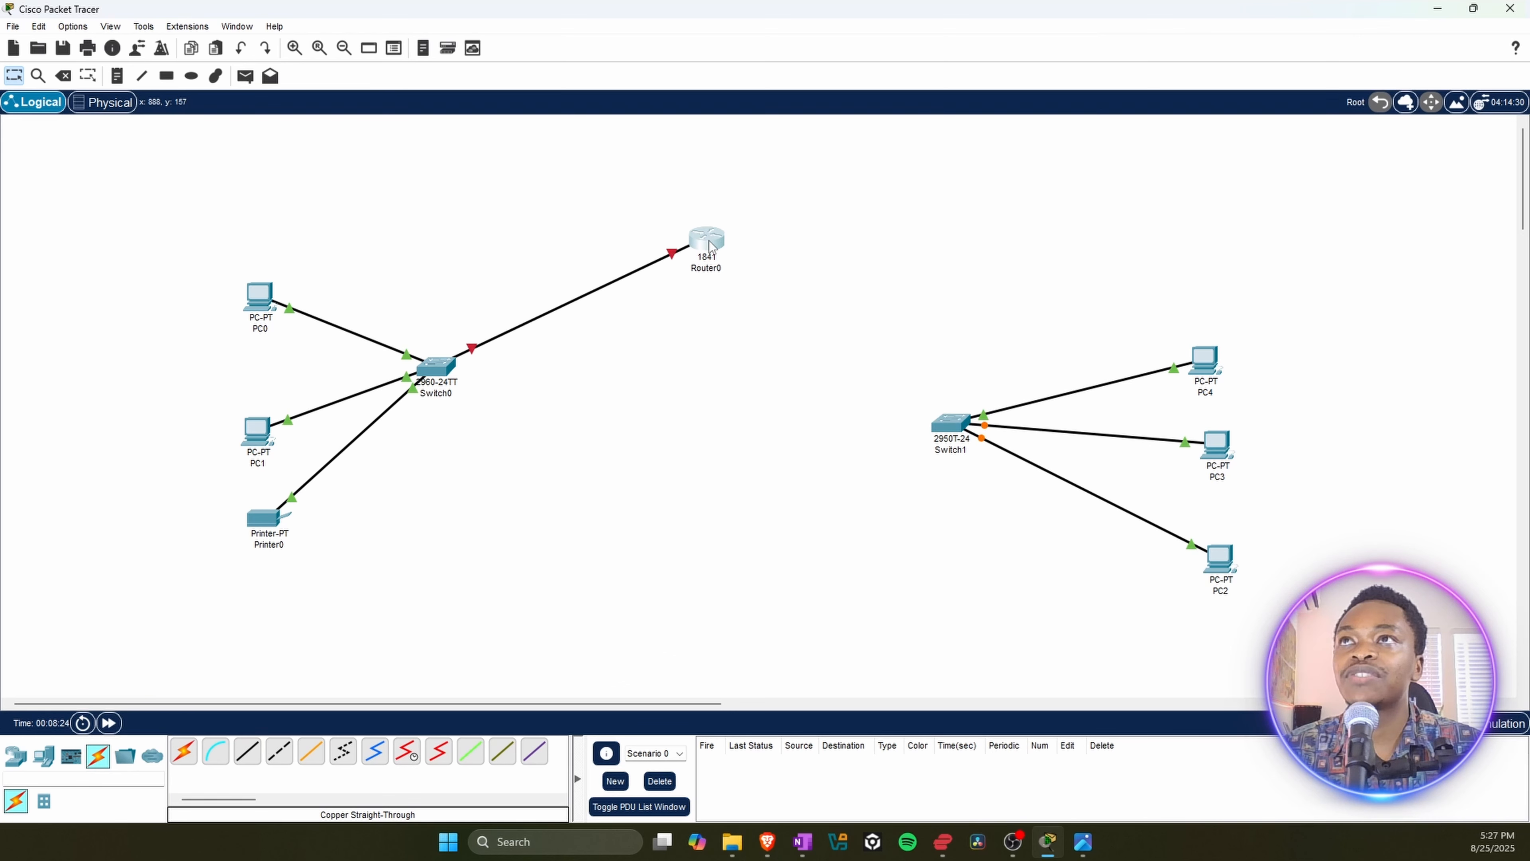
{"action": "left_click", "coordinate": [246, 751]}
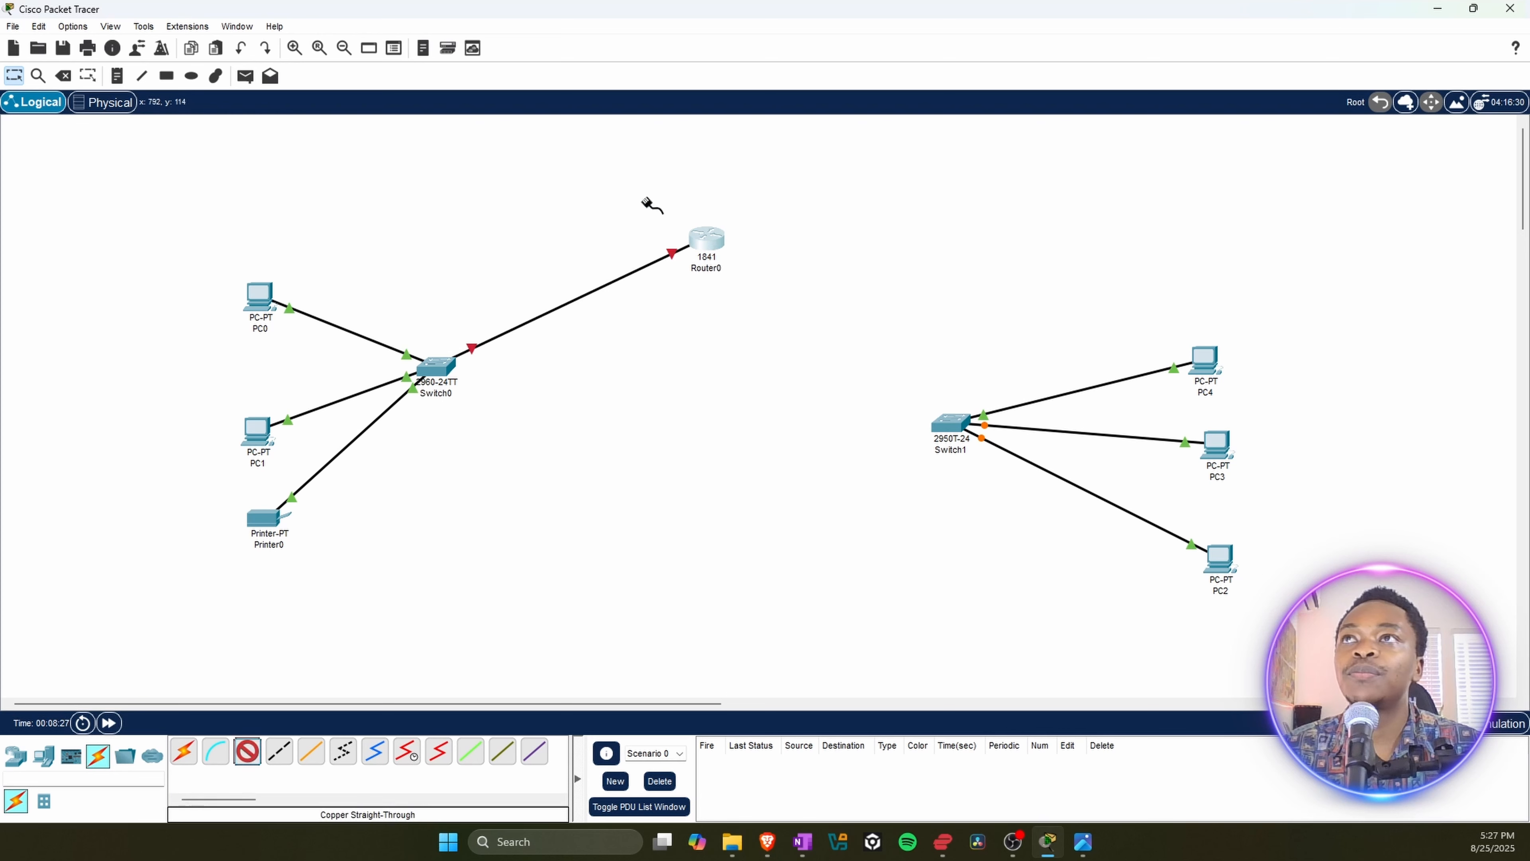
{"action": "left_click", "coordinate": [720, 243]}
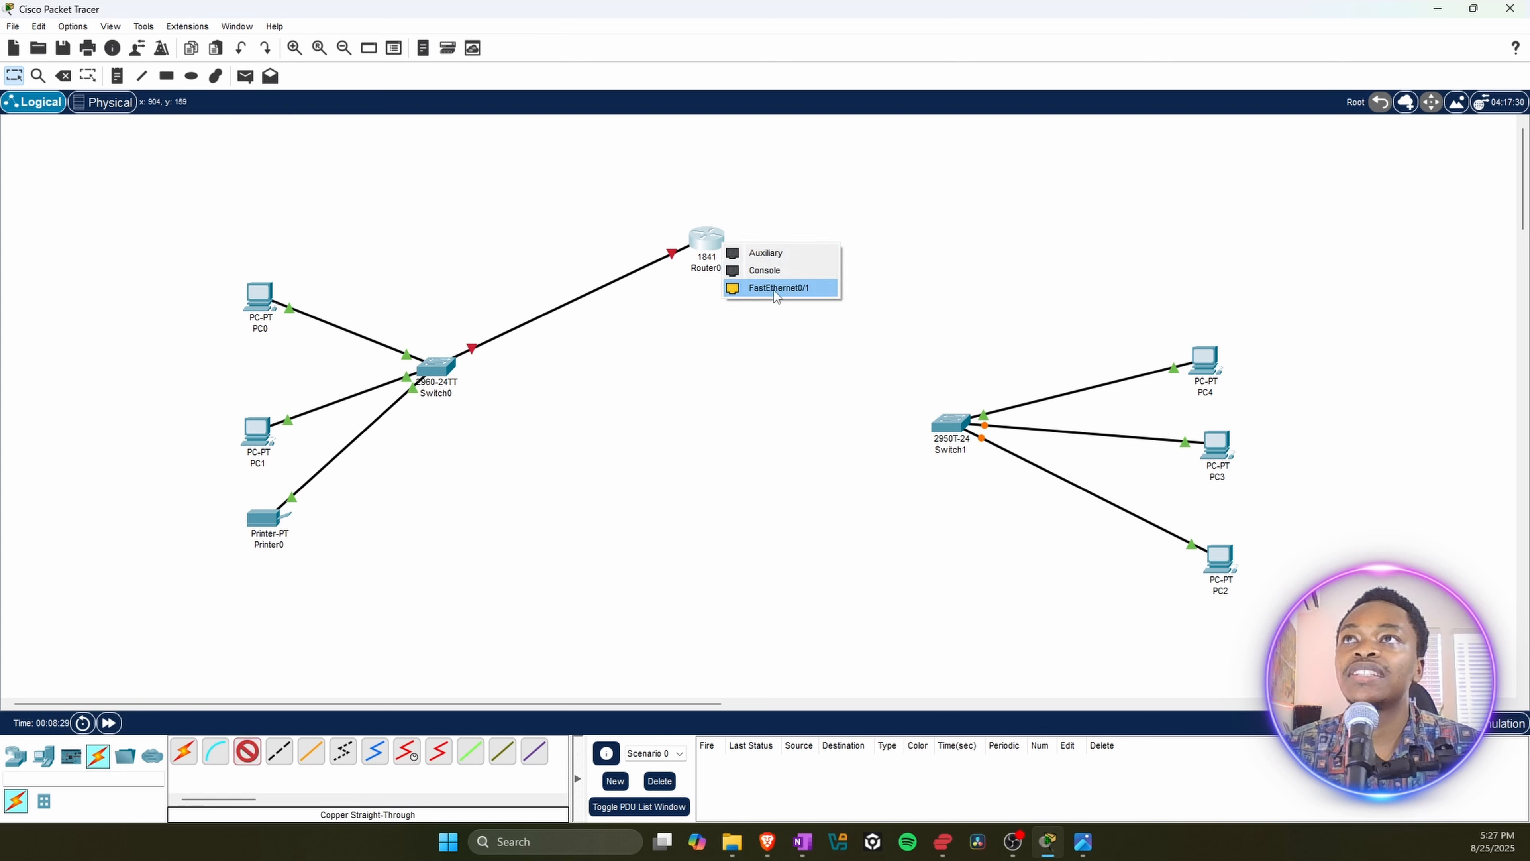
{"action": "left_click", "coordinate": [771, 288]}
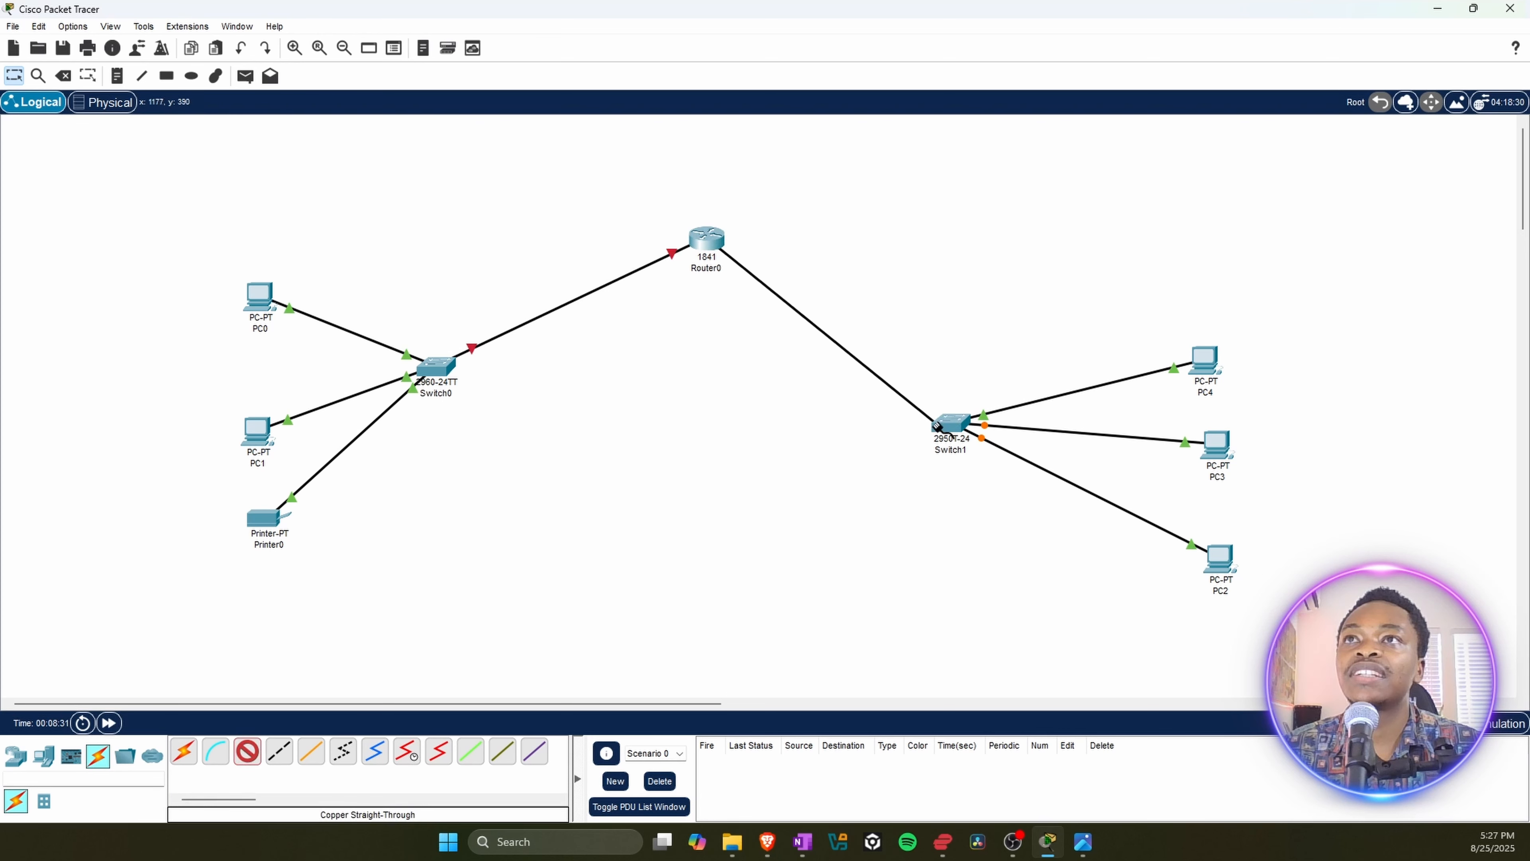
{"action": "left_click", "coordinate": [940, 420]}
{"action": "left_click", "coordinate": [992, 452]}
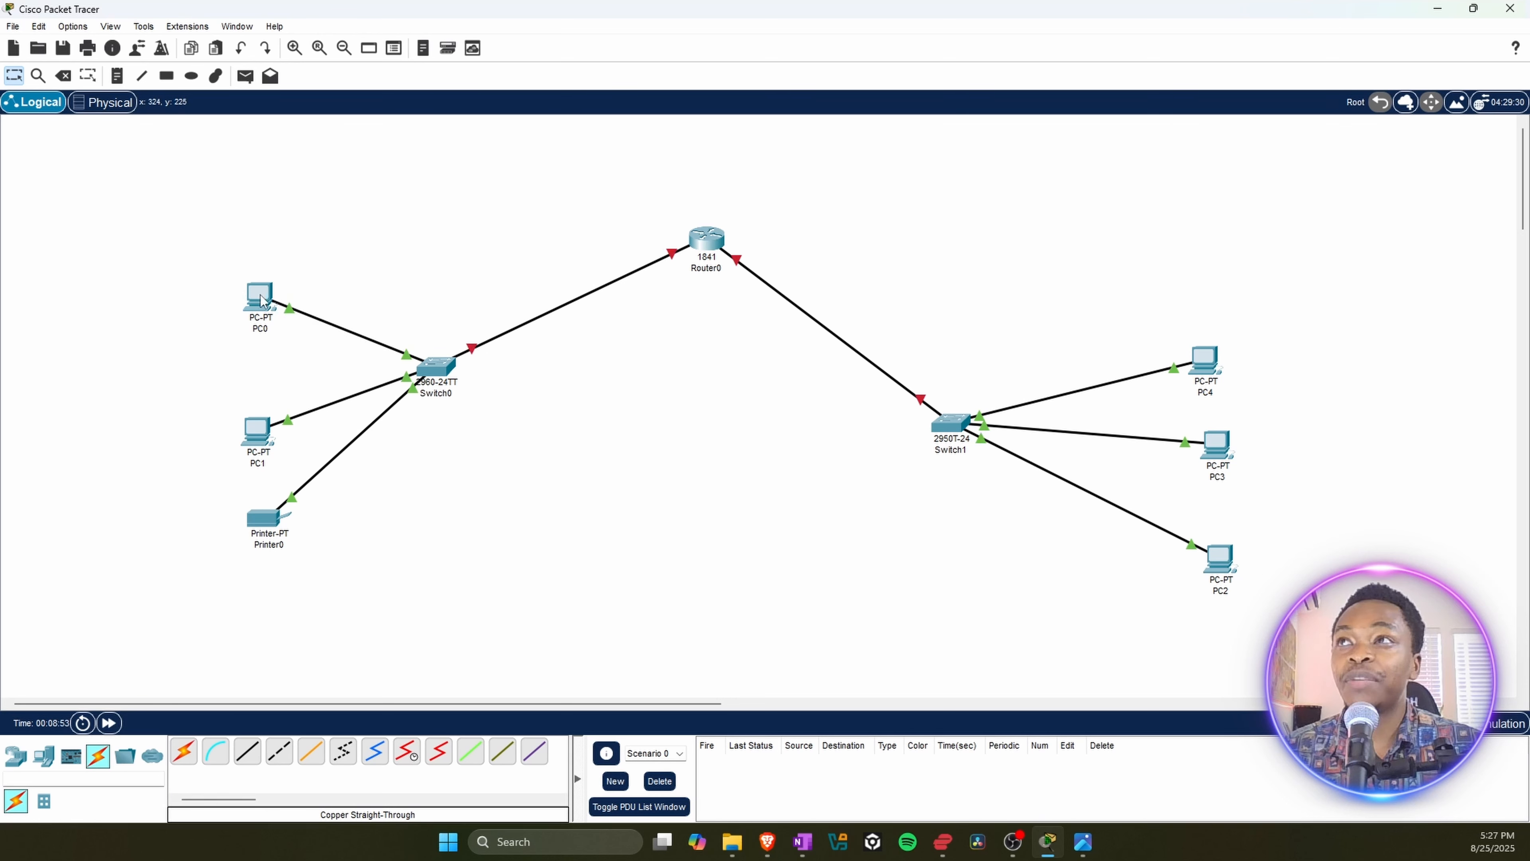
{"action": "mouse_move", "coordinate": [265, 300]}
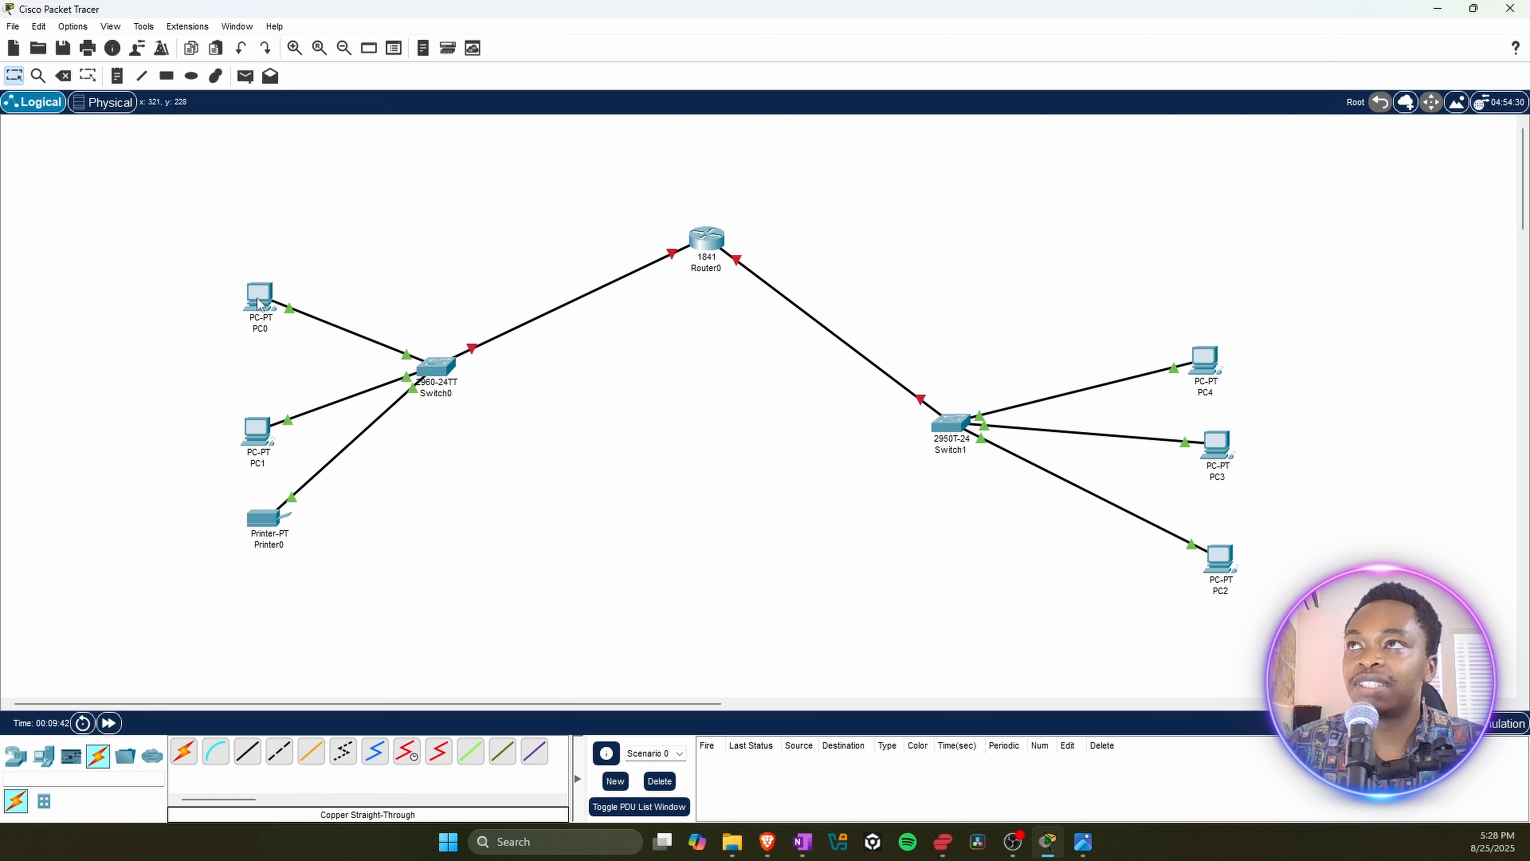
{"action": "double_click", "coordinate": [259, 296]}
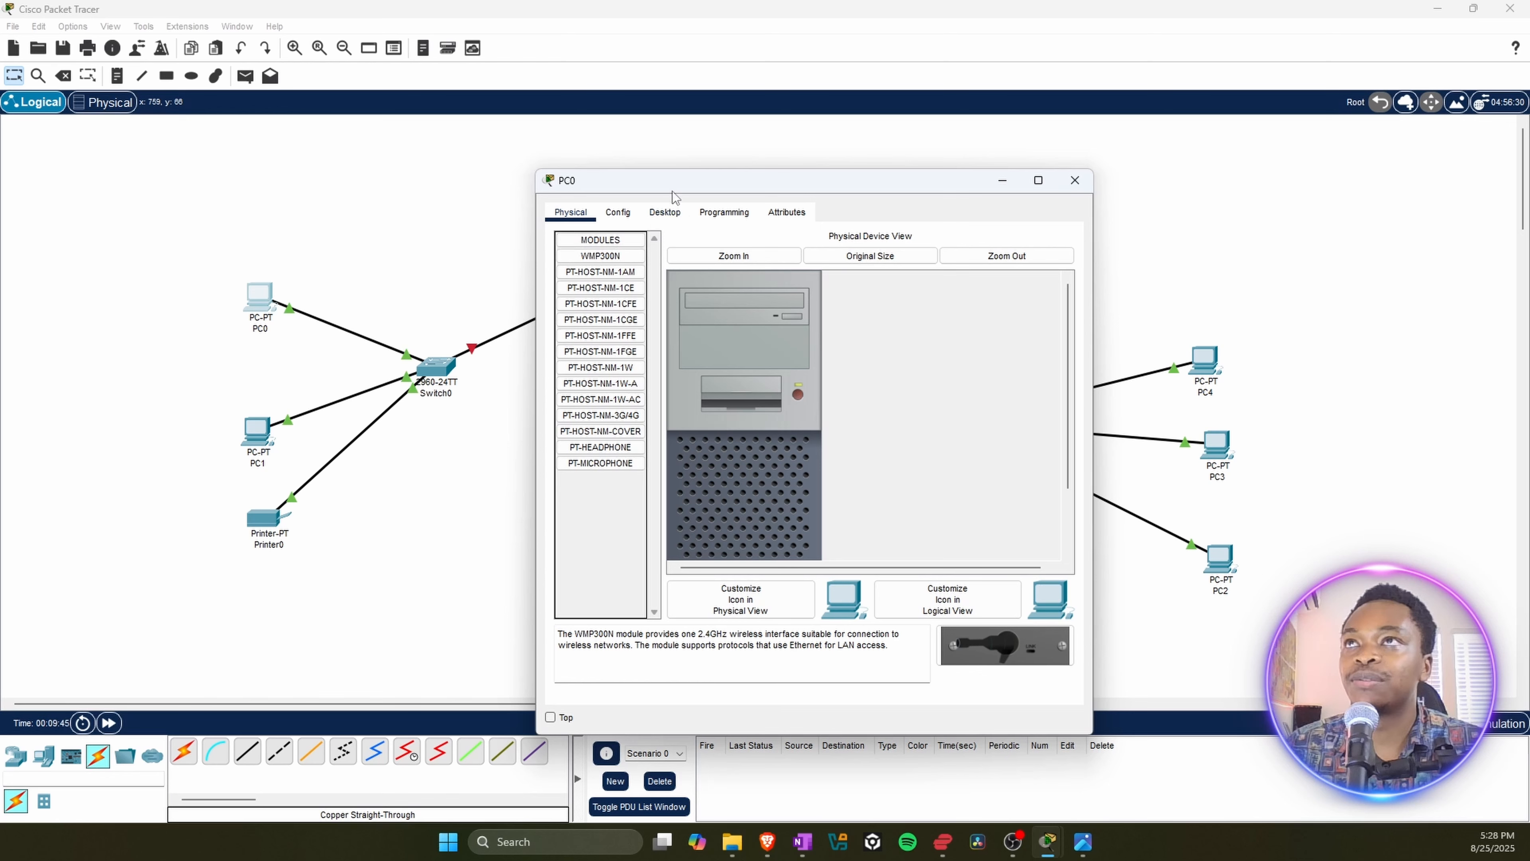
{"action": "left_click", "coordinate": [657, 216]}
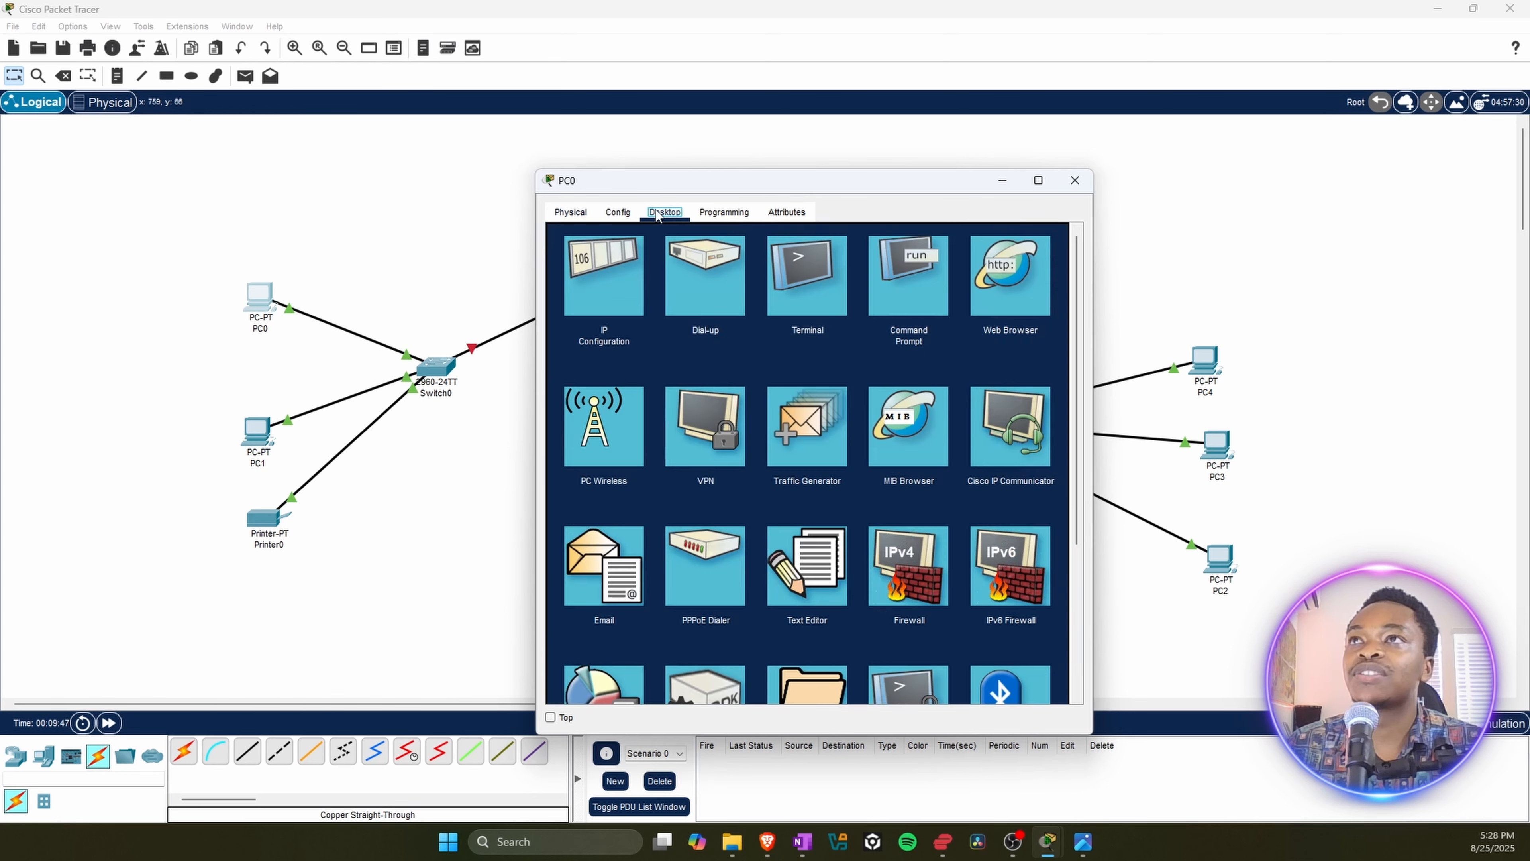
{"action": "left_click", "coordinate": [1074, 180]}
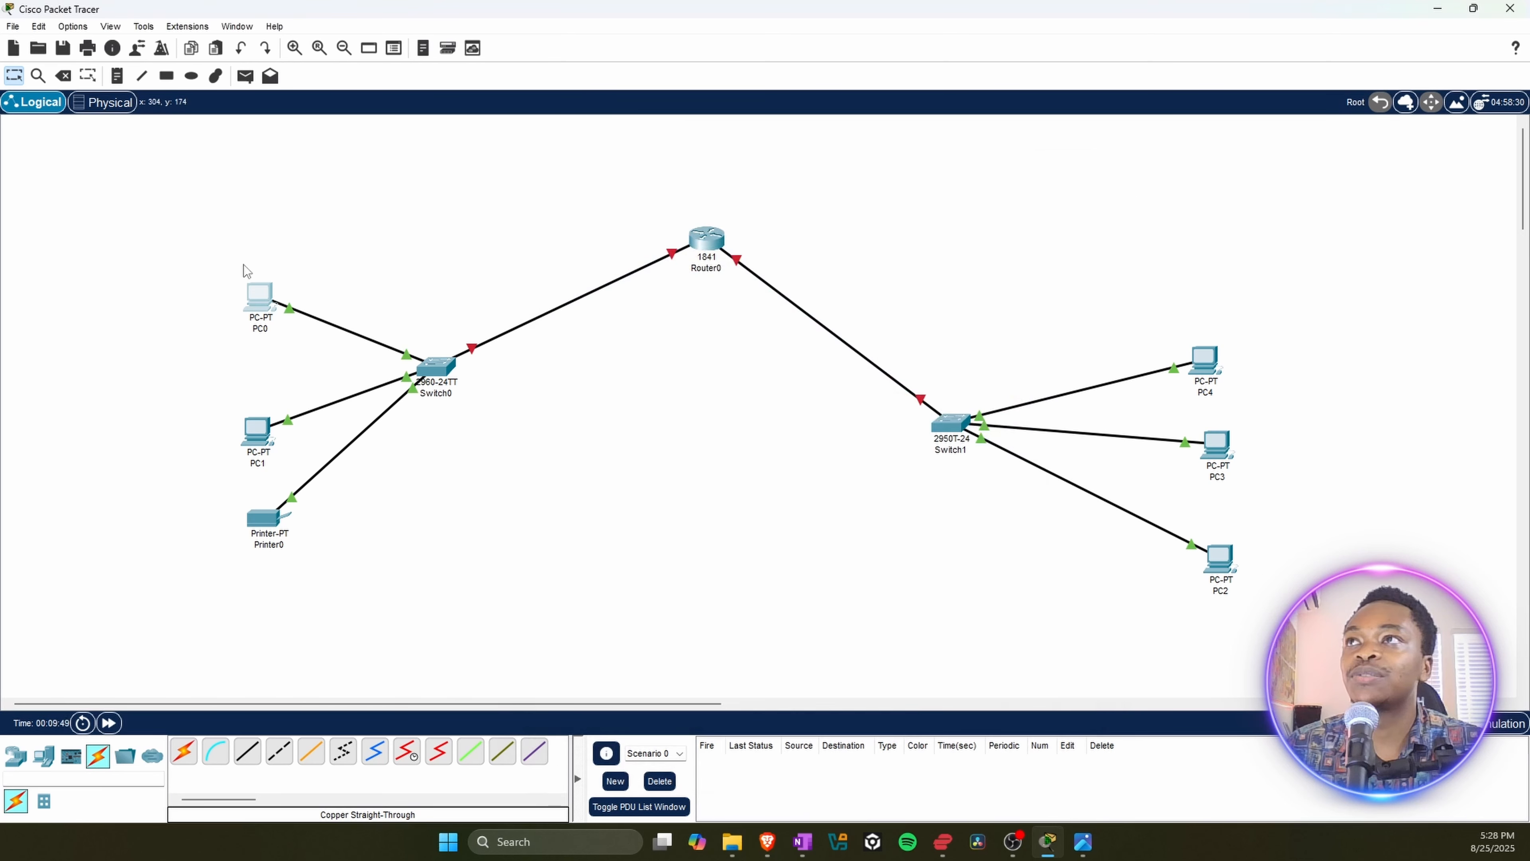
Step: Open PC0's IP configuration, try the DHCP option, and return IPv4 addressing to Static
{"action": "left_click", "coordinate": [258, 295]}
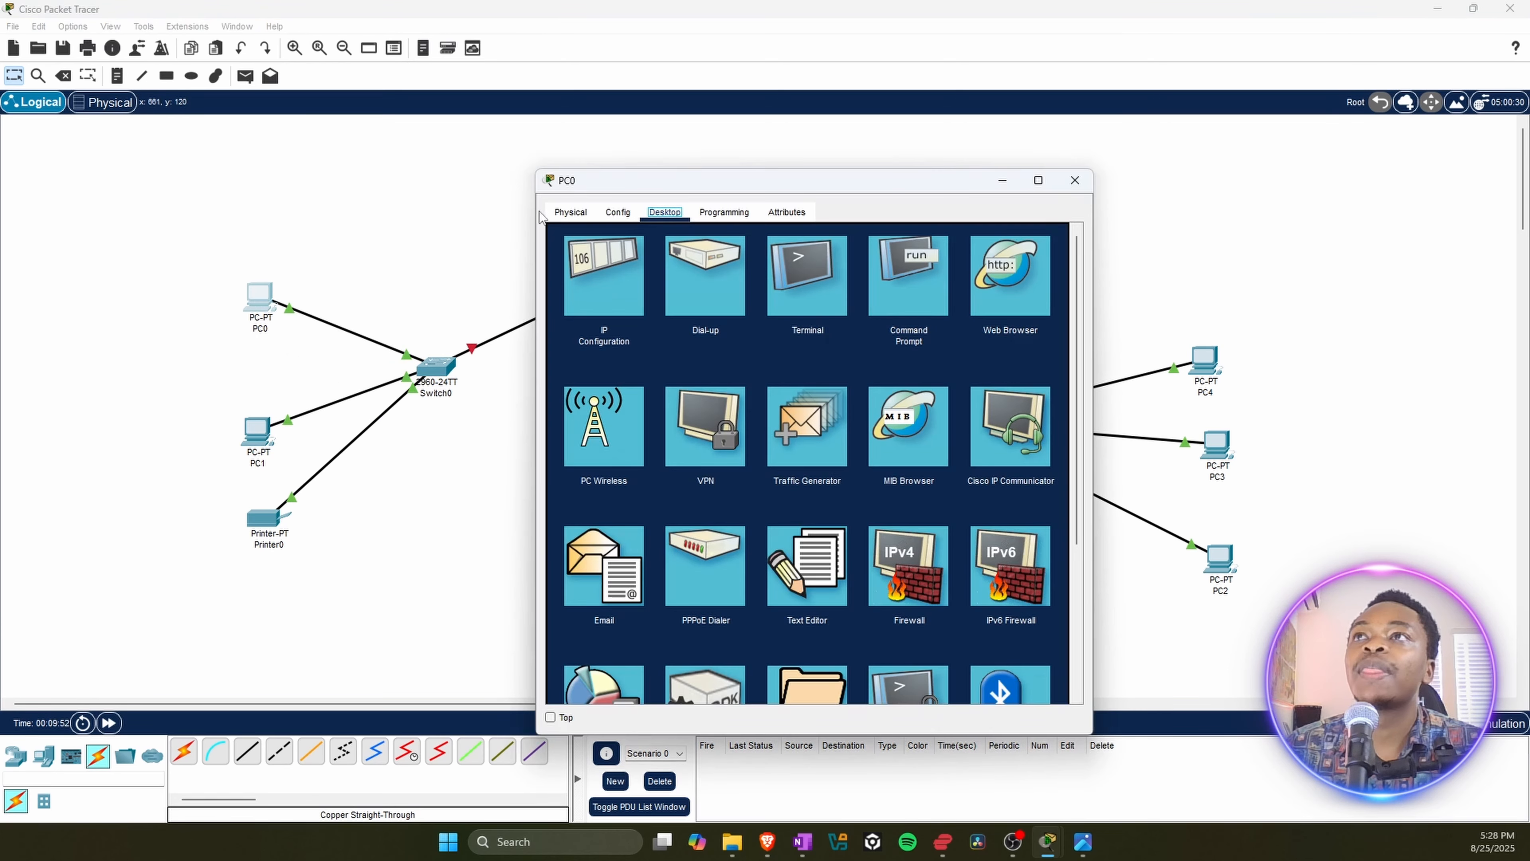
{"action": "left_click", "coordinate": [570, 212]}
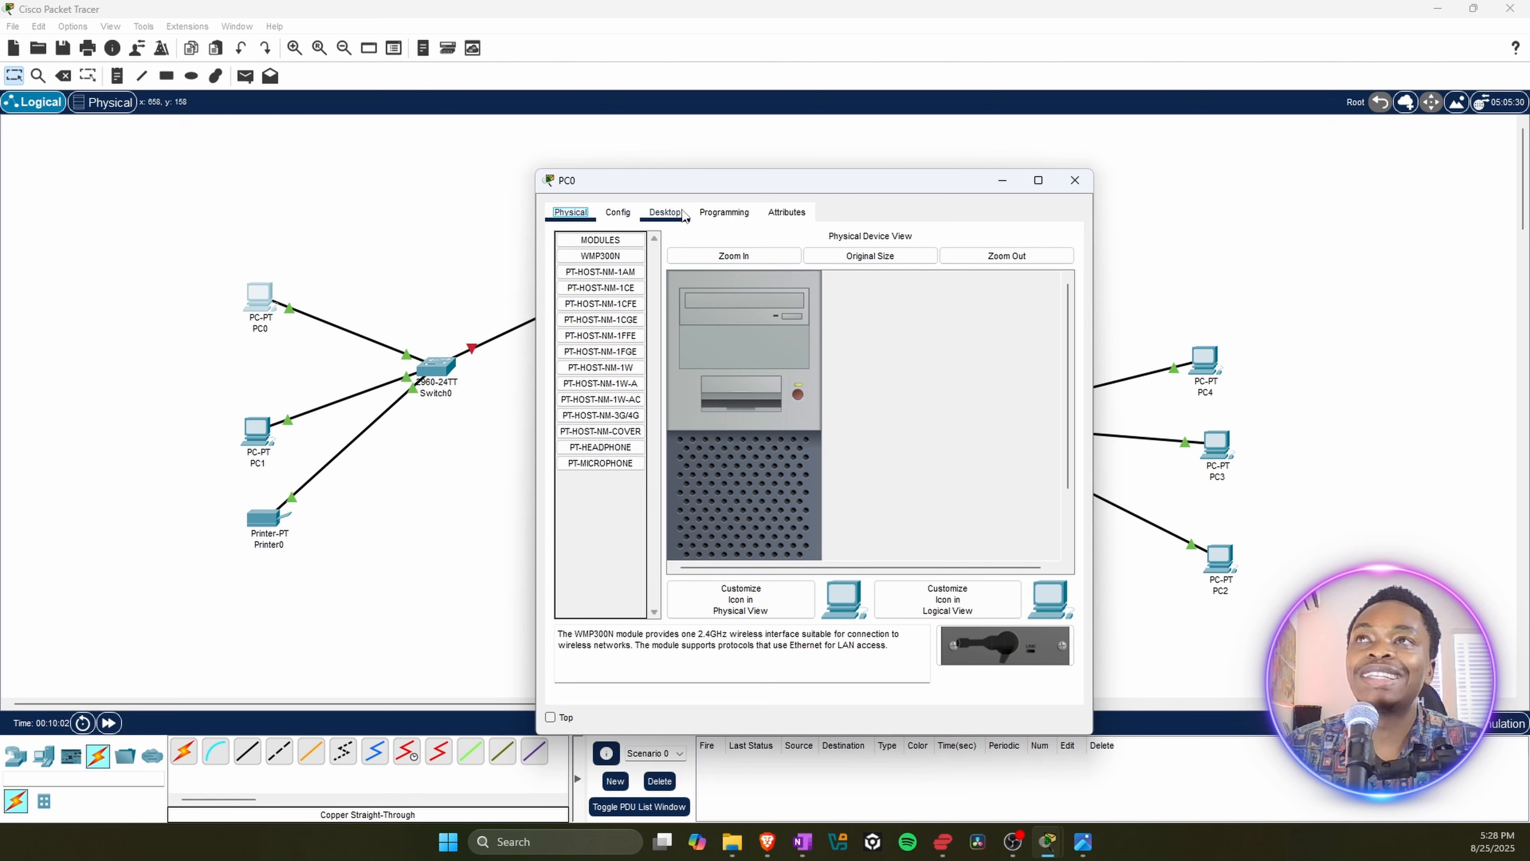
{"action": "left_click", "coordinate": [665, 212]}
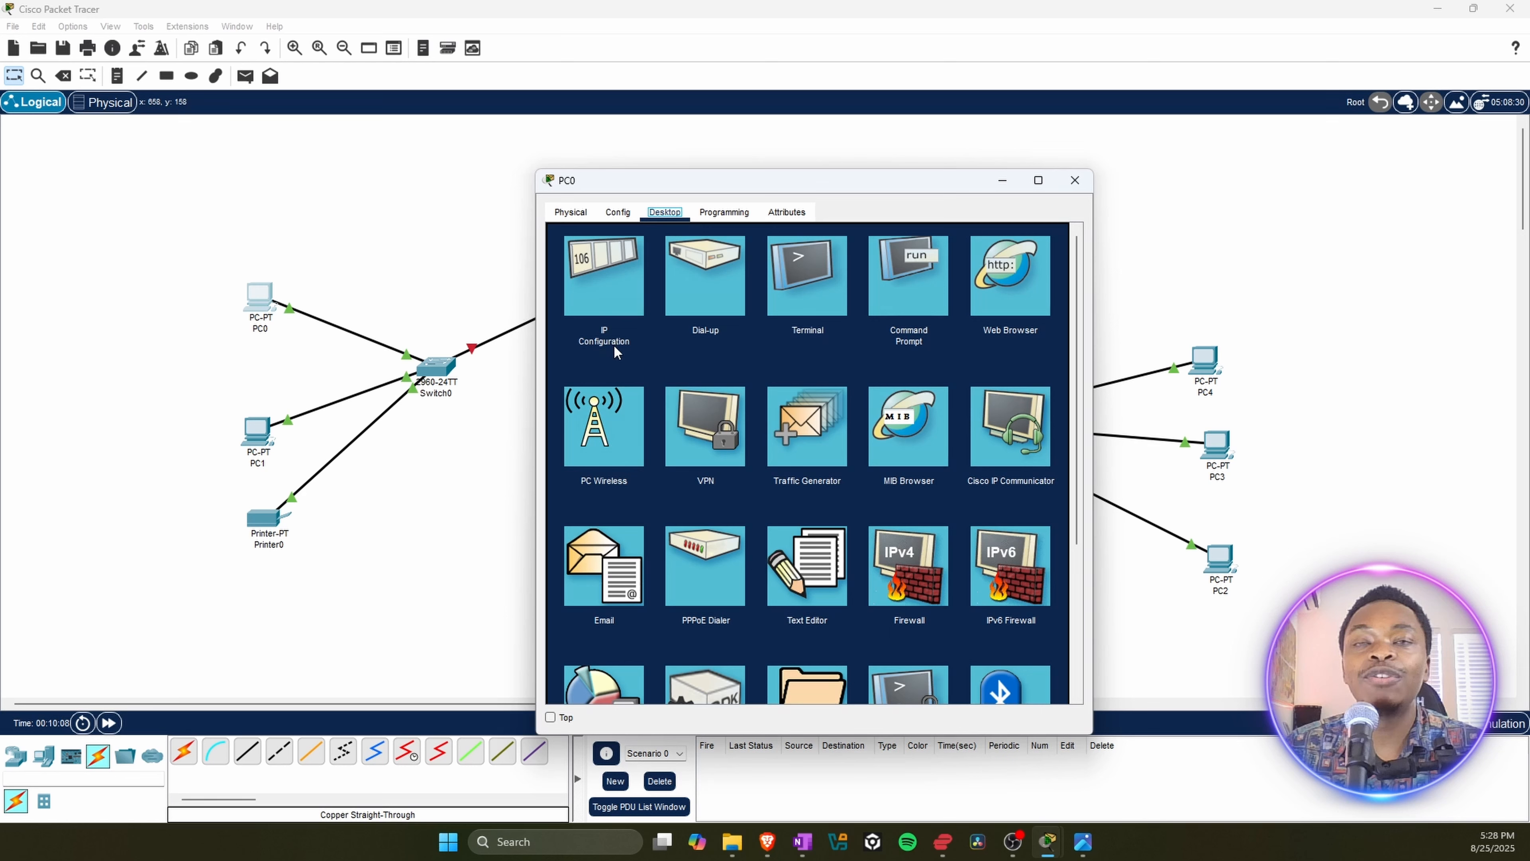
{"action": "left_click", "coordinate": [598, 274]}
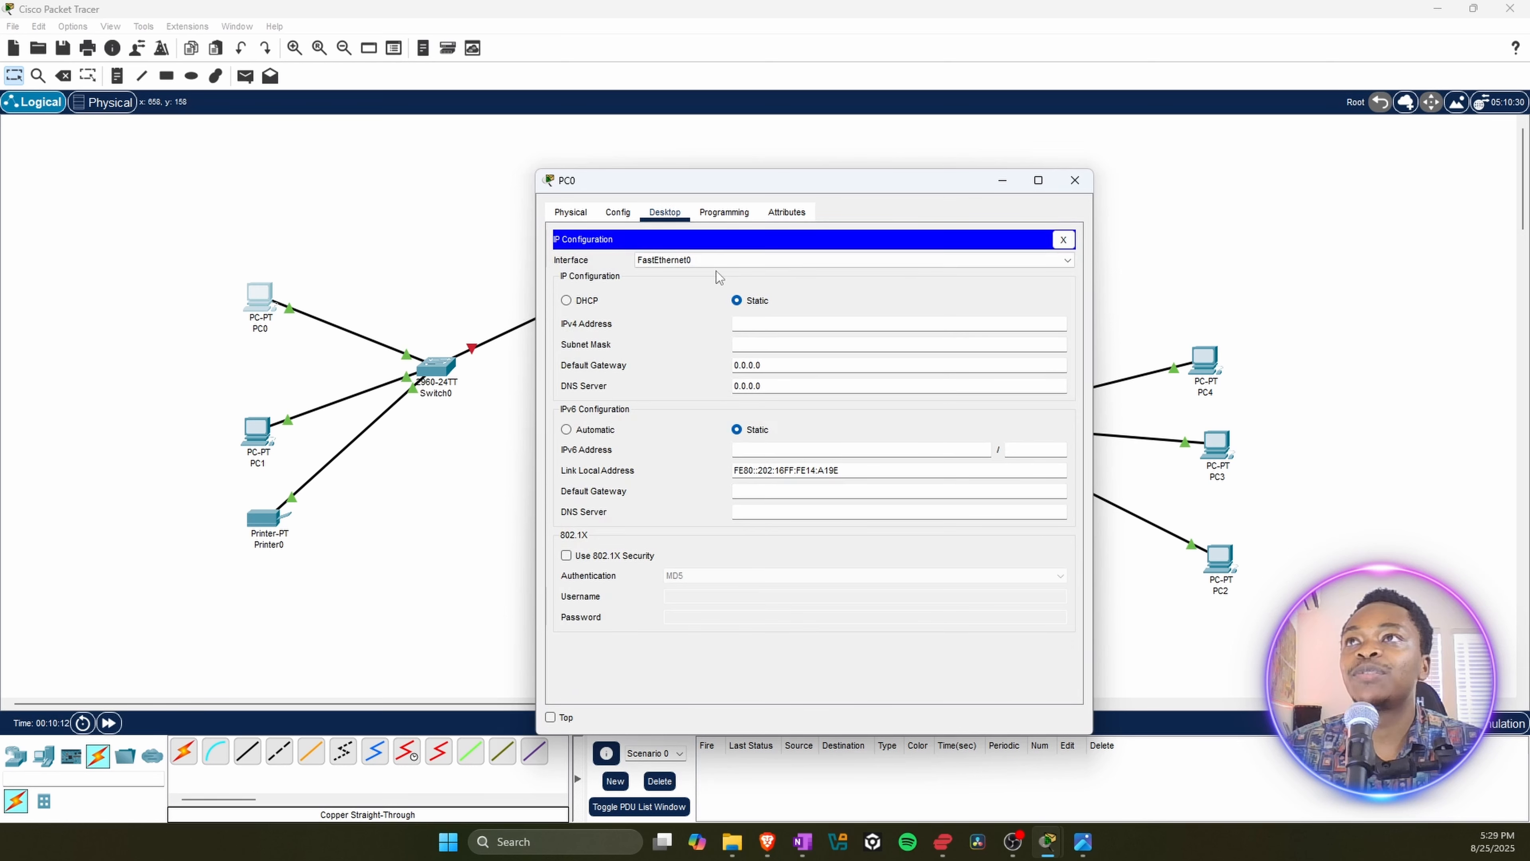
{"action": "left_click", "coordinate": [736, 302]}
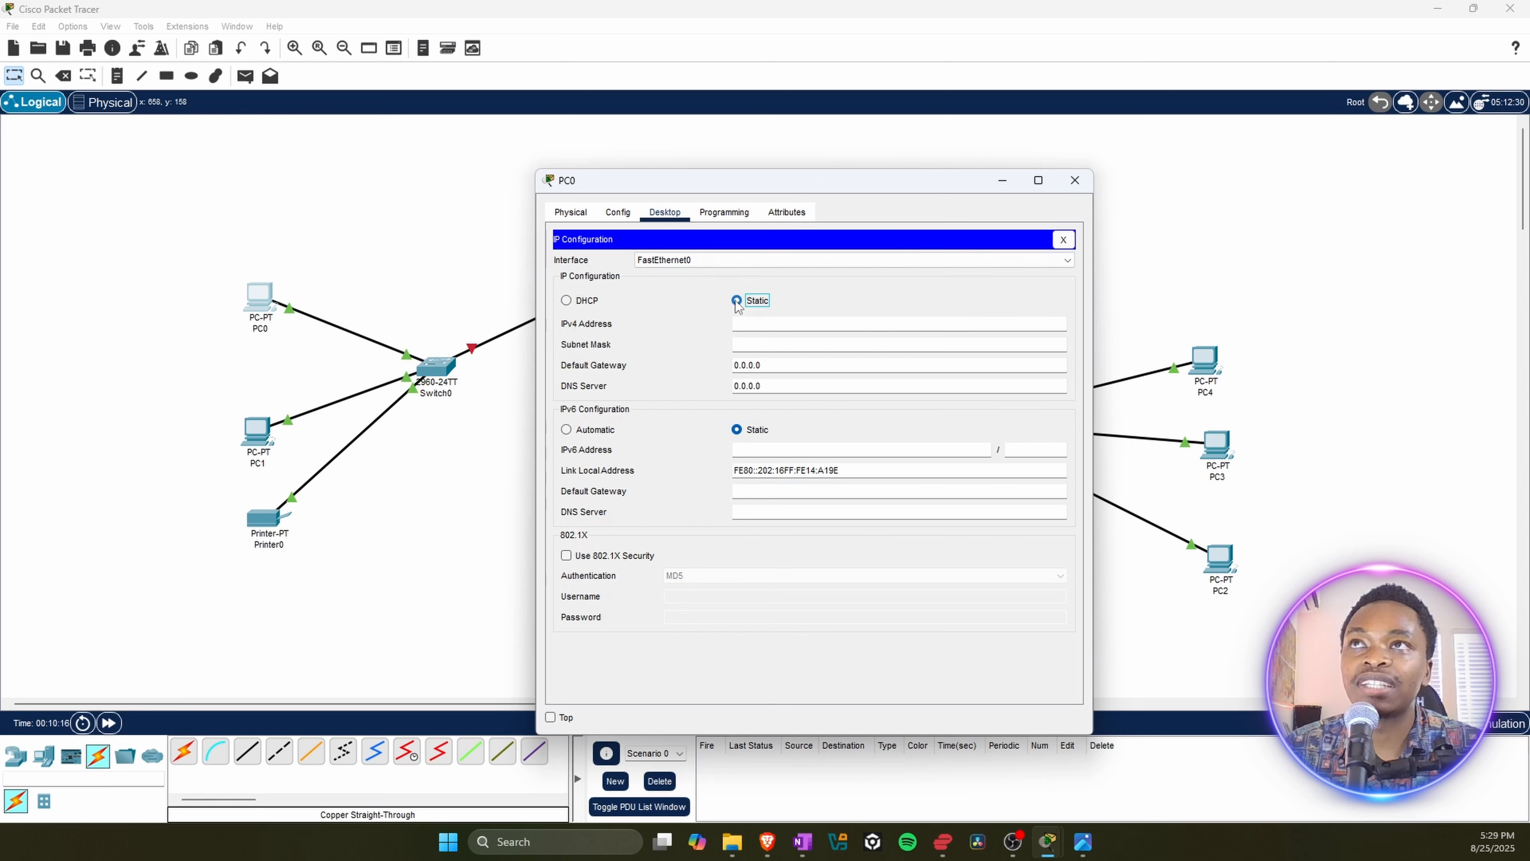
{"action": "left_click", "coordinate": [566, 301]}
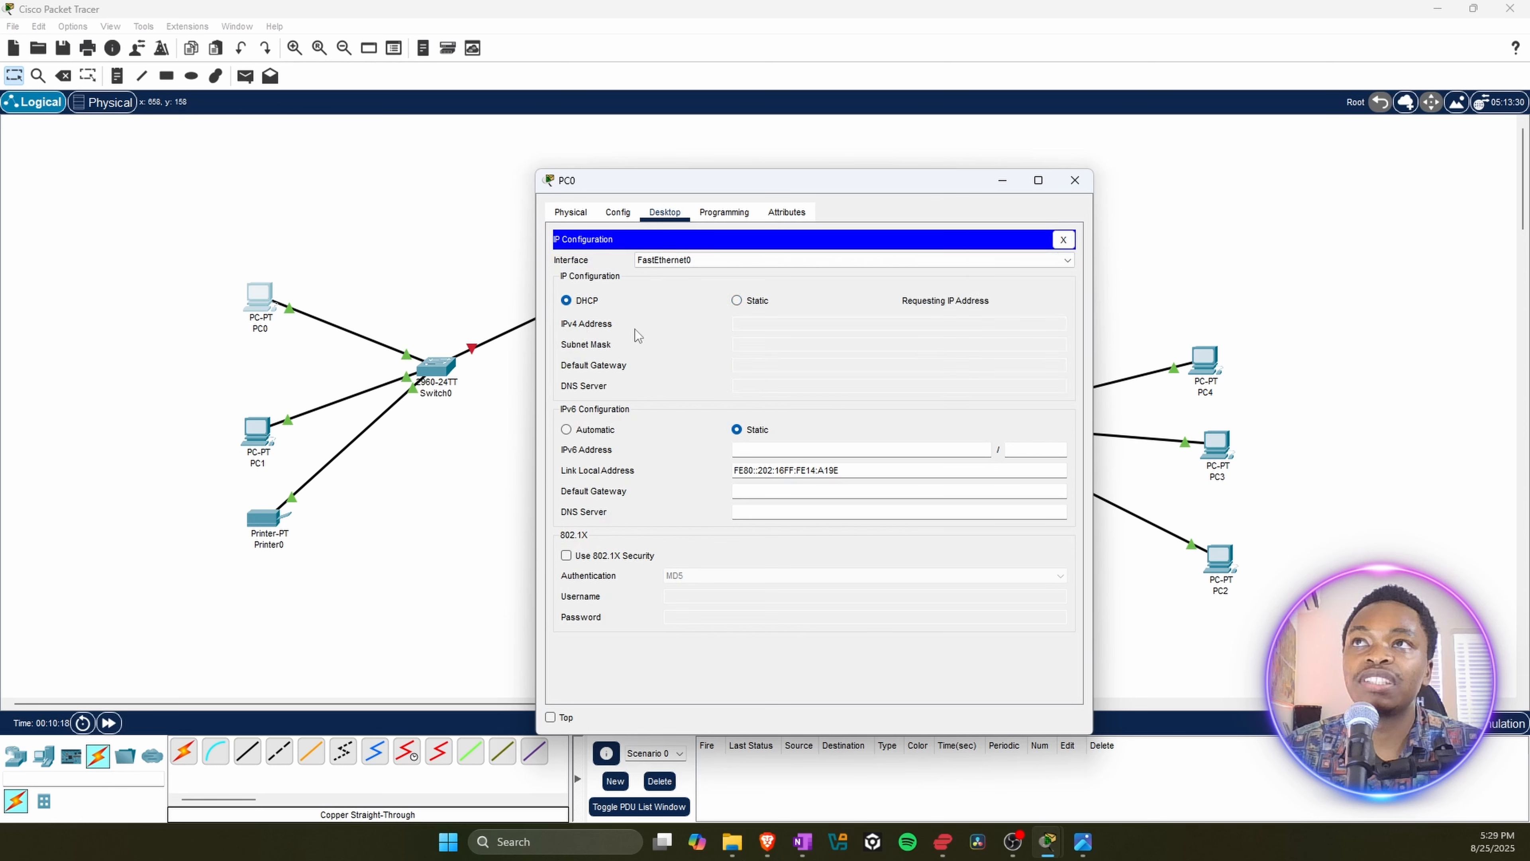
{"action": "left_click", "coordinate": [737, 300]}
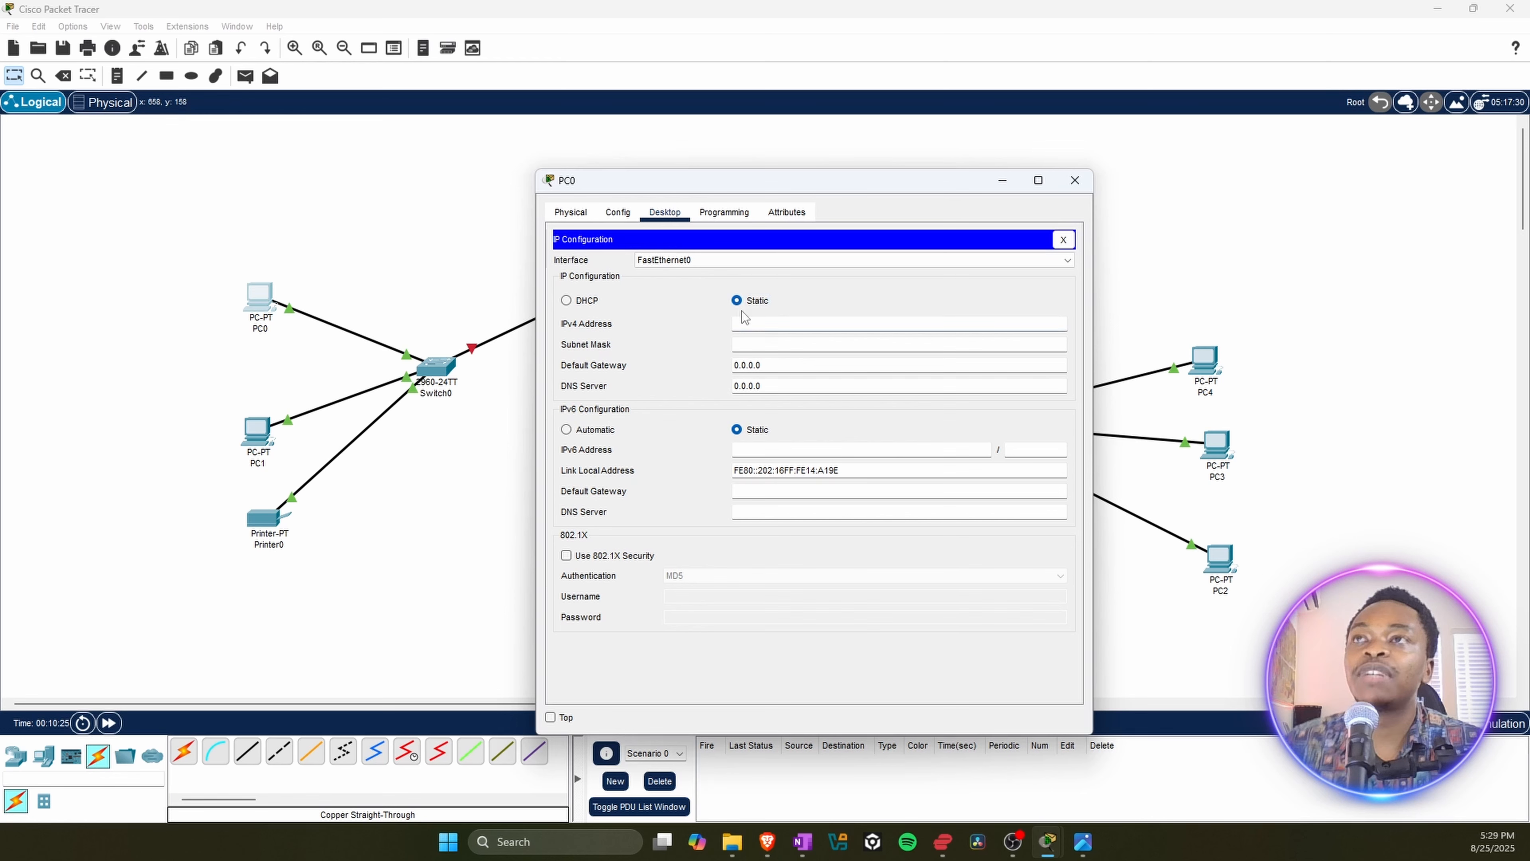
Step: Give PC0 the IPv4 address 192.168.0.2 with subnet mask 255.255.255.0 and close its window
{"action": "left_click", "coordinate": [744, 320]}
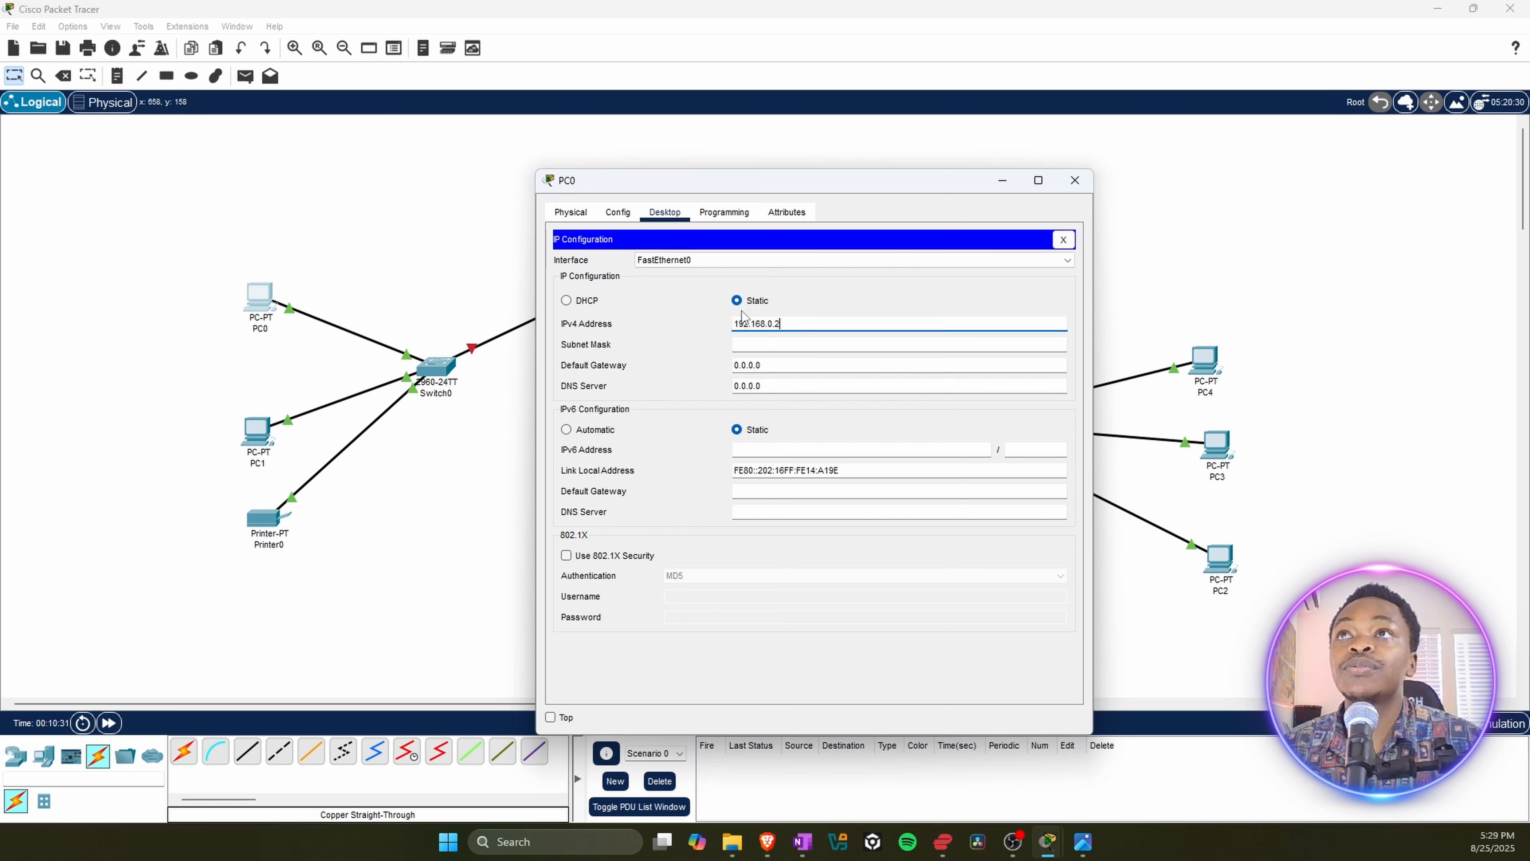
{"action": "left_click", "coordinate": [785, 345]}
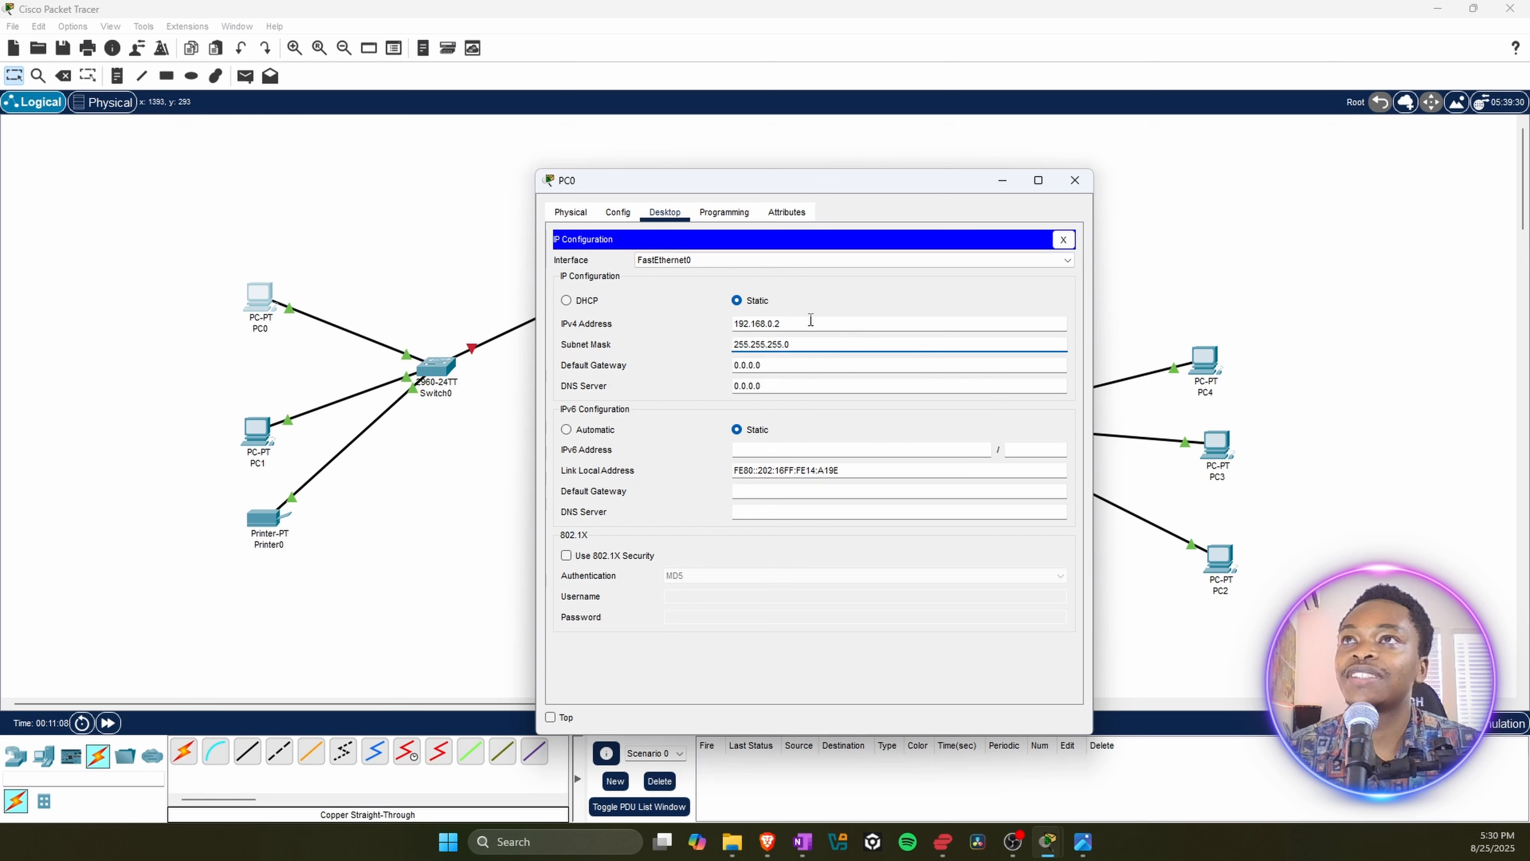
{"action": "left_click", "coordinate": [784, 324]}
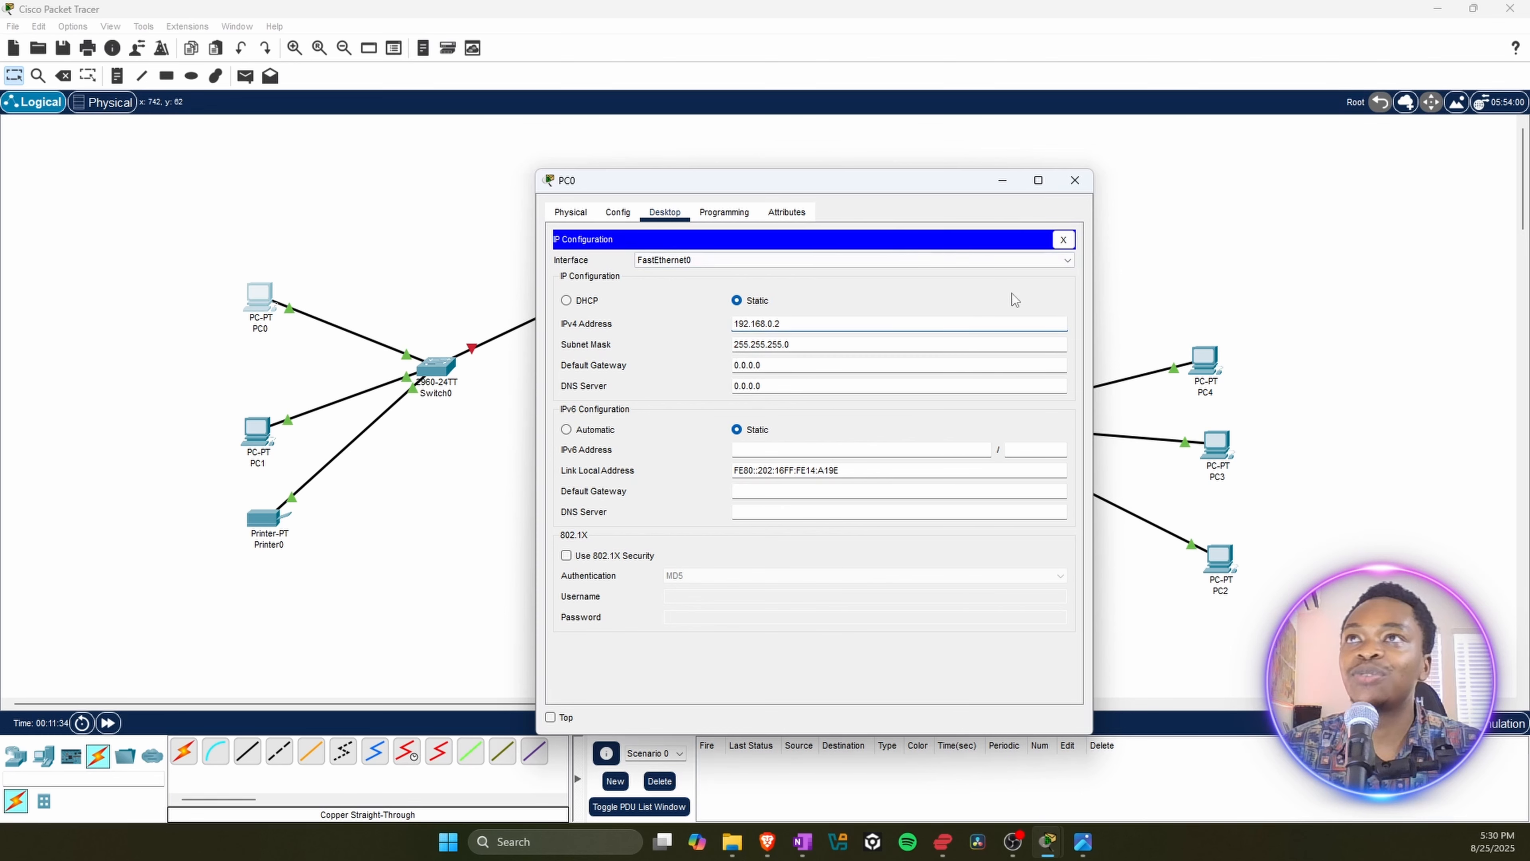
{"action": "left_click", "coordinate": [1074, 180]}
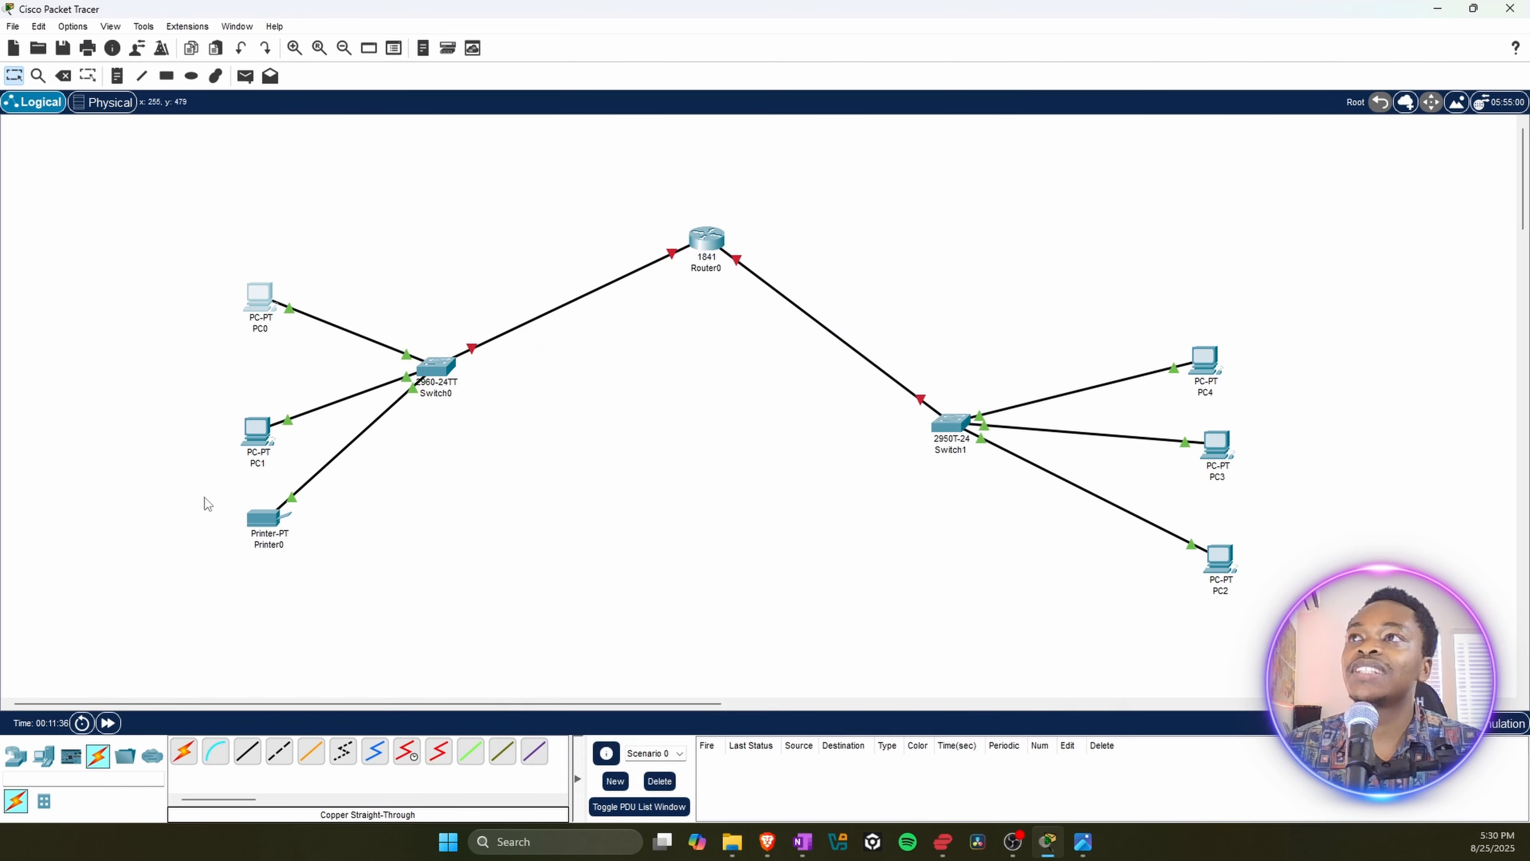
Step: Give PC1 the static IPv4 address 192.168.0.3 with subnet mask 255.255.255.0 and close its window
{"action": "left_click", "coordinate": [262, 439]}
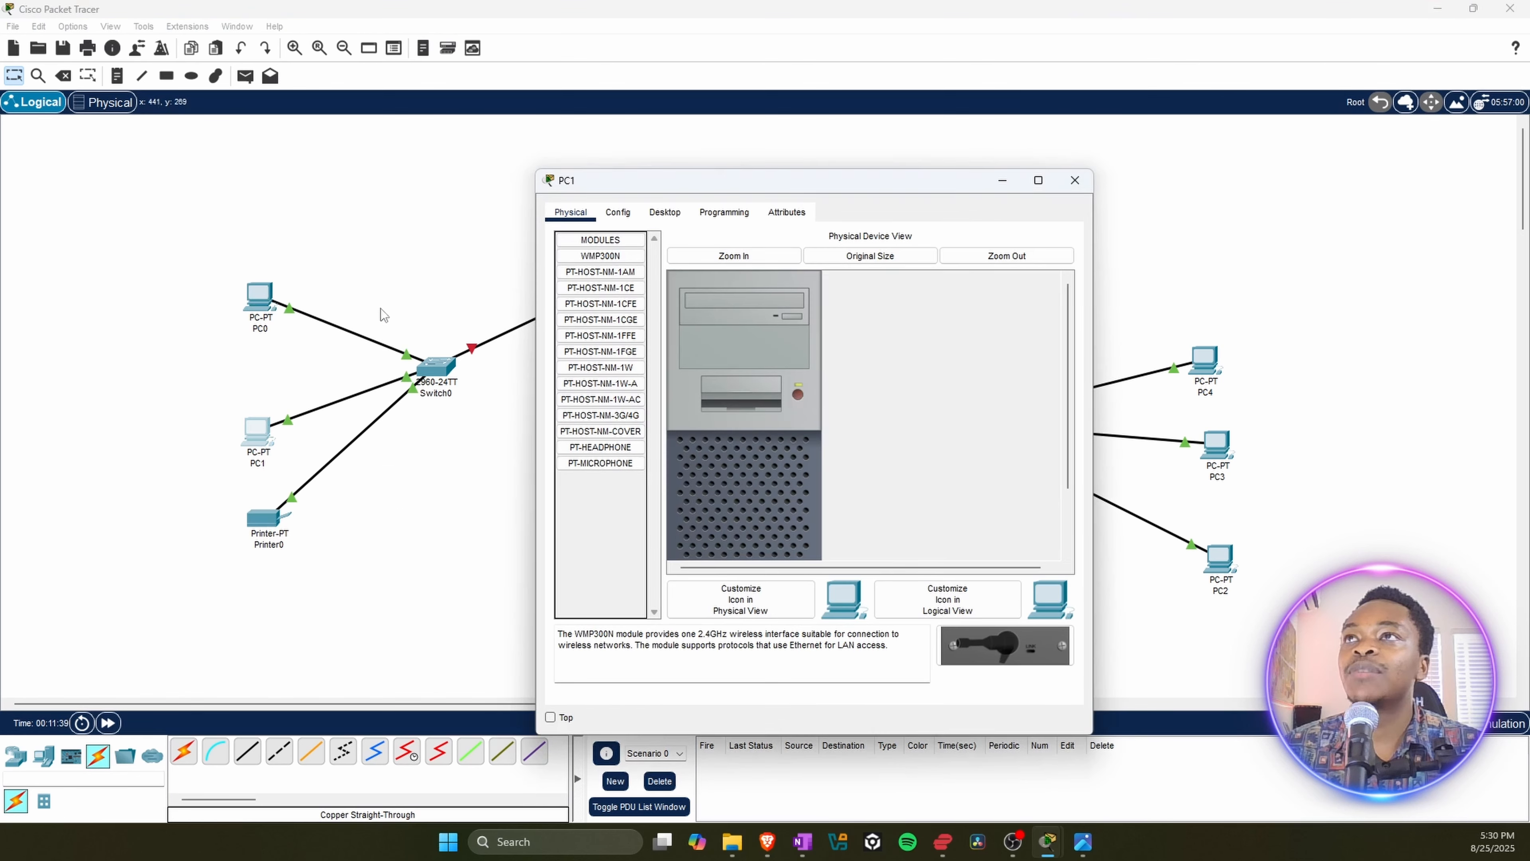
{"action": "left_click", "coordinate": [665, 217]}
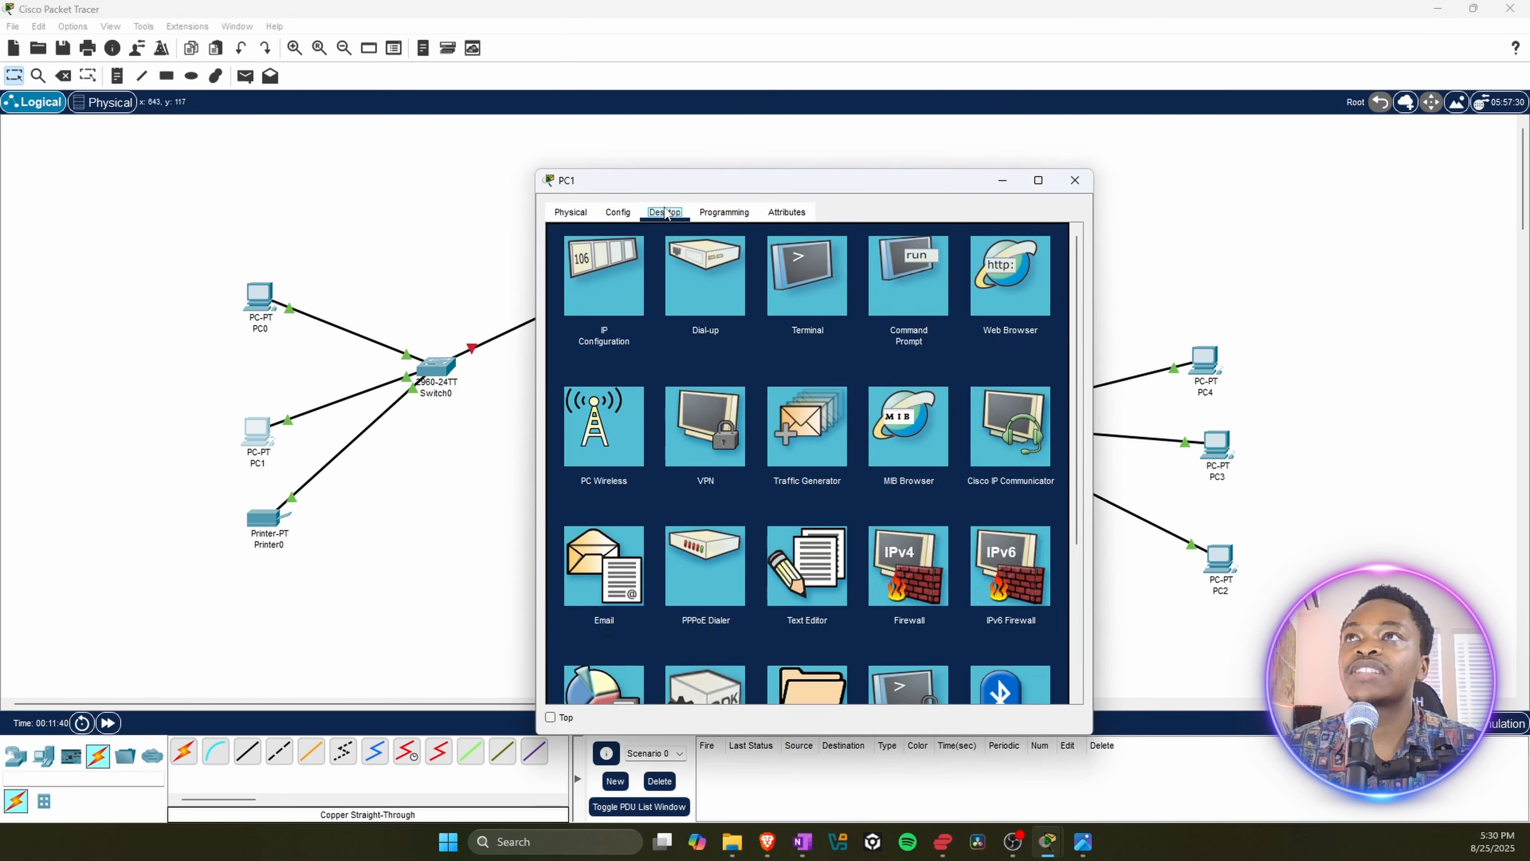
{"action": "left_click", "coordinate": [600, 287]}
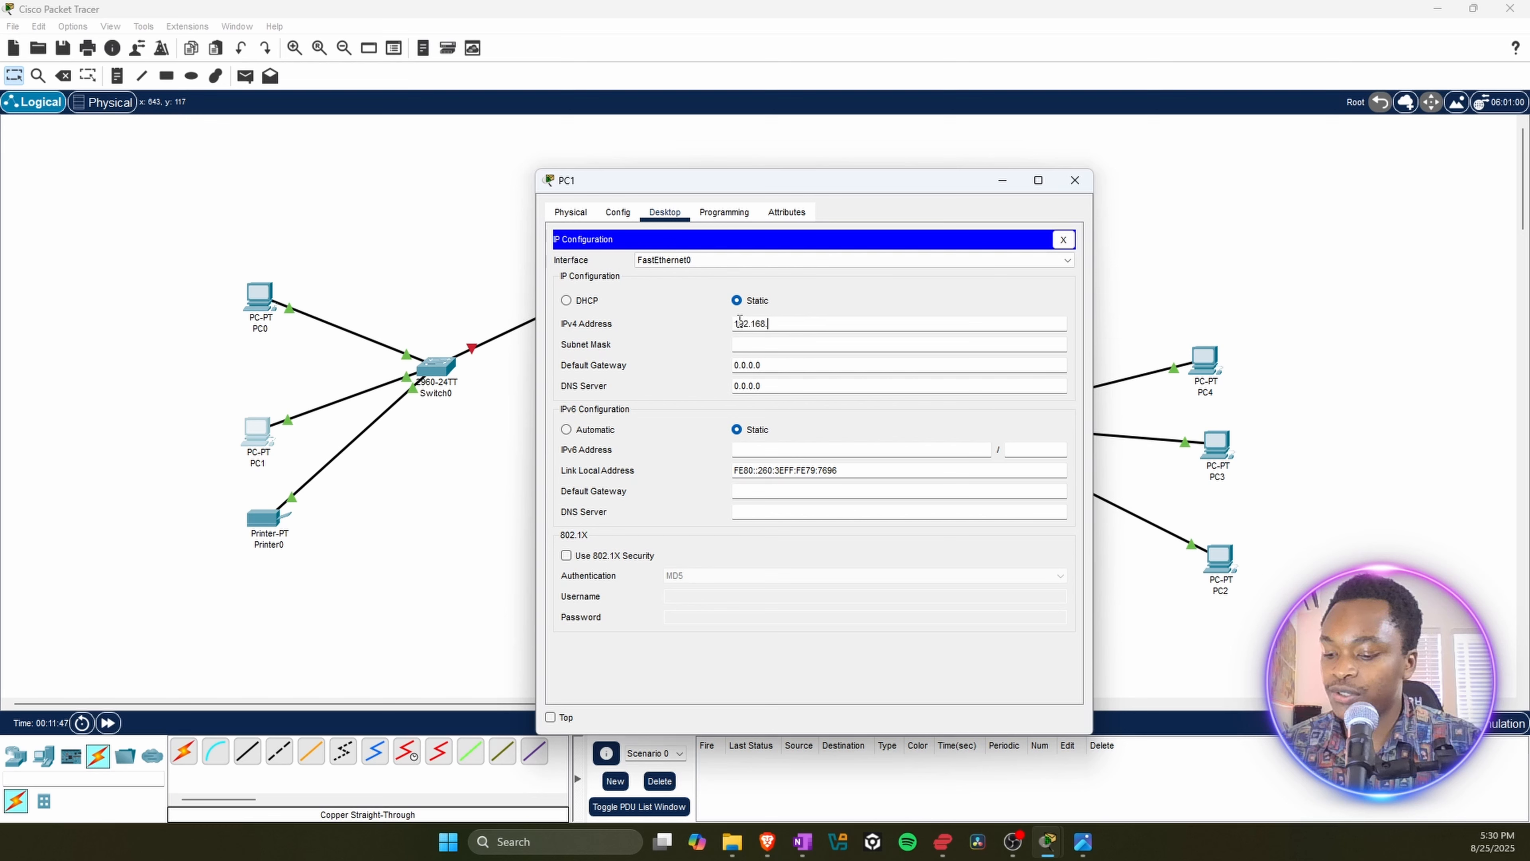
{"action": "left_click", "coordinate": [740, 323]}
{"action": "type", "text": "192.168.0."}
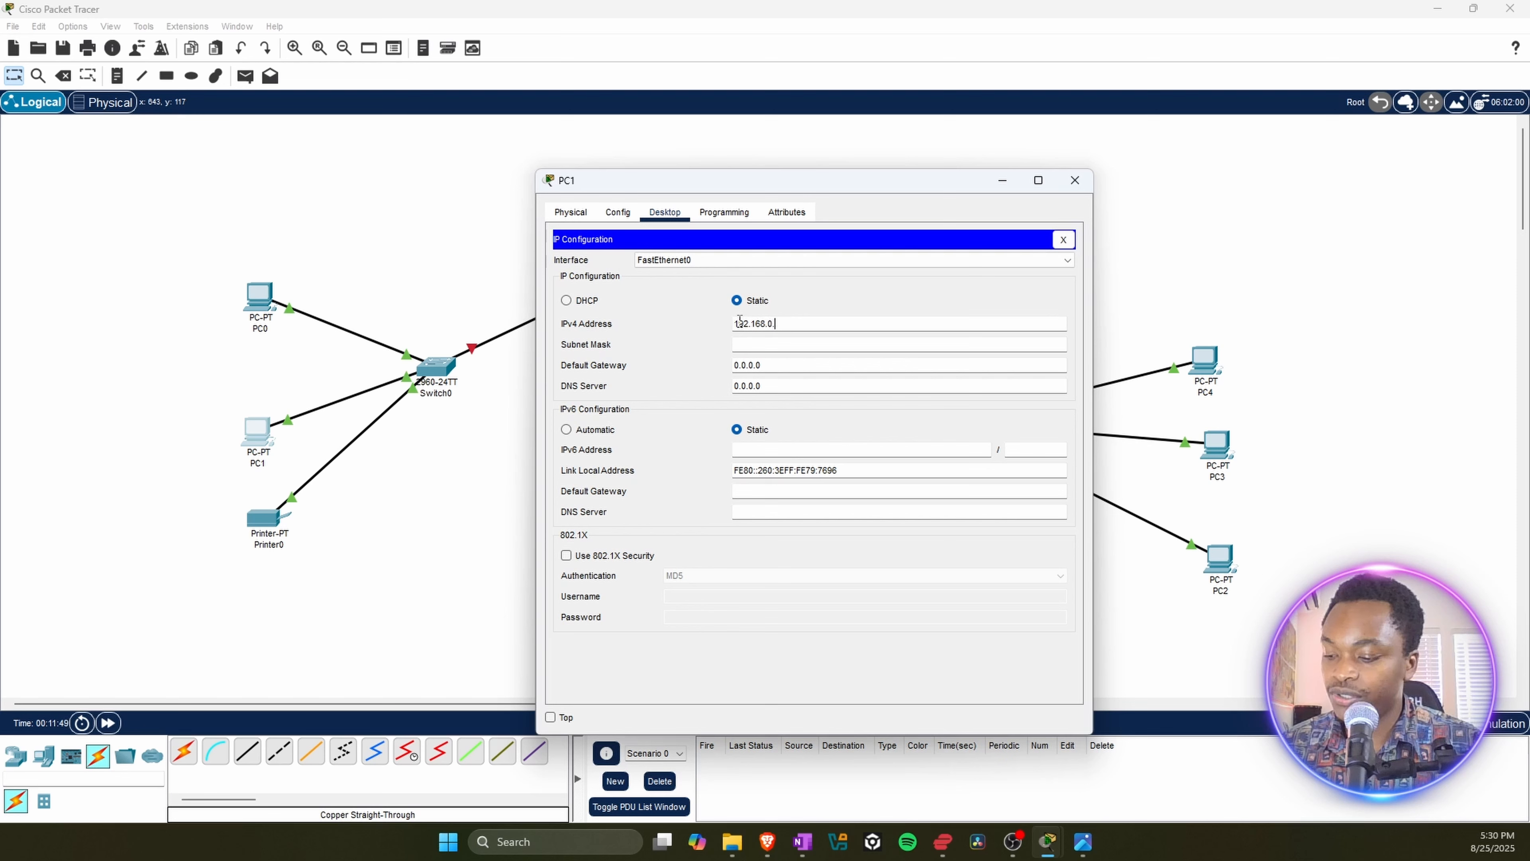
{"action": "type", "text": "3"}
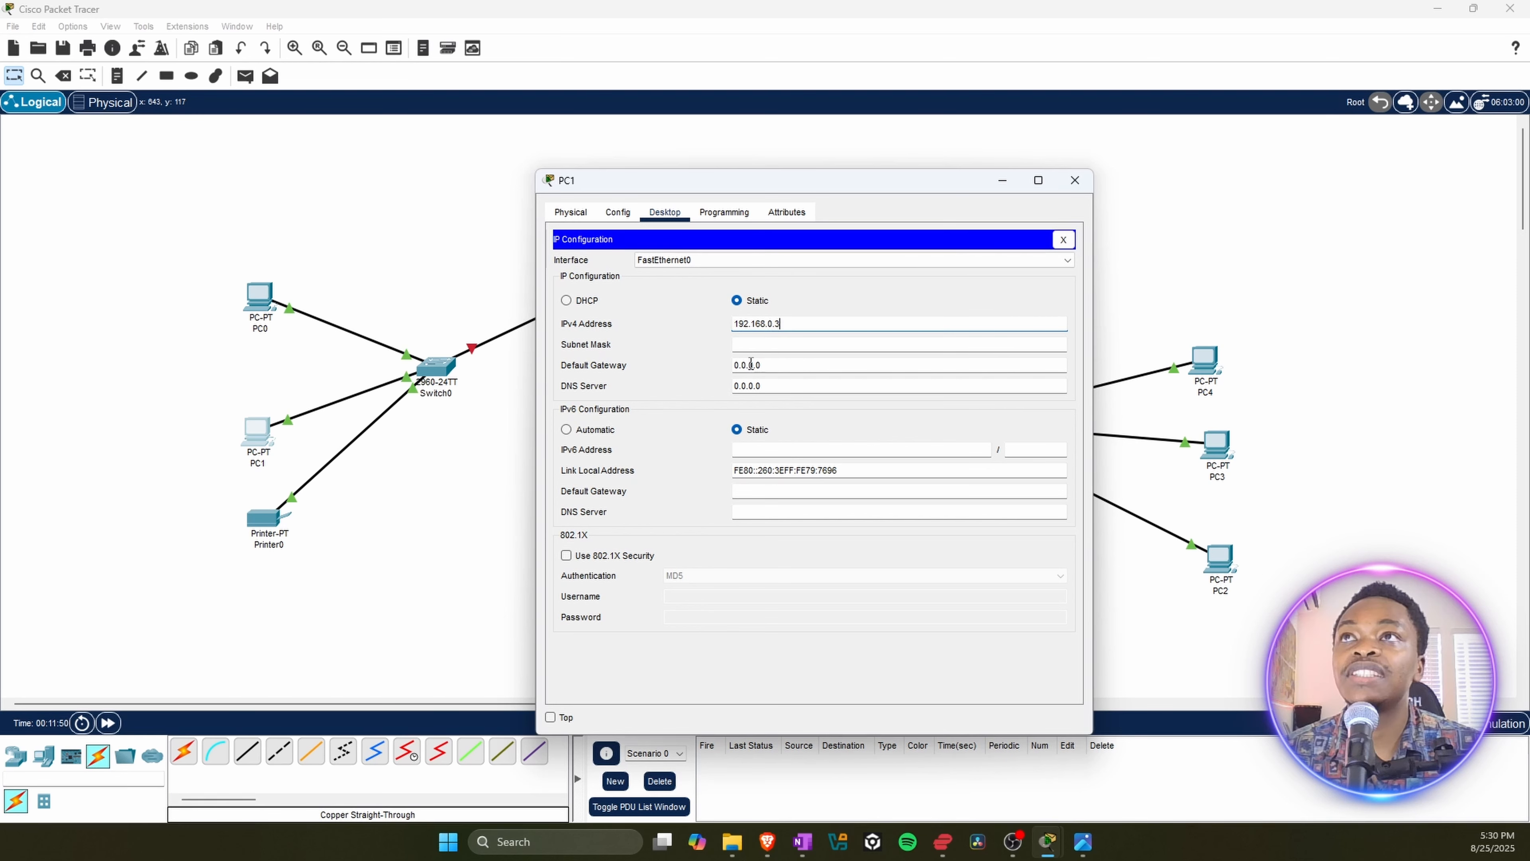
{"action": "left_click", "coordinate": [742, 343]}
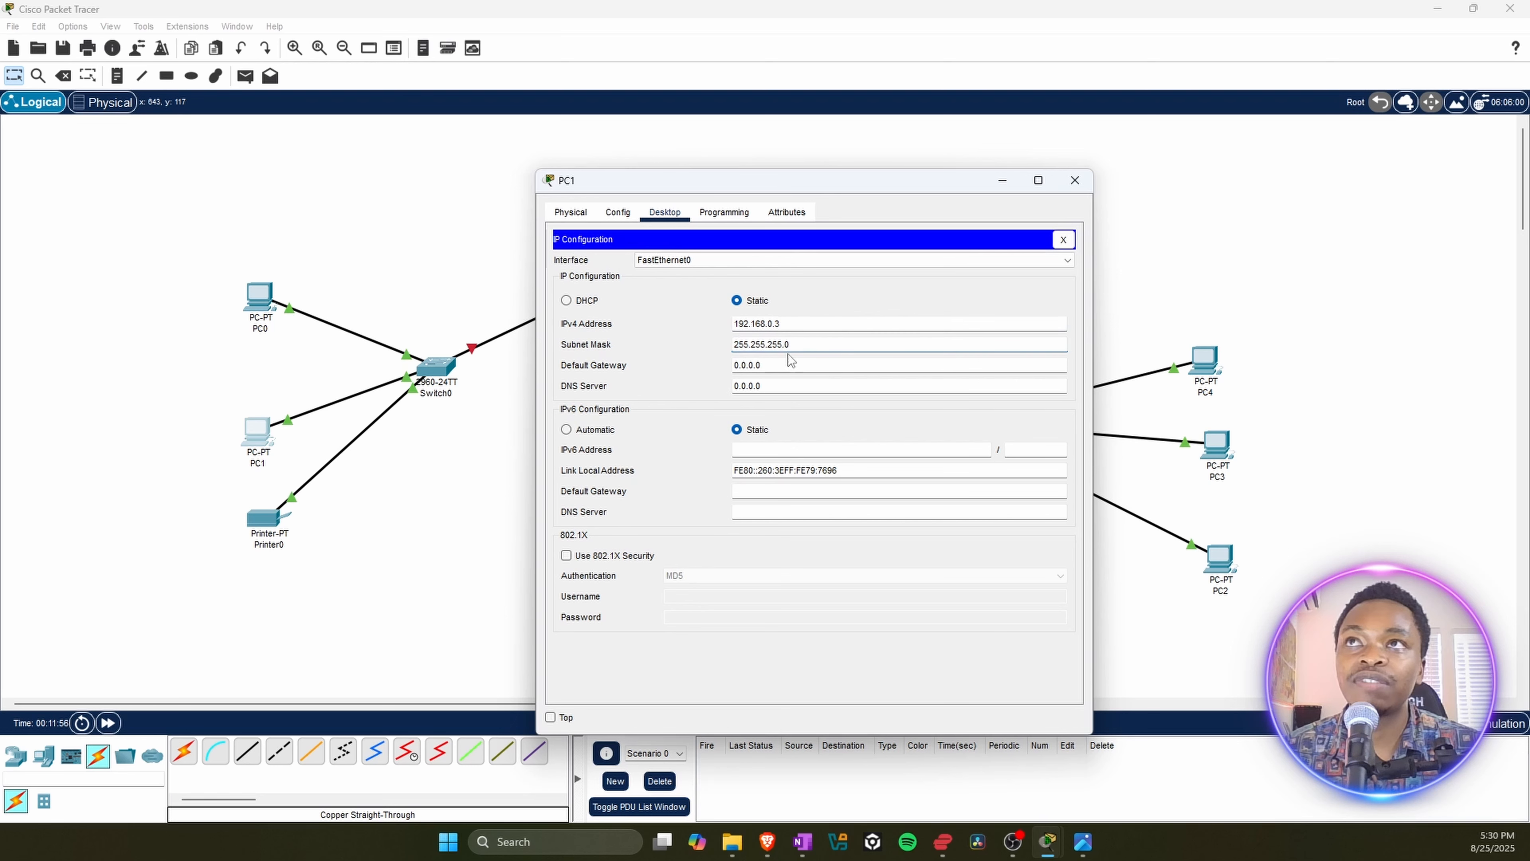
{"action": "left_click", "coordinate": [1079, 174]}
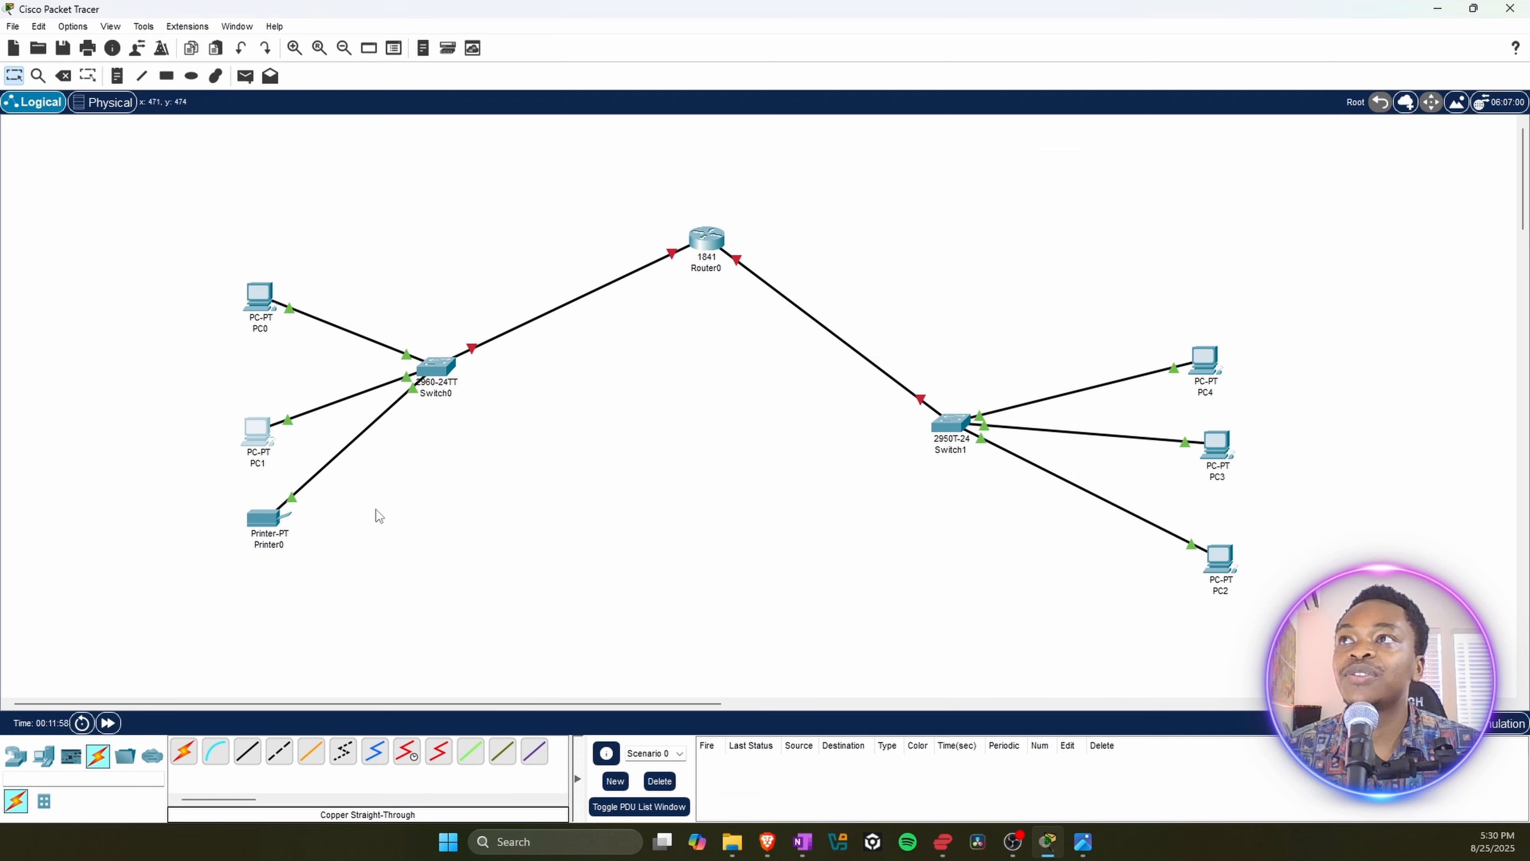
Step: Set Printer0's IPv4 DNS server to 192.168.0.4 in its global settings and close its window
{"action": "left_click", "coordinate": [268, 522]}
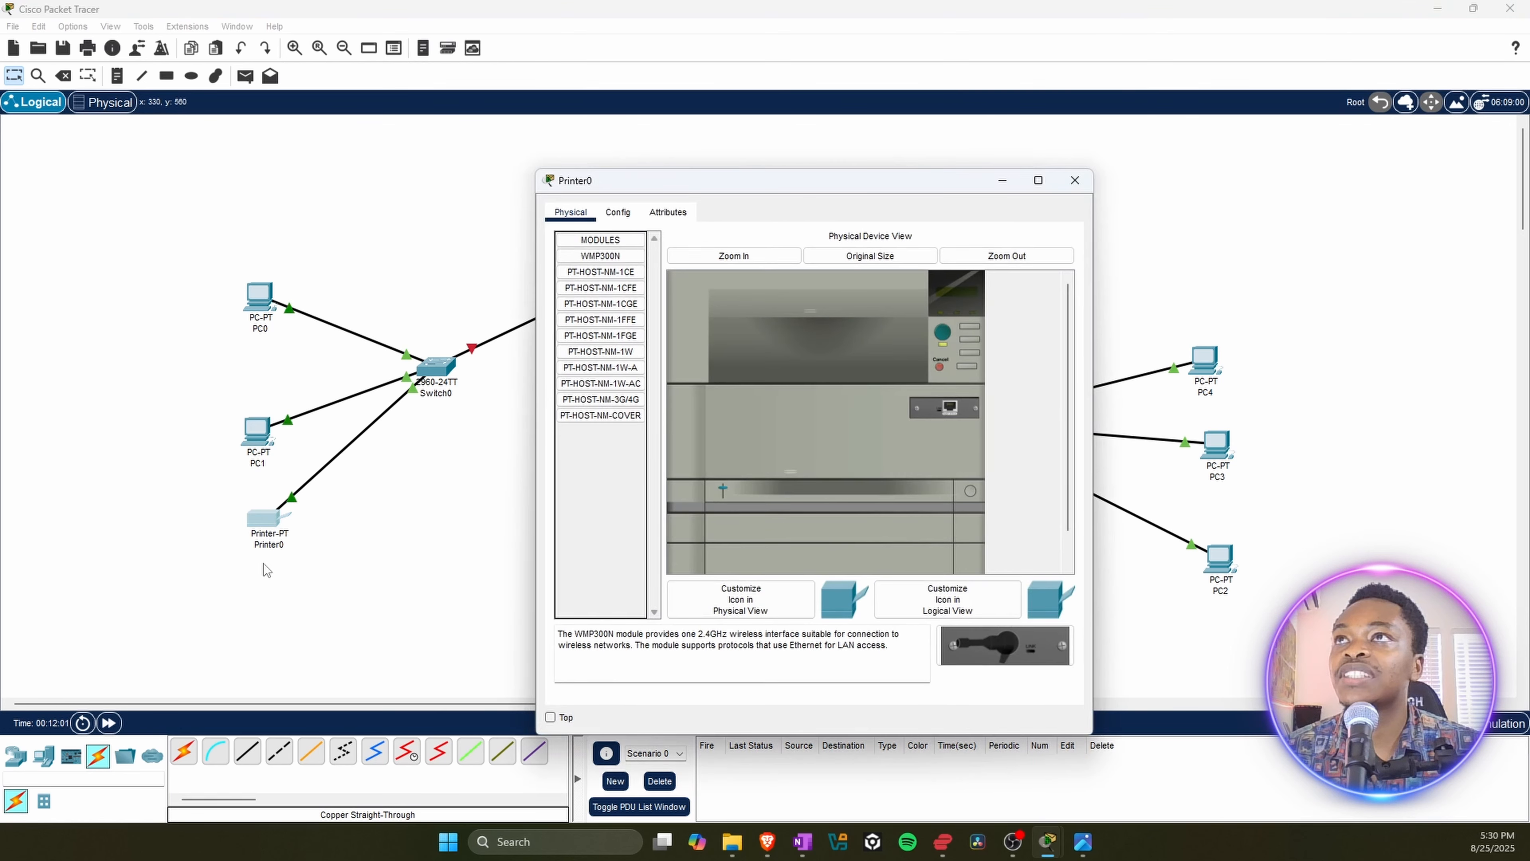
{"action": "left_click", "coordinate": [618, 212]}
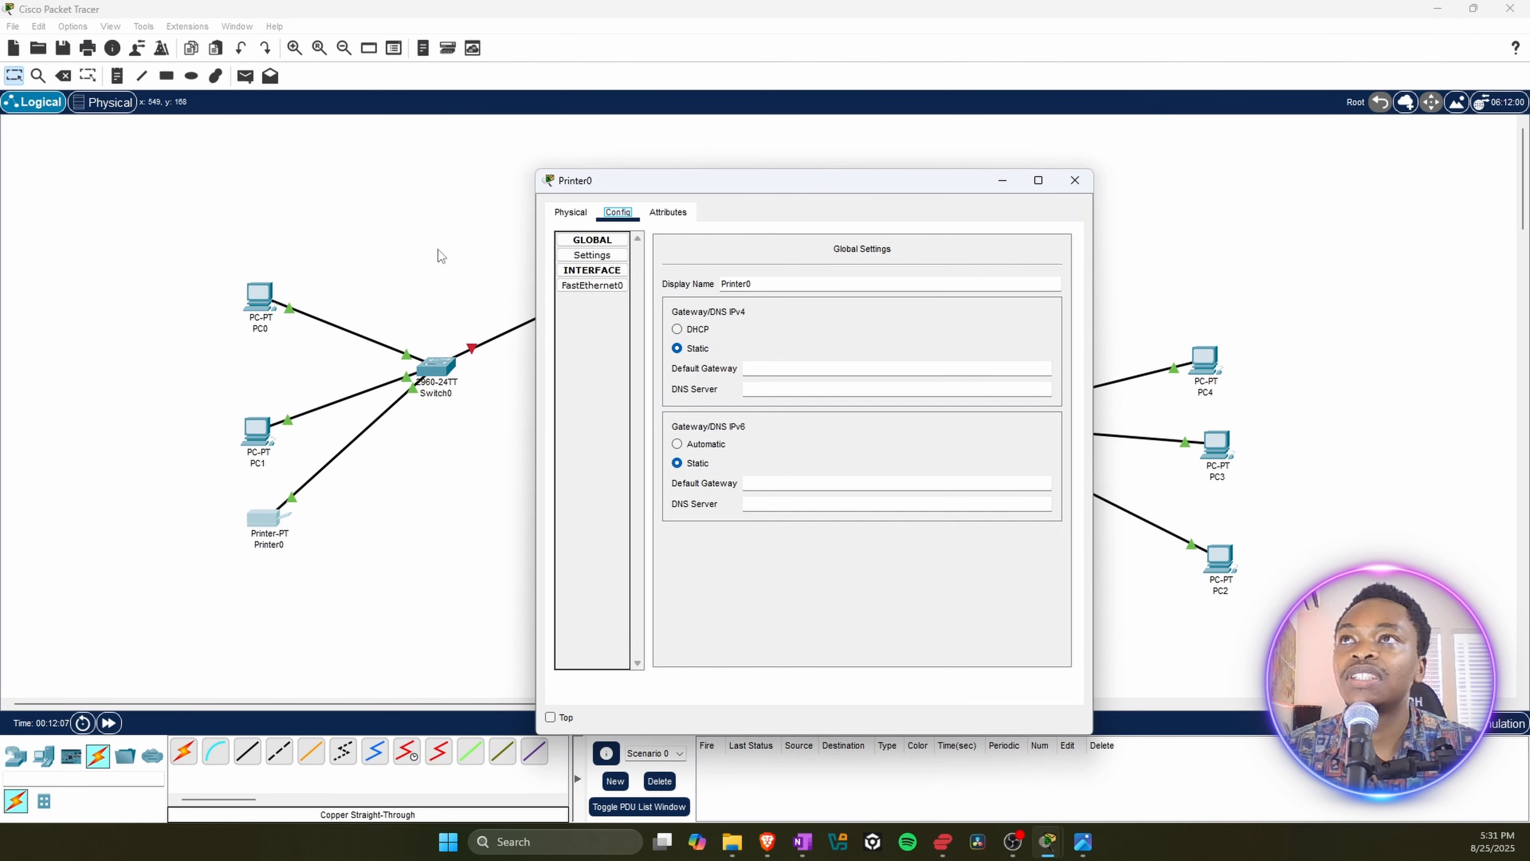
{"action": "left_click", "coordinate": [570, 212]}
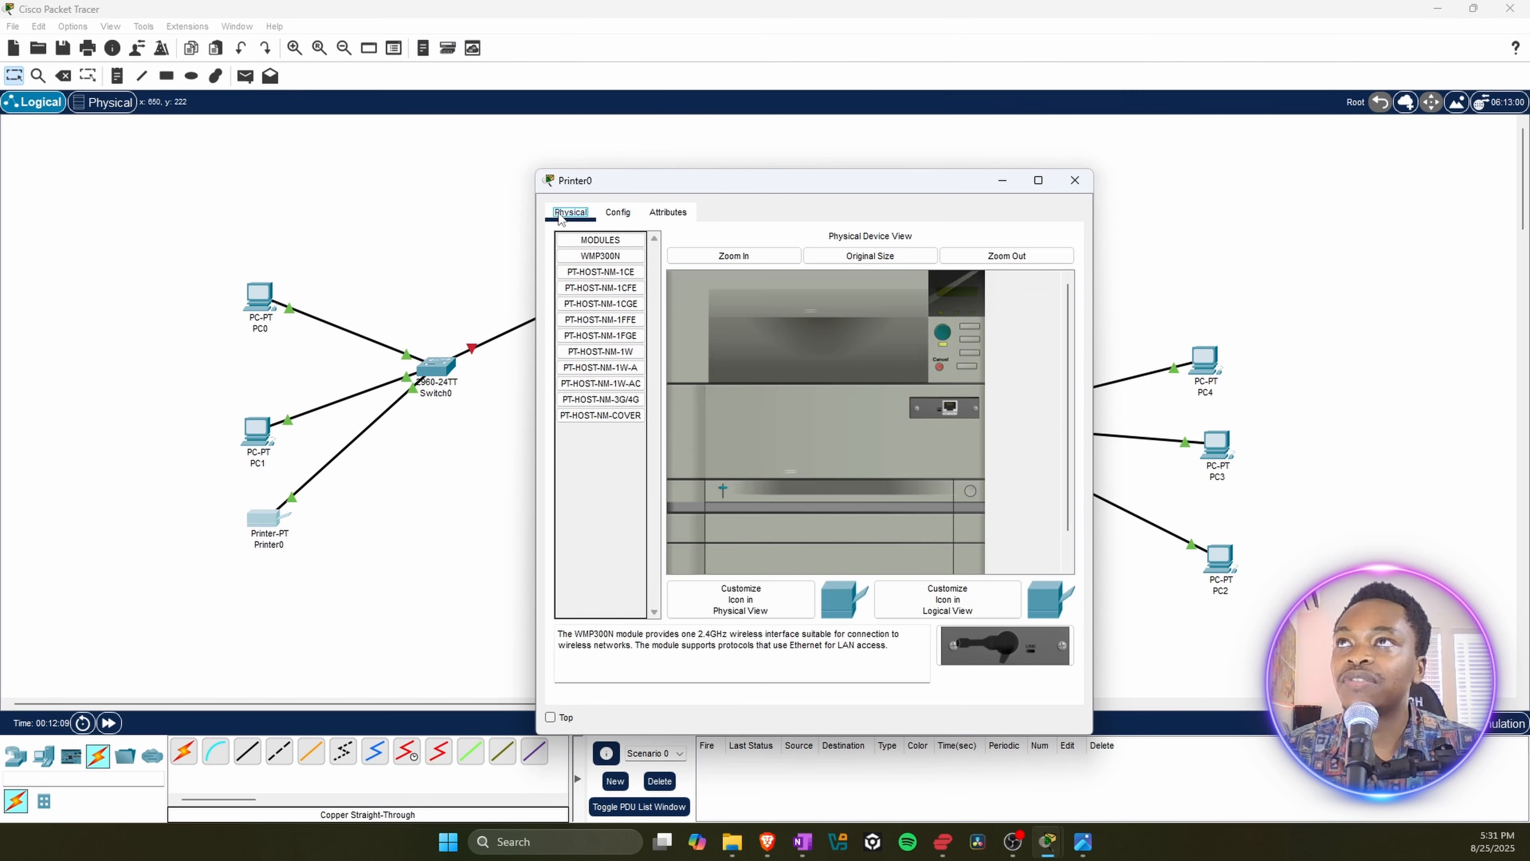
{"action": "left_click", "coordinate": [626, 214]}
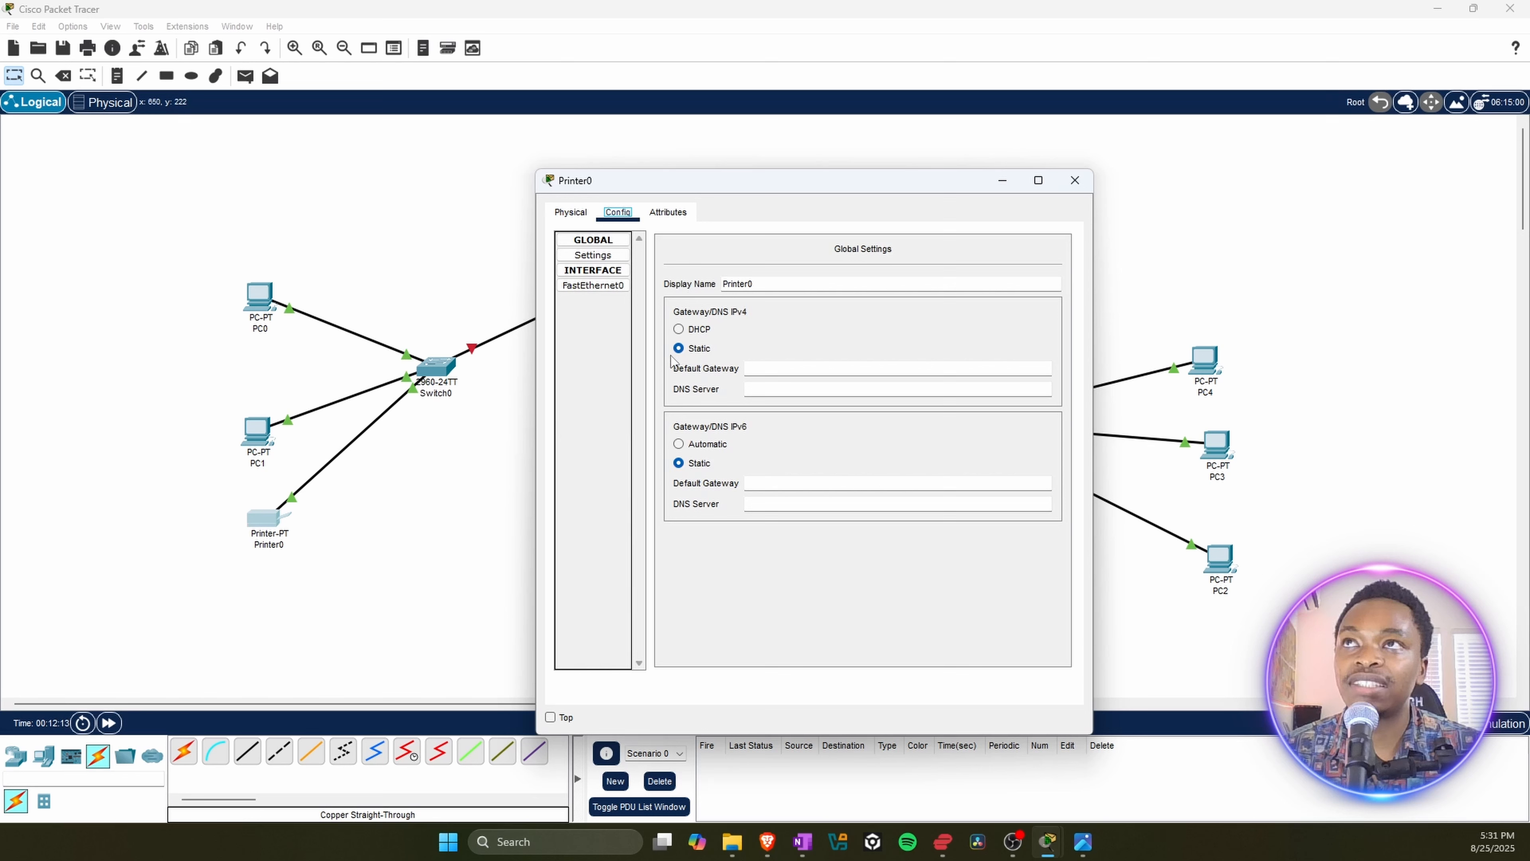
{"action": "left_click", "coordinate": [775, 389]}
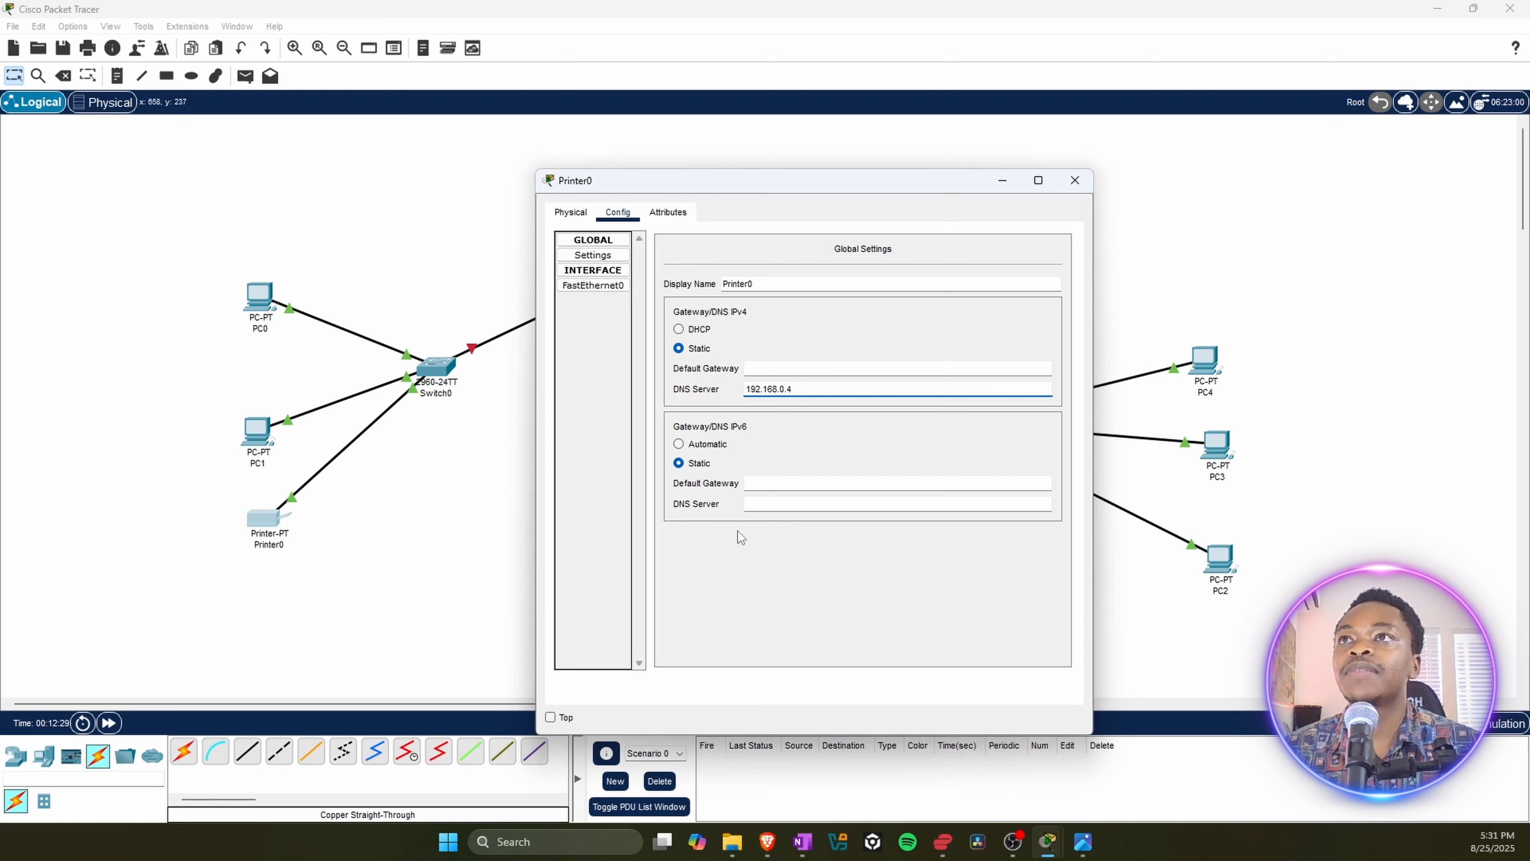
{"action": "key", "text": "Tab"}
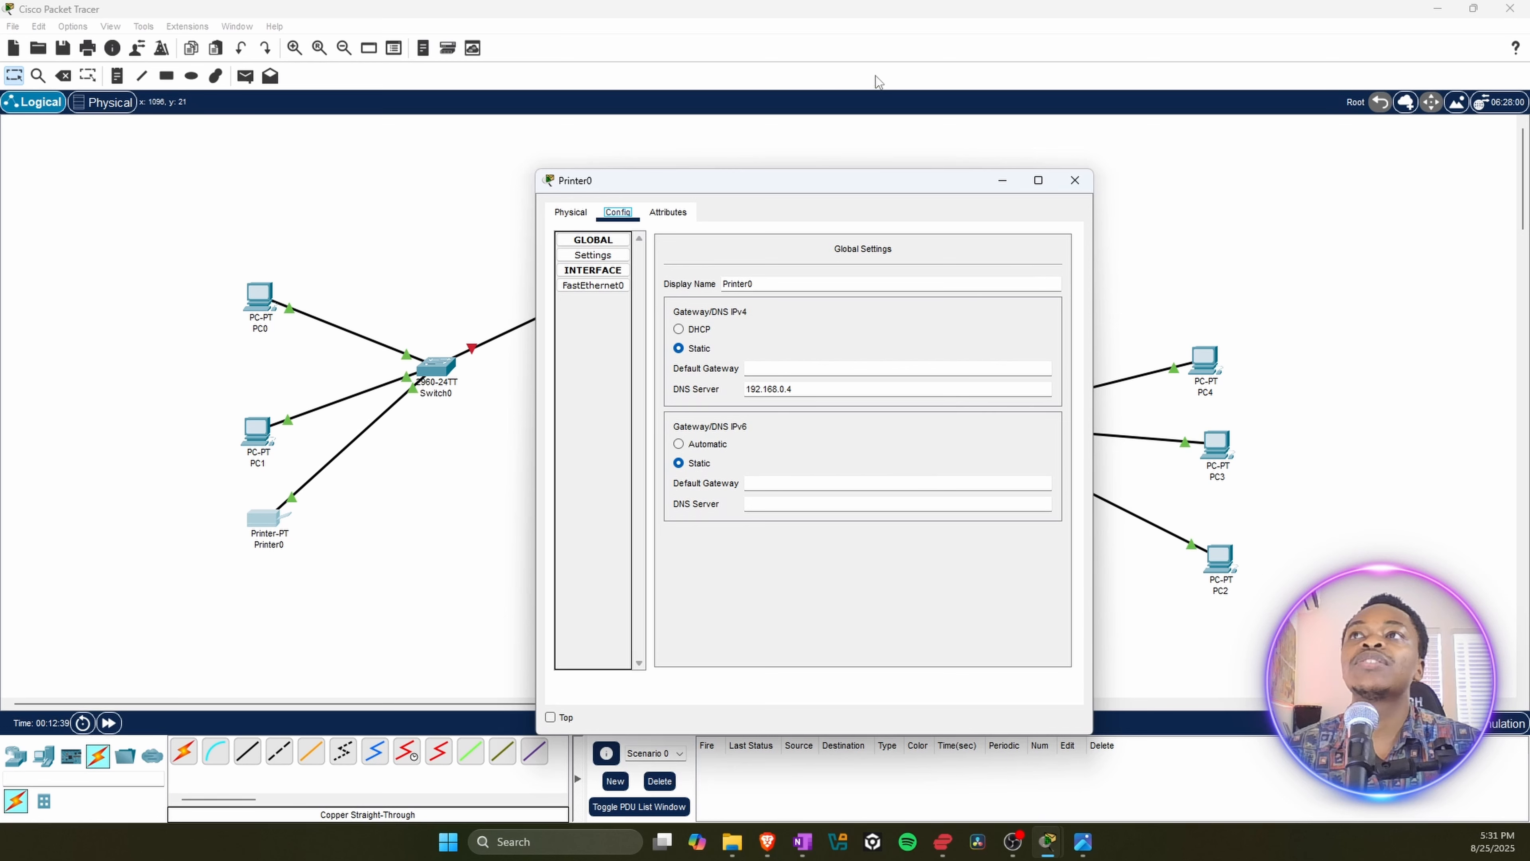
{"action": "left_click", "coordinate": [1078, 185]}
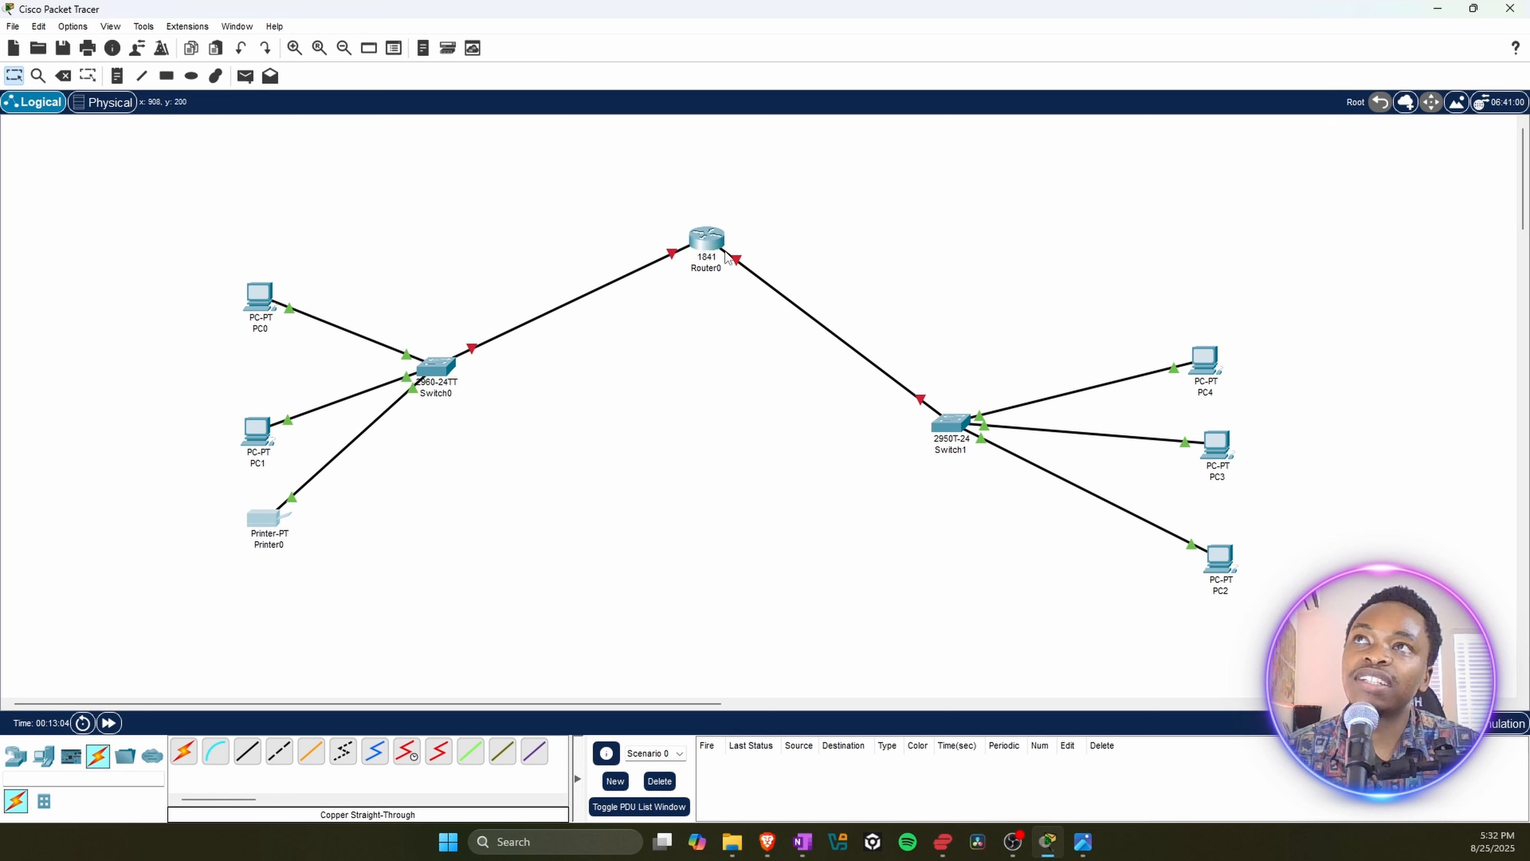
{"action": "mouse_move", "coordinate": [705, 243]}
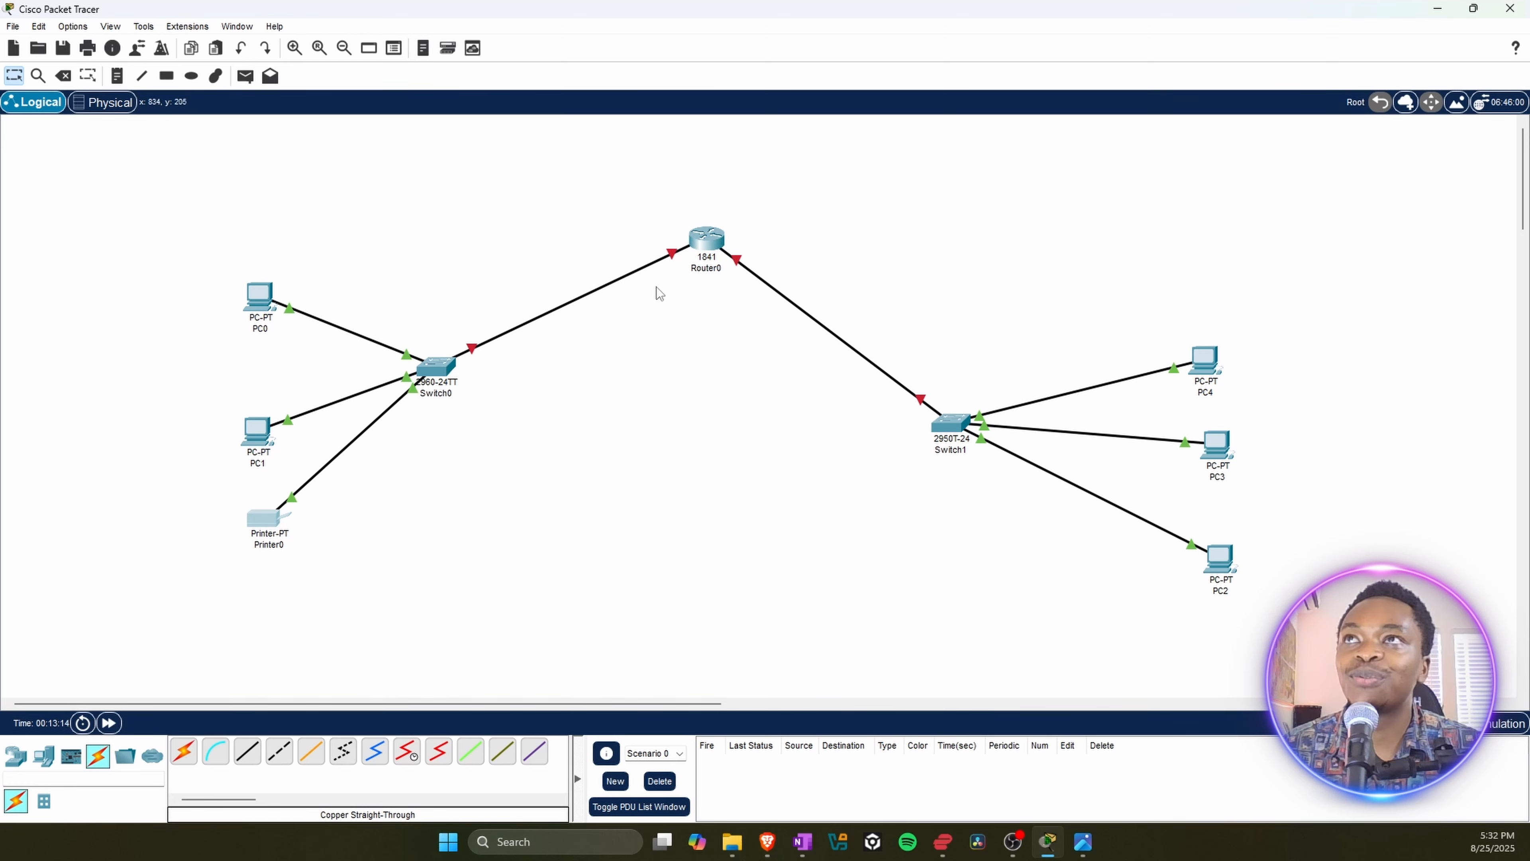
Step: View Router0's FastEthernet0/0 interface settings and close its window without changing anything
{"action": "left_click", "coordinate": [704, 241]}
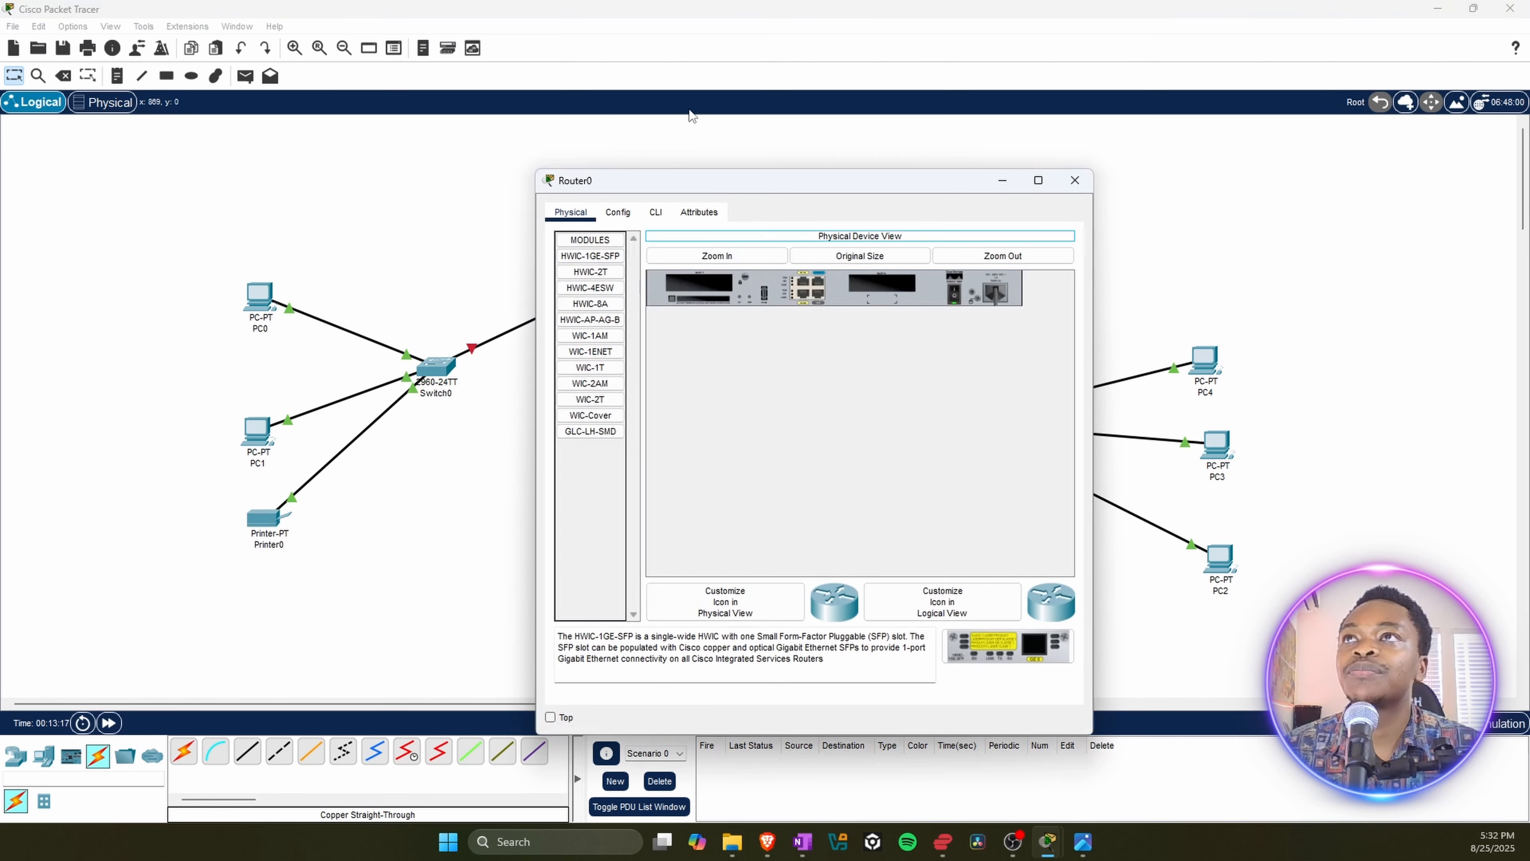
{"action": "left_click", "coordinate": [618, 213]}
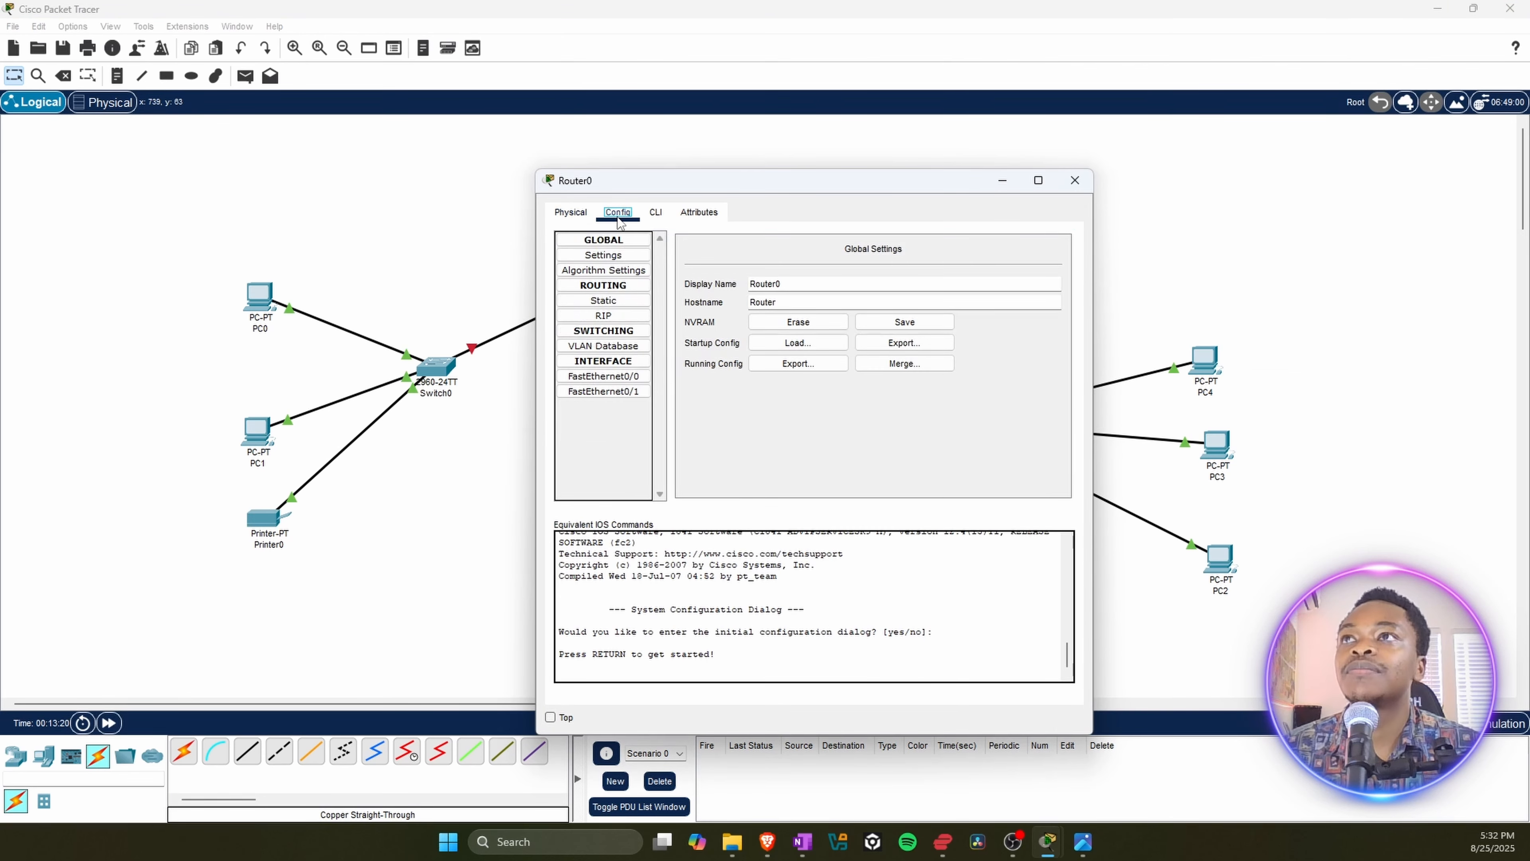
{"action": "left_click", "coordinate": [626, 378]}
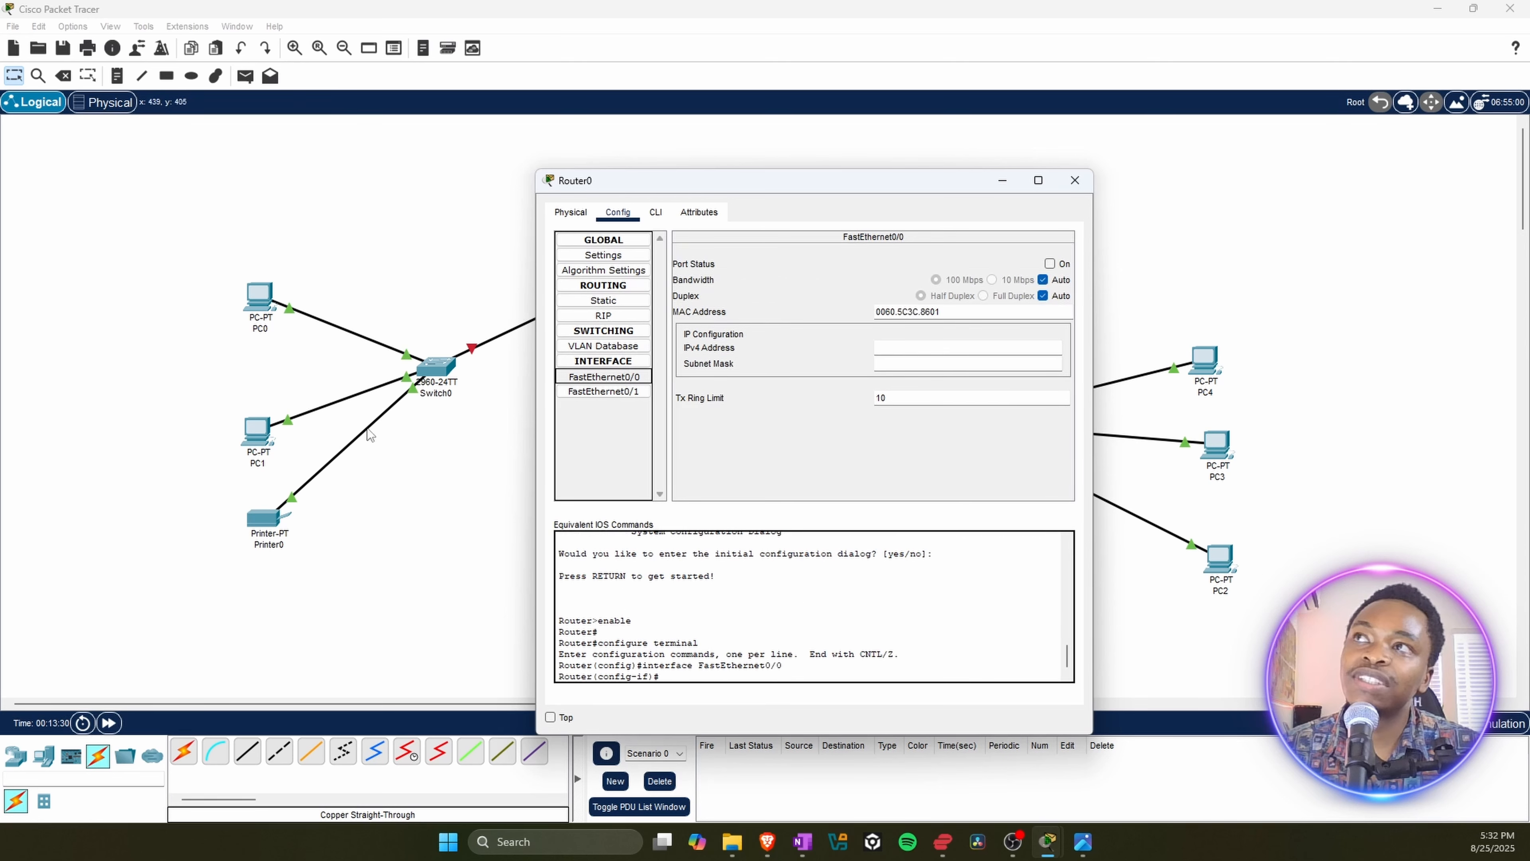
{"action": "left_click", "coordinate": [1075, 180]}
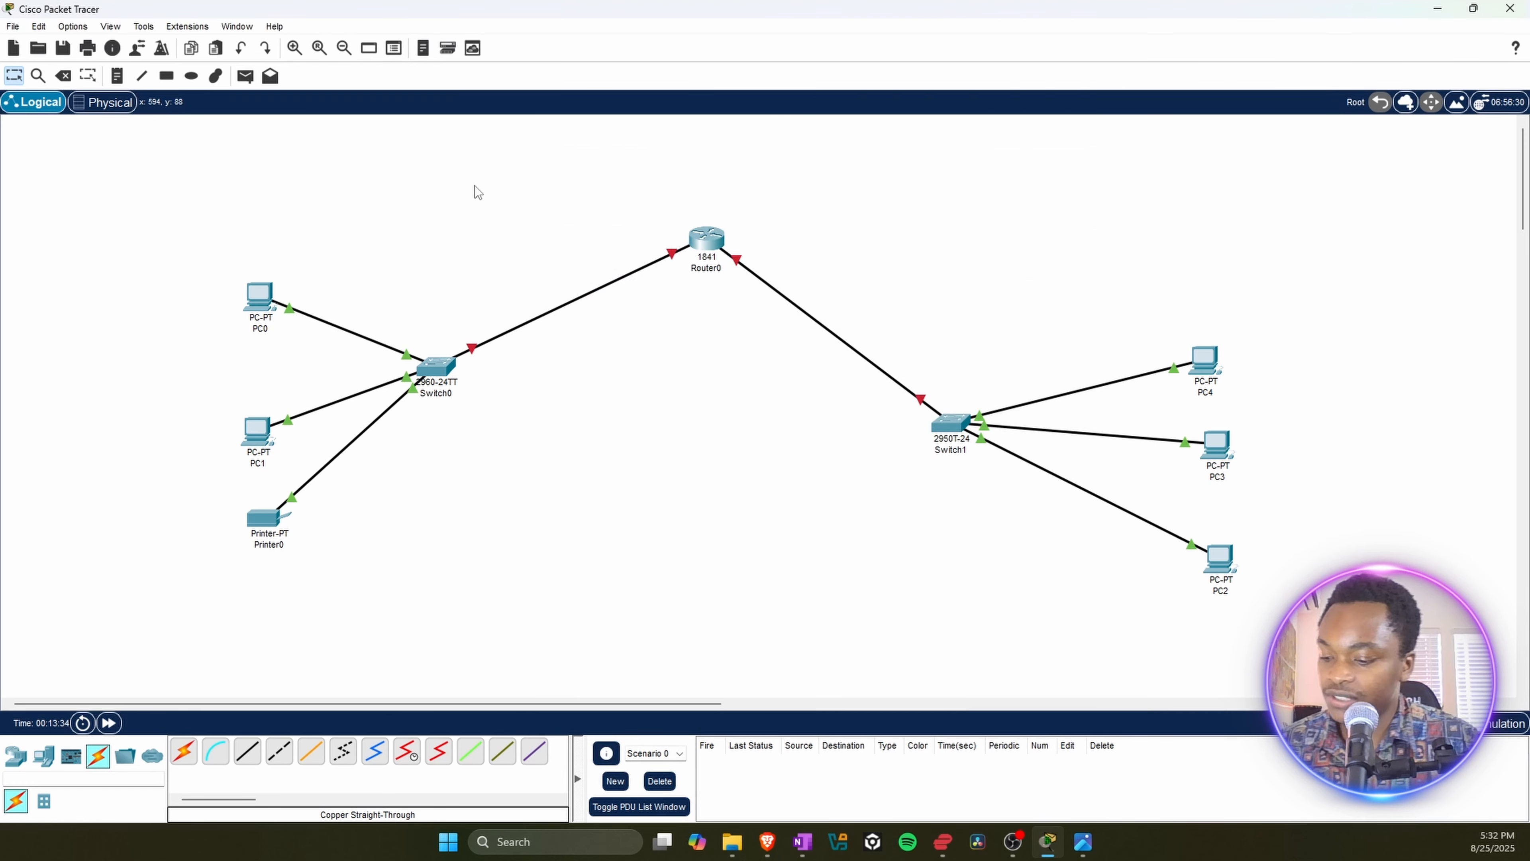
Step: Place a text note reading 192.168.0.0 on the workspace and position it above Switch0
{"action": "left_click", "coordinate": [117, 75]}
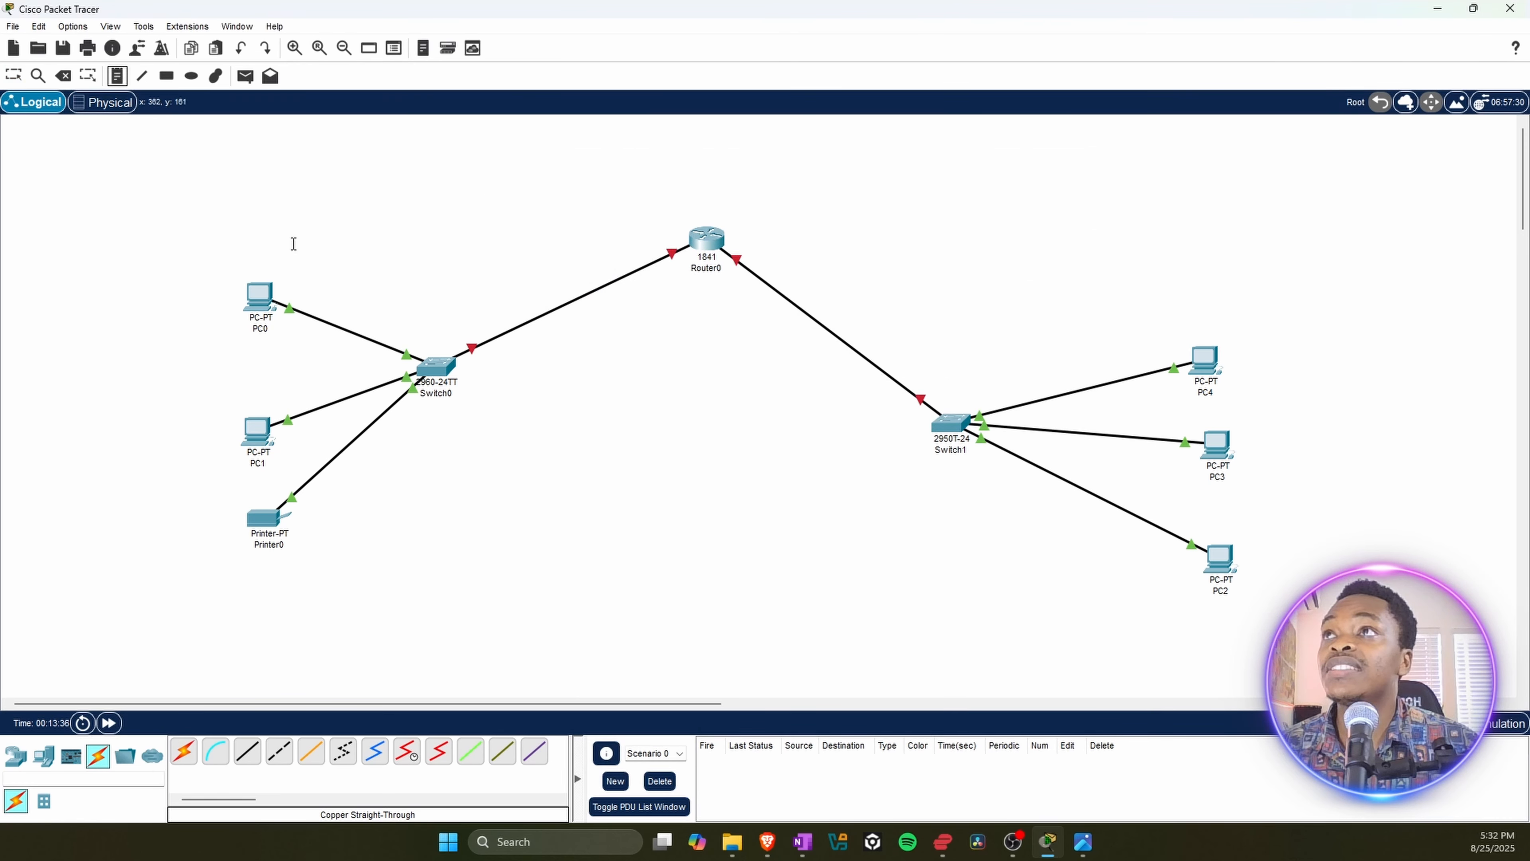
{"action": "left_click", "coordinate": [326, 241]}
{"action": "type", "text": "192.168.0.0"}
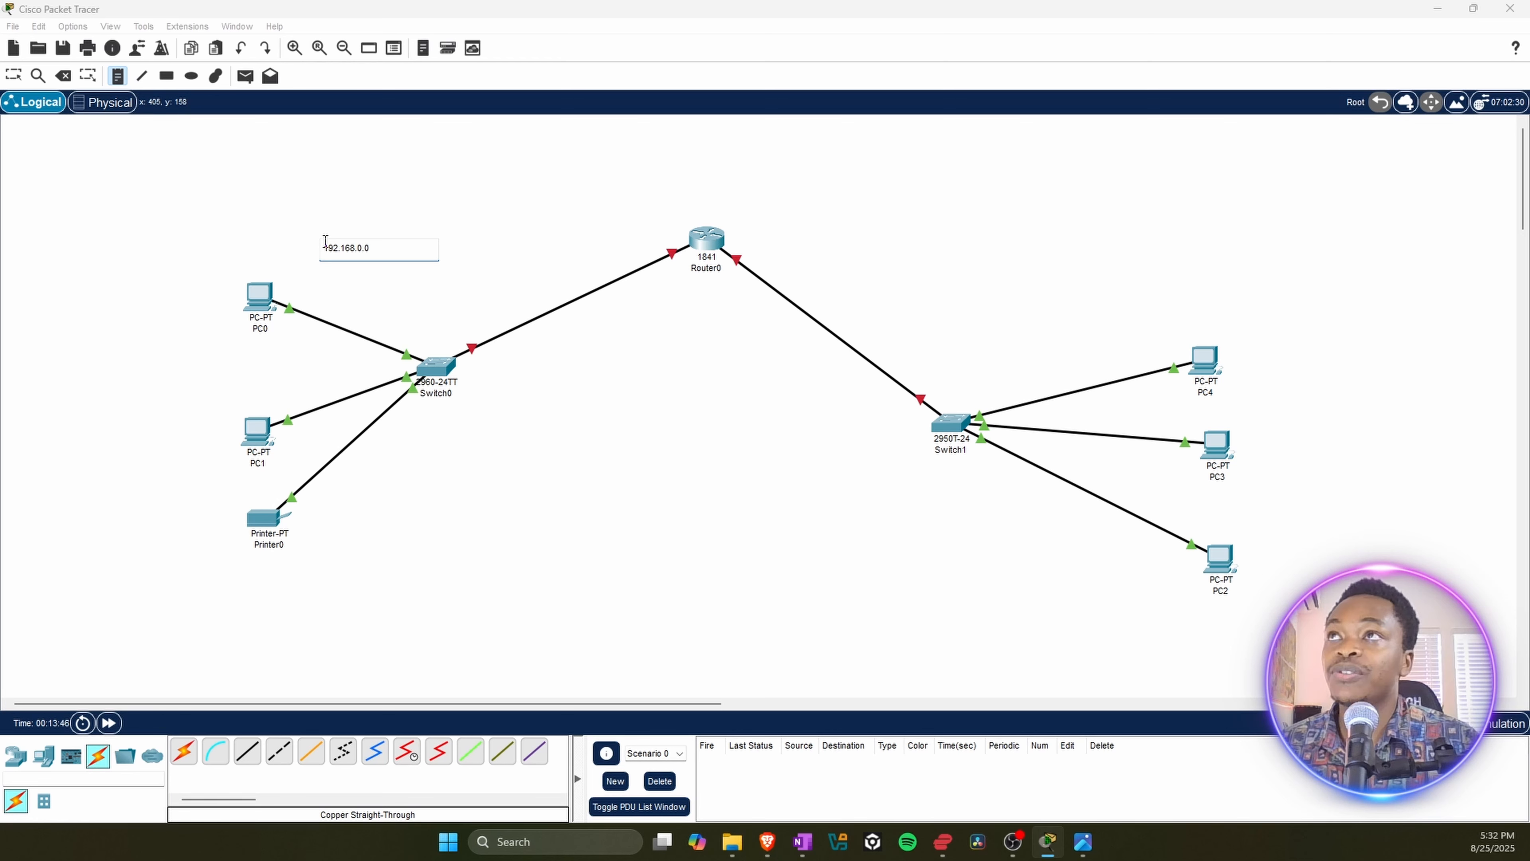
{"action": "key", "text": "Escape"}
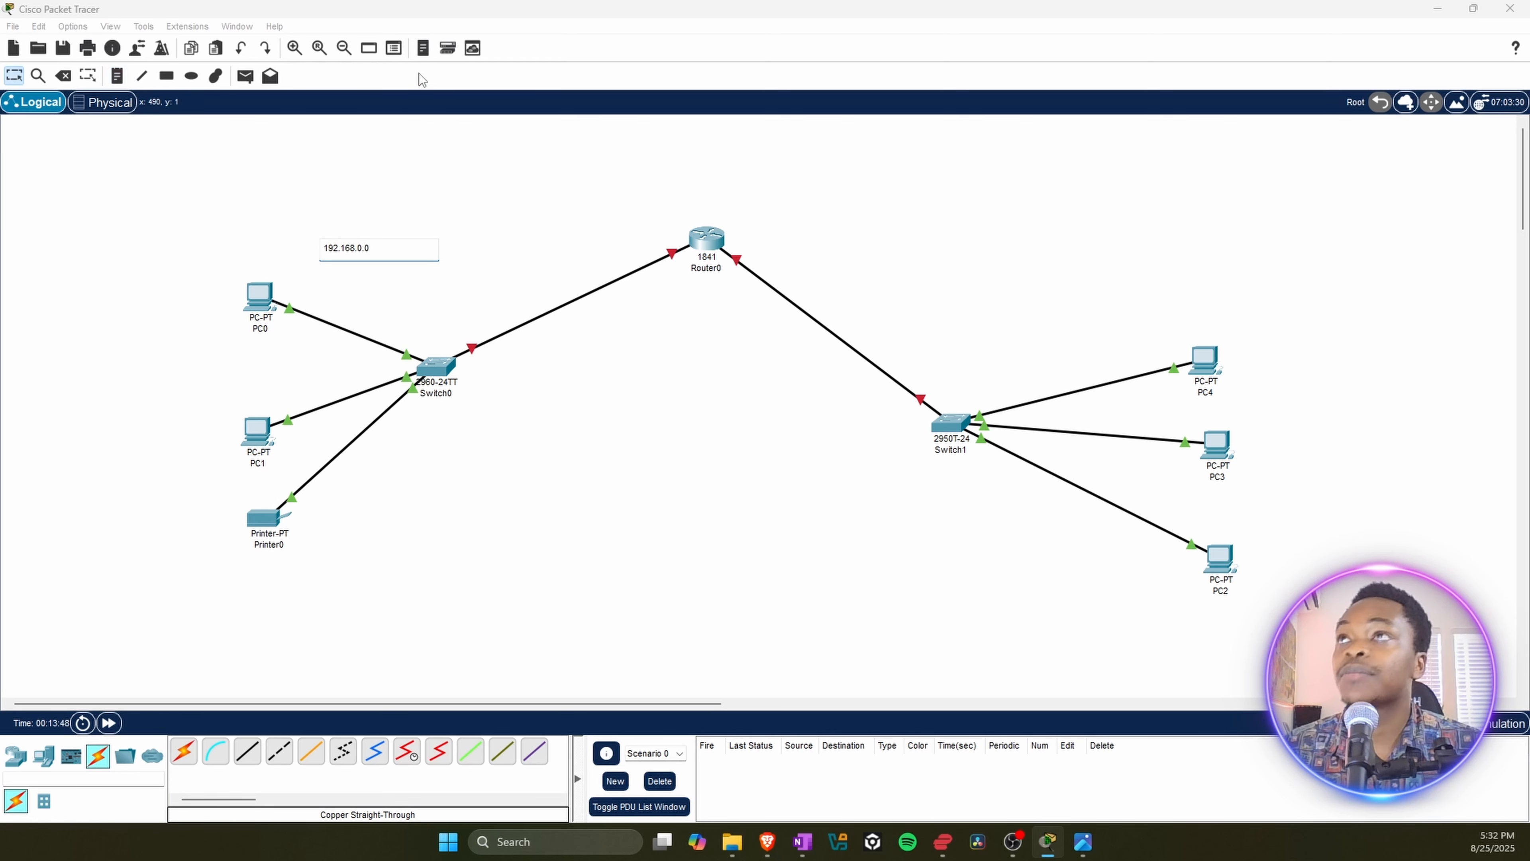
{"action": "left_click", "coordinate": [21, 68]}
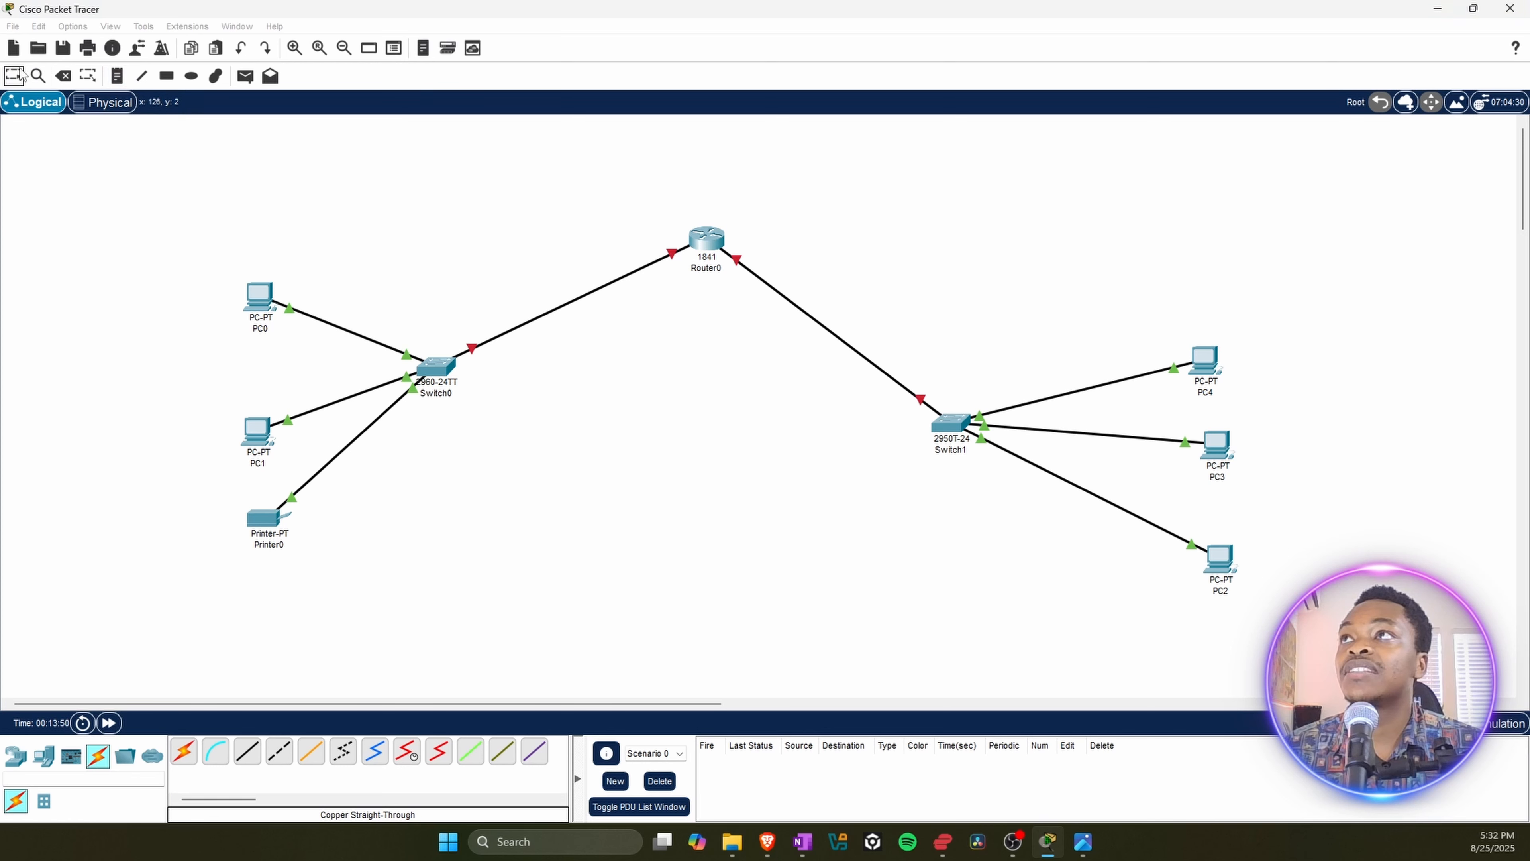
{"action": "left_click", "coordinate": [545, 241]}
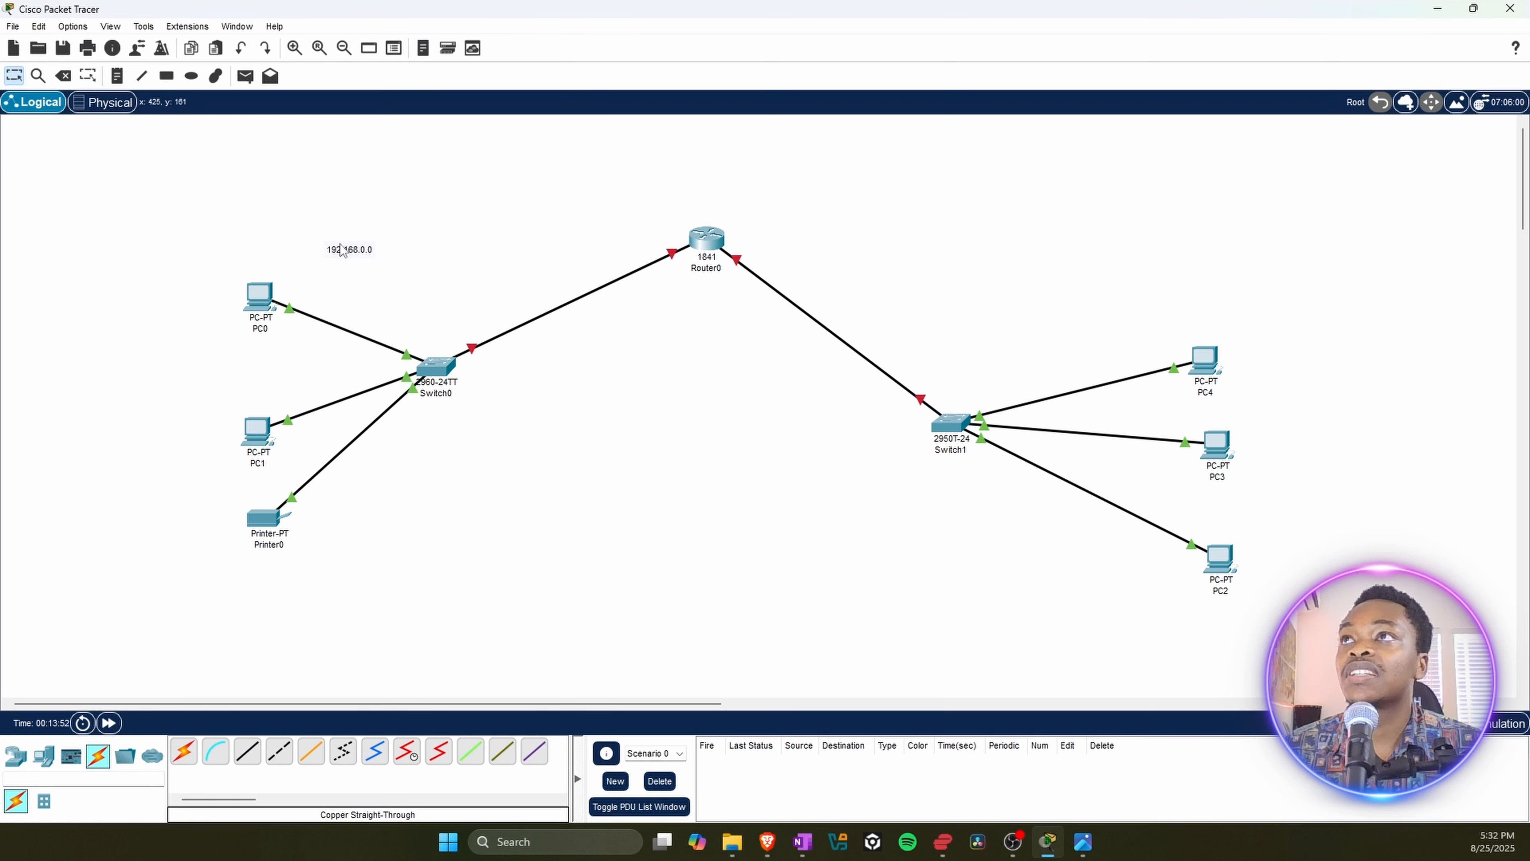
{"action": "left_click_drag", "start_coordinate": [341, 250], "coordinate": [420, 281]}
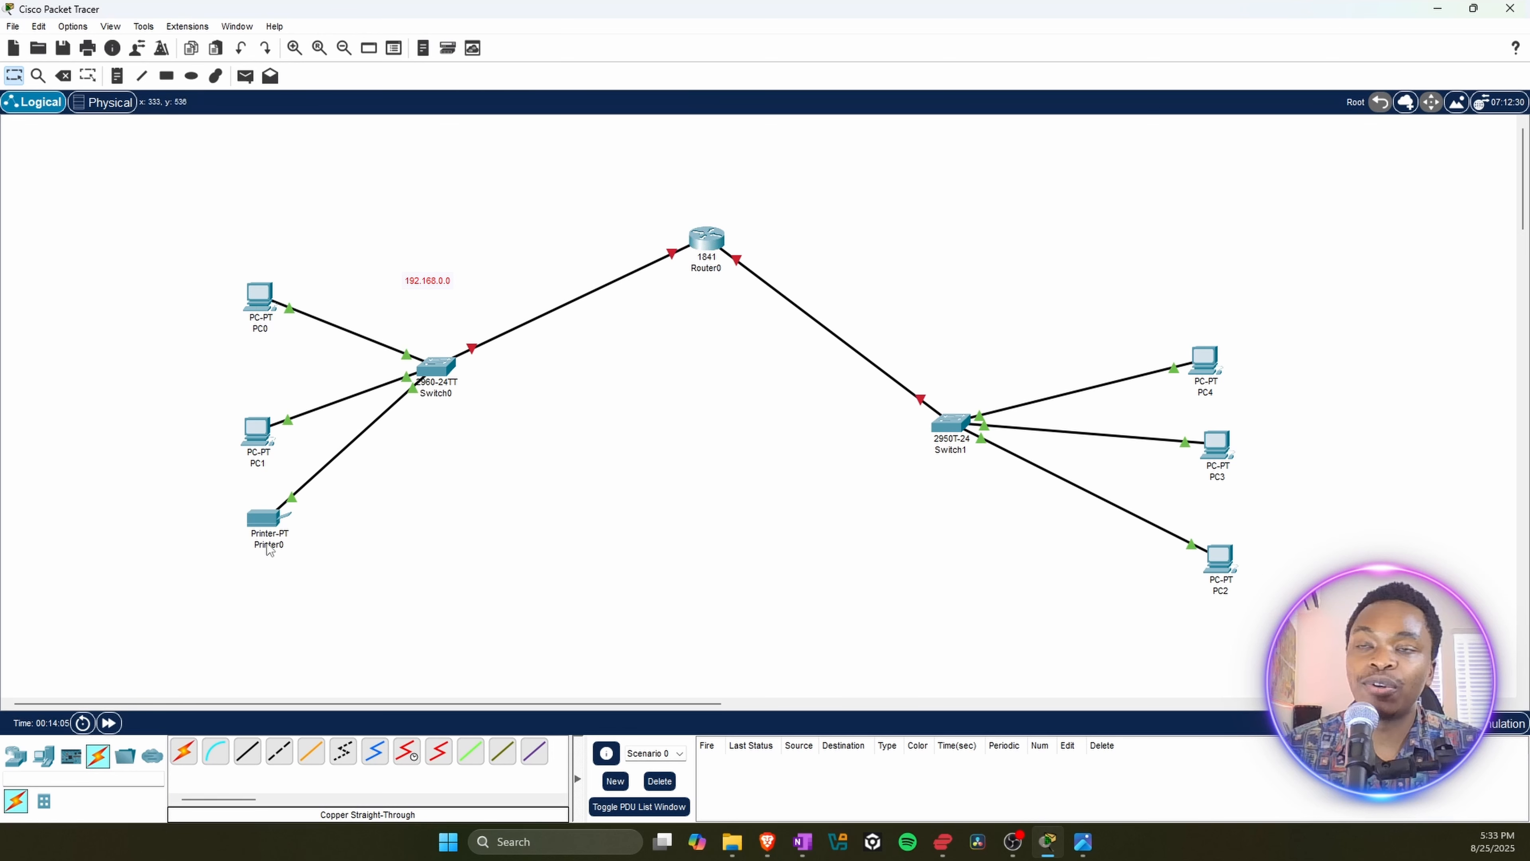
{"action": "double_click", "coordinate": [416, 279]}
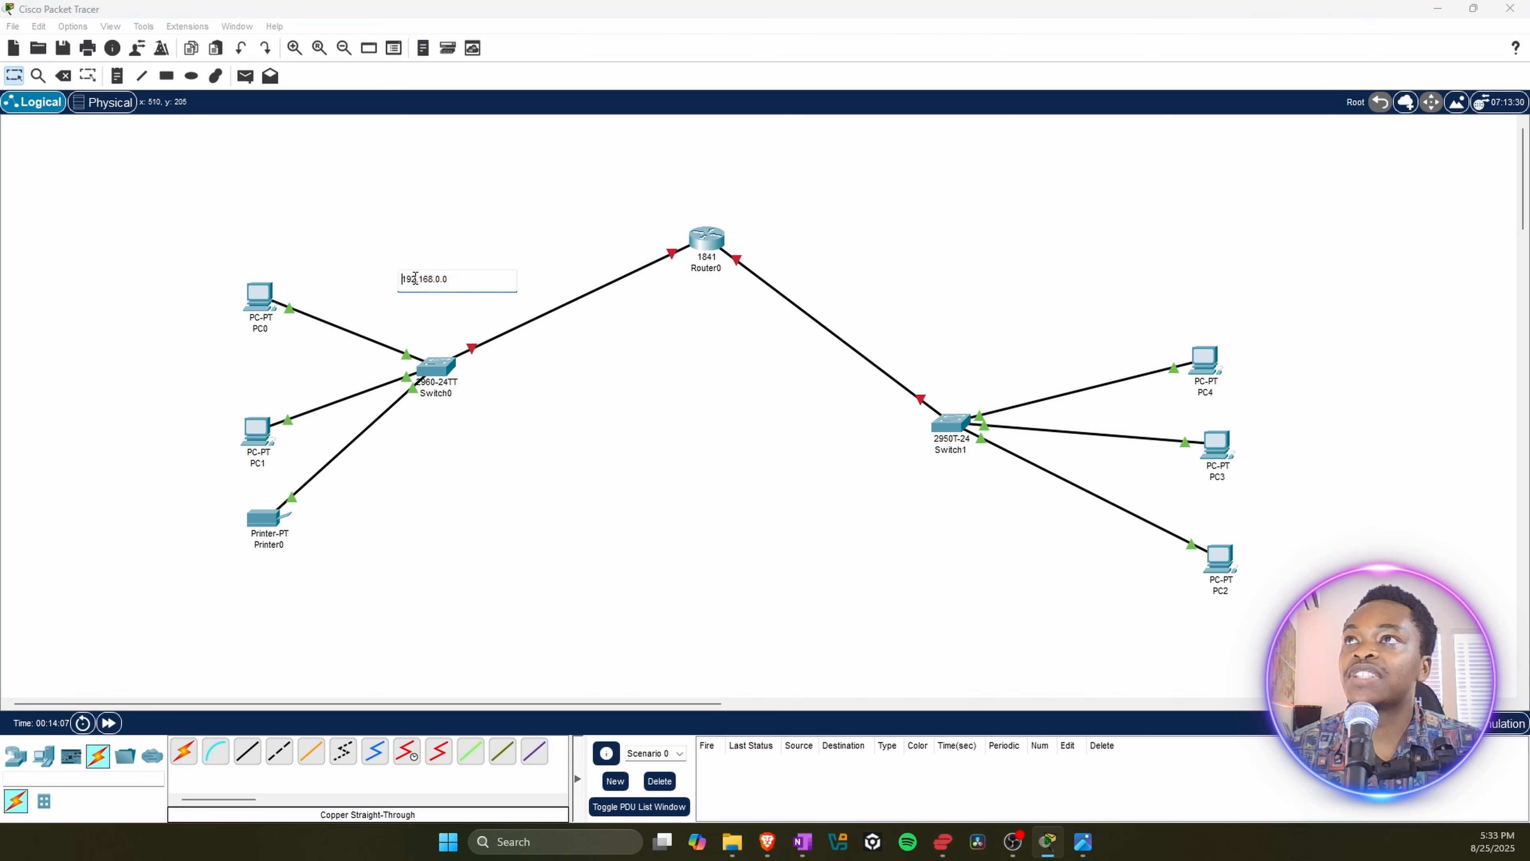
{"action": "left_click", "coordinate": [430, 252]}
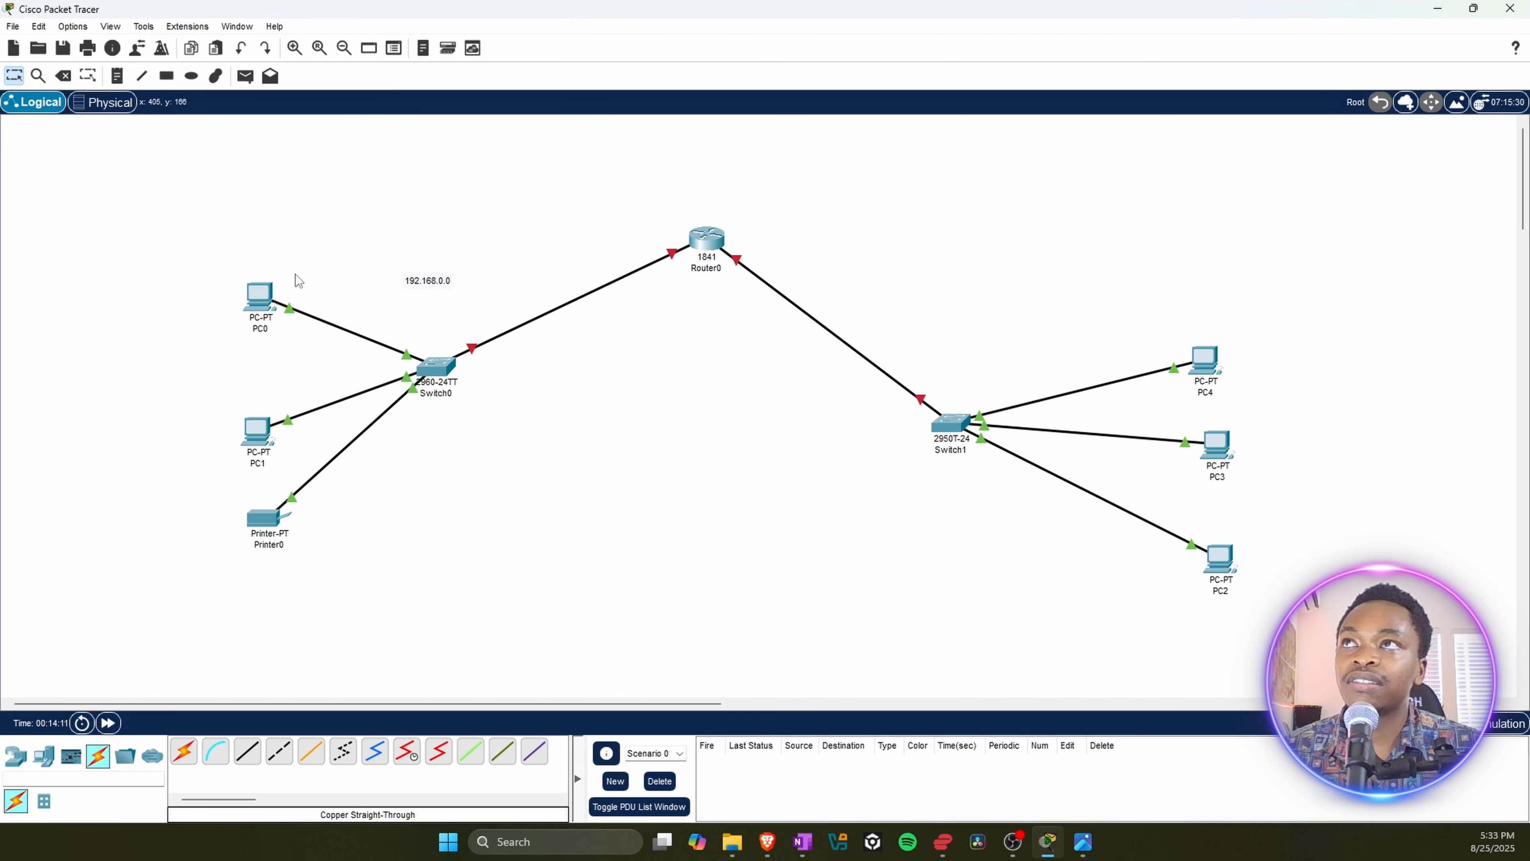
Step: Give Router0's FastEthernet0/0 IPv4 address 192.168.0.1 with subnet mask 255.255.255.0, switch the port on, and close the window
{"action": "left_click", "coordinate": [702, 235]}
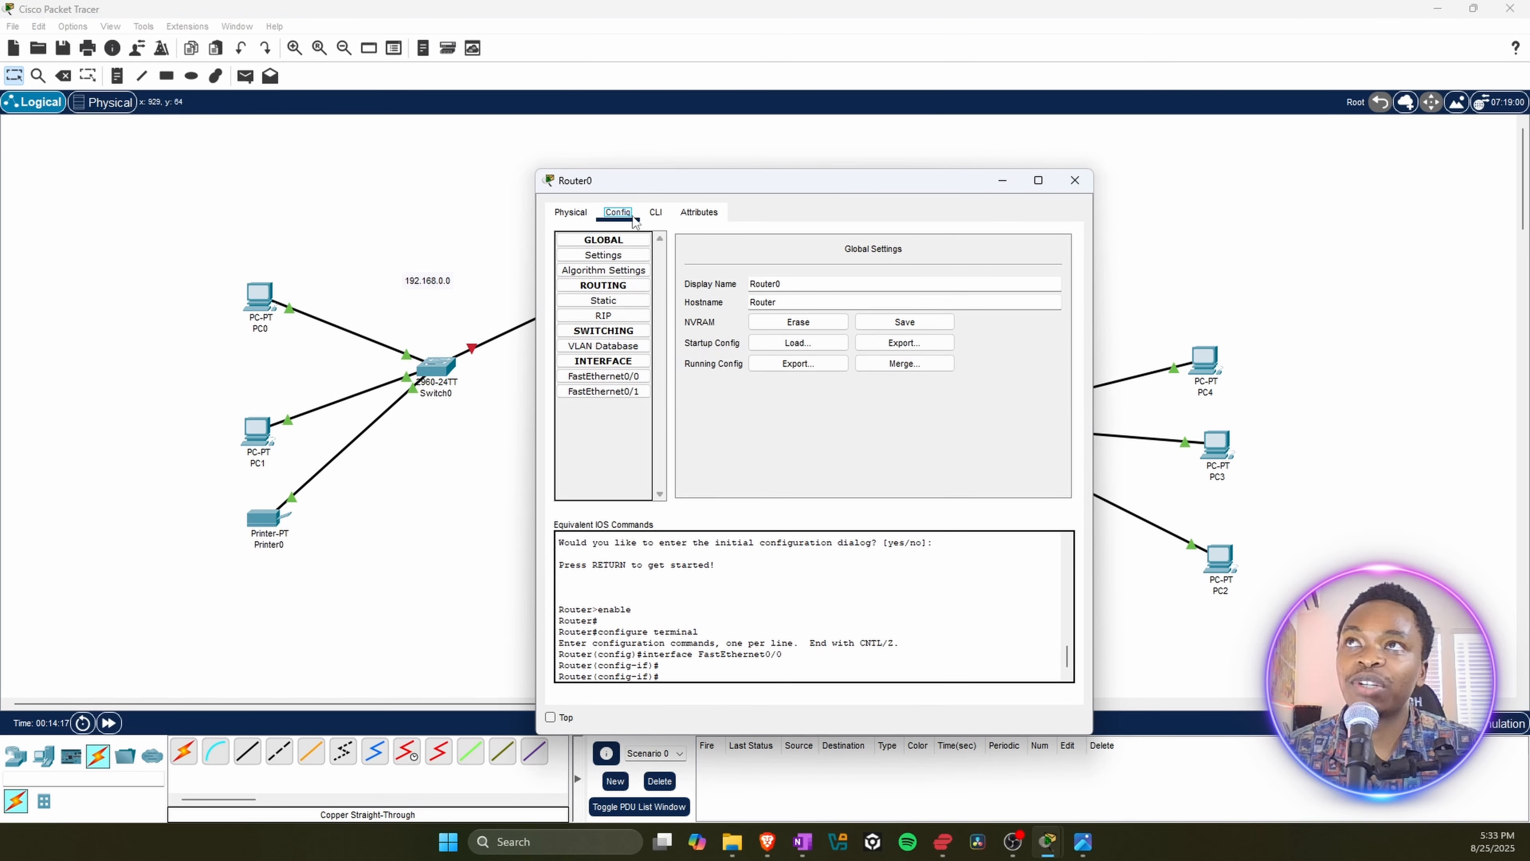
{"action": "left_click", "coordinate": [570, 216]}
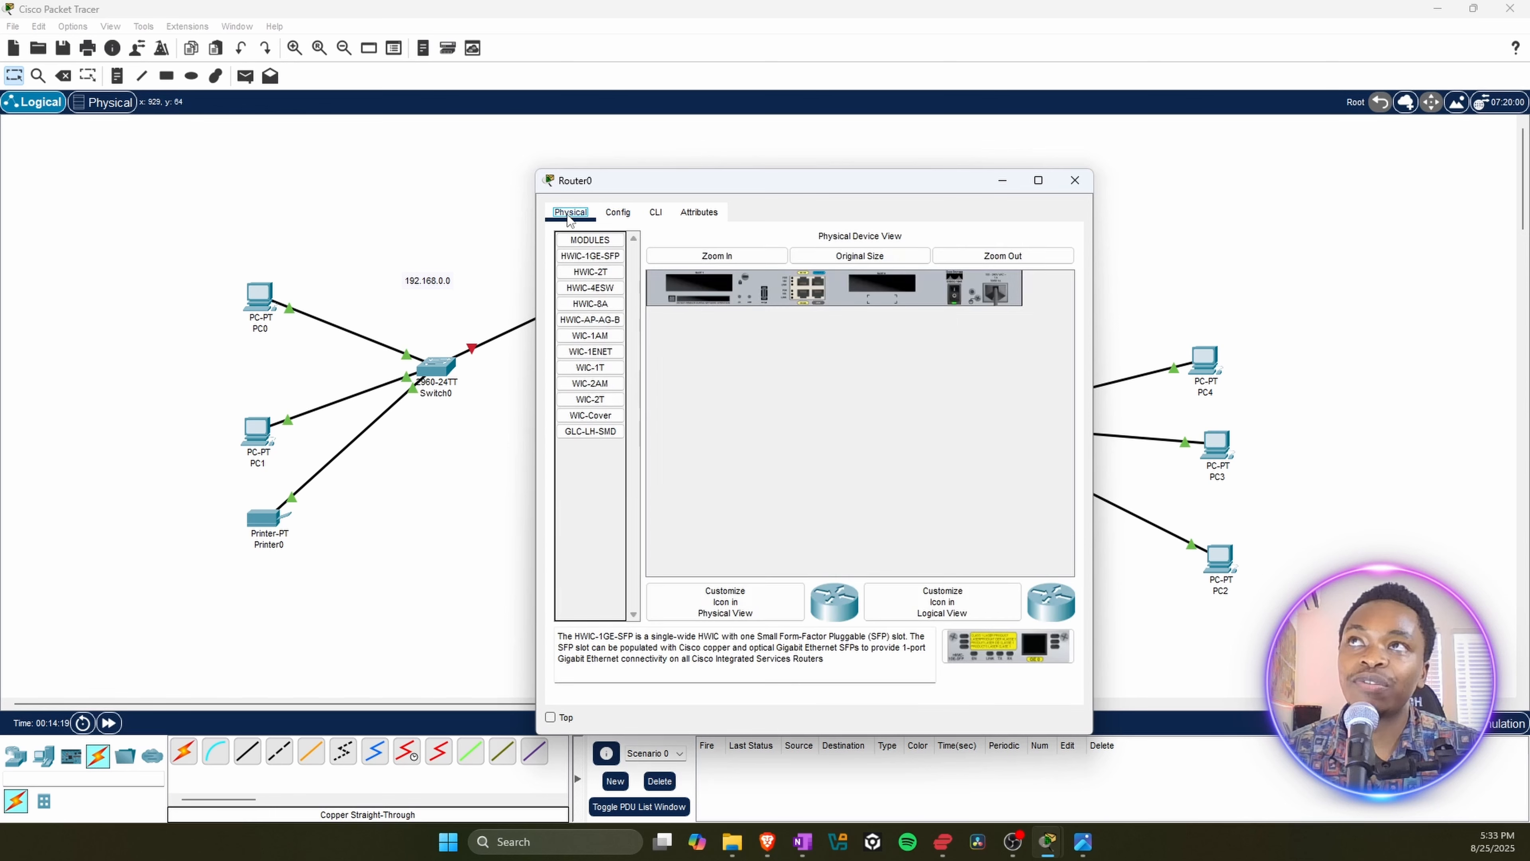
{"action": "left_click", "coordinate": [615, 213]}
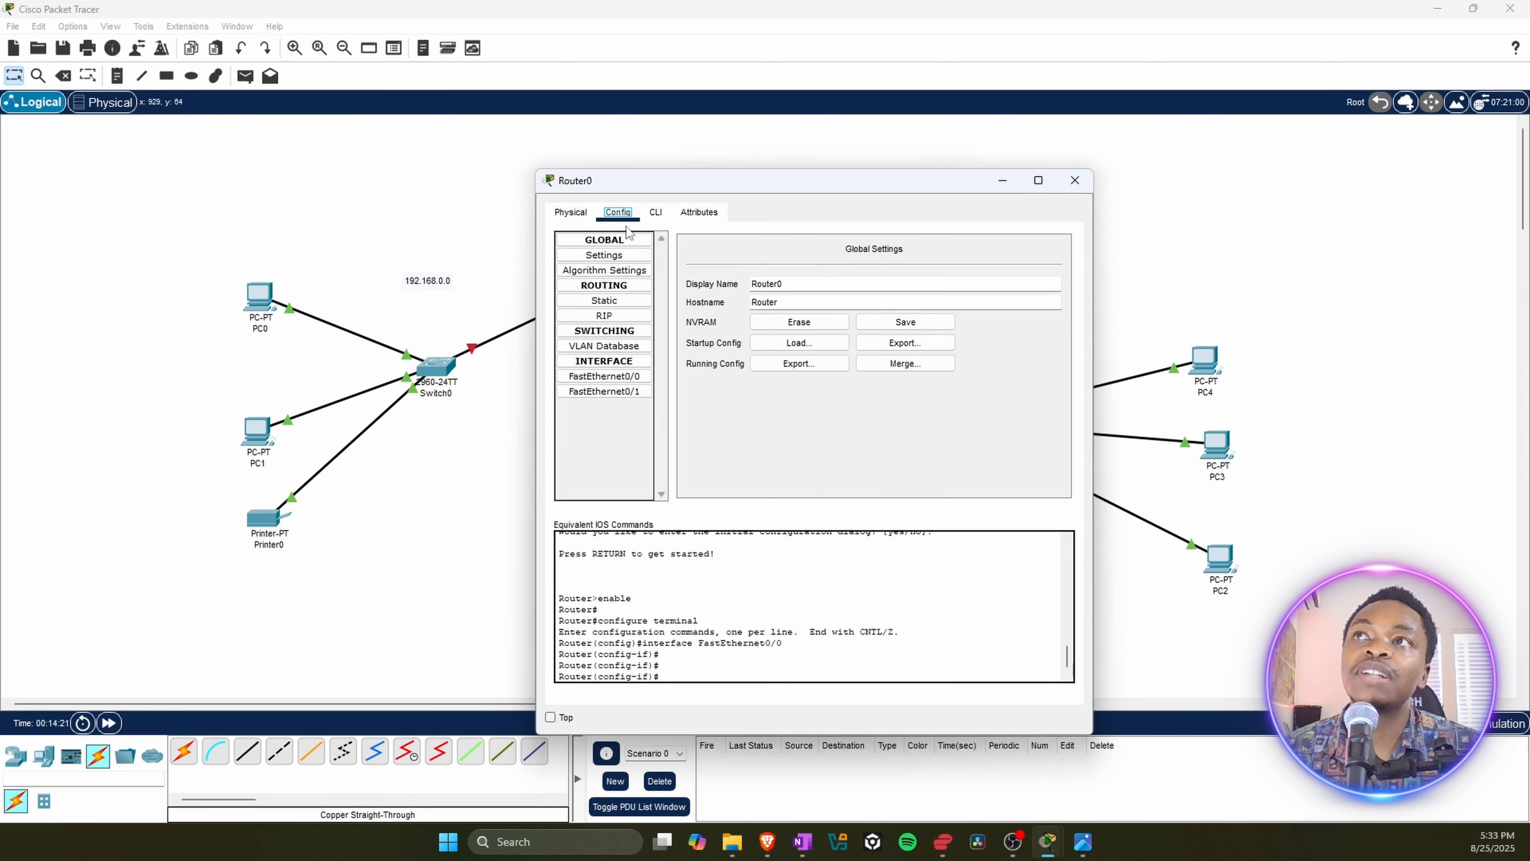
{"action": "left_click", "coordinate": [623, 381]}
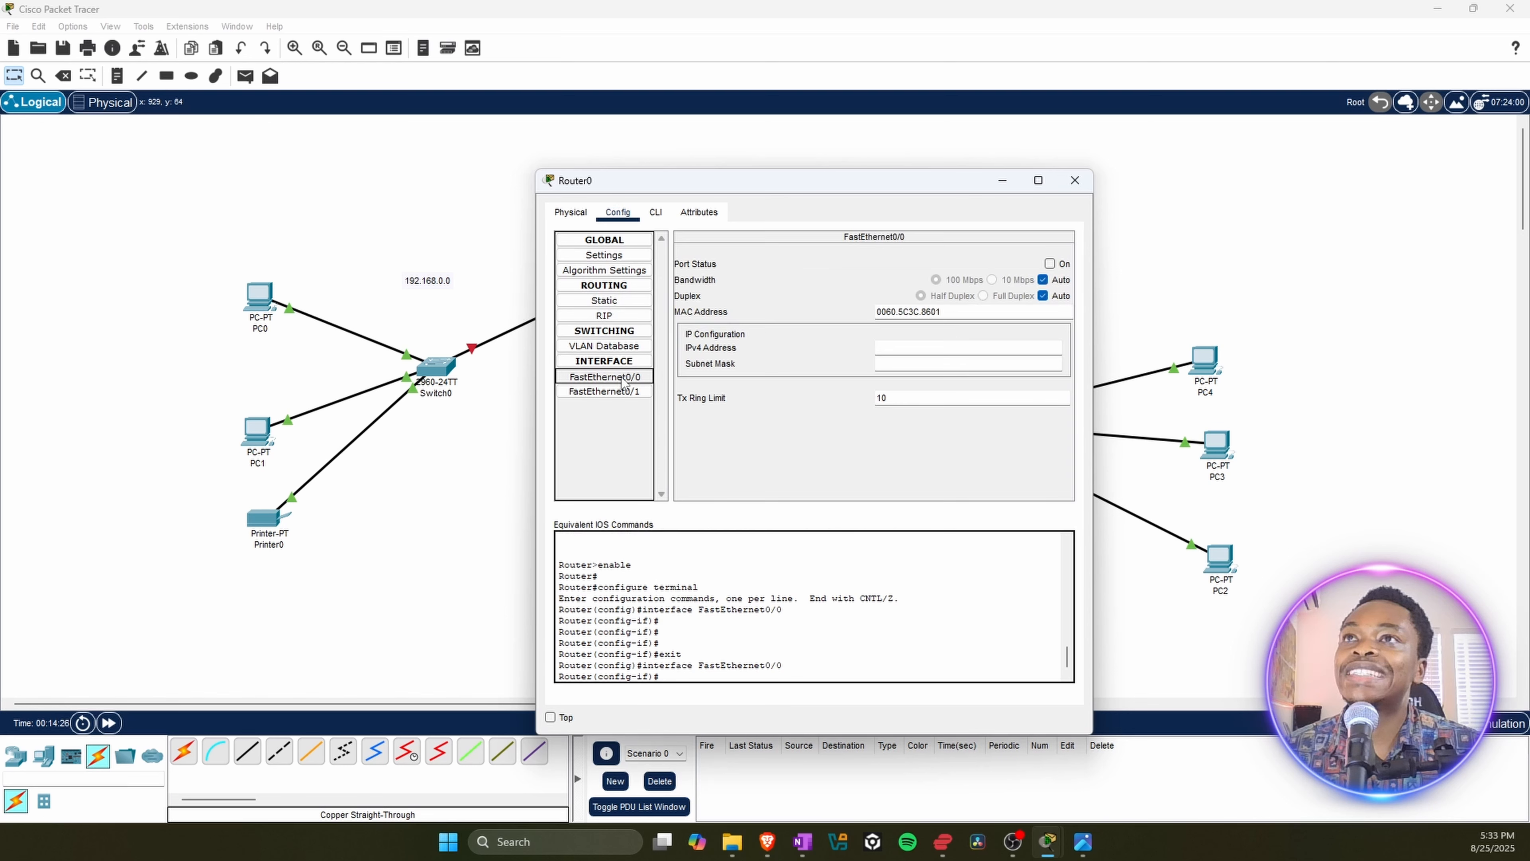
{"action": "left_click", "coordinate": [890, 345]}
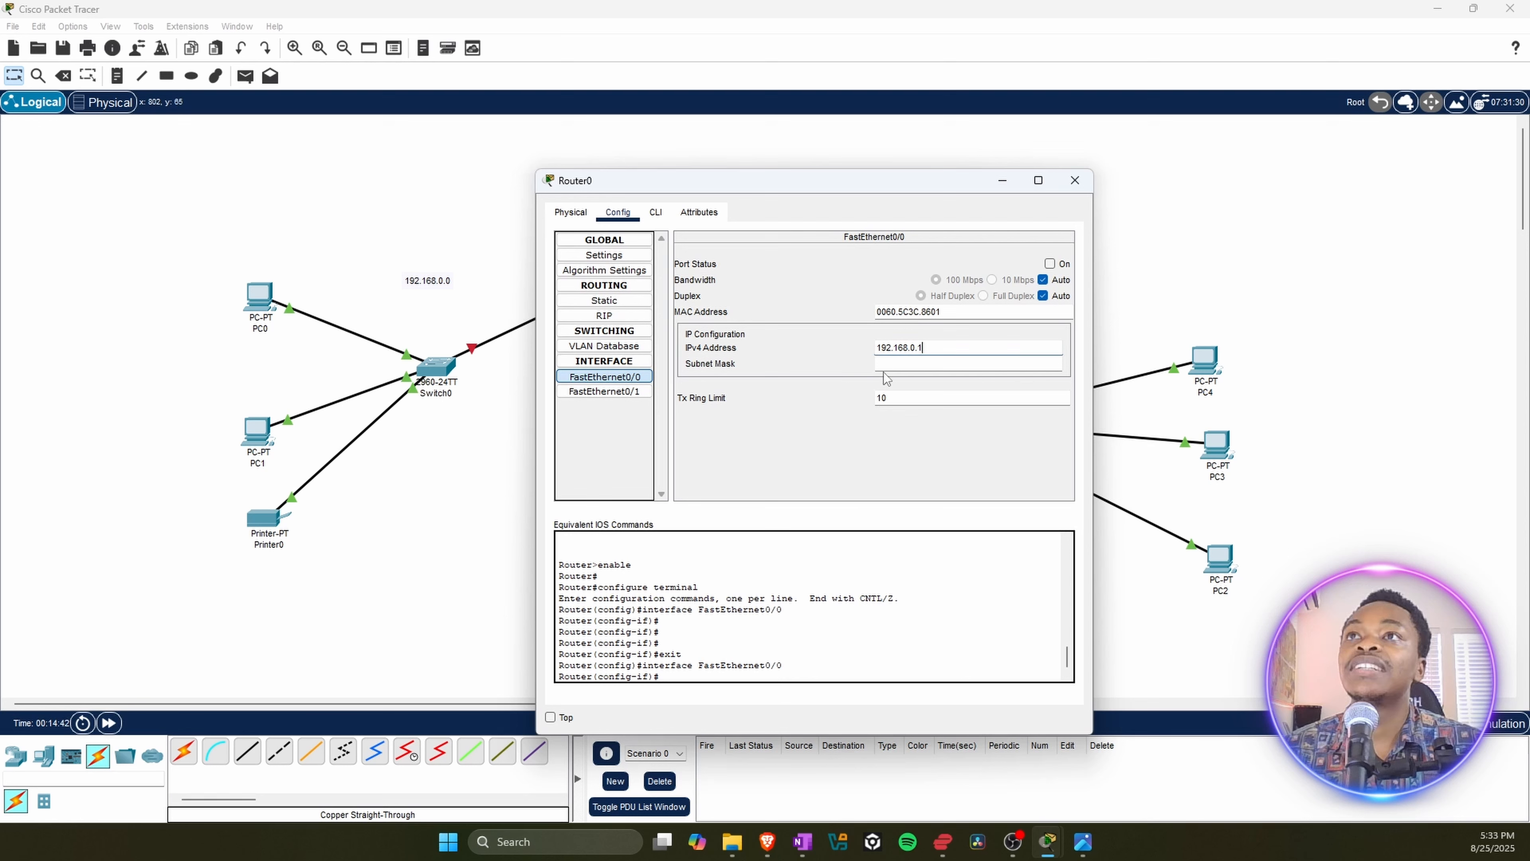
{"action": "left_click", "coordinate": [916, 362]}
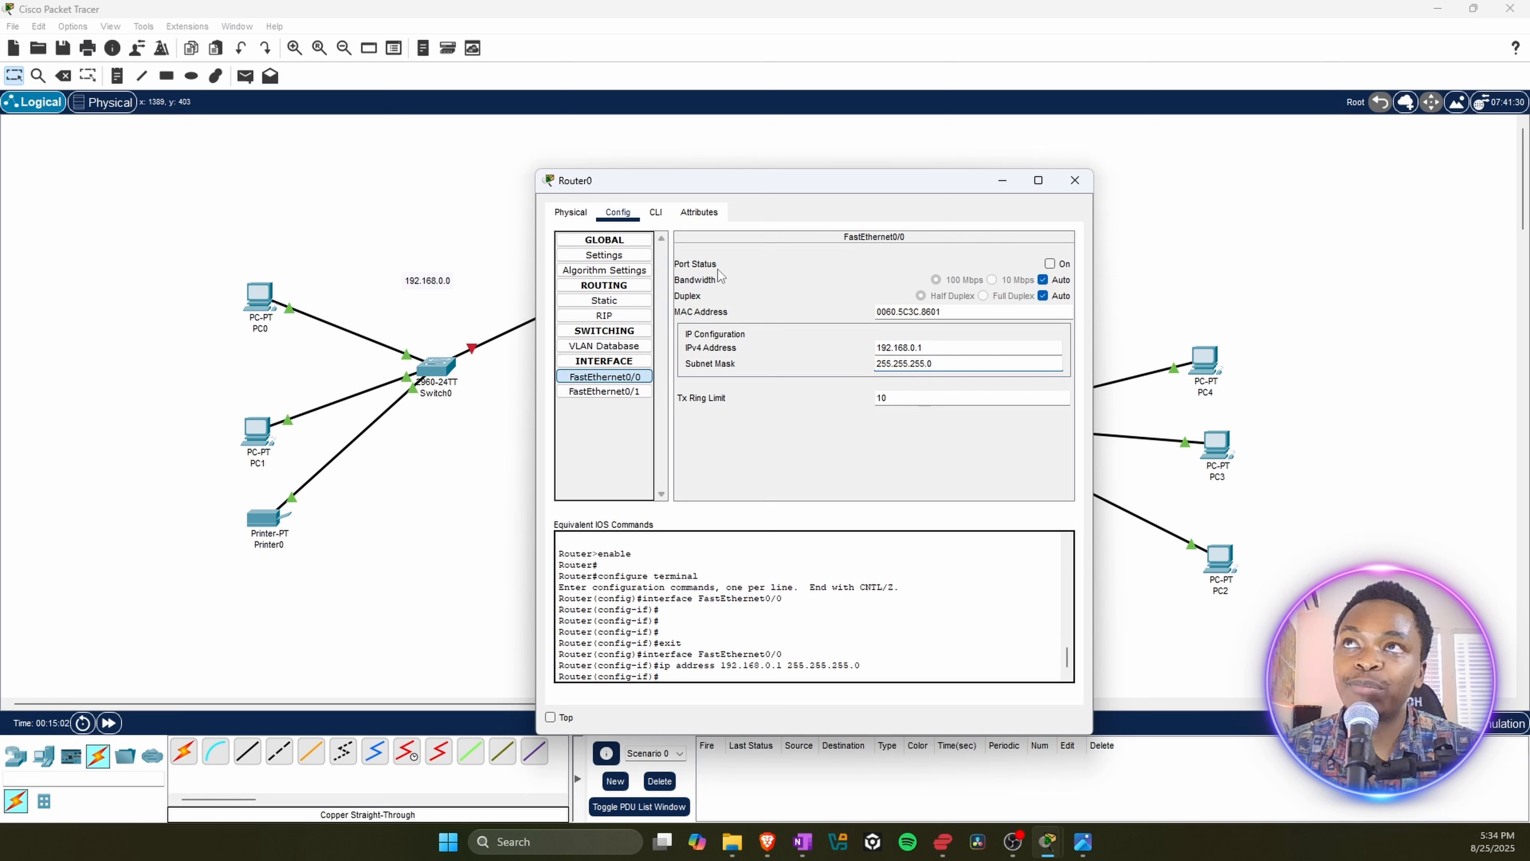
{"action": "left_click", "coordinate": [1050, 264]}
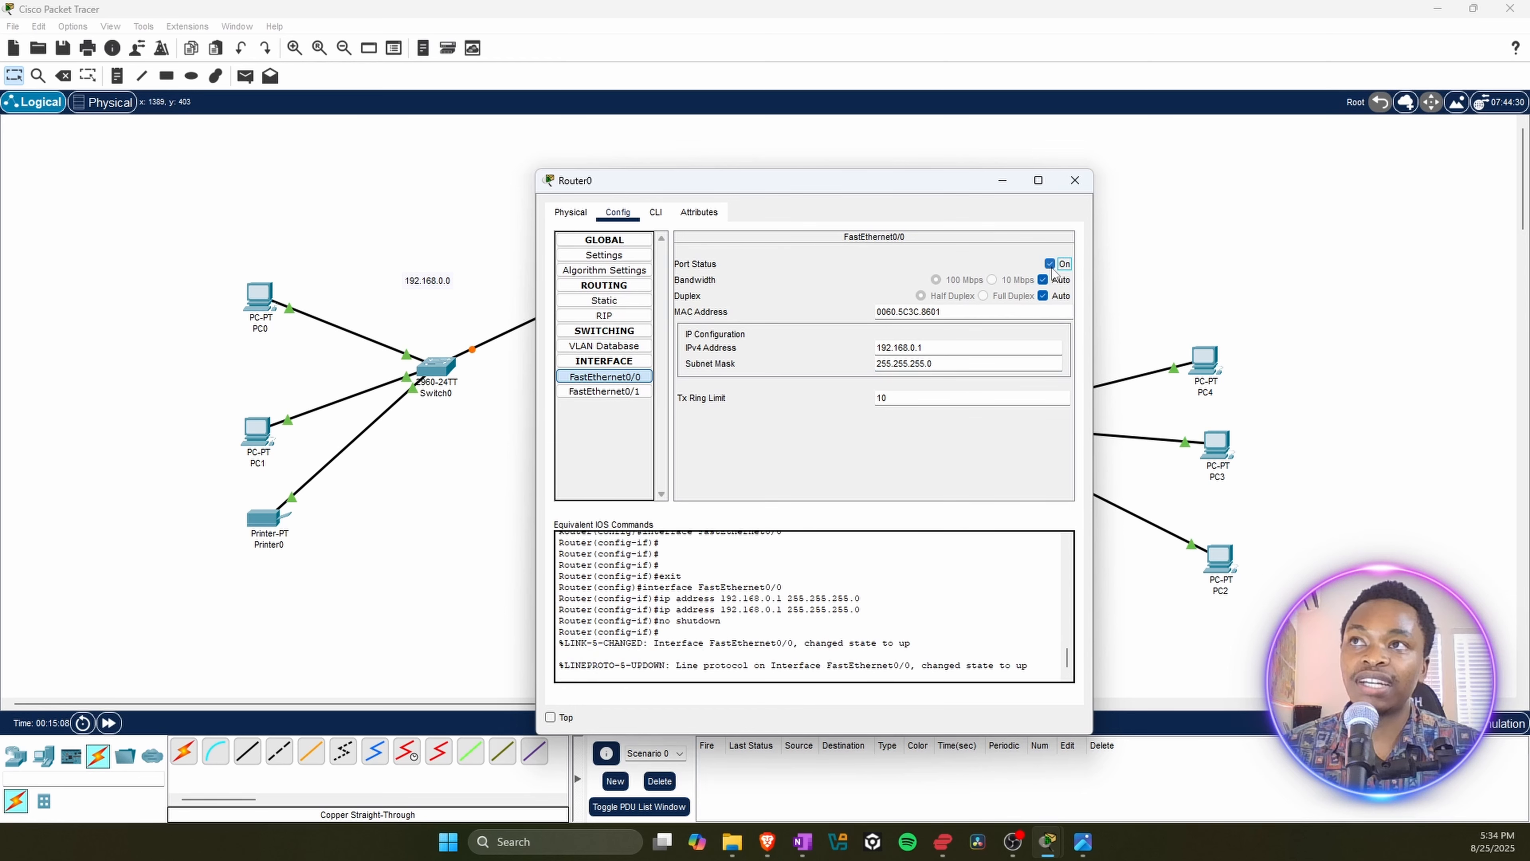
{"action": "left_click", "coordinate": [1075, 181]}
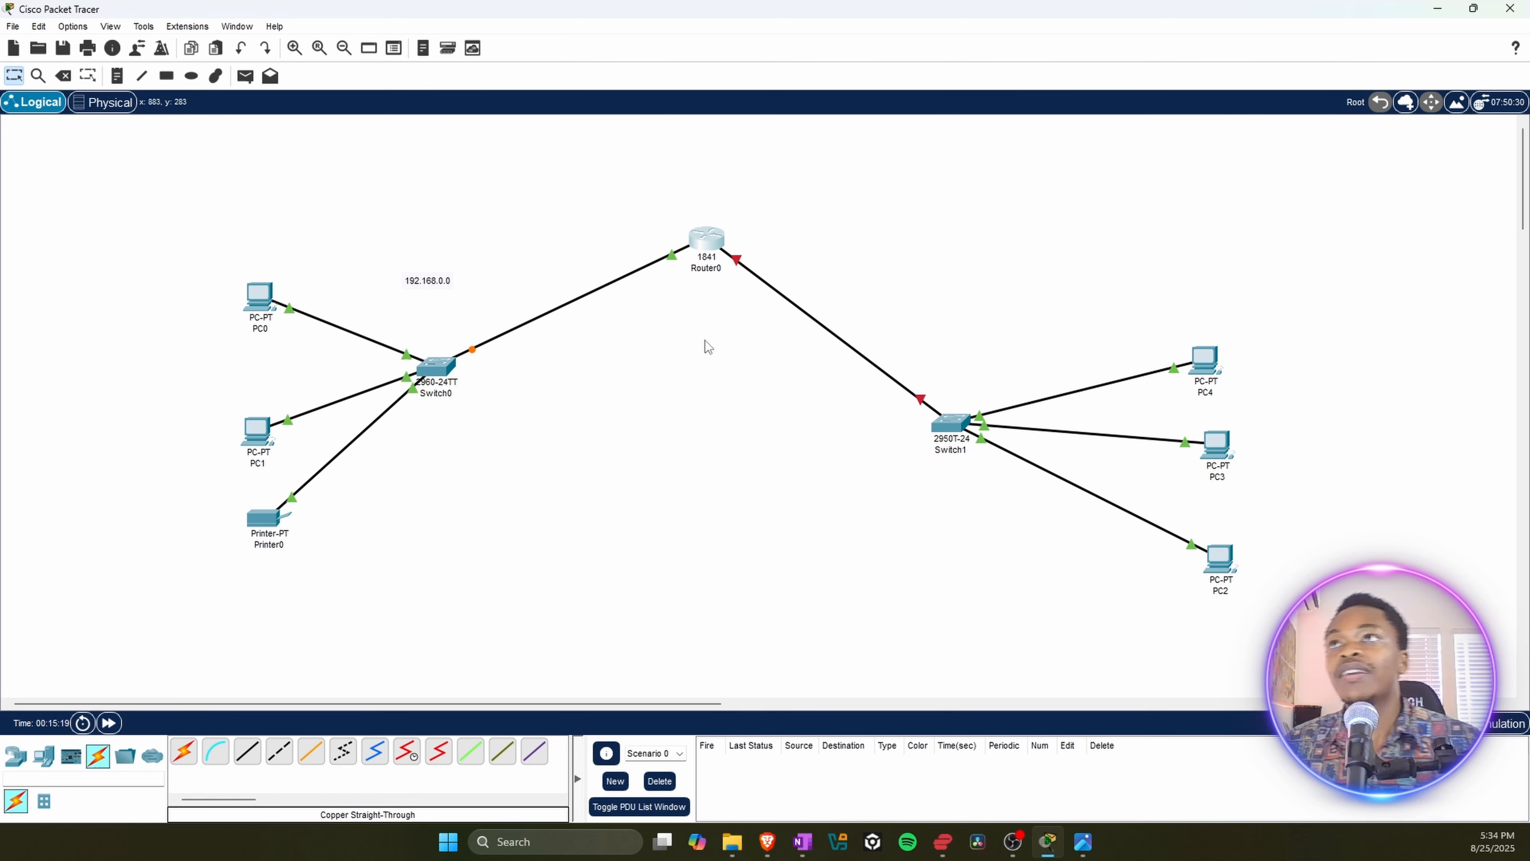
Step: Label PC0 with the note 192.168.0.2 and PC1 with the note 192.168.0.3, each placed below its device
{"action": "left_click", "coordinate": [118, 78]}
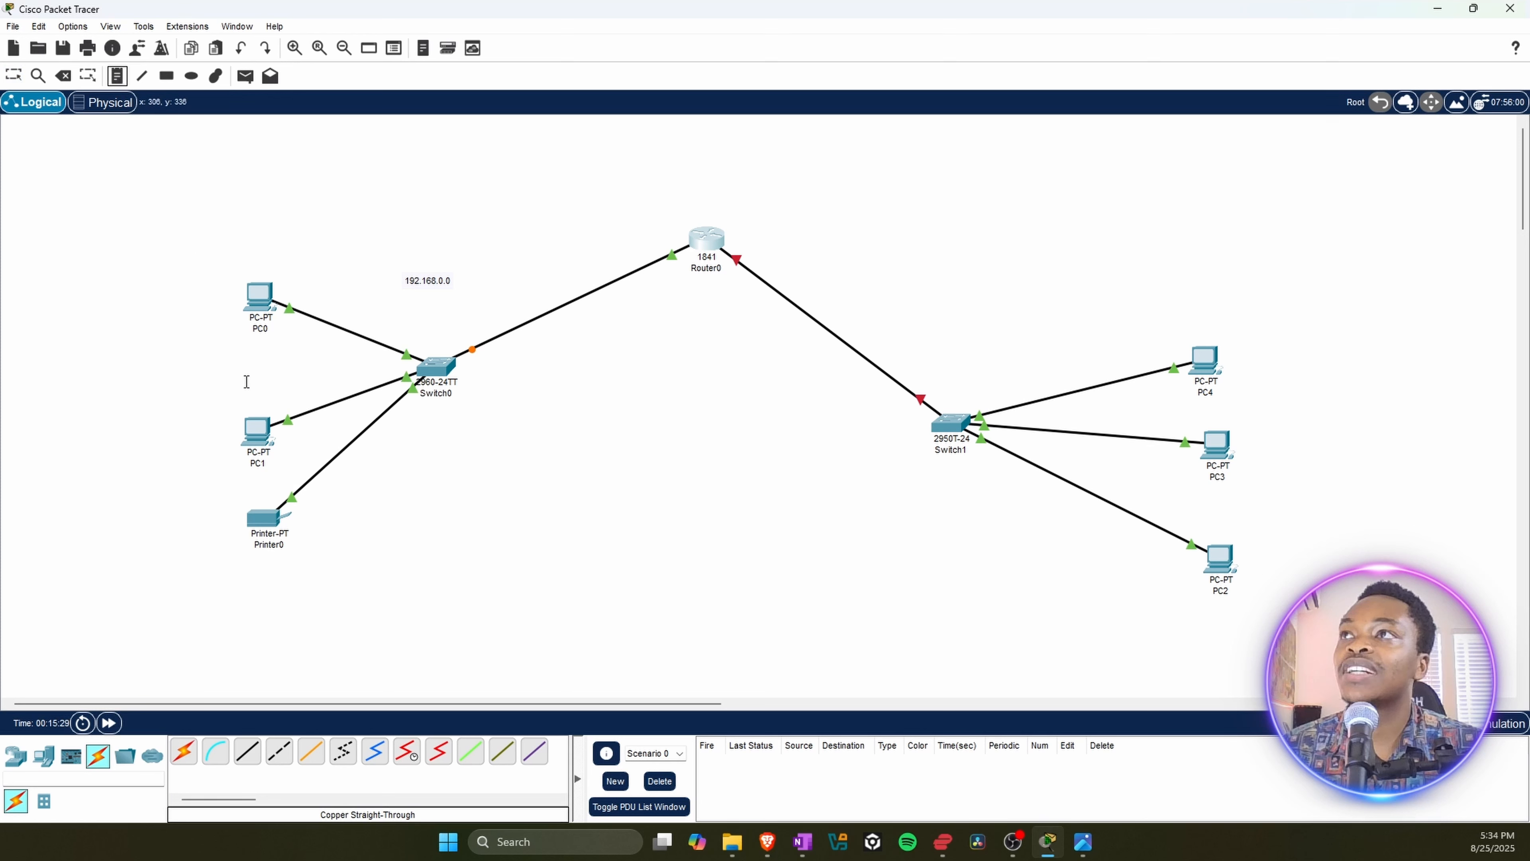
{"action": "left_click", "coordinate": [239, 341]}
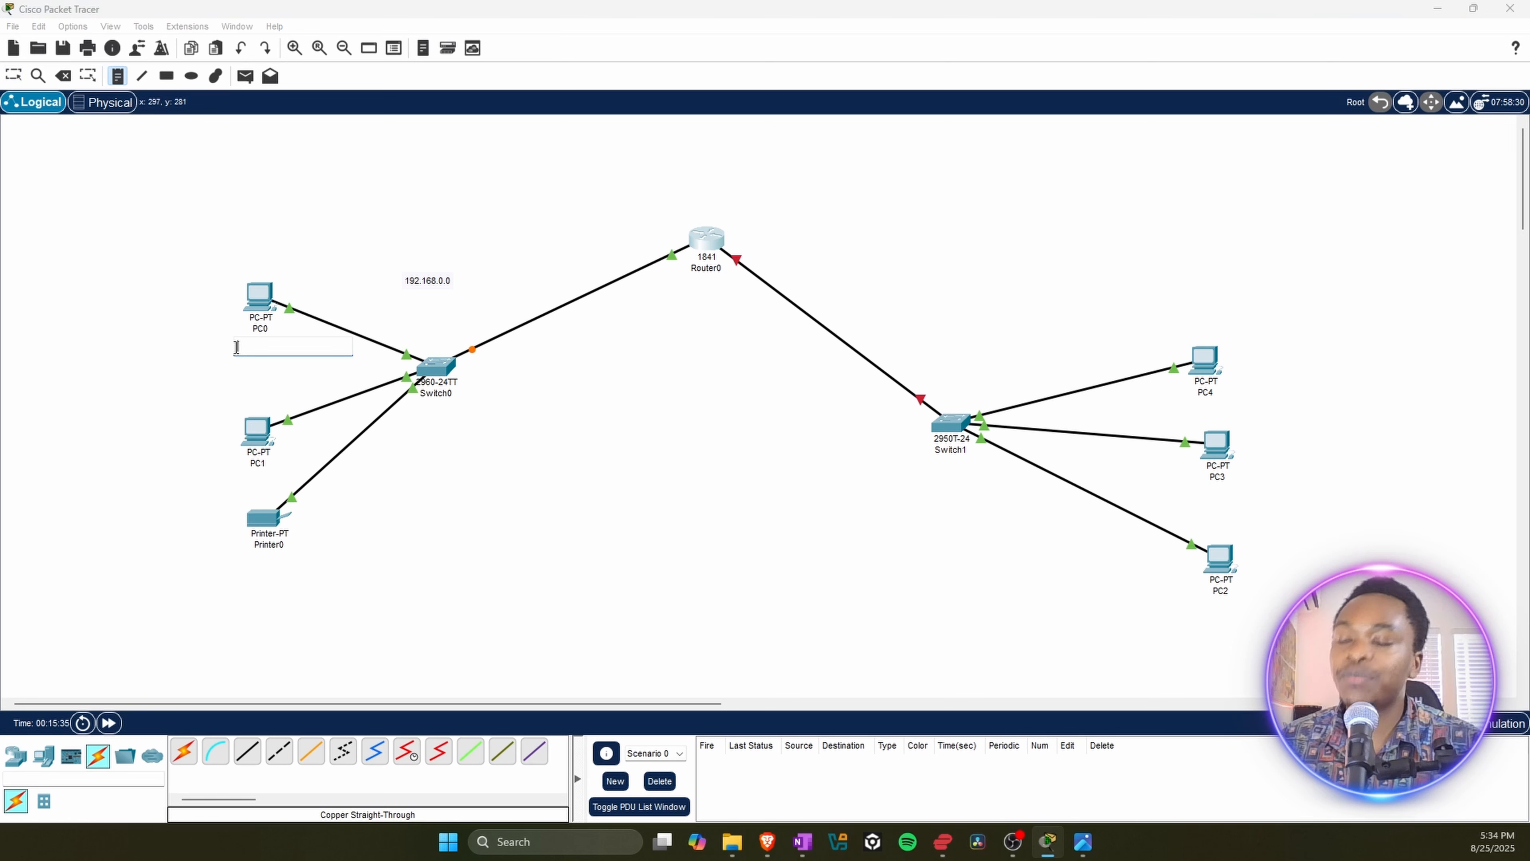
{"action": "type", "text": "192.168.0.2"}
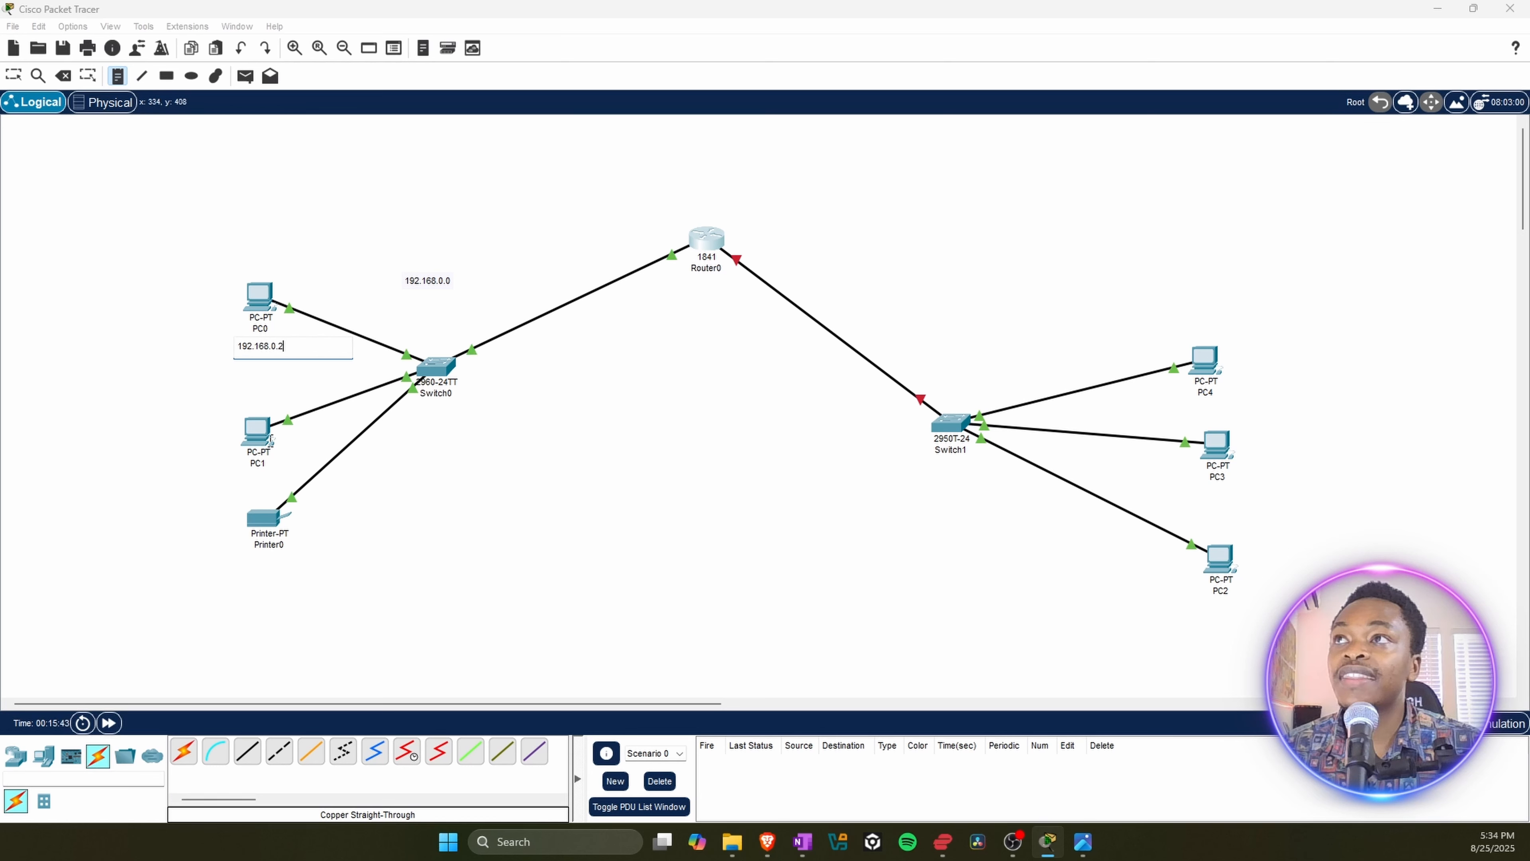
{"action": "left_click", "coordinate": [221, 482]}
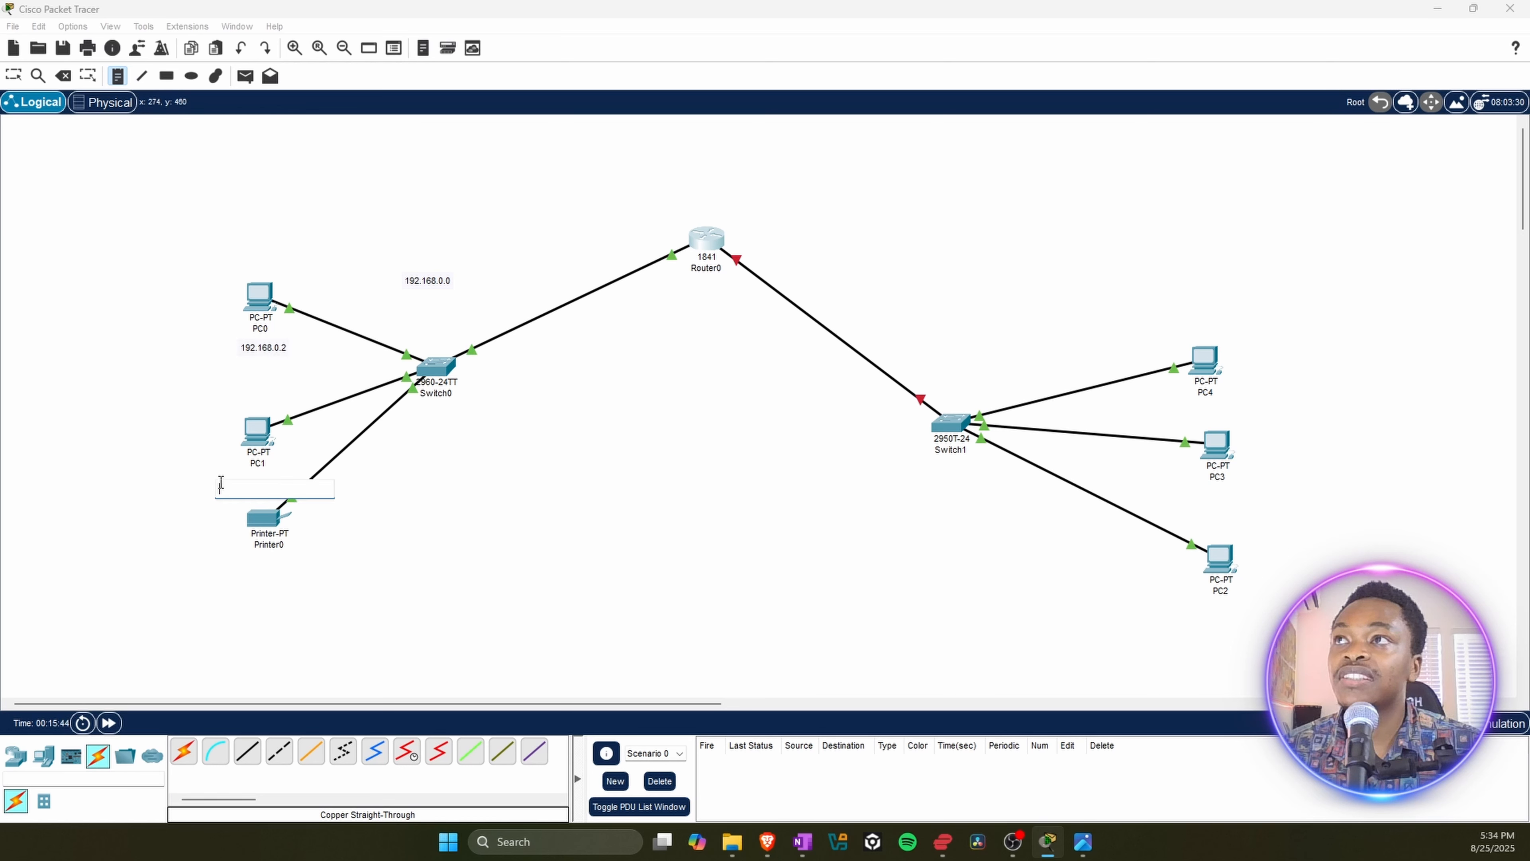
{"action": "type", "text": "192.168.0.3"}
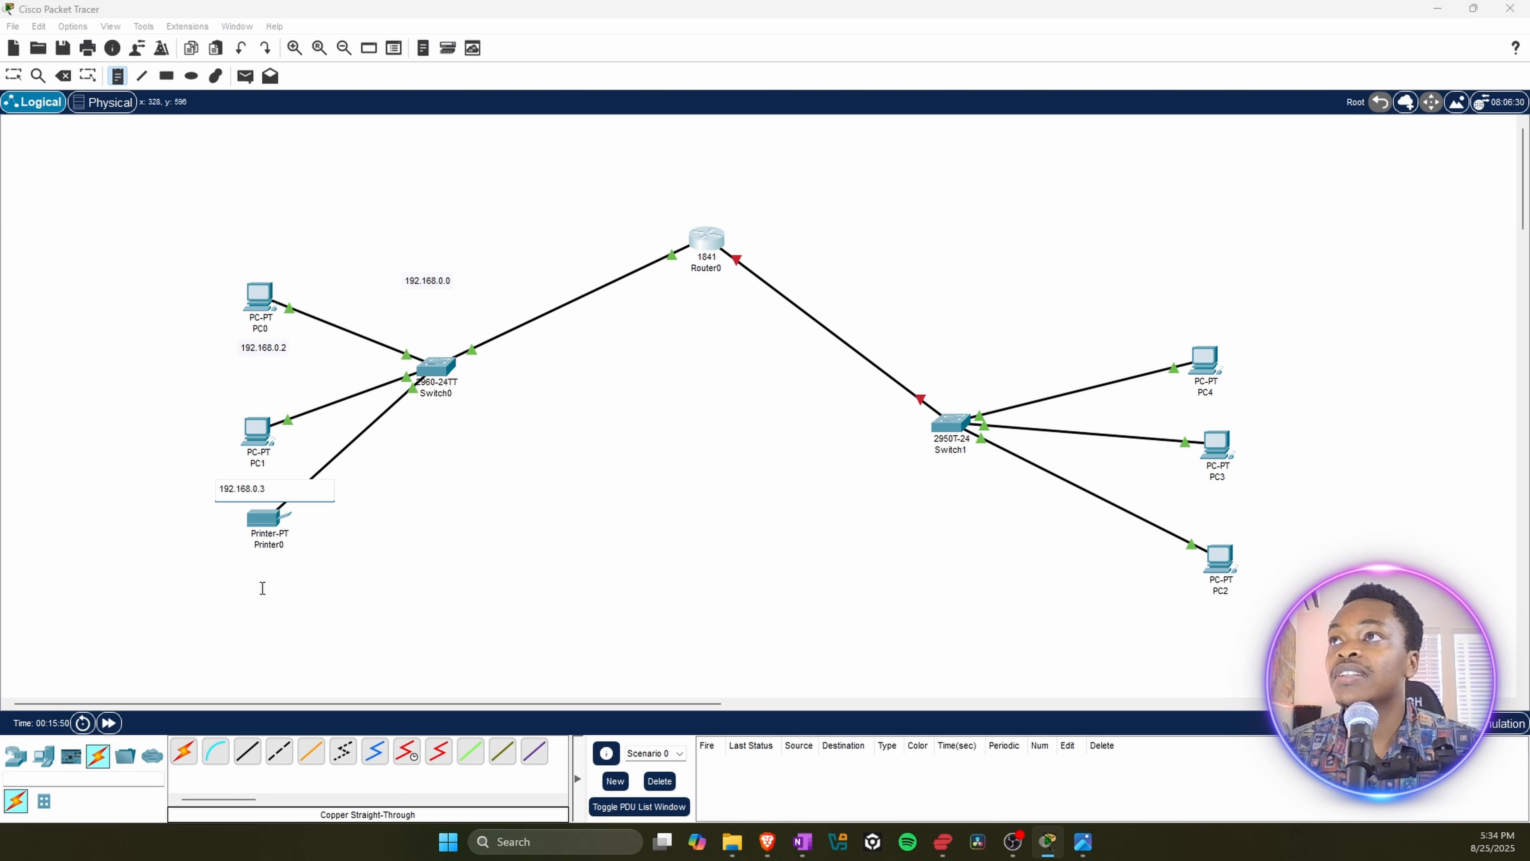
Step: Add a note reading 192.168.0.4 and position it just below Printer0
{"action": "left_click", "coordinate": [257, 577]}
{"action": "type", "text": "1"}
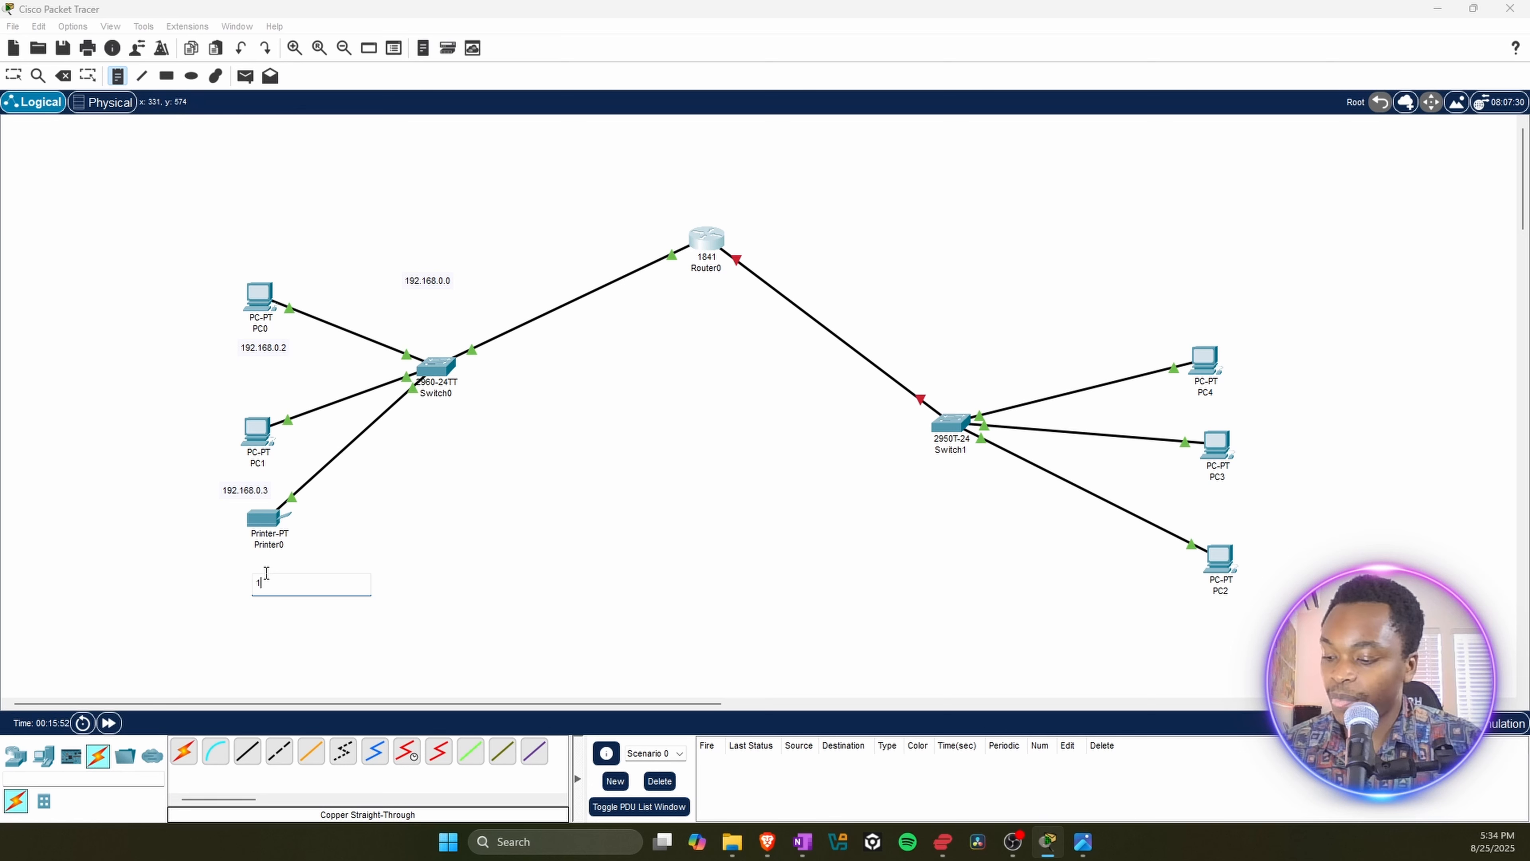
{"action": "type", "text": "92.1"}
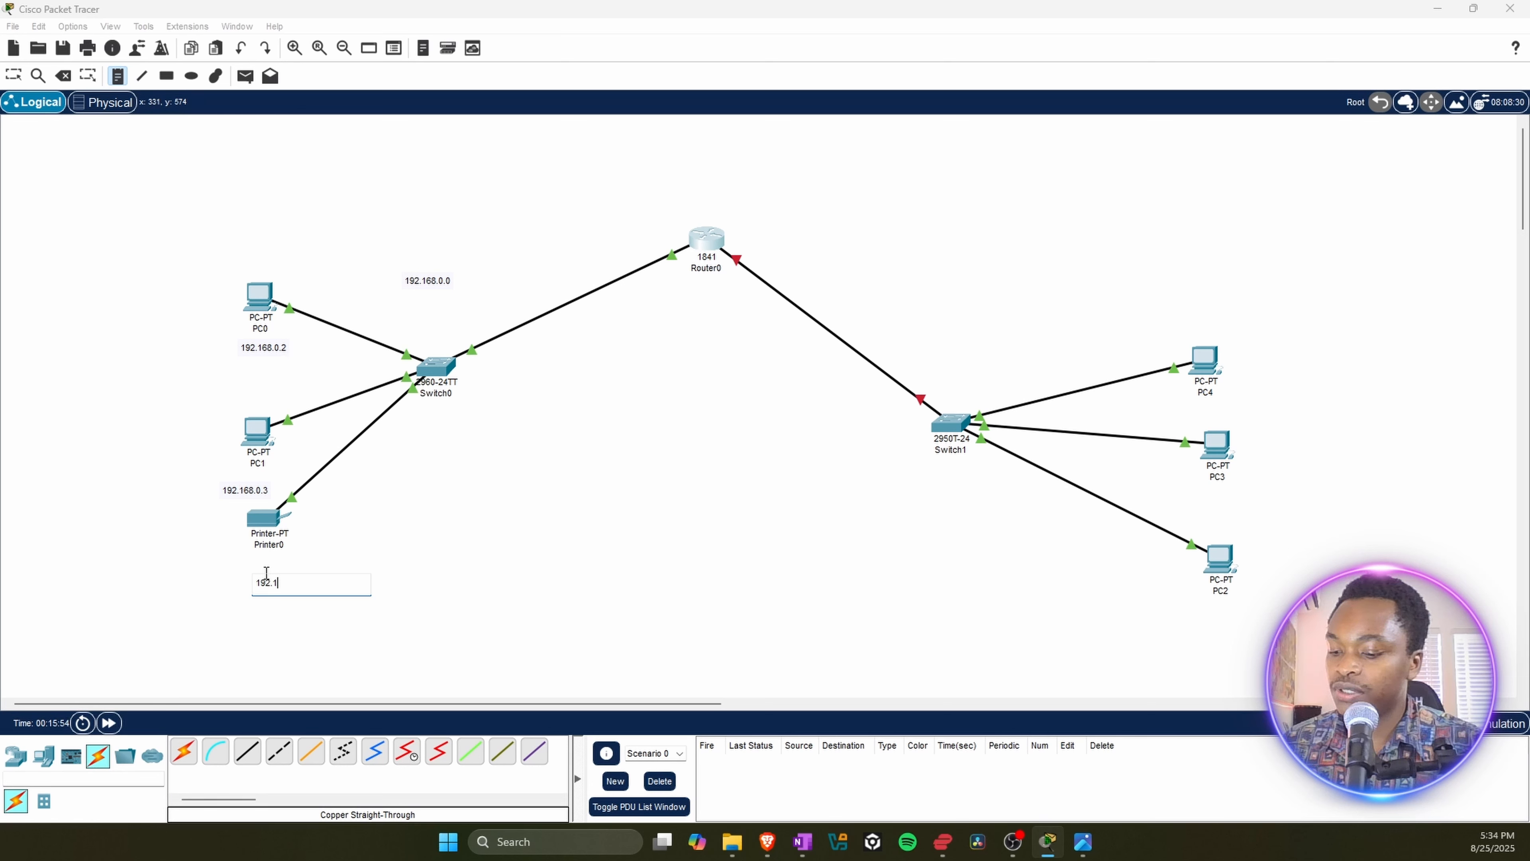
{"action": "type", "text": "68.0.4"}
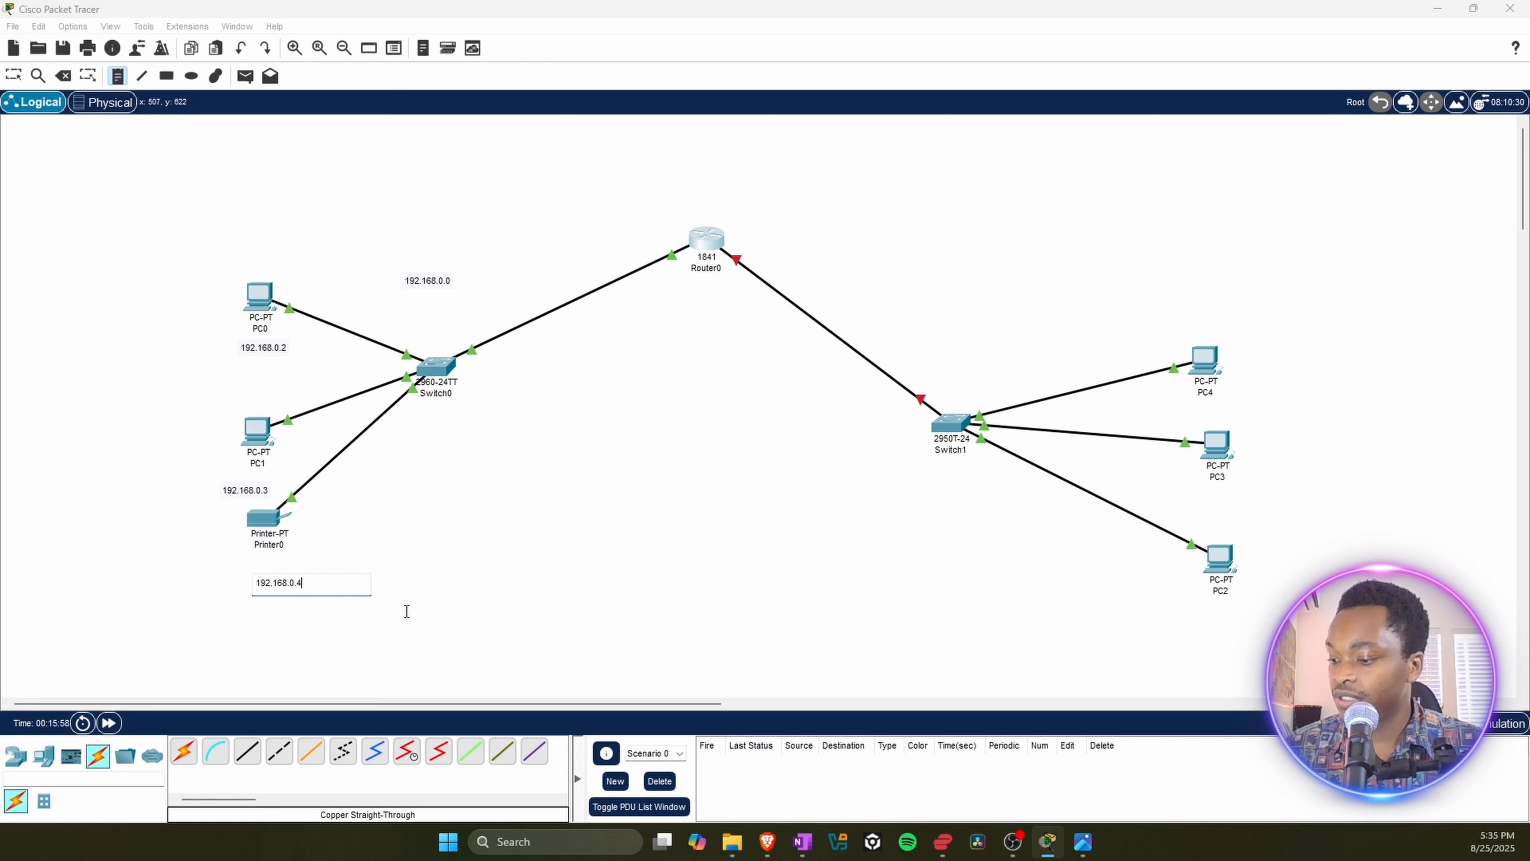
{"action": "key", "text": "Escape"}
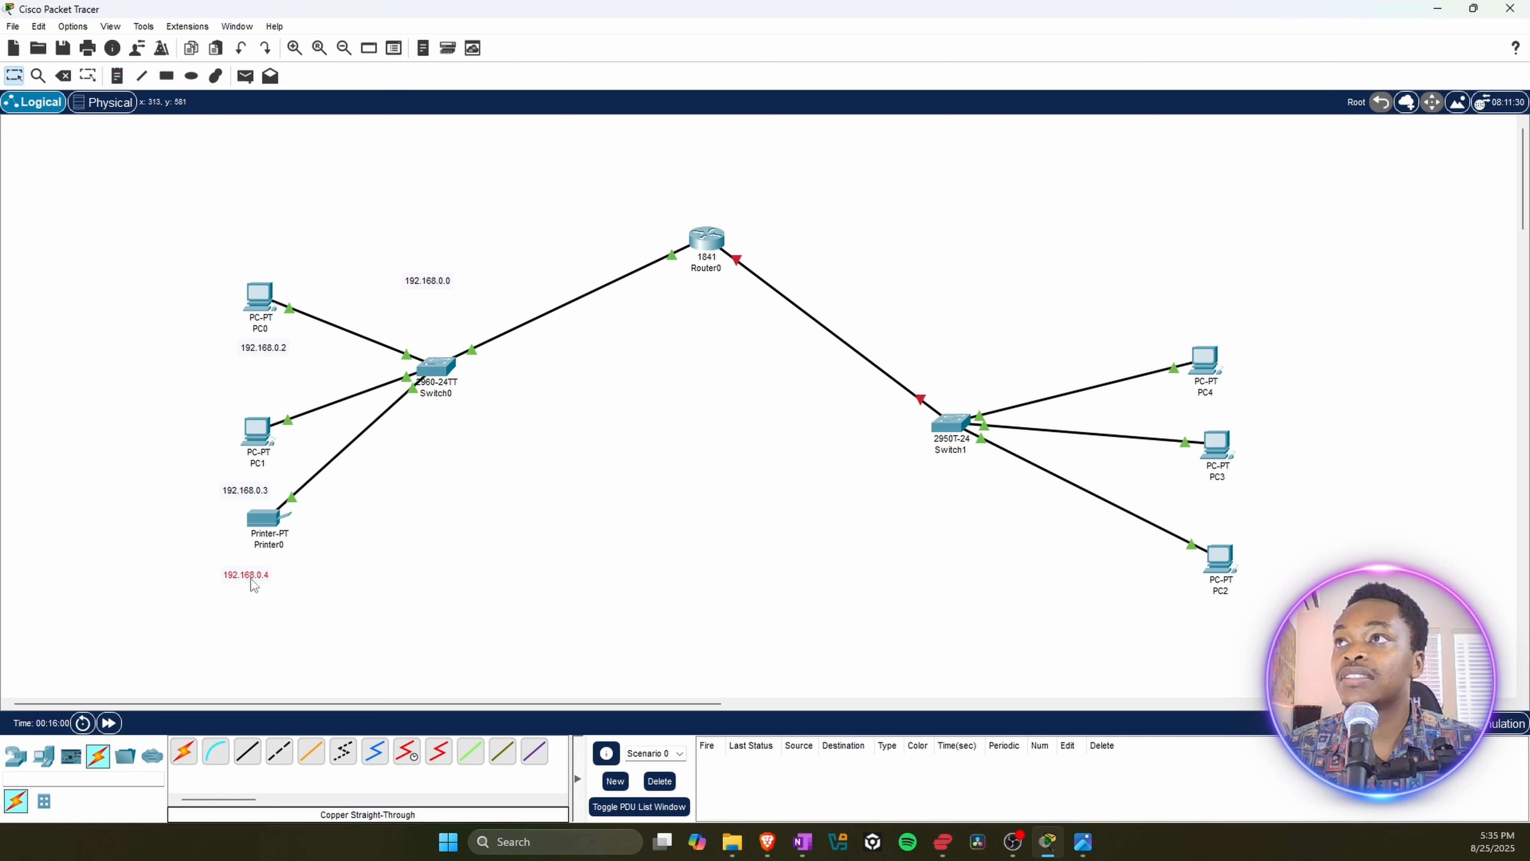
{"action": "left_click_drag", "start_coordinate": [250, 577], "coordinate": [251, 565]}
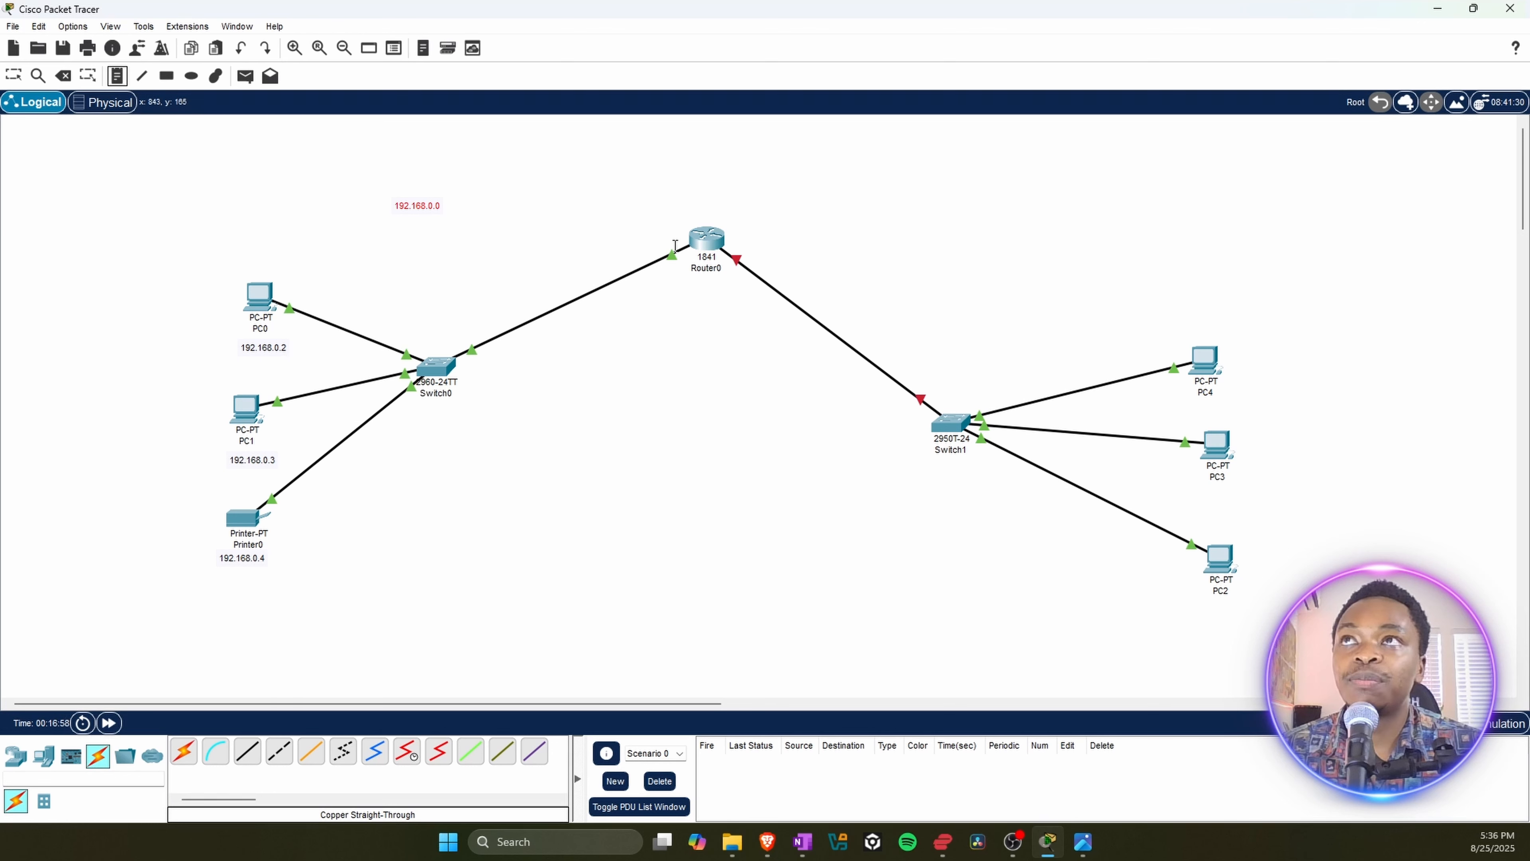
Step: Add a note reading 192.168.0.1 beside Router0, just above its link to Switch0
{"action": "left_click", "coordinate": [621, 241]}
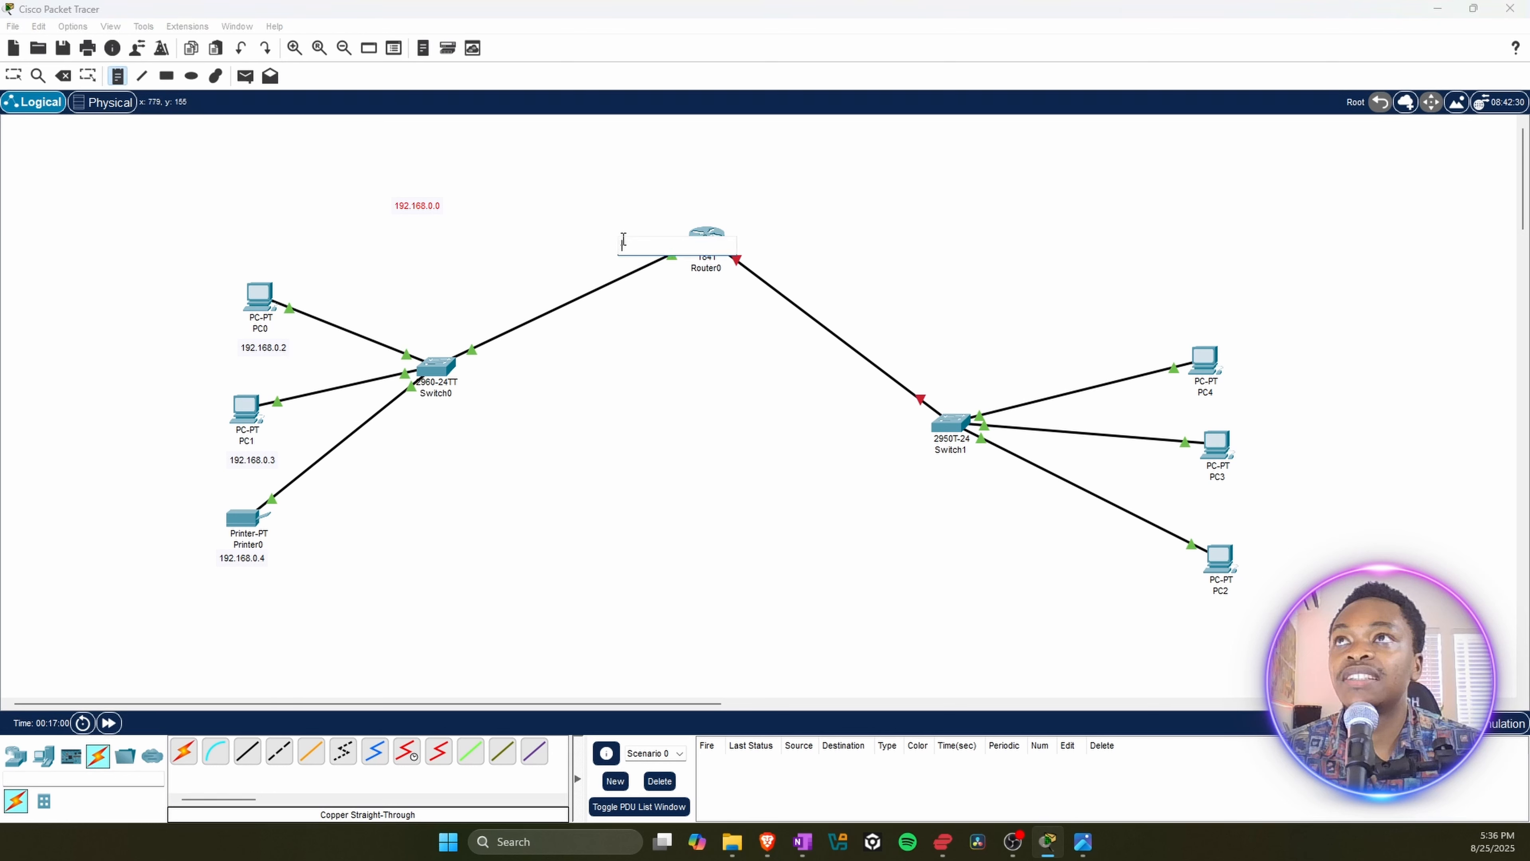
{"action": "type", "text": "192.168.0.1"}
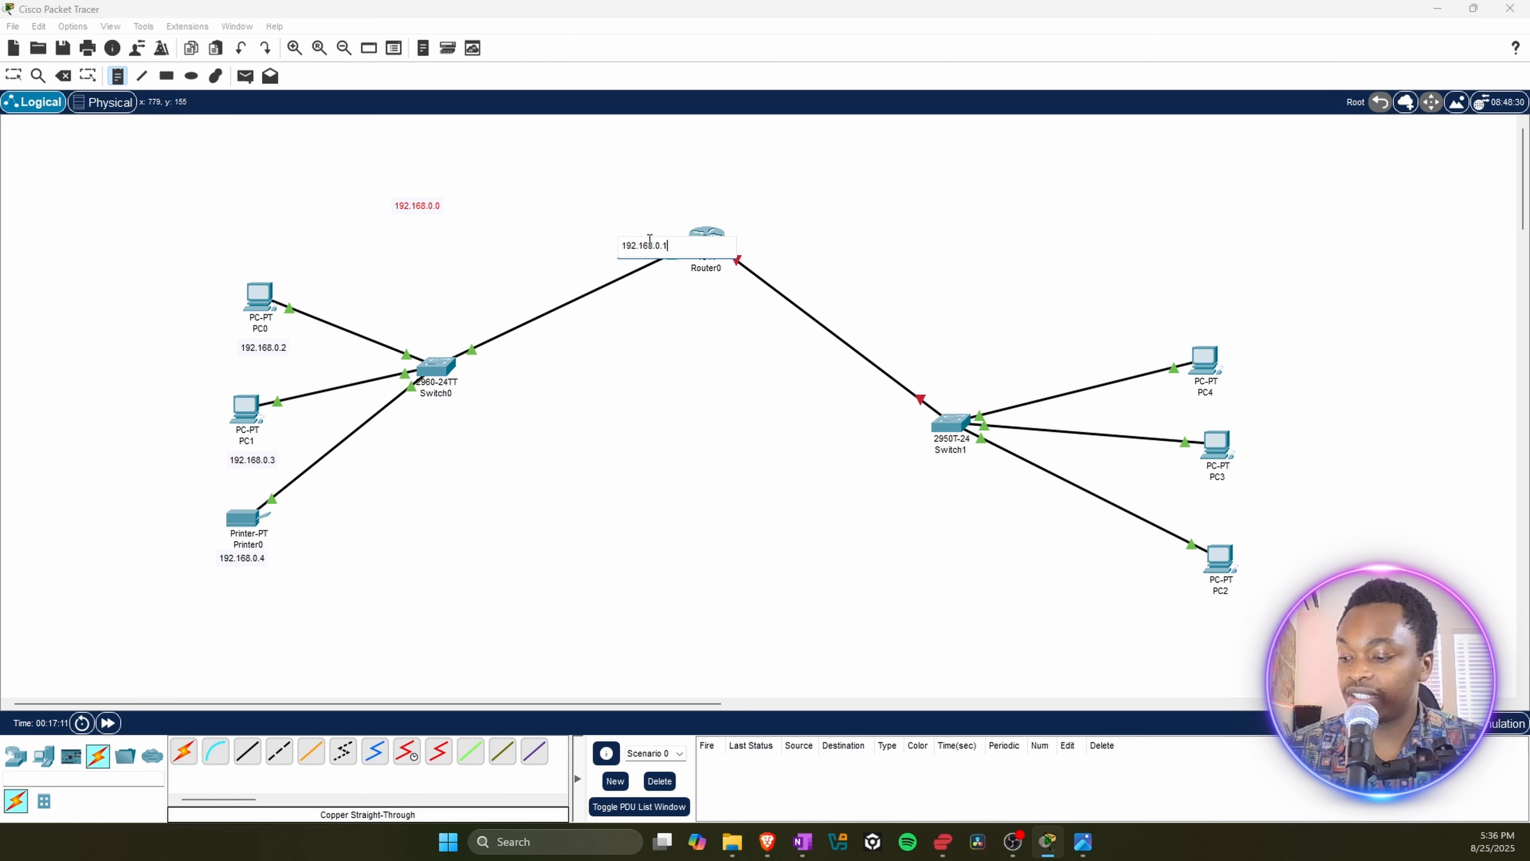
{"action": "key", "text": "Escape"}
{"action": "left_click_drag", "start_coordinate": [648, 256], "coordinate": [658, 235]}
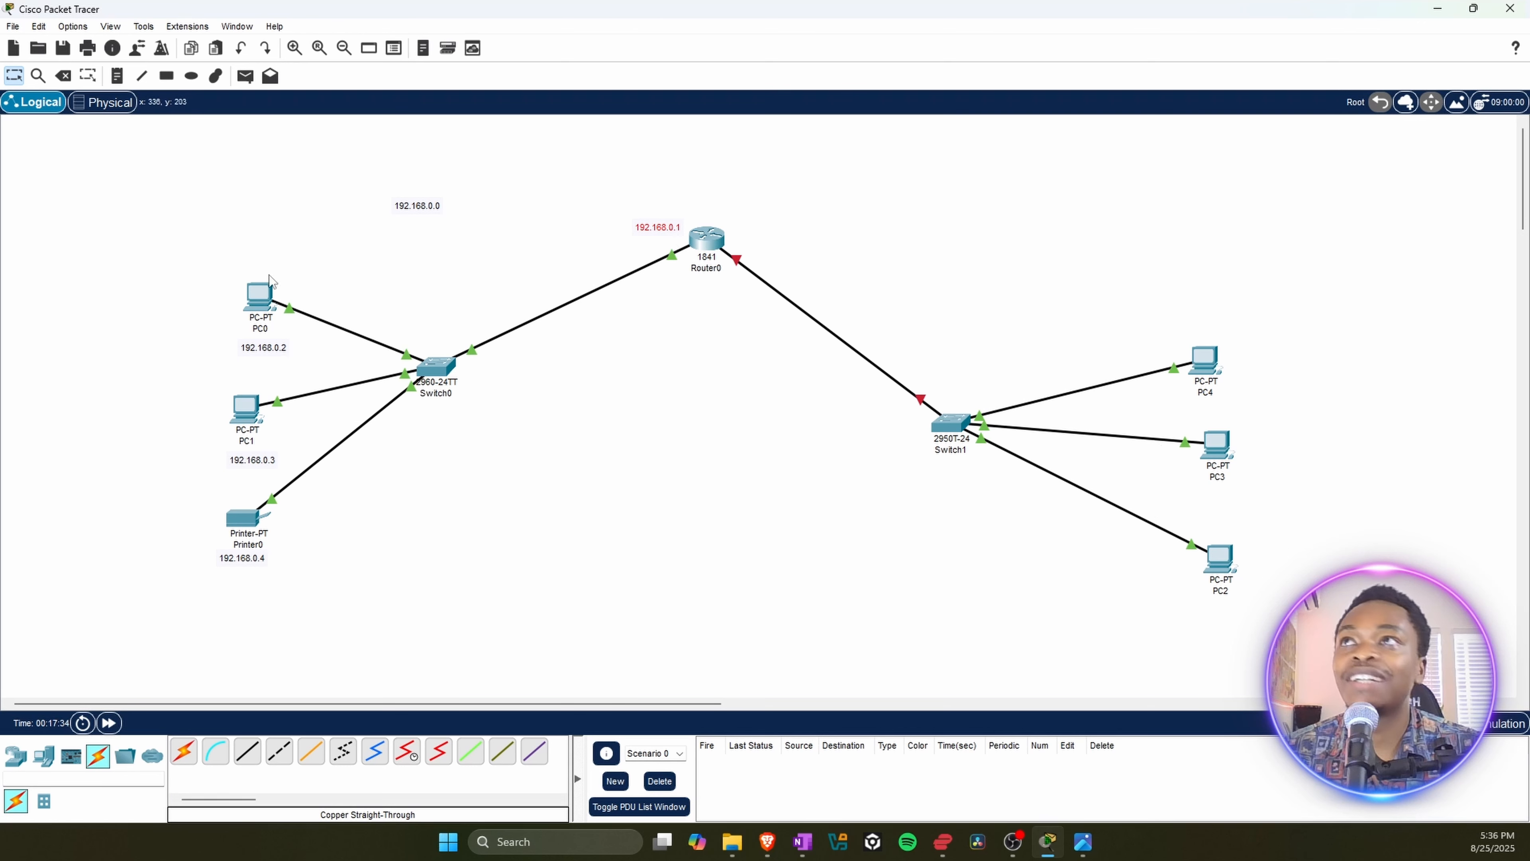
Step: Add a note reading 10.10.0.0 in the empty area between Router0 and PC4, above the link to Switch1
{"action": "left_click", "coordinate": [412, 208]}
{"action": "left_click", "coordinate": [858, 207]}
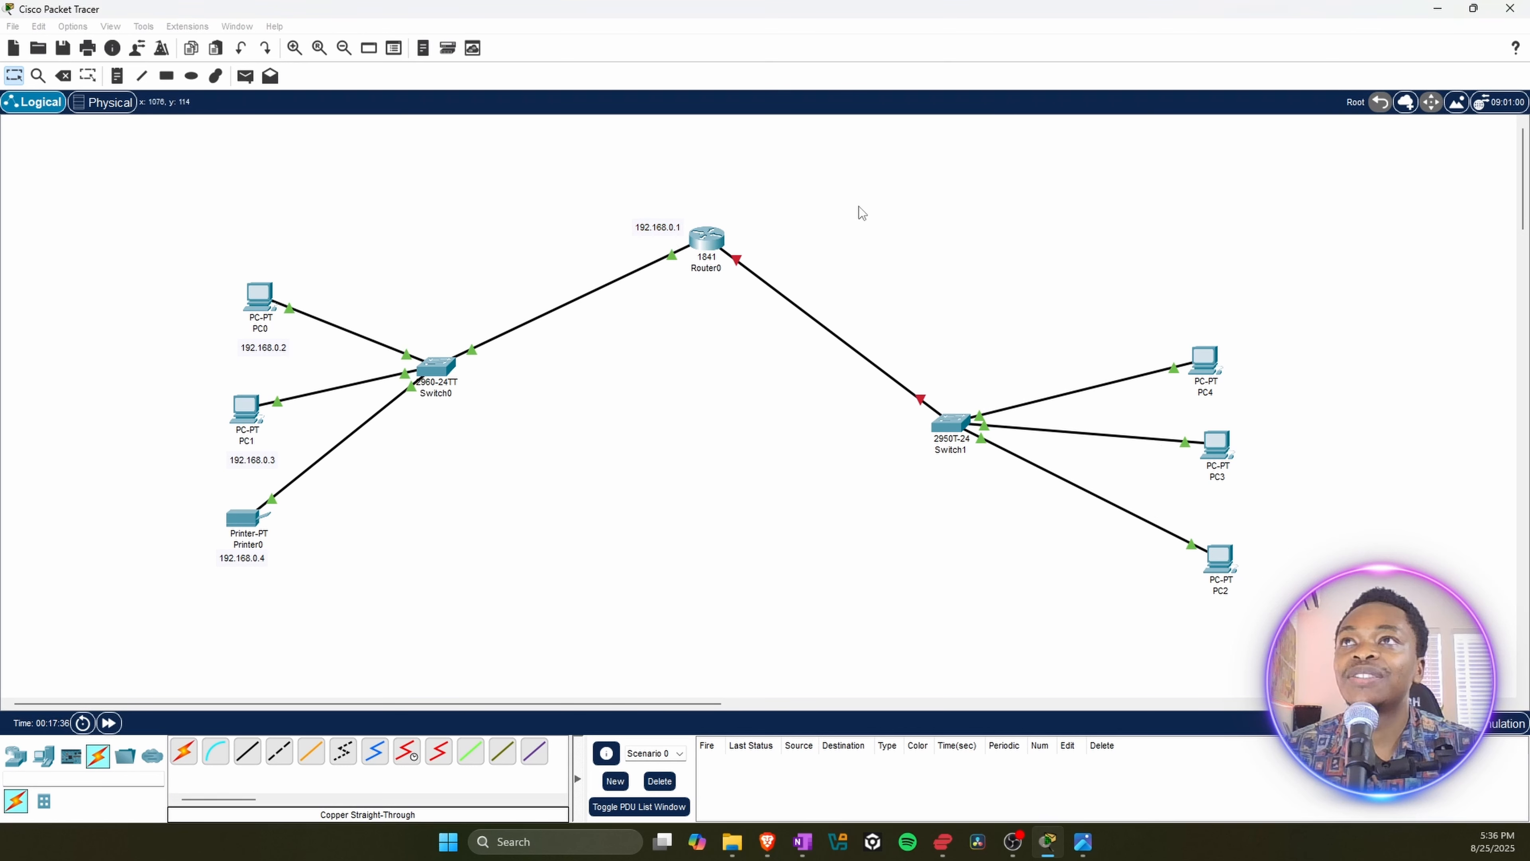
{"action": "left_click", "coordinate": [118, 79]}
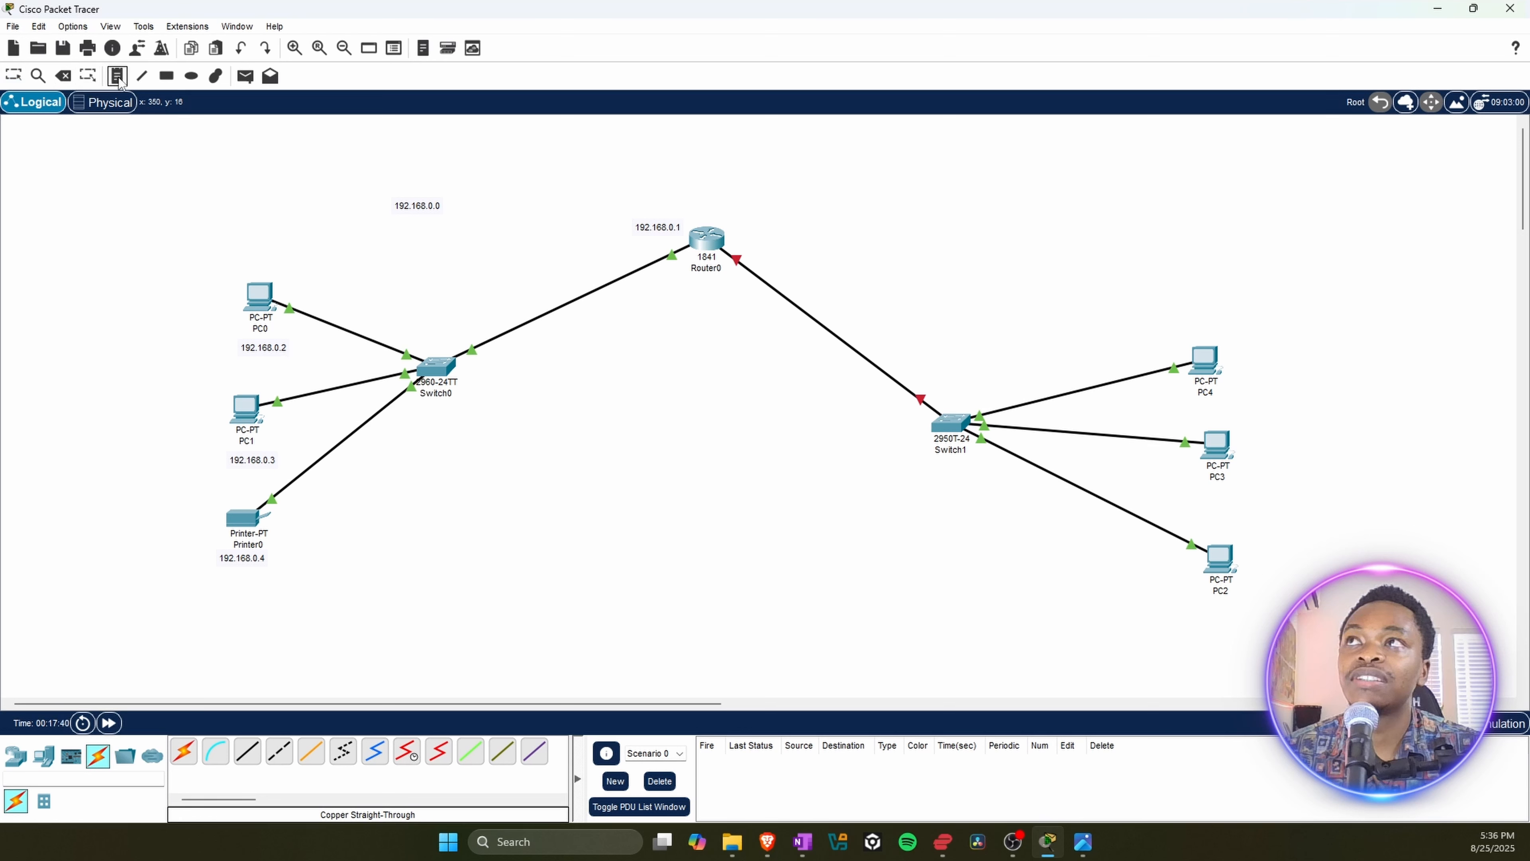
{"action": "left_click", "coordinate": [860, 224]}
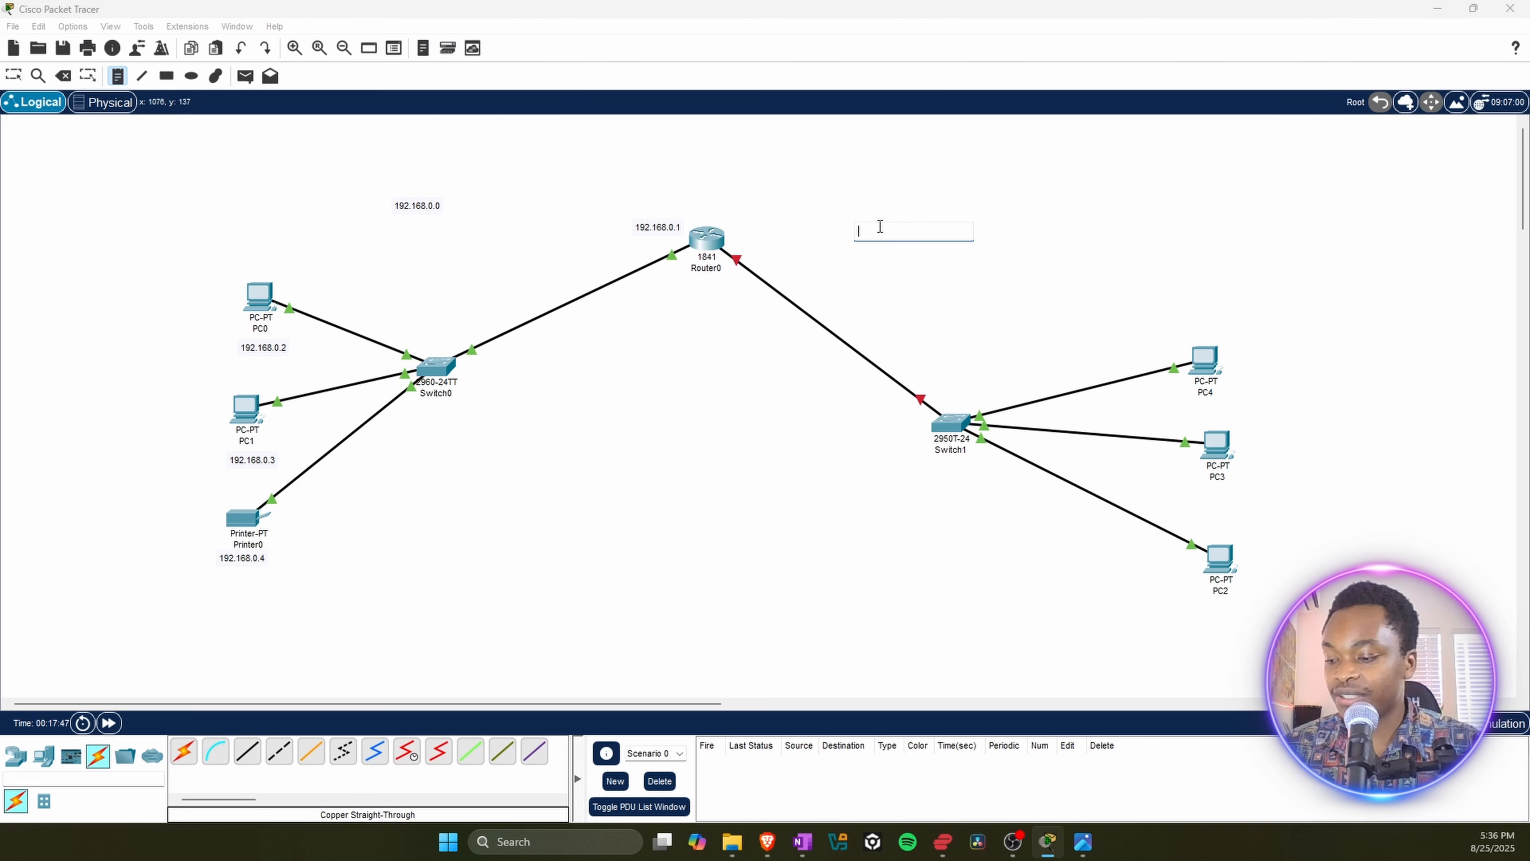
{"action": "type", "text": "10."}
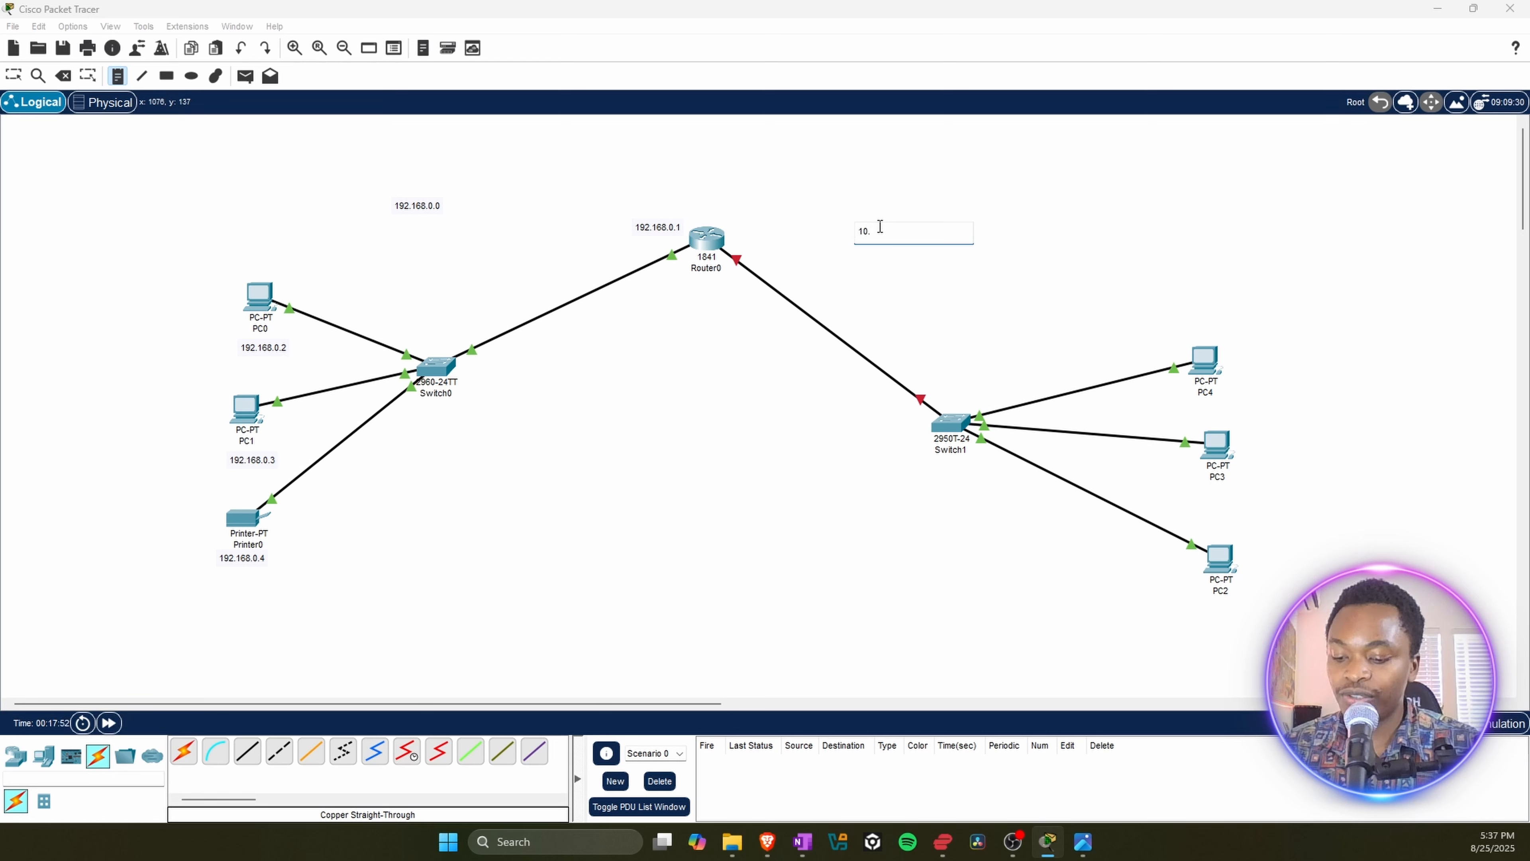
{"action": "type", "text": "10"}
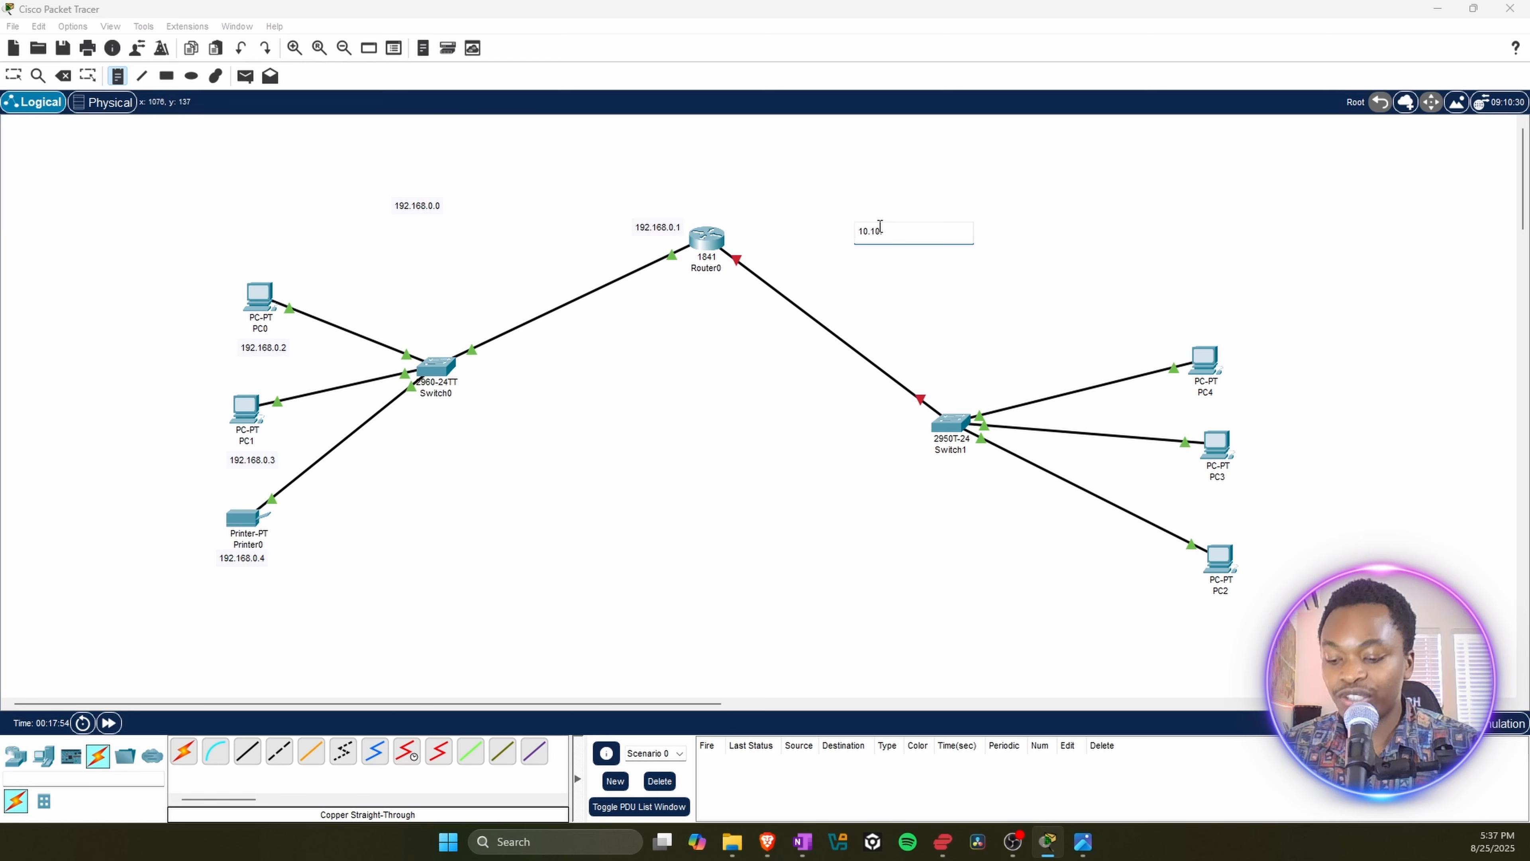
{"action": "type", "text": ".0.0"}
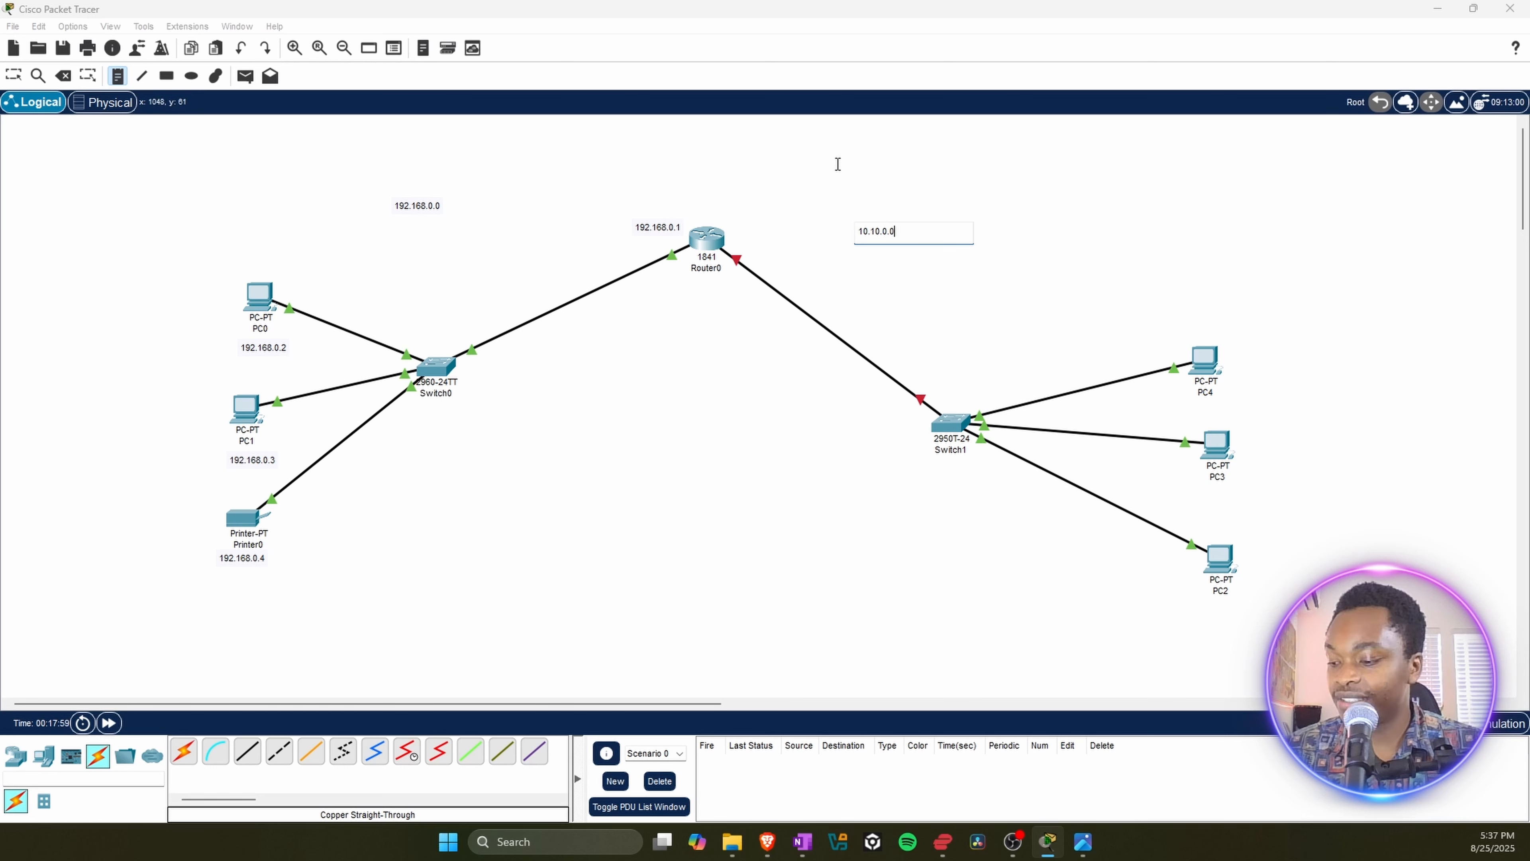
{"action": "key", "text": "Escape"}
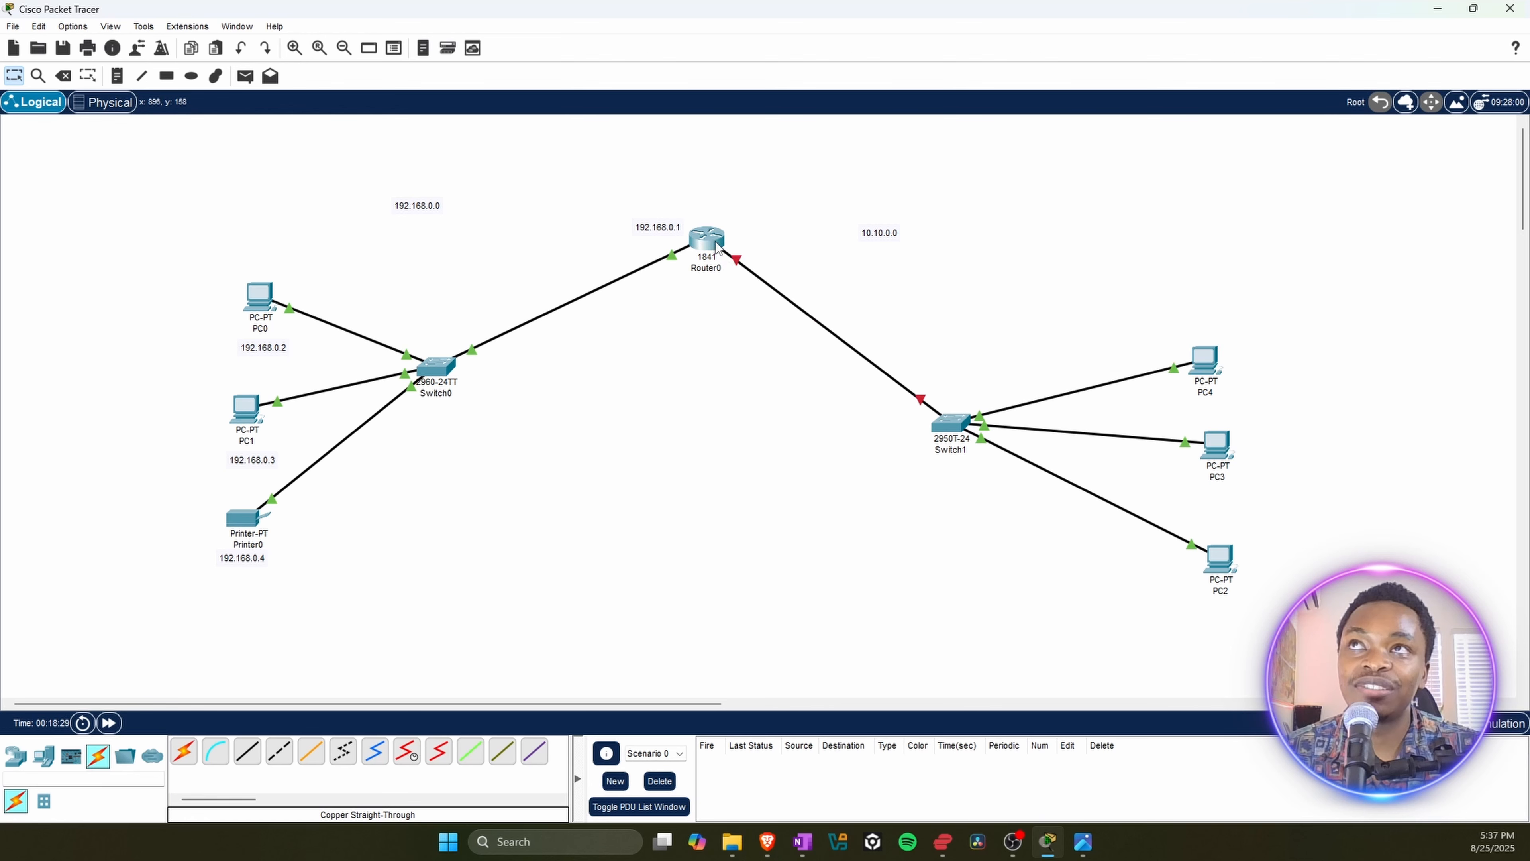
Step: Give Router0's FastEthernet0/1 interface the IPv4 address 10.10.0.1
{"action": "mouse_move", "coordinate": [716, 246]}
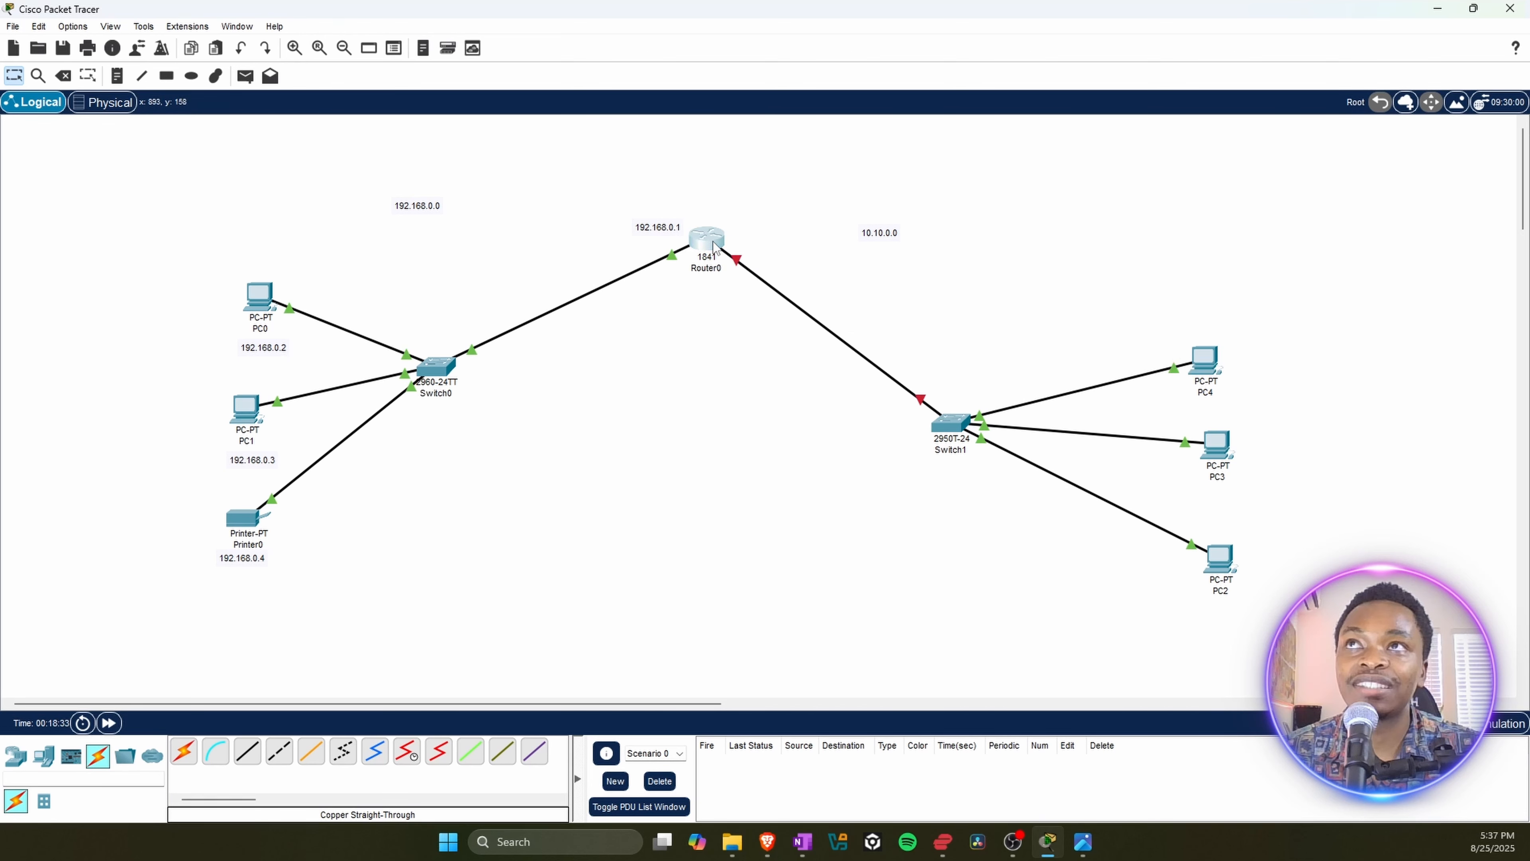
{"action": "left_click", "coordinate": [712, 243]}
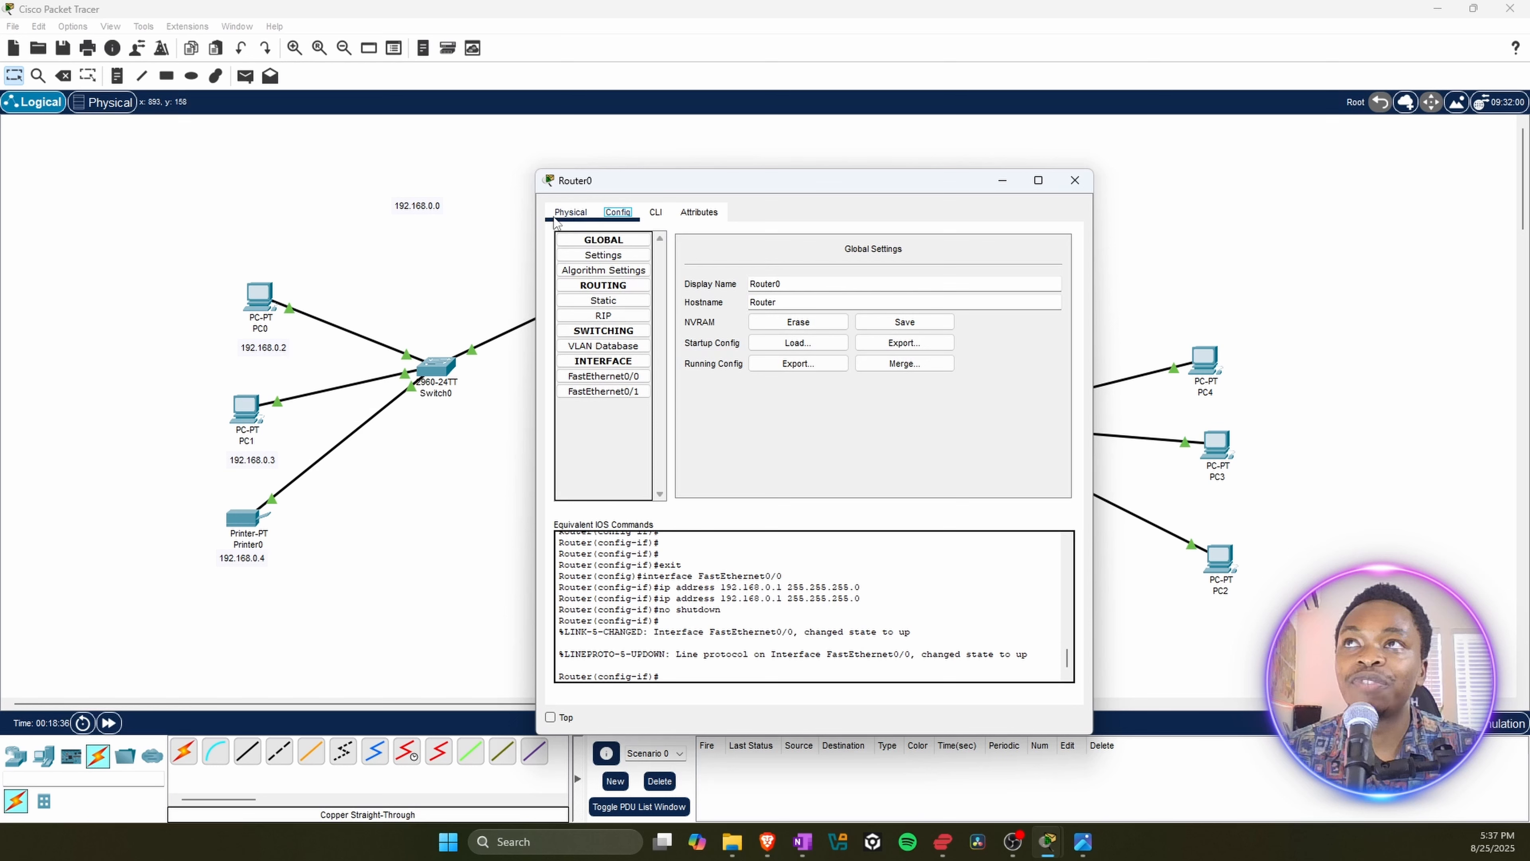
{"action": "left_click", "coordinate": [566, 214]}
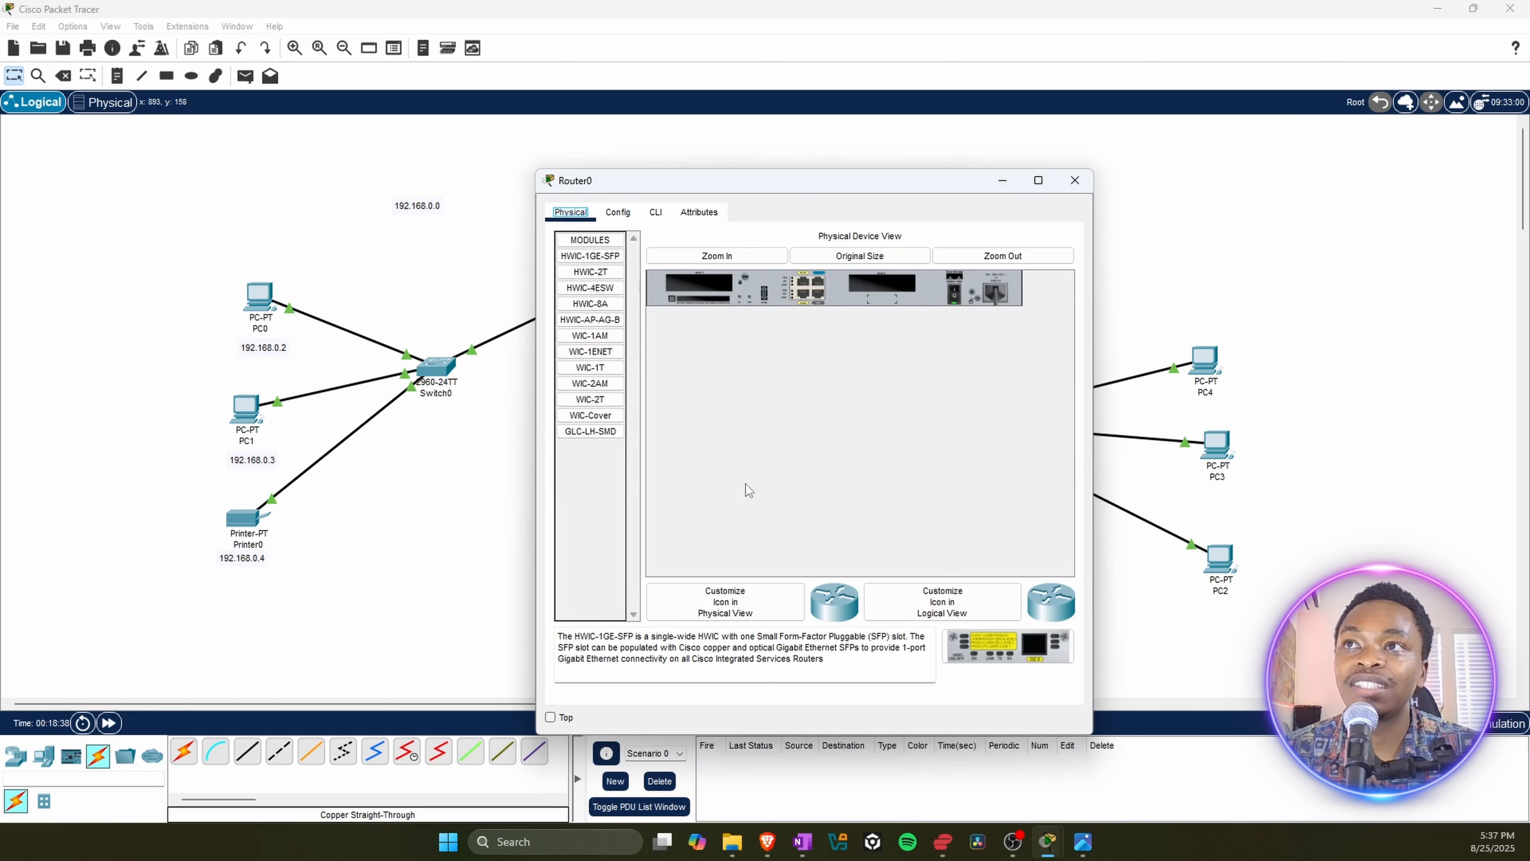
{"action": "left_click", "coordinate": [615, 217]}
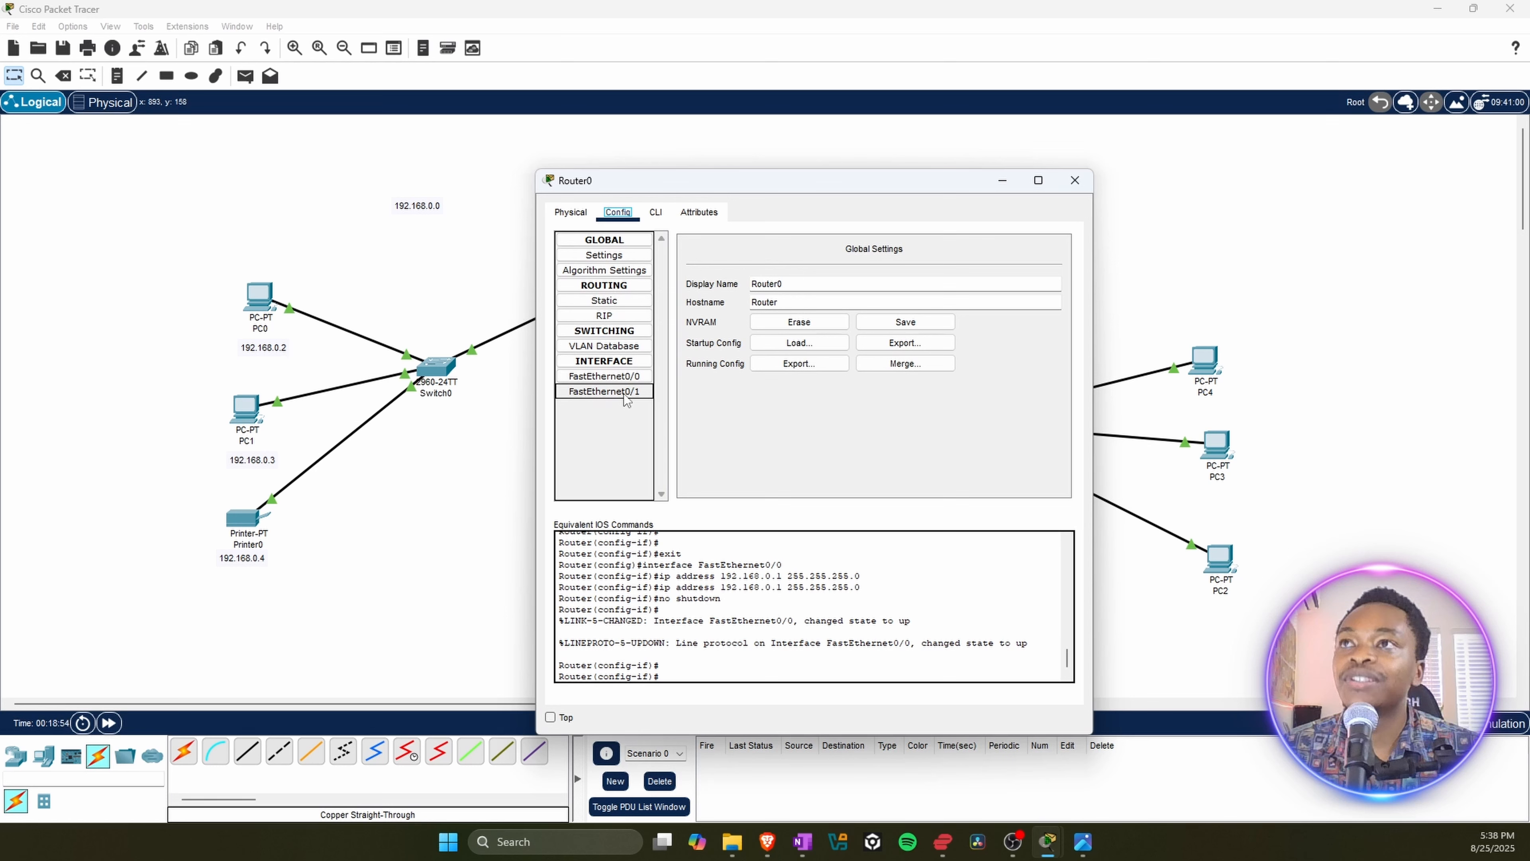
{"action": "left_click", "coordinate": [627, 376]}
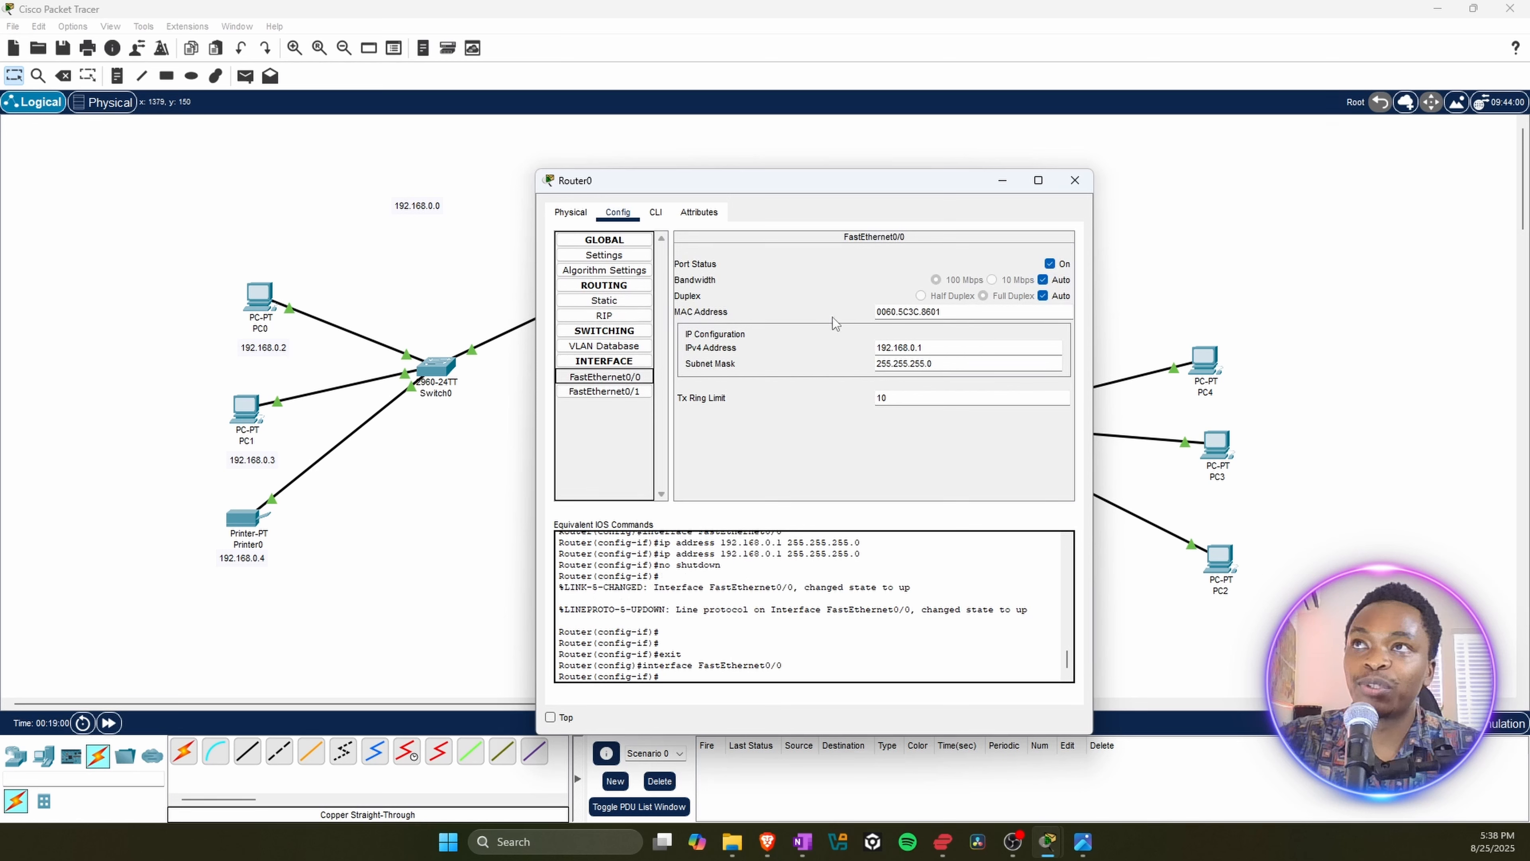
{"action": "left_click", "coordinate": [624, 395]}
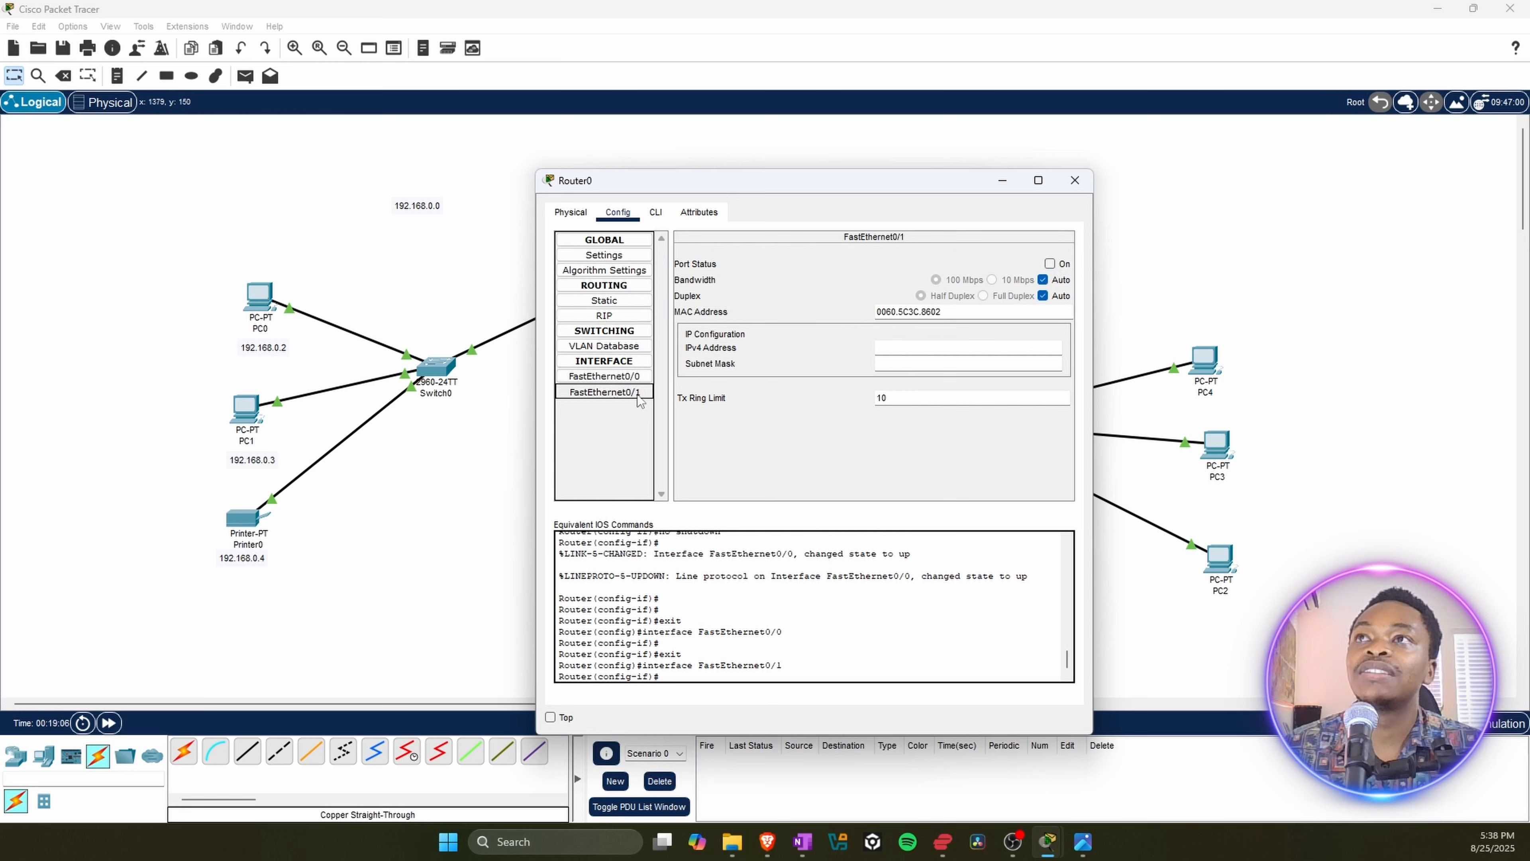
{"action": "left_click", "coordinate": [891, 355]}
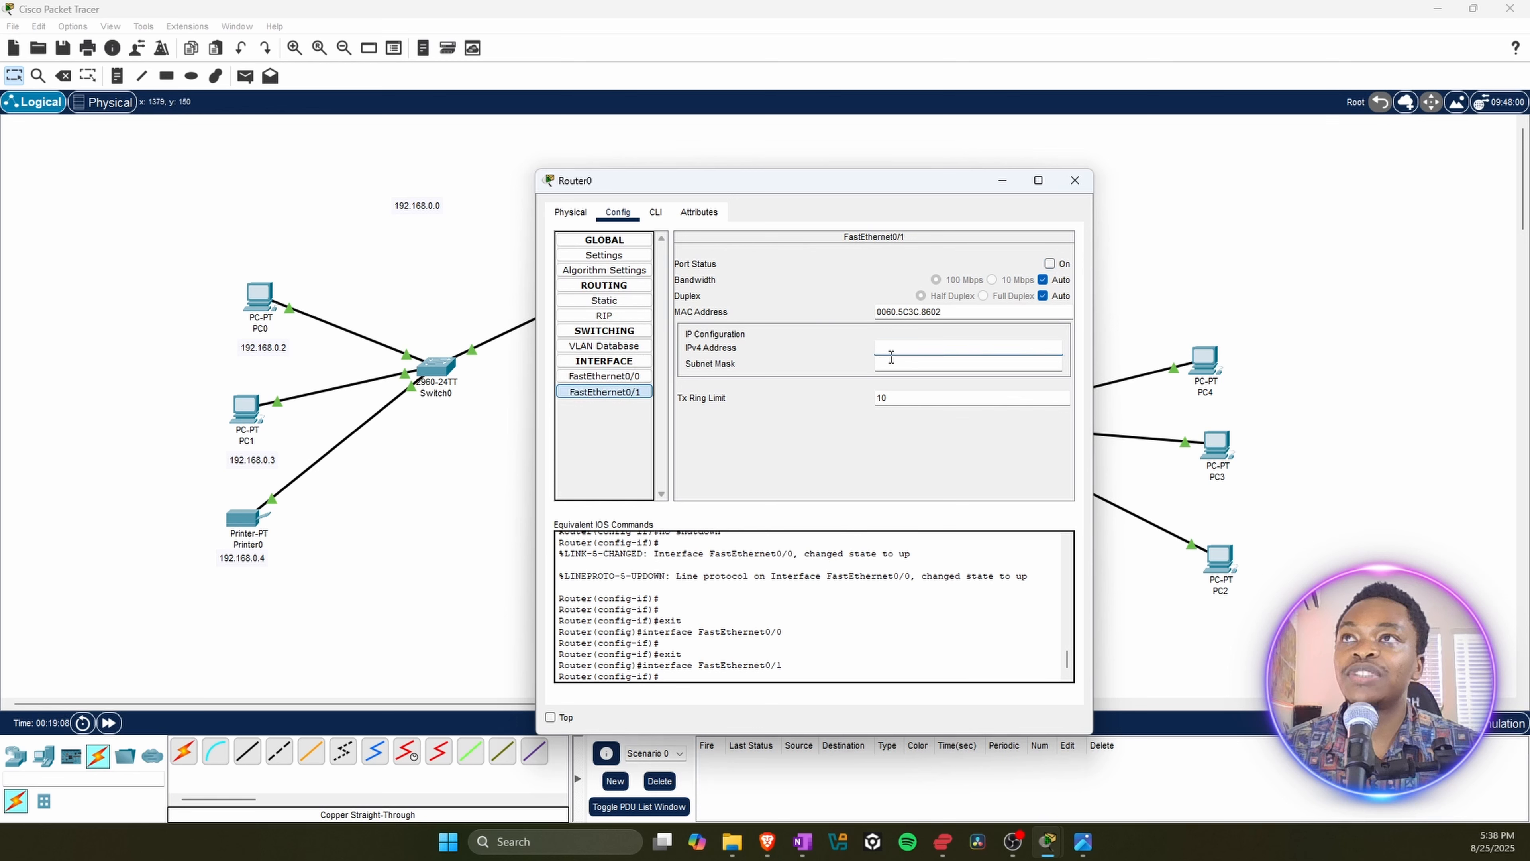
{"action": "type", "text": "1"}
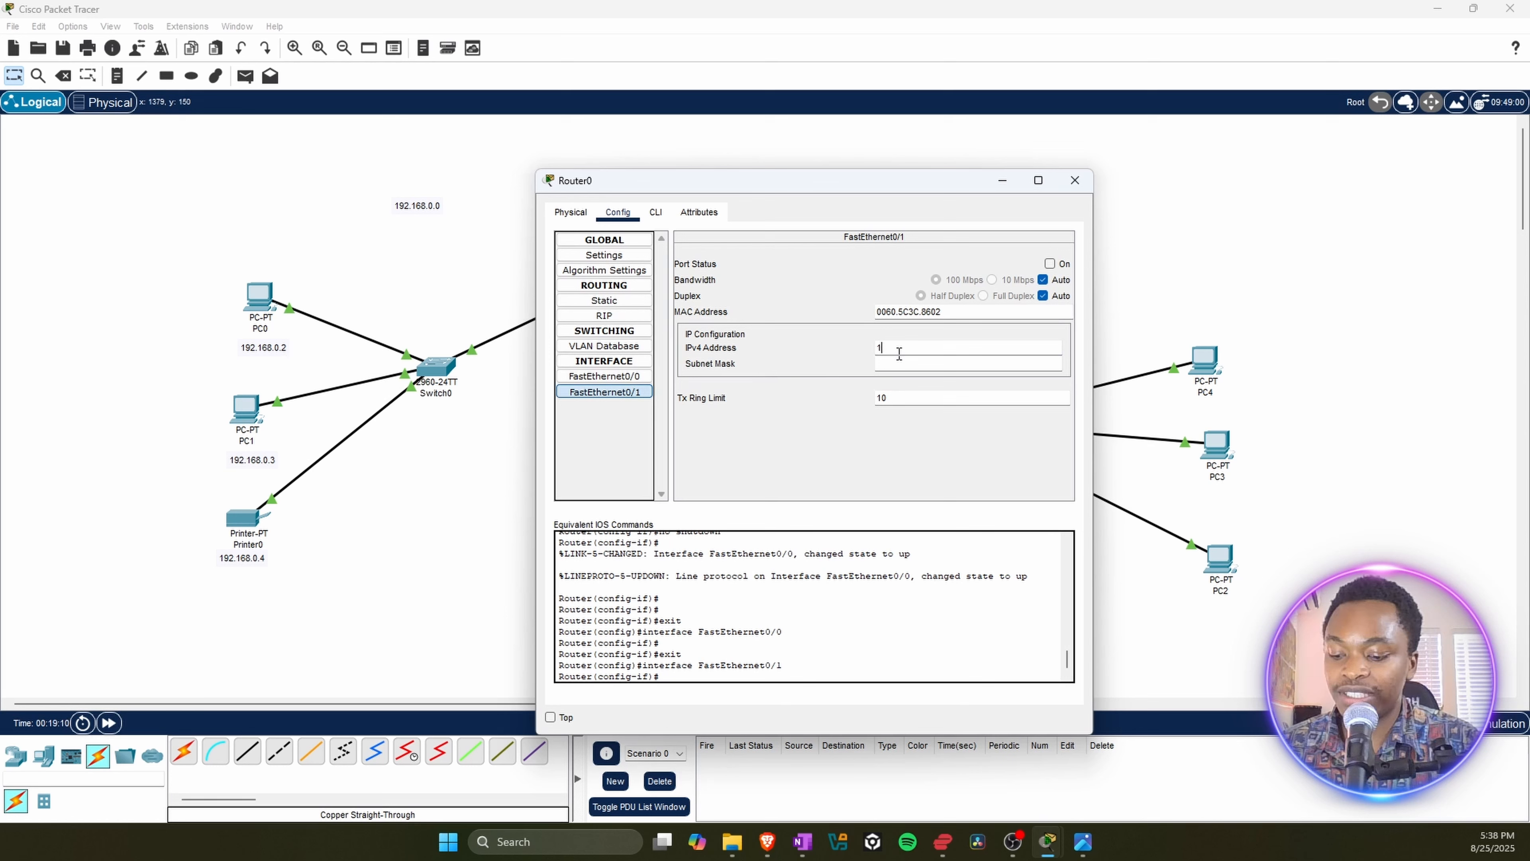
{"action": "type", "text": "0.10.0."}
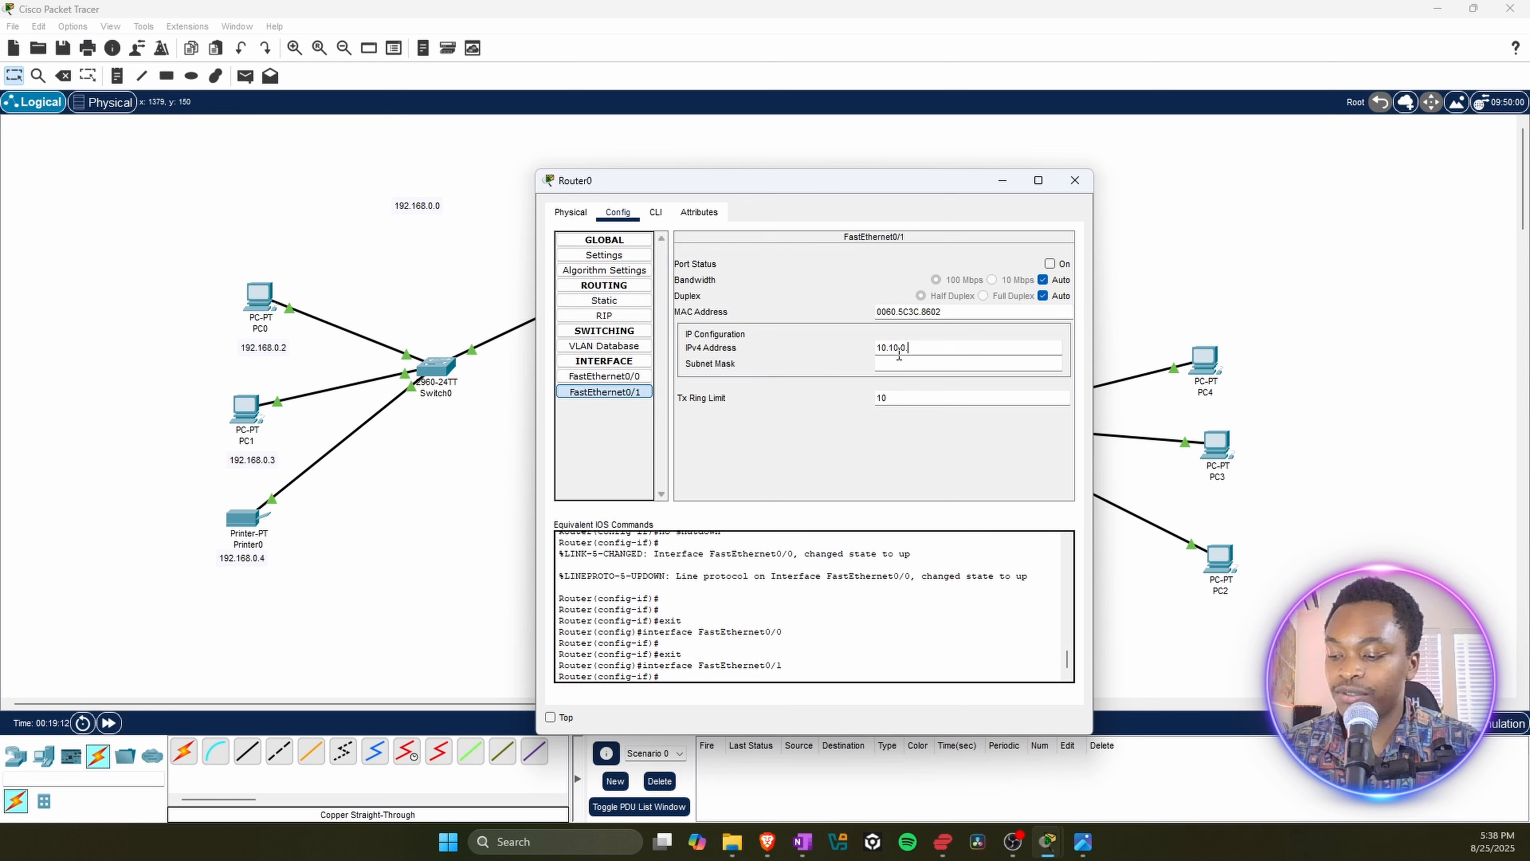
{"action": "type", "text": "1"}
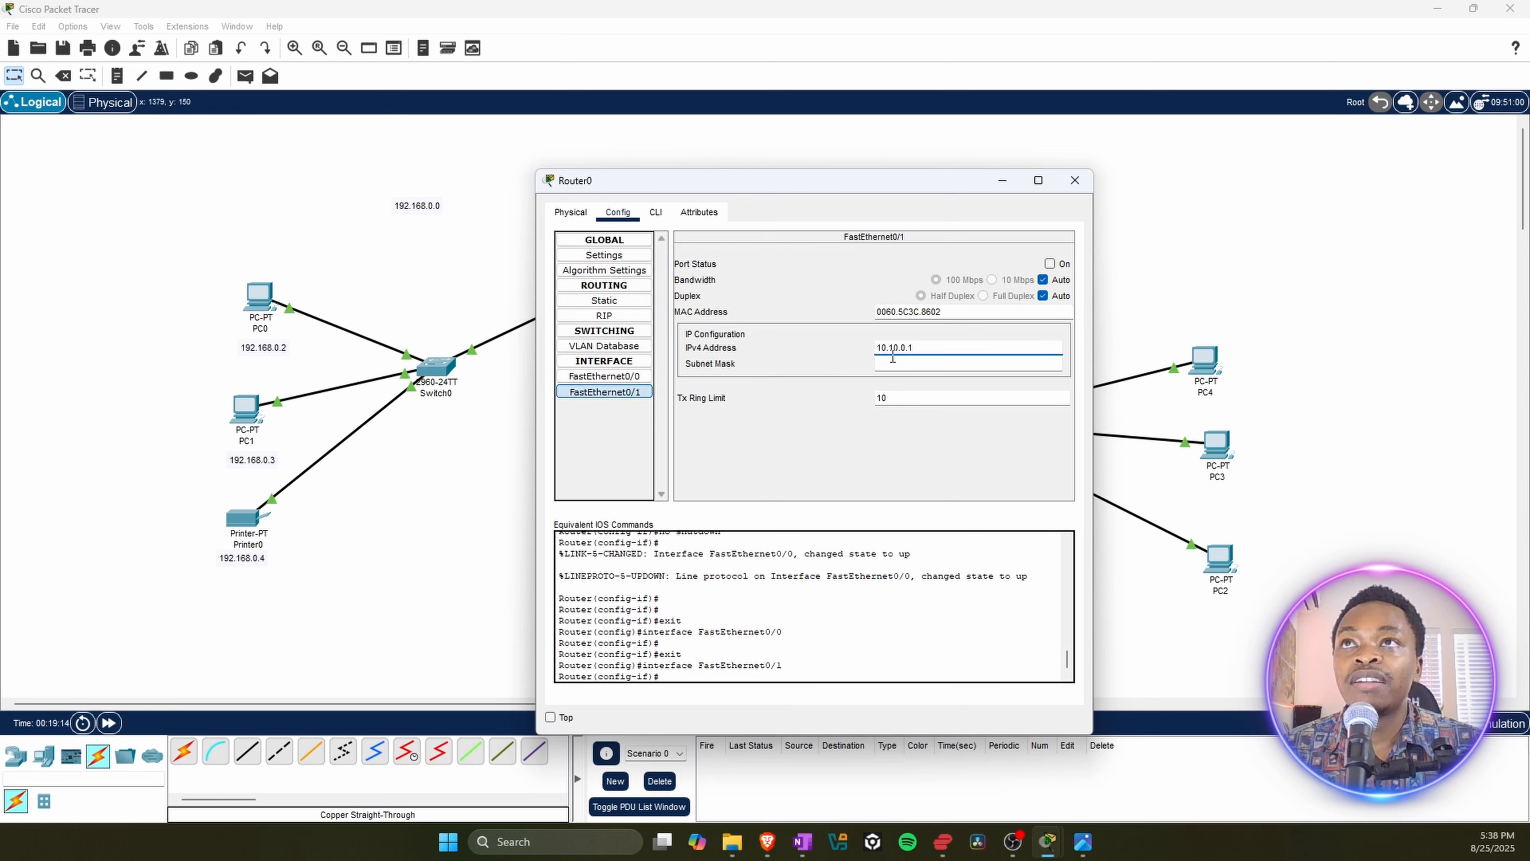
Step: Set the FastEthernet0/1 subnet mask to 255.255.255.0, switch the port on, and close Router0's window
{"action": "left_click", "coordinate": [883, 363]}
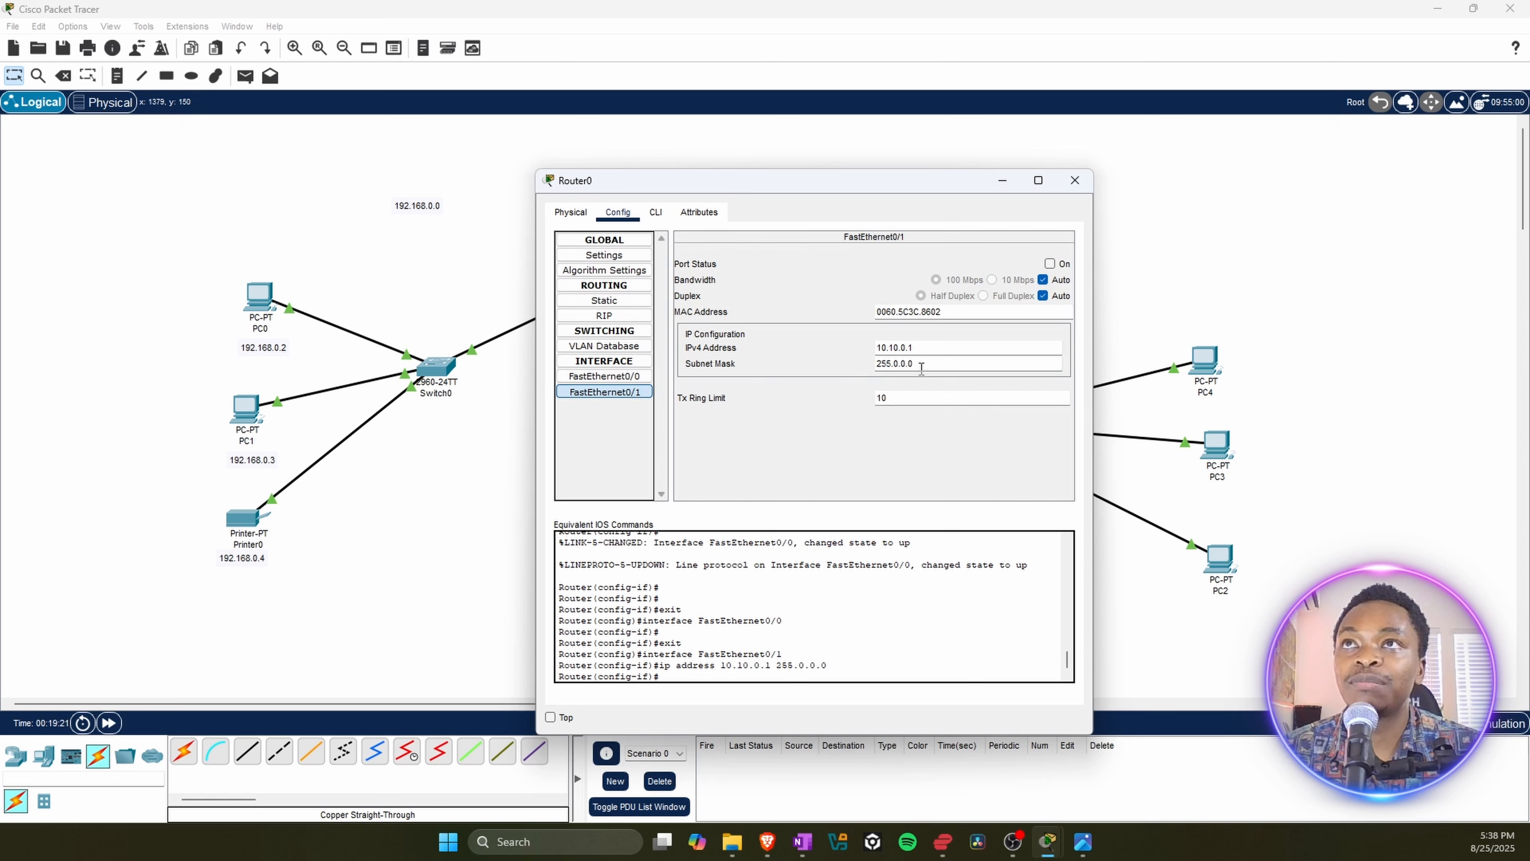
{"action": "left_click_drag", "start_coordinate": [920, 364], "coordinate": [894, 365]}
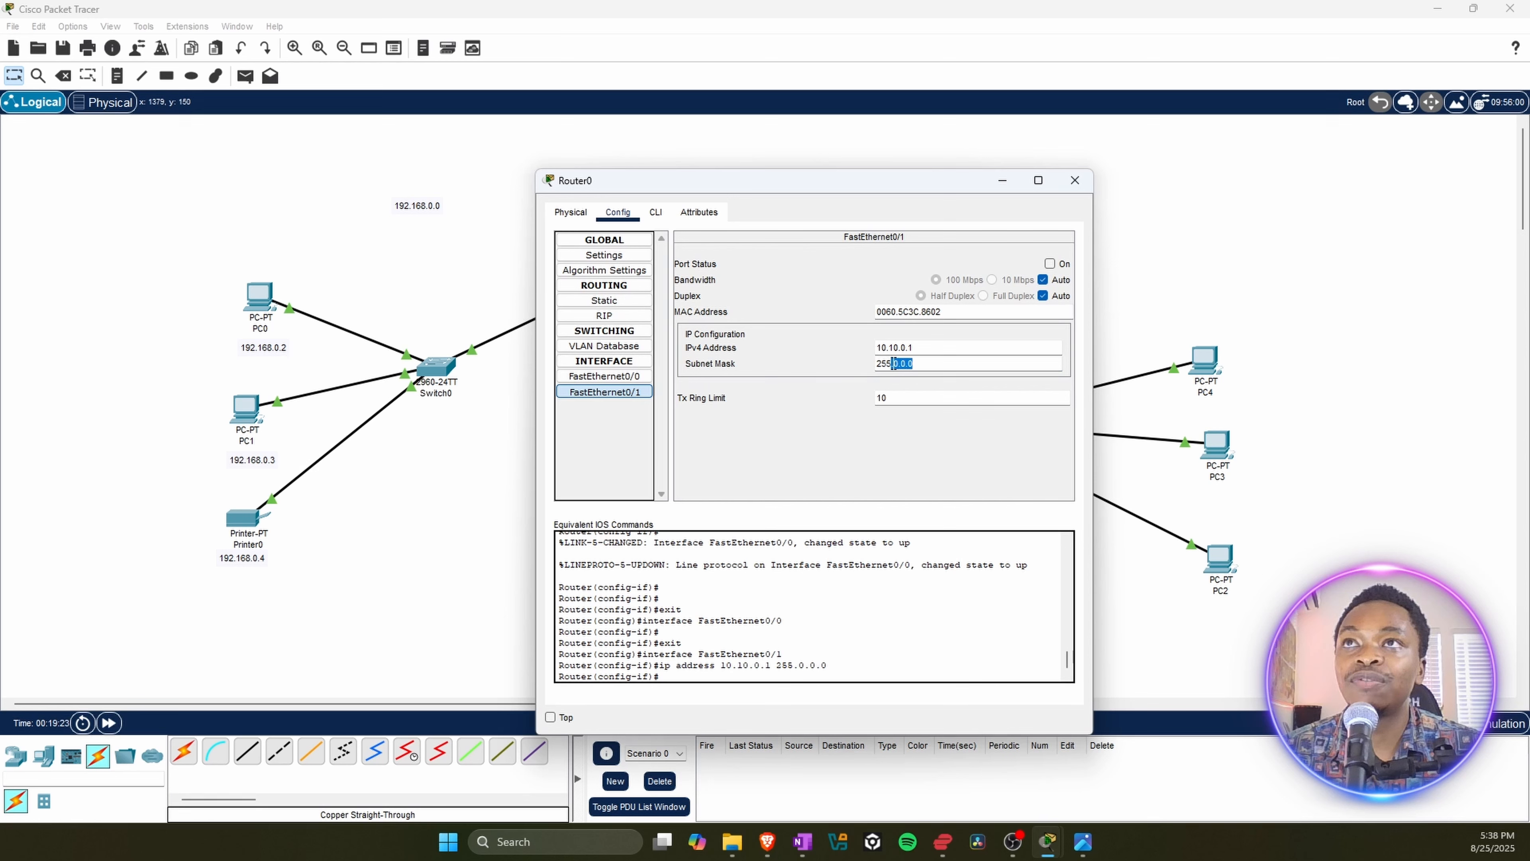
{"action": "type", "text": "."}
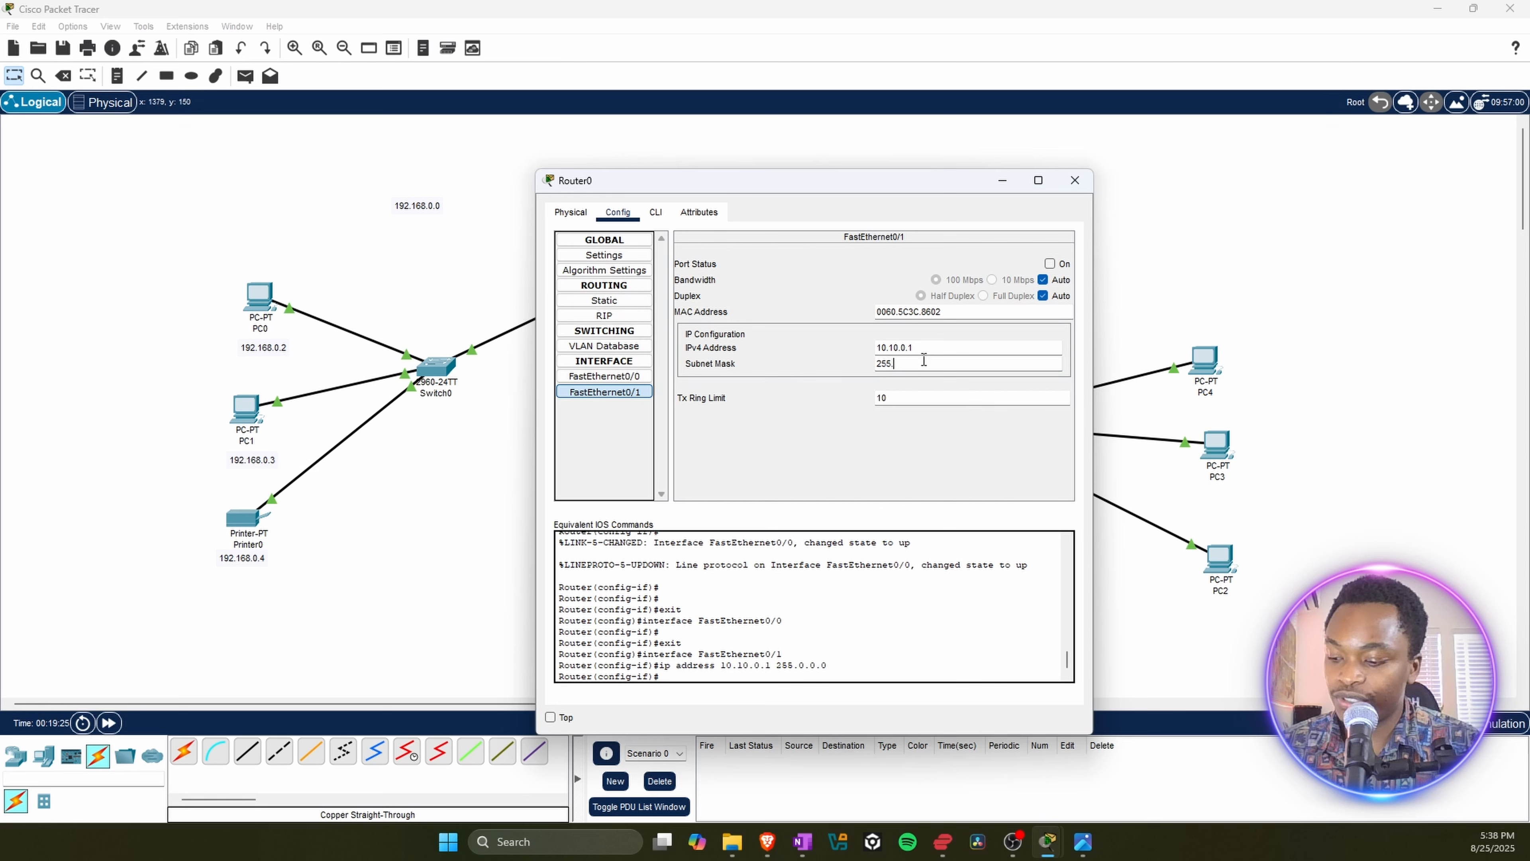
{"action": "type", "text": "255."}
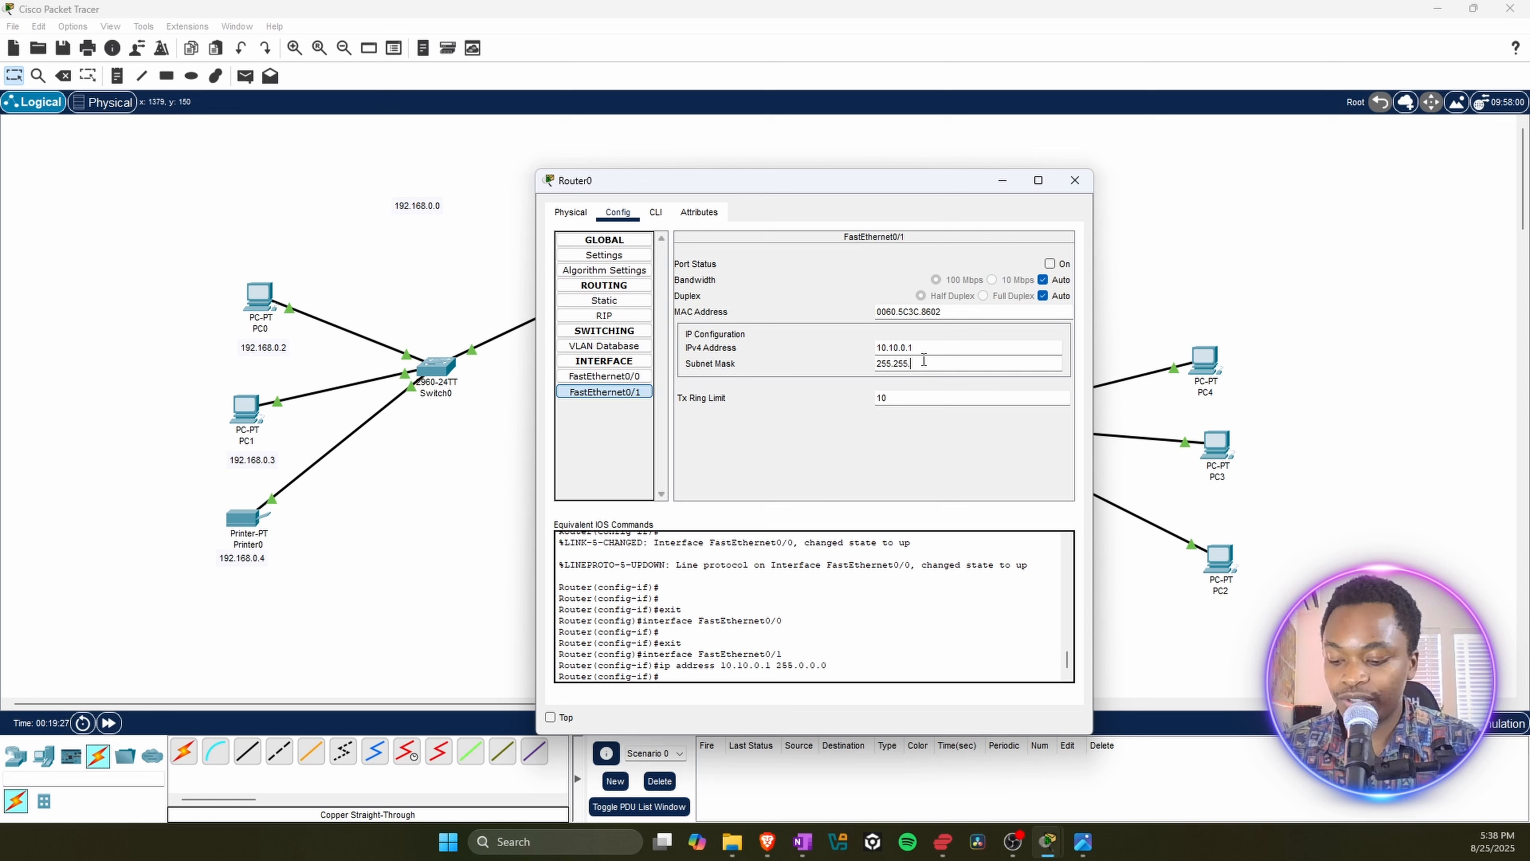
{"action": "type", "text": "255"}
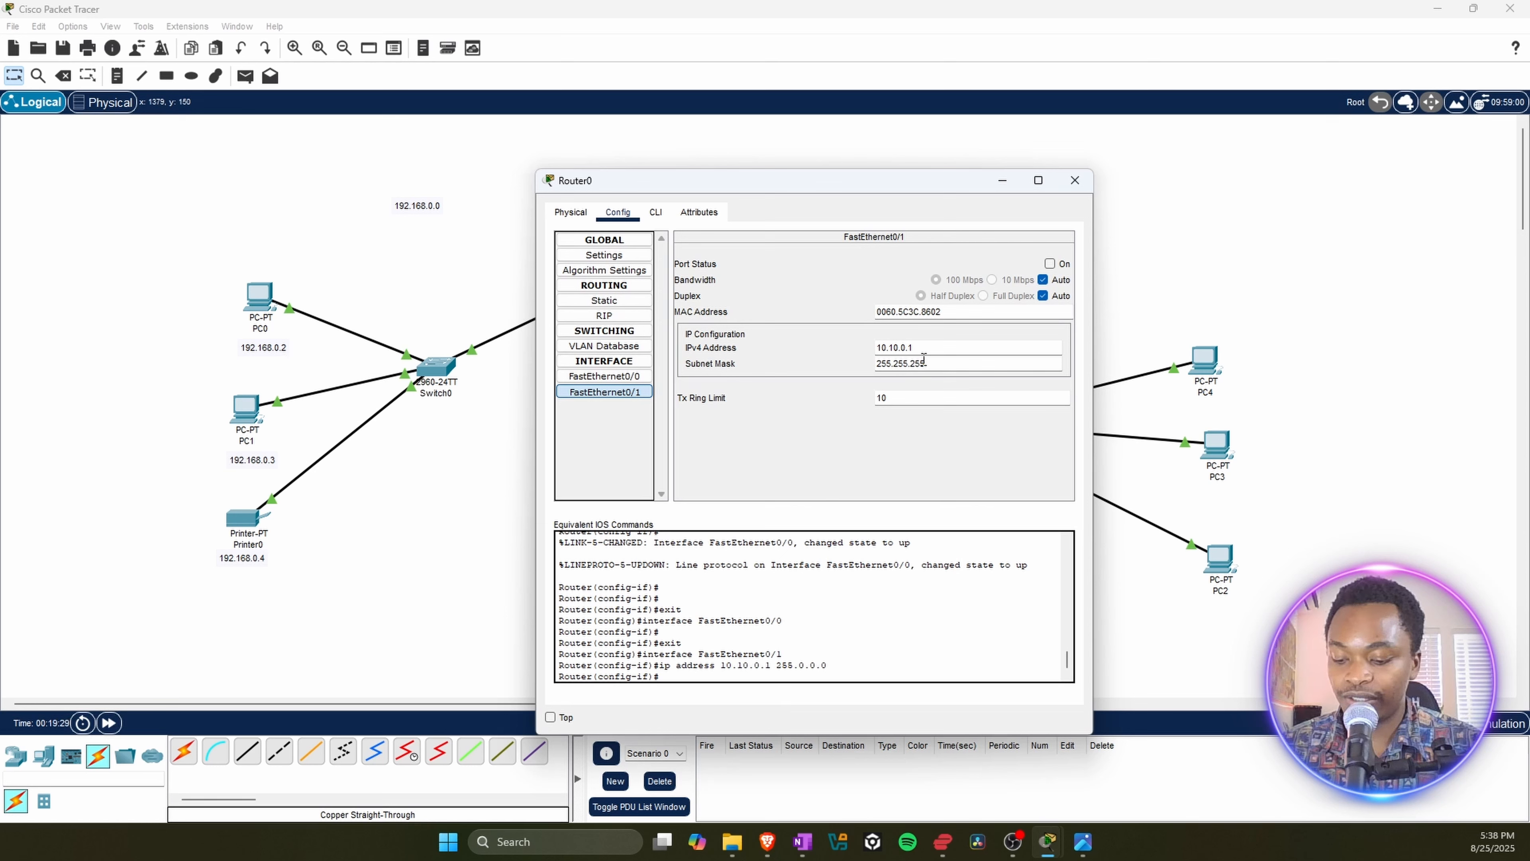
{"action": "type", "text": ".0"}
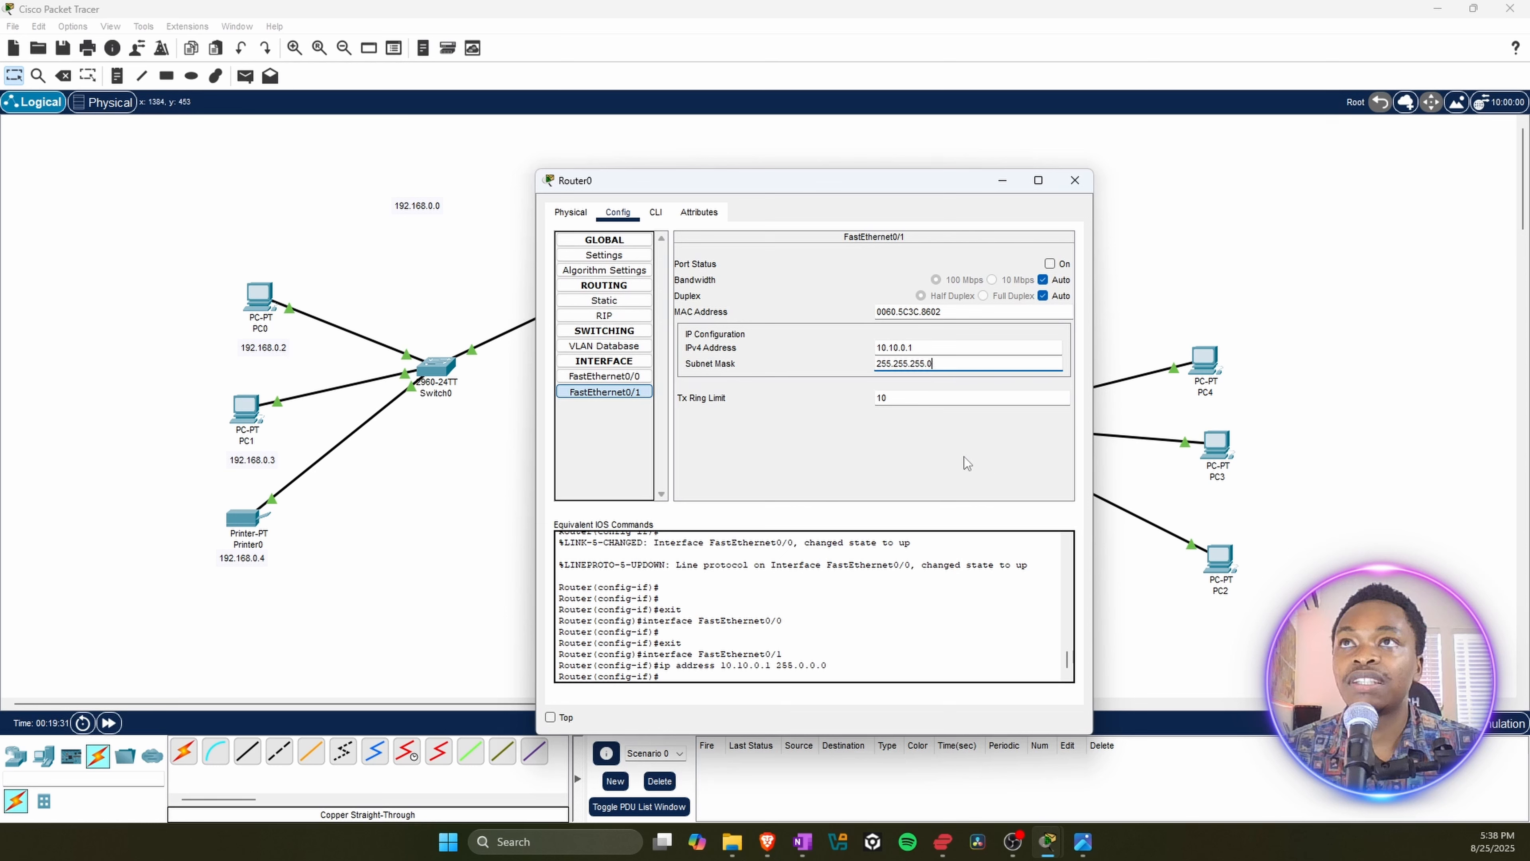
{"action": "key", "text": "Return"}
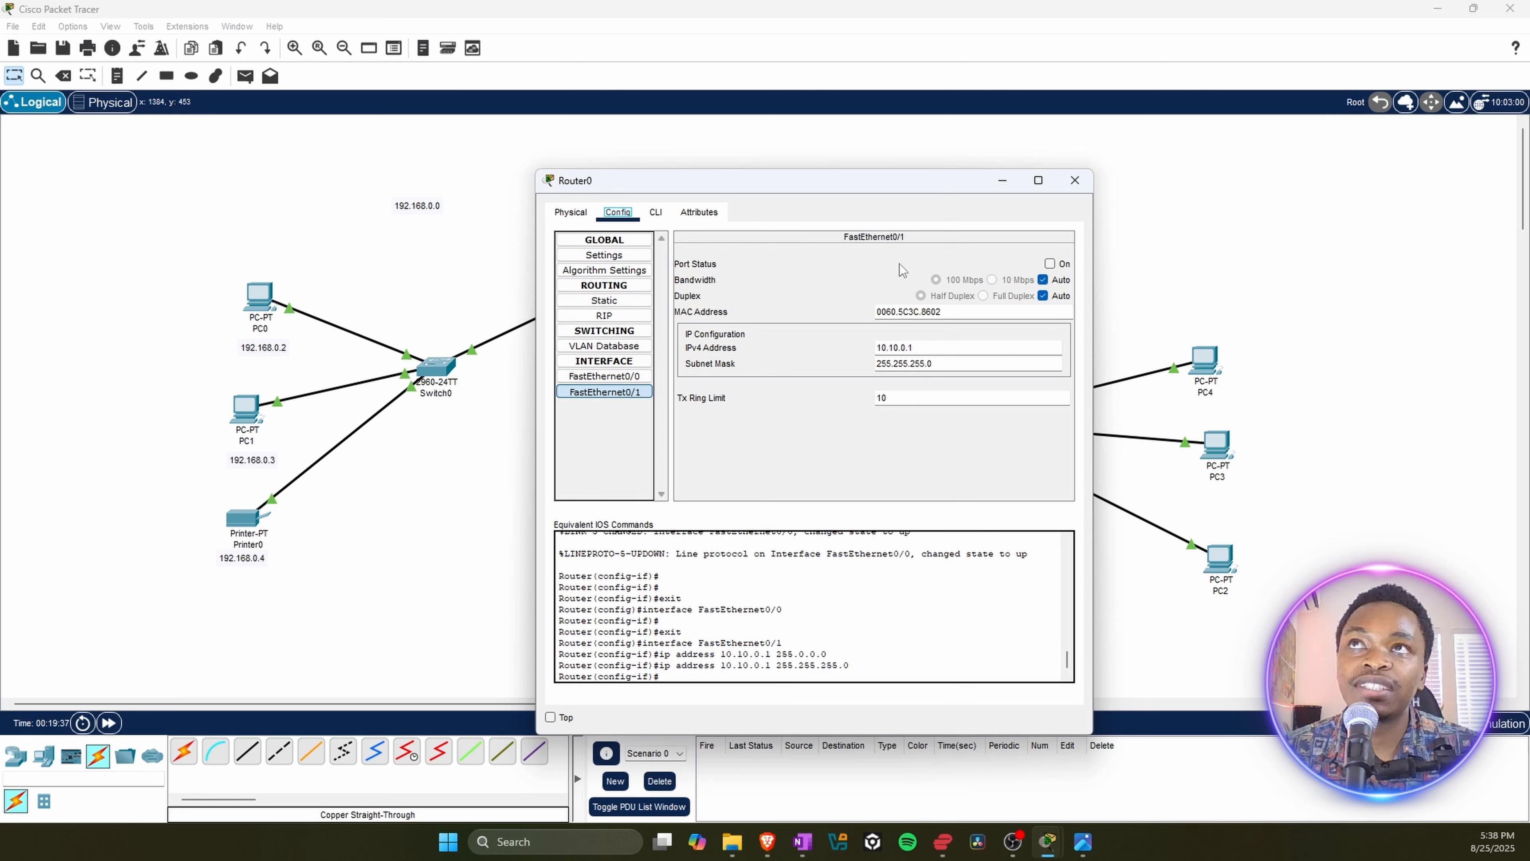
{"action": "left_click", "coordinate": [1051, 264]}
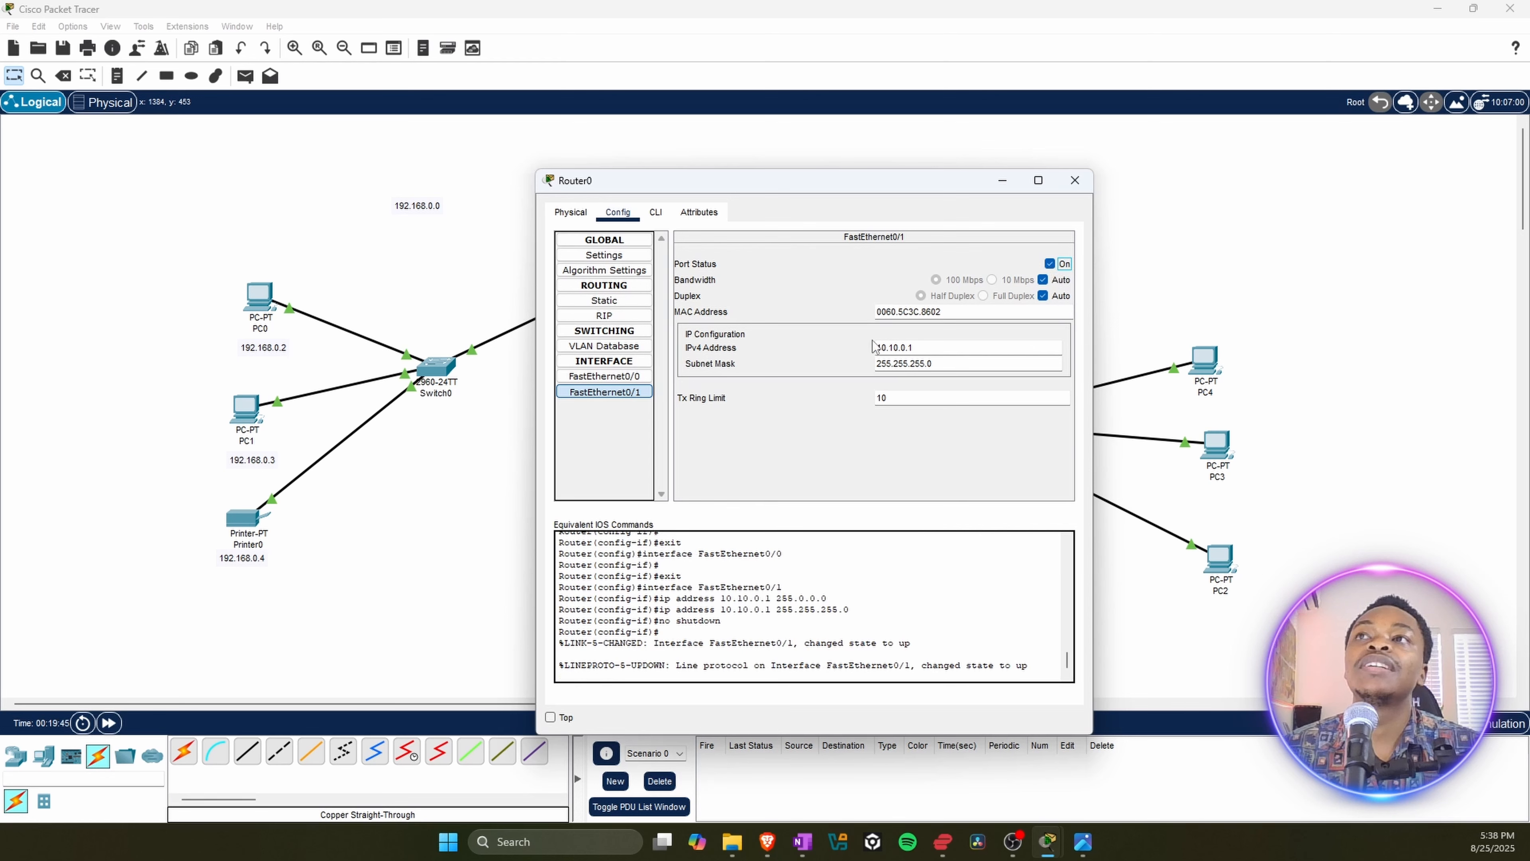
{"action": "left_click", "coordinate": [1075, 180]}
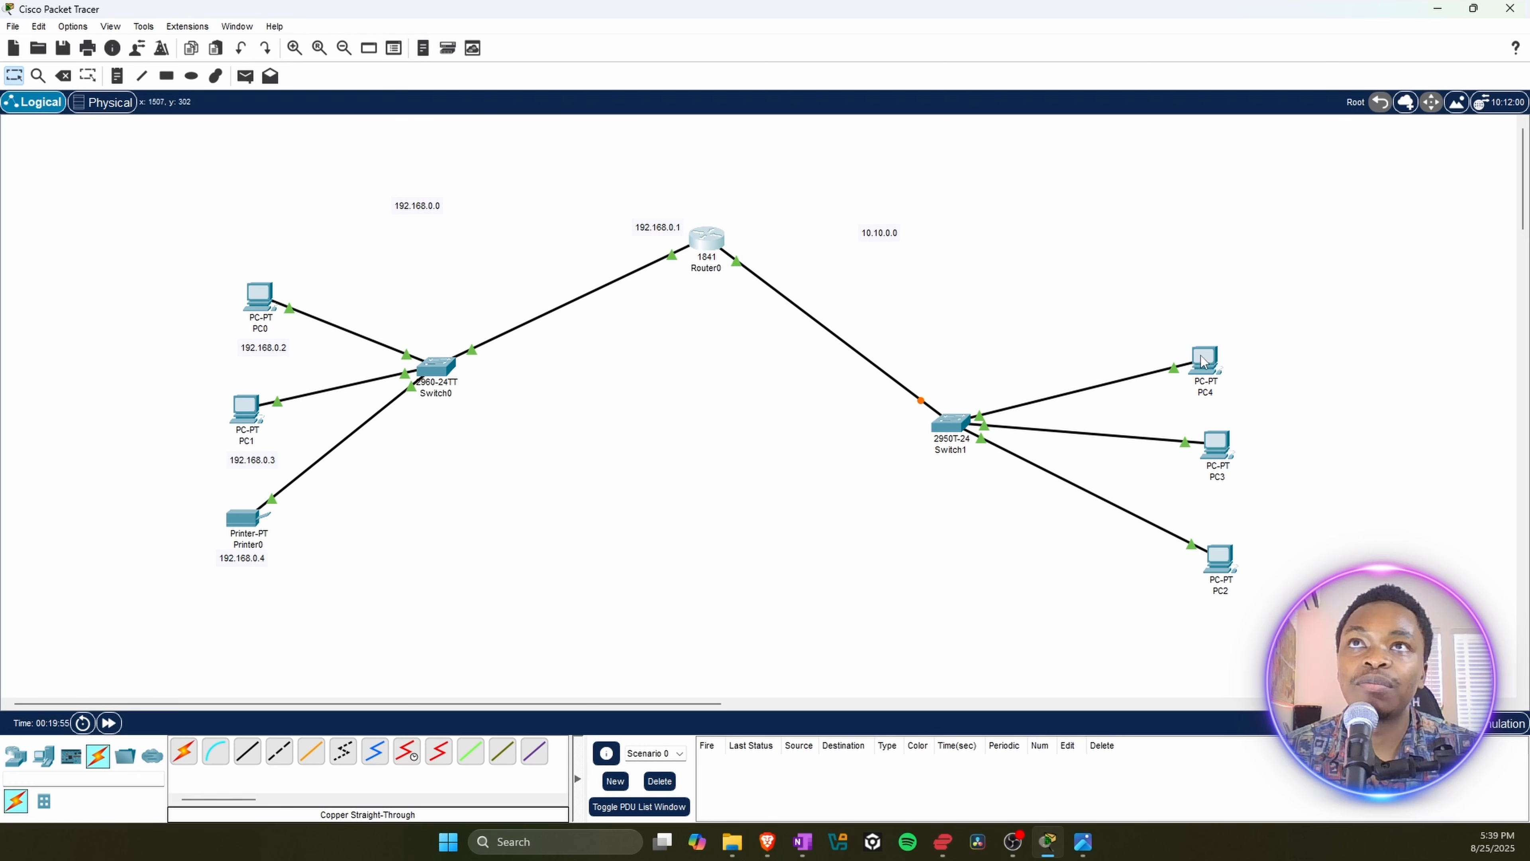
Step: Move PC4 slightly upward in the workspace and give it the static IPv4 address 10.10.0.2
{"action": "left_click_drag", "start_coordinate": [1205, 362], "coordinate": [1208, 341]}
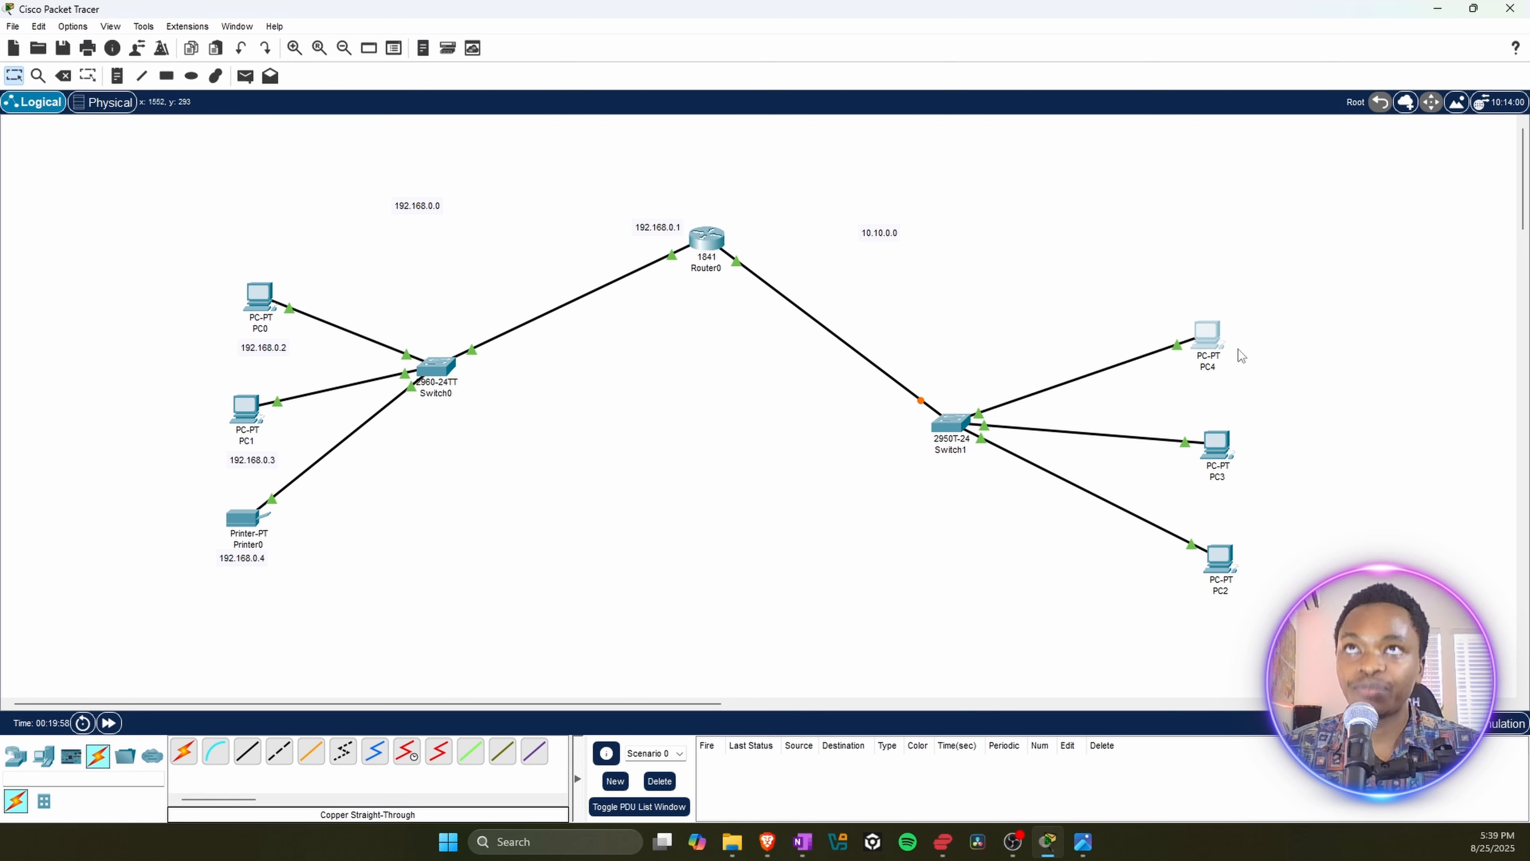
{"action": "left_click", "coordinate": [1210, 336]}
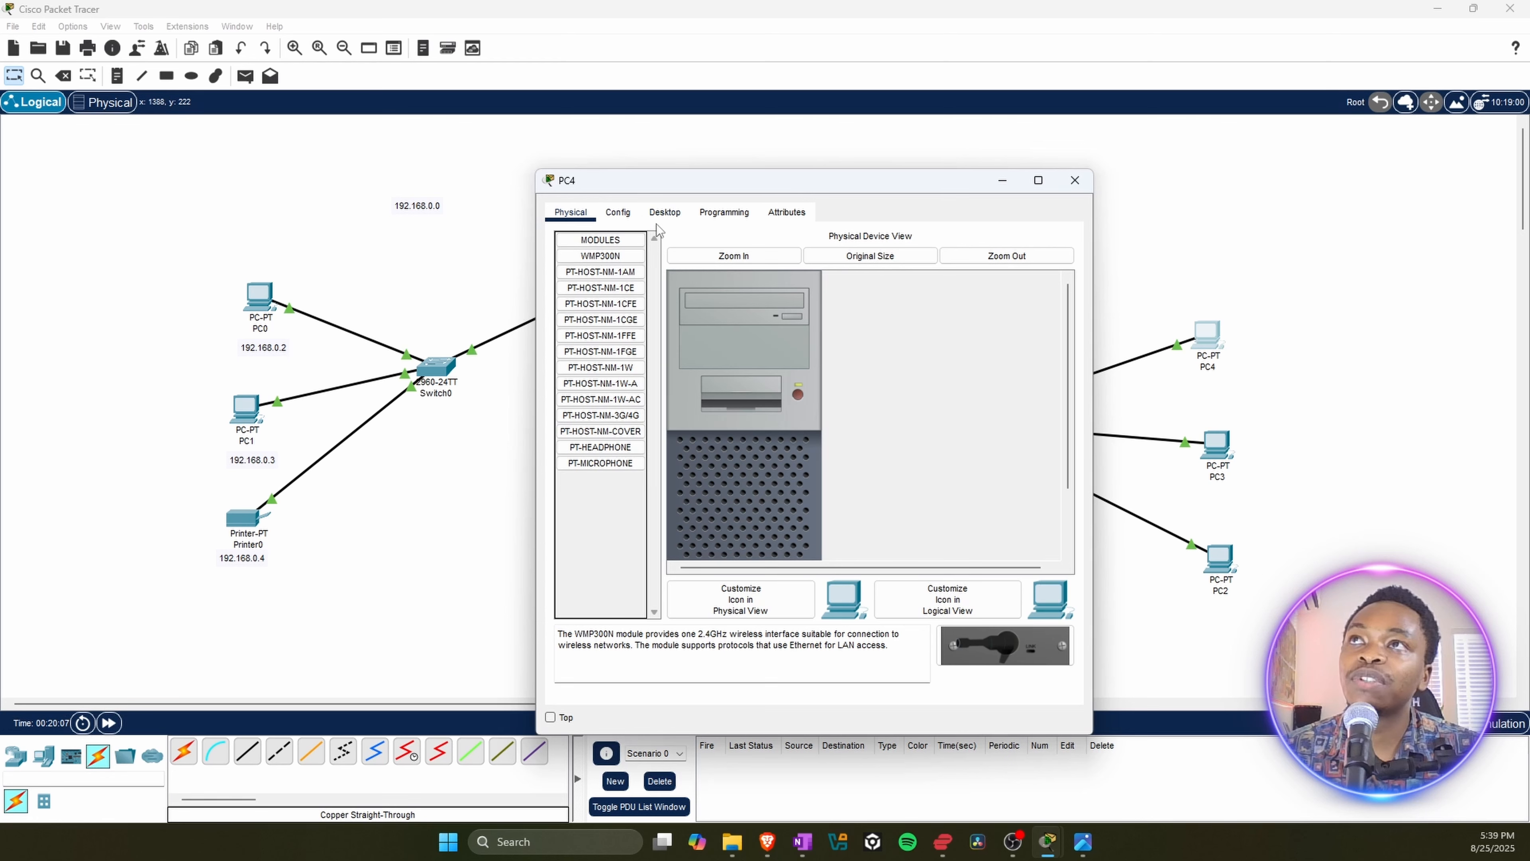
{"action": "left_click", "coordinate": [673, 216]}
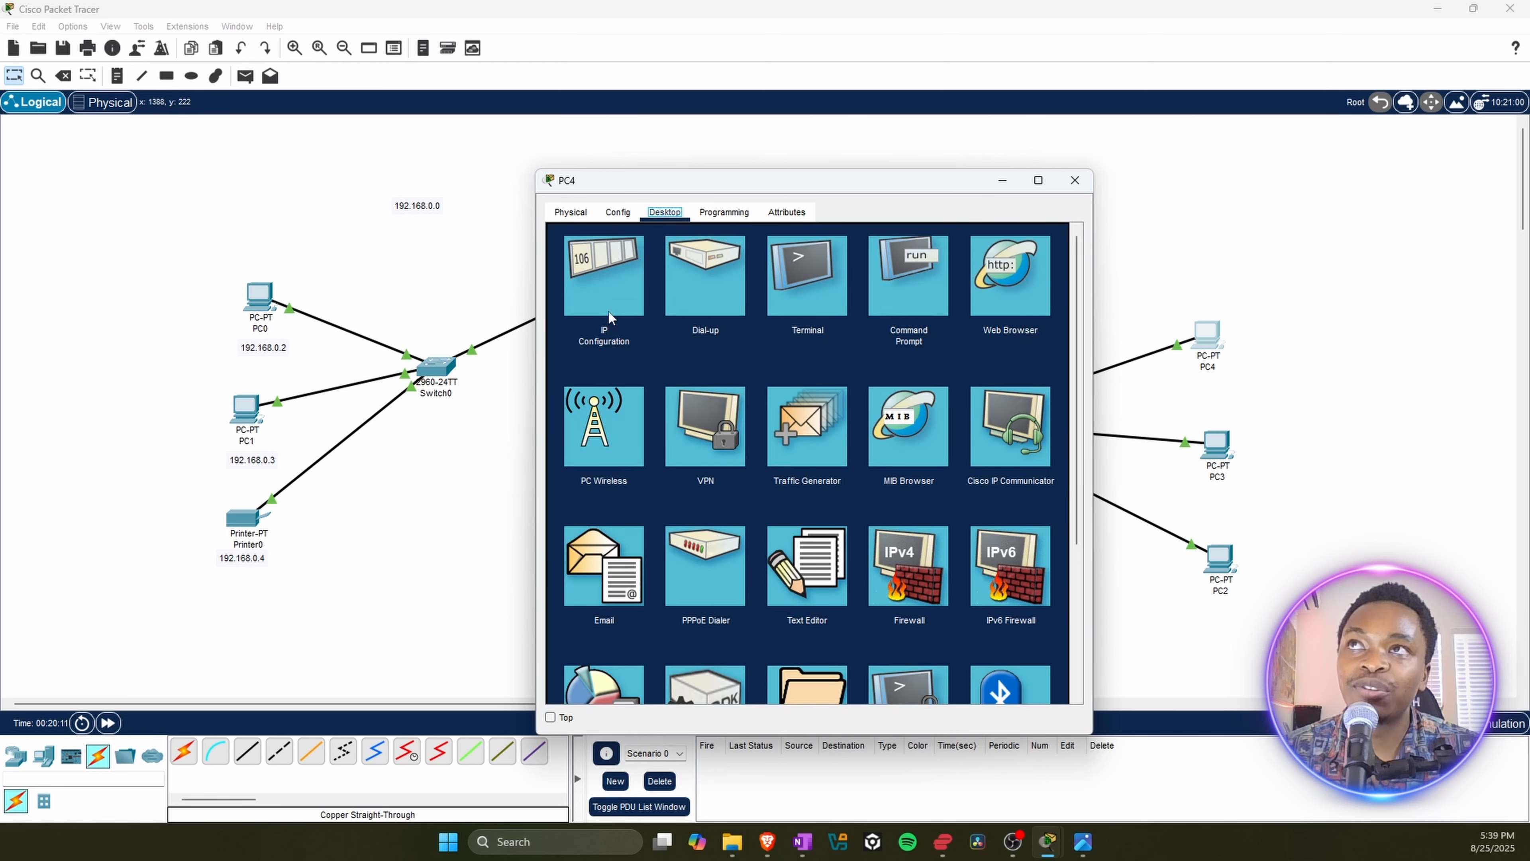
{"action": "left_click", "coordinate": [606, 268]}
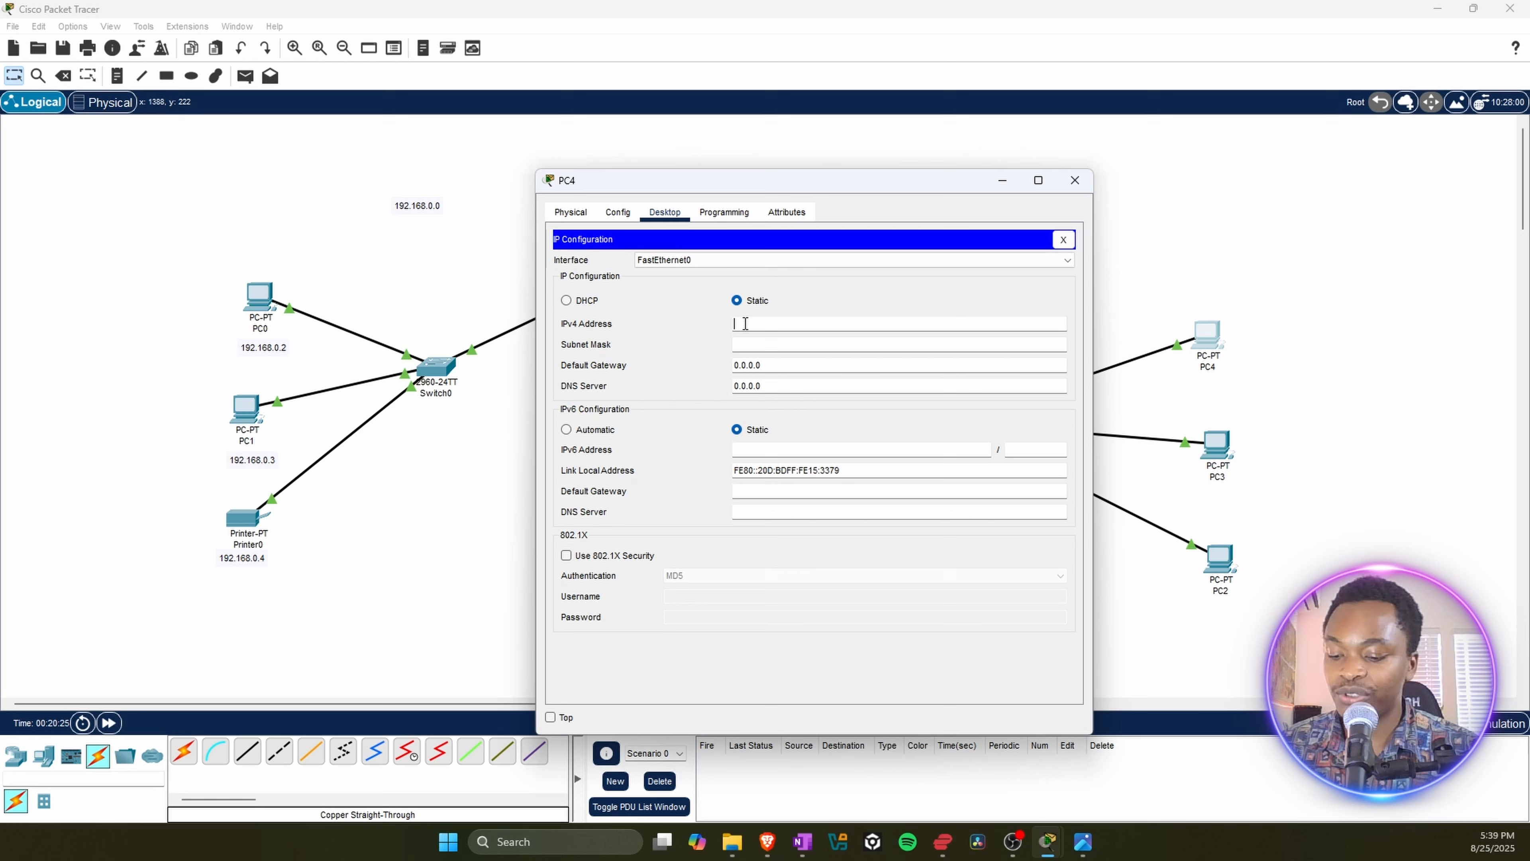
{"action": "type", "text": "10.10.0.2"}
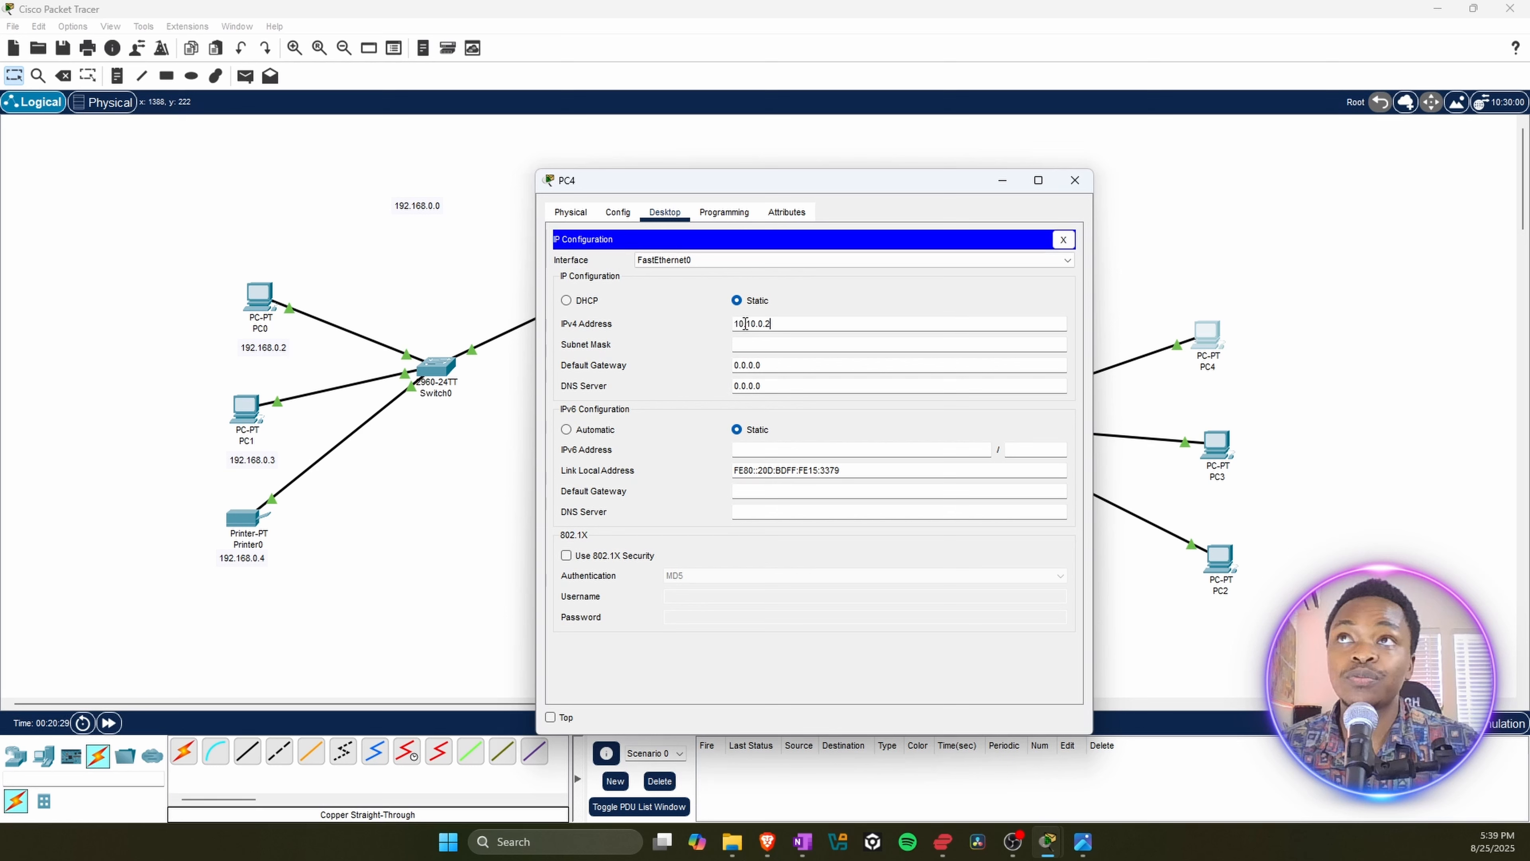
Step: Set PC4's subnet mask to 255.255.255.0, copy the mask, and close PC4's window
{"action": "left_click", "coordinate": [759, 344]}
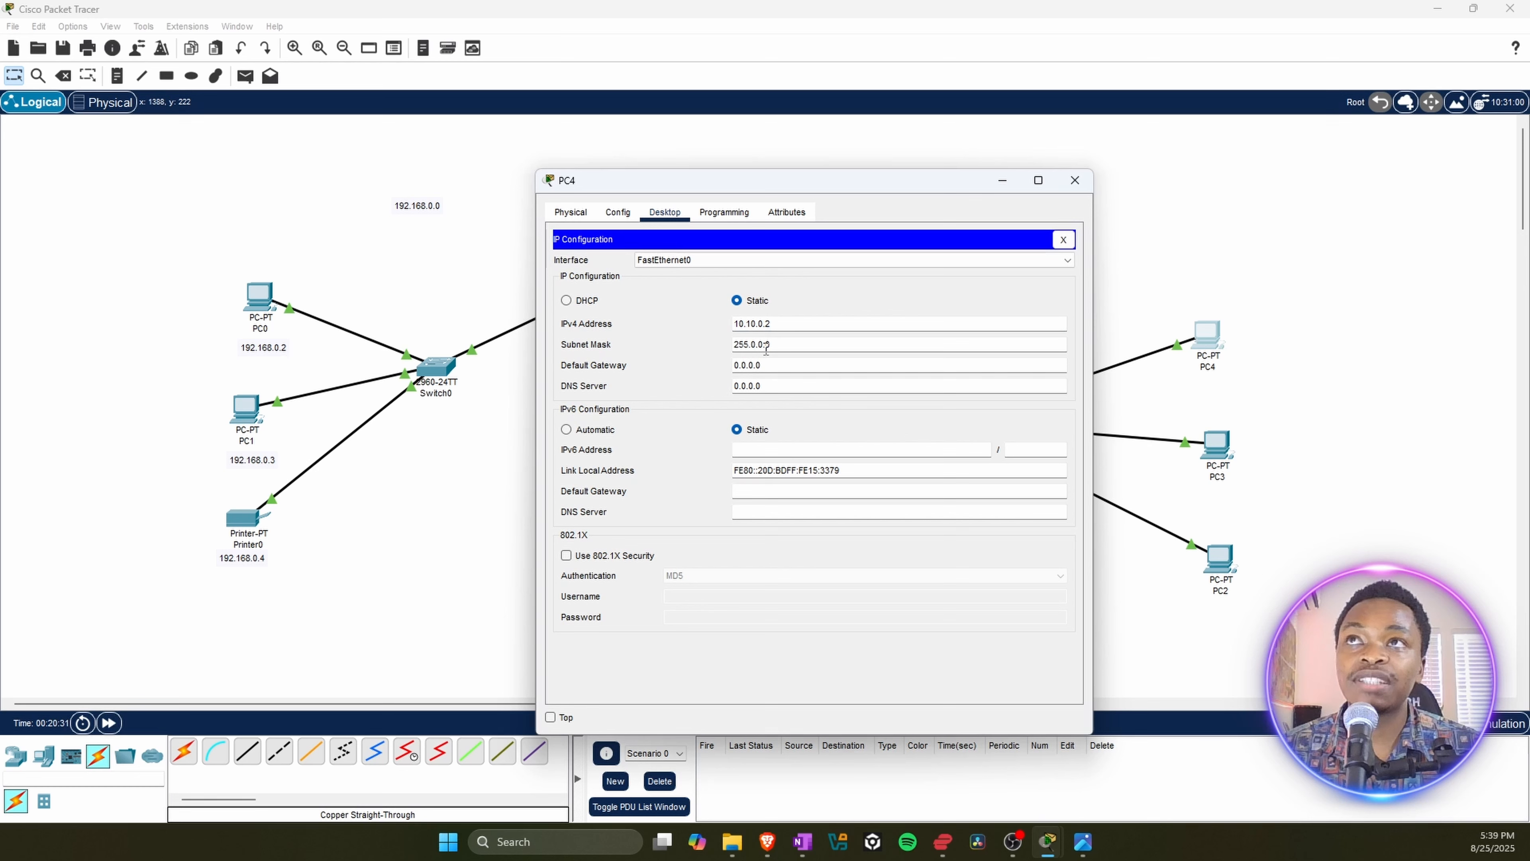
{"action": "left_click_drag", "start_coordinate": [772, 343], "coordinate": [750, 340]}
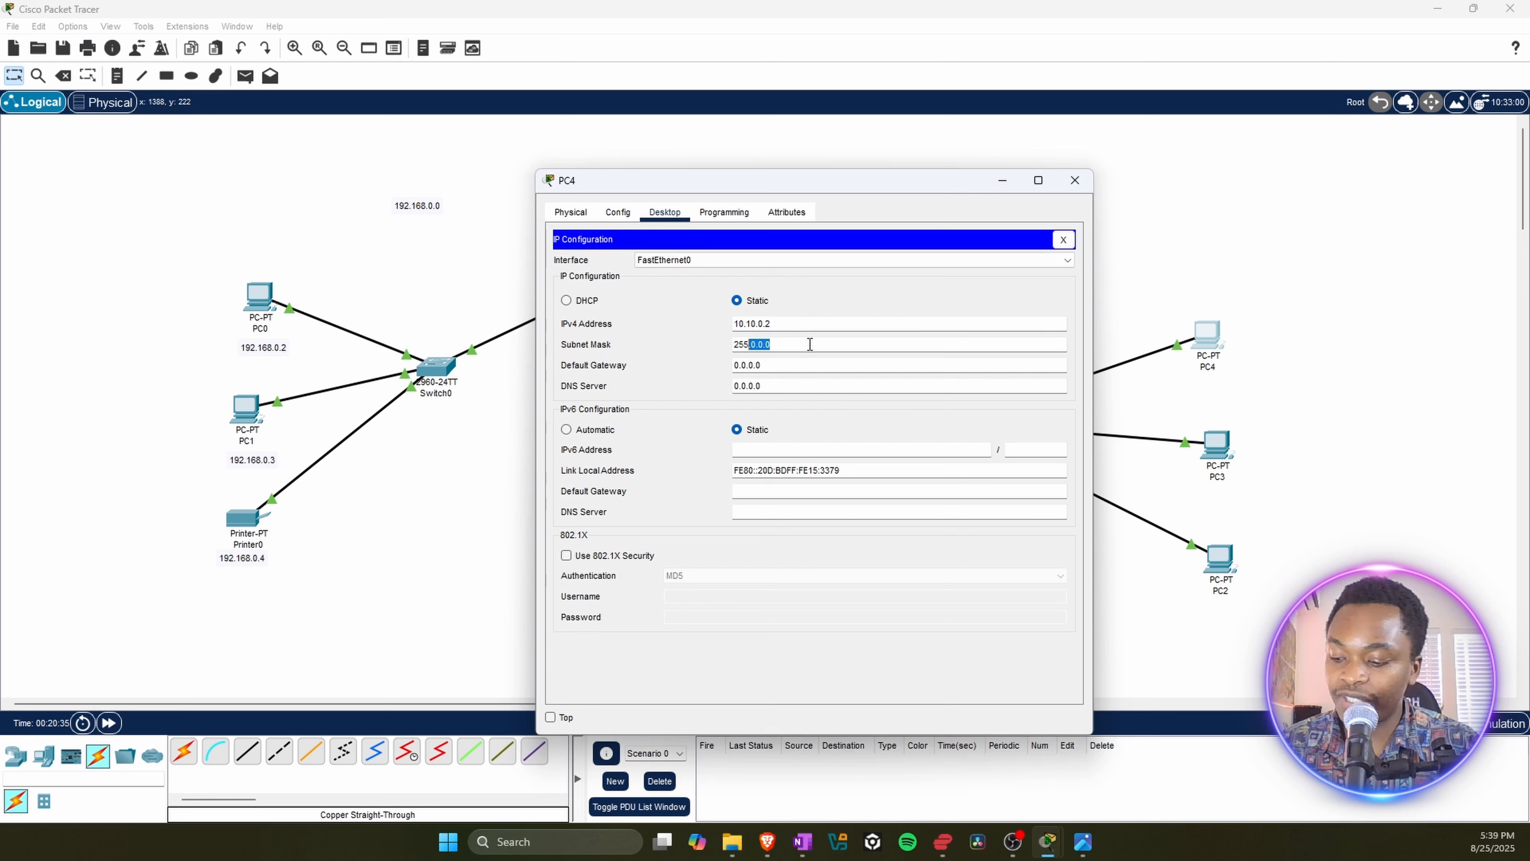
{"action": "type", "text": "255"}
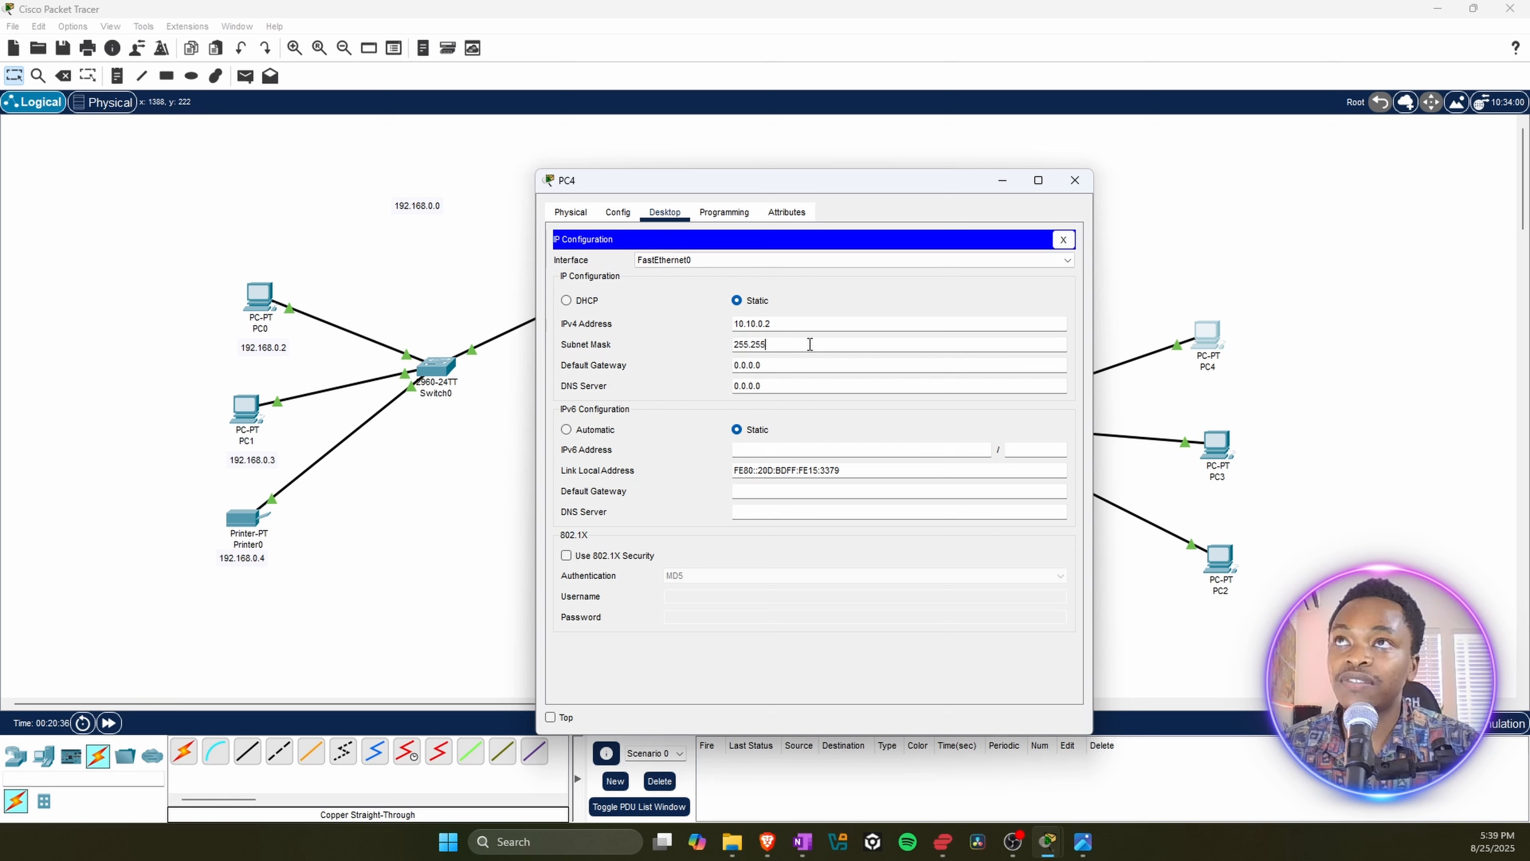
{"action": "type", "text": ".255"}
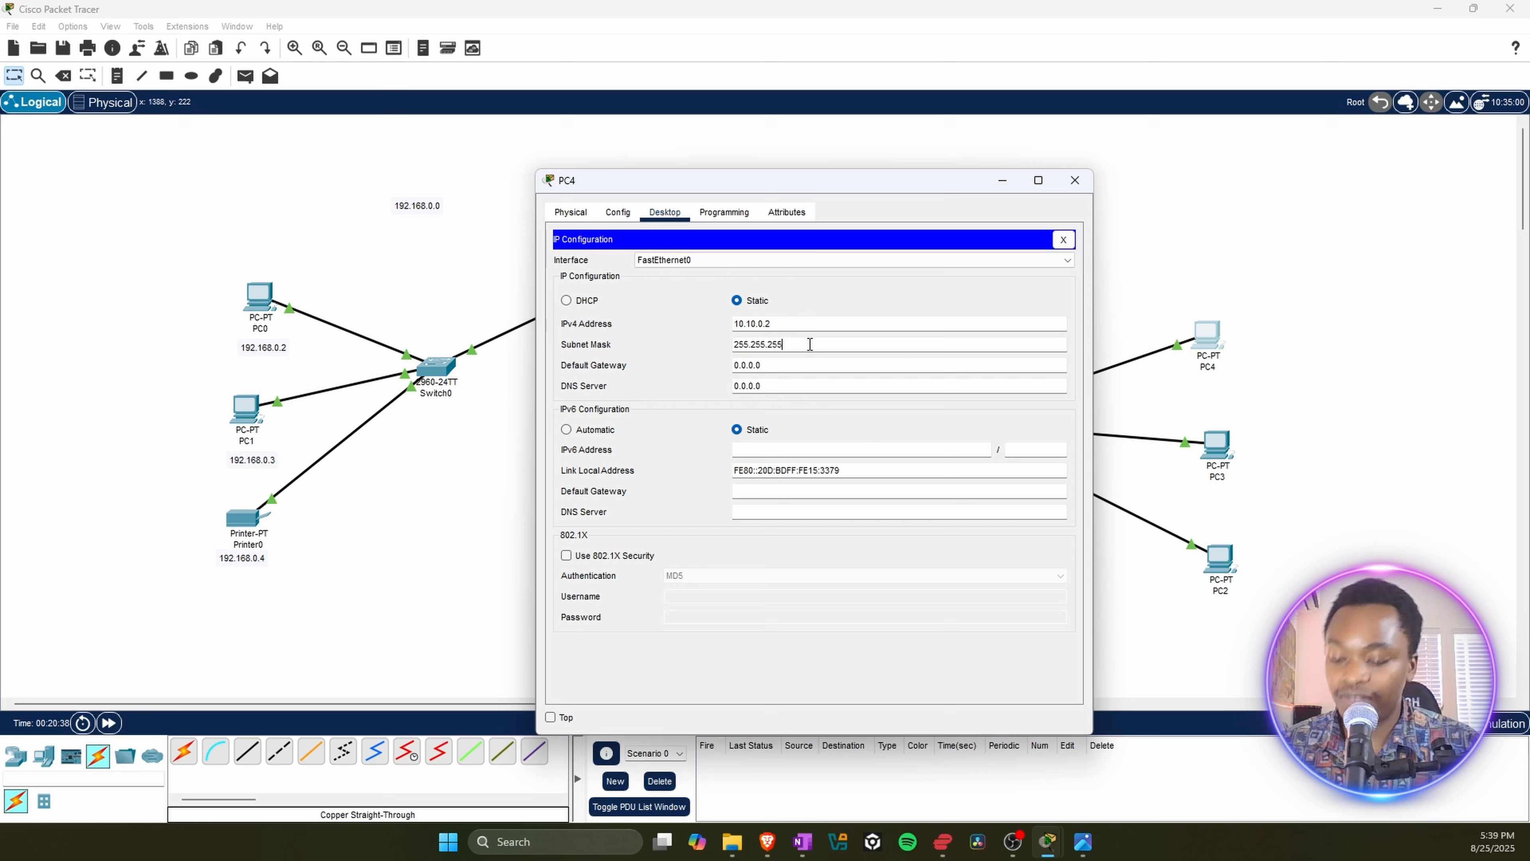
{"action": "type", "text": ".0"}
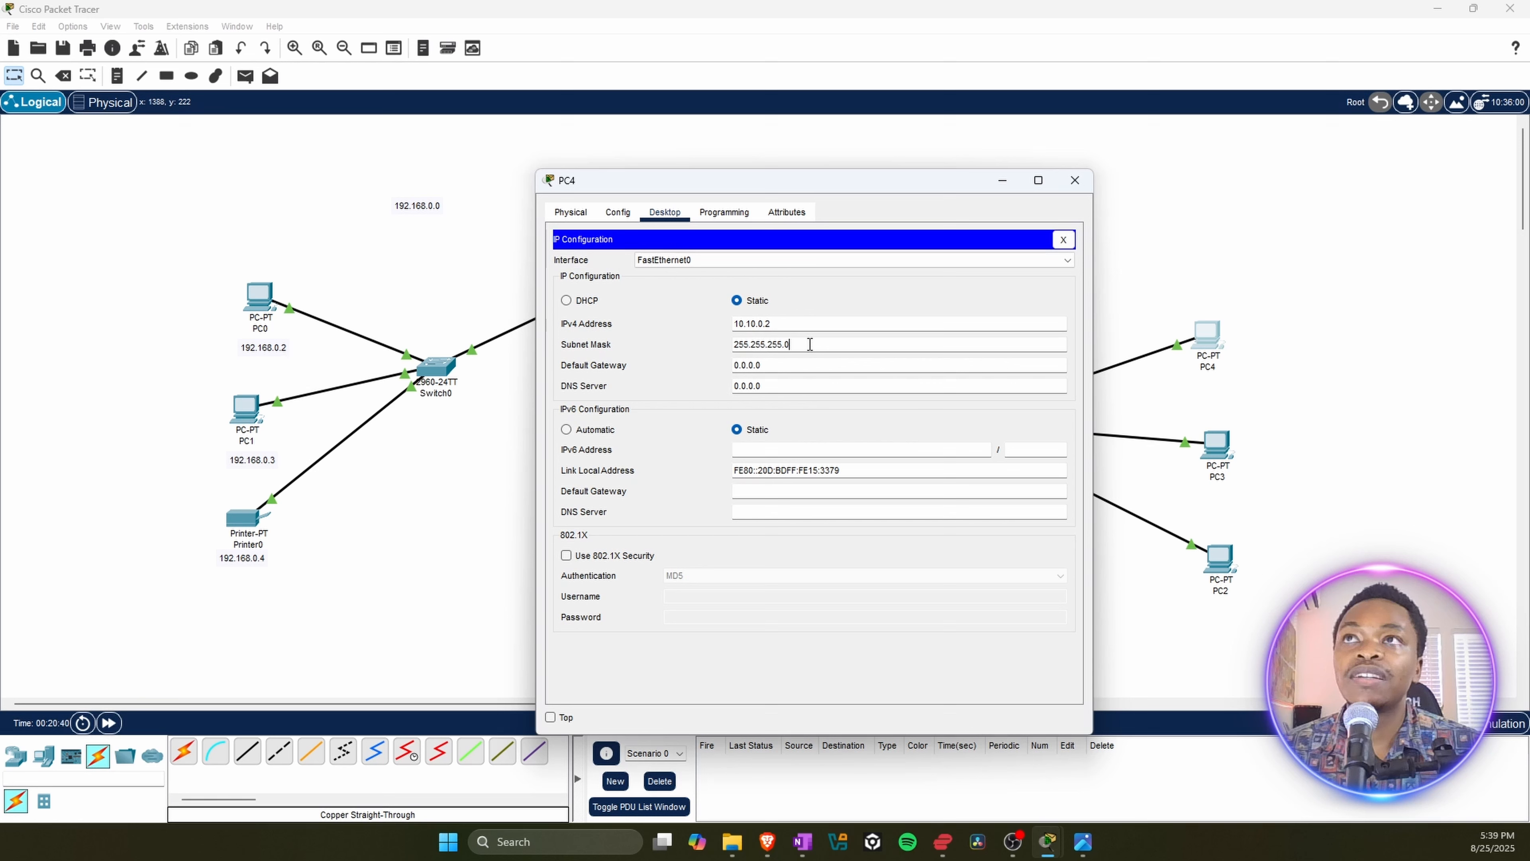
{"action": "left_click_drag", "start_coordinate": [805, 344], "coordinate": [704, 348]}
{"action": "key", "text": "ctrl+c"}
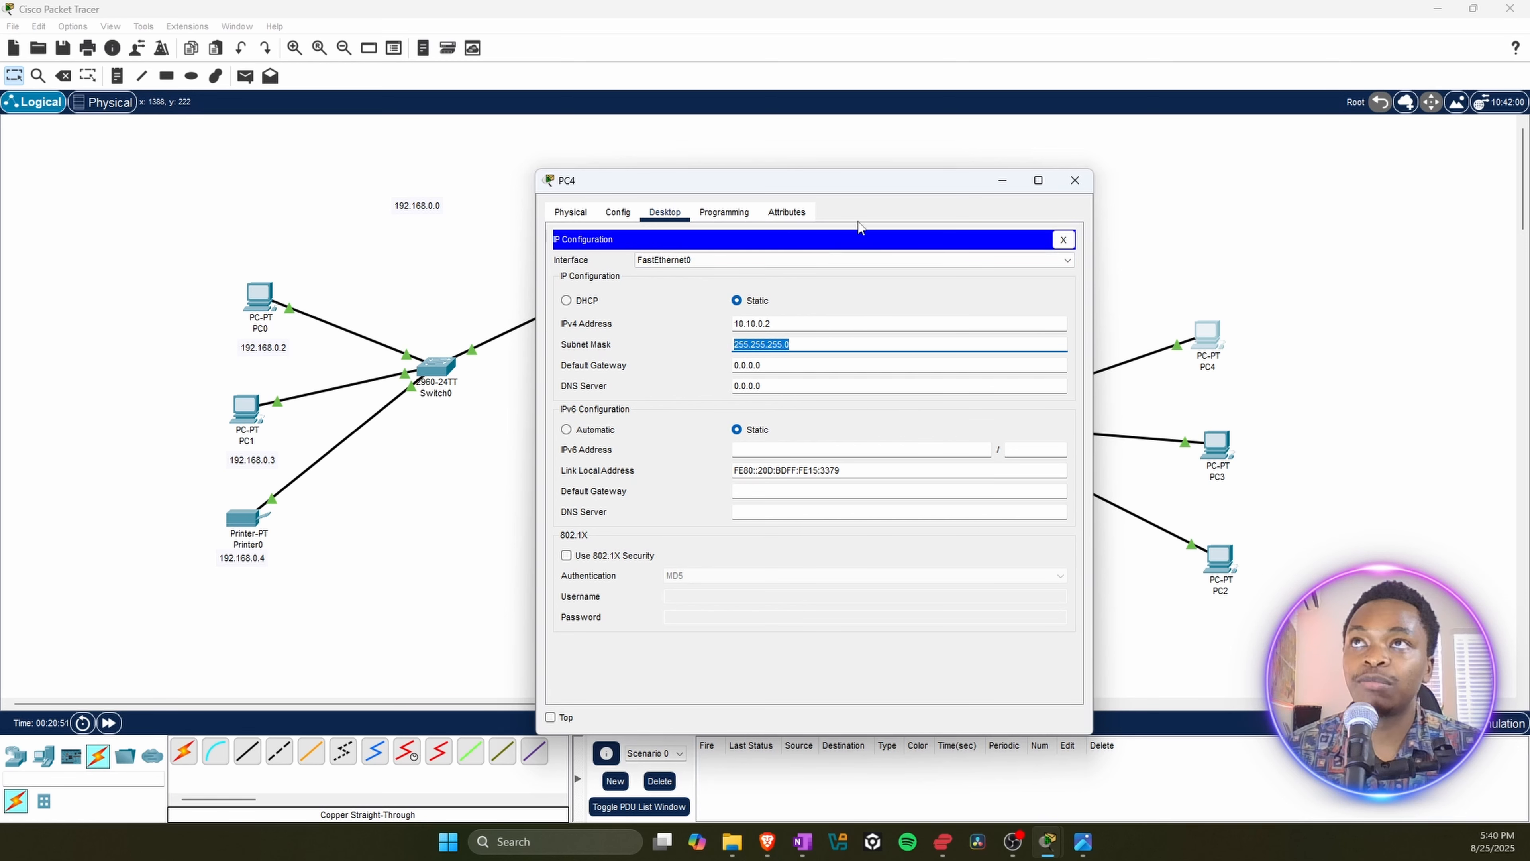
{"action": "left_click", "coordinate": [1073, 180]}
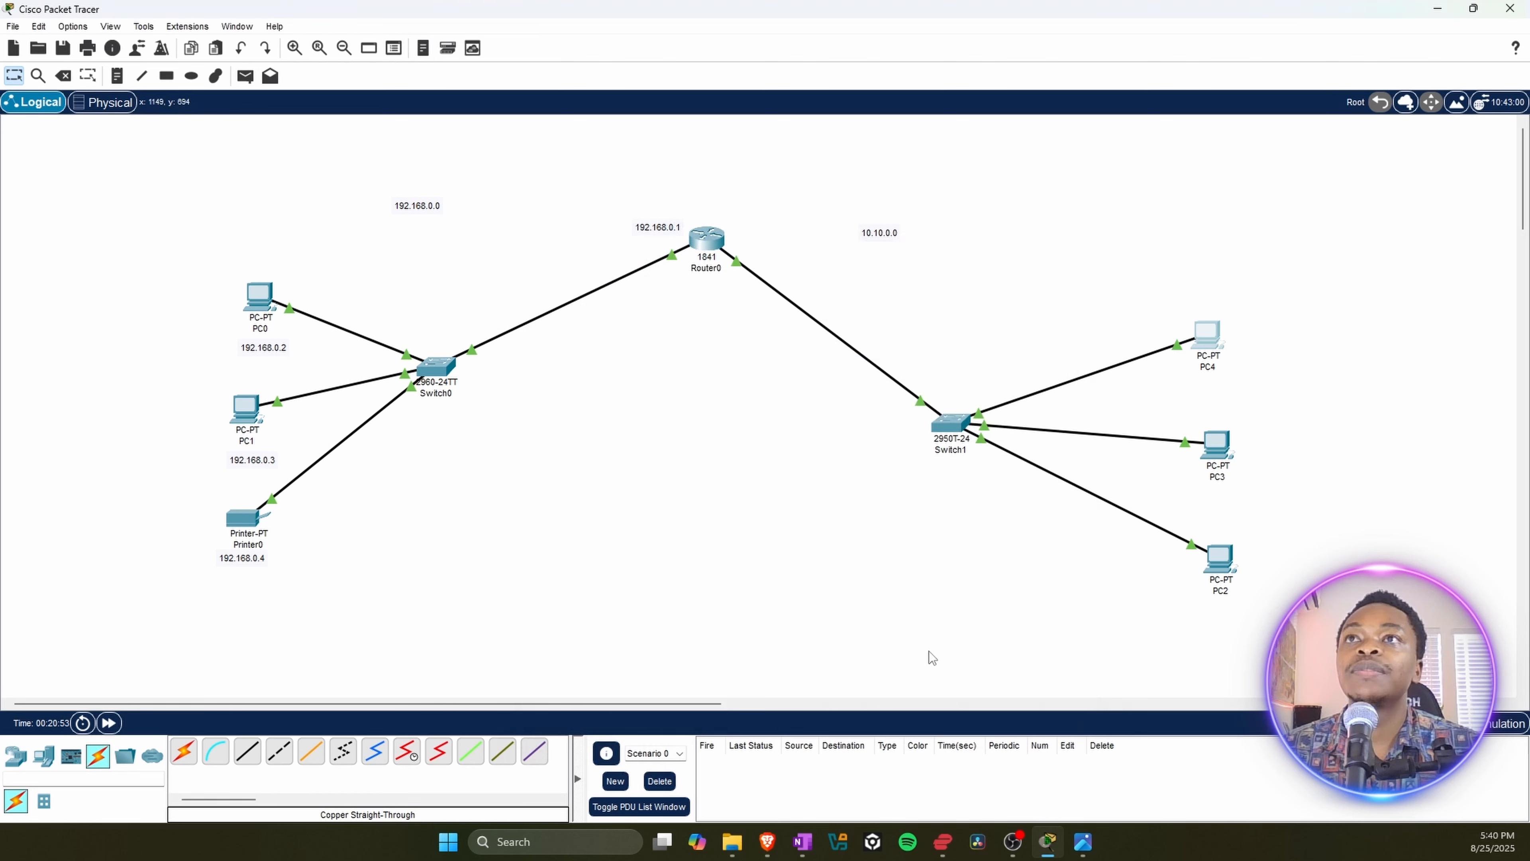
Step: Give PC3 the static IPv4 address 10.10.0.3
{"action": "left_click", "coordinate": [1223, 449]}
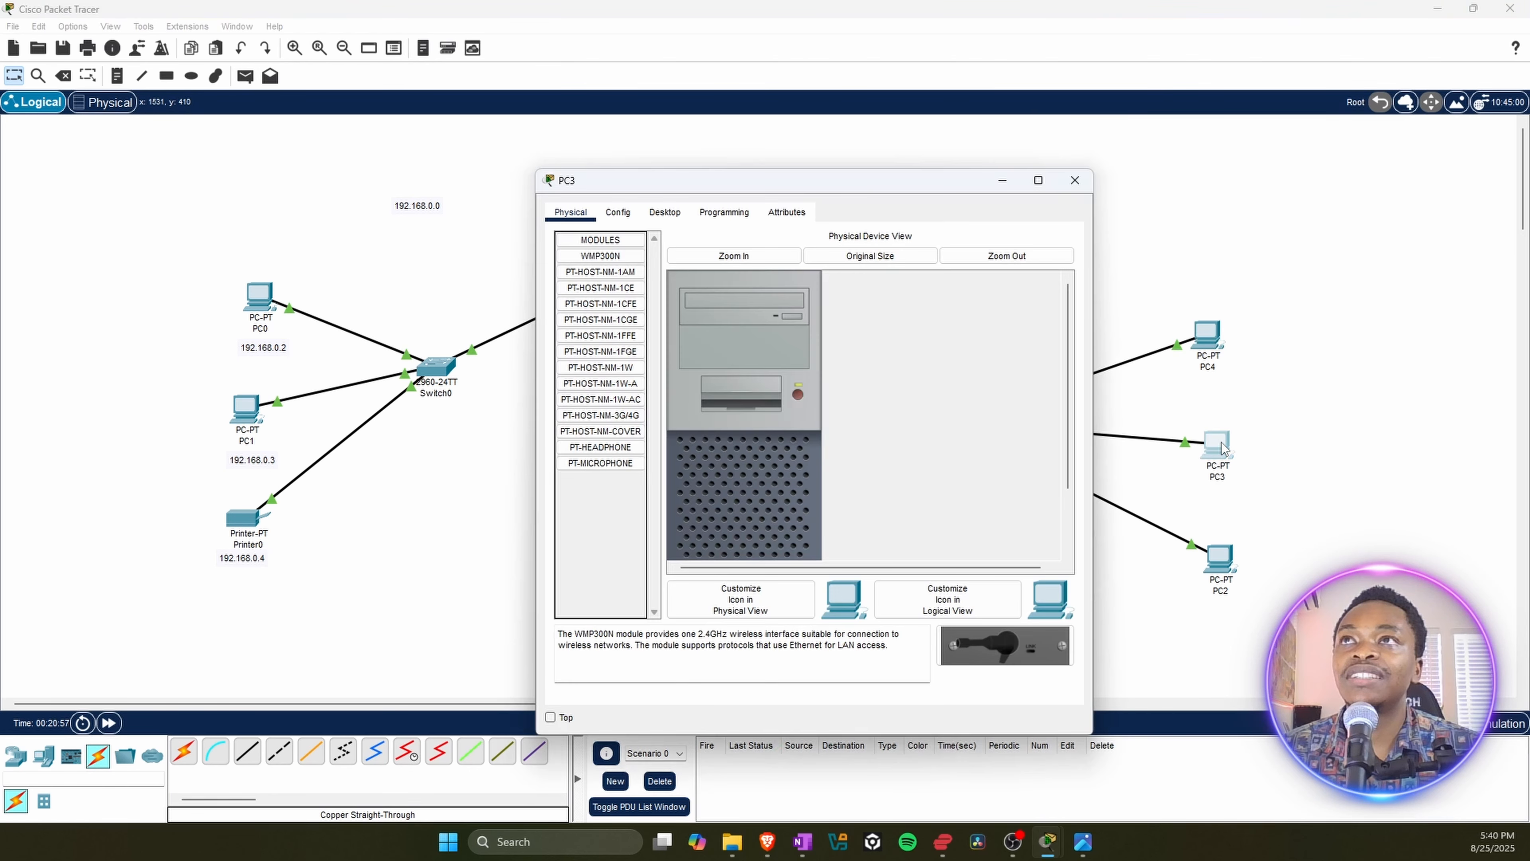
{"action": "left_click", "coordinate": [660, 222]}
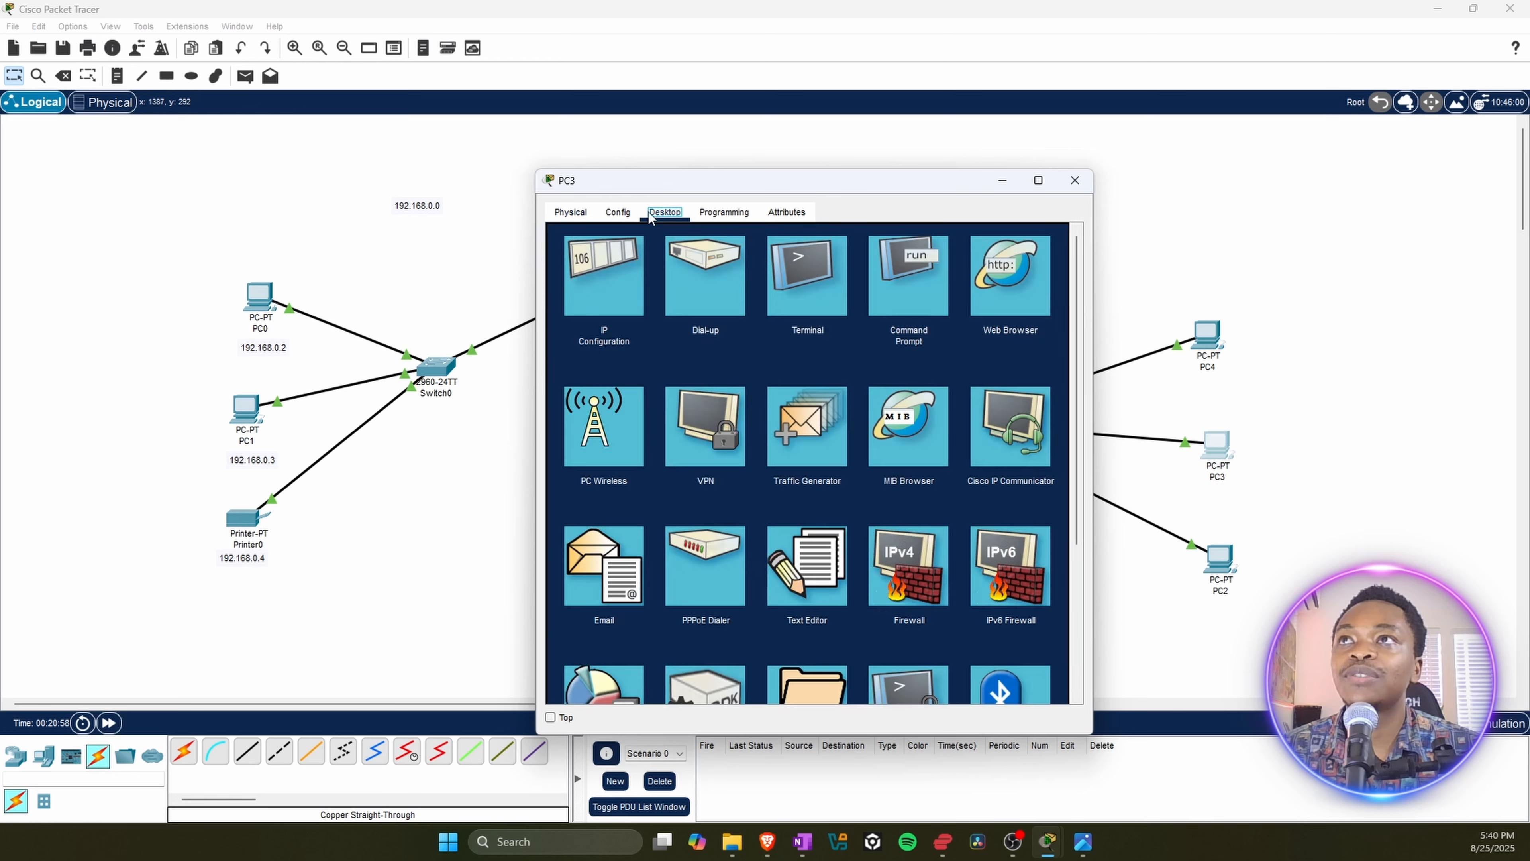
{"action": "left_click", "coordinate": [596, 278]}
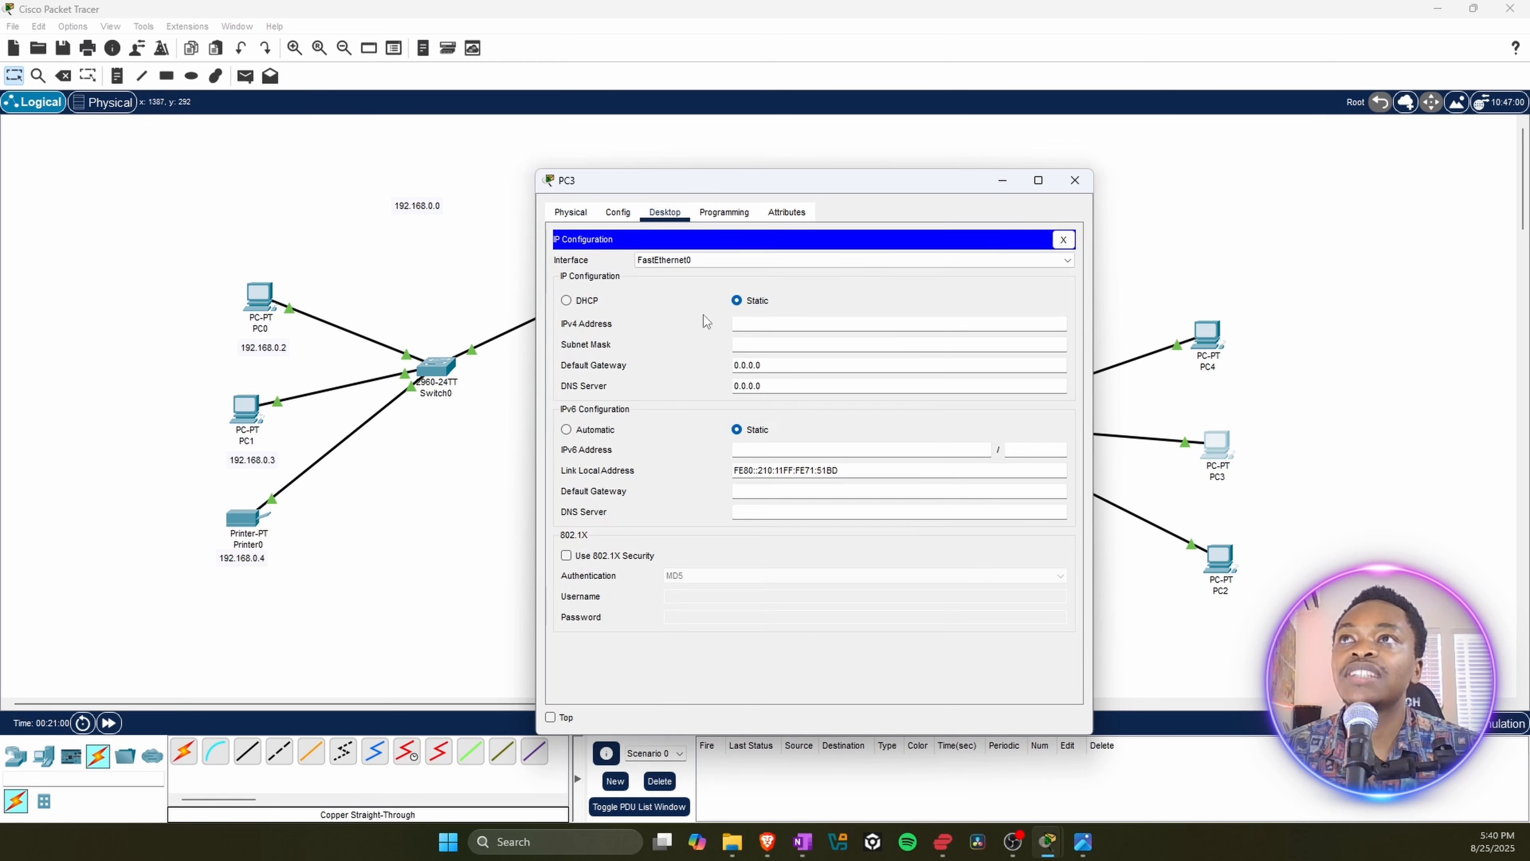
{"action": "left_click", "coordinate": [762, 325]}
{"action": "type", "text": "10.10.0"}
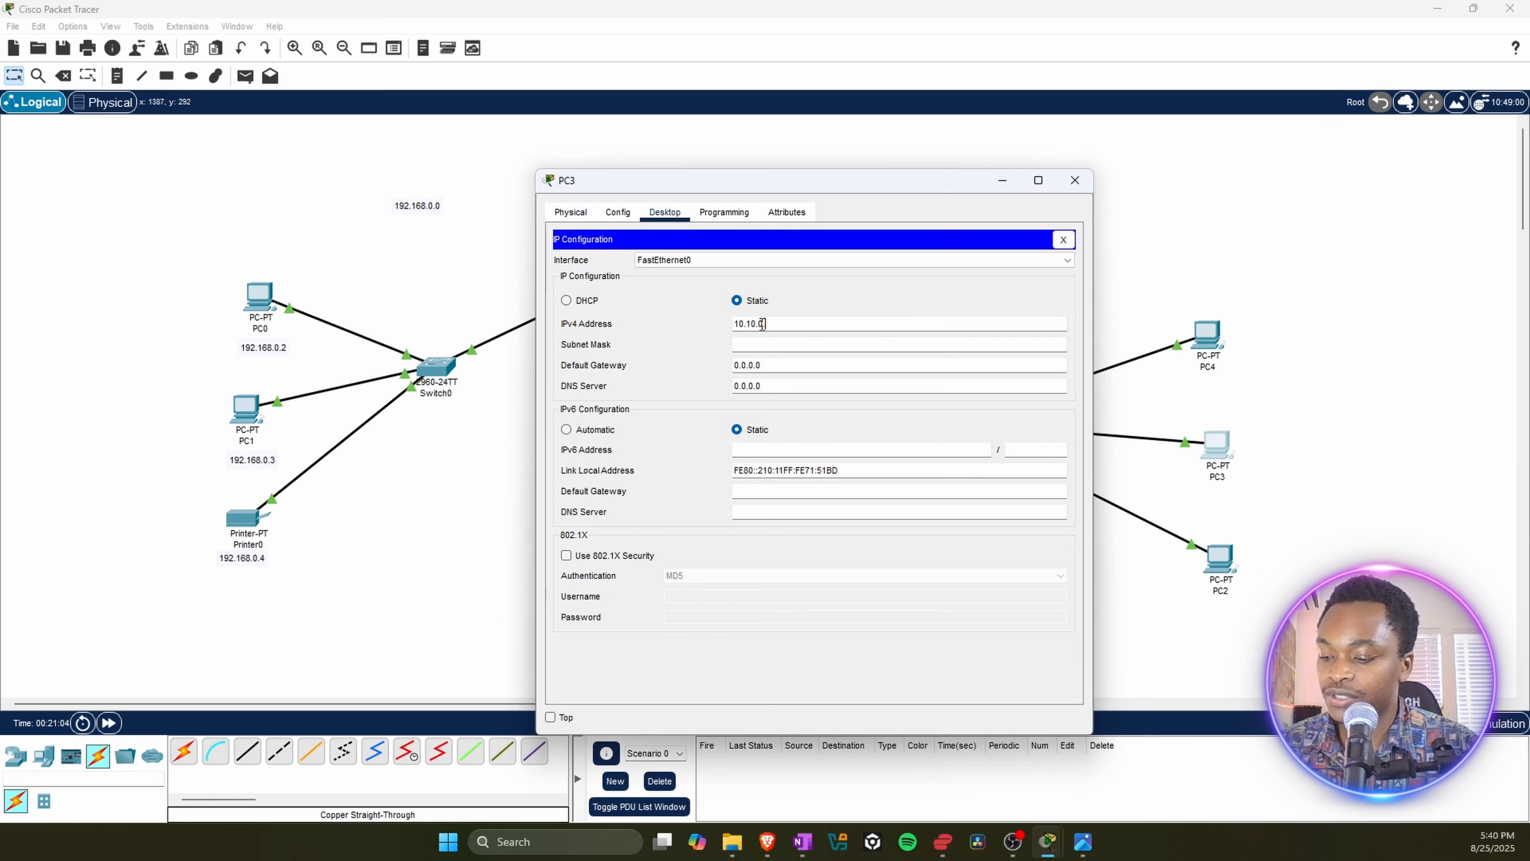
{"action": "type", "text": ".3"}
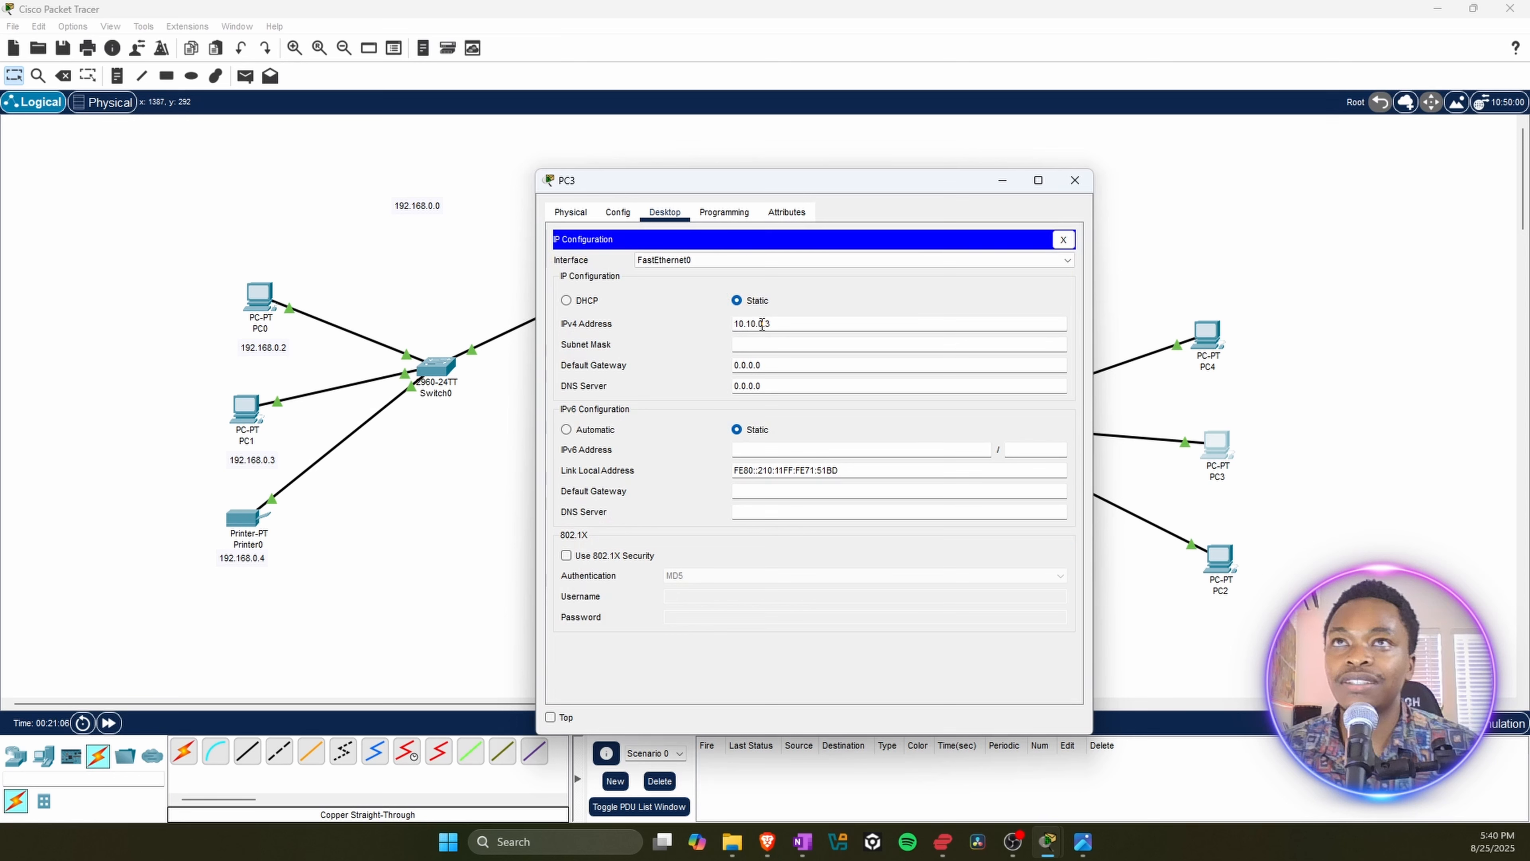
Step: Replace PC3's default subnet mask with 255.255.255.0 and close PC3's window
{"action": "left_click", "coordinate": [767, 345]}
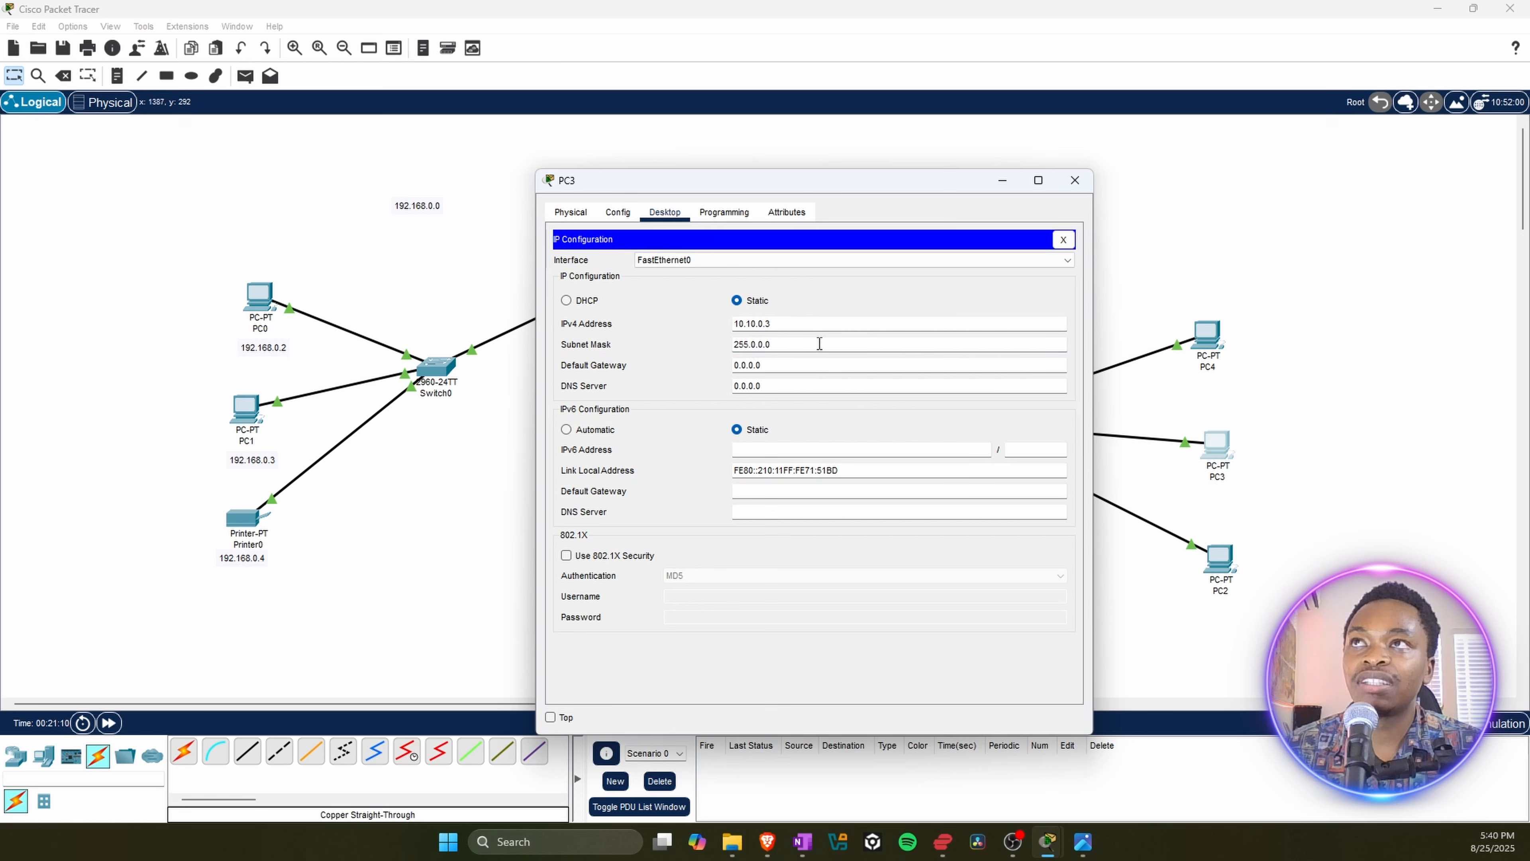
{"action": "left_click_drag", "start_coordinate": [818, 344], "coordinate": [664, 347]}
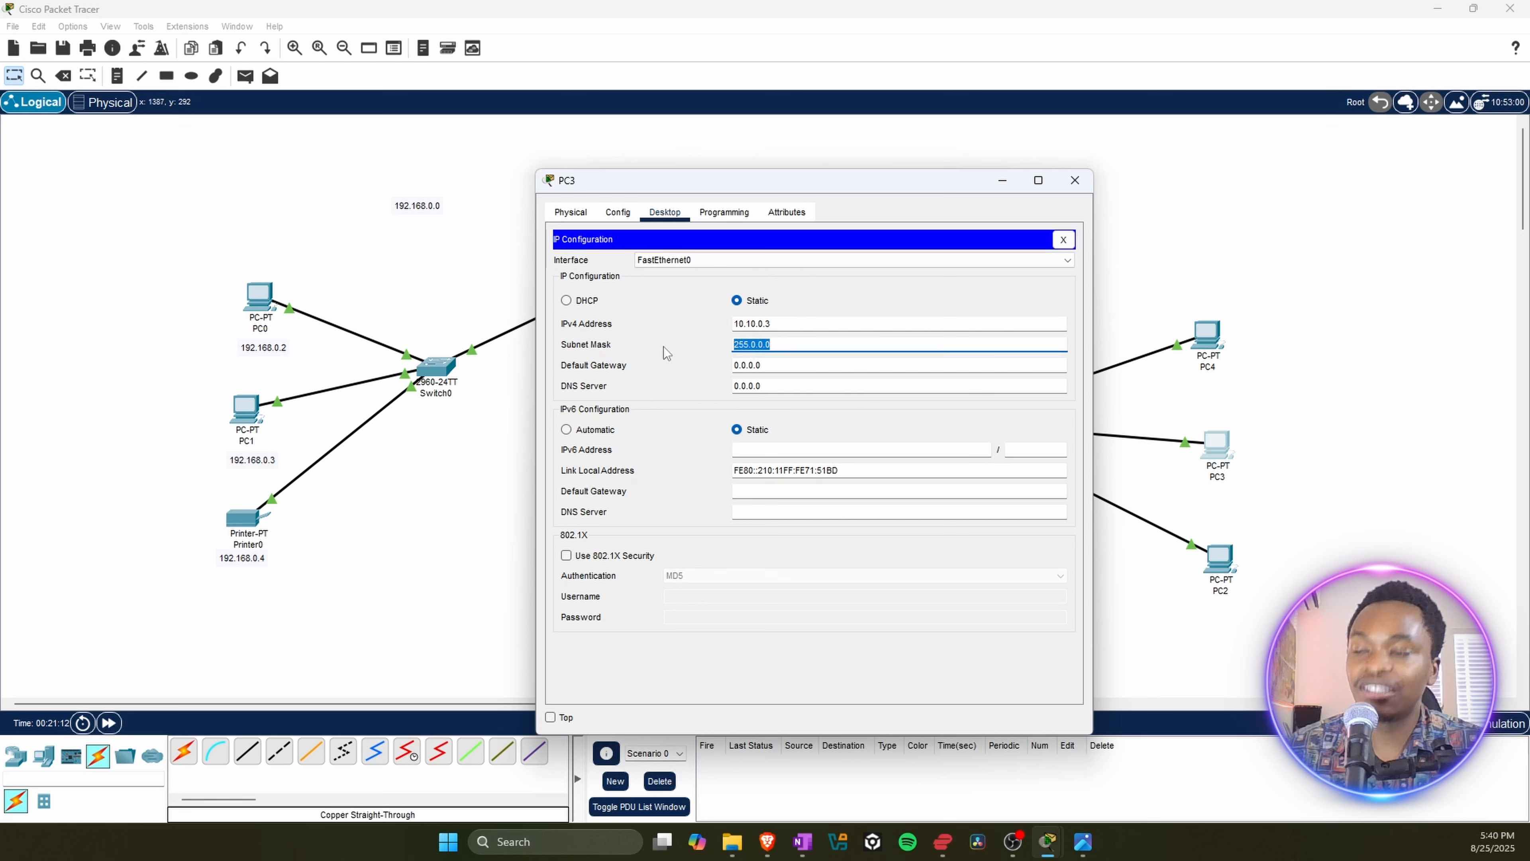
{"action": "type", "text": "255.255.255.0"}
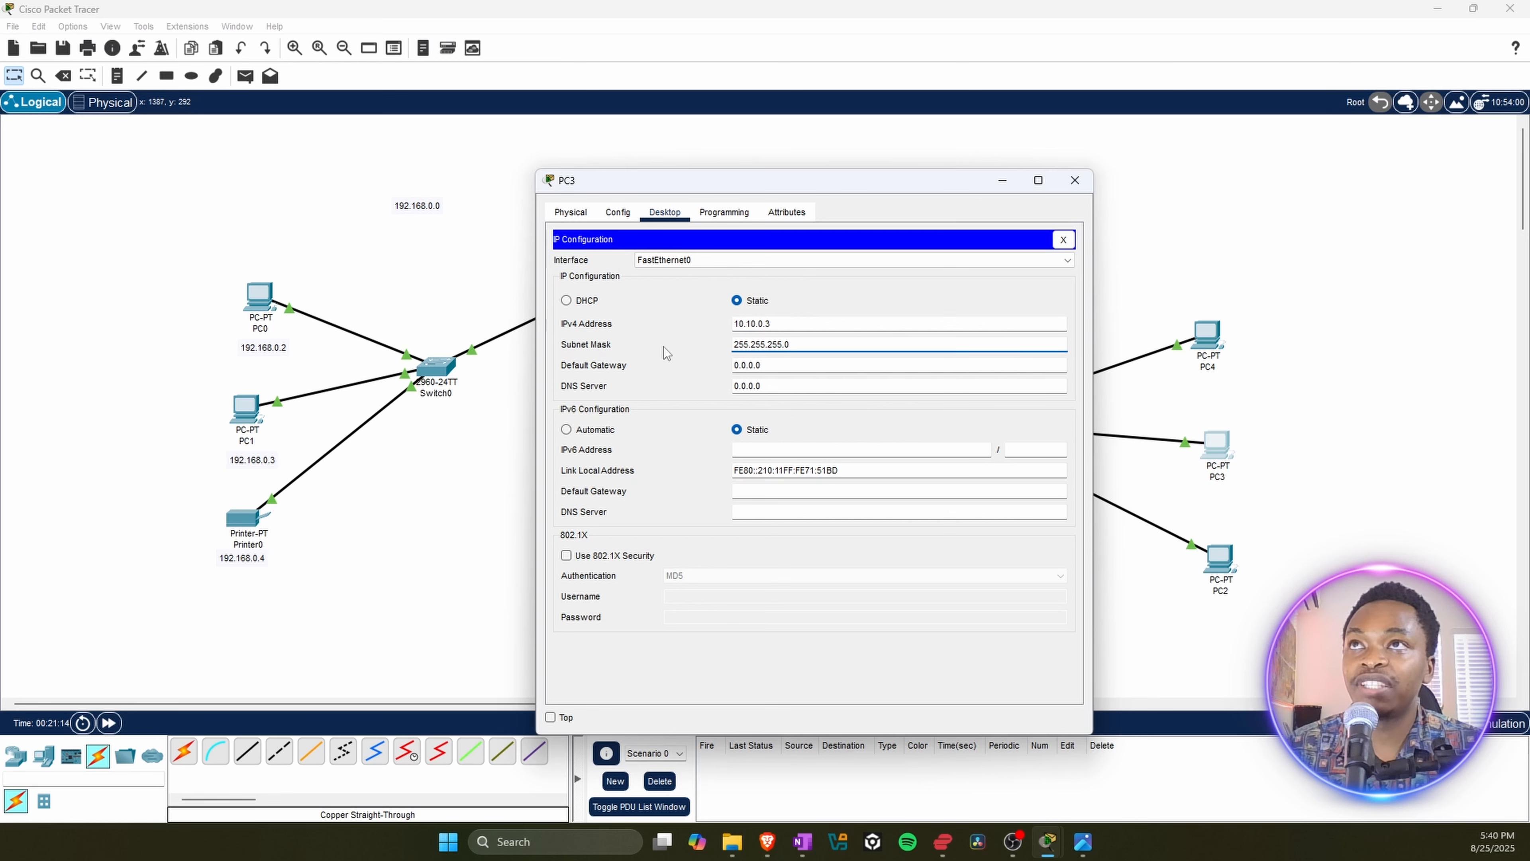
{"action": "left_click", "coordinate": [1075, 181]}
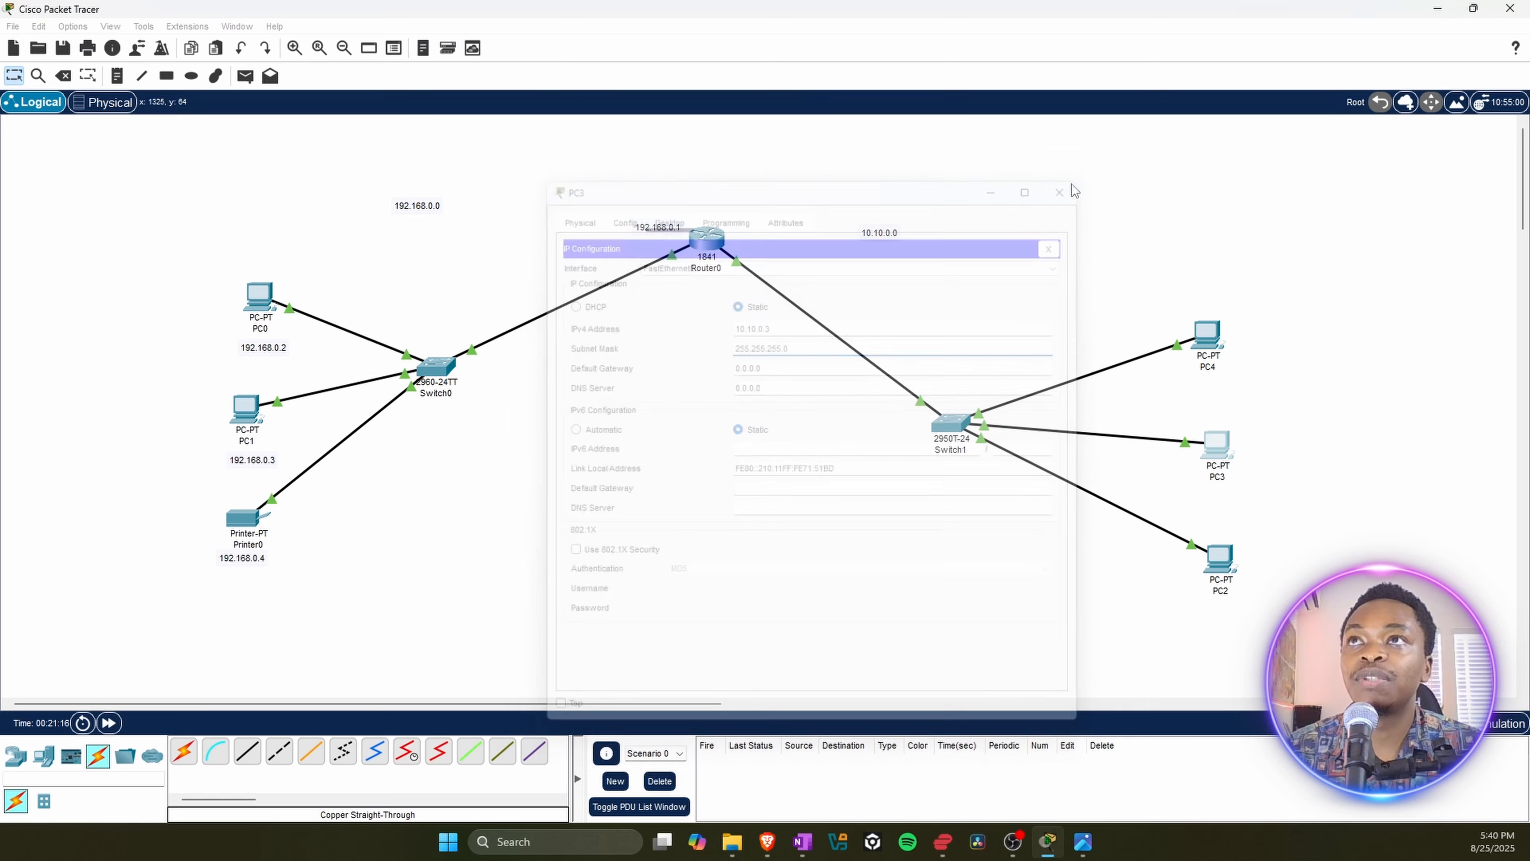
Step: Give PC2 the static IPv4 address 10.10.0.4
{"action": "left_click", "coordinate": [1213, 560]}
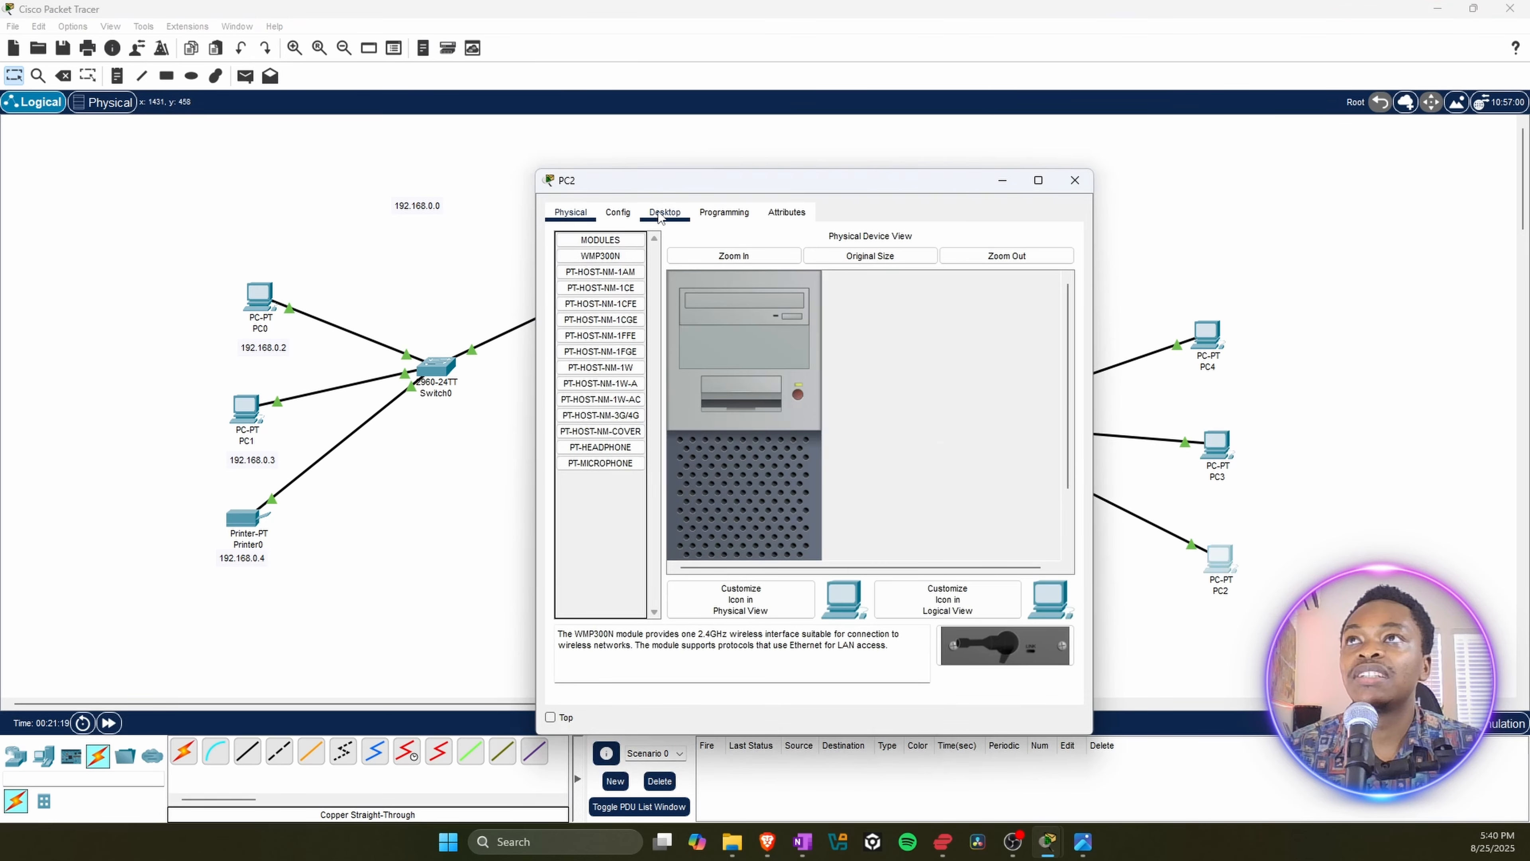
{"action": "left_click", "coordinate": [660, 217]}
{"action": "left_click", "coordinate": [600, 276]}
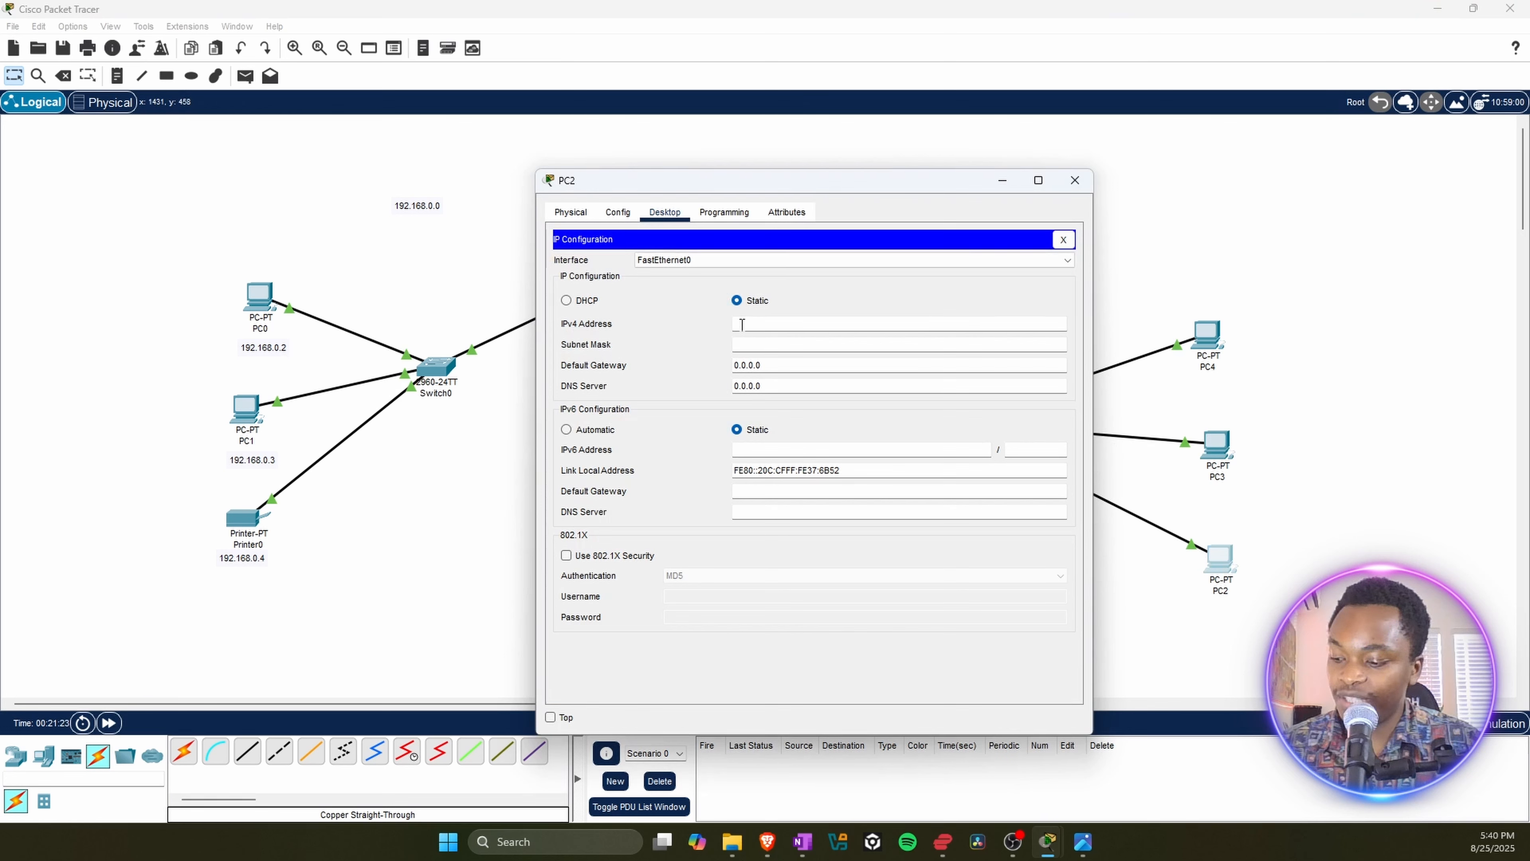
{"action": "type", "text": "10.10."}
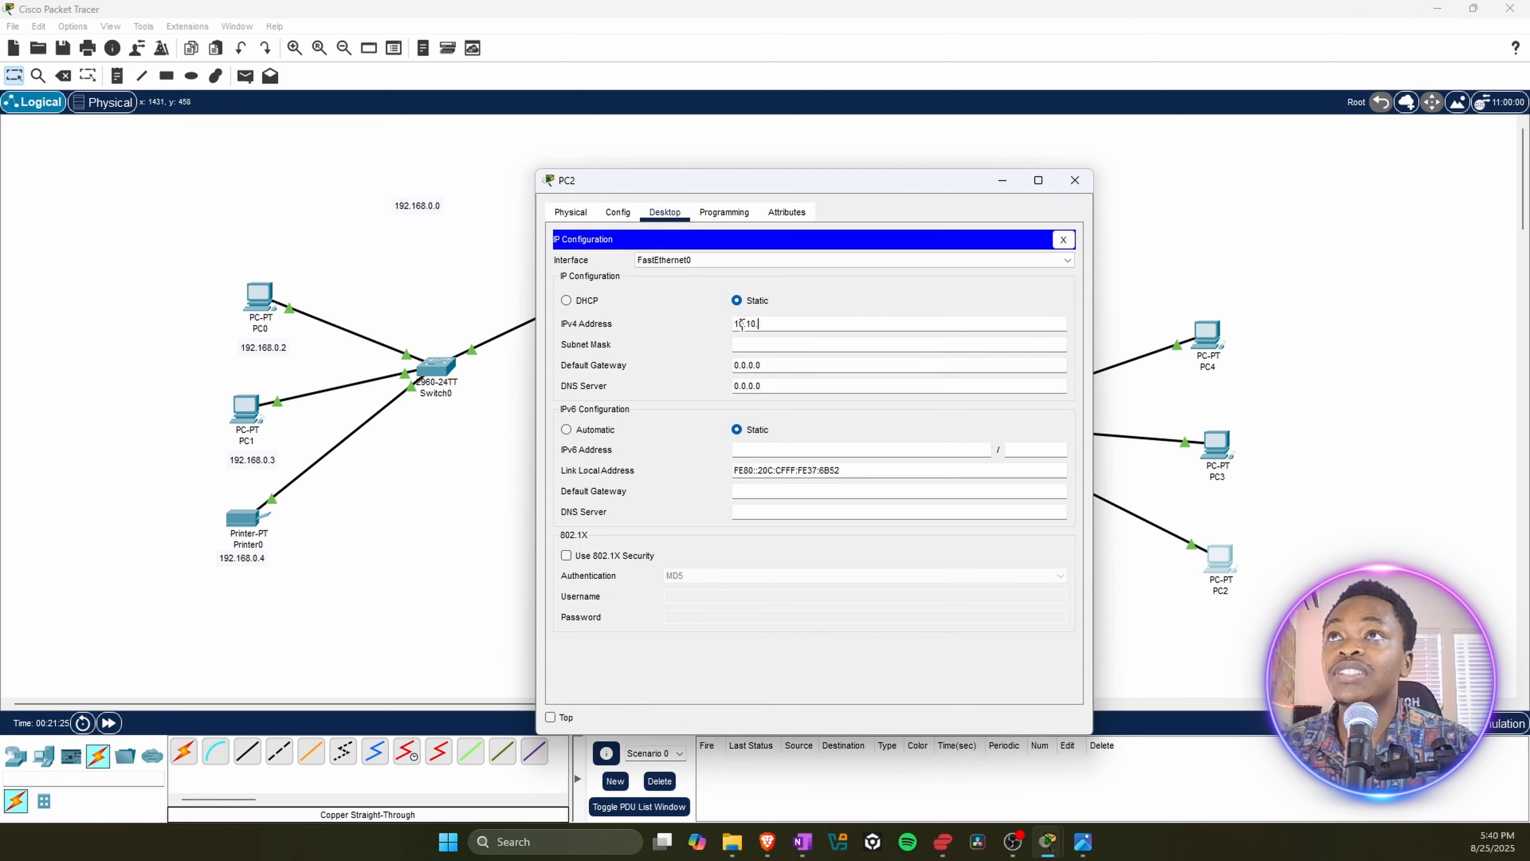
{"action": "type", "text": "0"}
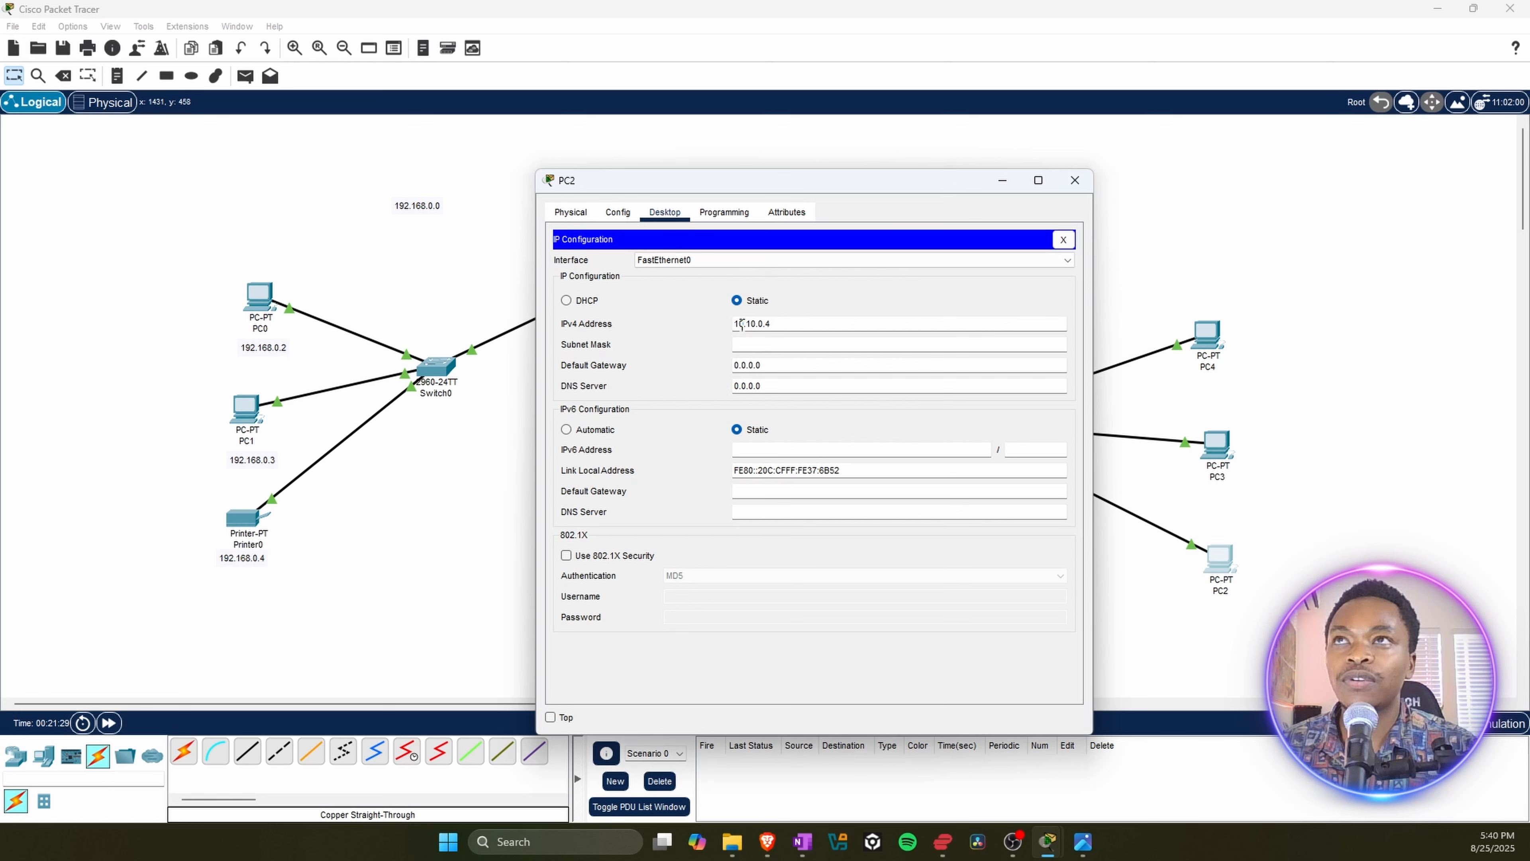
{"action": "type", "text": ".4"}
Step: Replace PC2's default subnet mask with the copied 255.255.255.0 and close PC2's window
{"action": "left_click", "coordinate": [761, 347]}
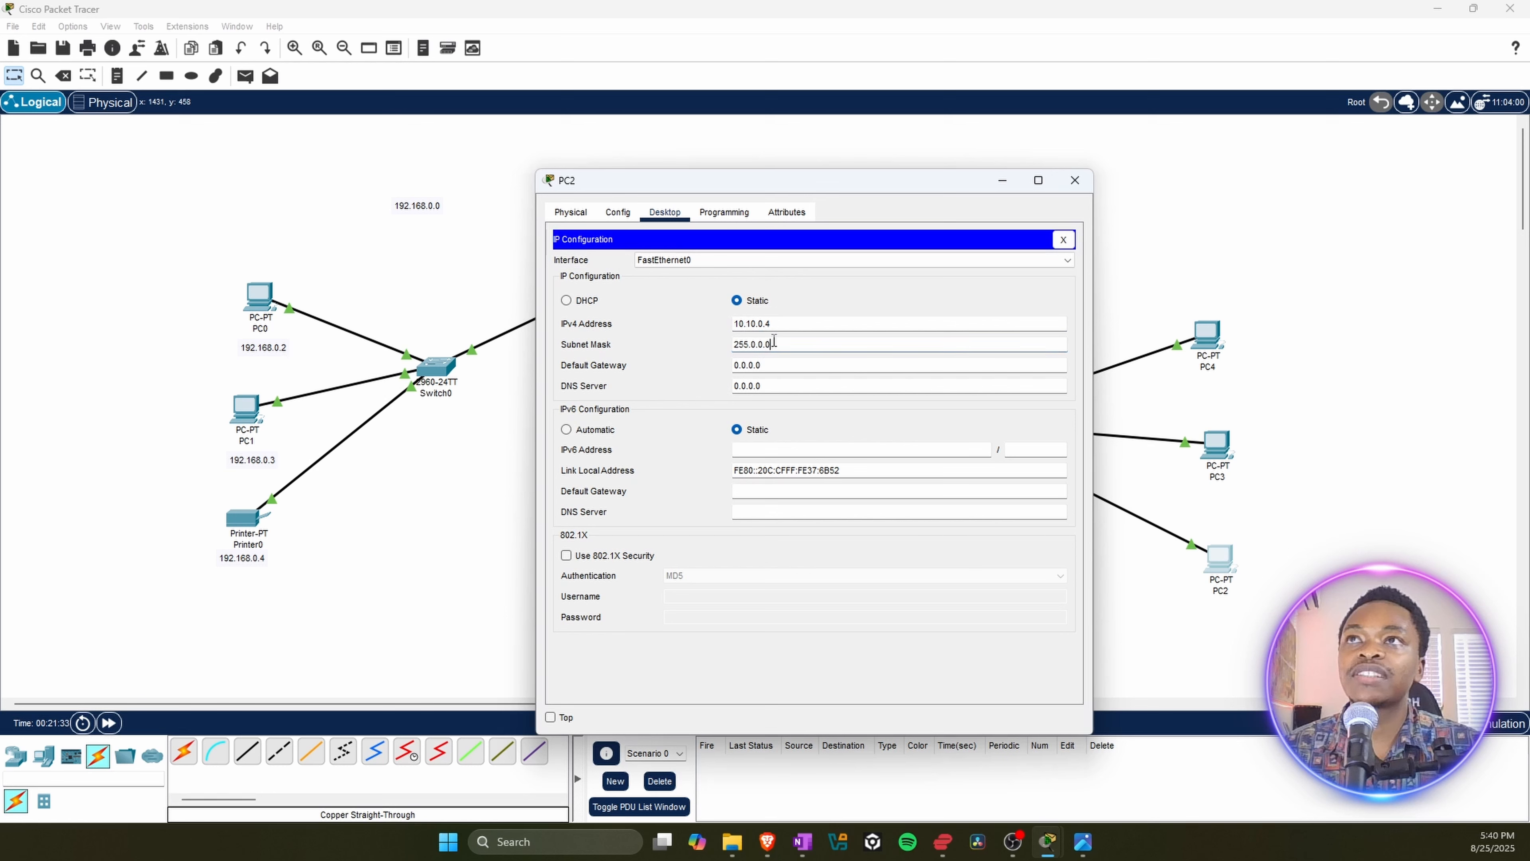
{"action": "left_click_drag", "start_coordinate": [774, 344], "coordinate": [695, 345]}
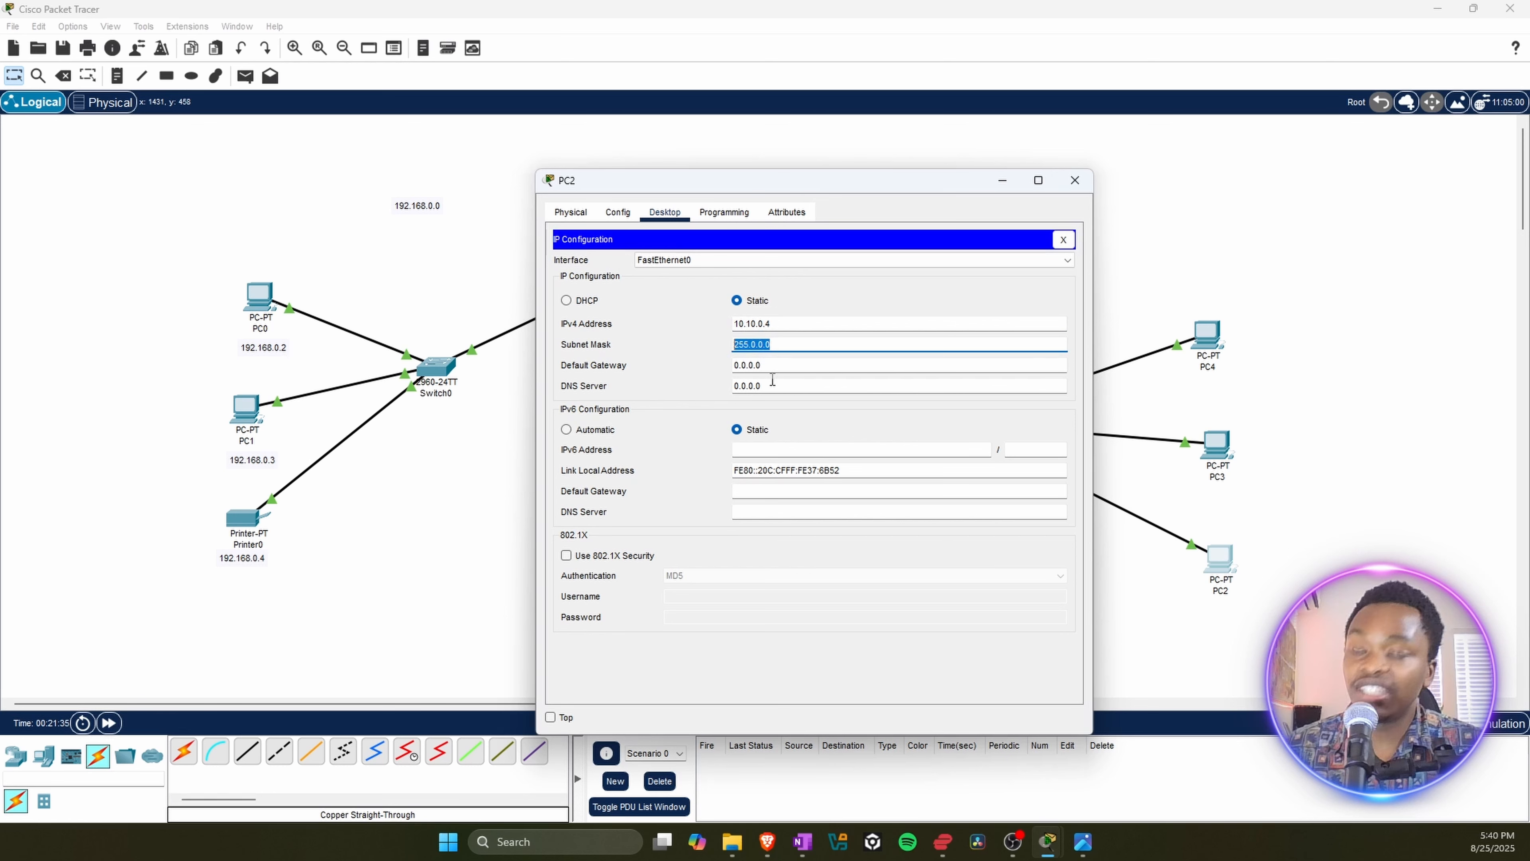
{"action": "key", "text": "ctrl+v"}
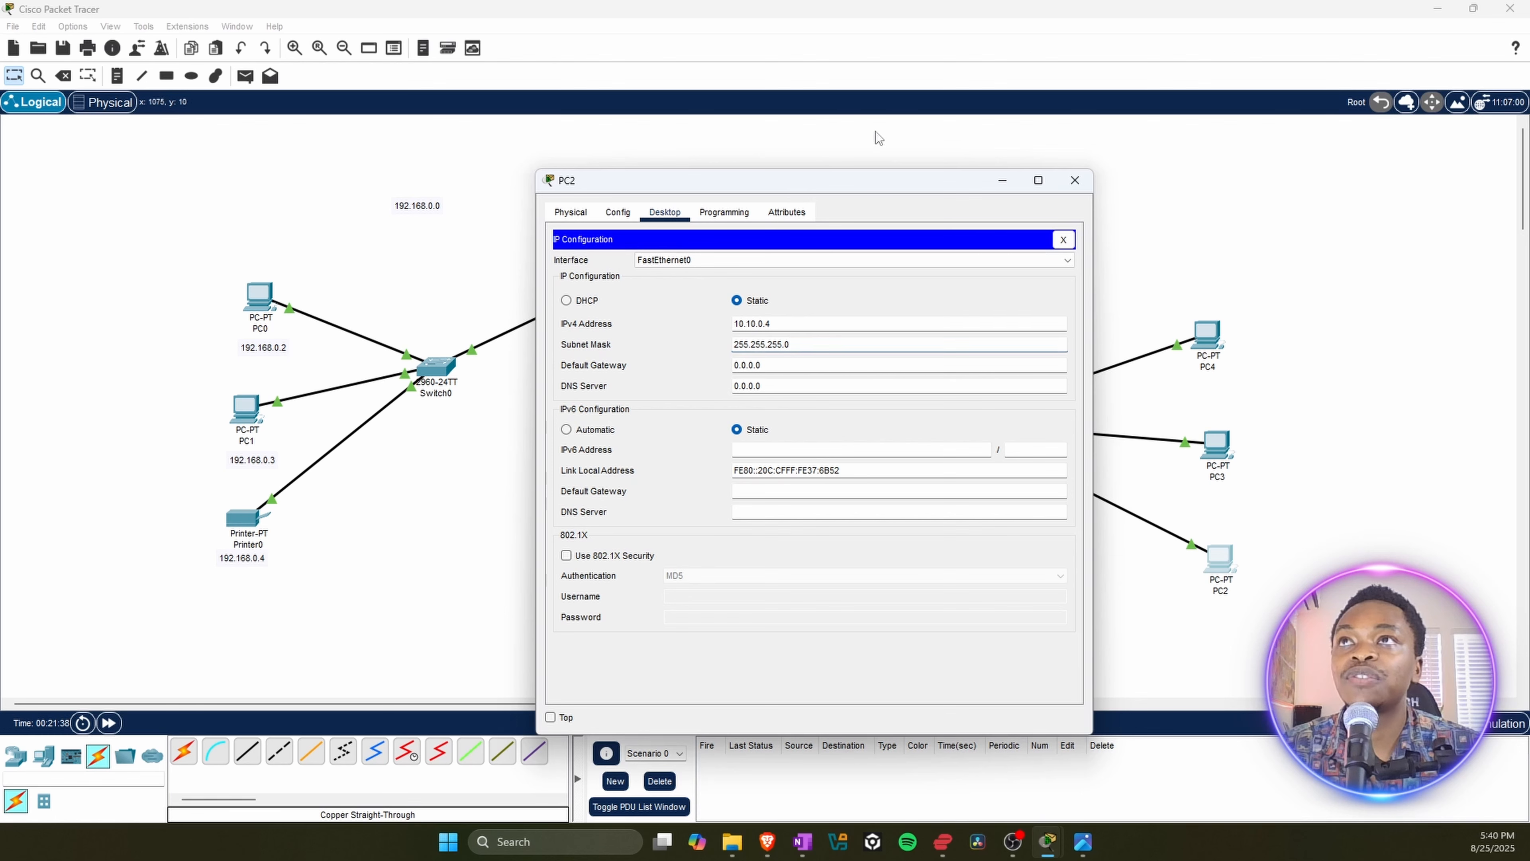
{"action": "left_click", "coordinate": [1074, 181]}
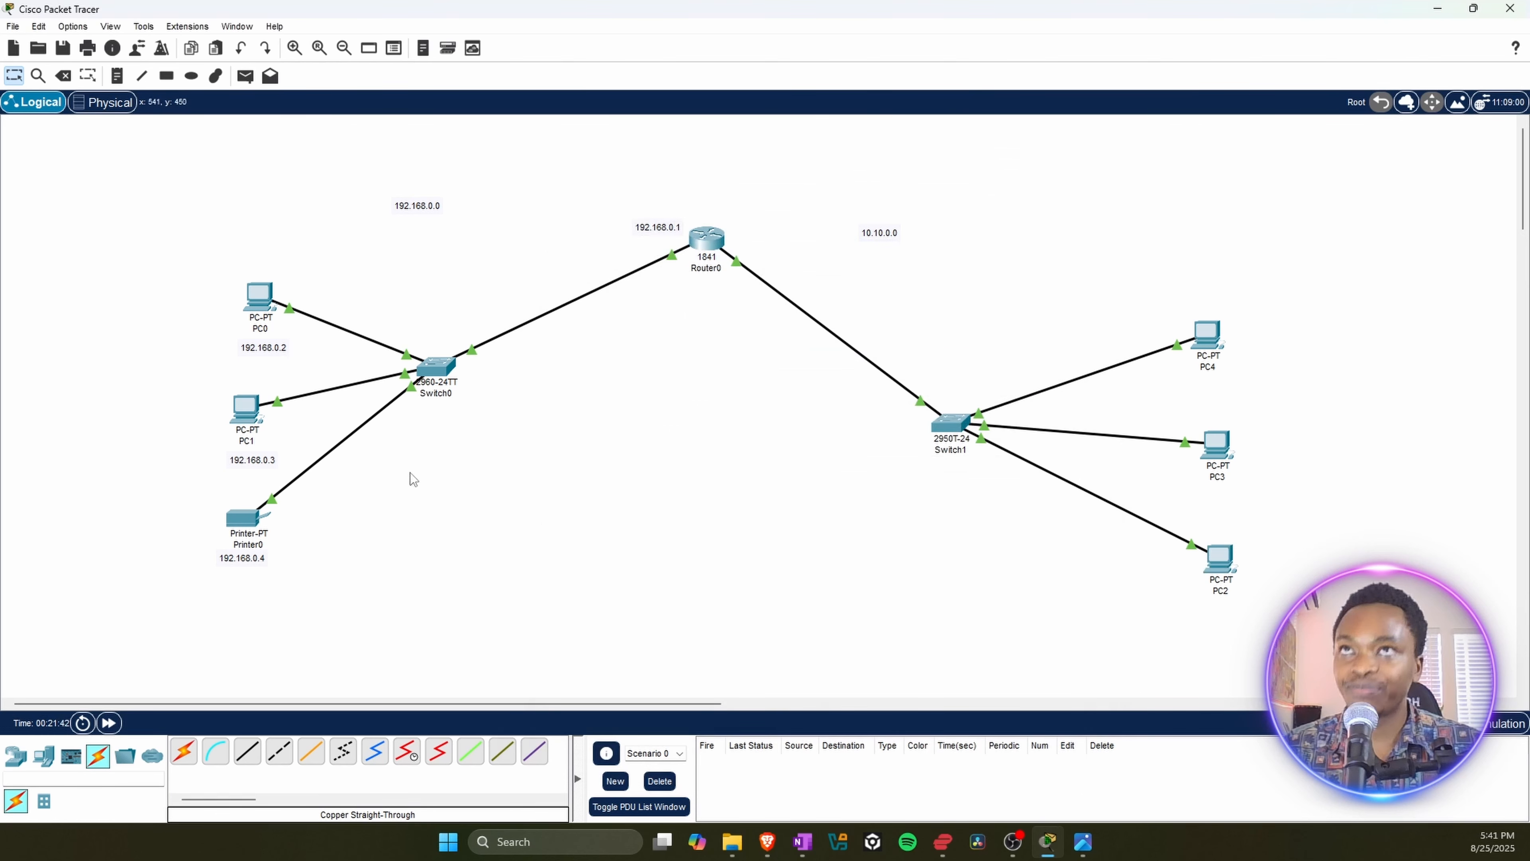
Step: Add a note reading 10.10.0.1 next to Router0, on the side of its link to Switch1
{"action": "left_click", "coordinate": [118, 76]}
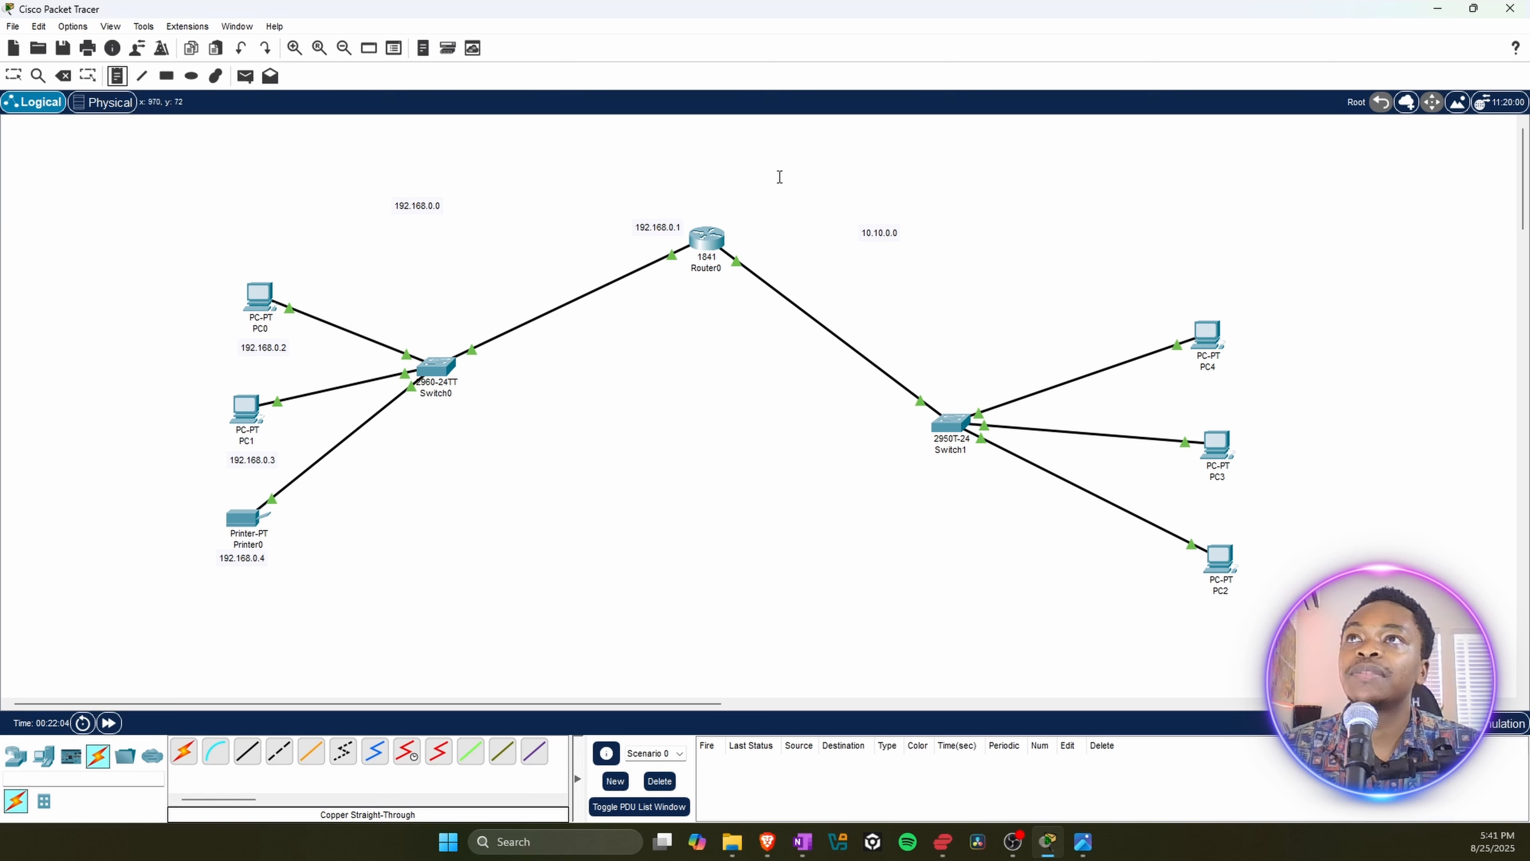
{"action": "left_click", "coordinate": [740, 235]}
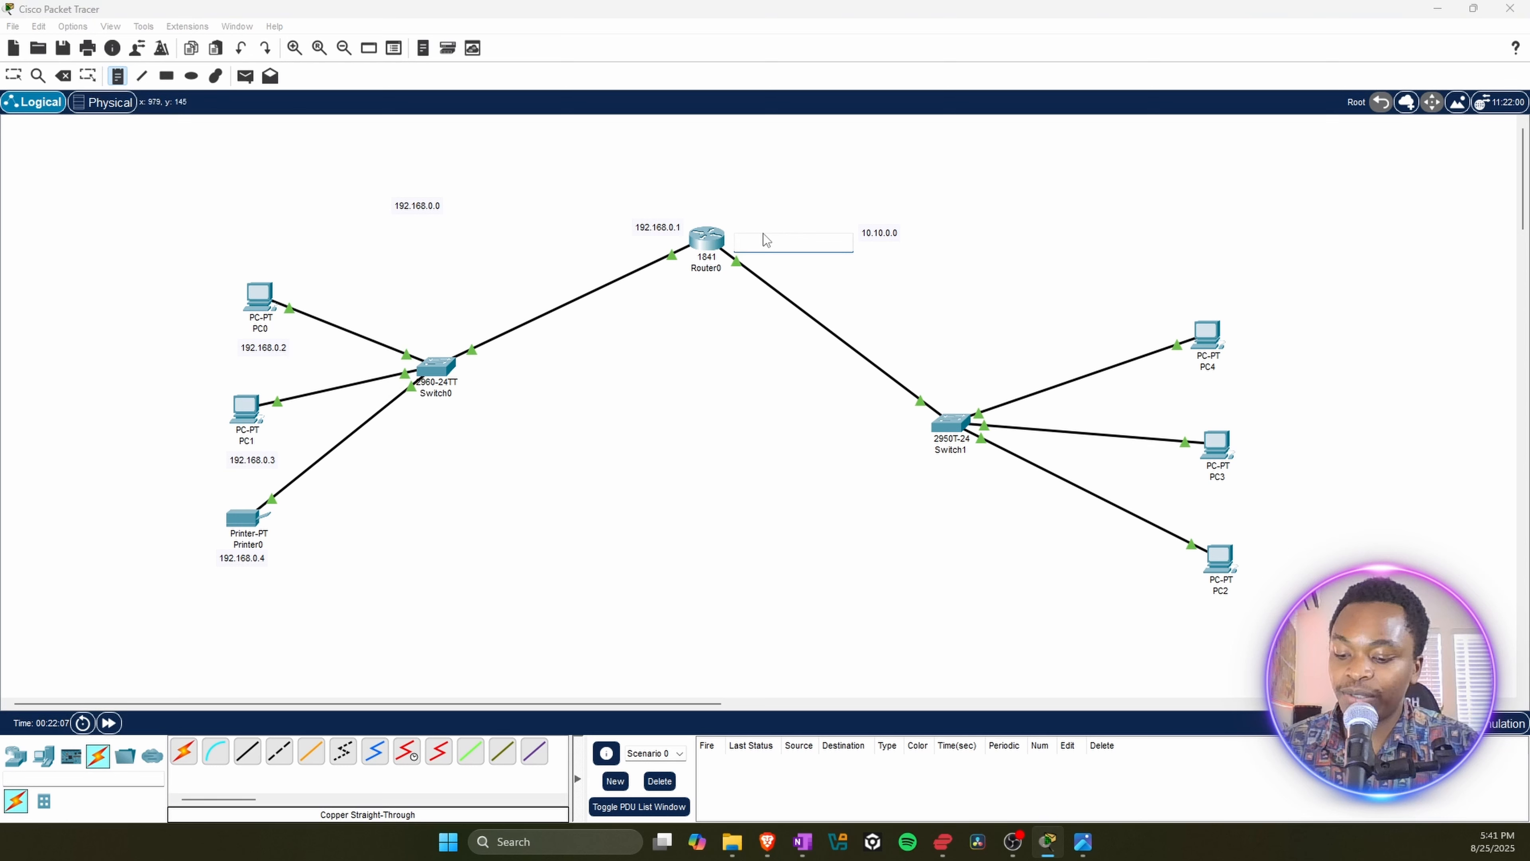
{"action": "type", "text": "10.10."}
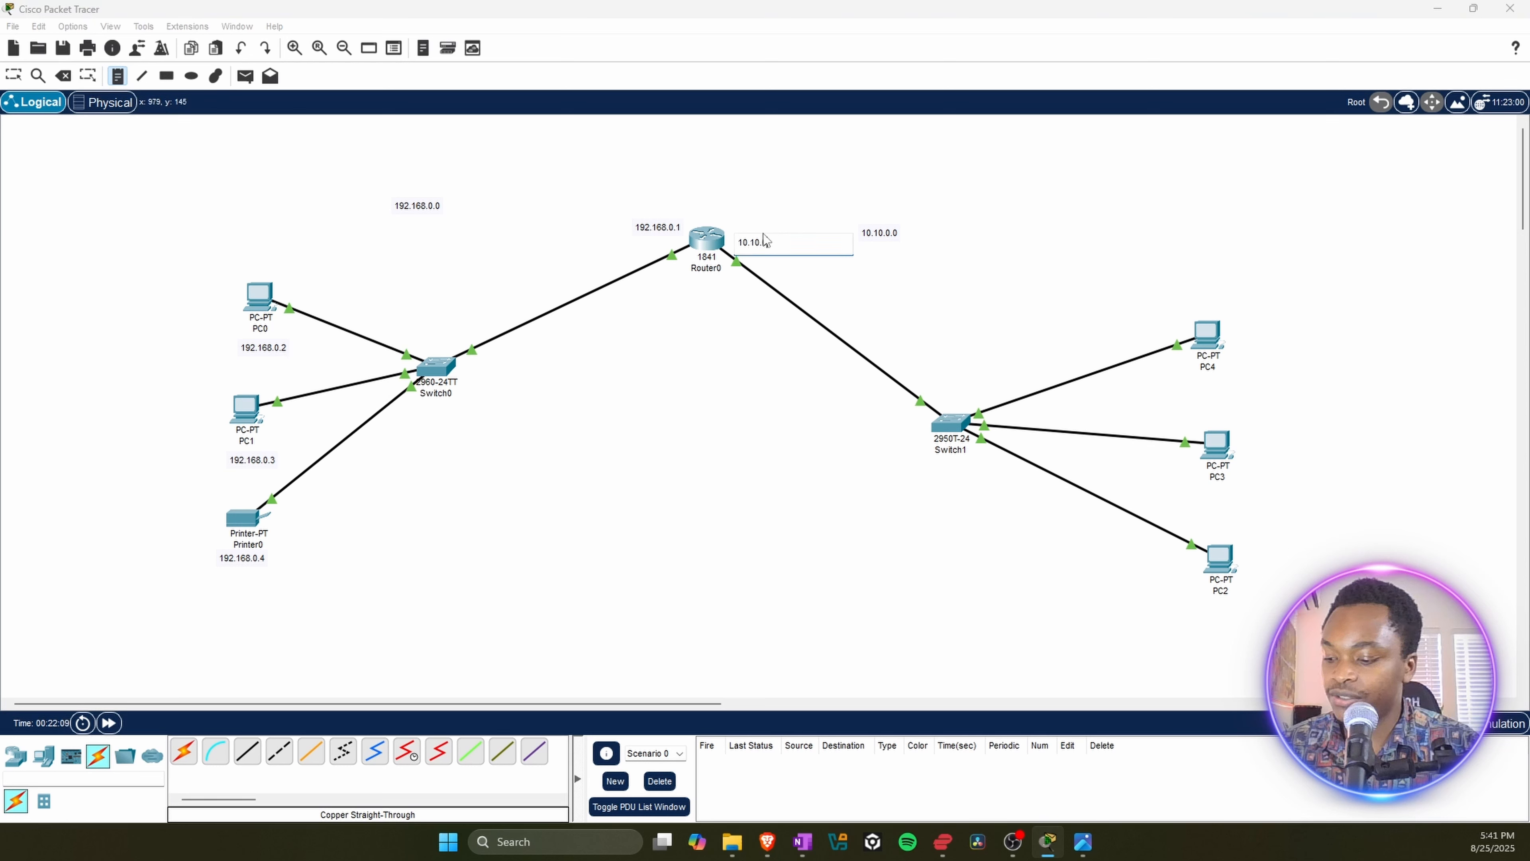
{"action": "type", "text": "0.1"}
{"action": "left_click", "coordinate": [987, 256]}
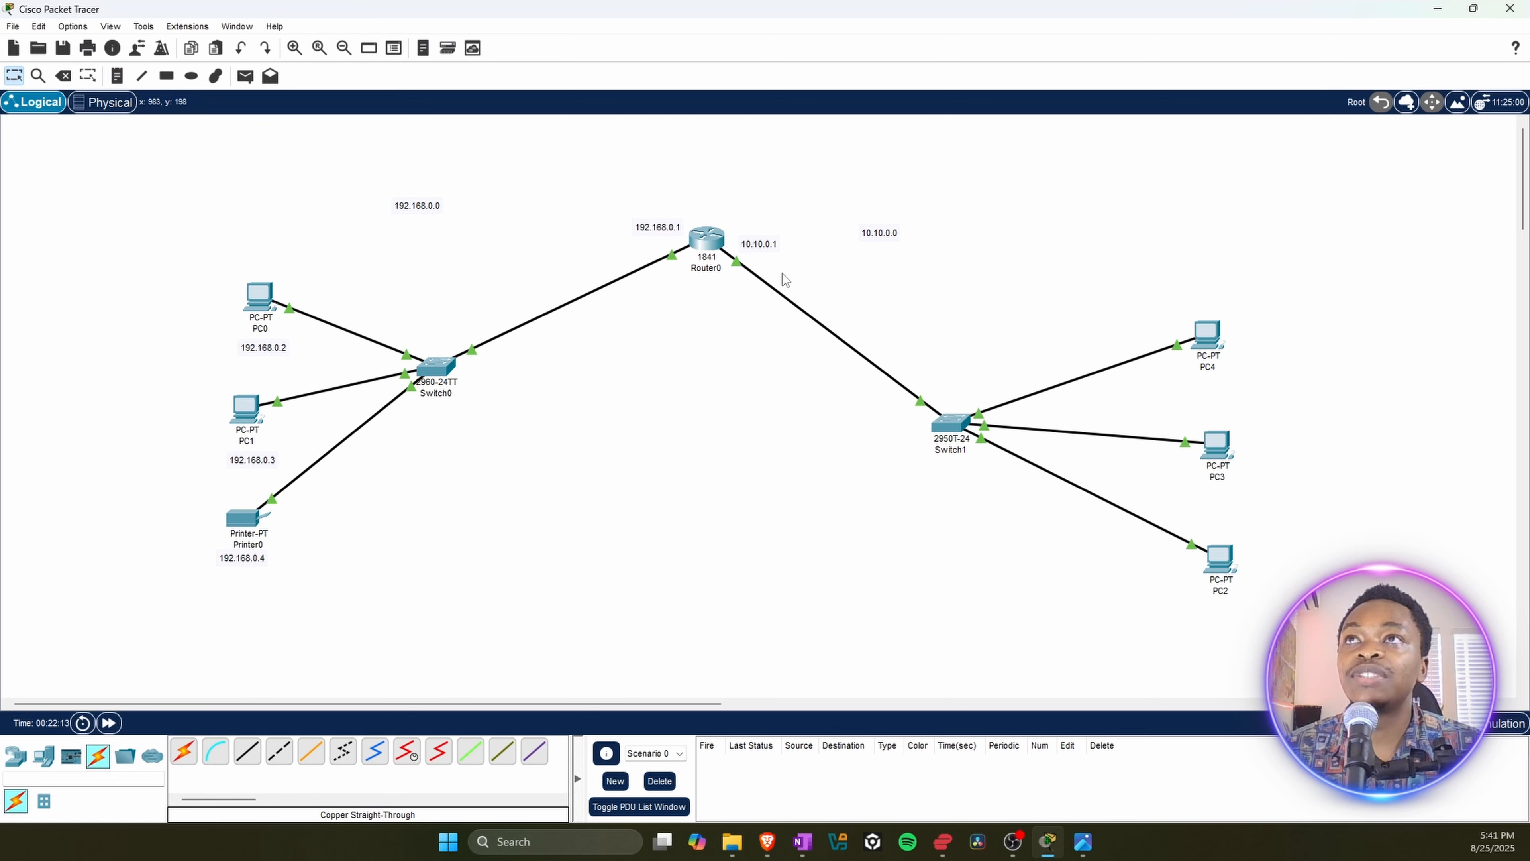
Step: Place a note reading 10.10.0.2 directly below PC4
{"action": "left_click", "coordinate": [117, 76]}
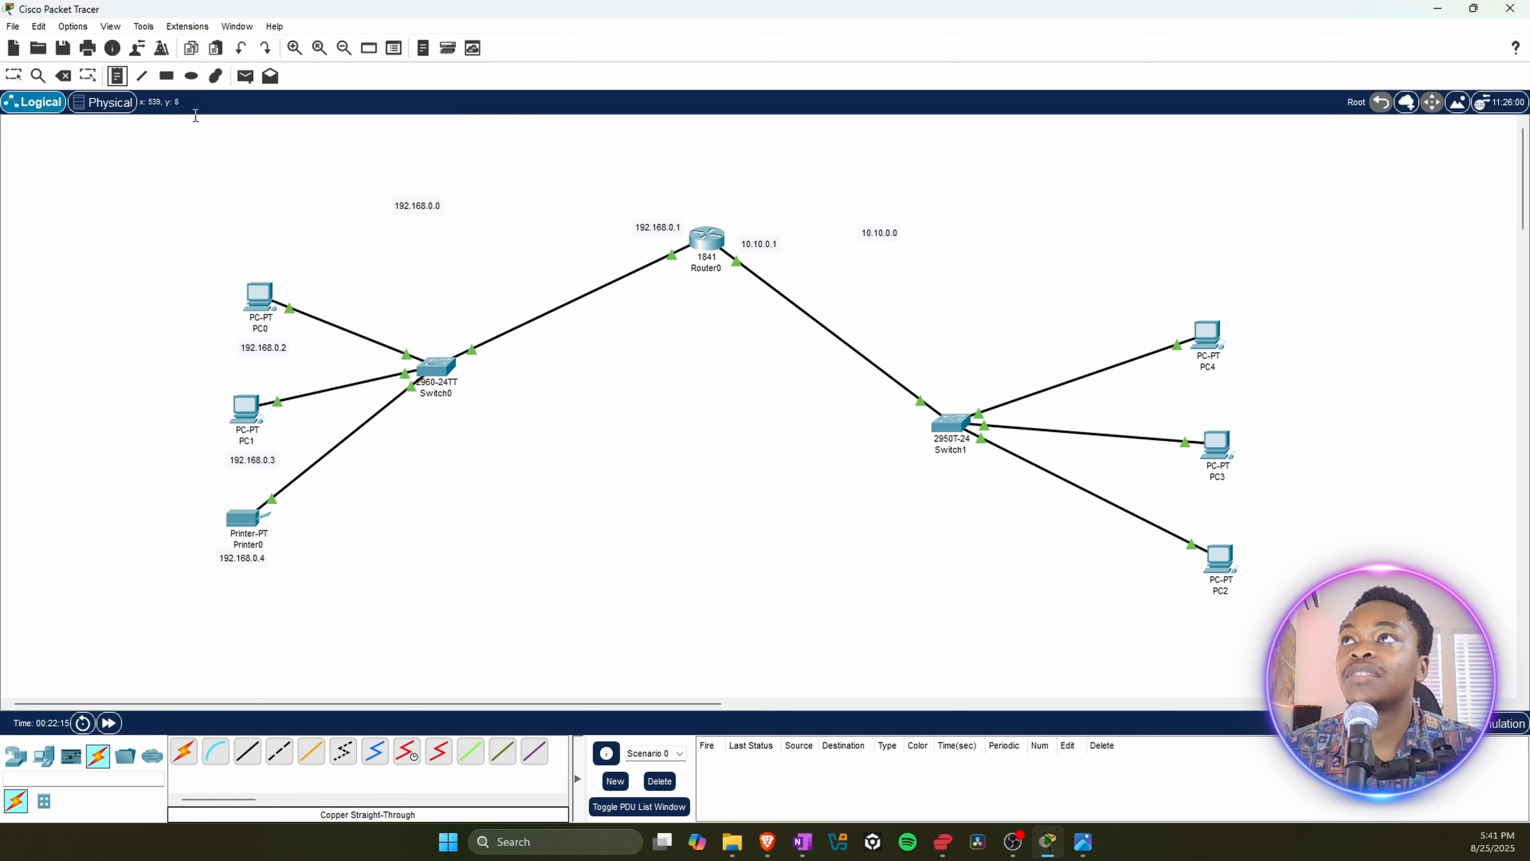
{"action": "left_click", "coordinate": [1187, 387]}
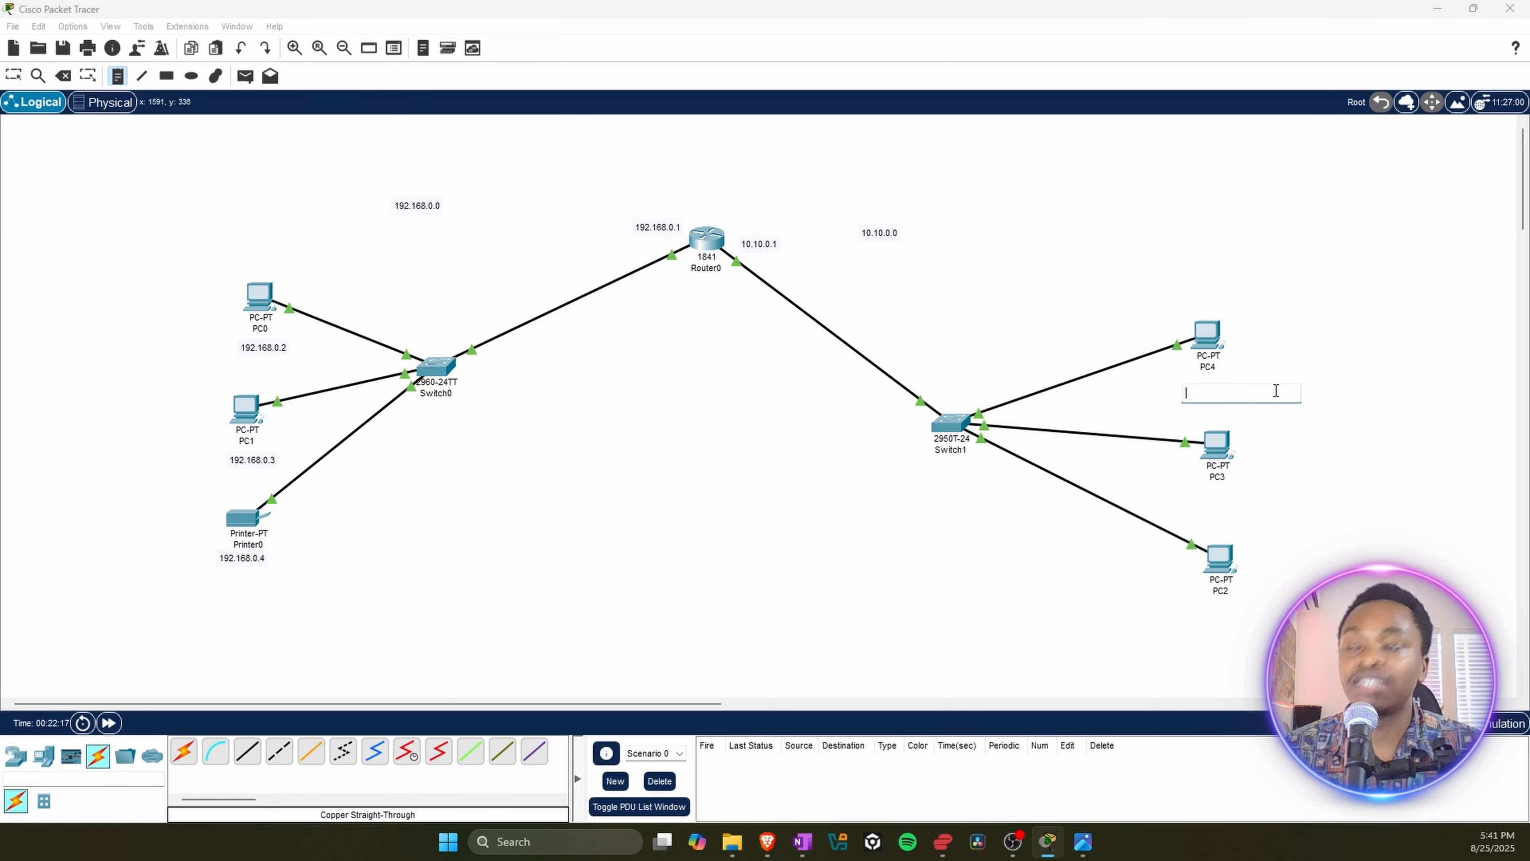
{"action": "type", "text": "10.10."}
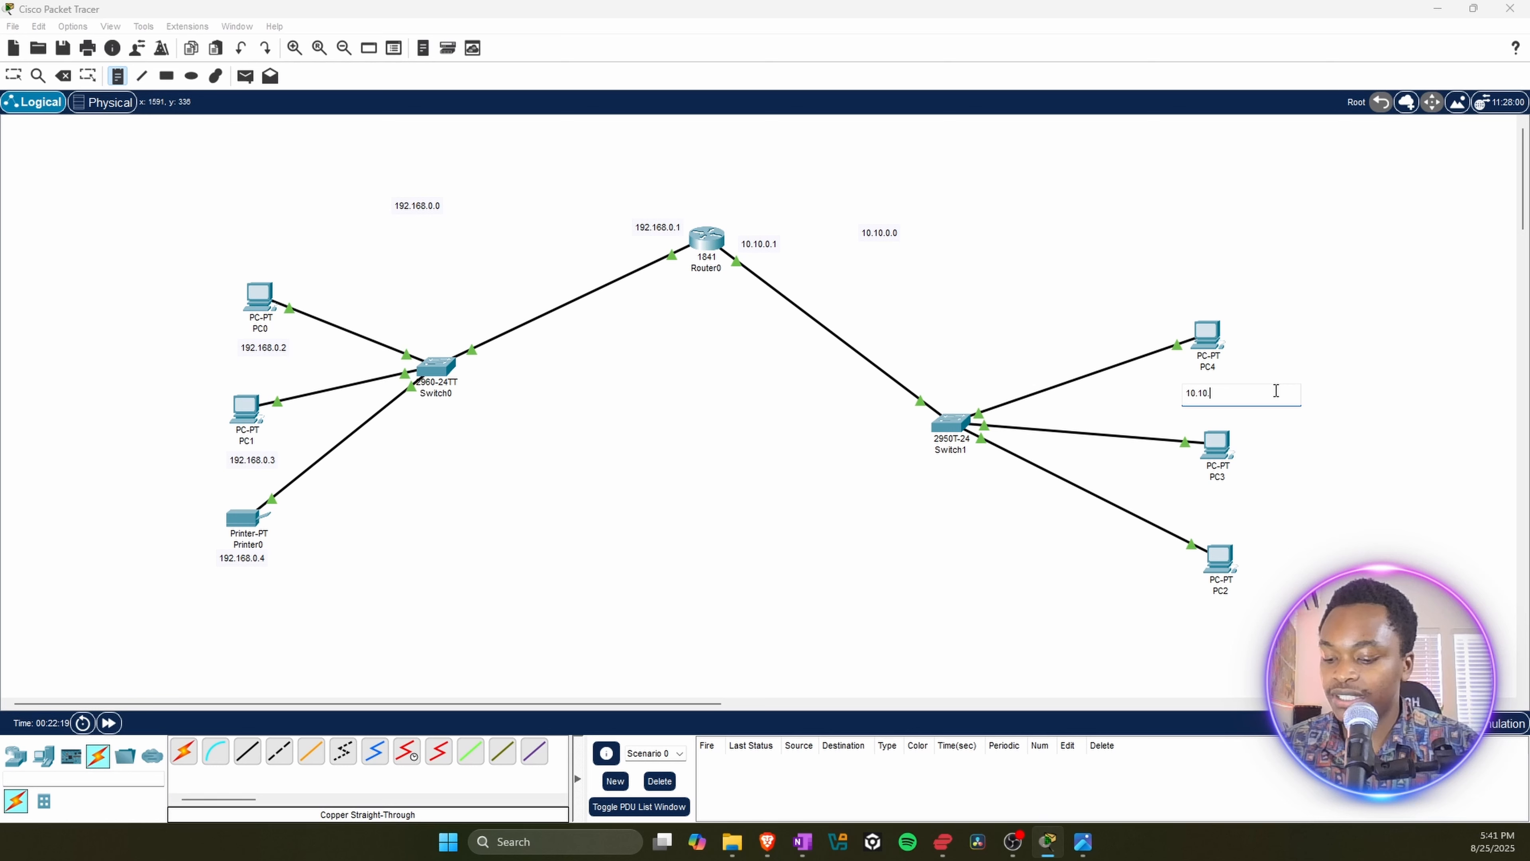
{"action": "type", "text": "0.2"}
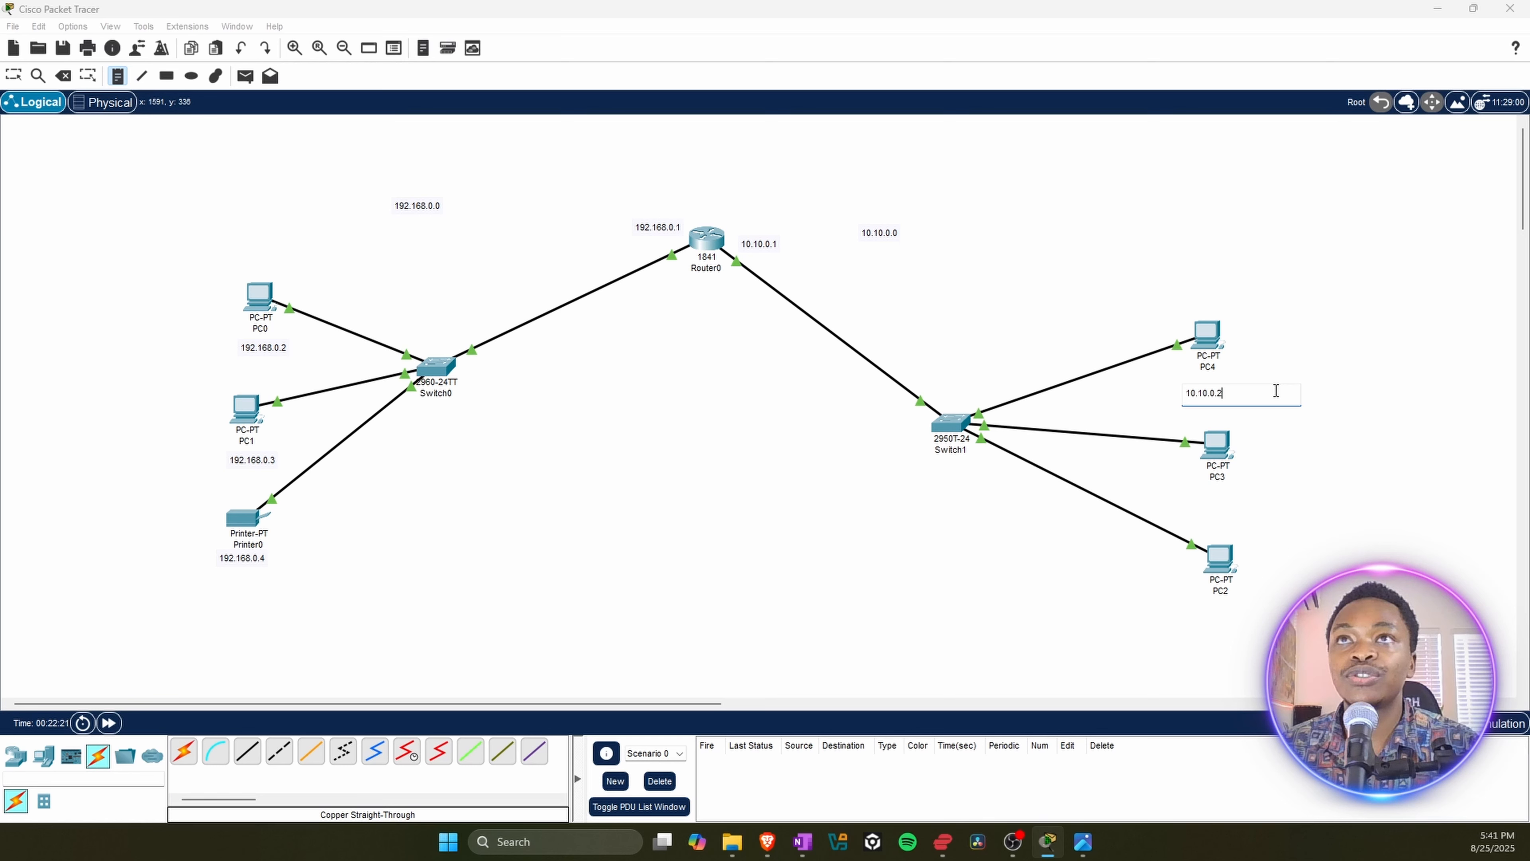
Step: Place a note reading 10.10.0.3 directly below PC3
{"action": "left_click", "coordinate": [1198, 504]}
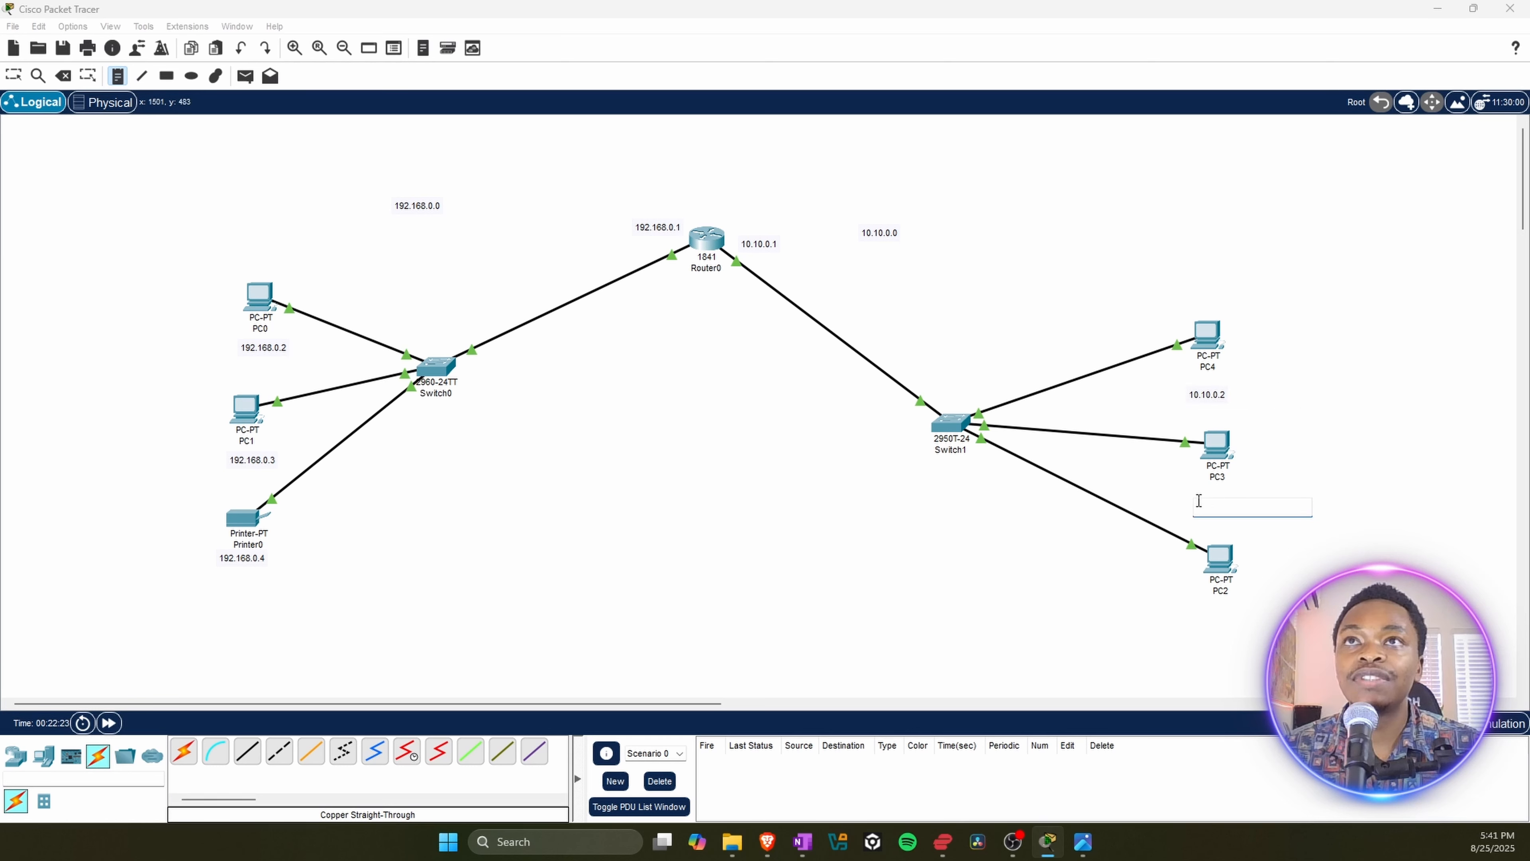
{"action": "type", "text": "1"}
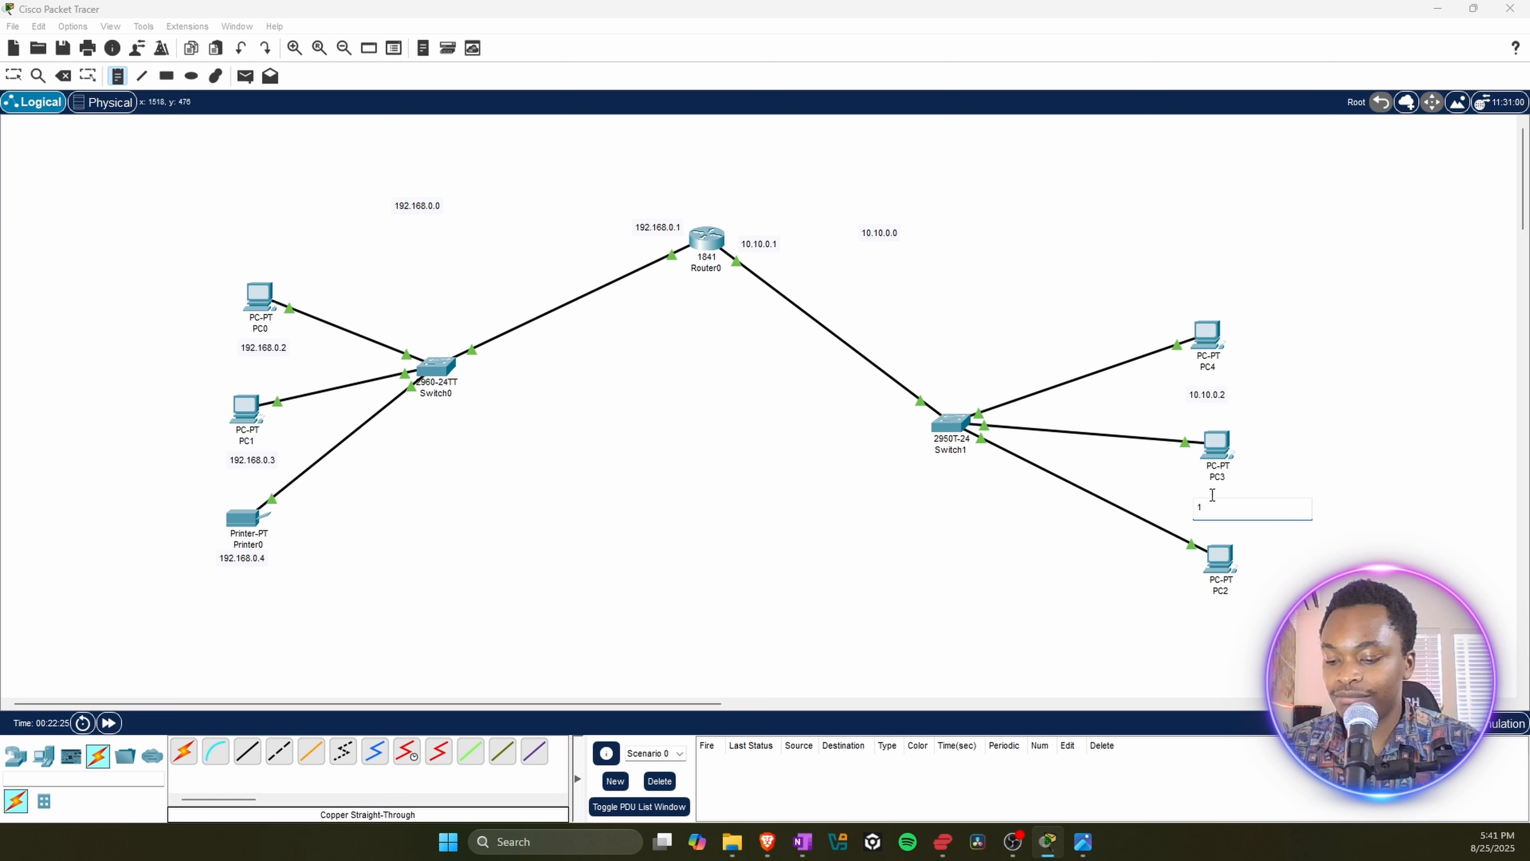
{"action": "type", "text": "0.10."}
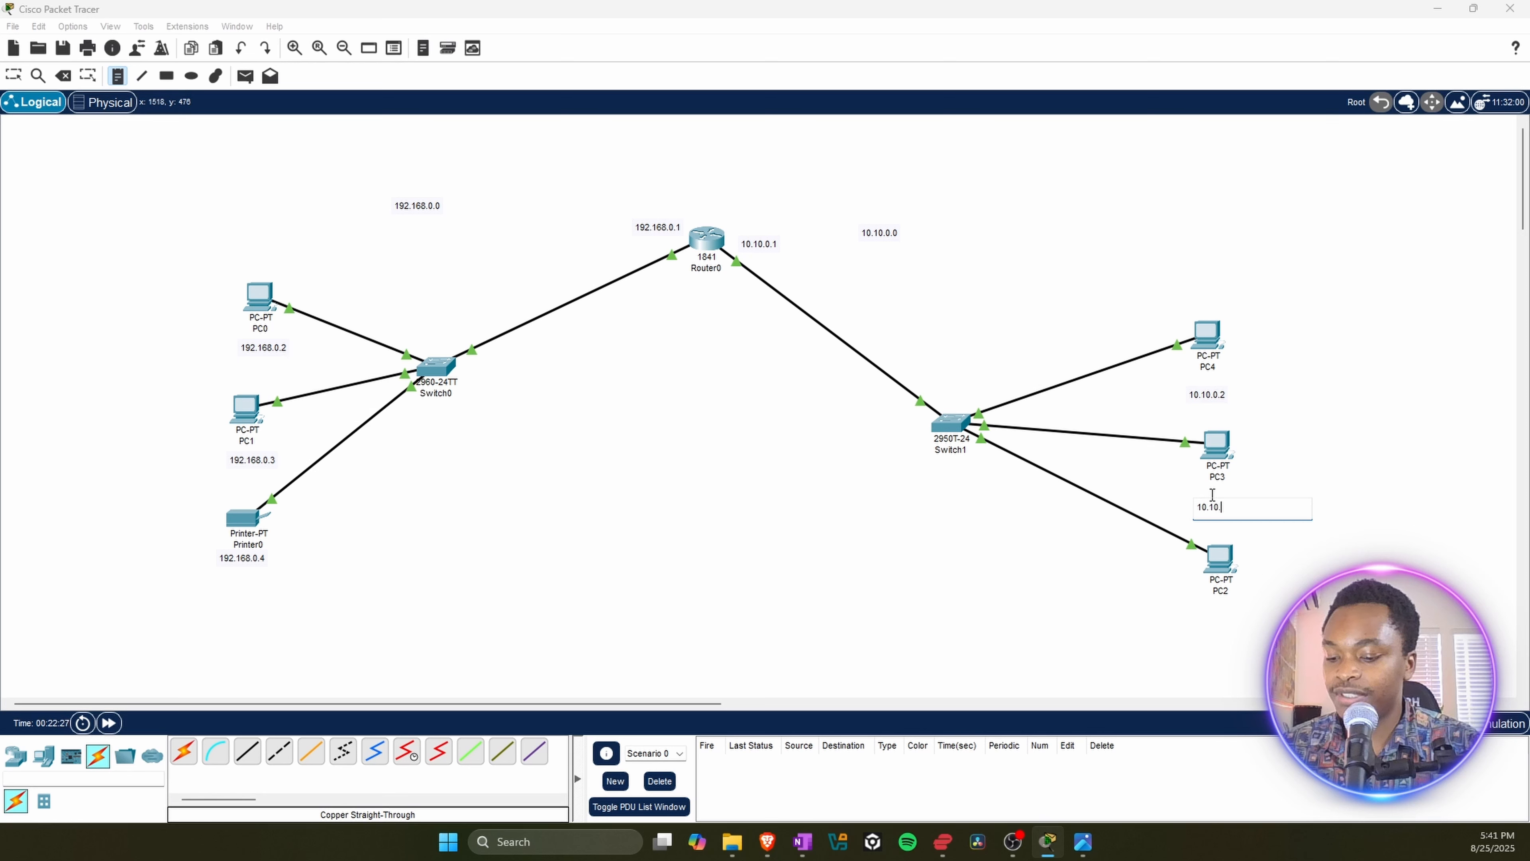
{"action": "type", "text": "0.3"}
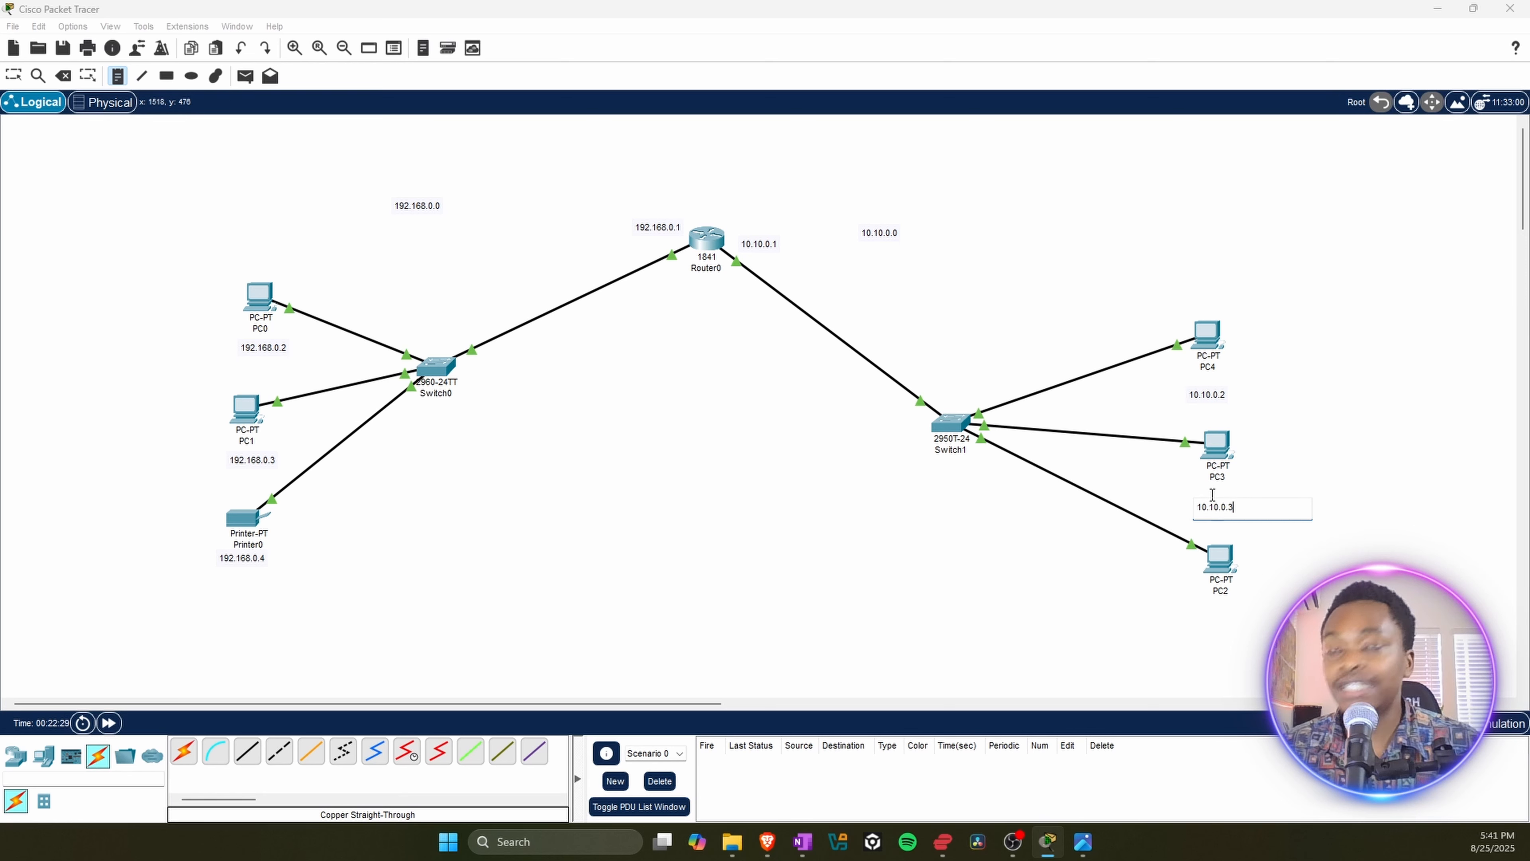
Step: Place a note reading 10.10.0.4 directly below PC2 and leave the note tool
{"action": "left_click", "coordinate": [1202, 617]}
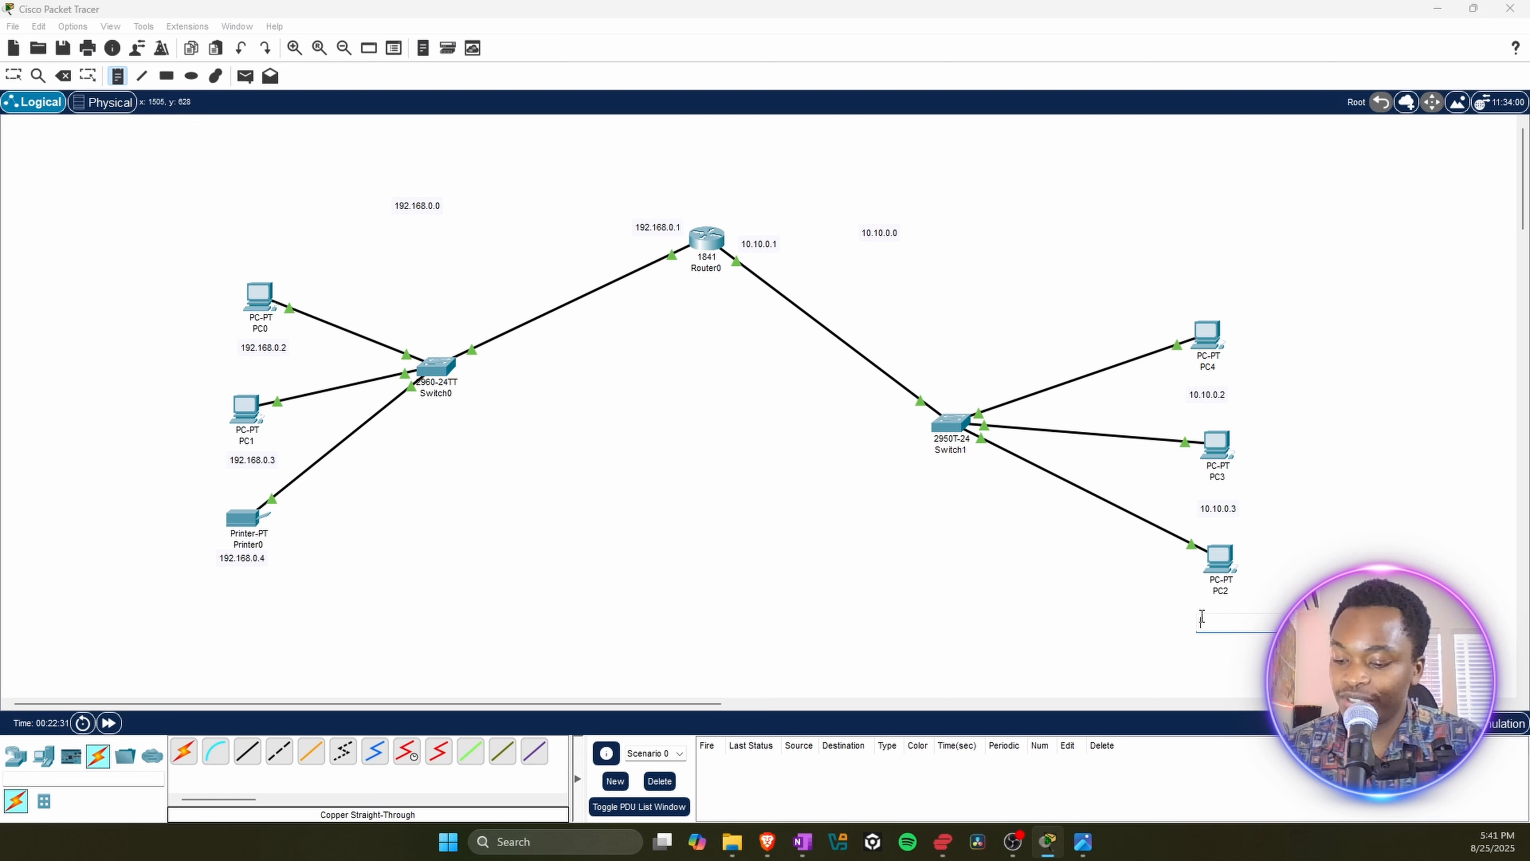
{"action": "type", "text": "10.10."}
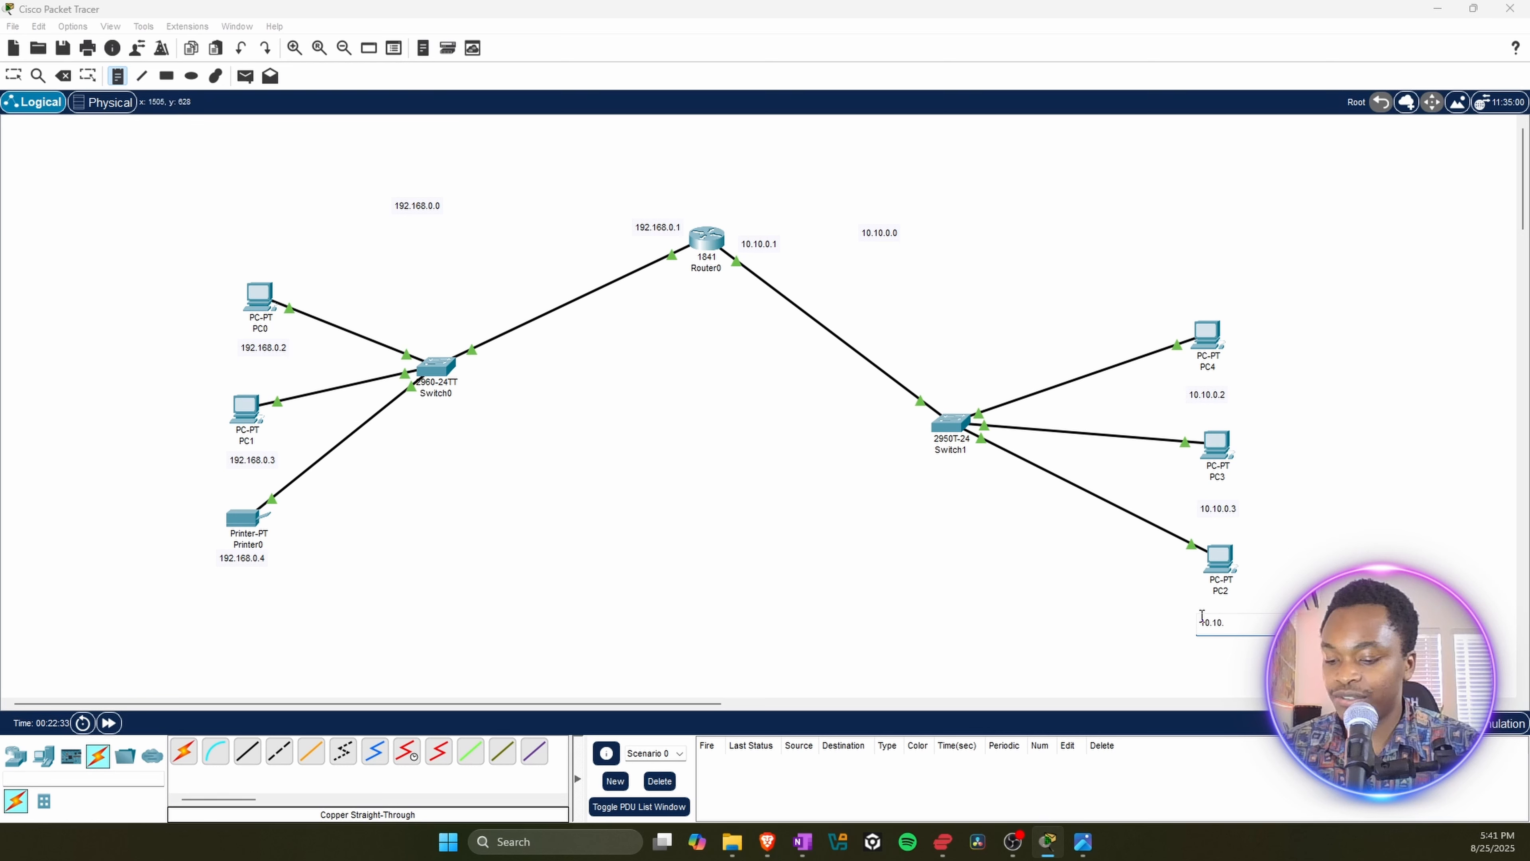
{"action": "type", "text": "0.4"}
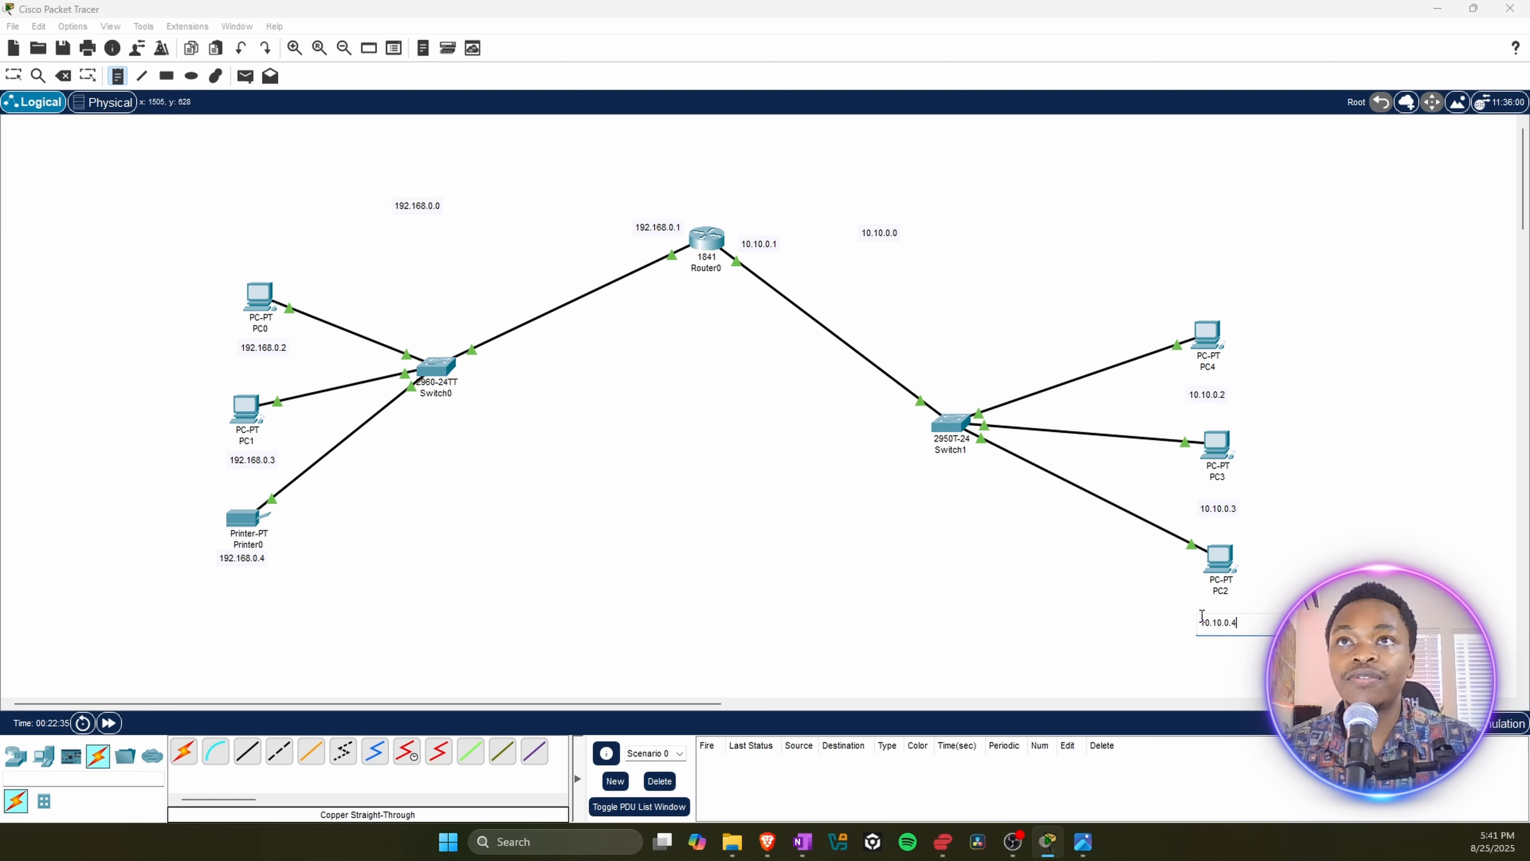
{"action": "key", "text": "Escape"}
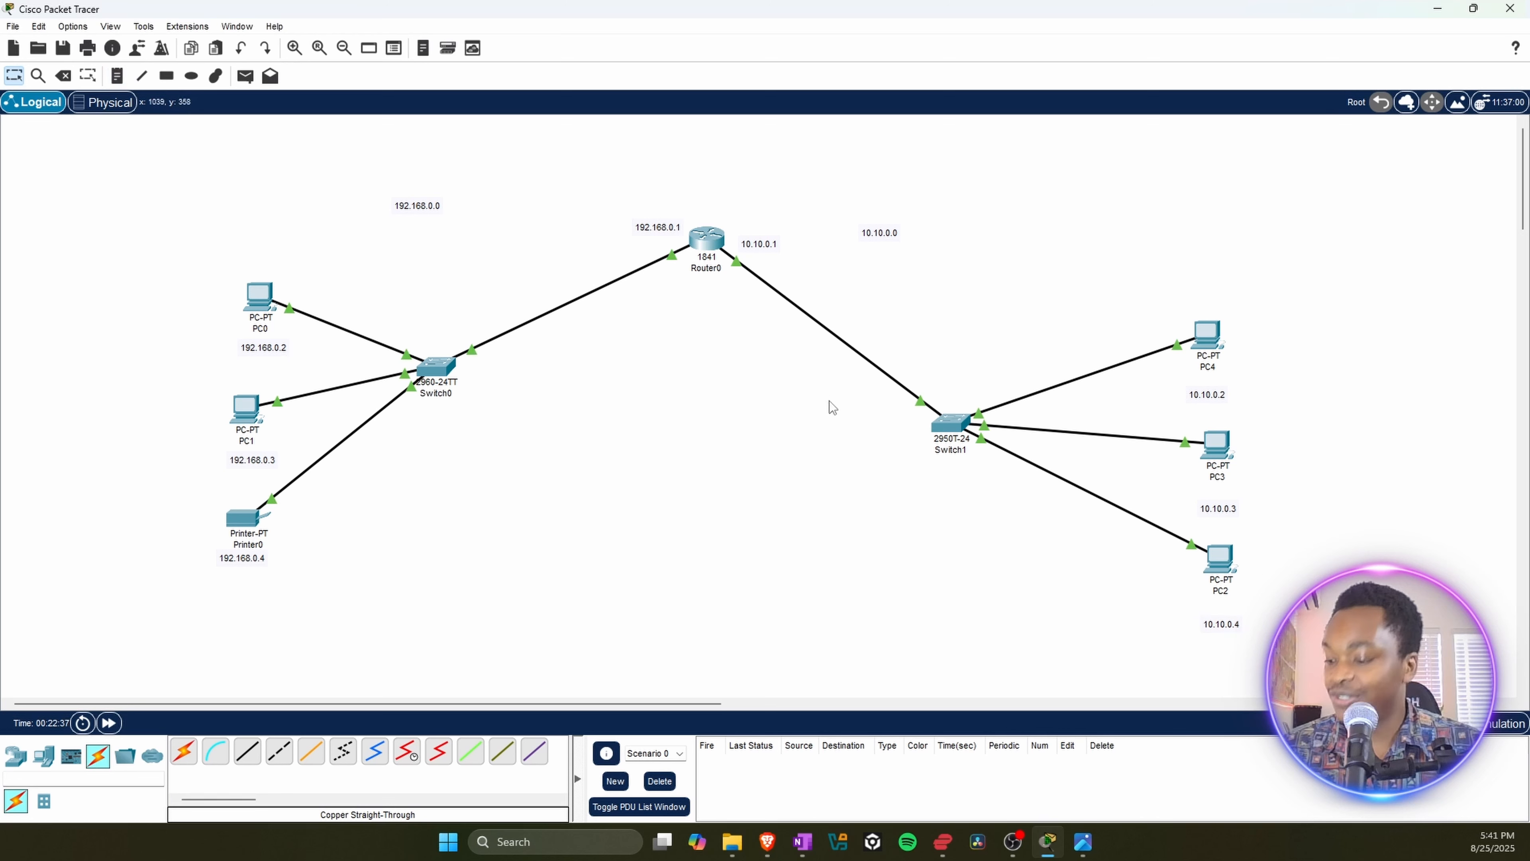
Step: Move the address notes closer beneath PC2, PC3 and PC4, and shift the 10.10.0.0 network note slightly away from Router0
{"action": "left_click_drag", "start_coordinate": [1215, 626], "coordinate": [1219, 611]}
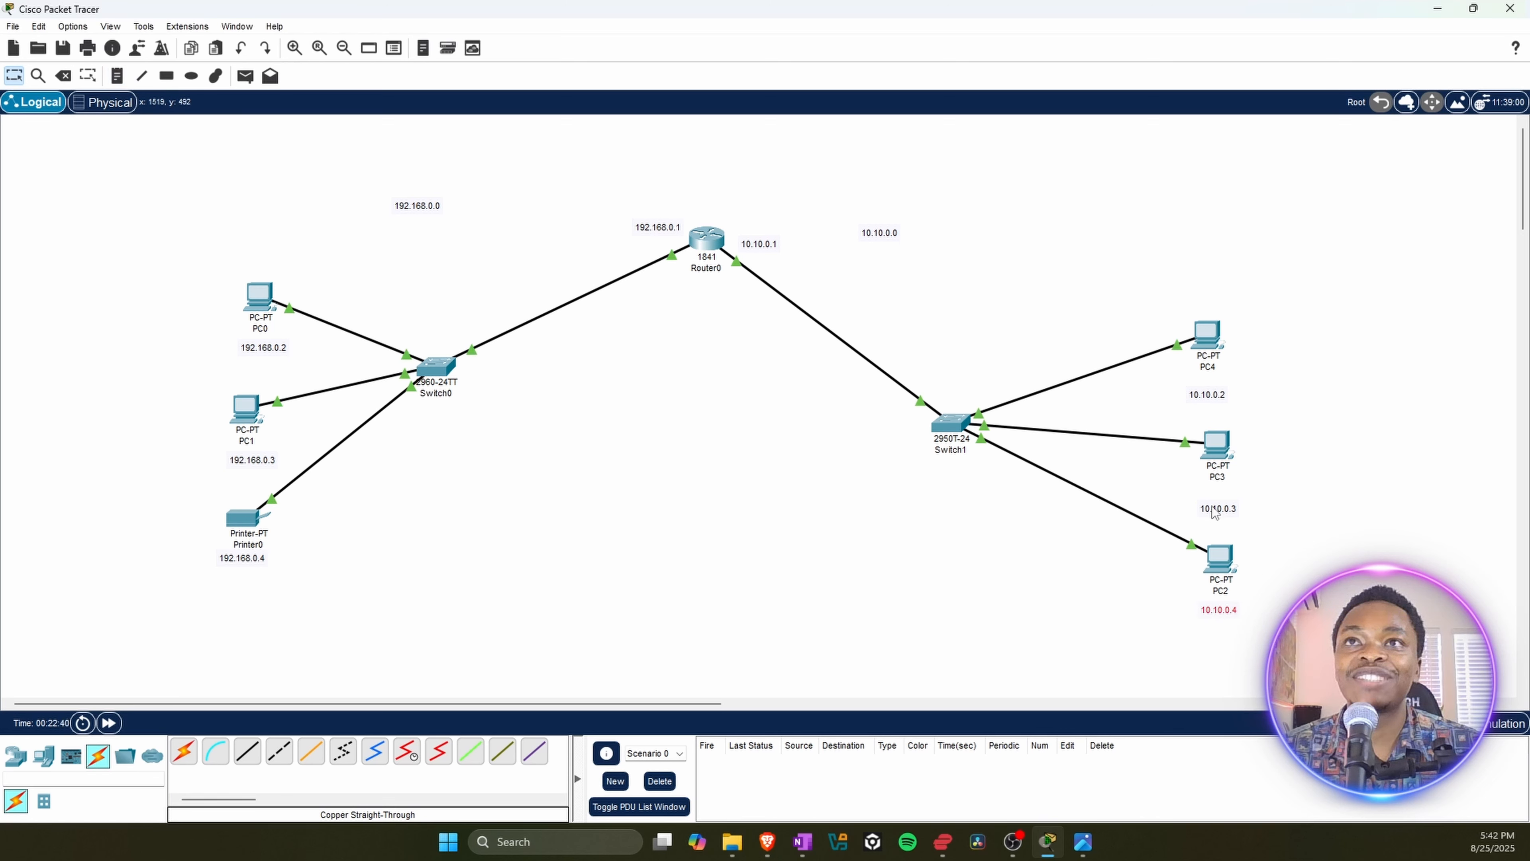
{"action": "left_click_drag", "start_coordinate": [1214, 513], "coordinate": [1214, 499]}
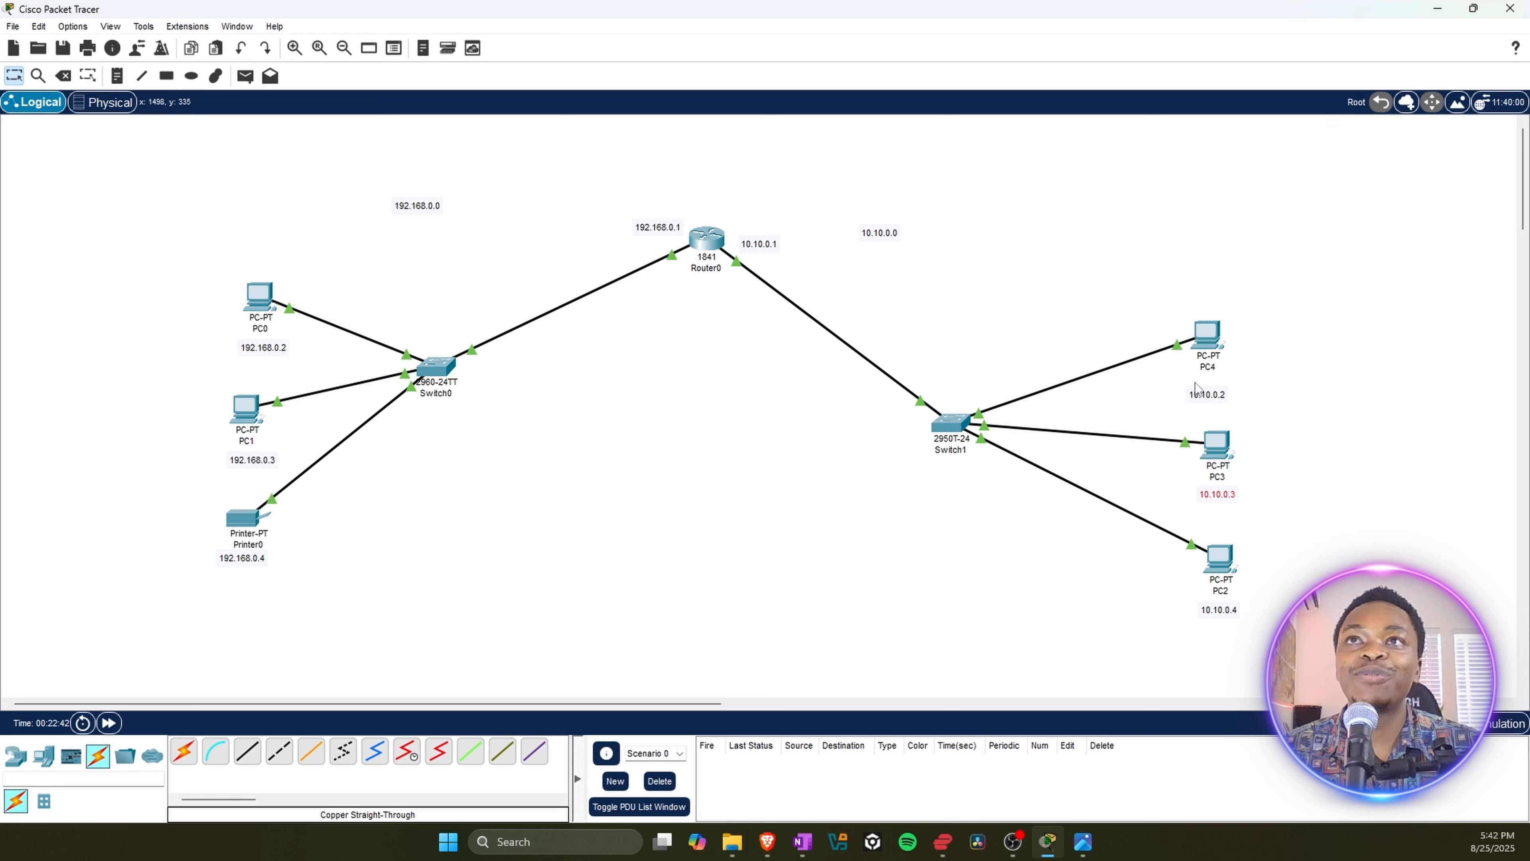
{"action": "left_click_drag", "start_coordinate": [1204, 396], "coordinate": [1206, 384]}
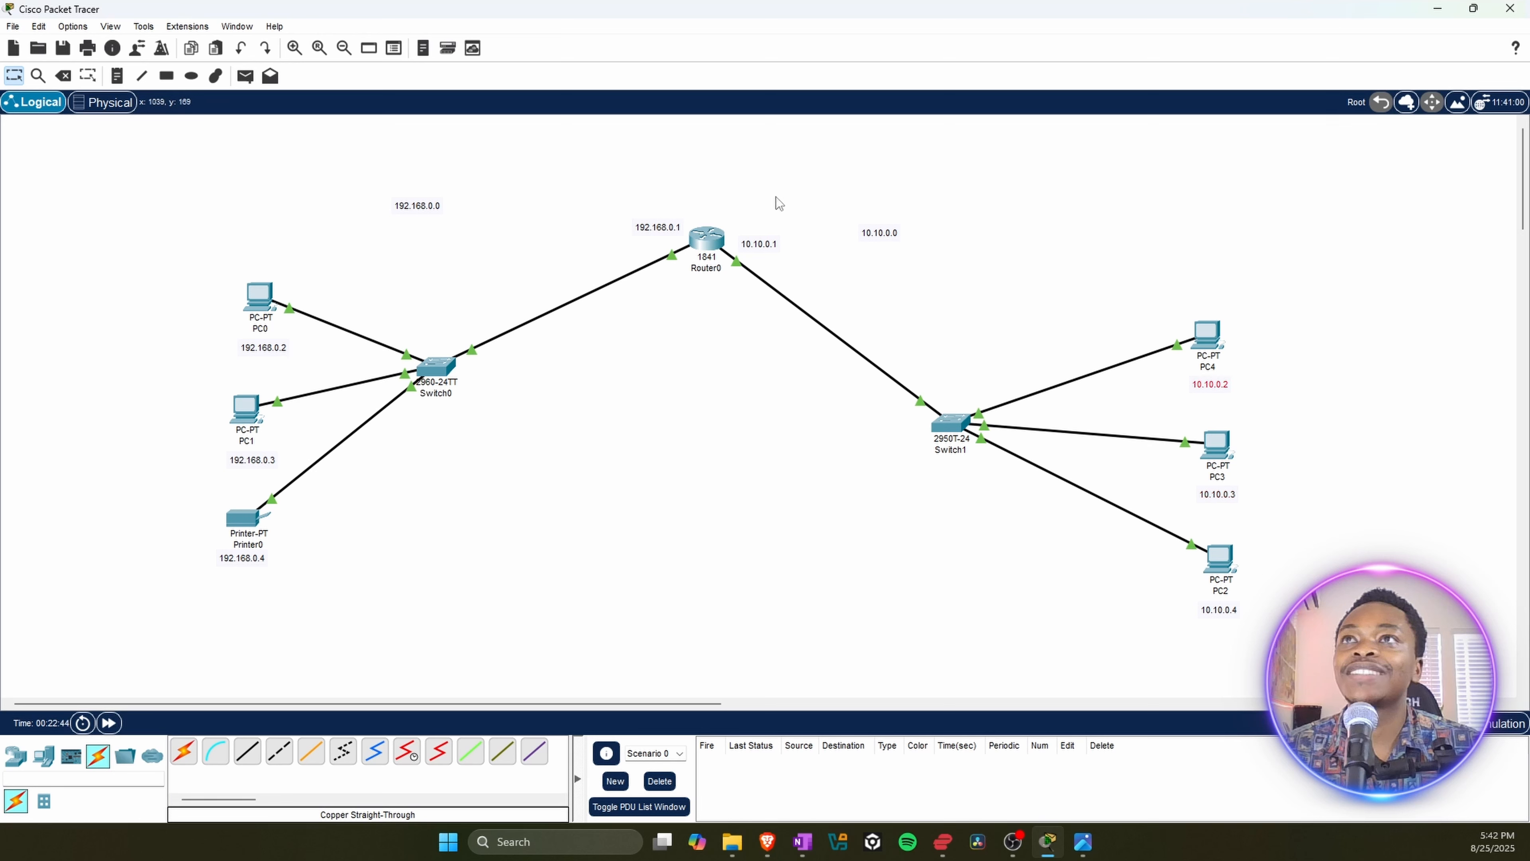
{"action": "left_click_drag", "start_coordinate": [877, 237], "coordinate": [911, 238]}
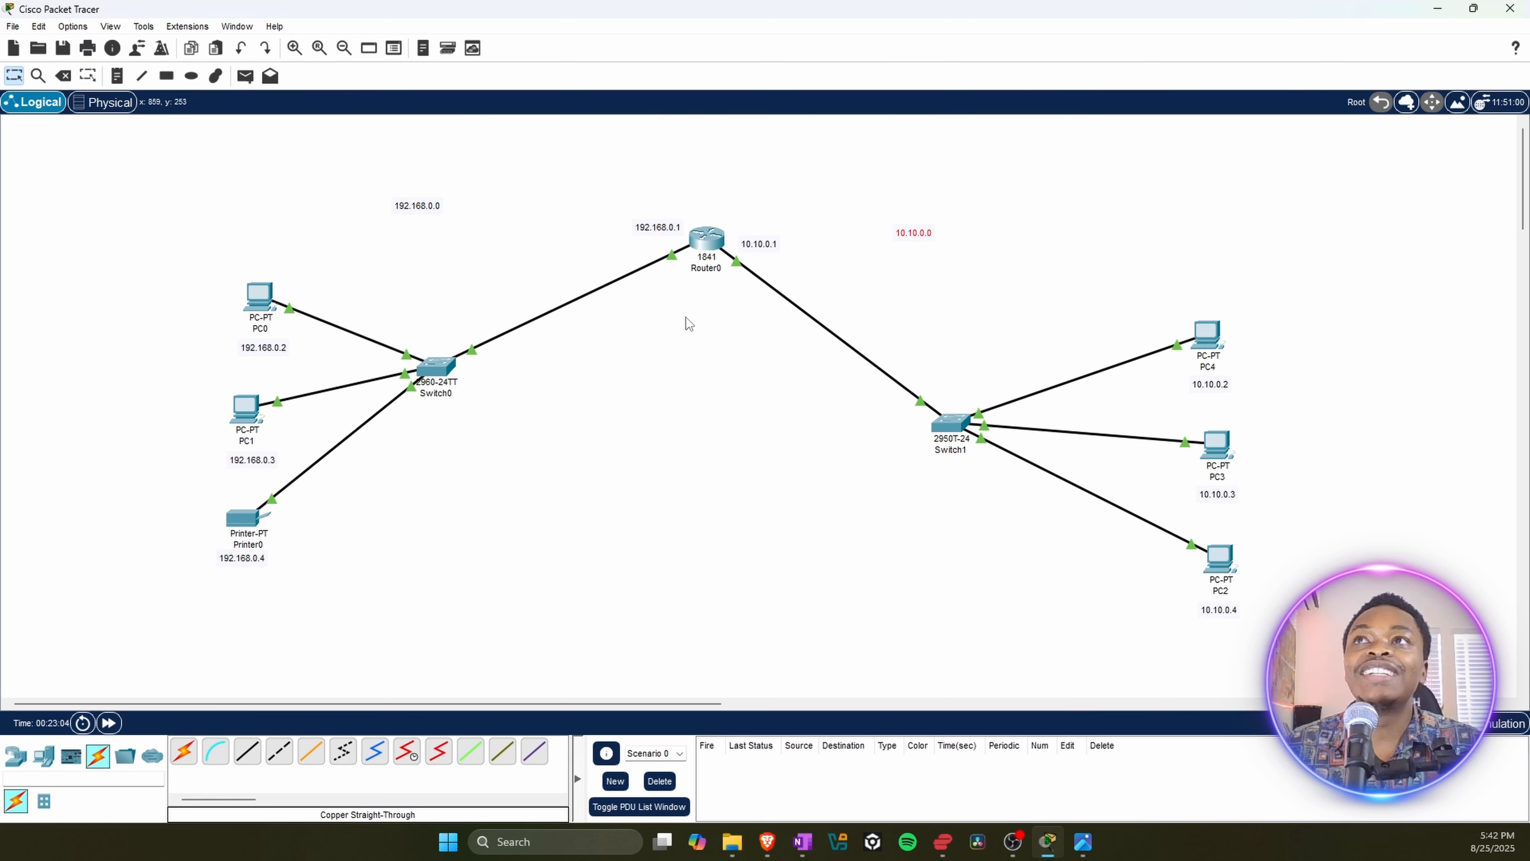
Step: Ping Printer0's address 192.168.0.4 from PC0's Command Prompt
{"action": "mouse_move", "coordinate": [705, 241]}
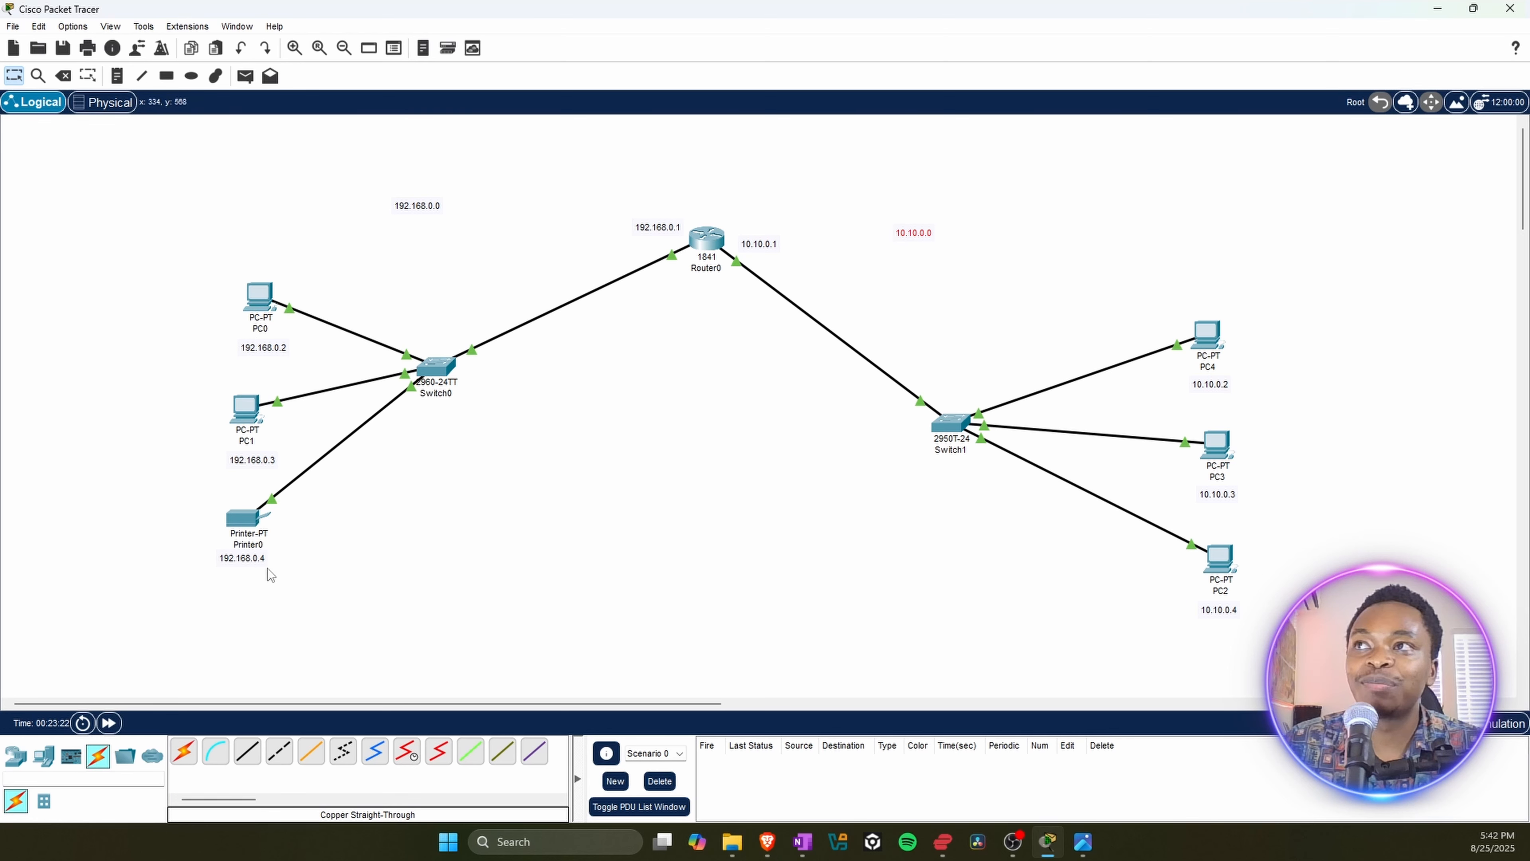
{"action": "mouse_move", "coordinate": [253, 303]}
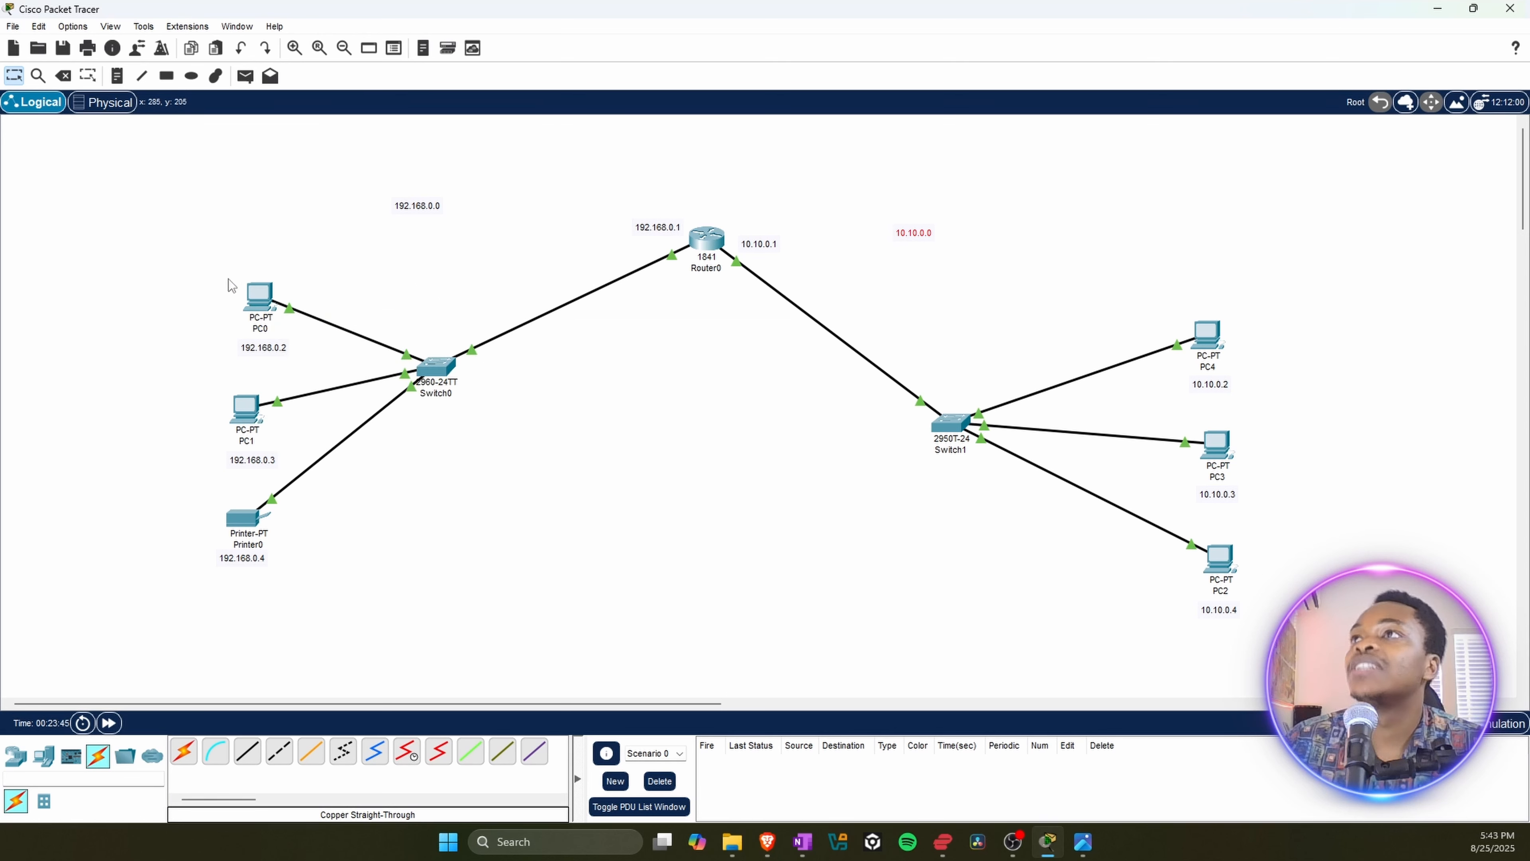
{"action": "left_click", "coordinate": [254, 303]}
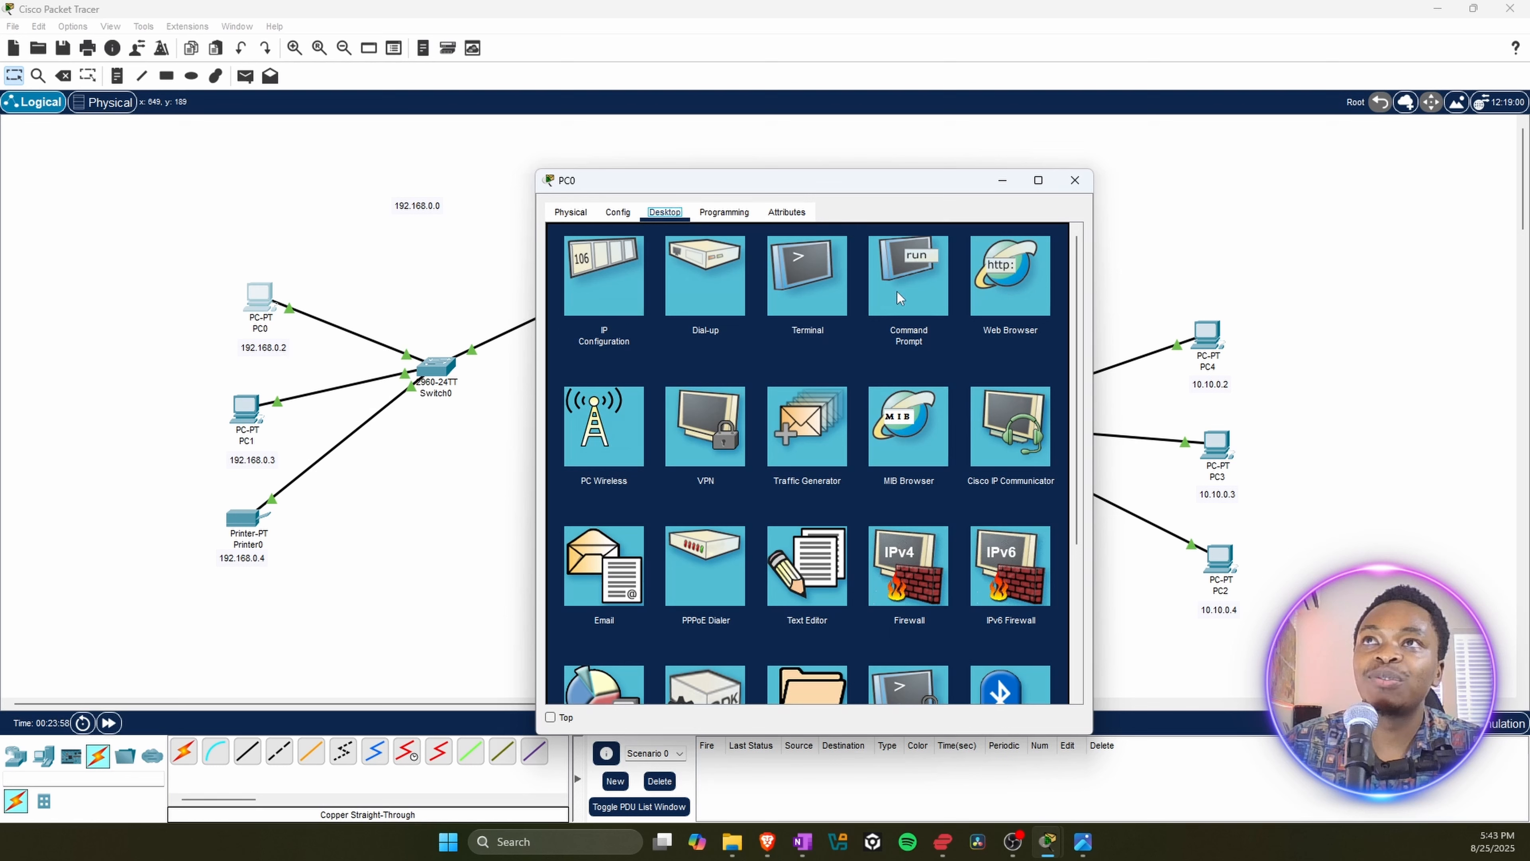
{"action": "left_click", "coordinate": [906, 269]}
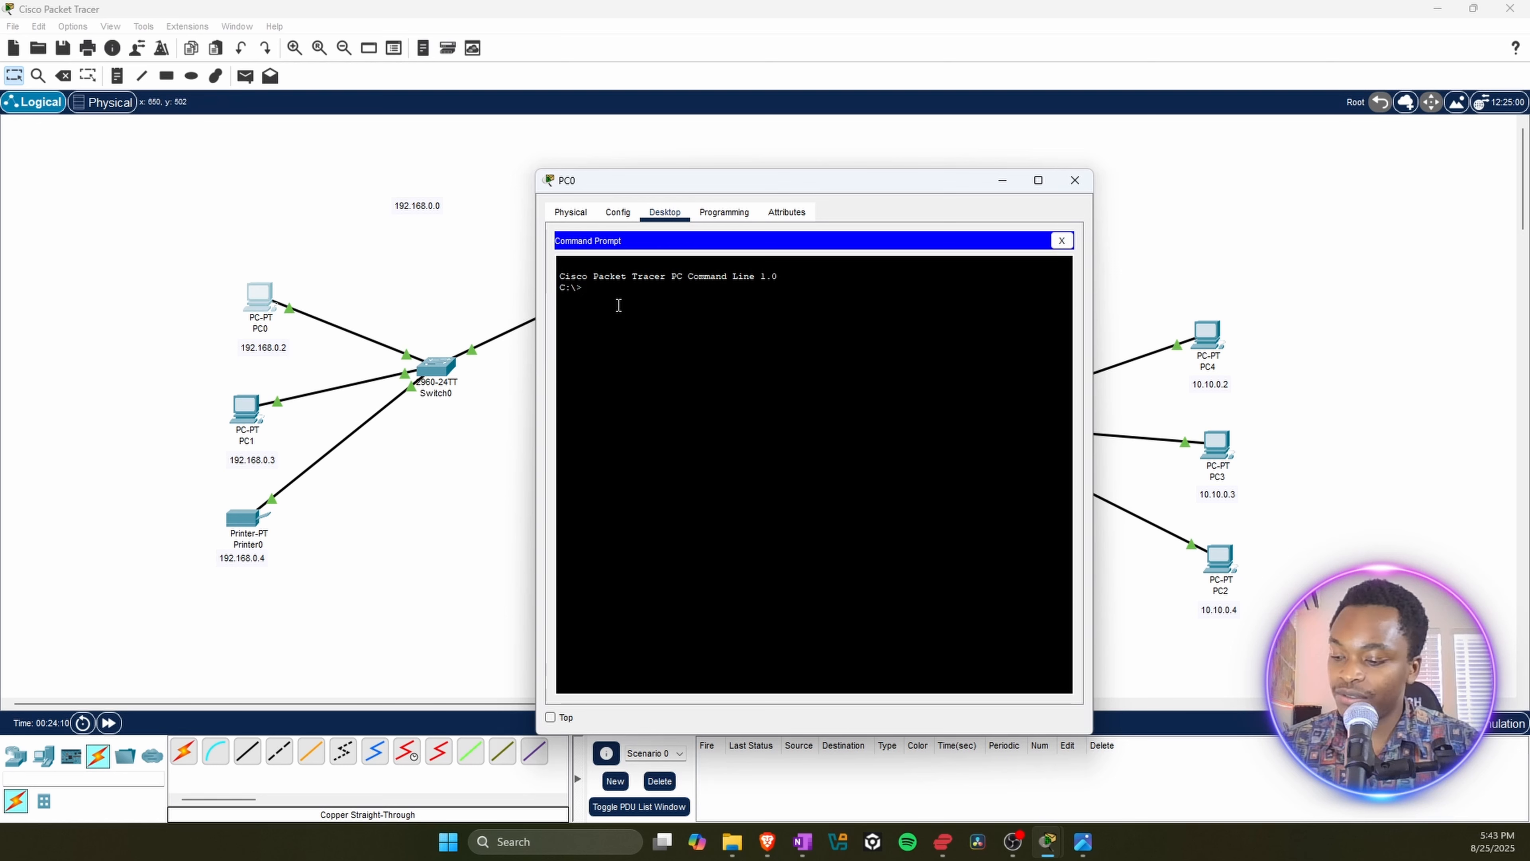
{"action": "type", "text": "ping"}
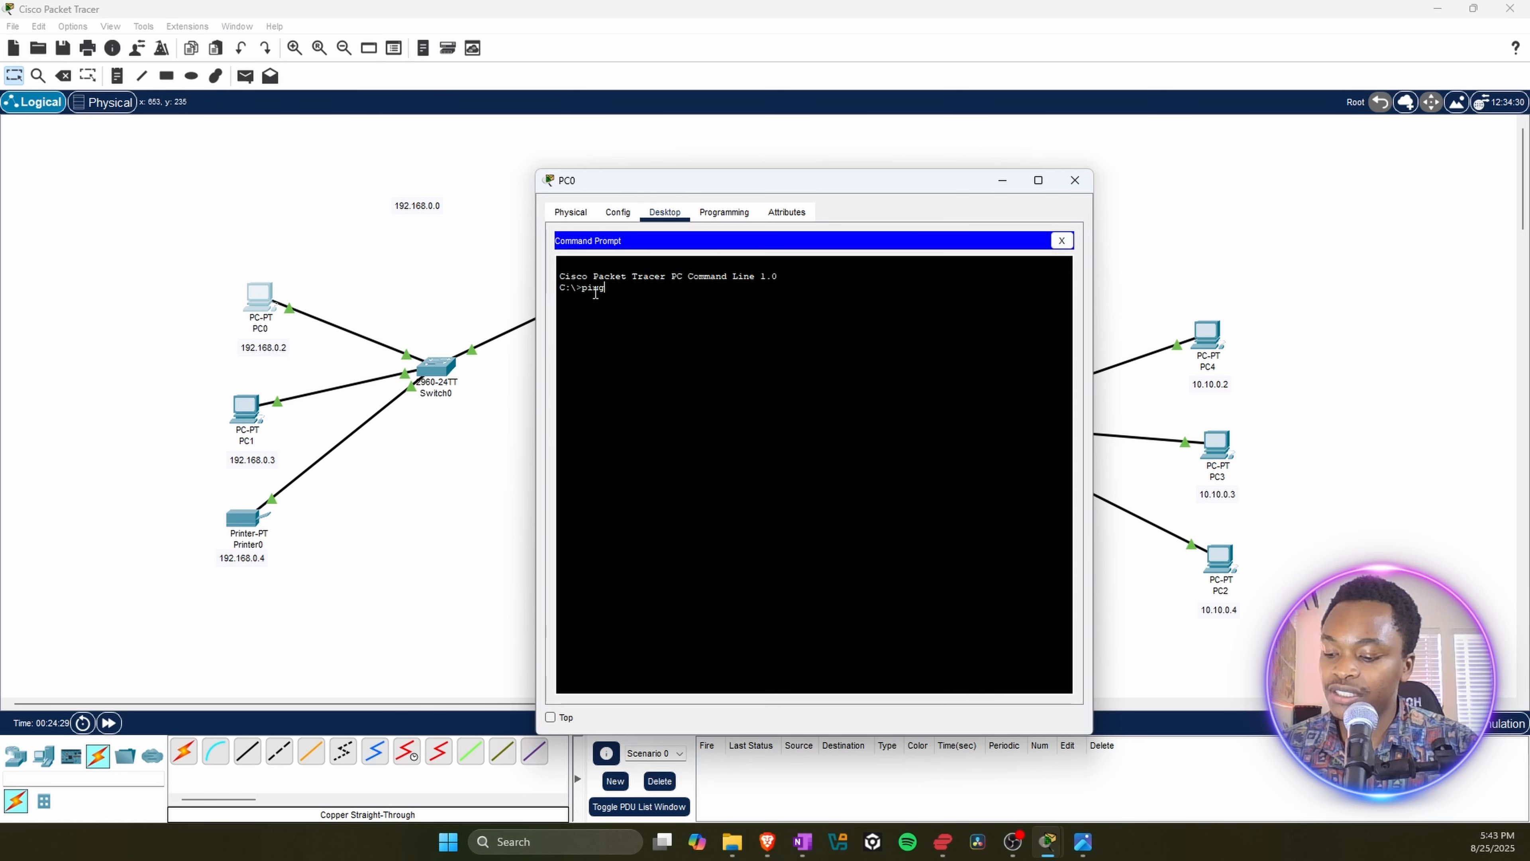
{"action": "type", "text": " 192."}
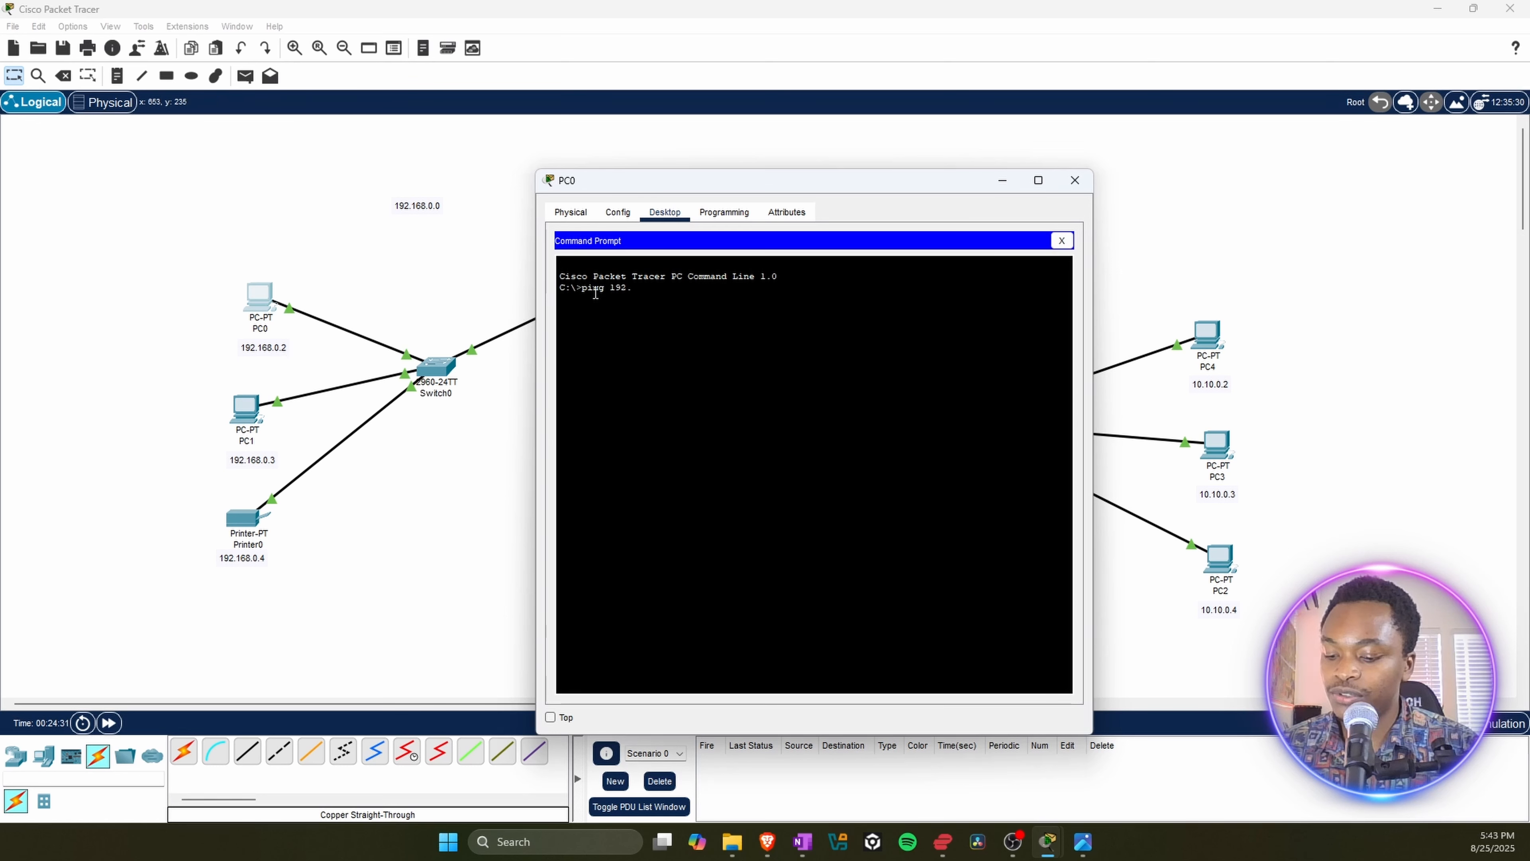
{"action": "type", "text": "168.0.4"}
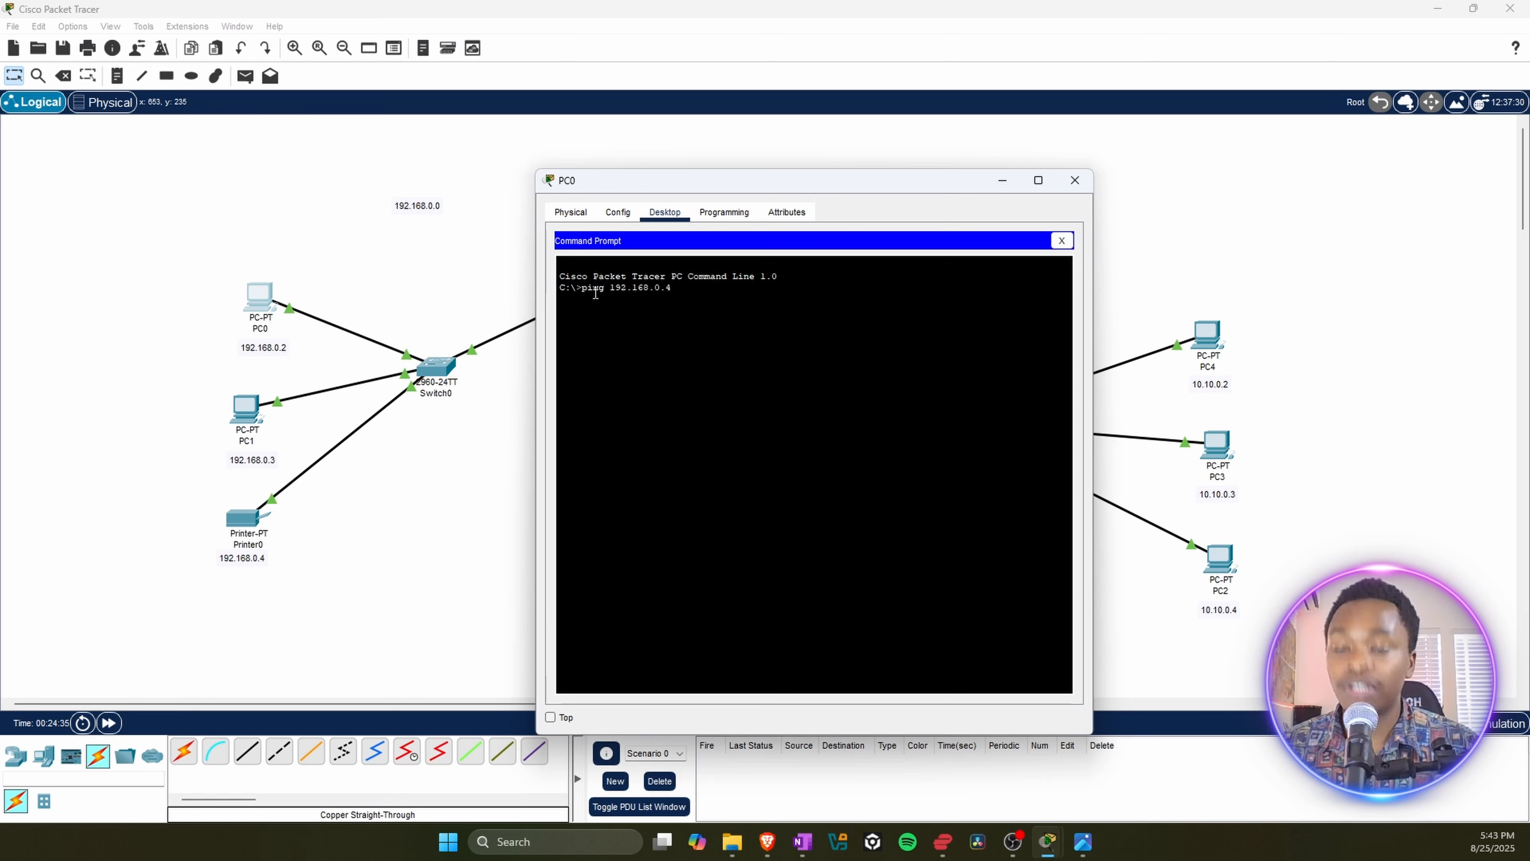
{"action": "key", "text": "Return"}
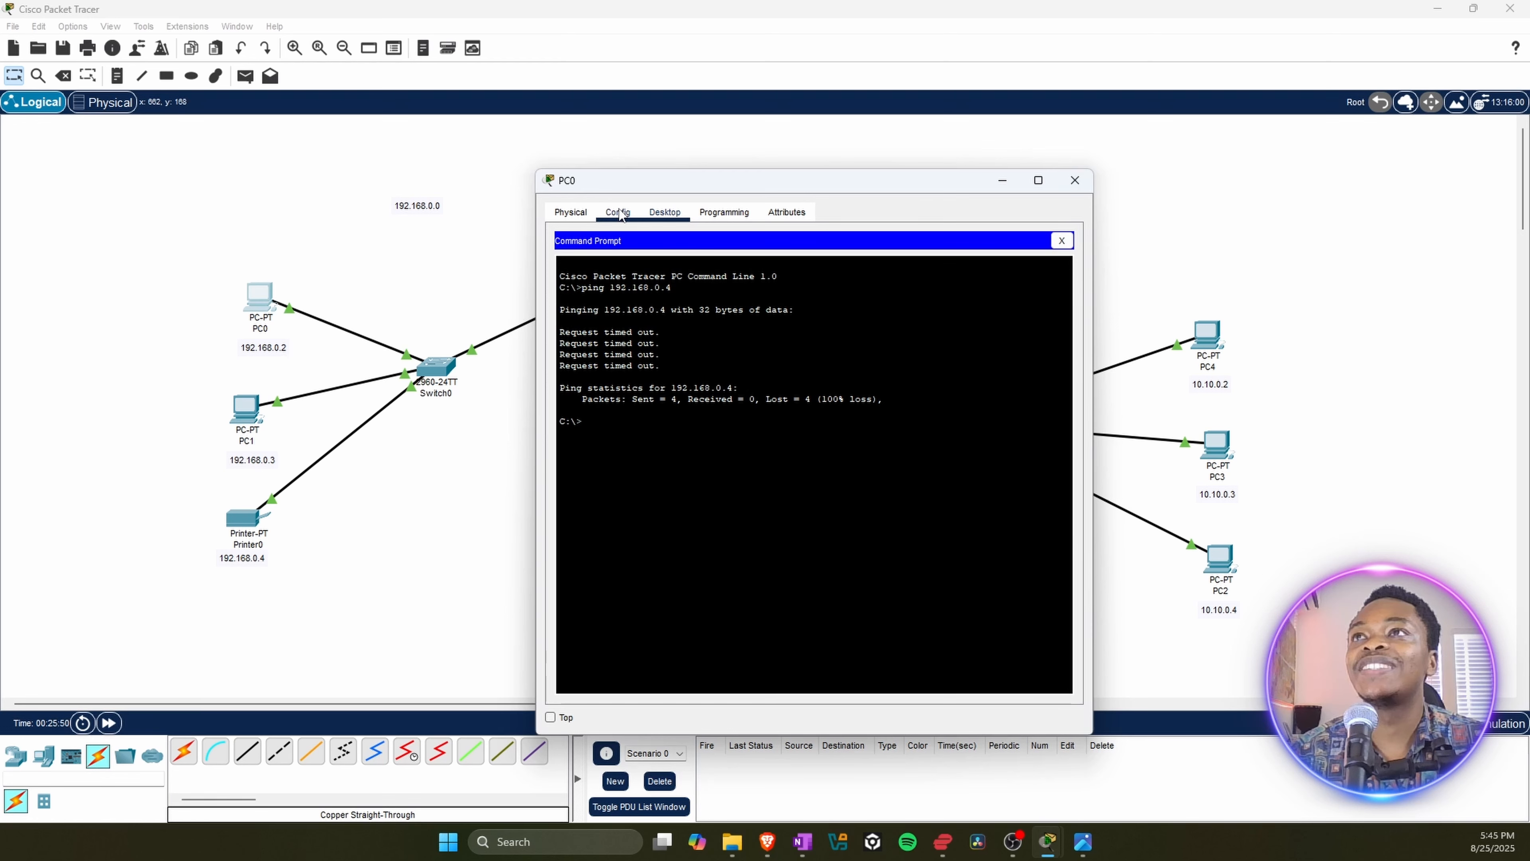
Step: Leave PC0's Command Prompt, check its static IPv4 address and subnet mask in IP Configuration, and close PC0's window
{"action": "left_click", "coordinate": [618, 212]}
{"action": "left_click", "coordinate": [679, 213]}
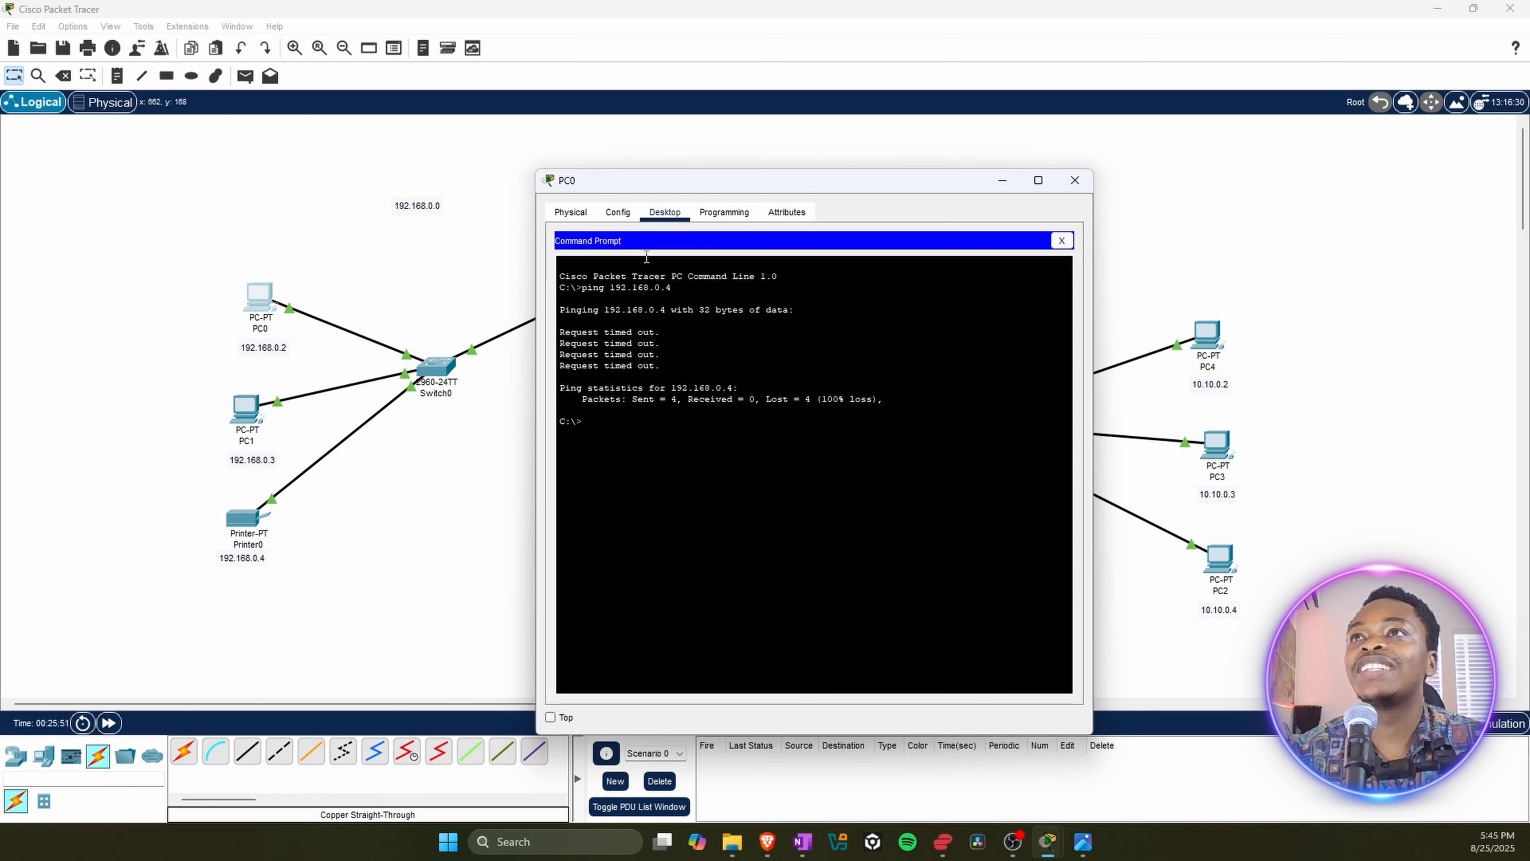
{"action": "left_click", "coordinate": [1062, 241]}
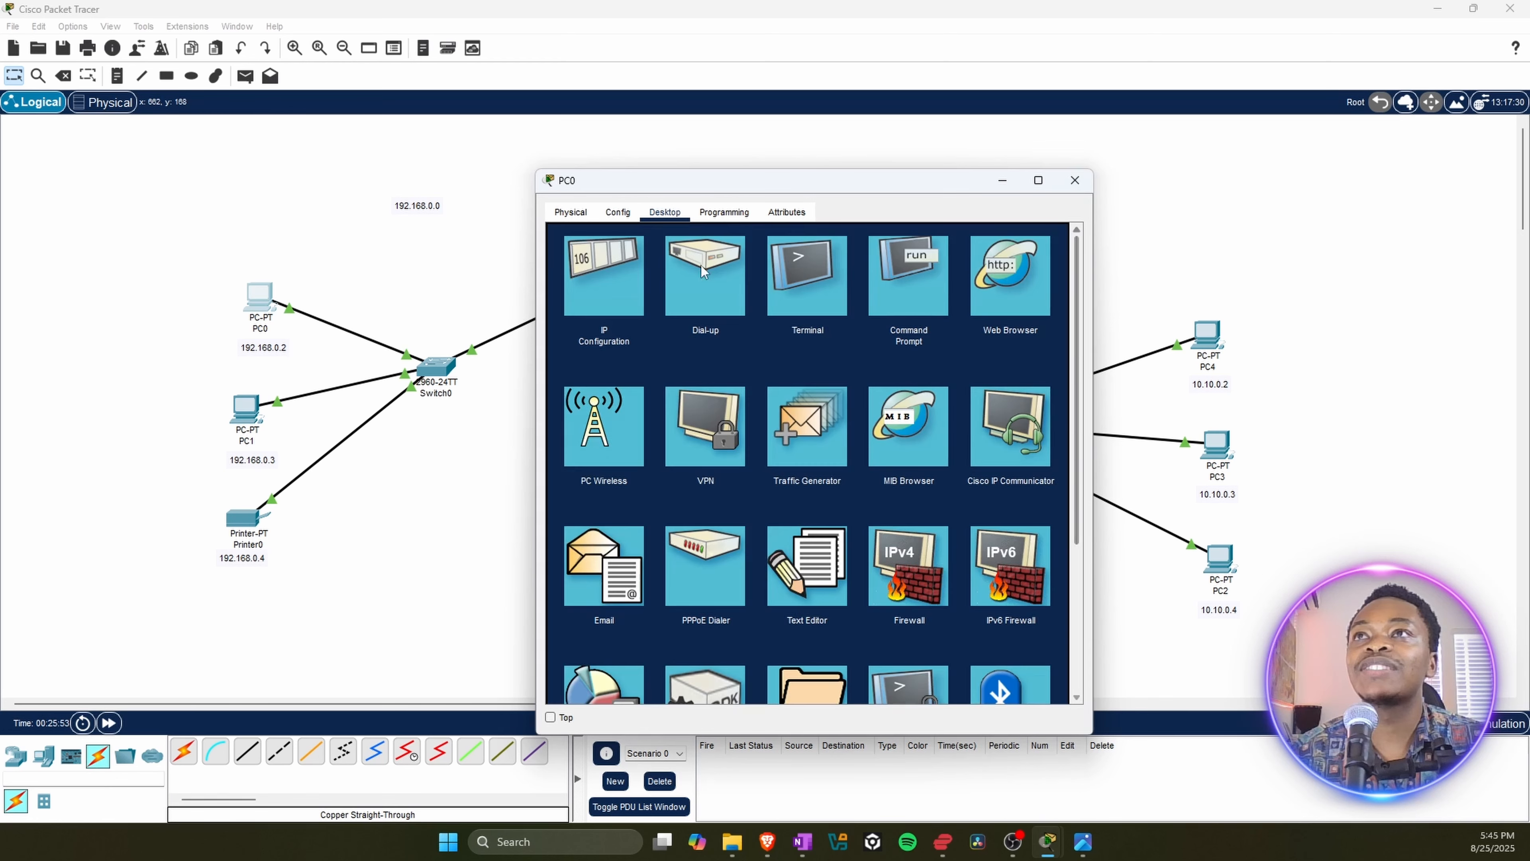
{"action": "left_click", "coordinate": [618, 293]}
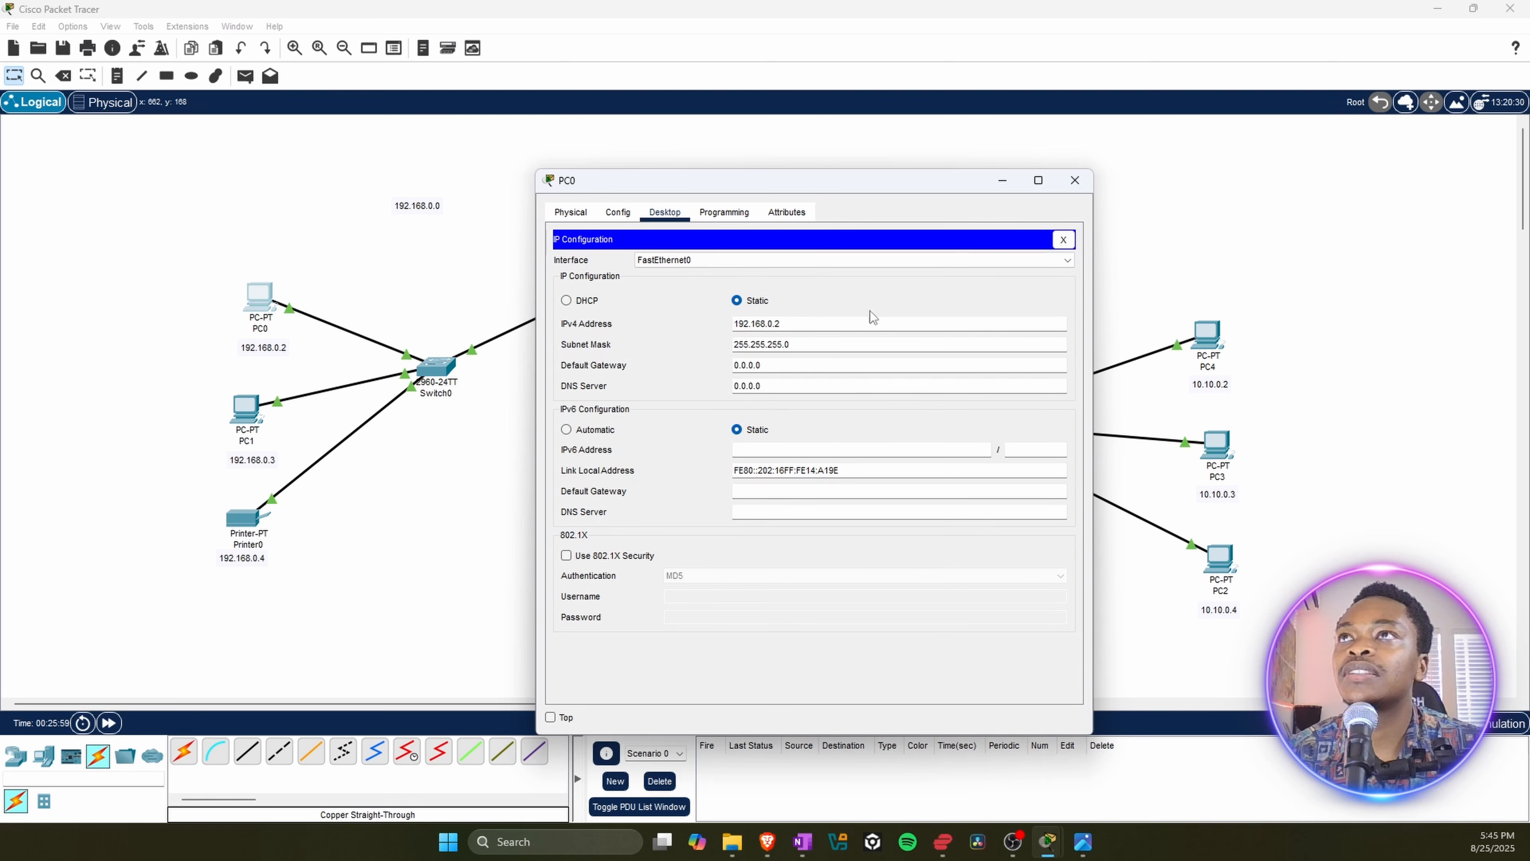
{"action": "left_click", "coordinate": [1075, 180]}
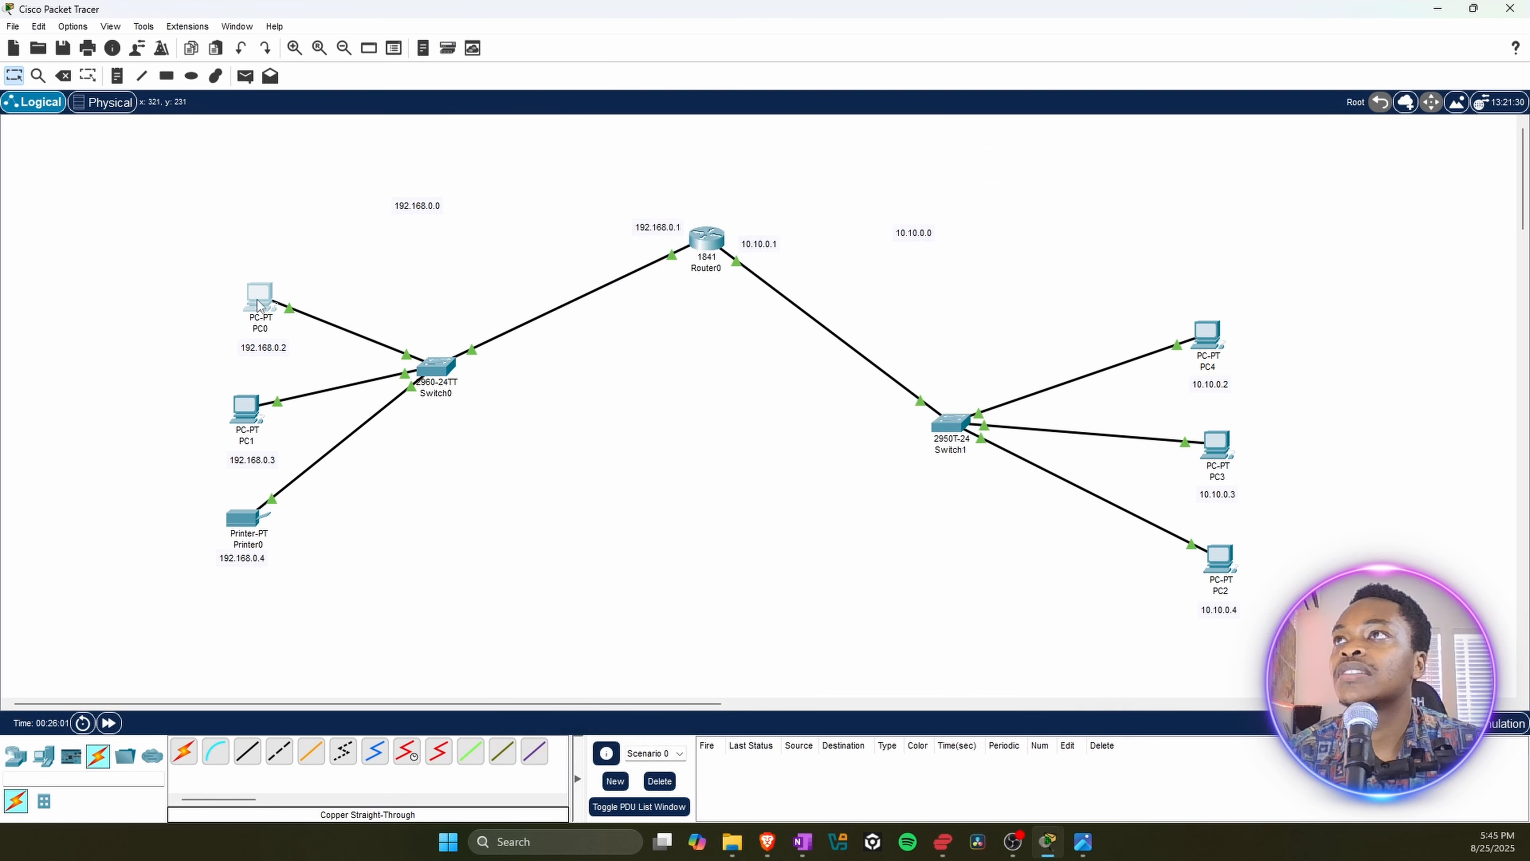
Step: Check PC1's static IPv4 address and subnet mask in IP Configuration, and close PC1's window
{"action": "left_click", "coordinate": [258, 412]}
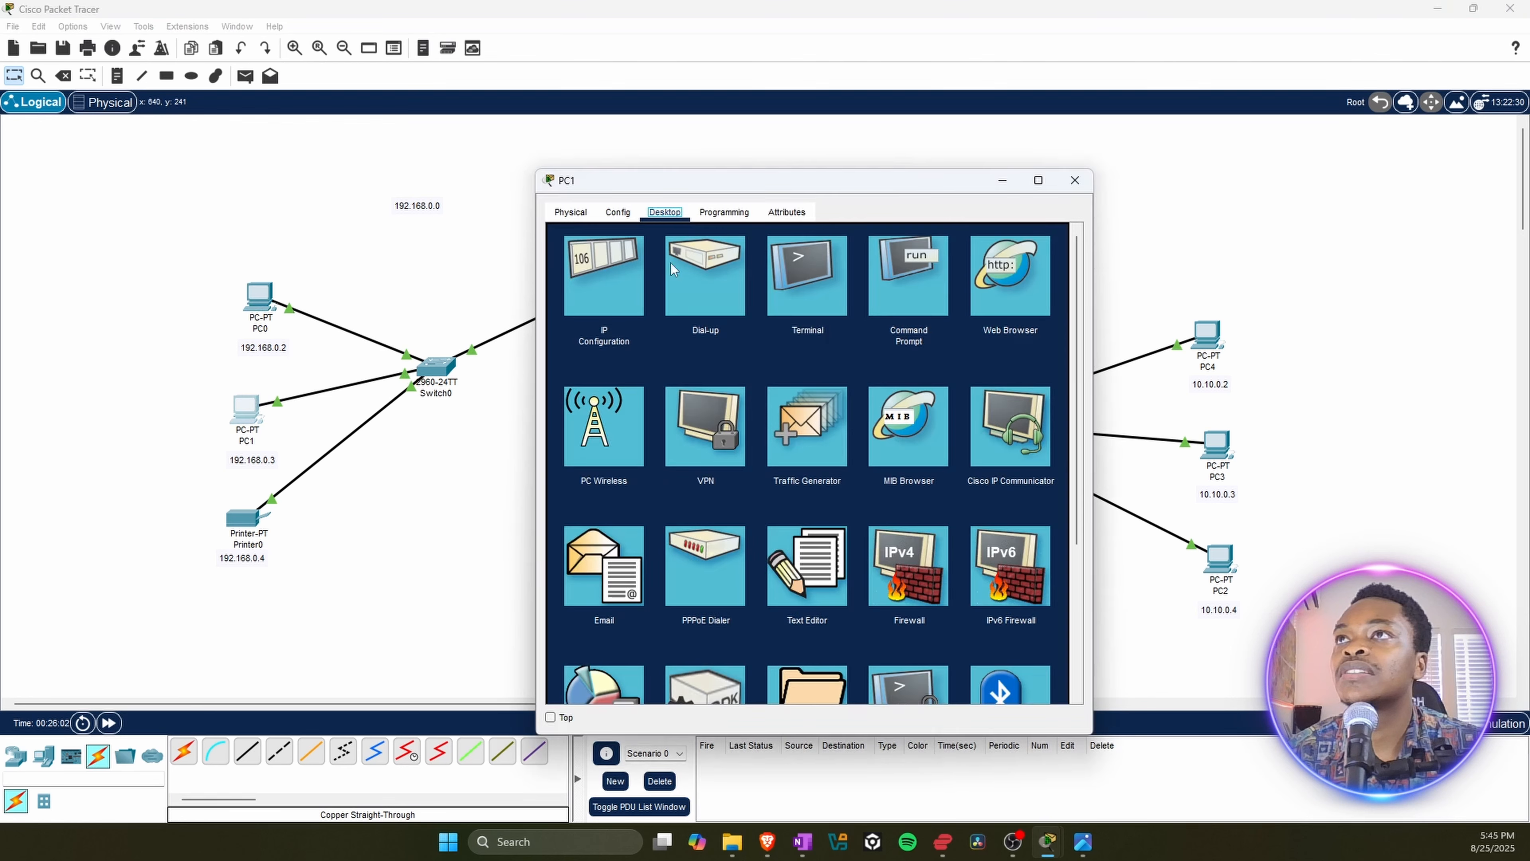
{"action": "left_click", "coordinate": [598, 274]}
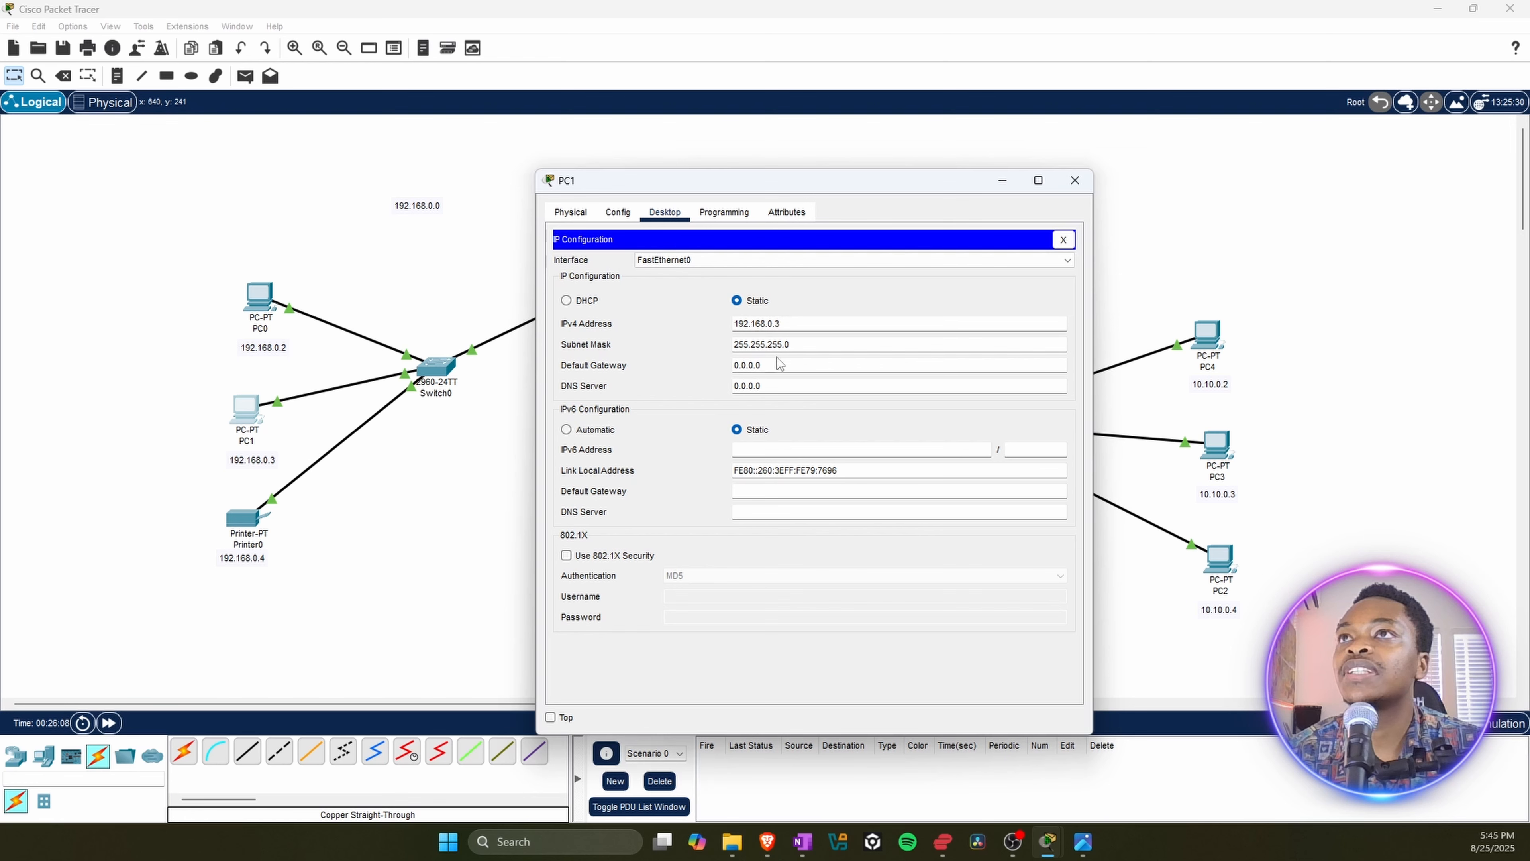
{"action": "left_click", "coordinate": [1075, 180]}
Step: Inspect Printer0's physical view, global settings and FastEthernet0 interface to check where its IPv4 address is configured
{"action": "left_click", "coordinate": [250, 522]}
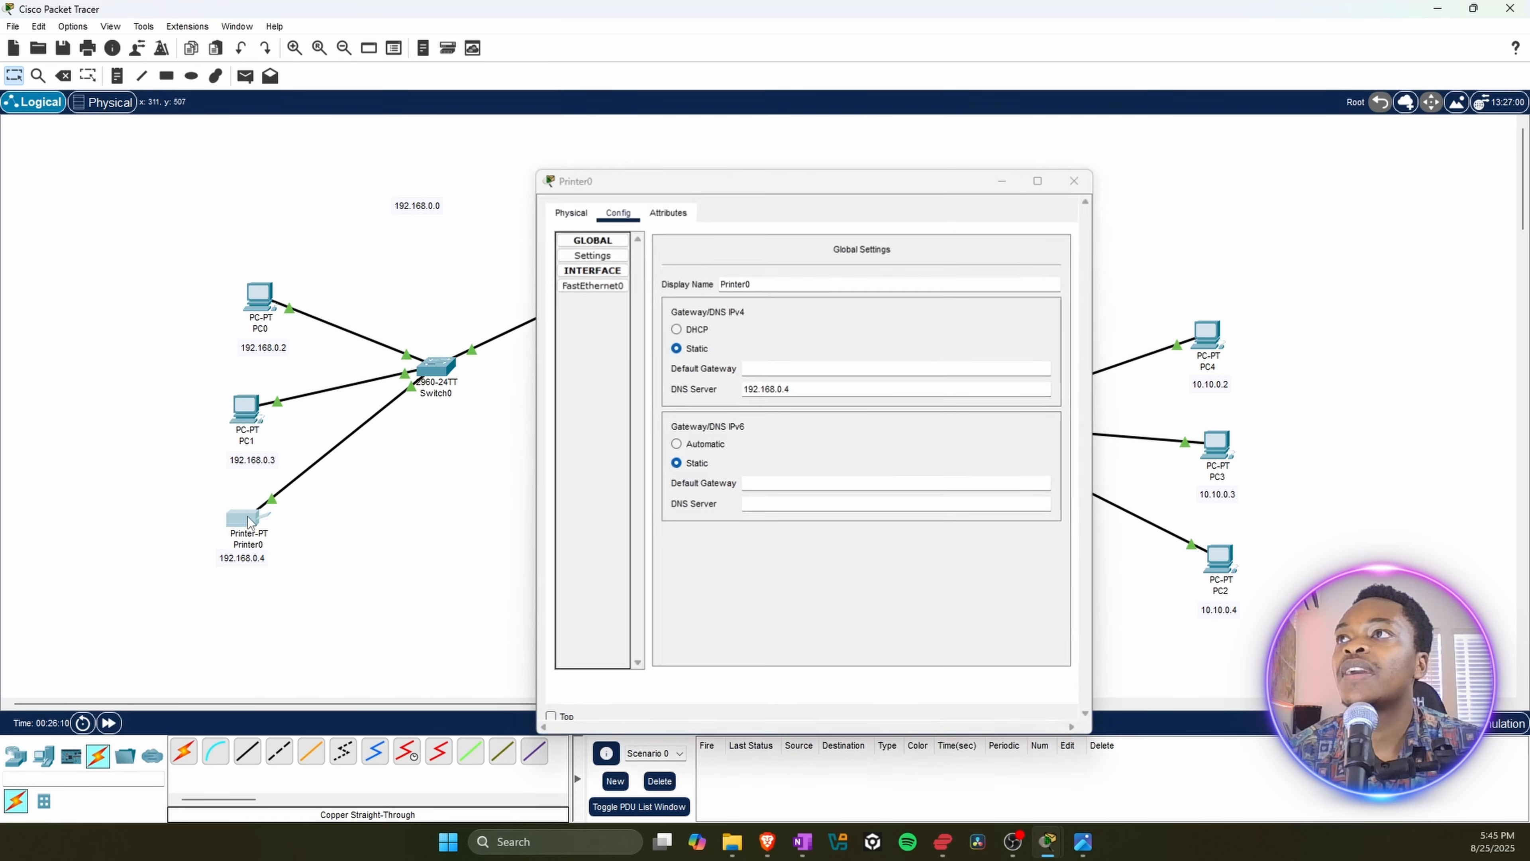
{"action": "left_click", "coordinate": [577, 214]}
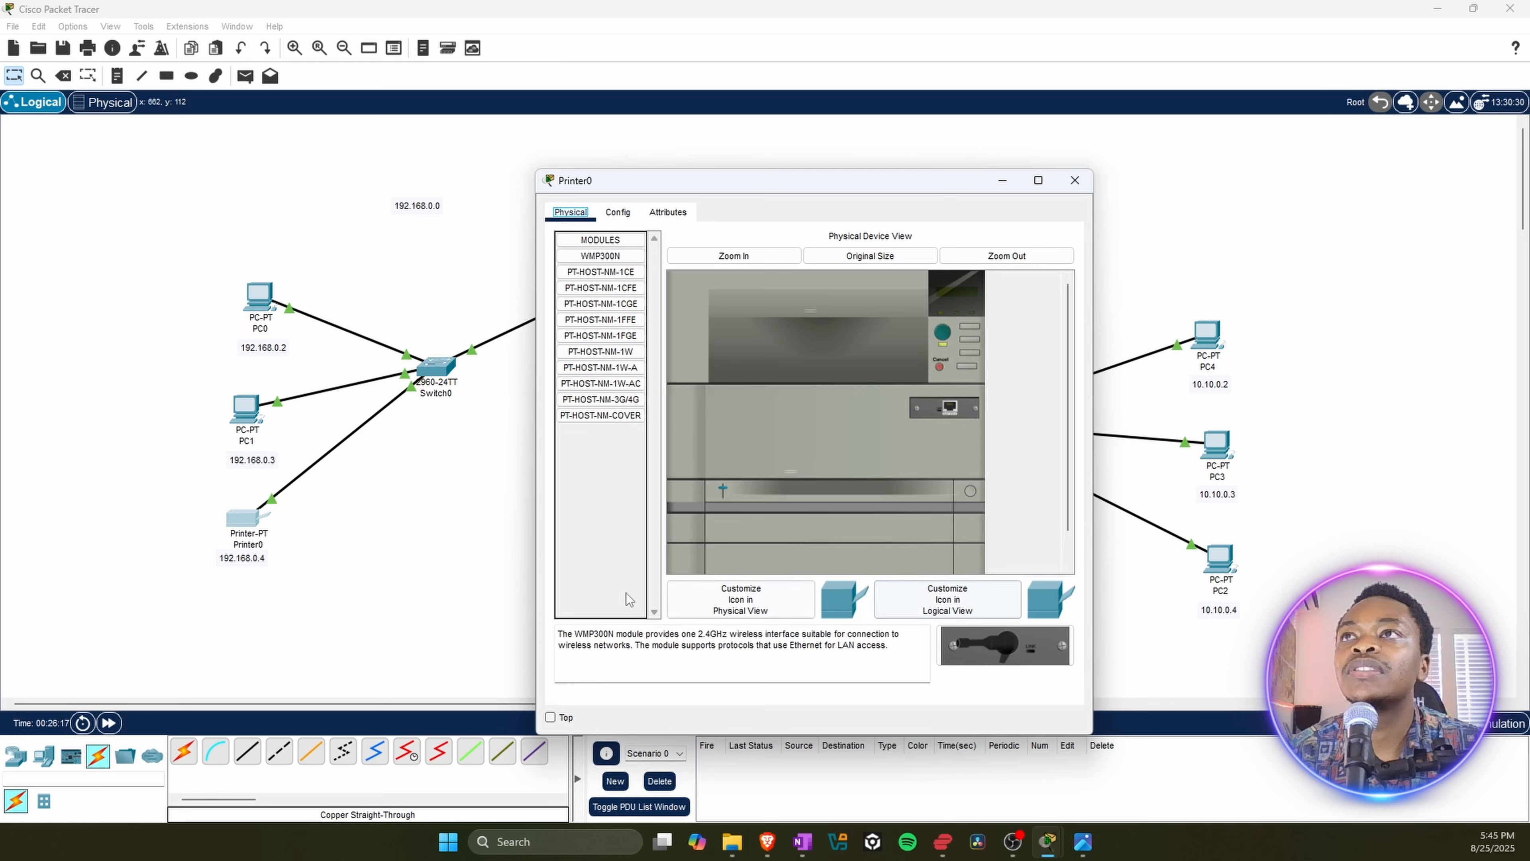
{"action": "left_click", "coordinate": [630, 208]}
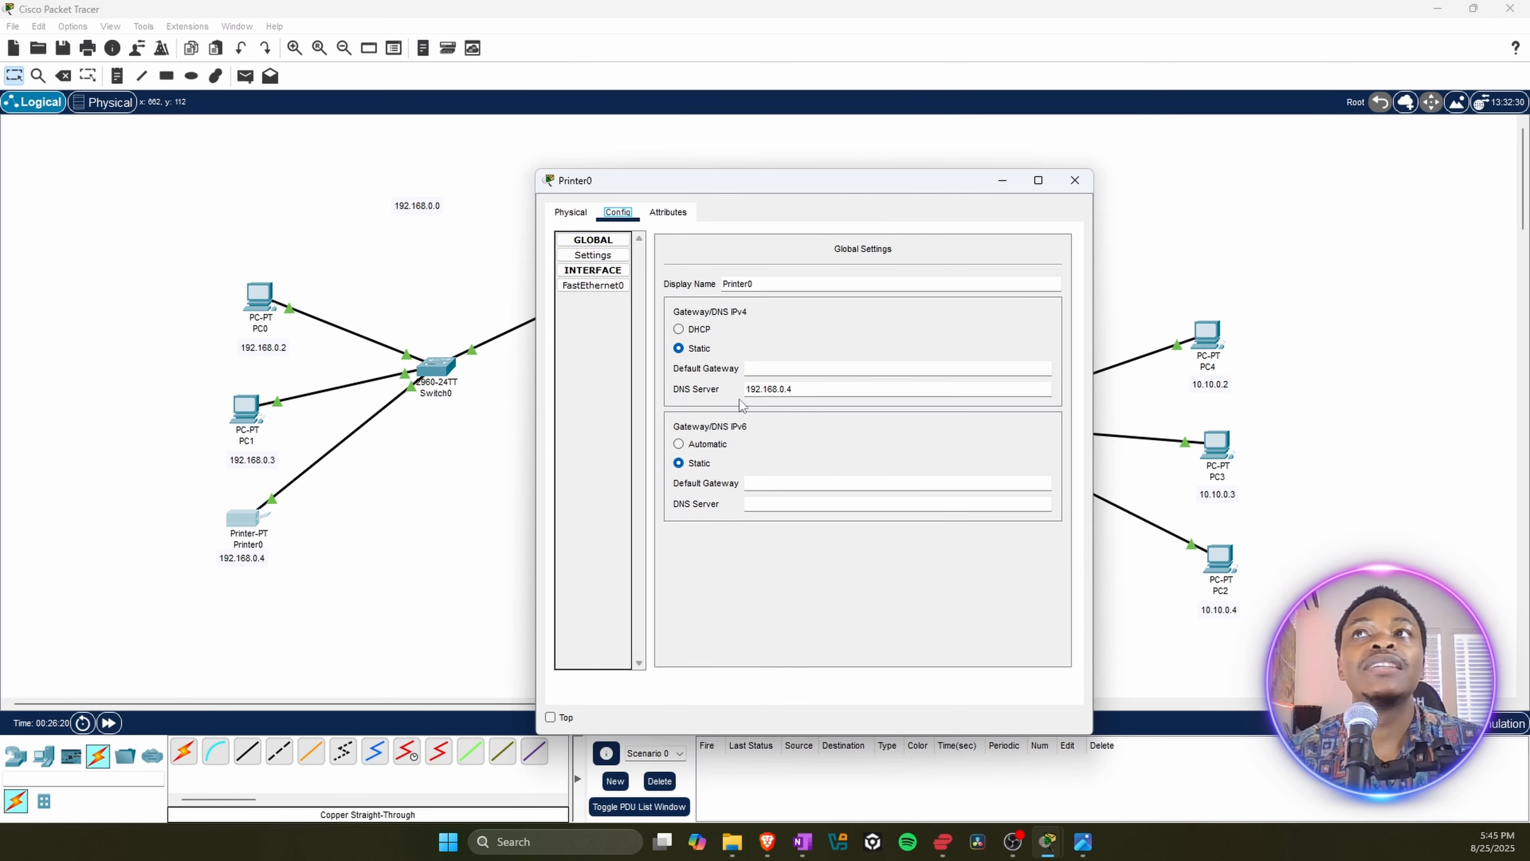
{"action": "left_click", "coordinate": [594, 286]}
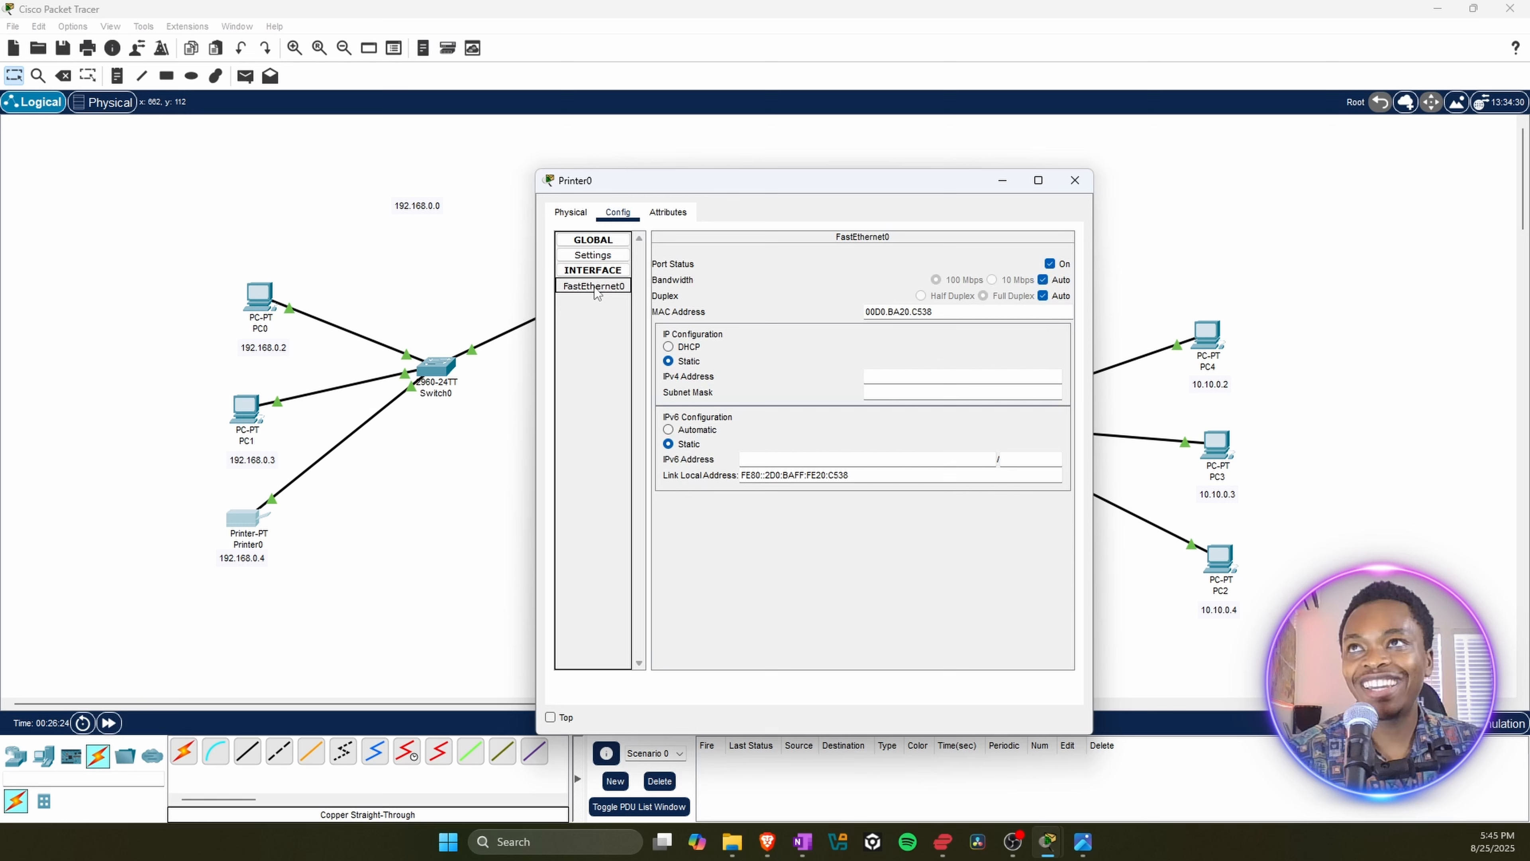
{"action": "left_click", "coordinate": [600, 270]}
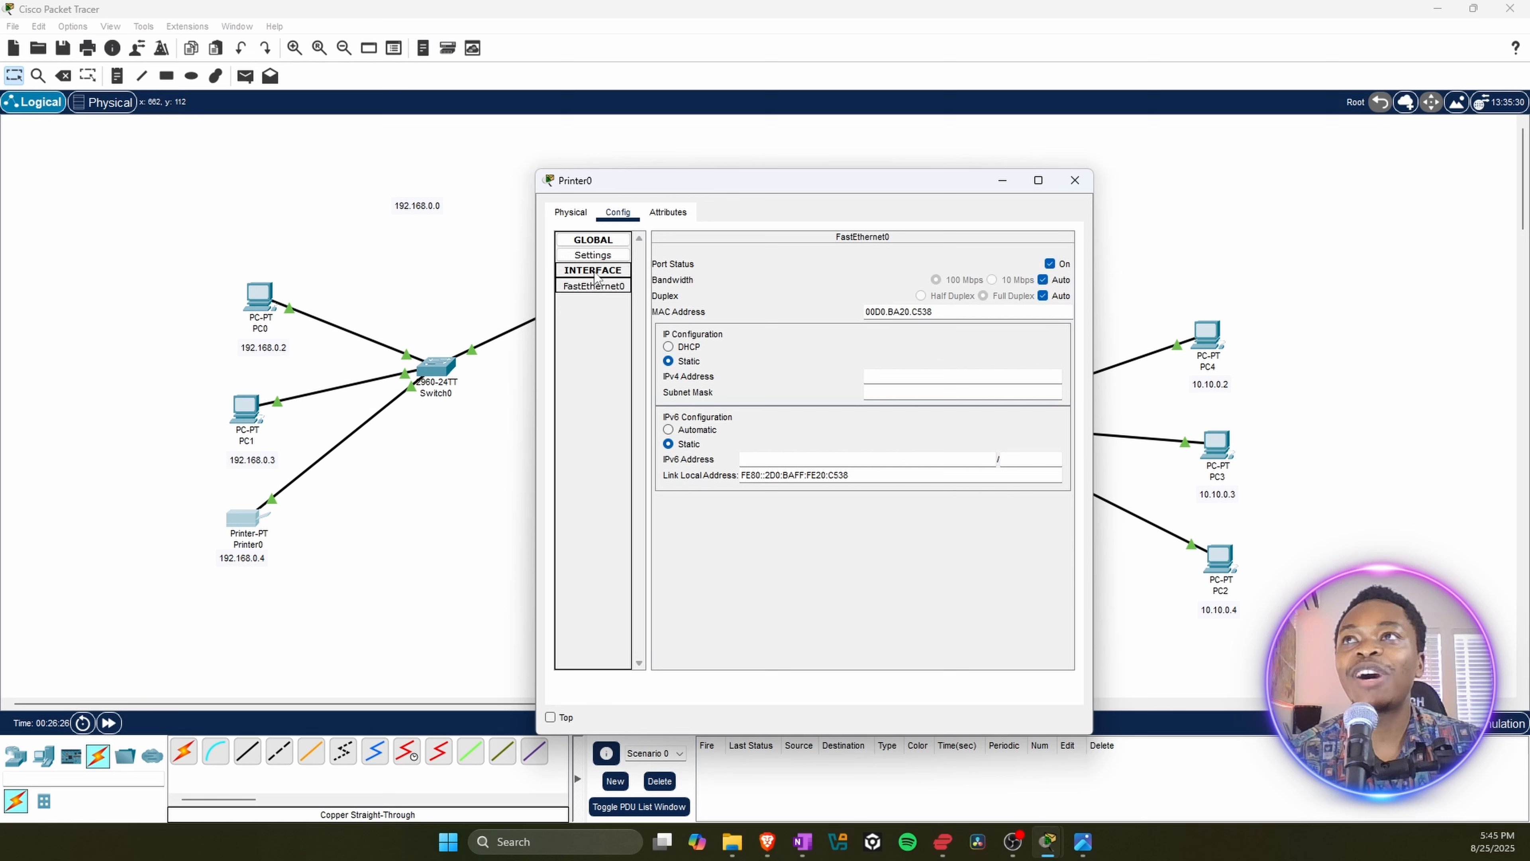
{"action": "left_click", "coordinate": [599, 270]}
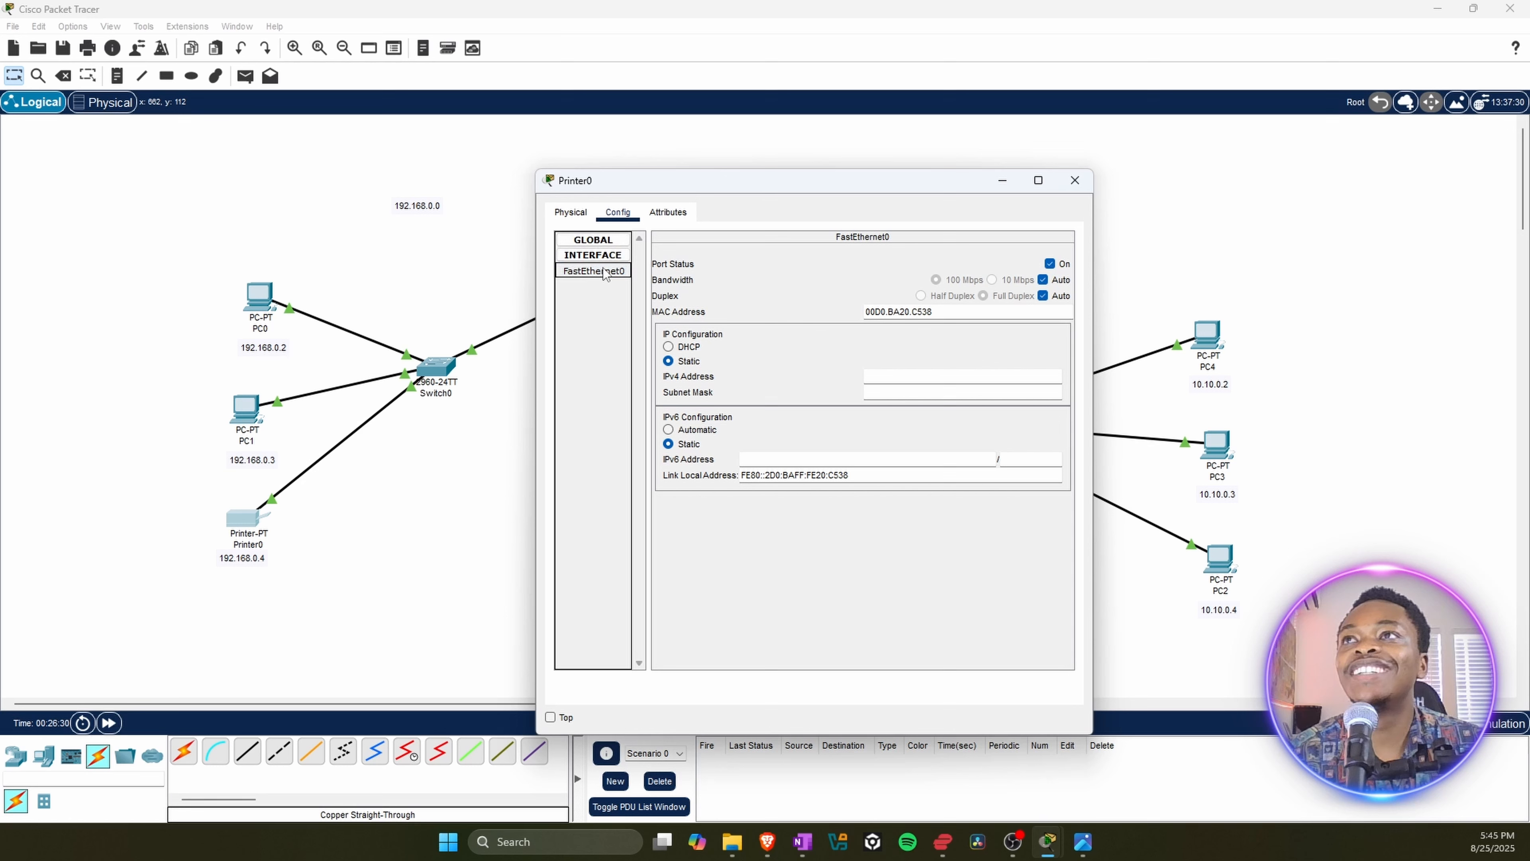
{"action": "left_click", "coordinate": [597, 256]}
{"action": "left_click", "coordinate": [598, 255]}
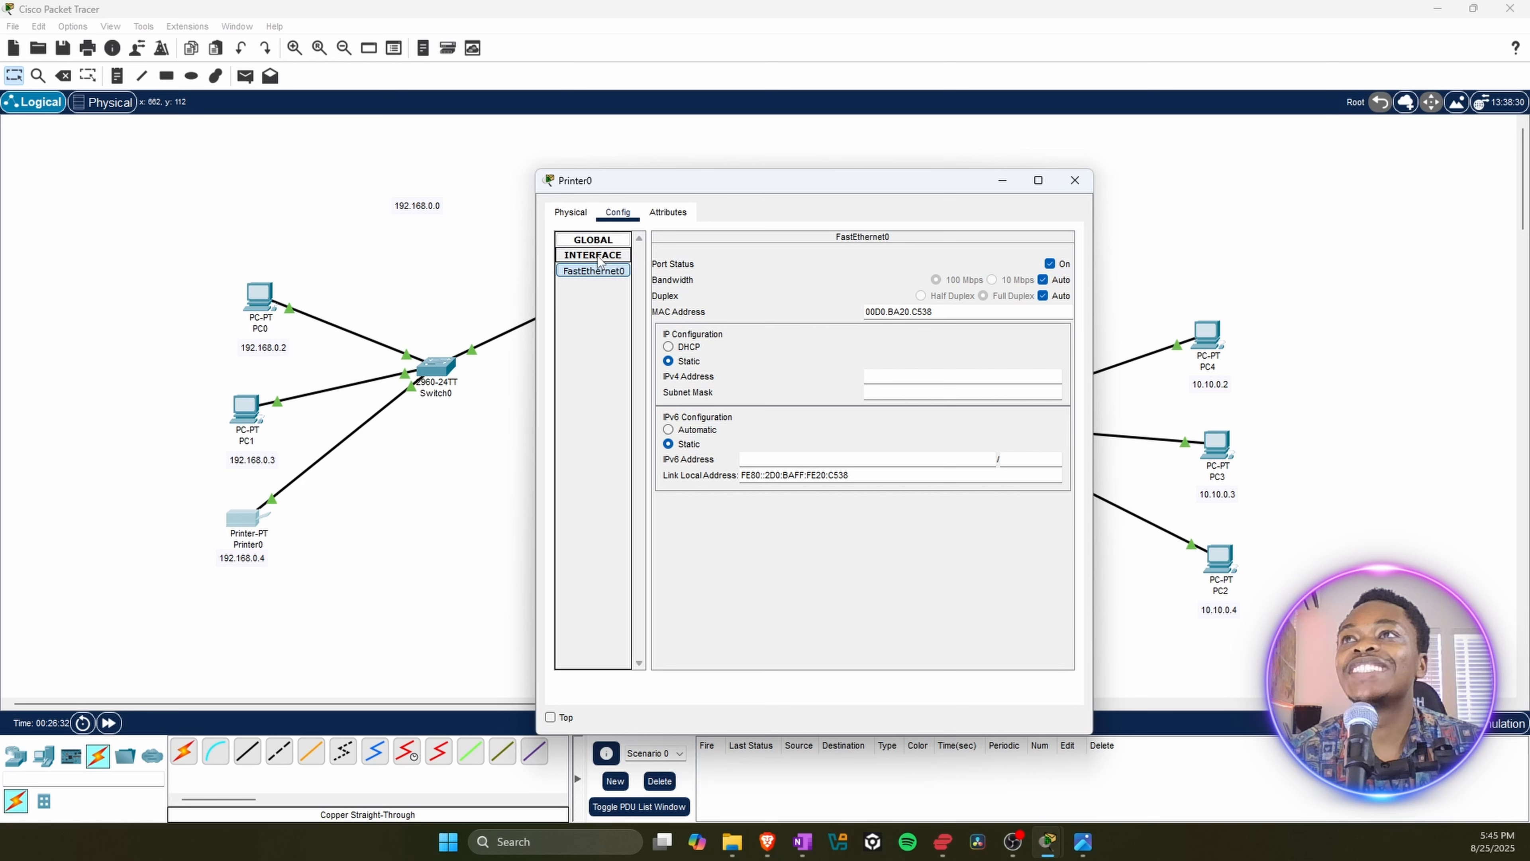
Step: Clear the address 192.168.0.4 from the IPv4 DNS Server setting in Printer0's global settings
{"action": "left_click", "coordinate": [597, 240]}
{"action": "left_click", "coordinate": [595, 258]}
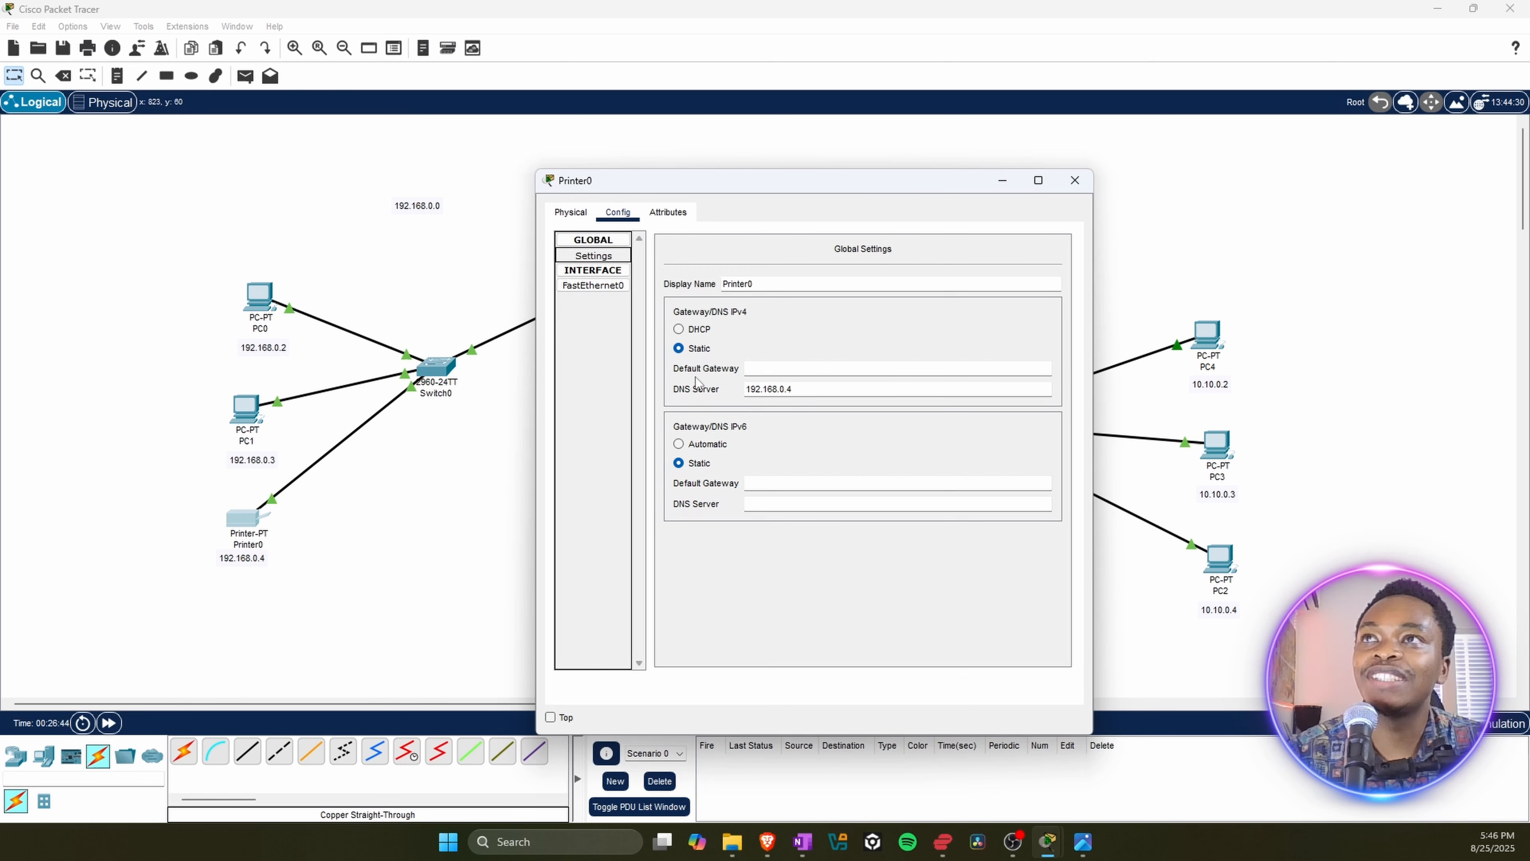
{"action": "left_click_drag", "start_coordinate": [814, 391], "coordinate": [741, 387]}
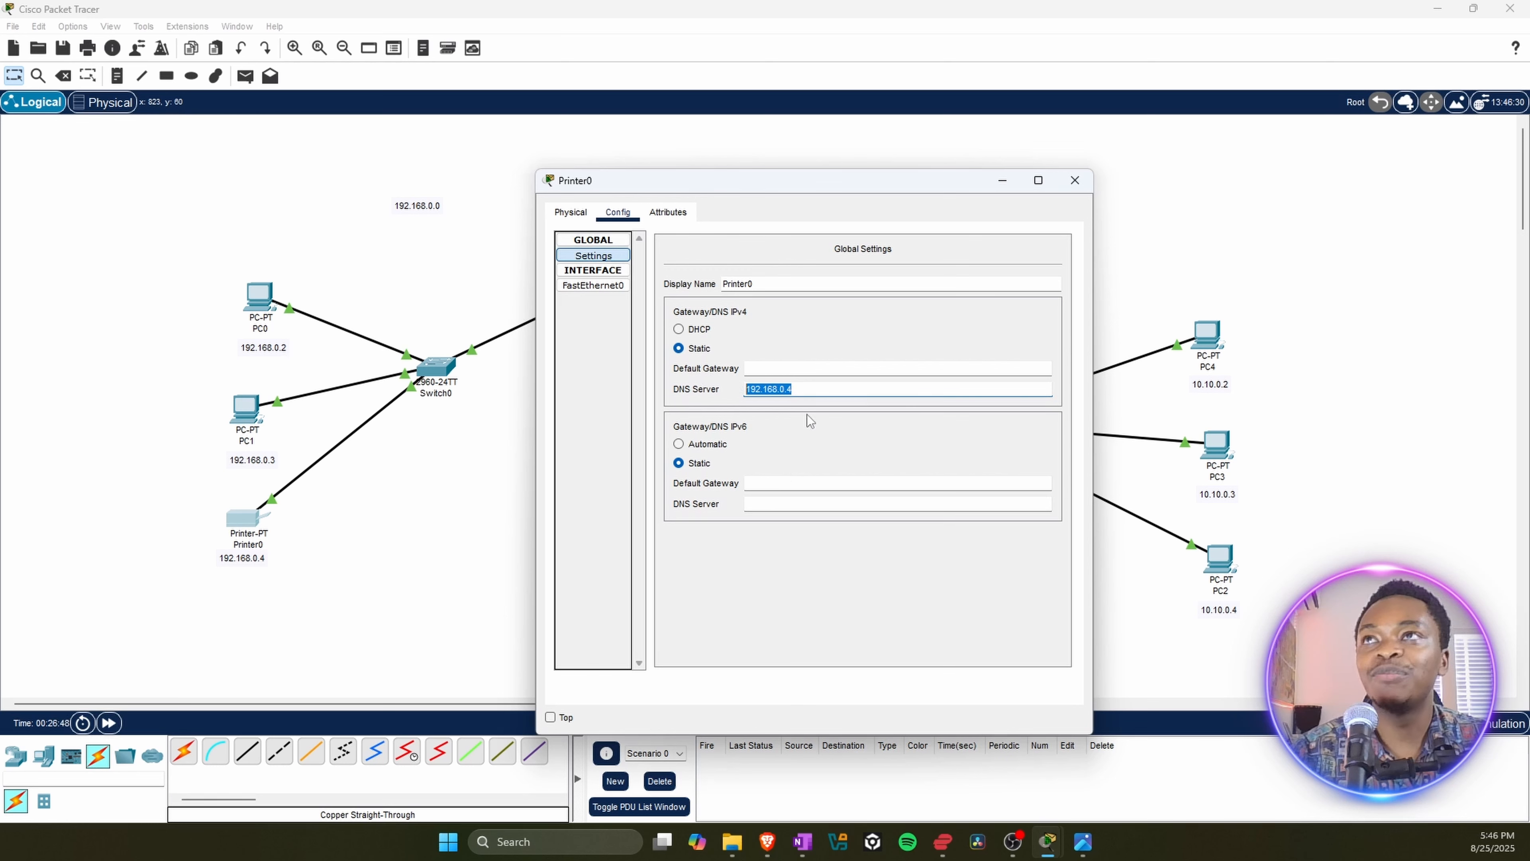
{"action": "key", "text": "BackSpace"}
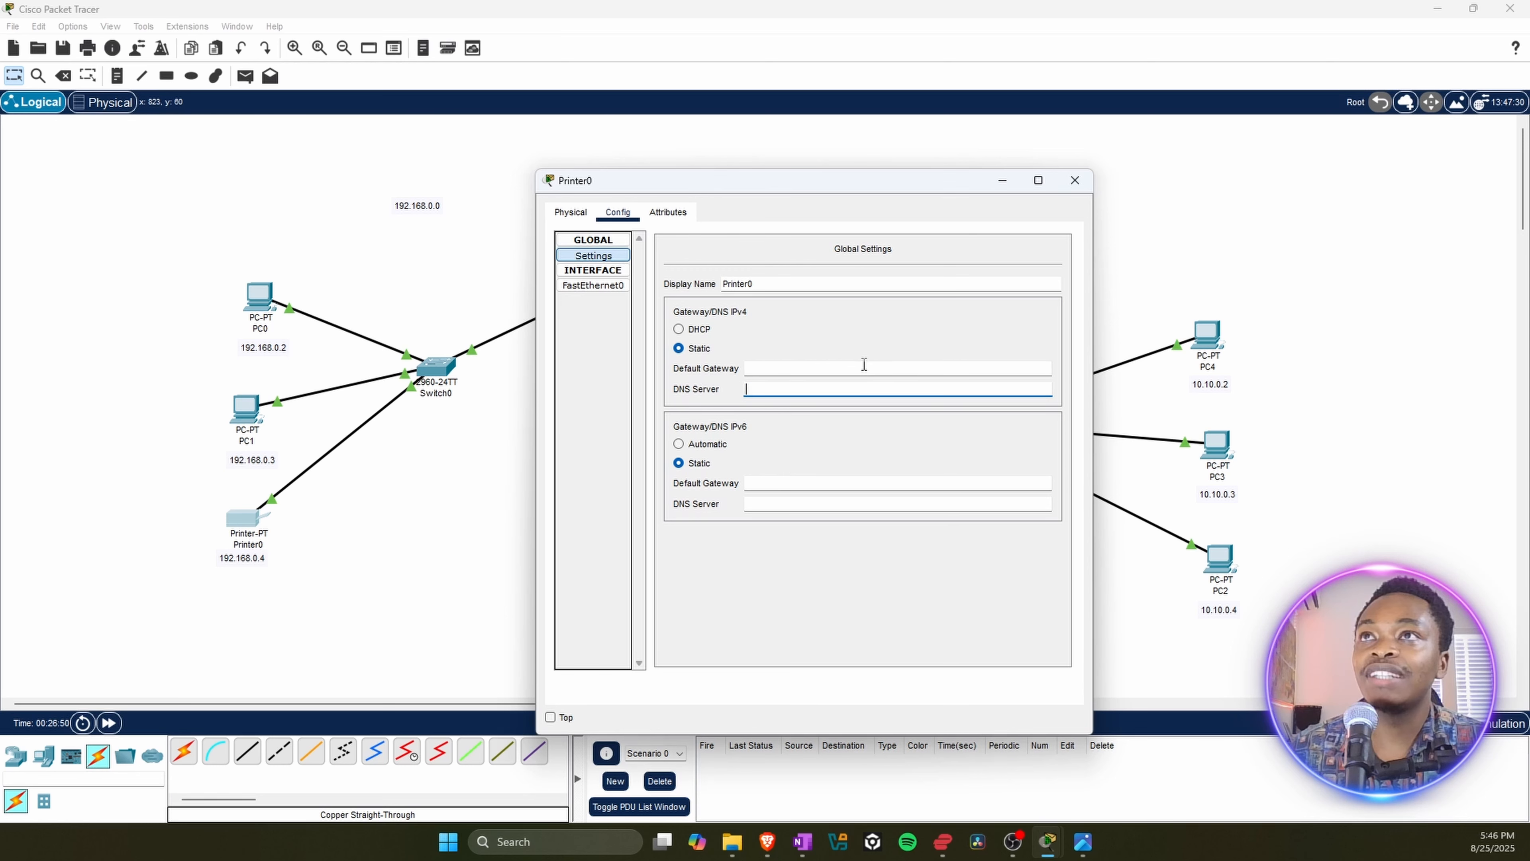
Step: Set Printer0's FastEthernet0 interface to static IPv4 address 192.168.0.4 with subnet mask 255.255.255.0, and close Printer0's window
{"action": "left_click", "coordinate": [596, 285]}
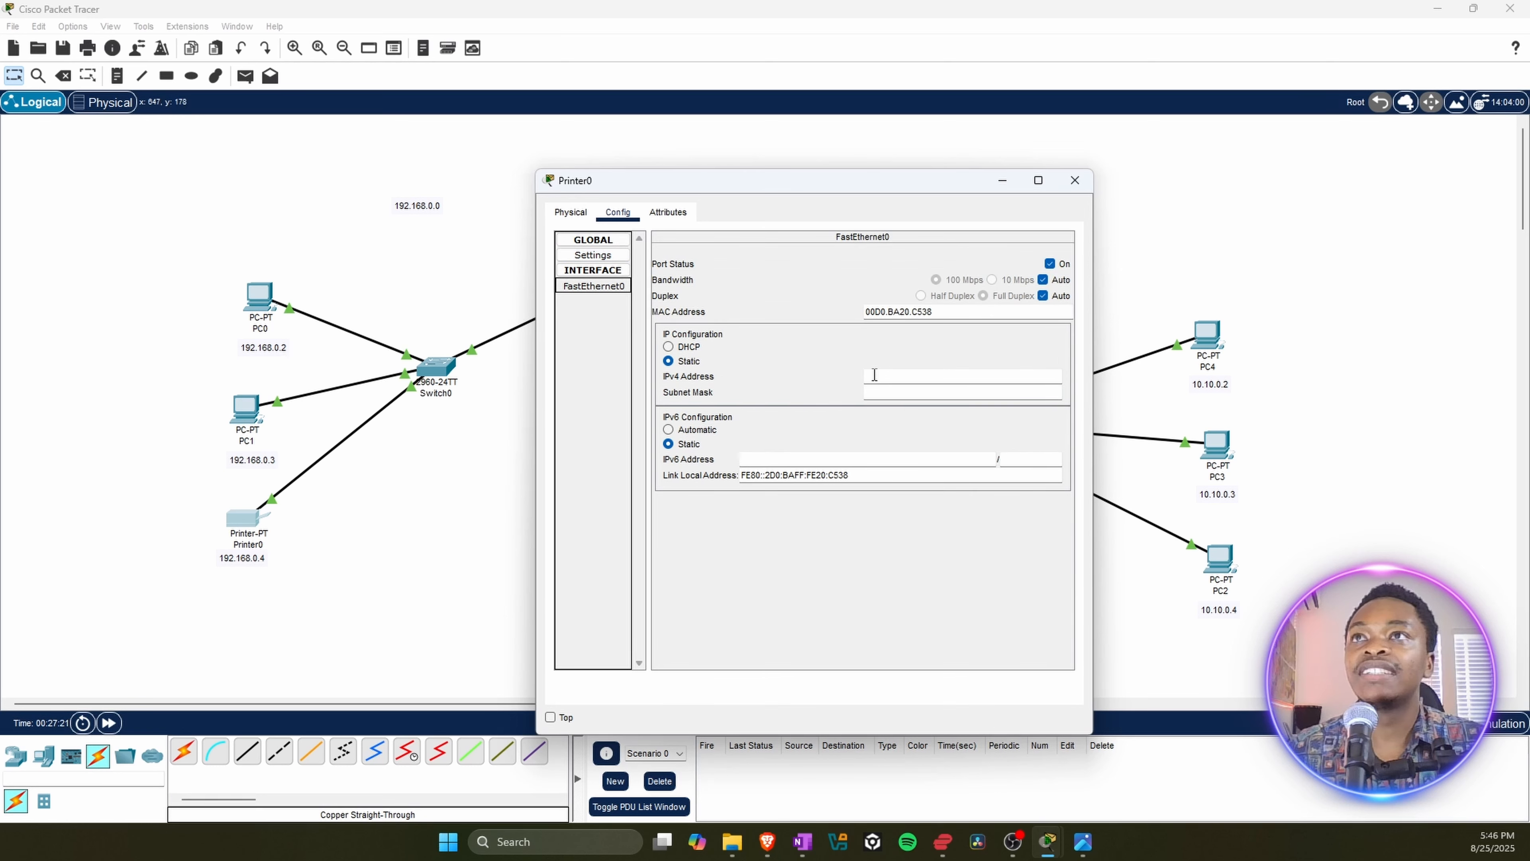
{"action": "left_click", "coordinate": [869, 375]}
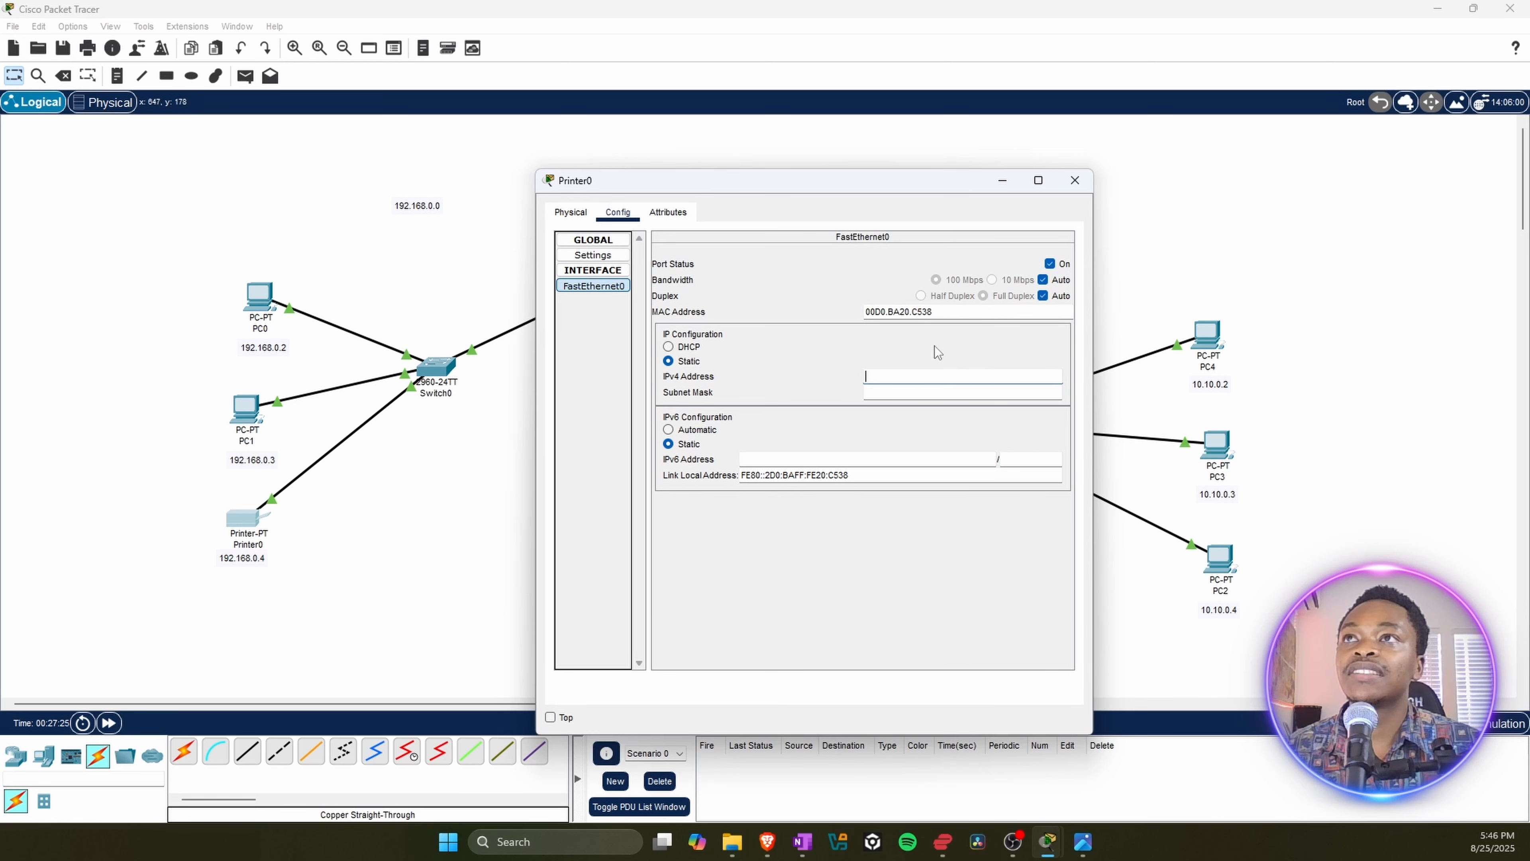
{"action": "type", "text": "192.168.0.4"}
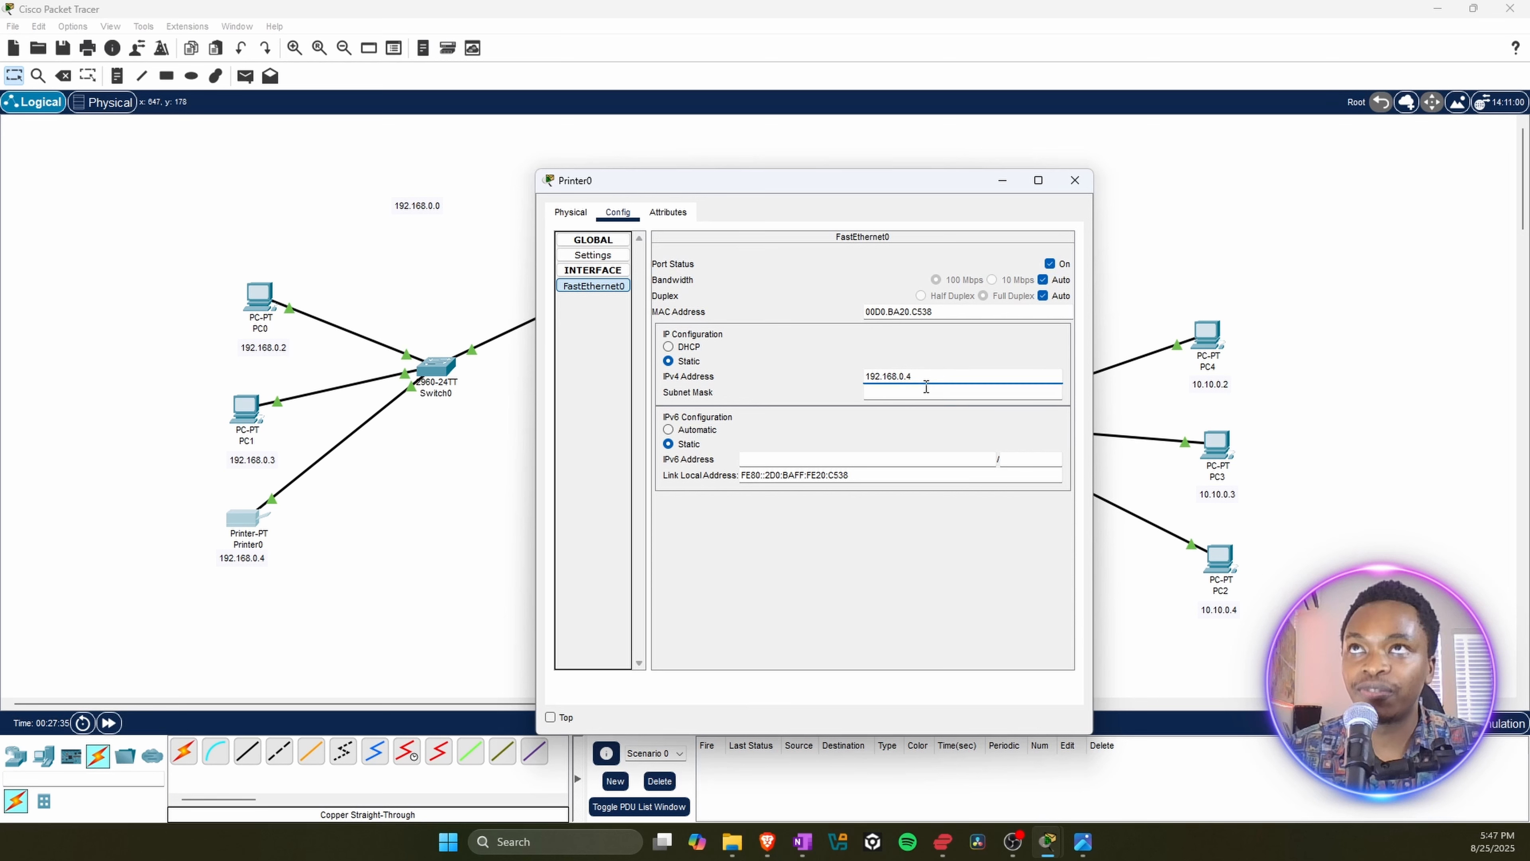
{"action": "left_click", "coordinate": [894, 394]}
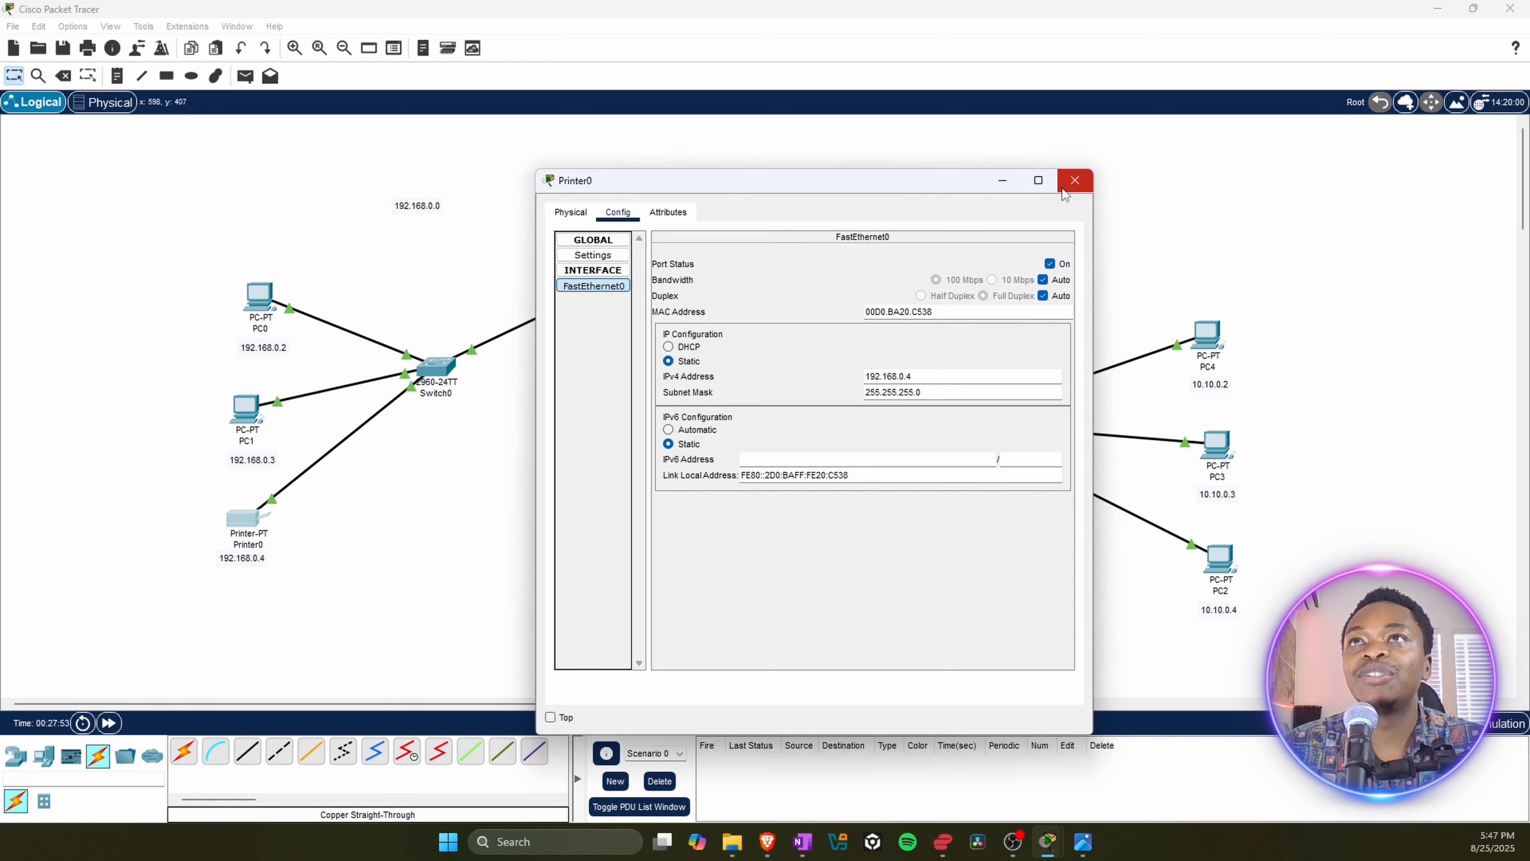
{"action": "left_click", "coordinate": [1073, 183]}
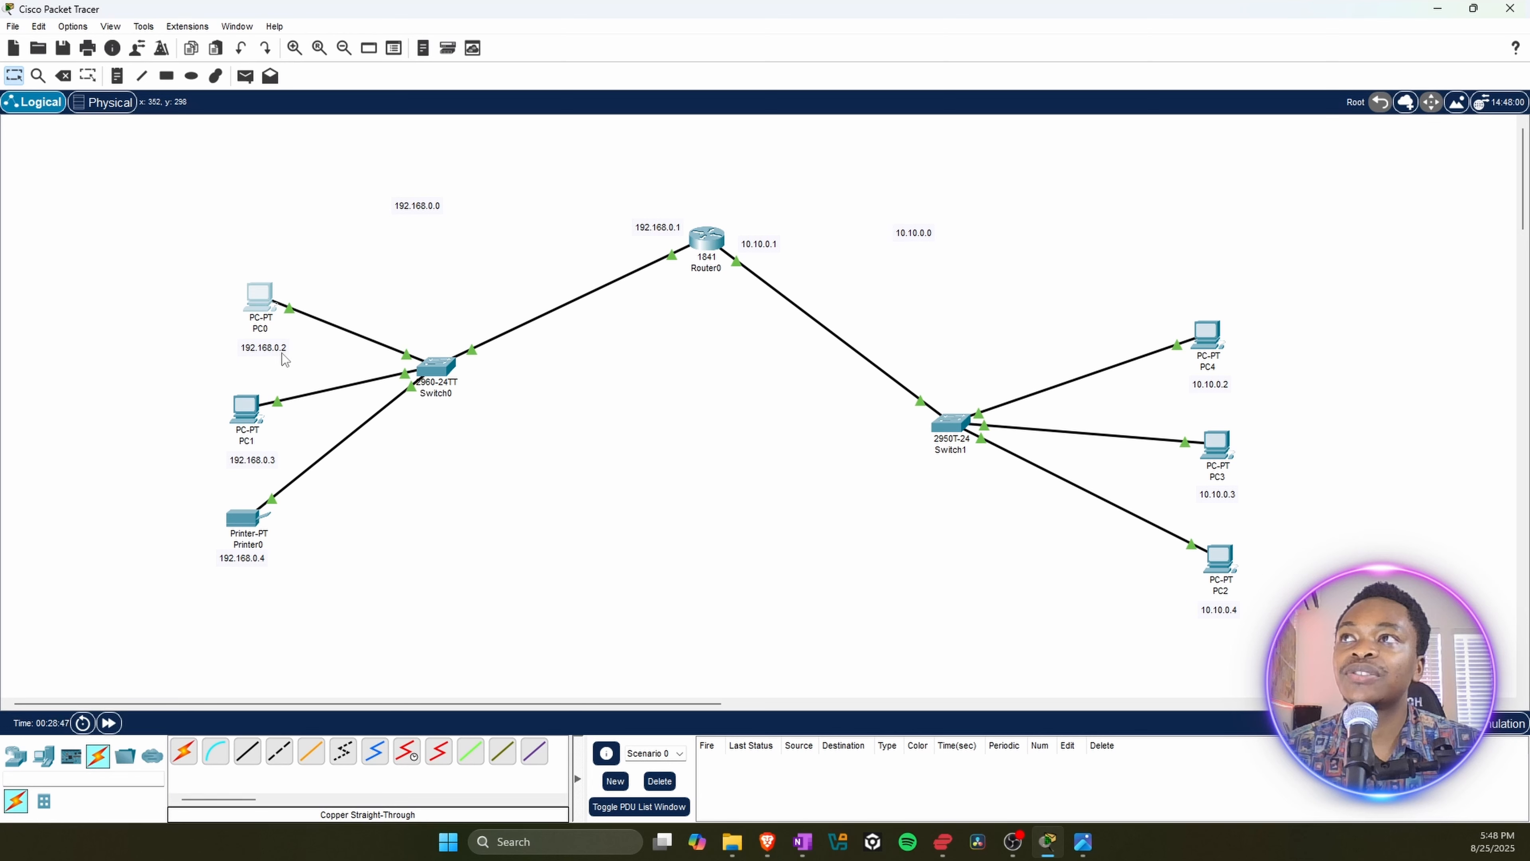
Step: Open PC0's Command Prompt and ping Printer0 at 192.168.0.4 again
{"action": "left_click", "coordinate": [266, 302]}
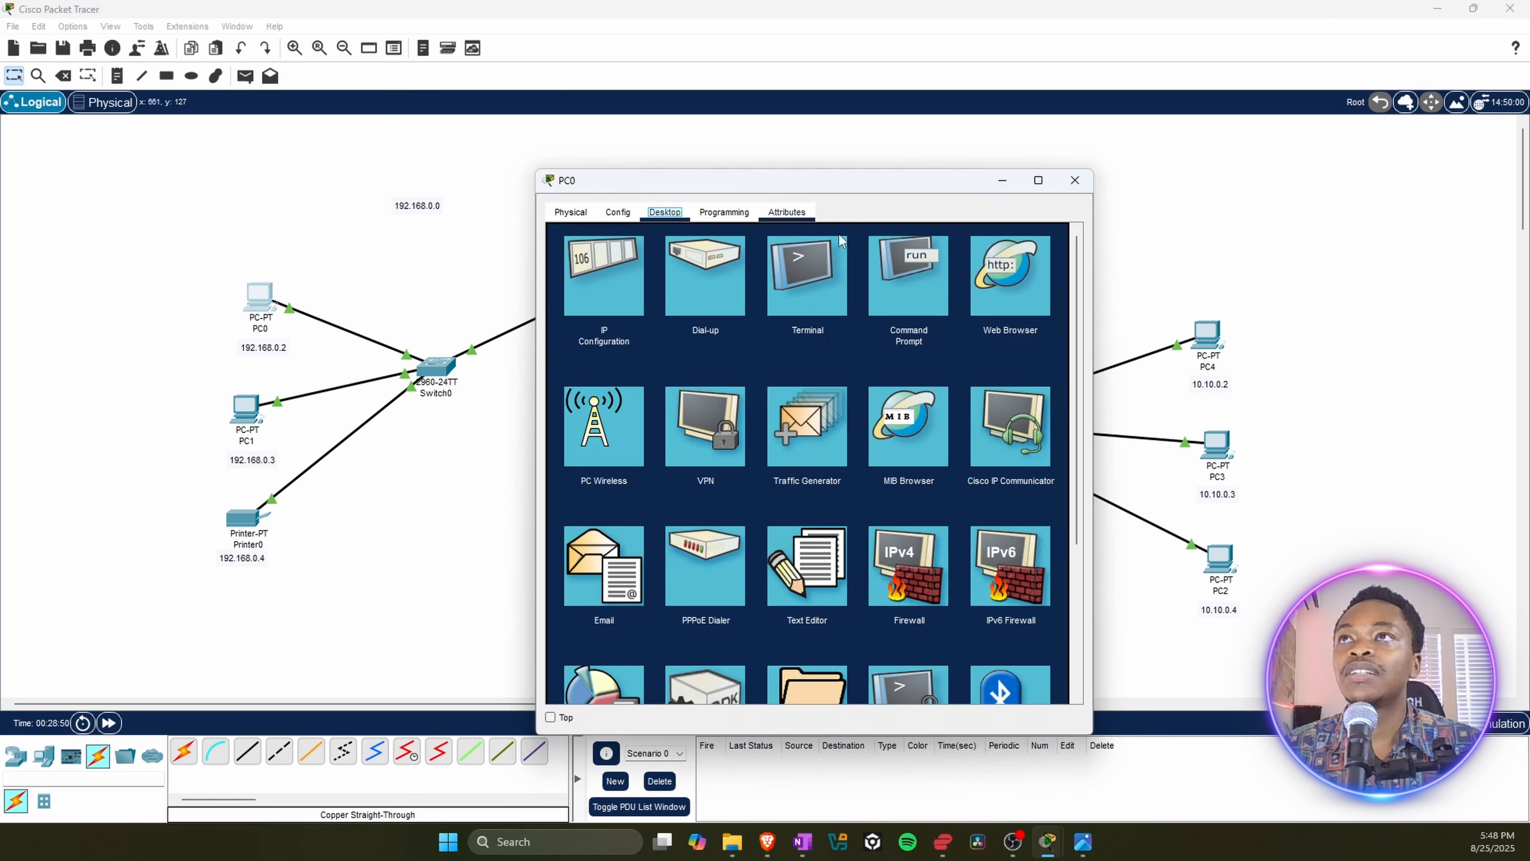
{"action": "left_click", "coordinate": [912, 272]}
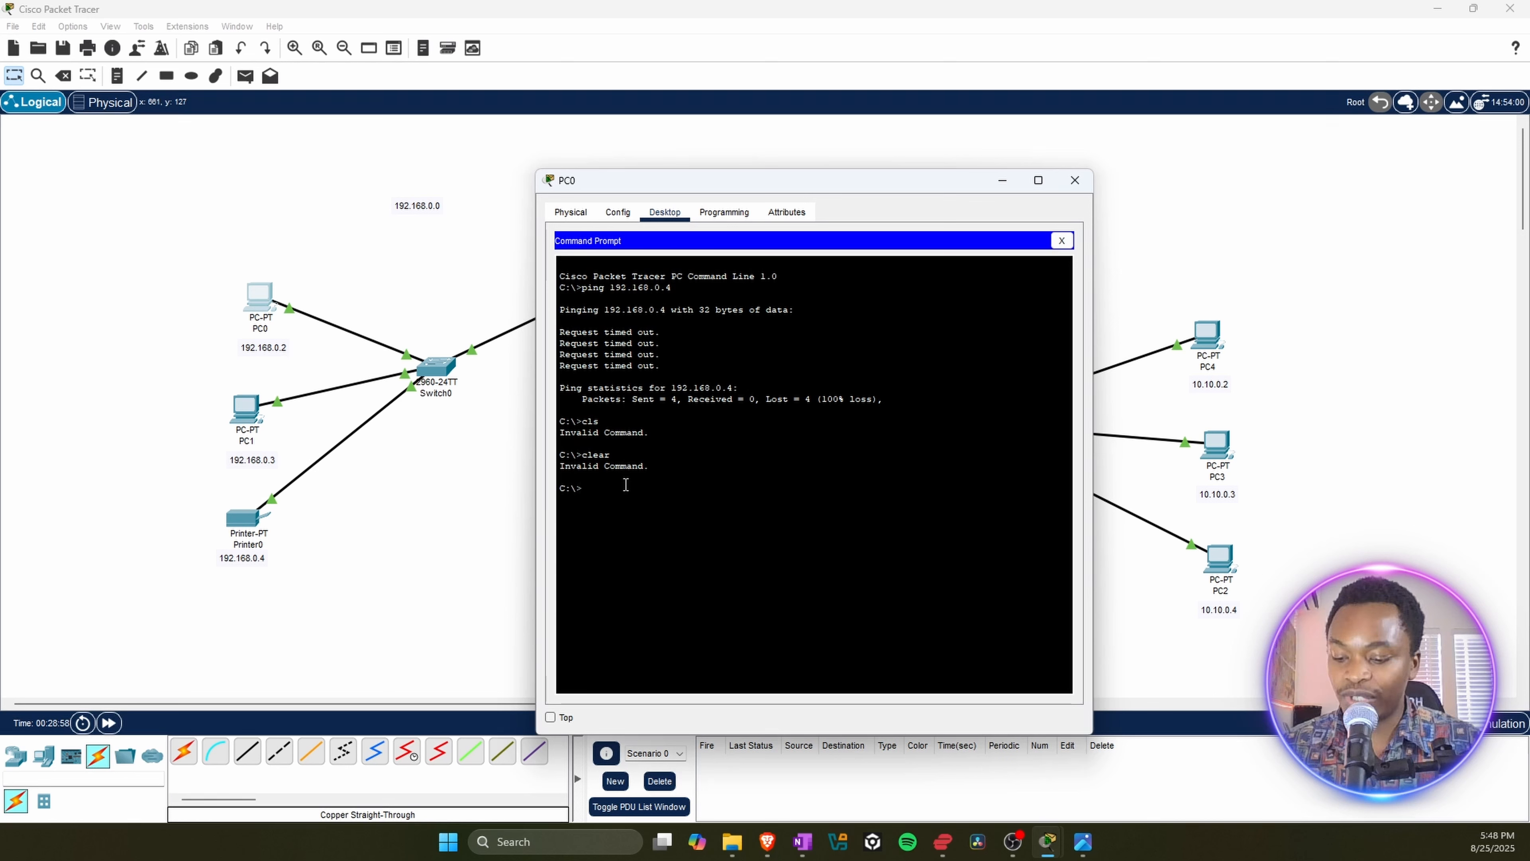
{"action": "type", "text": "pi"}
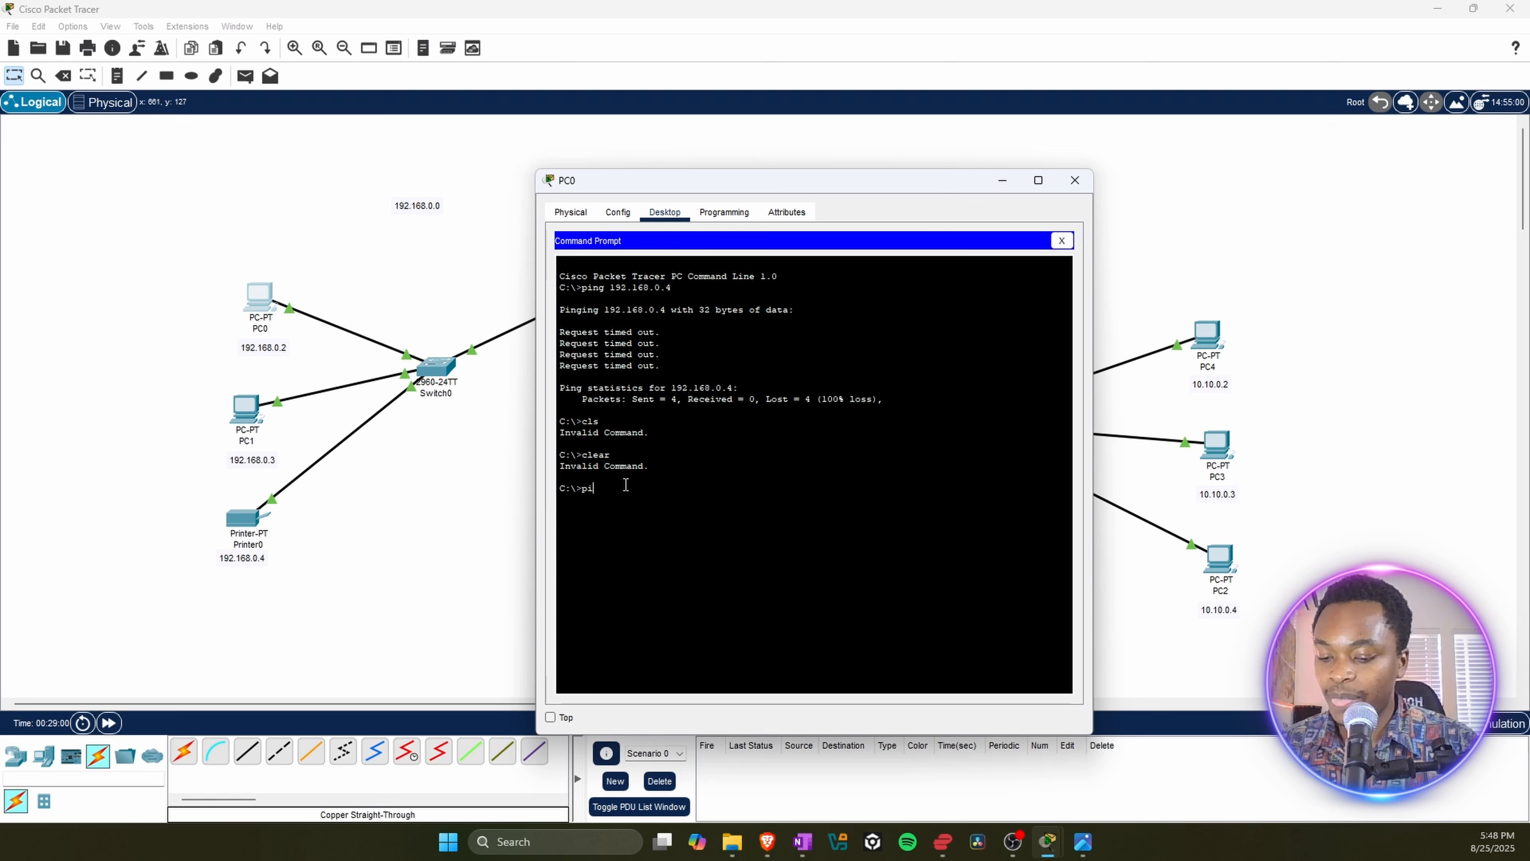
{"action": "type", "text": "ng"}
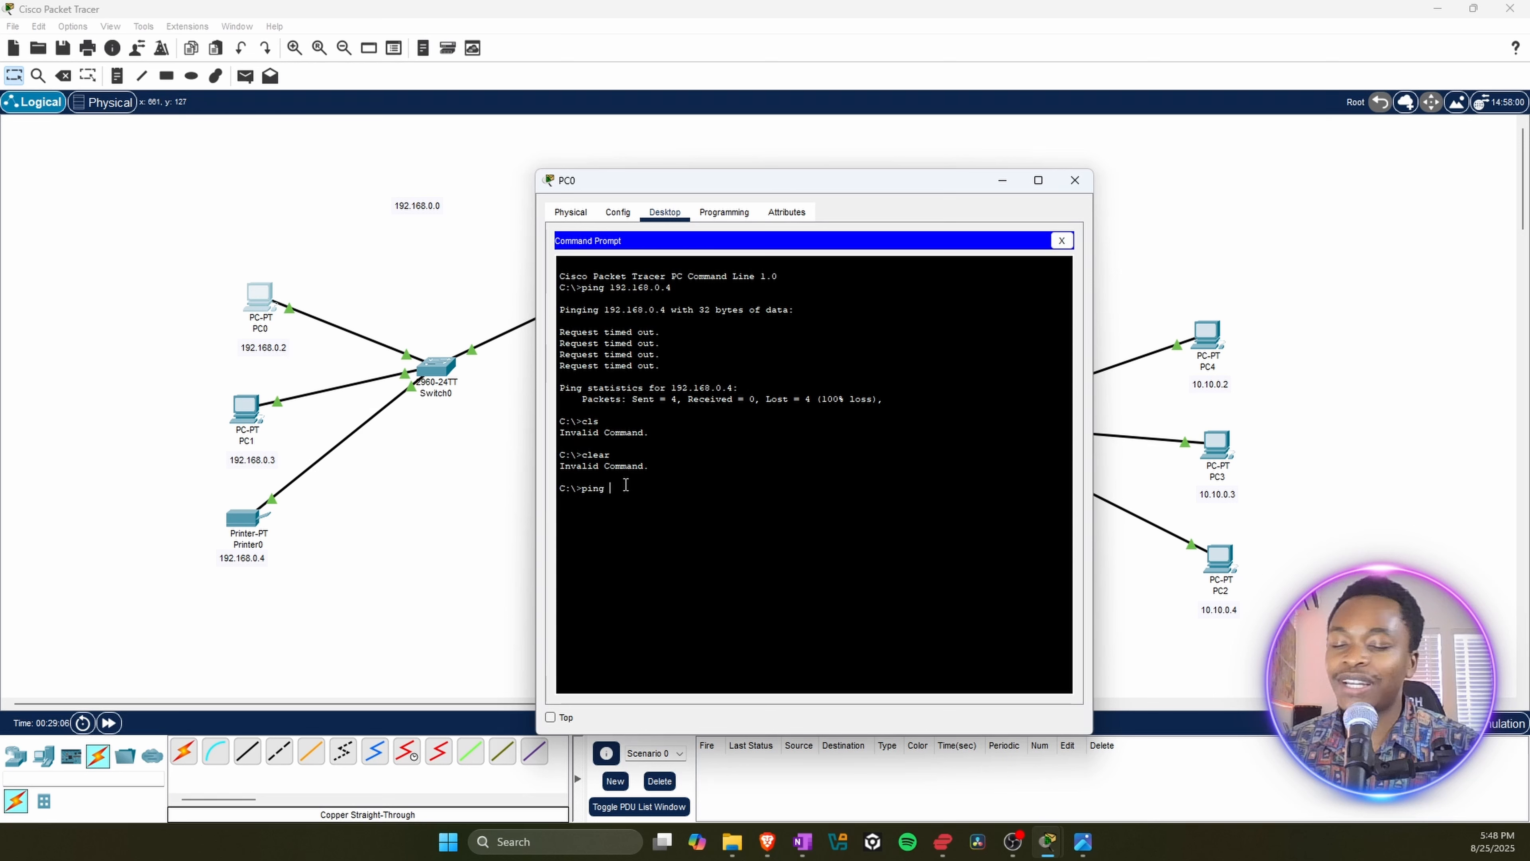
{"action": "type", "text": "192"}
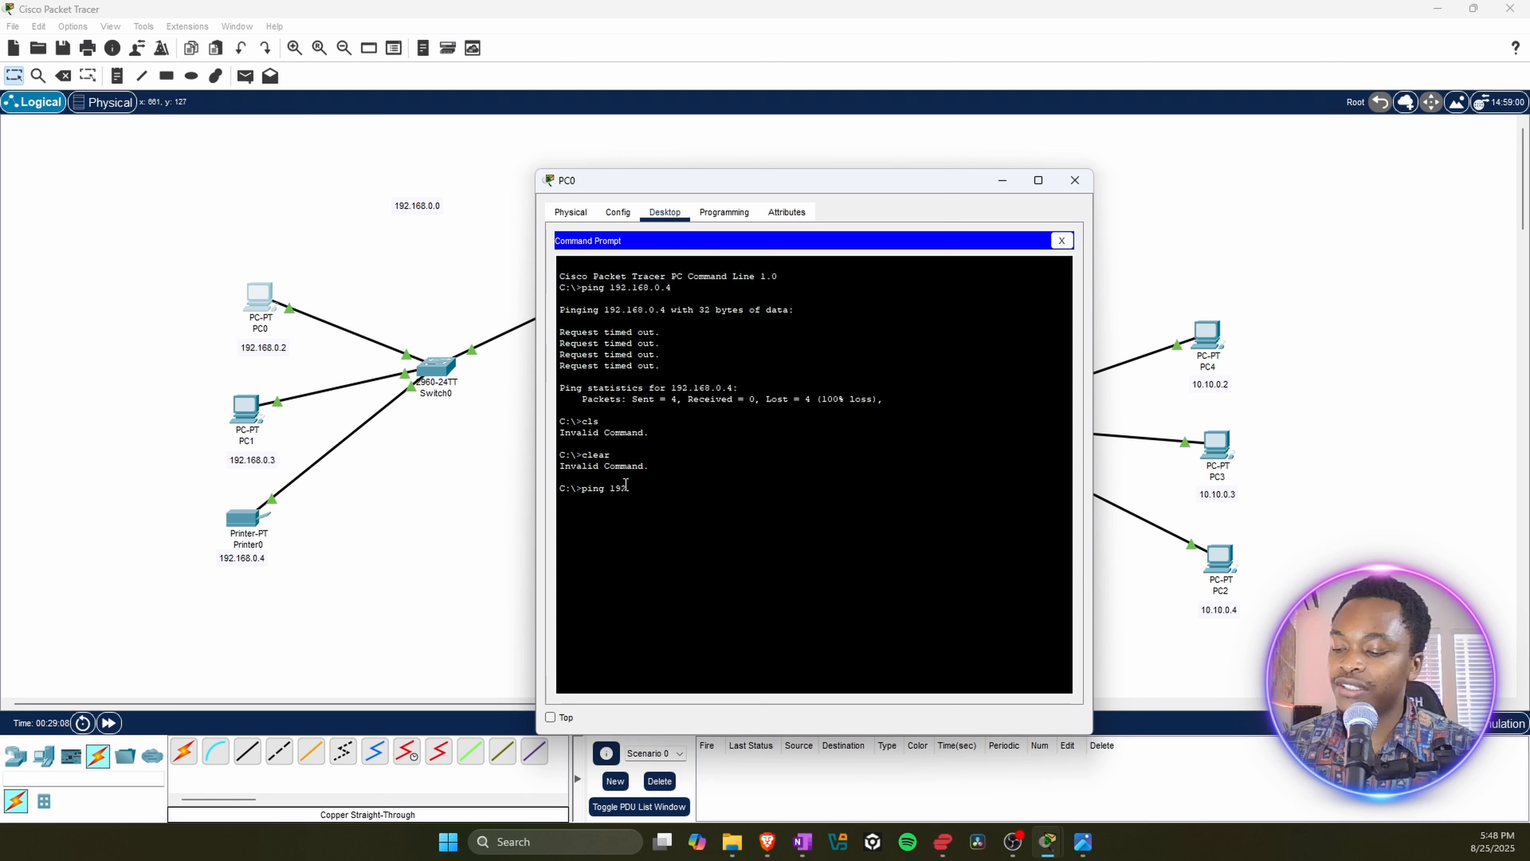
{"action": "type", "text": ".168"}
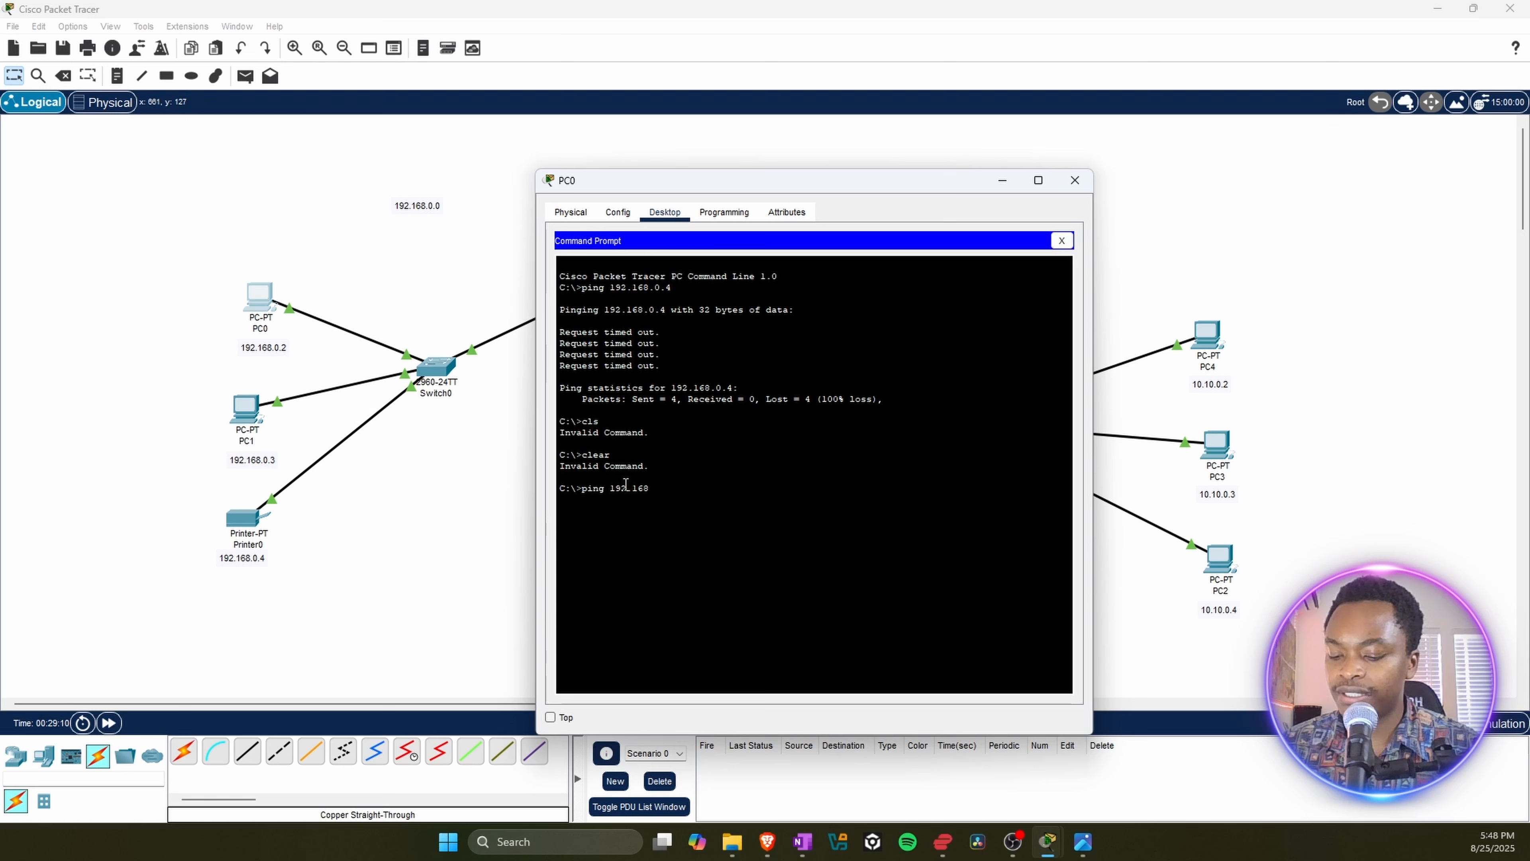
{"action": "type", "text": ".0"}
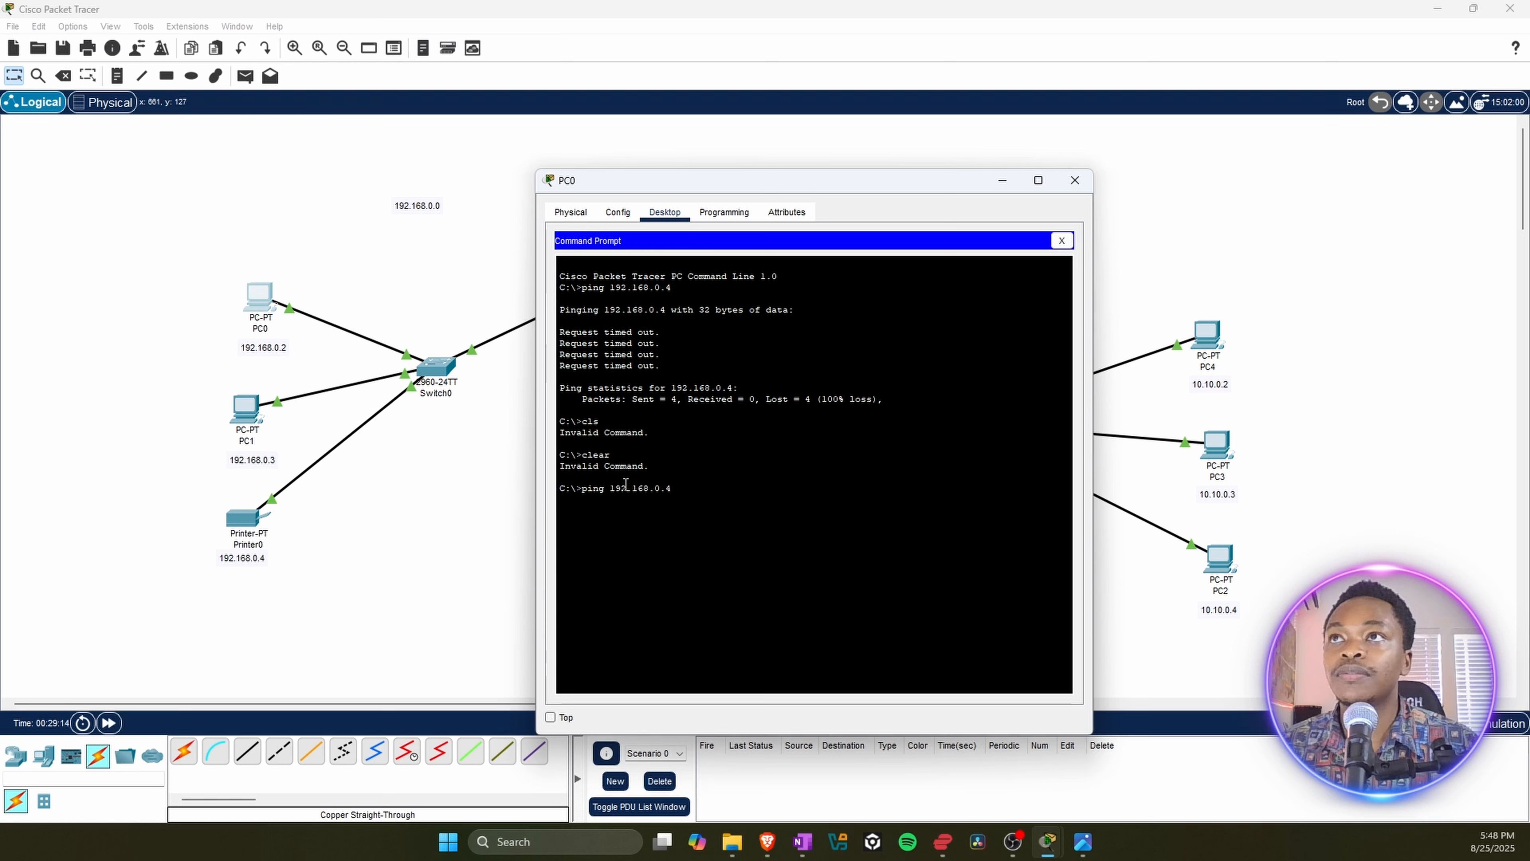
{"action": "type", "text": ".4"}
{"action": "key", "text": "Return"}
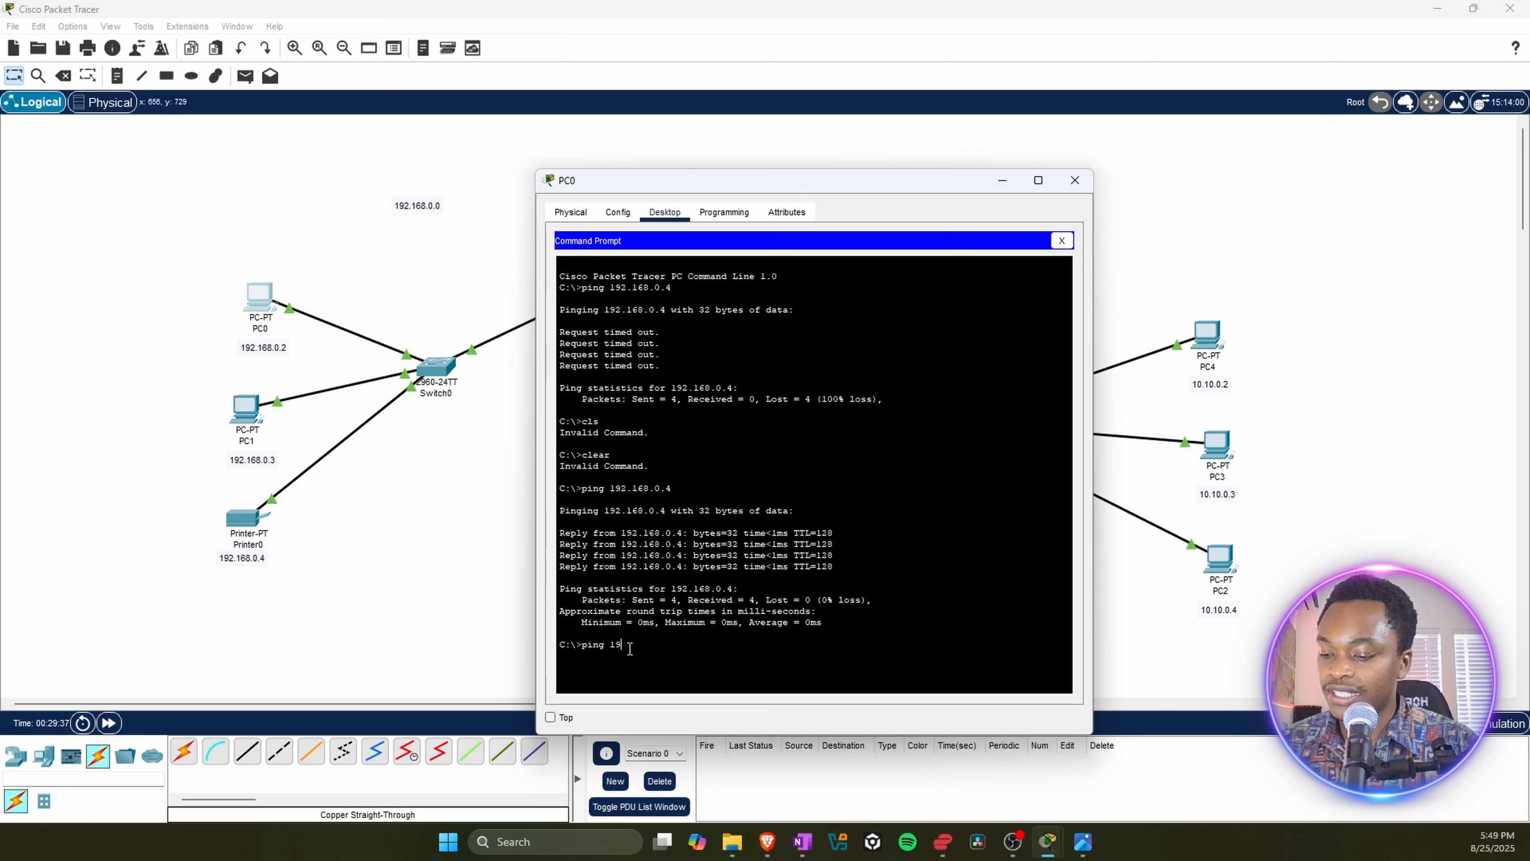
Step: Ping PC1's address 192.168.0.3 from PC0's Command Prompt, and close PC0's window
{"action": "type", "text": "2.168.0"}
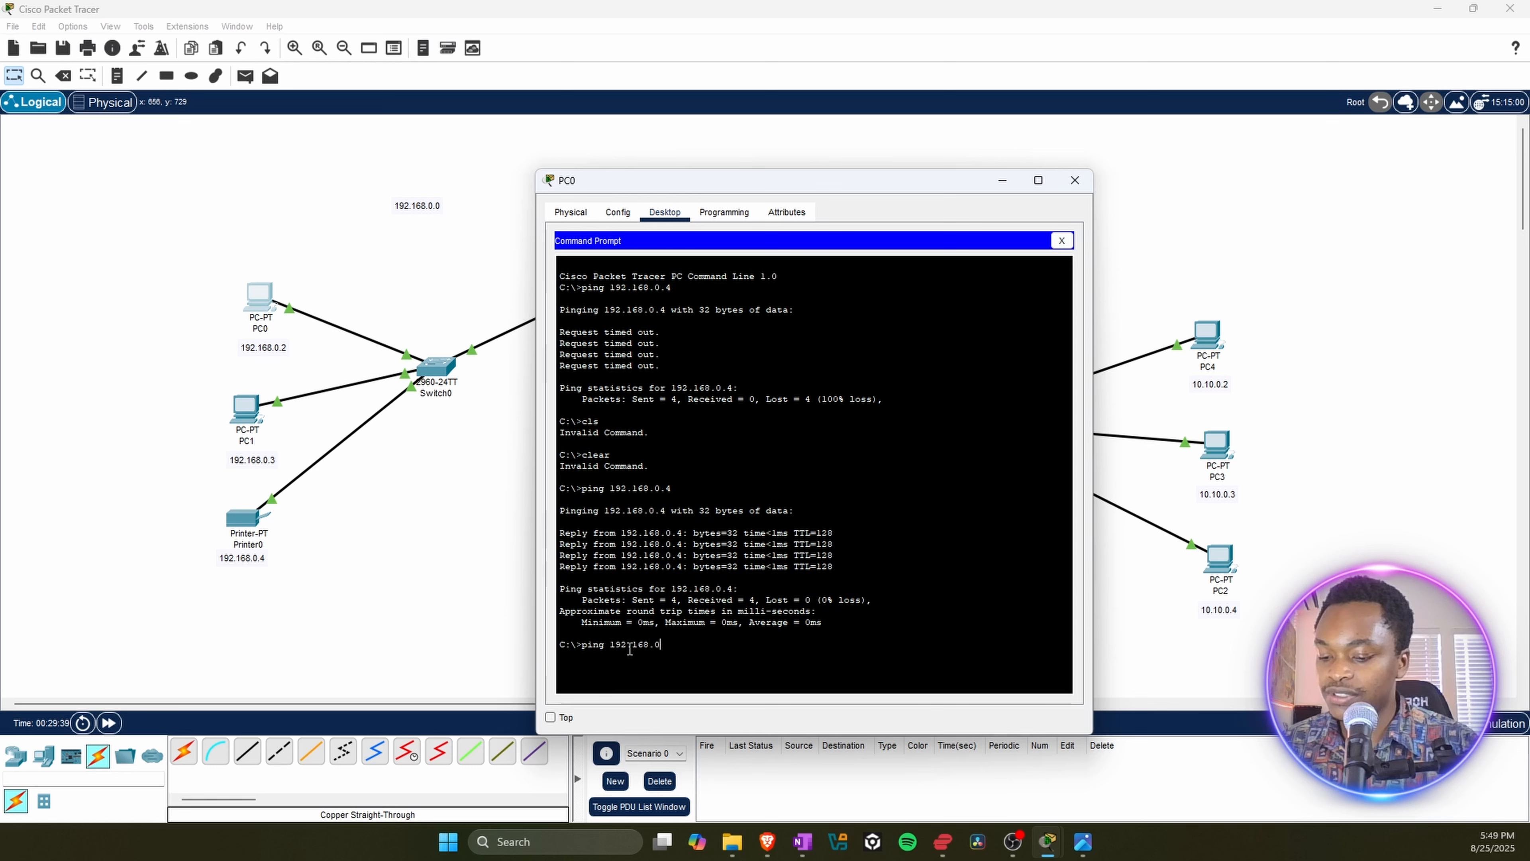
{"action": "type", "text": ".3"}
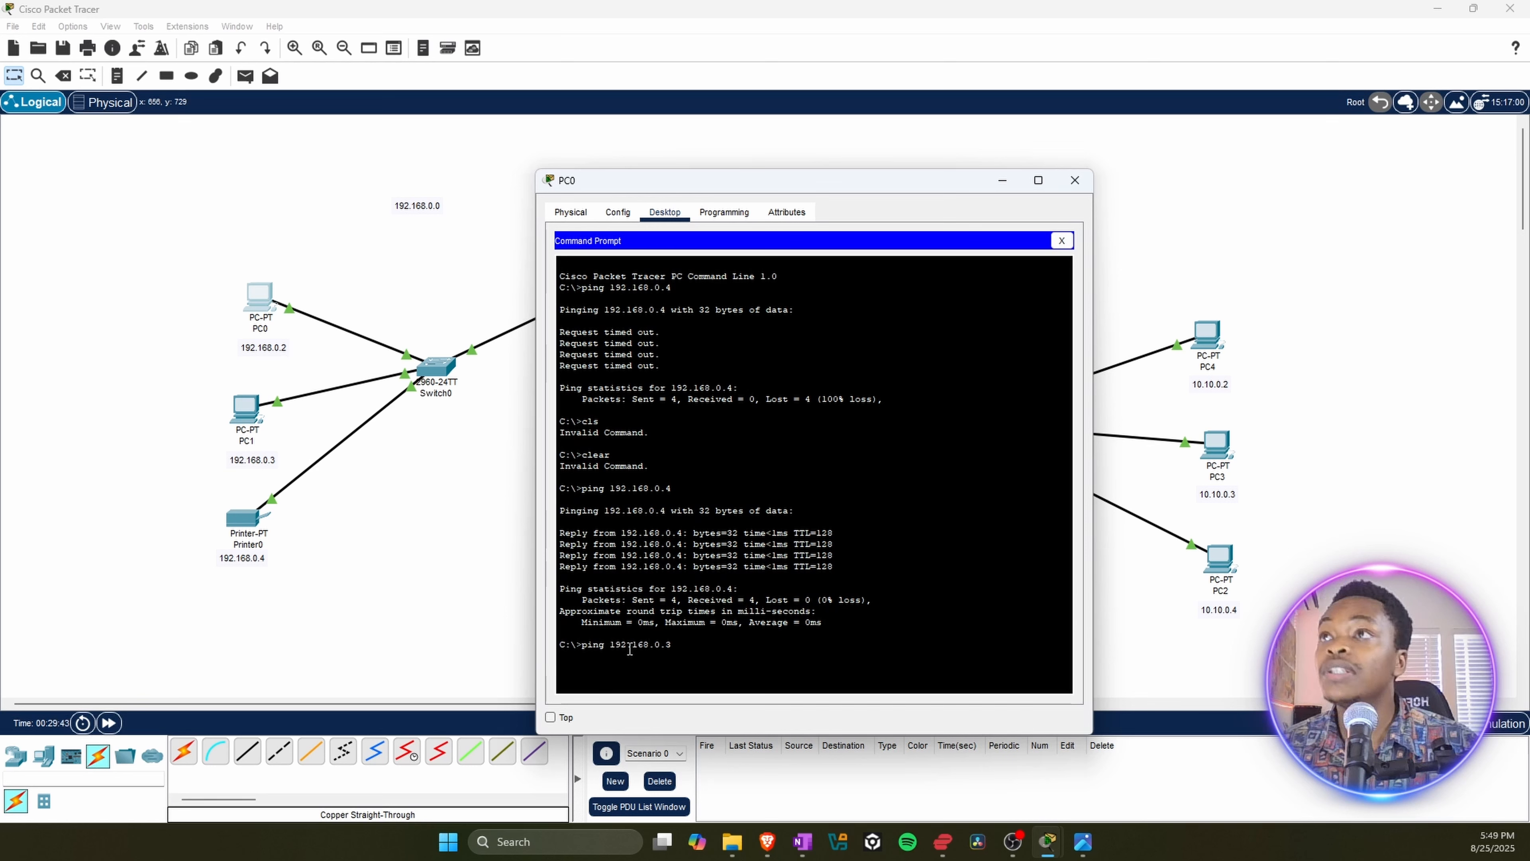
{"action": "key", "text": "Return"}
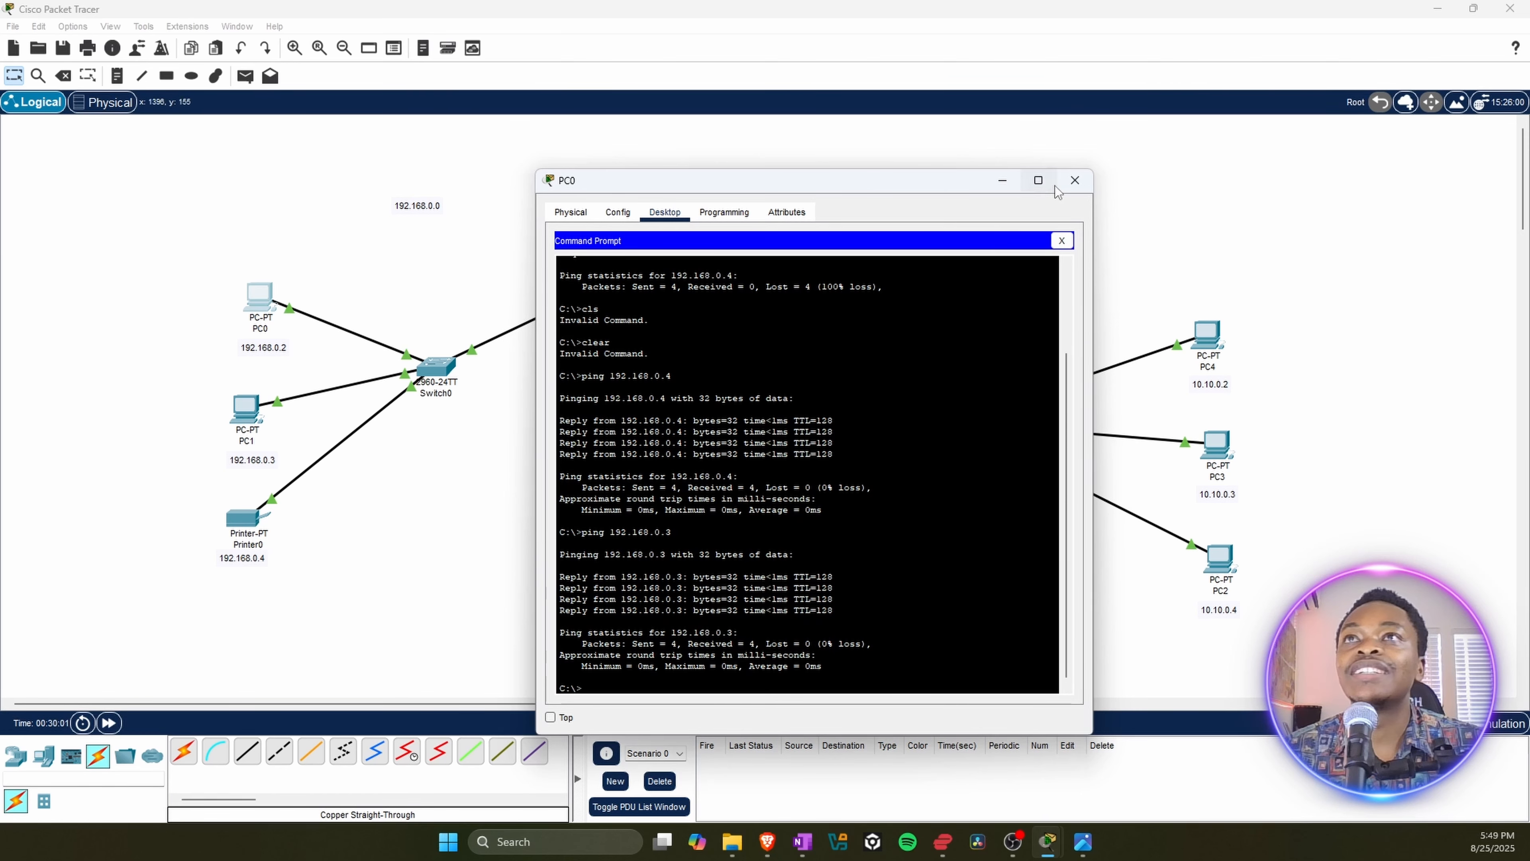
{"action": "left_click", "coordinate": [1075, 188]}
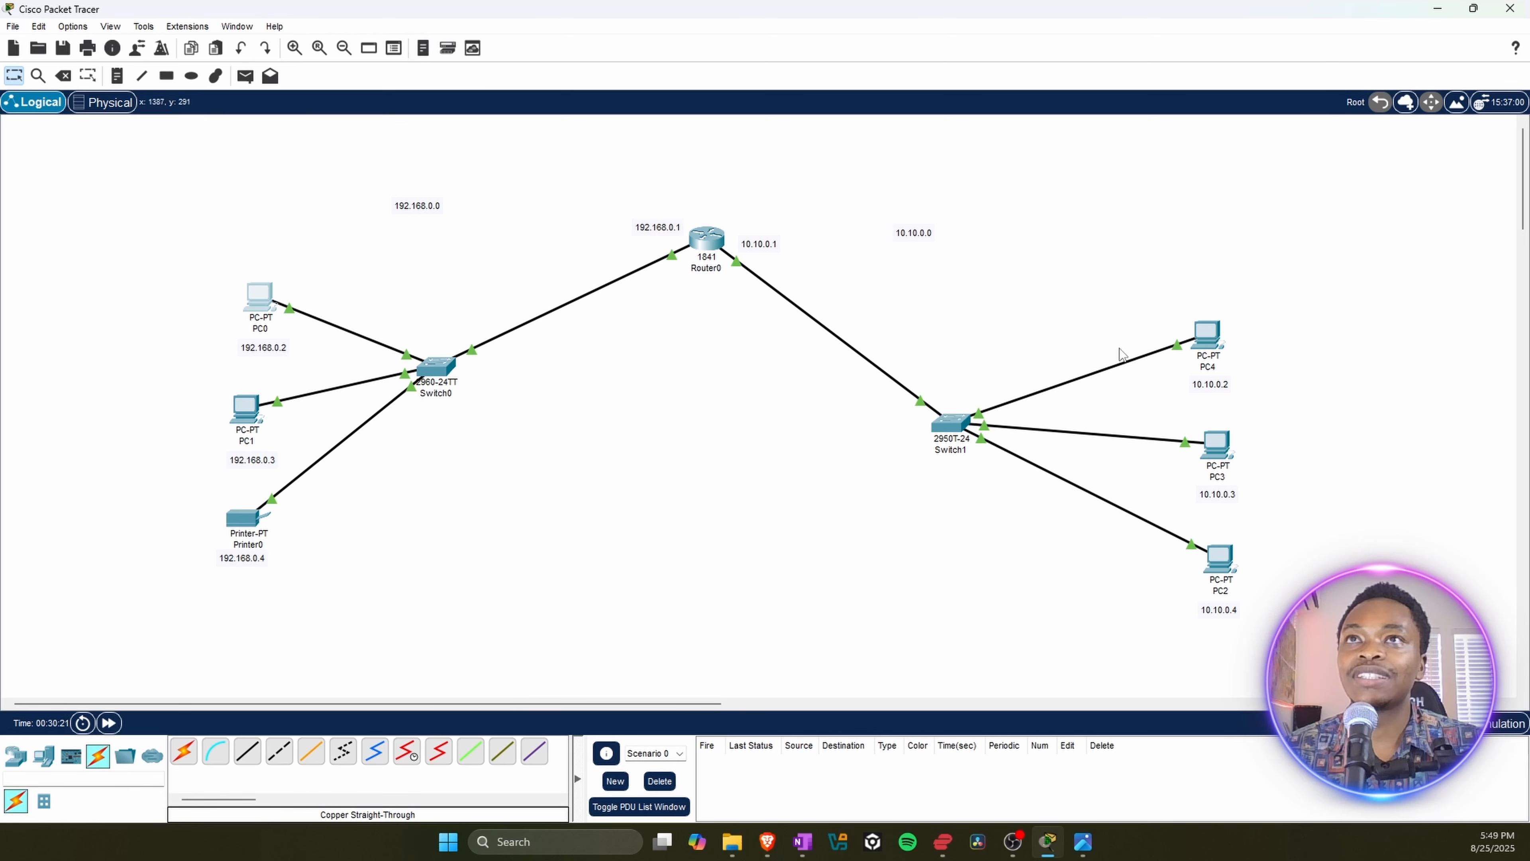
Step: Open PC4's Command Prompt and ping PC2's address 10.10.0.4
{"action": "mouse_move", "coordinate": [1211, 344]}
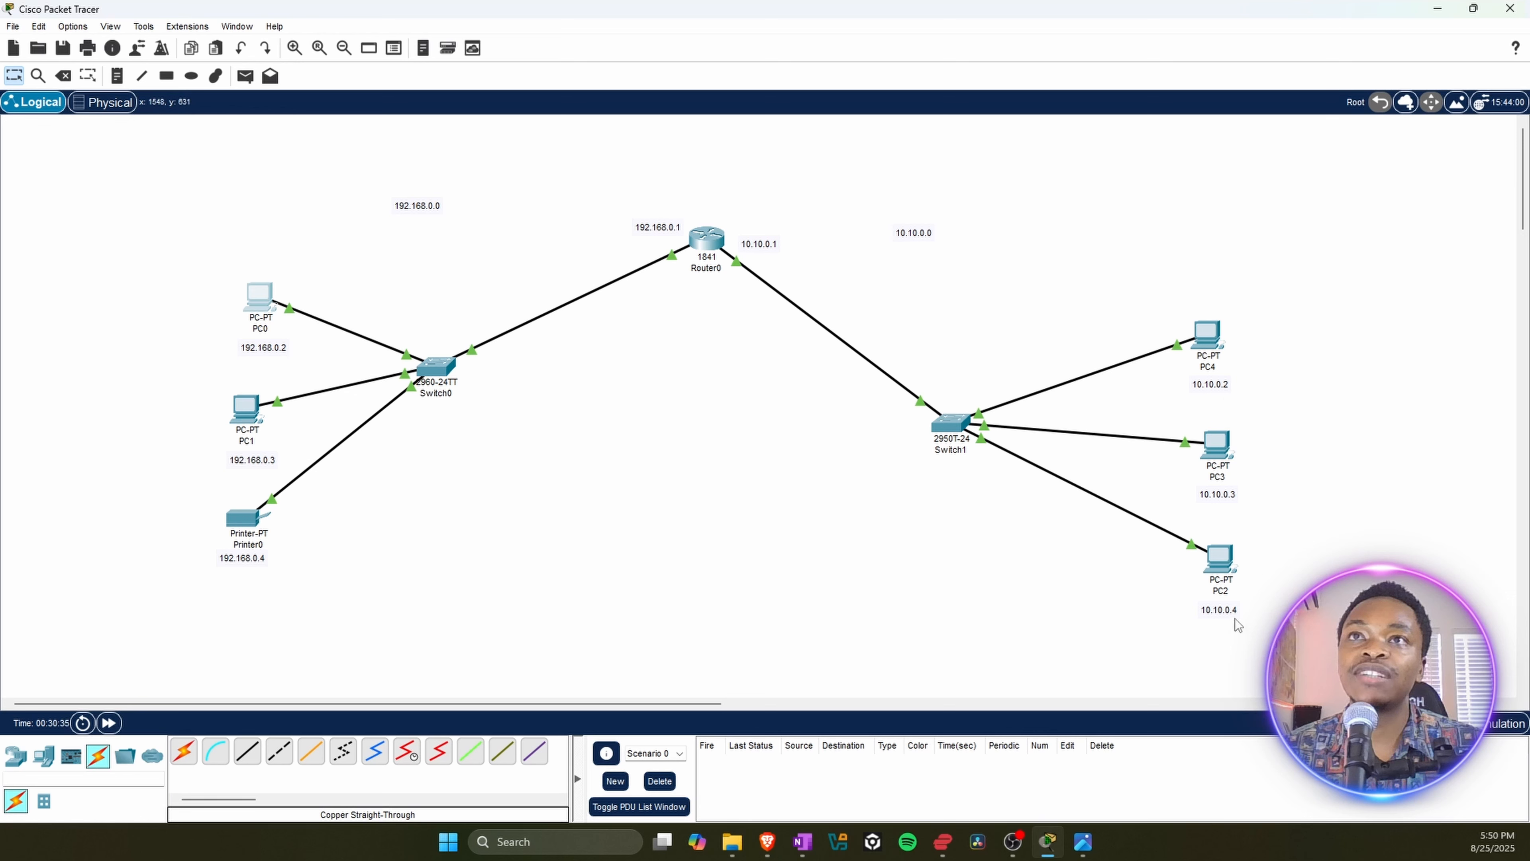
{"action": "left_click", "coordinate": [1208, 335]}
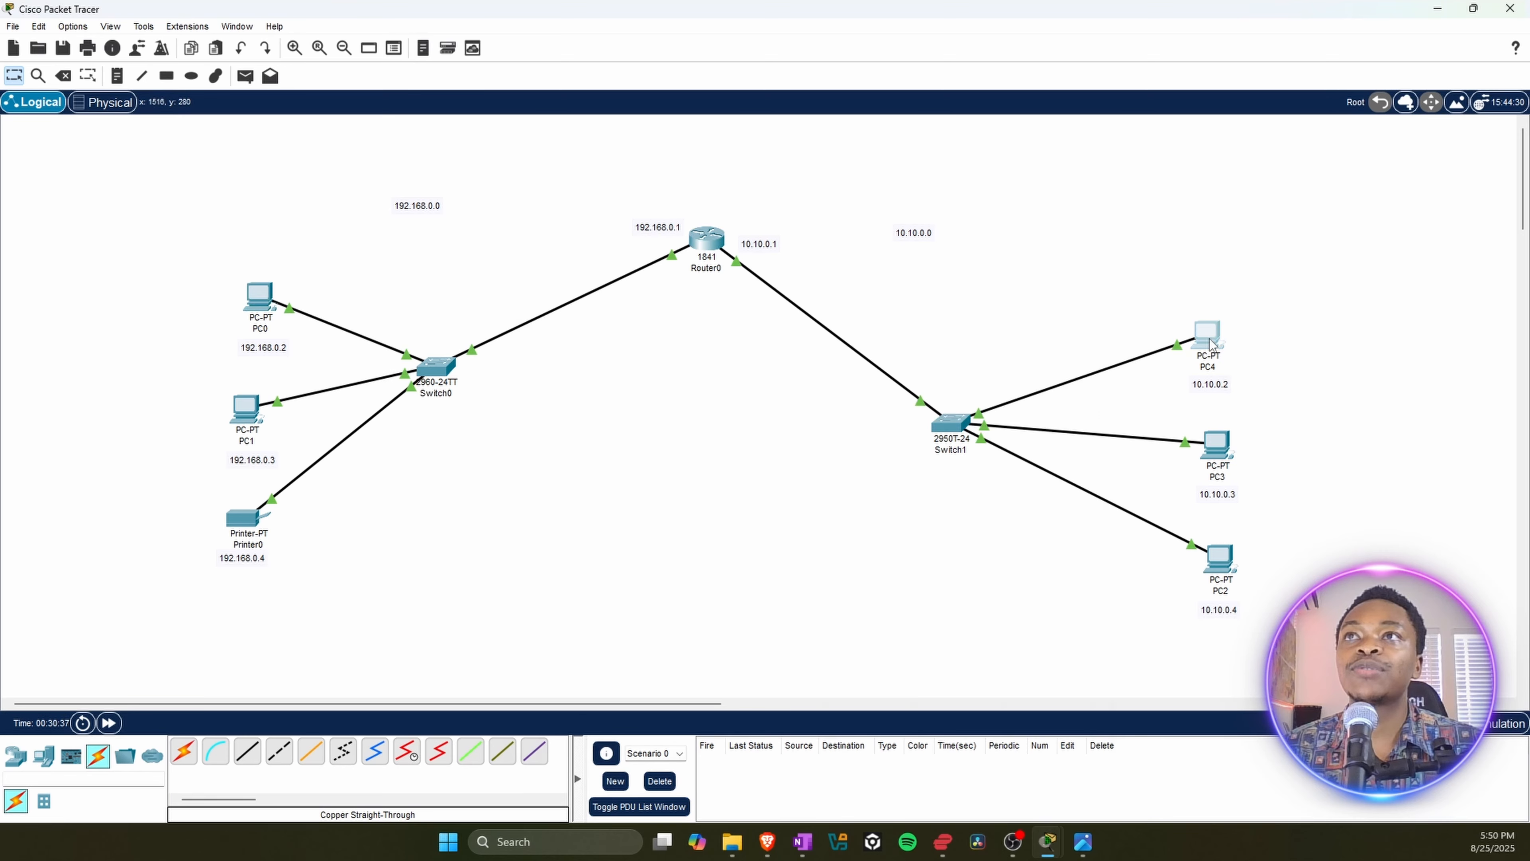
{"action": "left_click", "coordinate": [907, 260]}
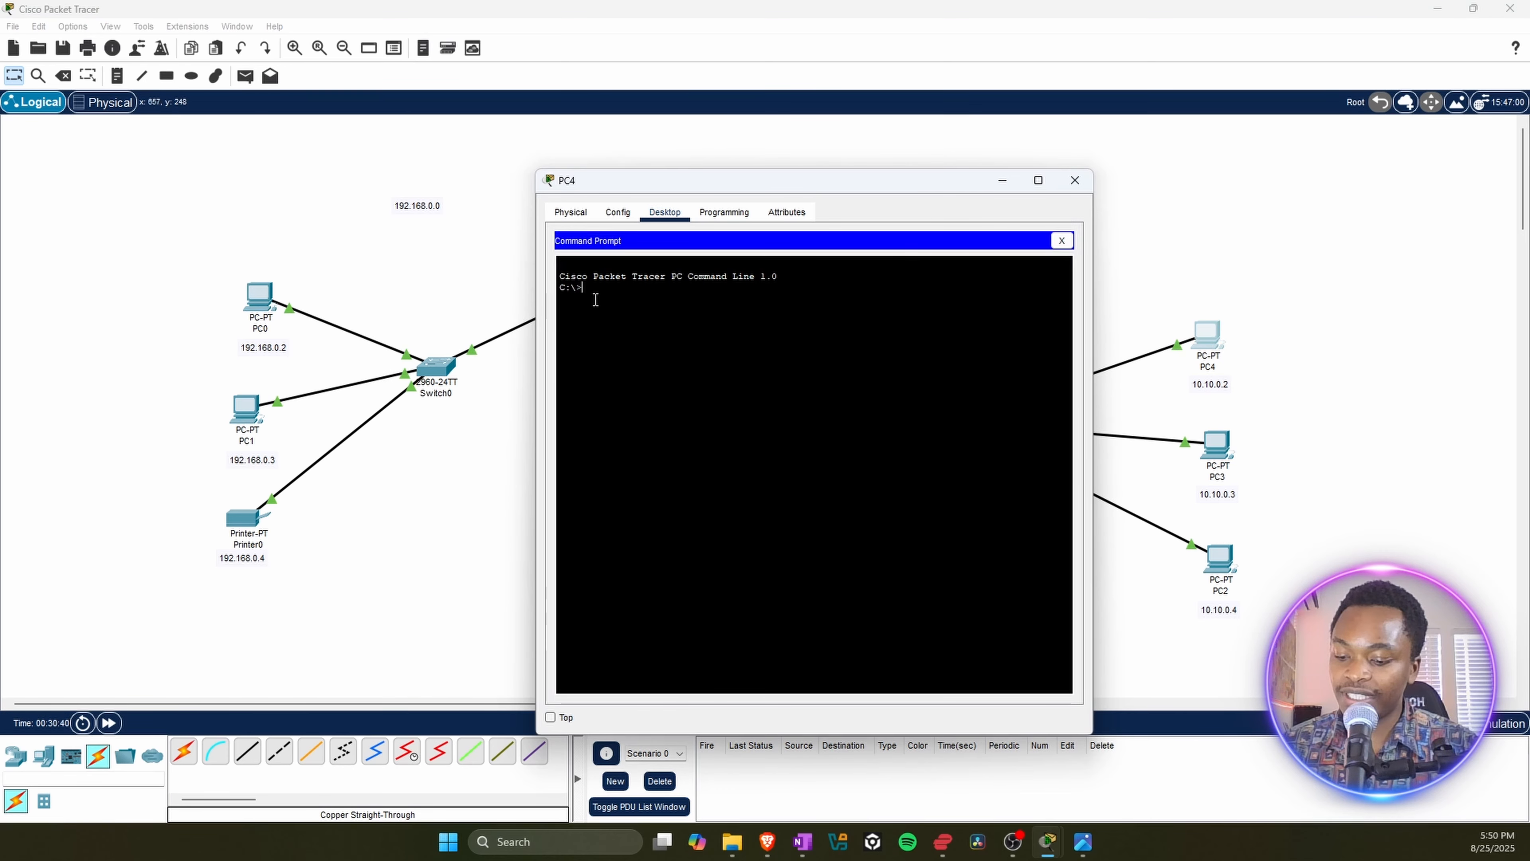
{"action": "type", "text": "ping "}
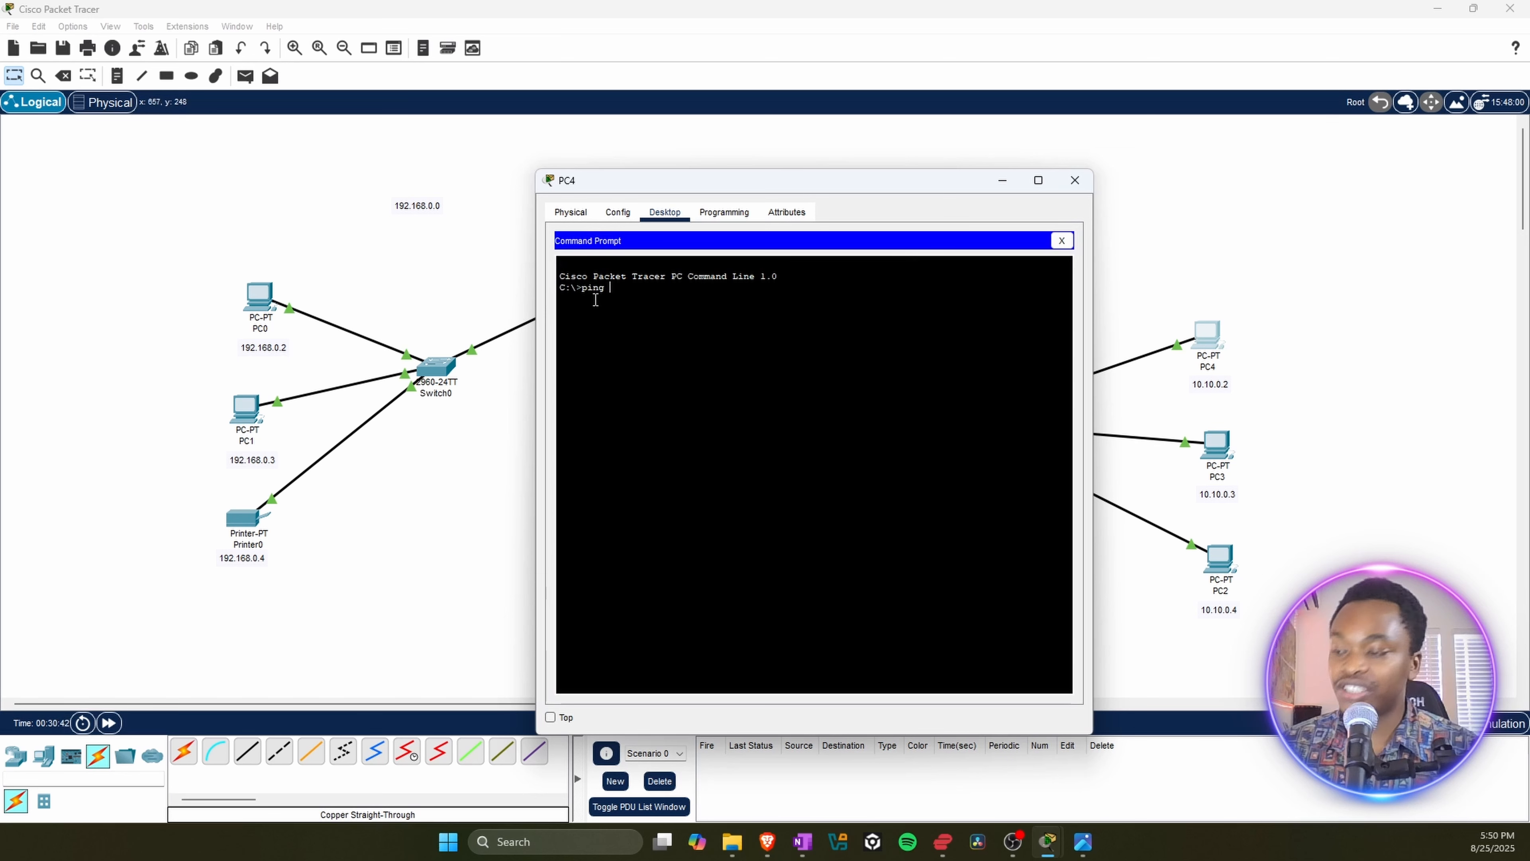
{"action": "type", "text": "10.10"}
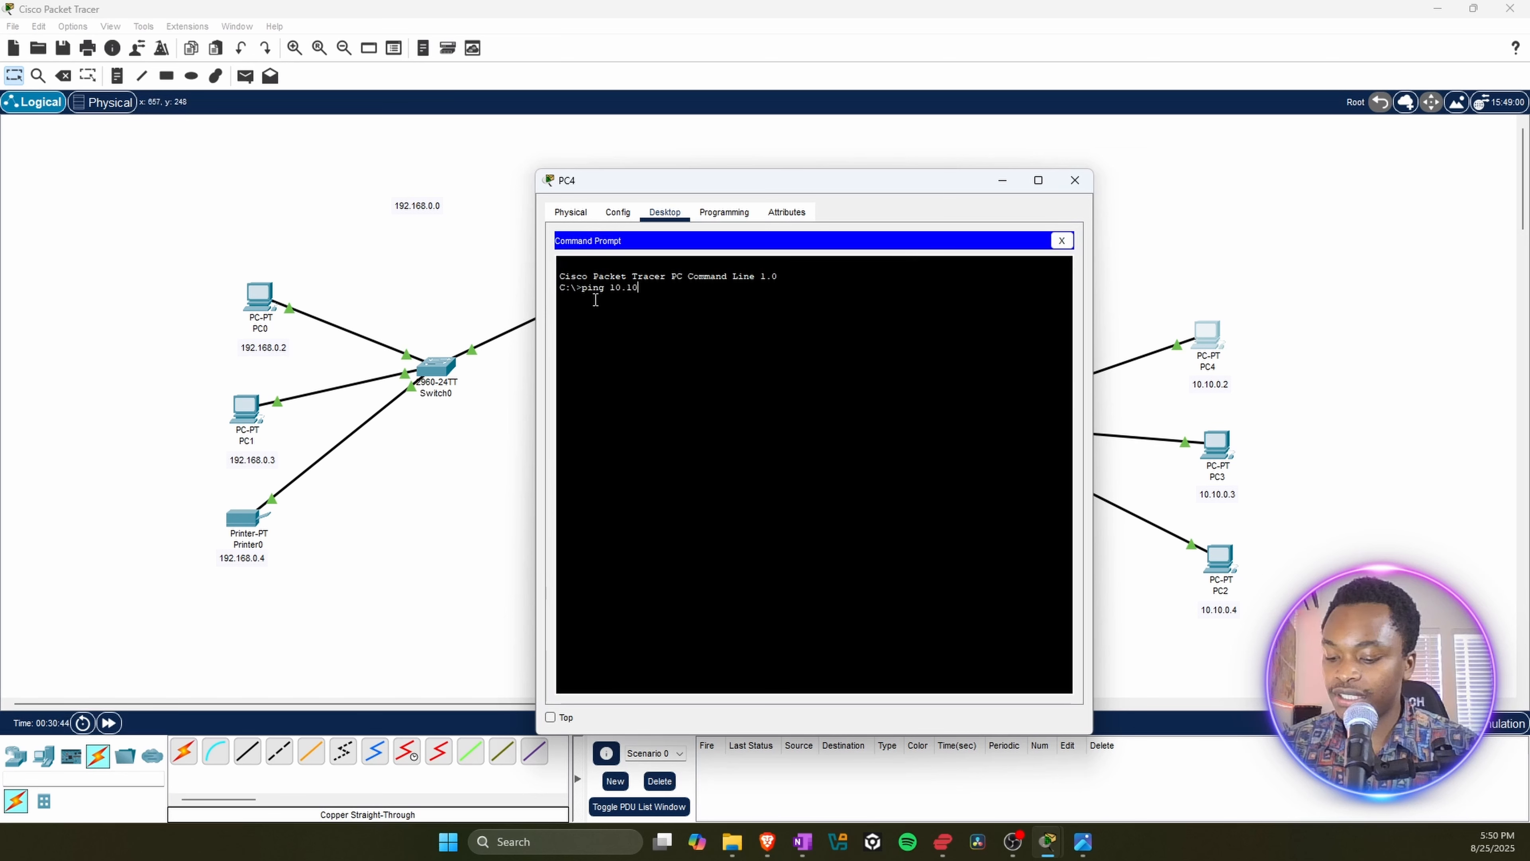
{"action": "type", "text": ".0.4"}
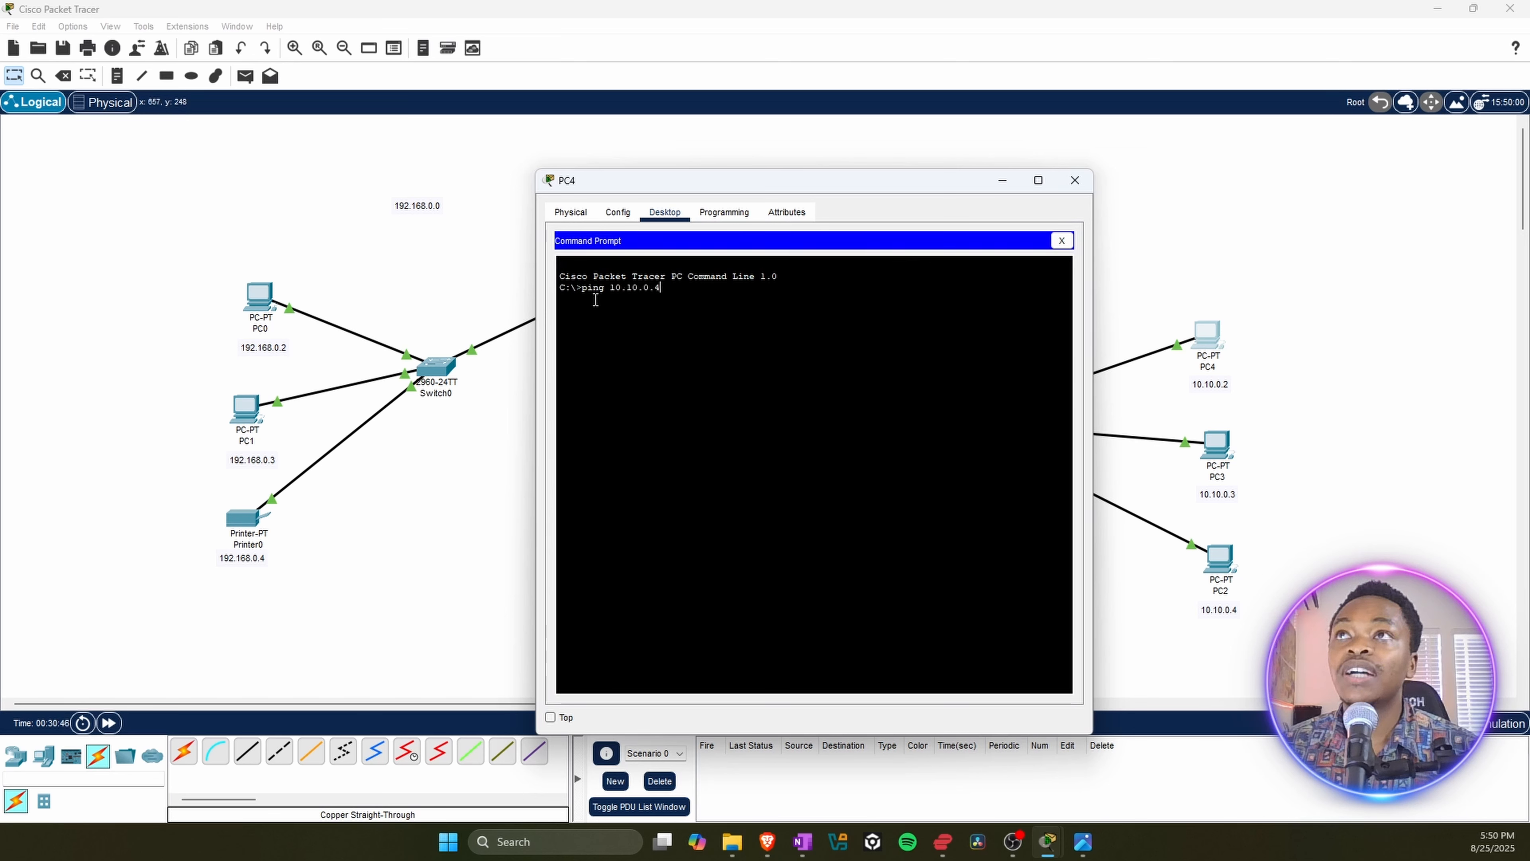
{"action": "key", "text": "Return"}
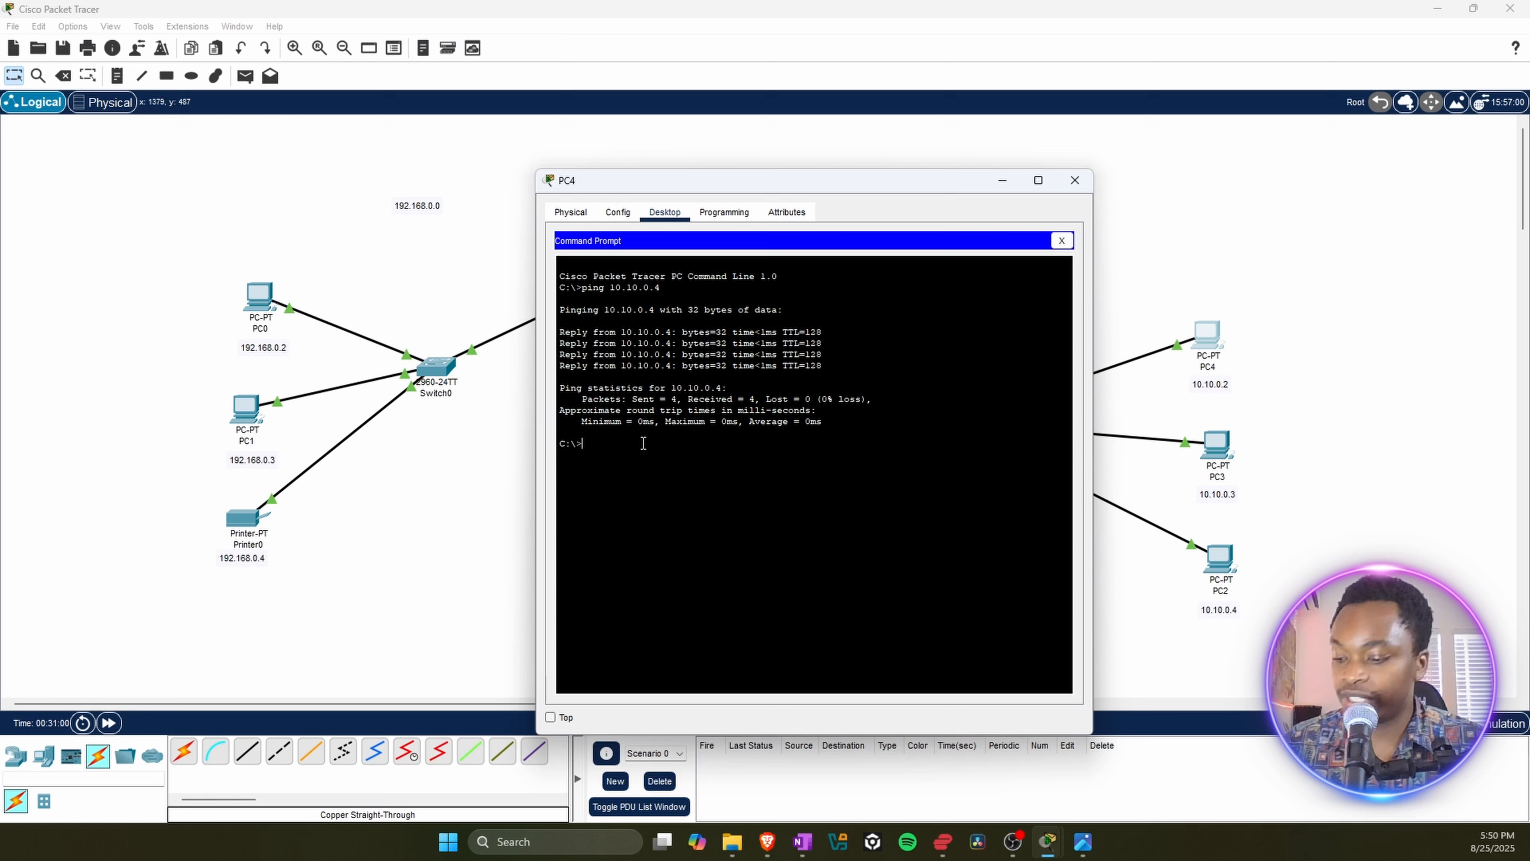
Step: Ping PC3's address 10.10.0.3 from PC4's Command Prompt, and close PC4's window
{"action": "type", "text": "ing"}
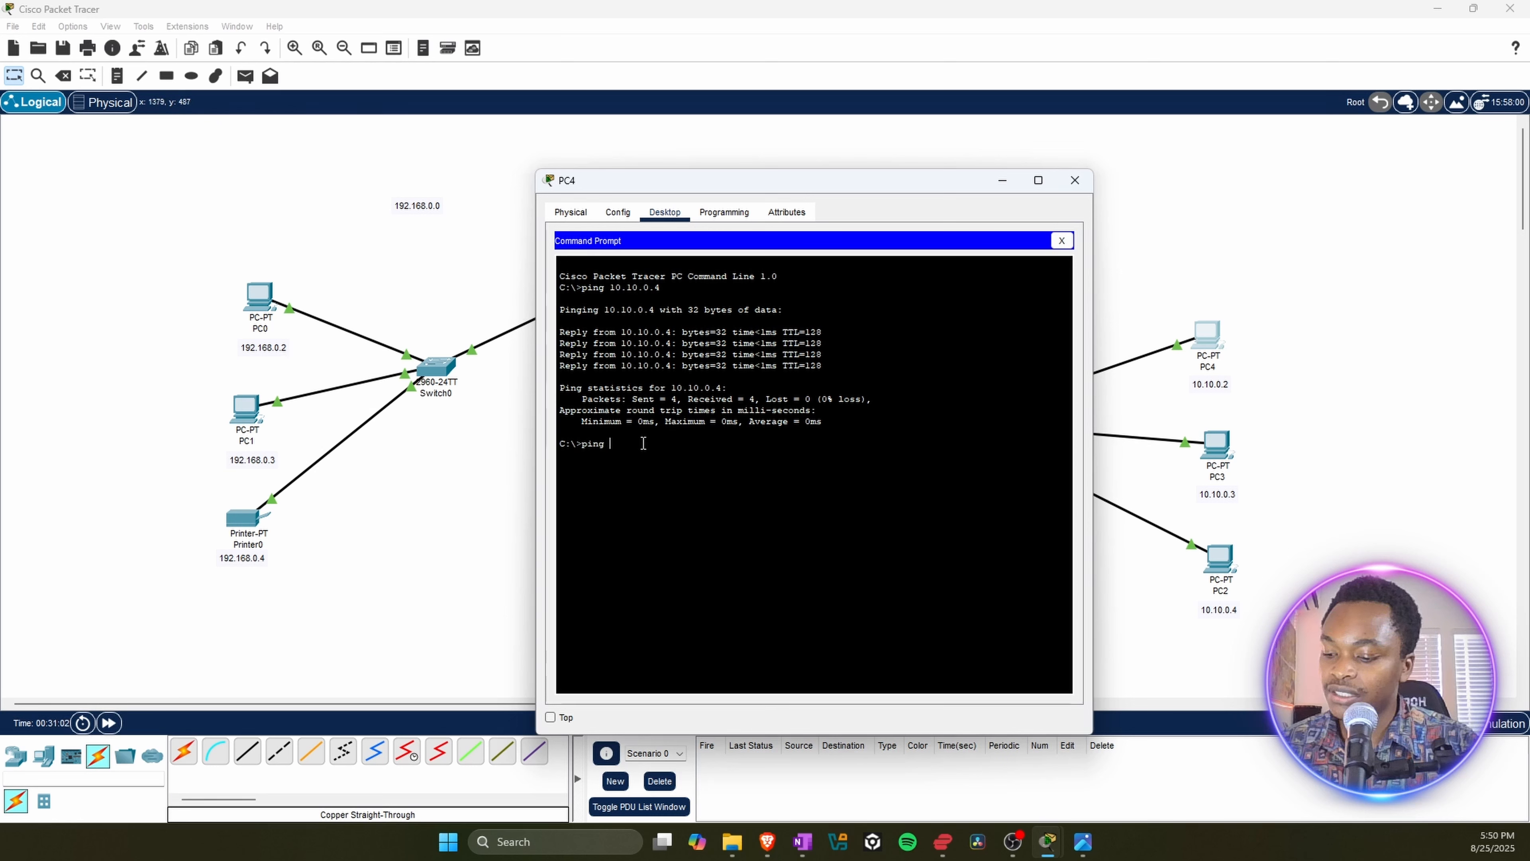
{"action": "type", "text": " 10.10"}
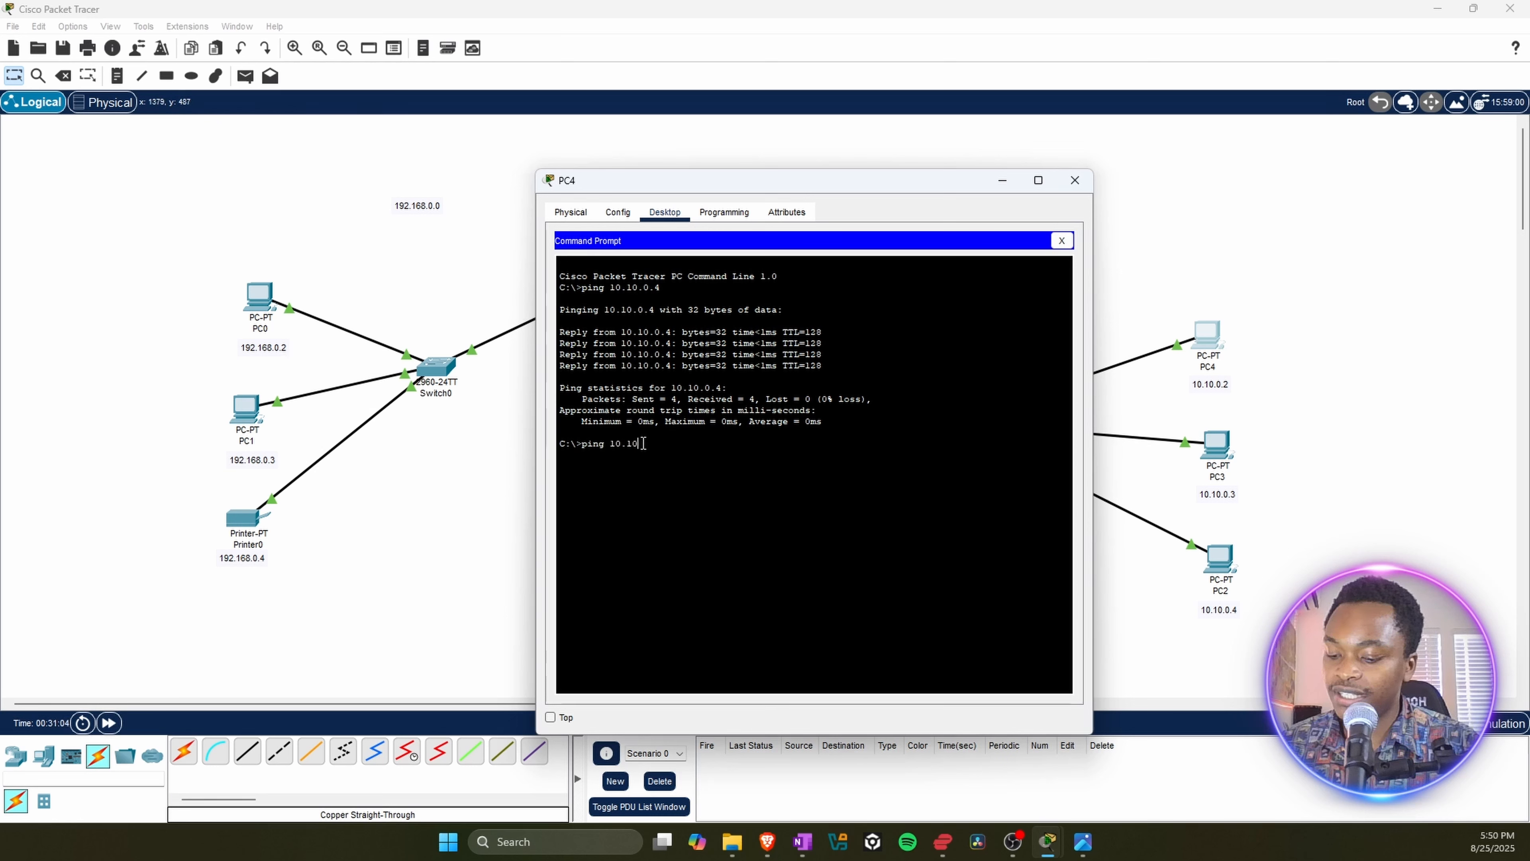
{"action": "type", "text": "."}
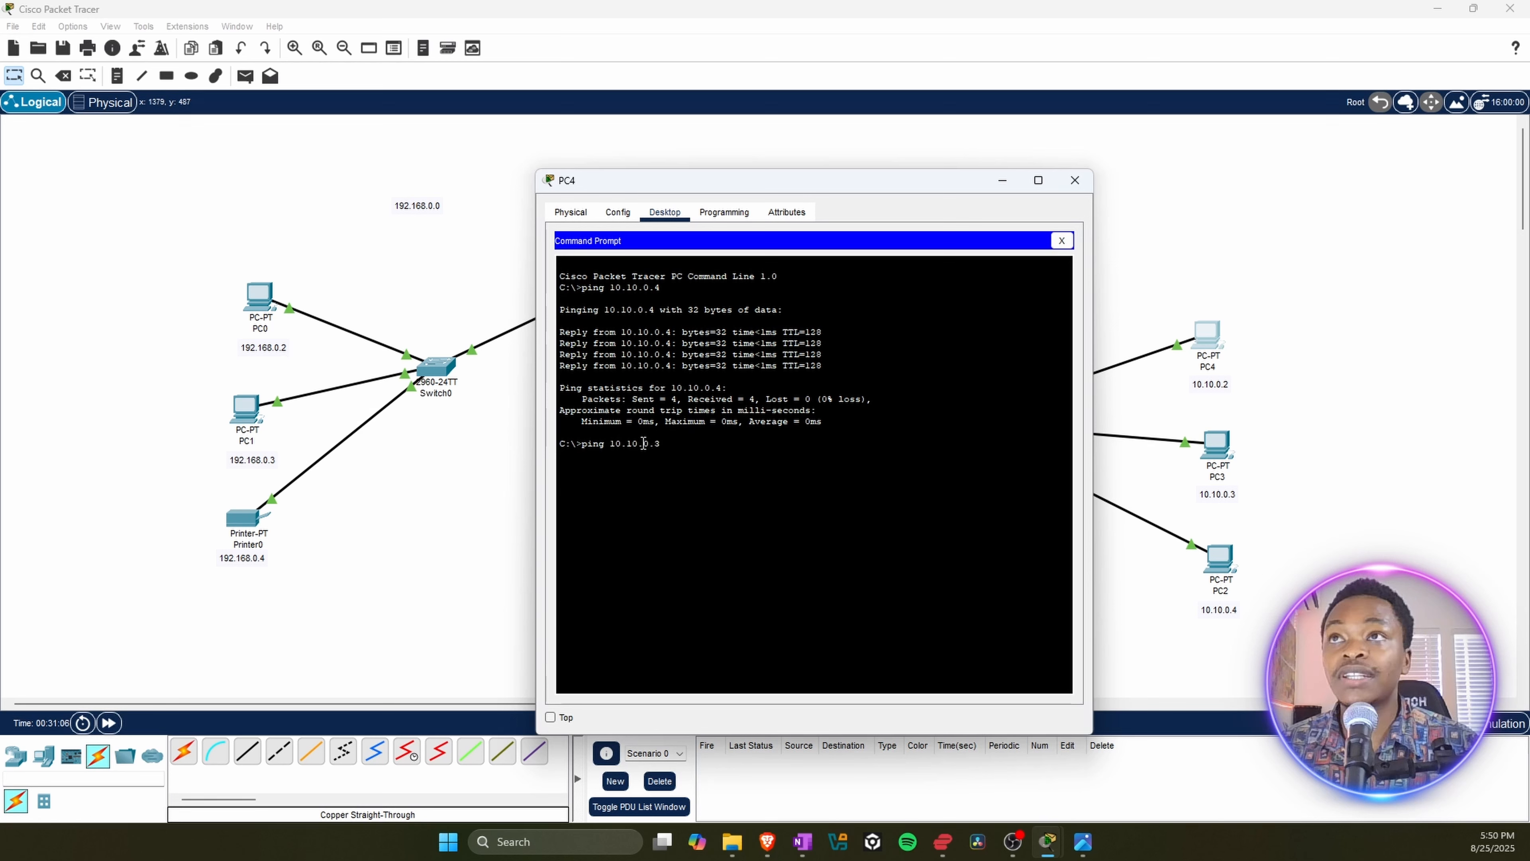
{"action": "type", "text": "0.3"}
{"action": "key", "text": "Return"}
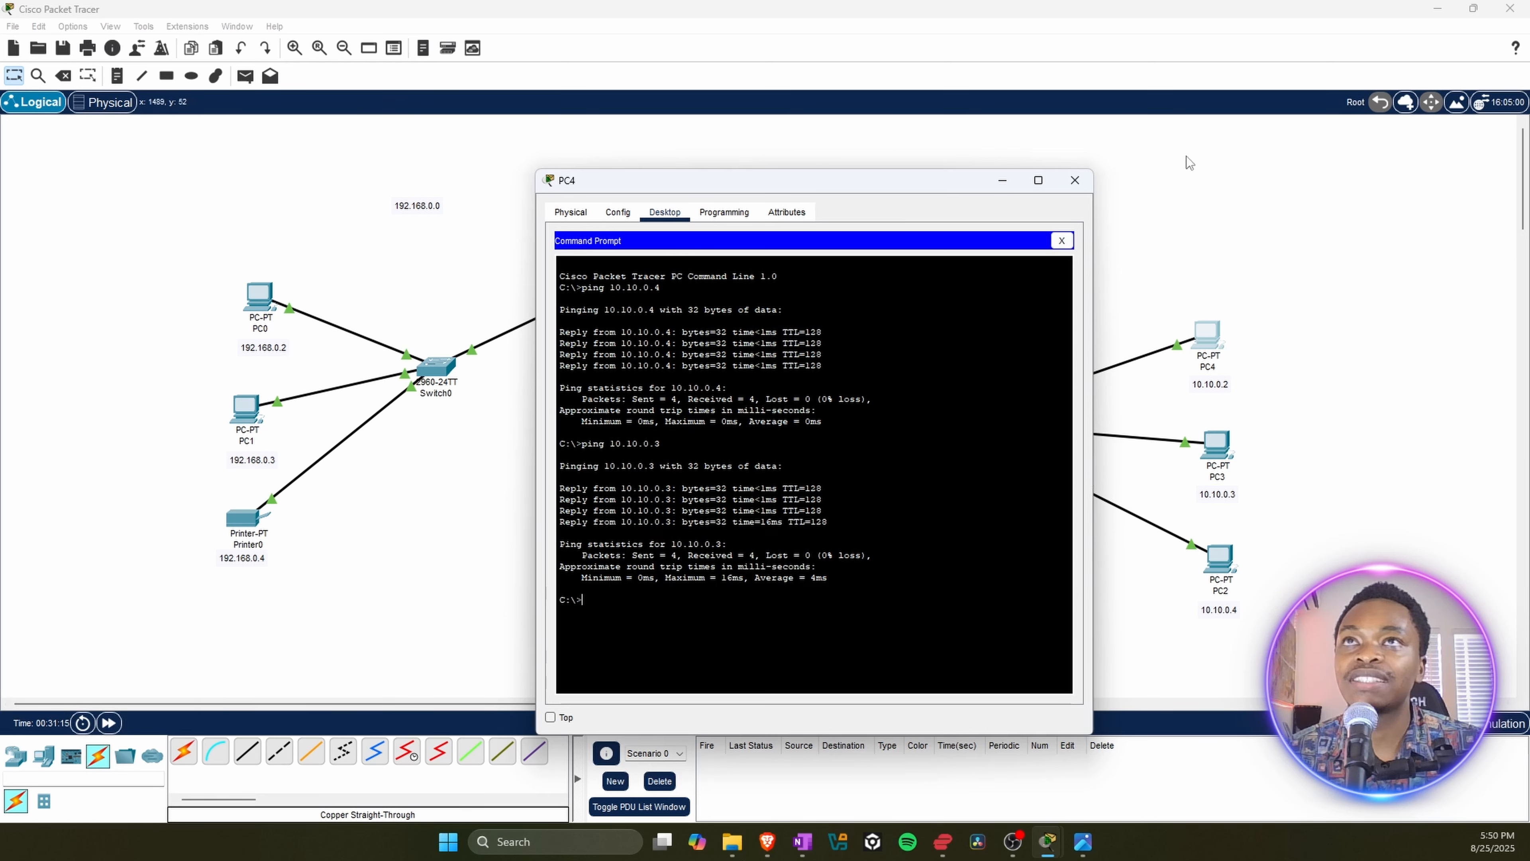
{"action": "left_click", "coordinate": [1068, 184]}
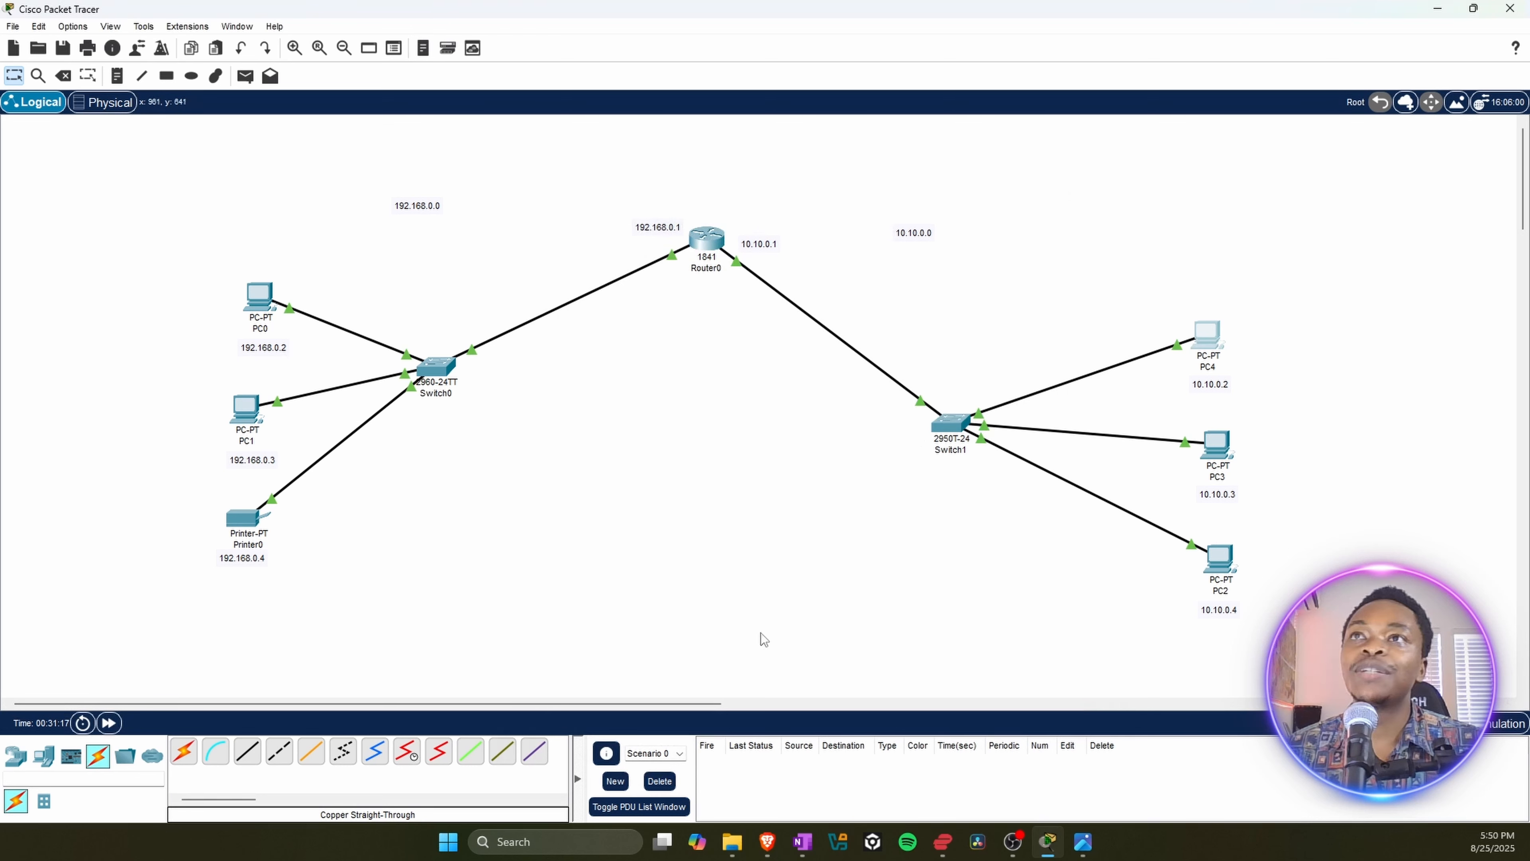
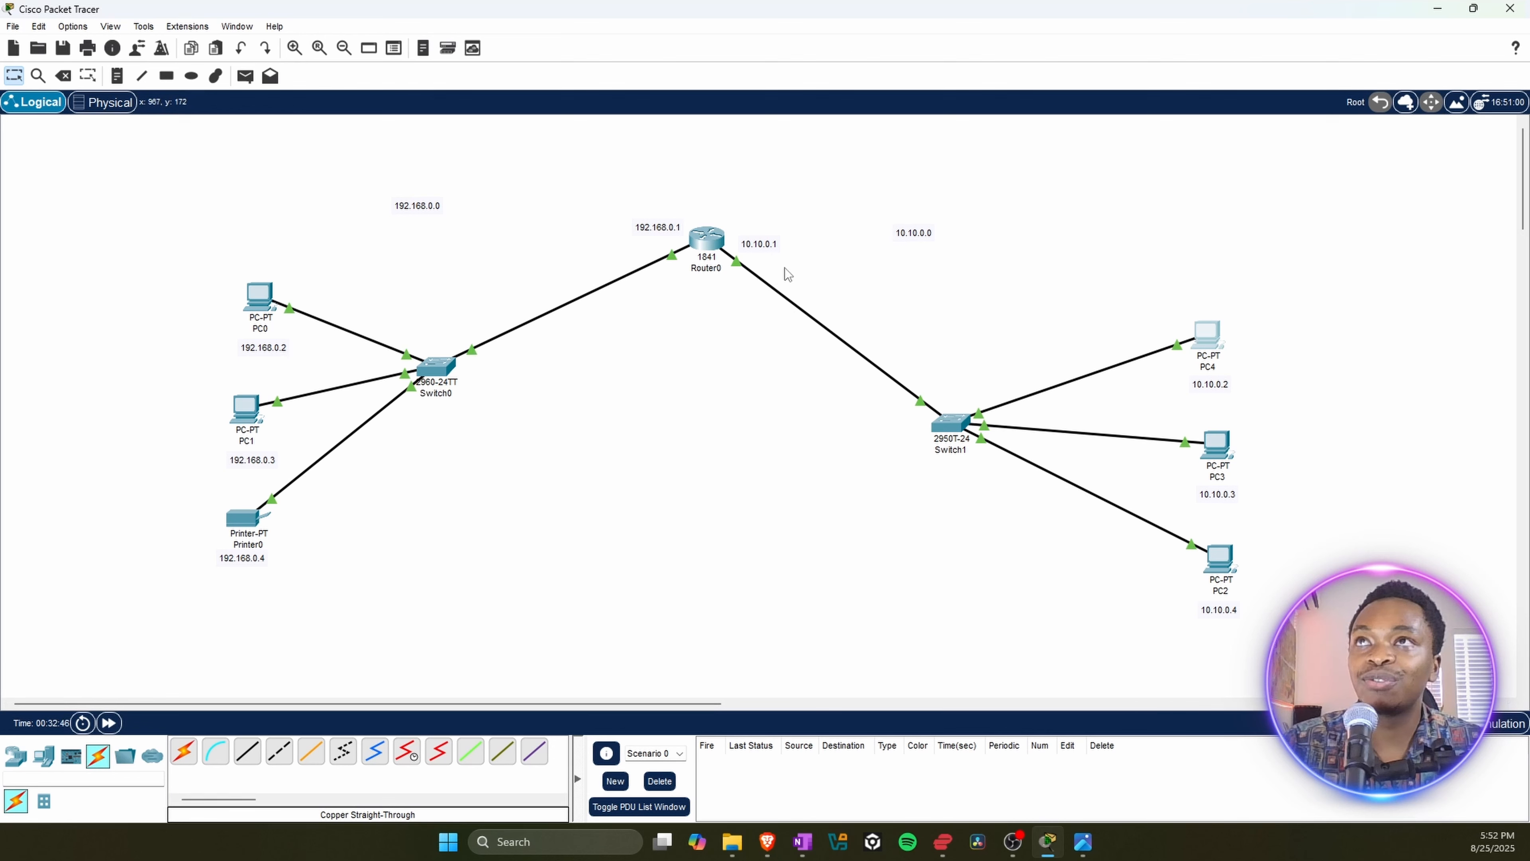
Step: Open PC4's IP configuration and set its IPv4 default gateway to the router address 10.10.0.1
{"action": "left_click", "coordinate": [1203, 336]}
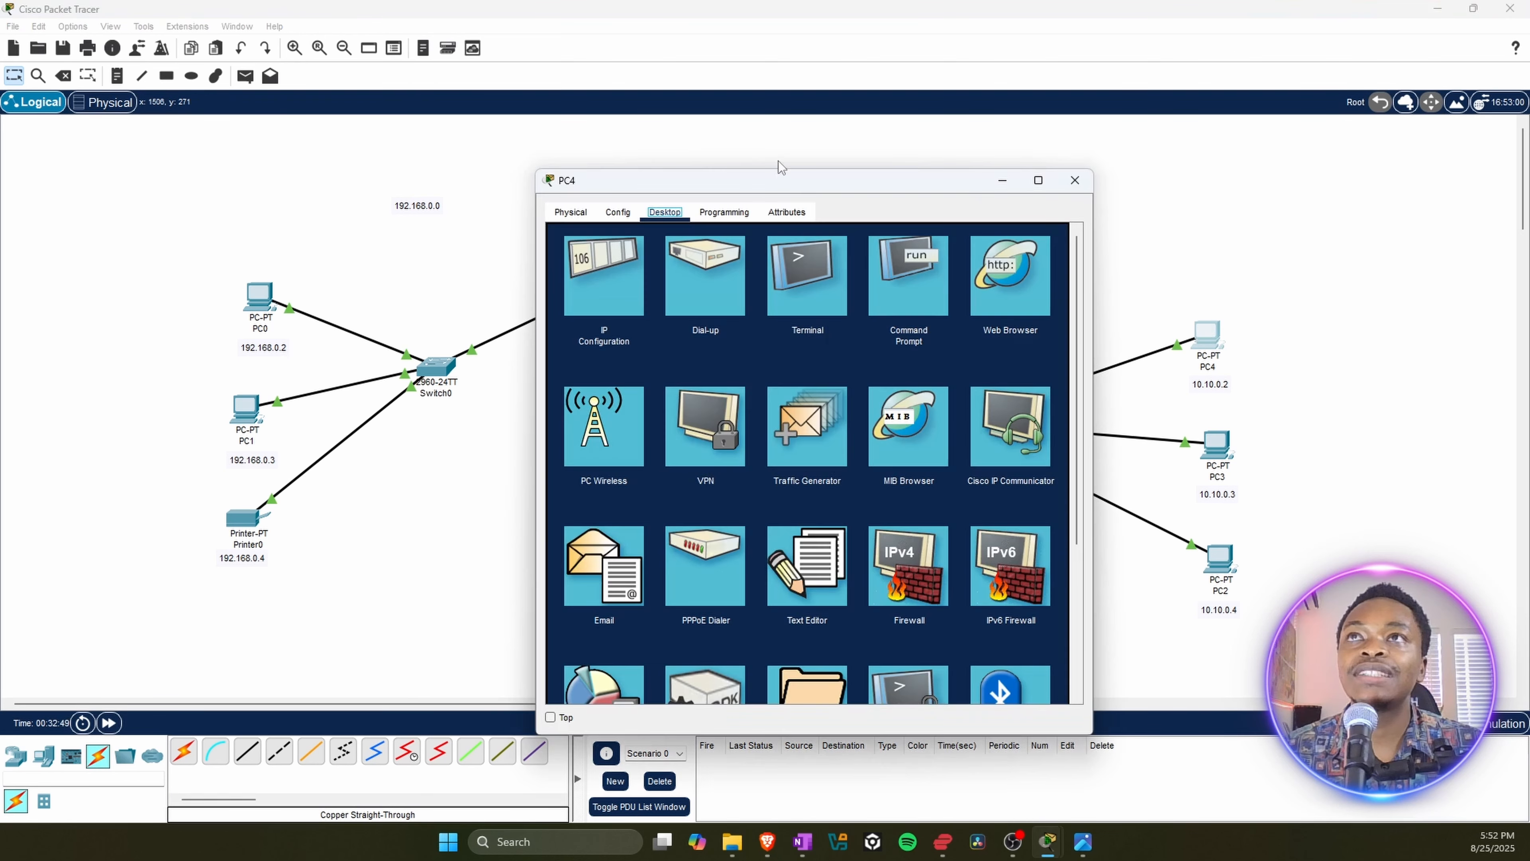
{"action": "left_click_drag", "start_coordinate": [729, 181], "coordinate": [1161, 139]}
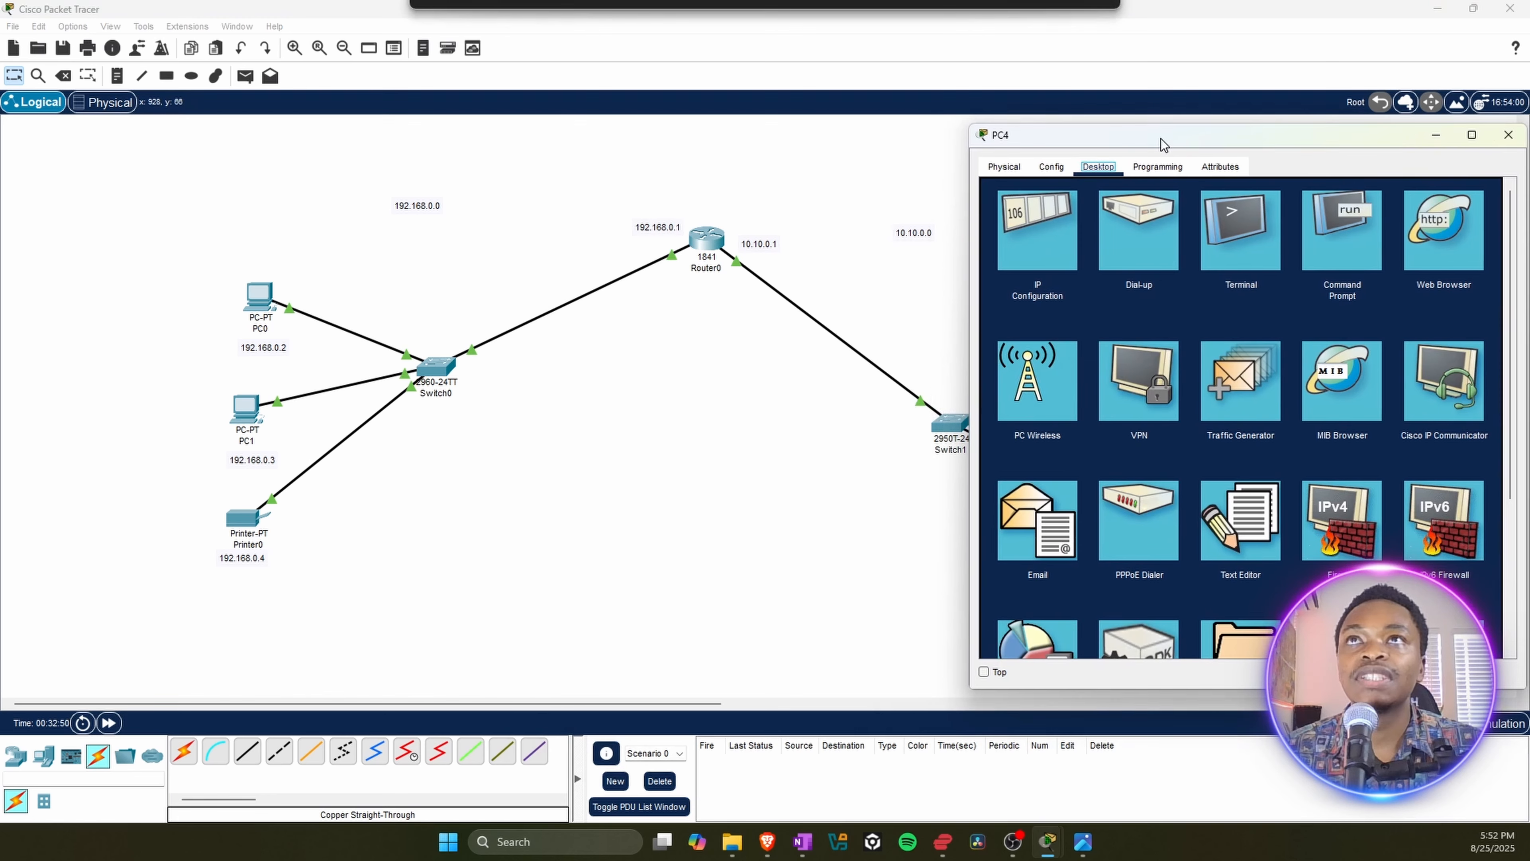
{"action": "left_click", "coordinate": [1040, 246]}
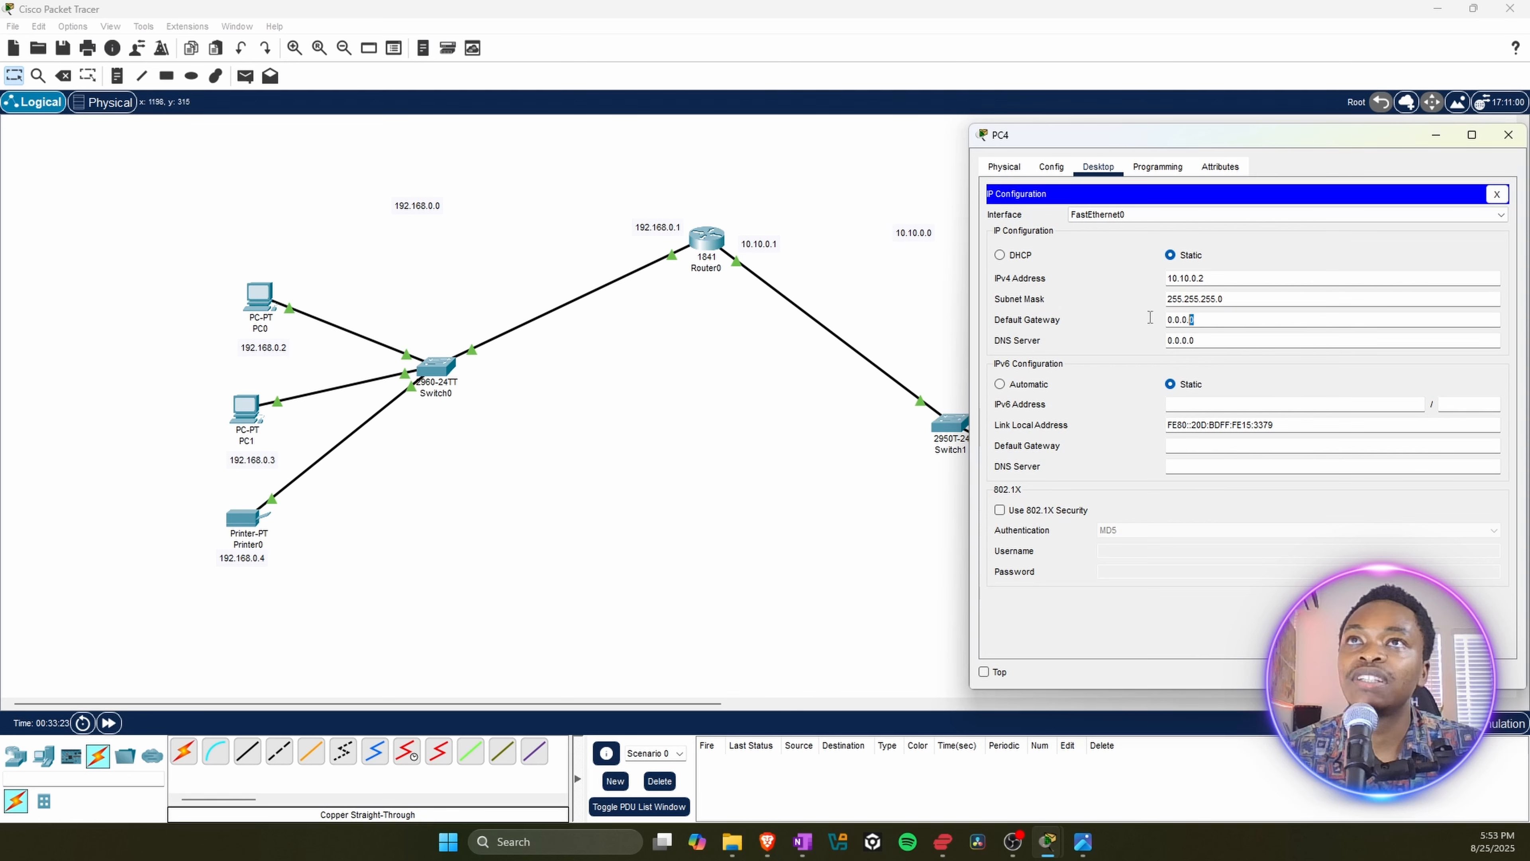
{"action": "left_click_drag", "start_coordinate": [1212, 320], "coordinate": [1107, 322]}
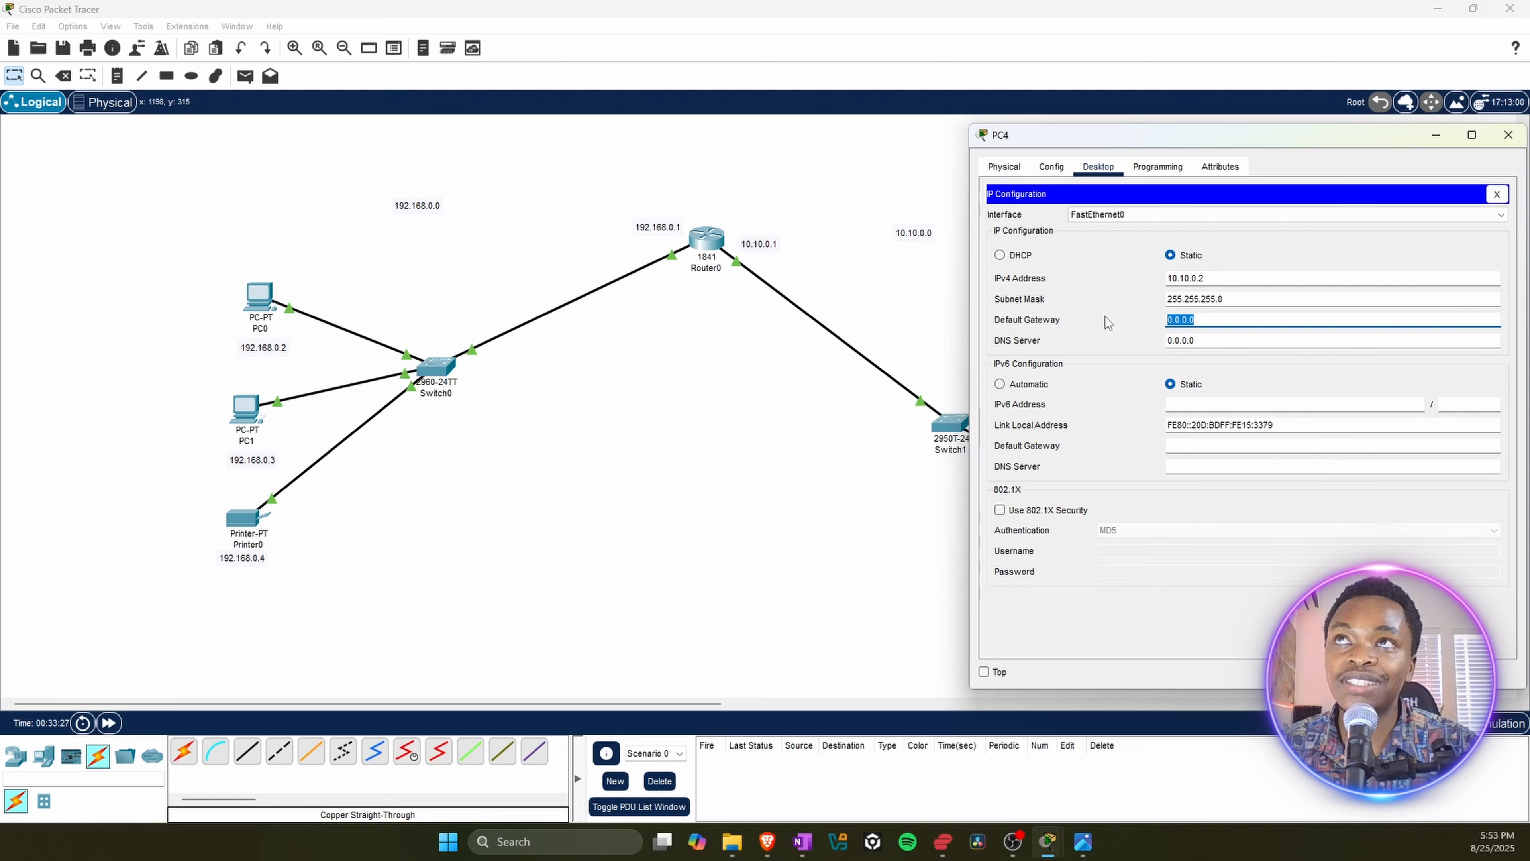
{"action": "type", "text": "10"}
{"action": "type", "text": ".1"}
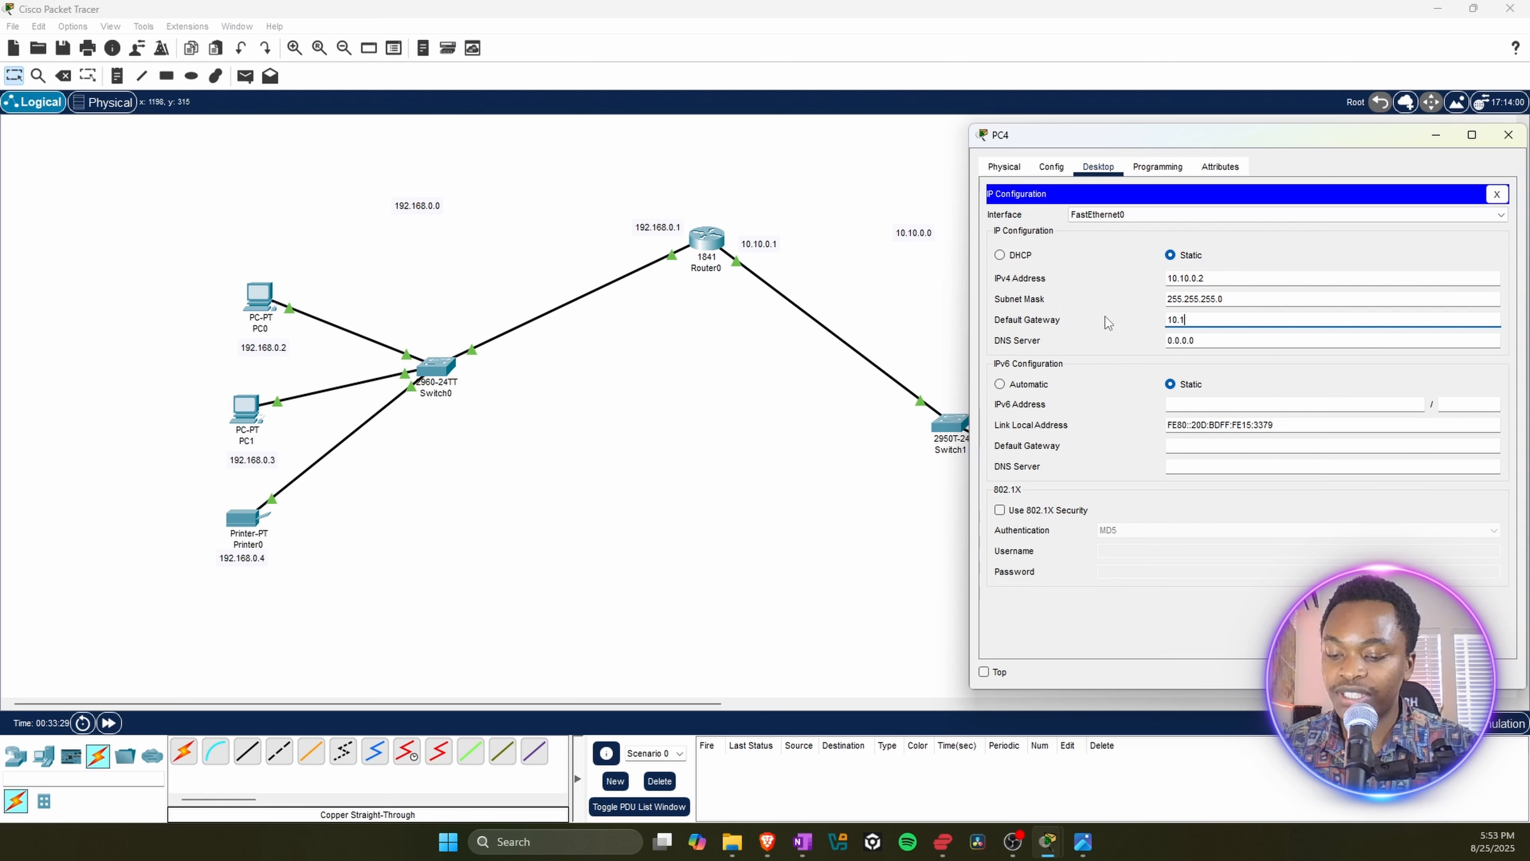
{"action": "type", "text": "0.0.1"}
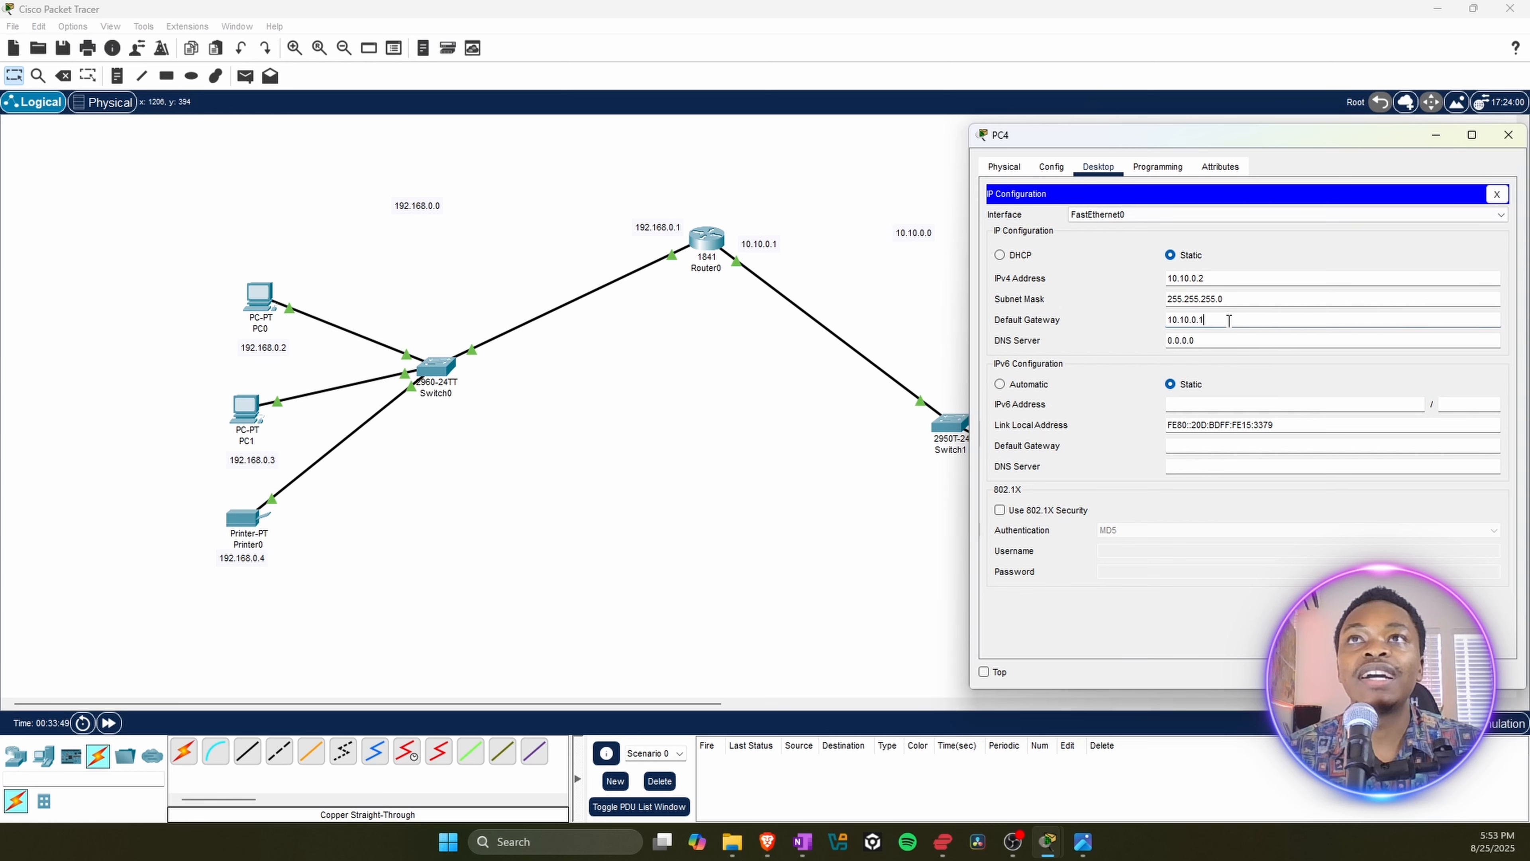
Step: Copy the default gateway address from PC4's IP configuration and close PC4's window
{"action": "left_click_drag", "start_coordinate": [1202, 320], "coordinate": [1166, 320]}
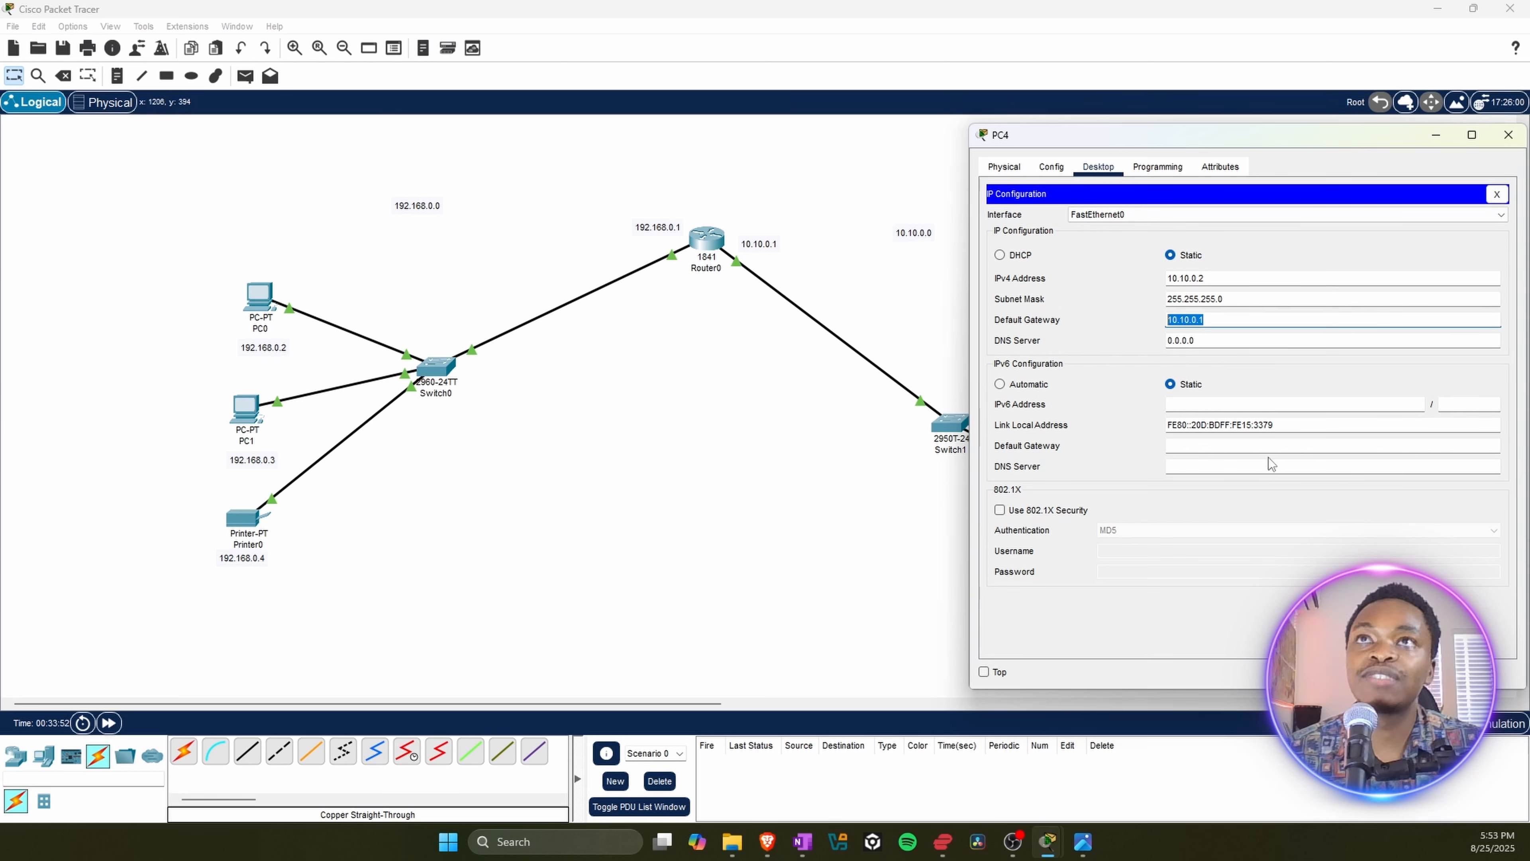
{"action": "left_click", "coordinate": [1216, 319]}
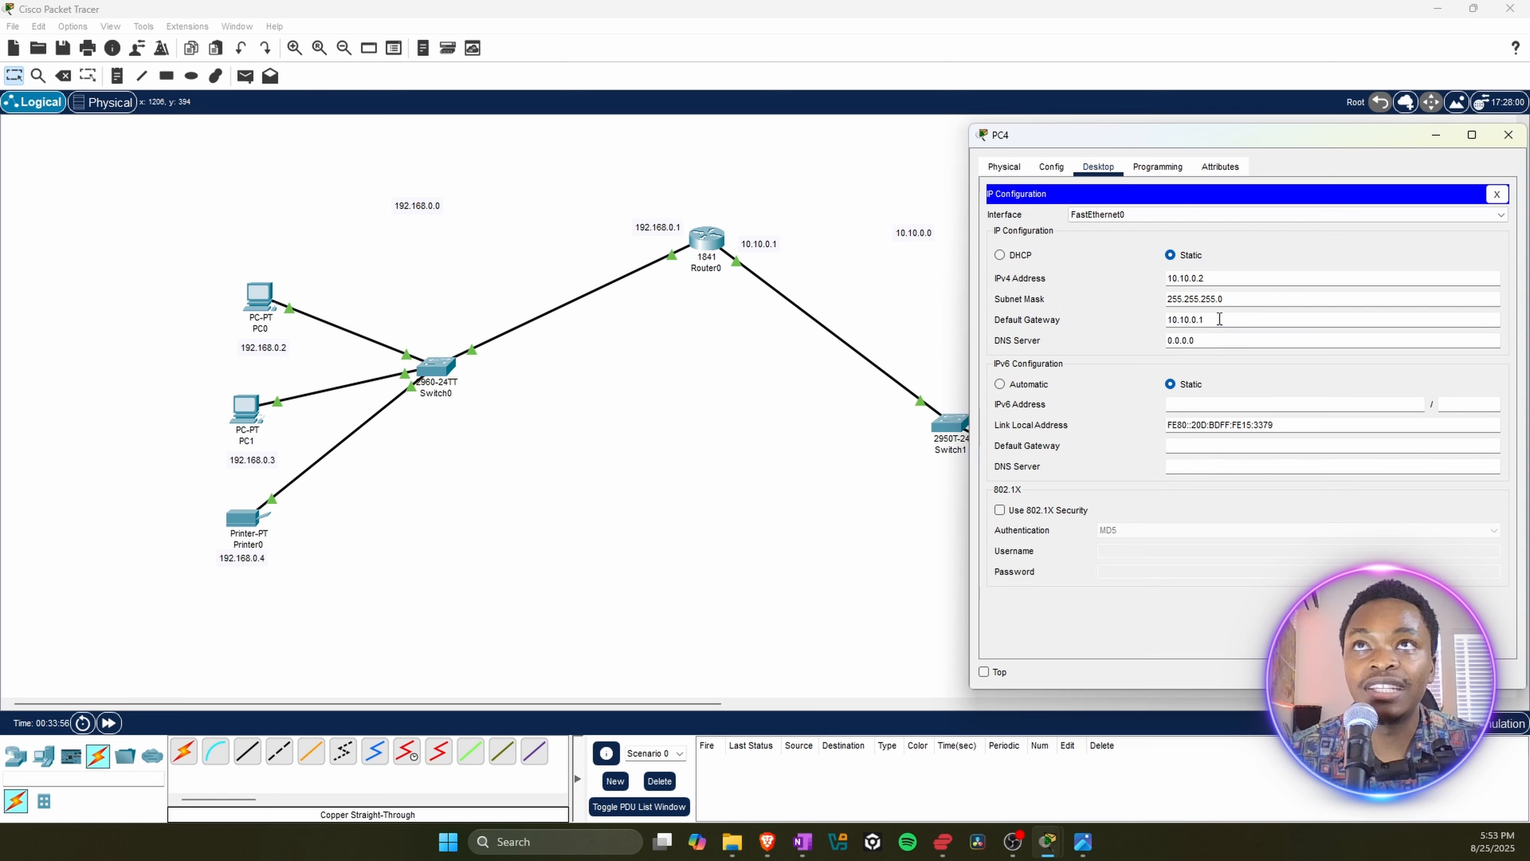
{"action": "left_click_drag", "start_coordinate": [1219, 320], "coordinate": [1148, 315]}
{"action": "key", "text": "ctrl+c"}
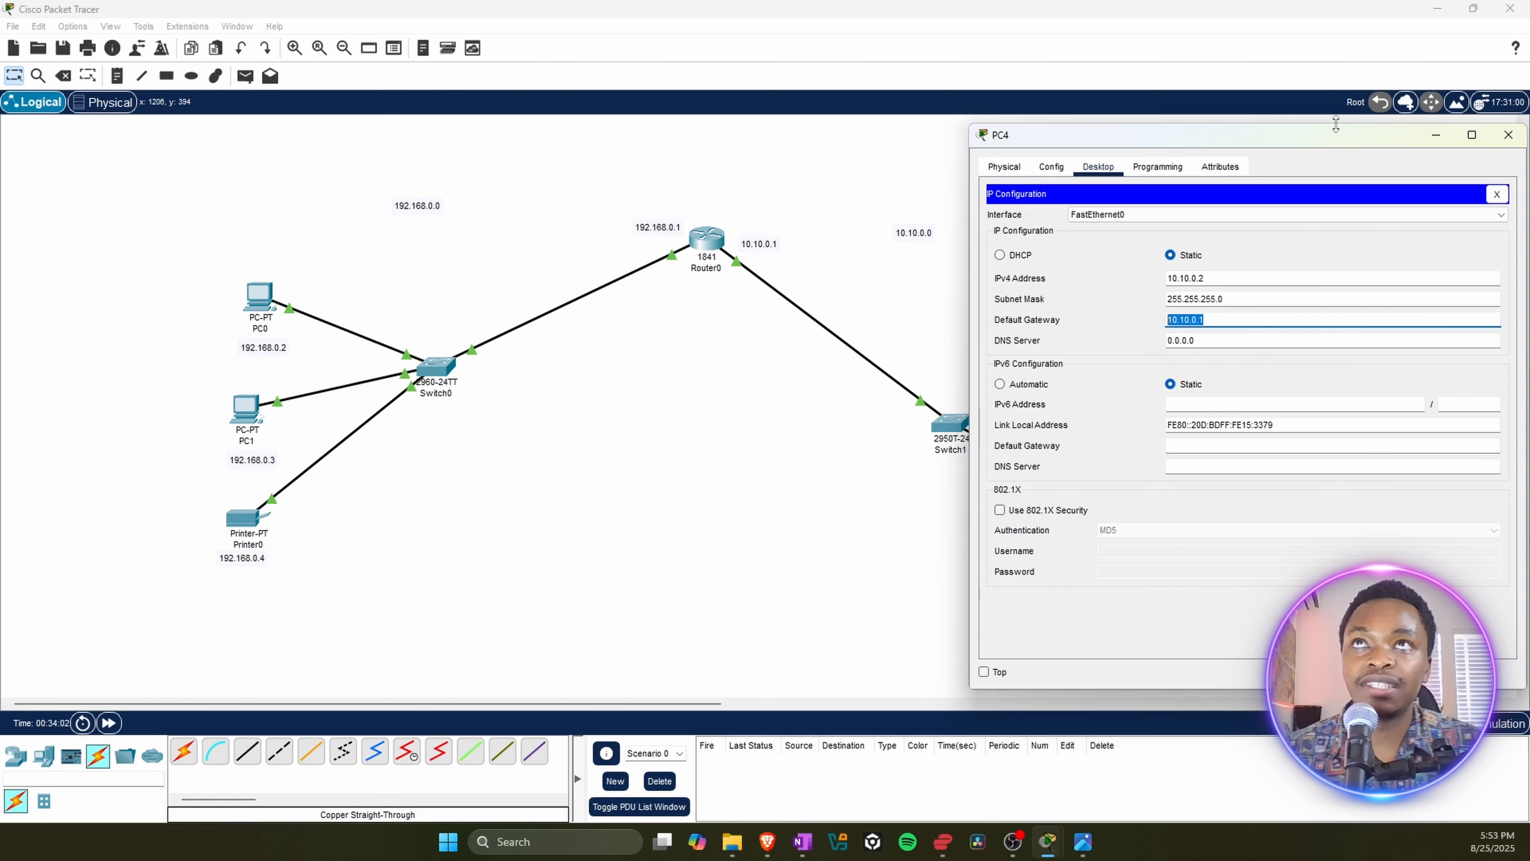
{"action": "left_click", "coordinate": [1500, 148]}
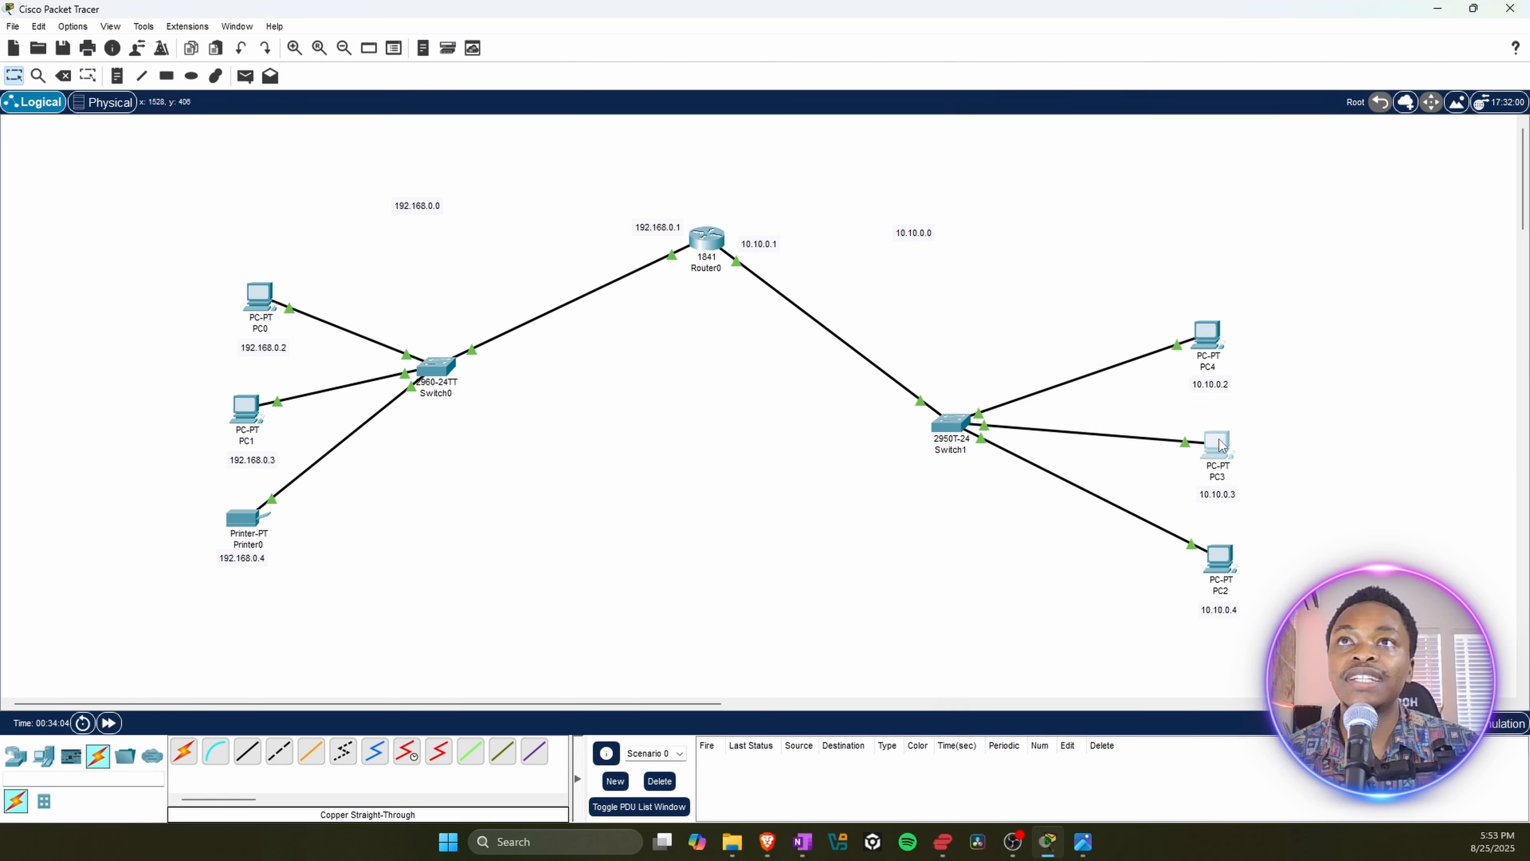
Step: Set PC3's IPv4 default gateway to 10.10.0.1 in its IP configuration, and close PC3's window
{"action": "left_click", "coordinate": [1220, 445]}
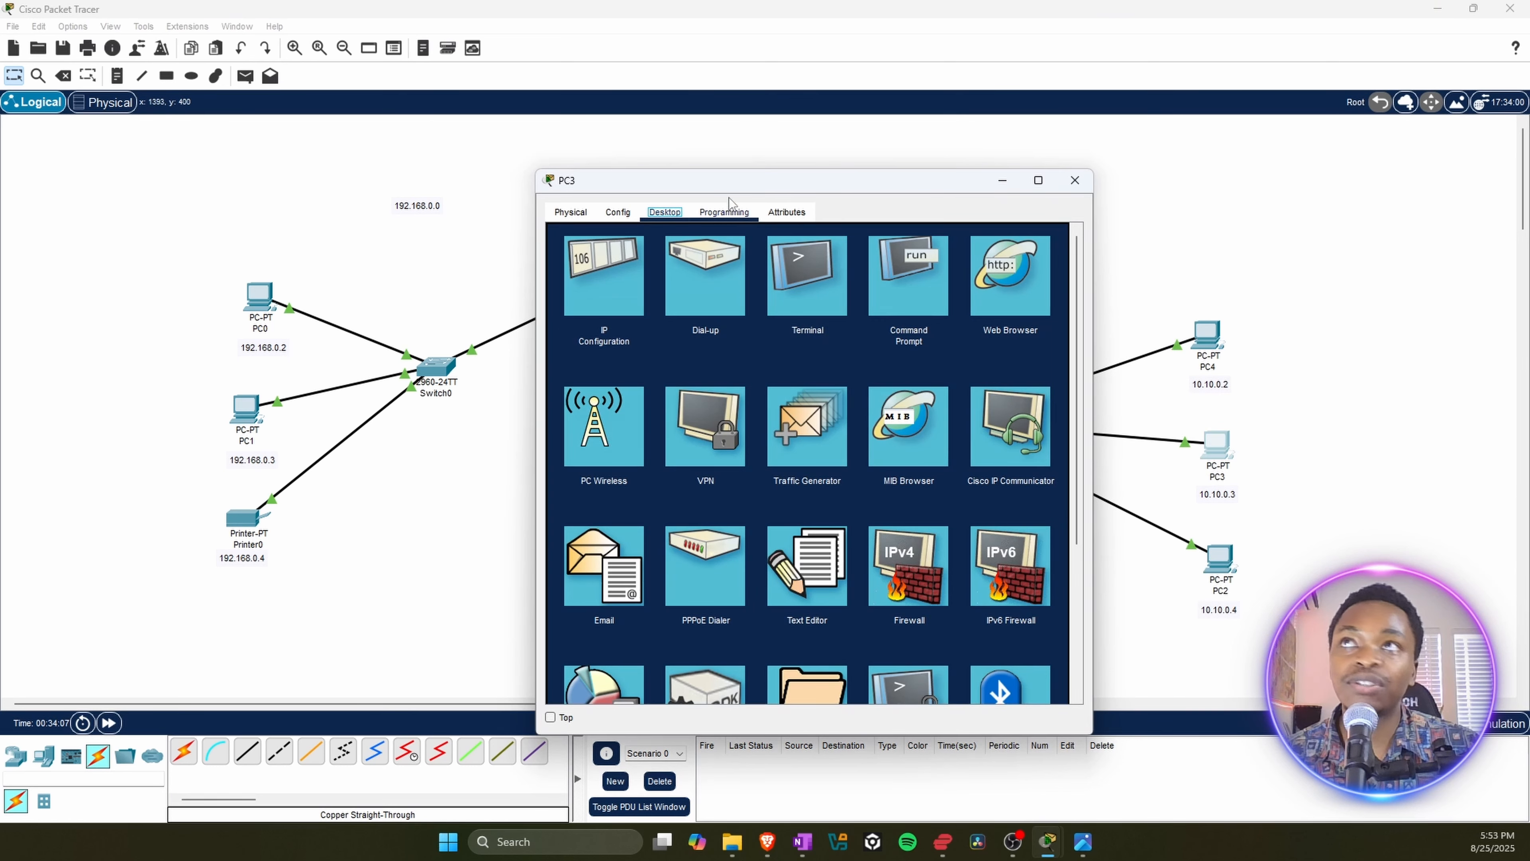
{"action": "left_click_drag", "start_coordinate": [723, 185], "coordinate": [1083, 182]}
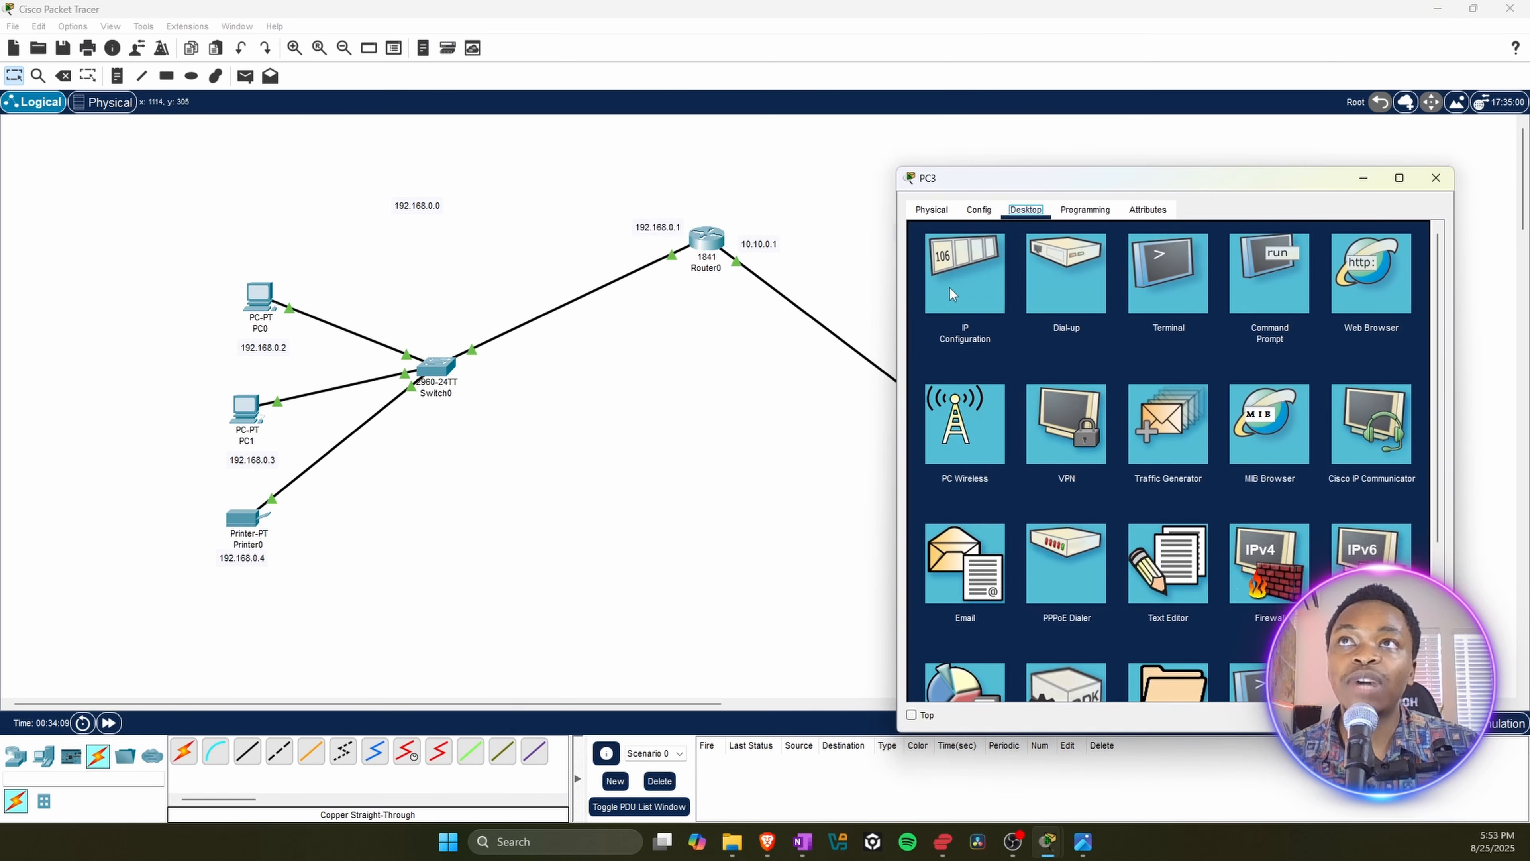
{"action": "left_click", "coordinate": [970, 286]}
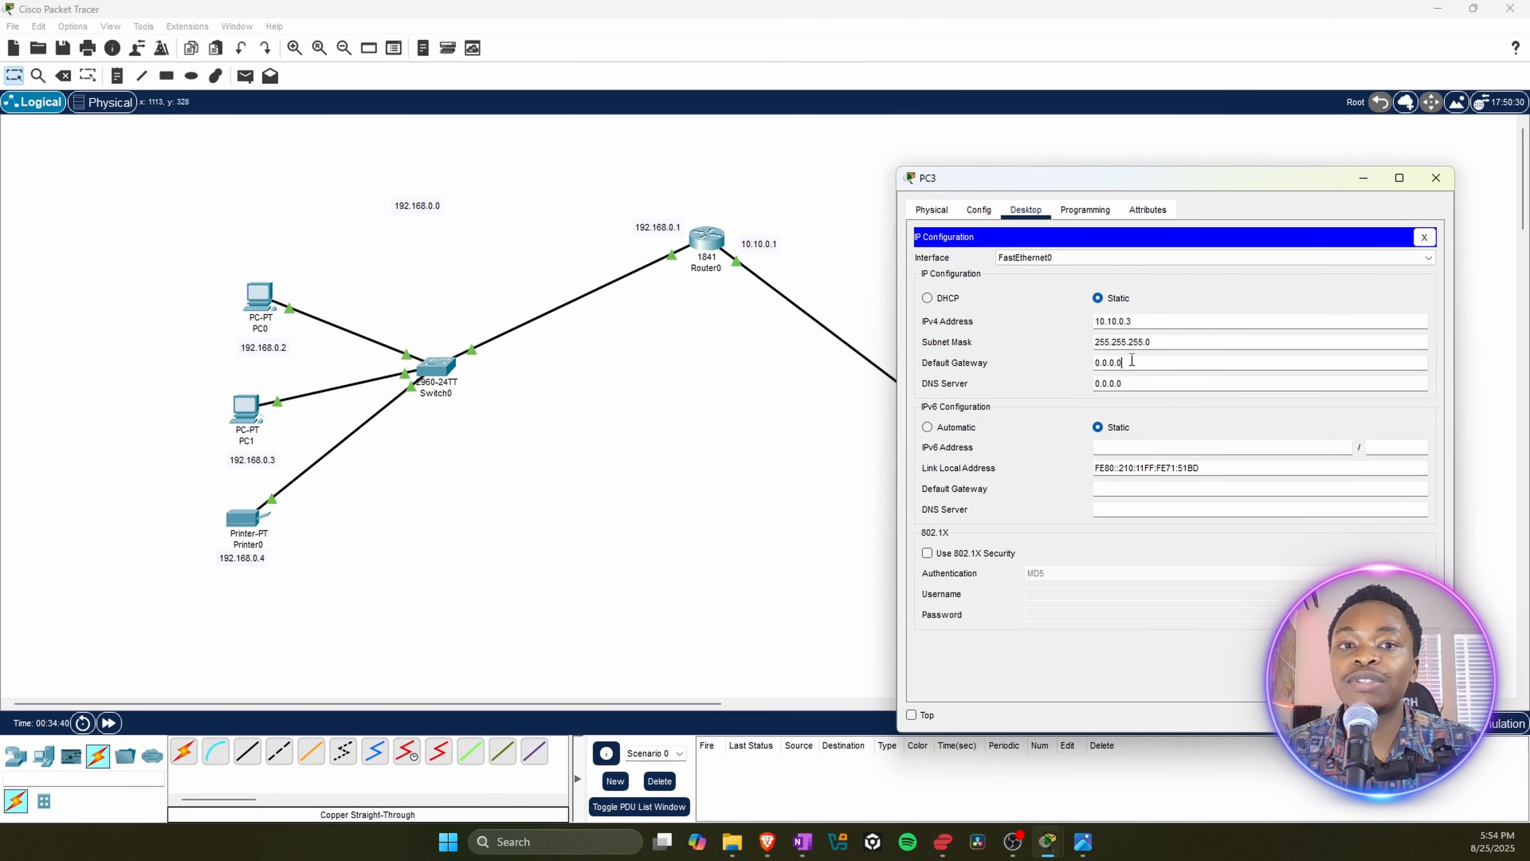
{"action": "left_click_drag", "start_coordinate": [1131, 359], "coordinate": [1044, 360]}
{"action": "key", "text": "ctrl+v"}
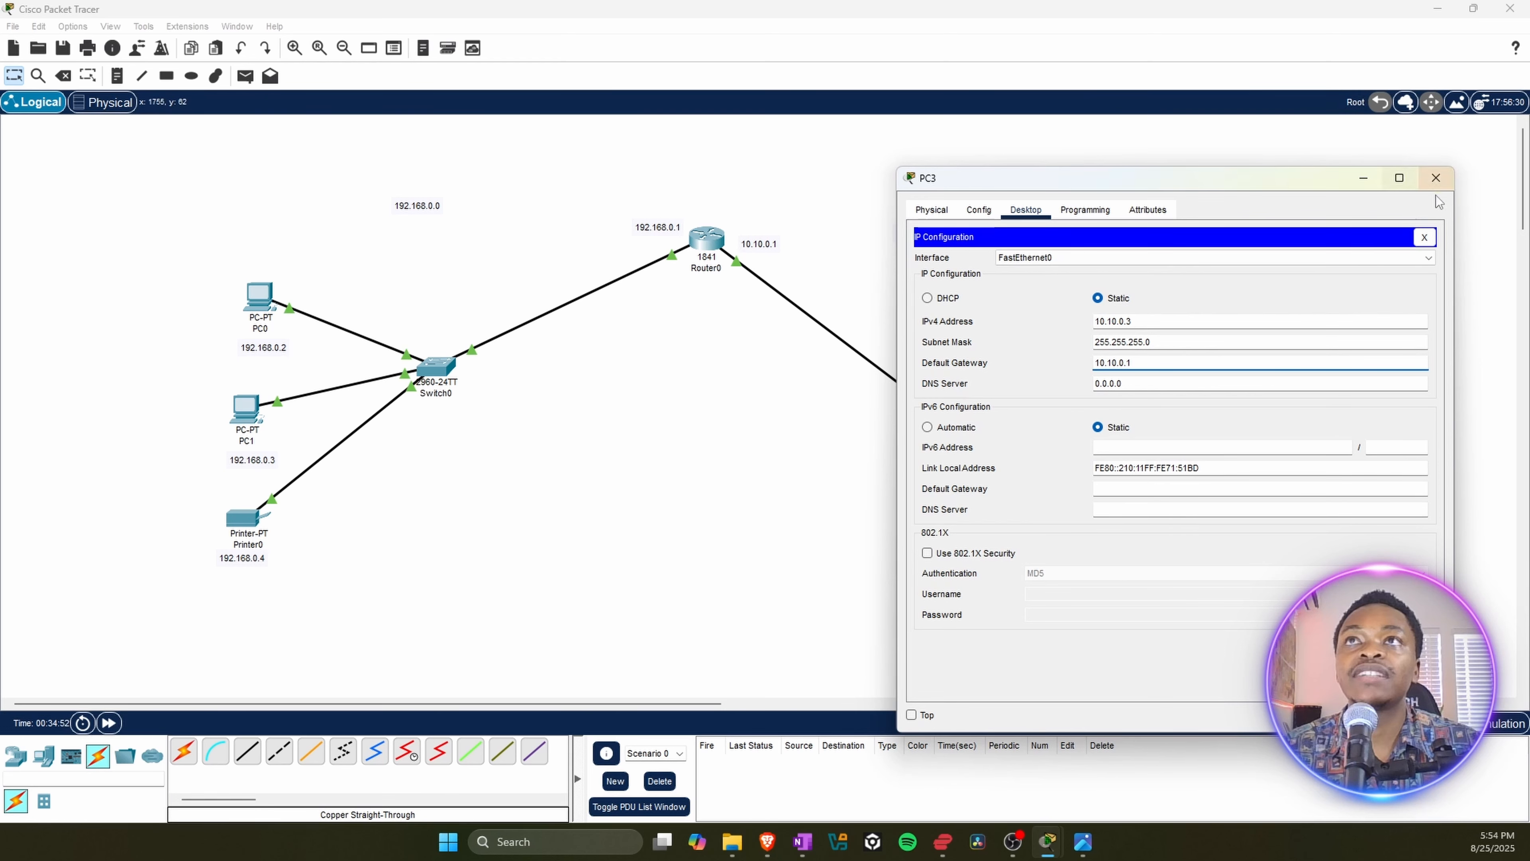
{"action": "left_click", "coordinate": [1436, 177]}
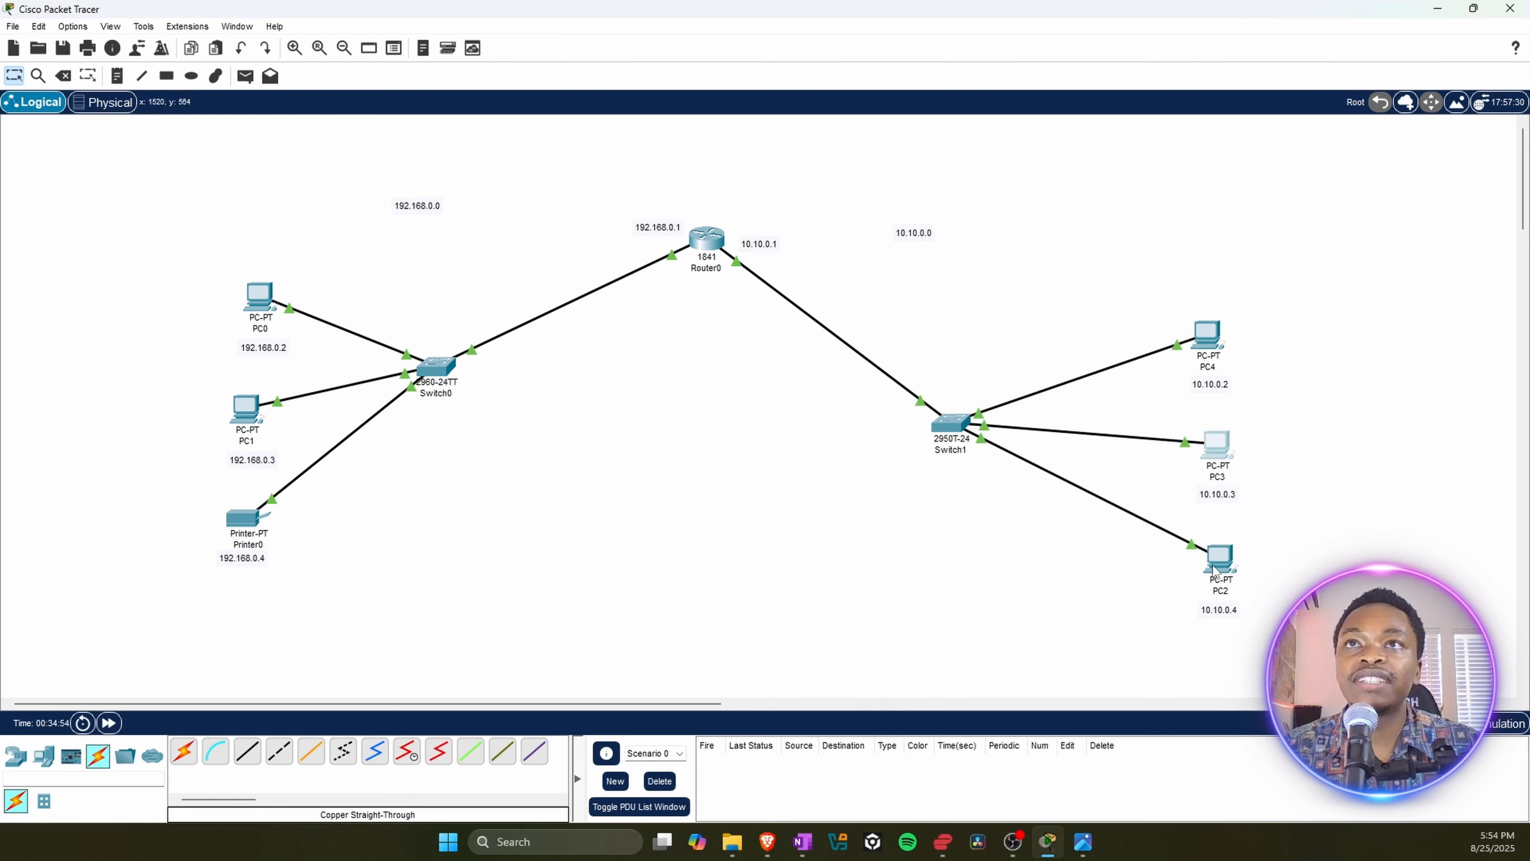
Step: Set PC2's IPv4 default gateway to 10.10.0.1 in its IP configuration, and close PC2's window
{"action": "left_click", "coordinate": [1227, 563]}
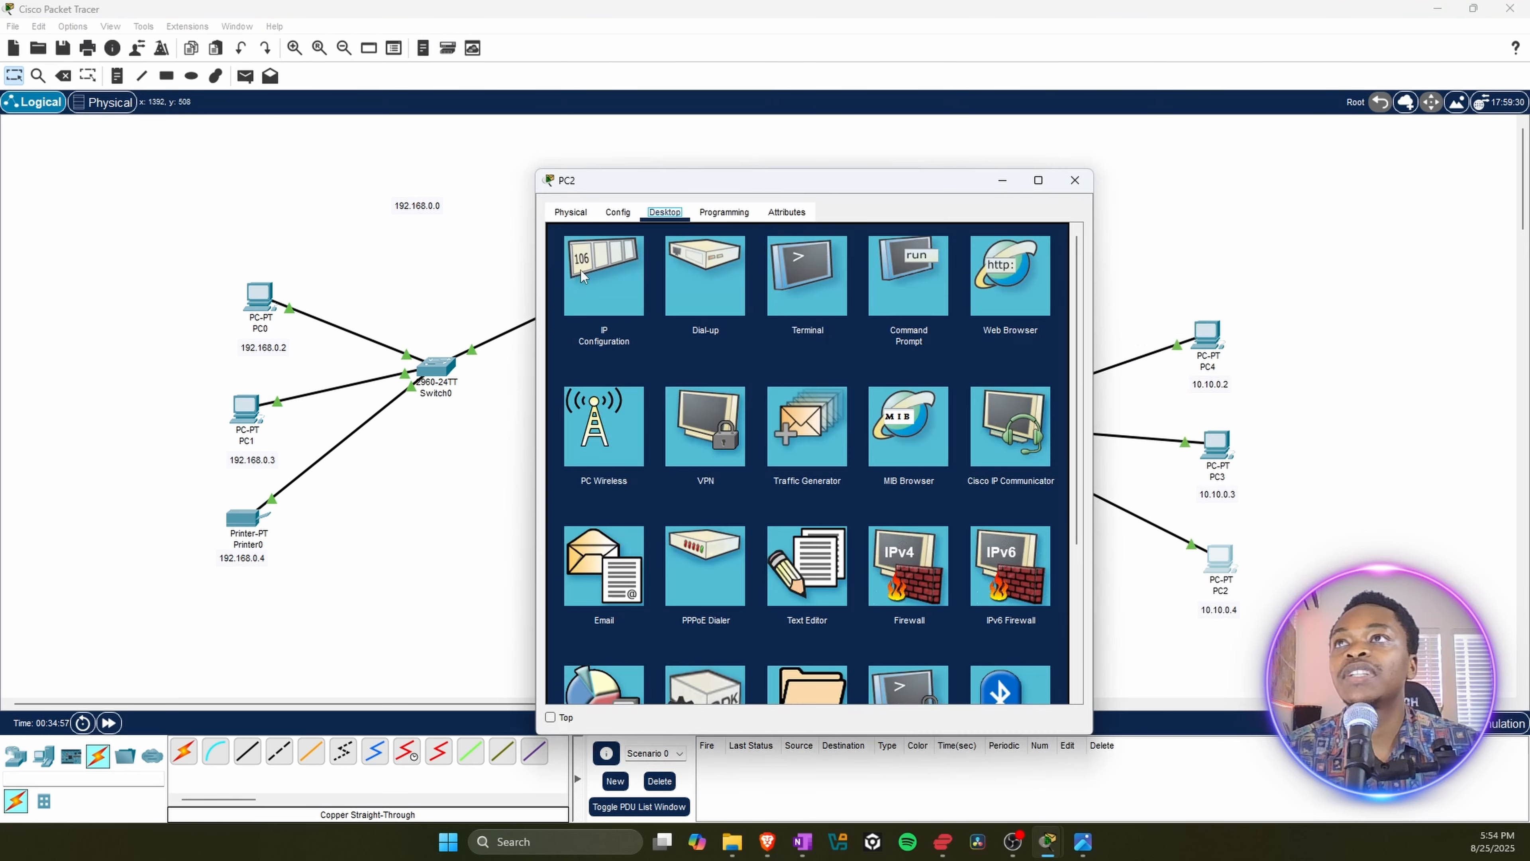
{"action": "left_click_drag", "start_coordinate": [633, 178], "coordinate": [836, 165]}
{"action": "left_click", "coordinate": [789, 288]}
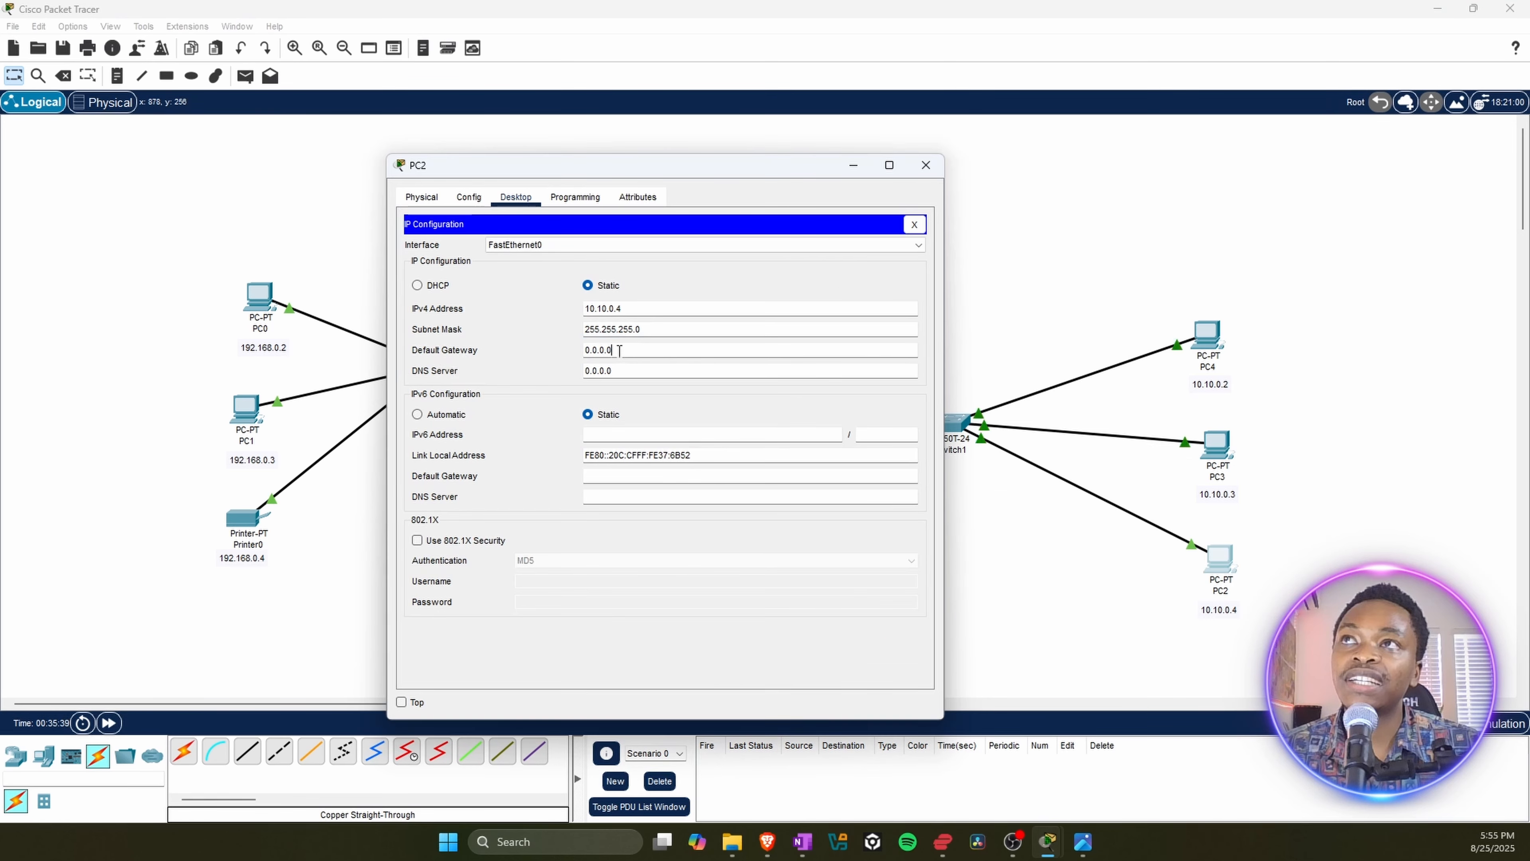
{"action": "key", "text": "Tab"}
{"action": "type", "text": "10.10.0.1"}
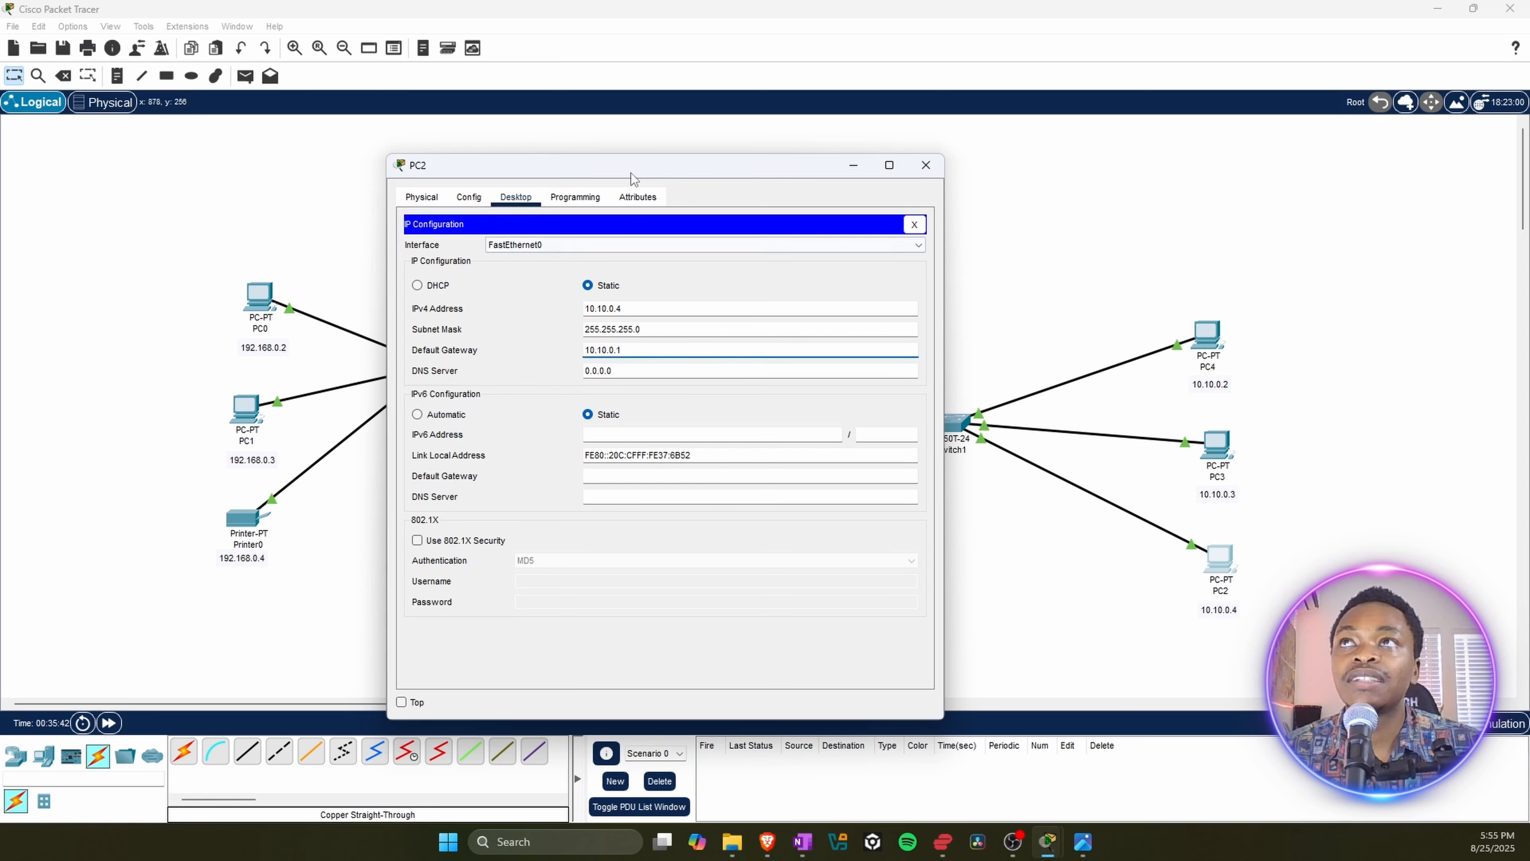
{"action": "left_click_drag", "start_coordinate": [629, 178], "coordinate": [374, 196]}
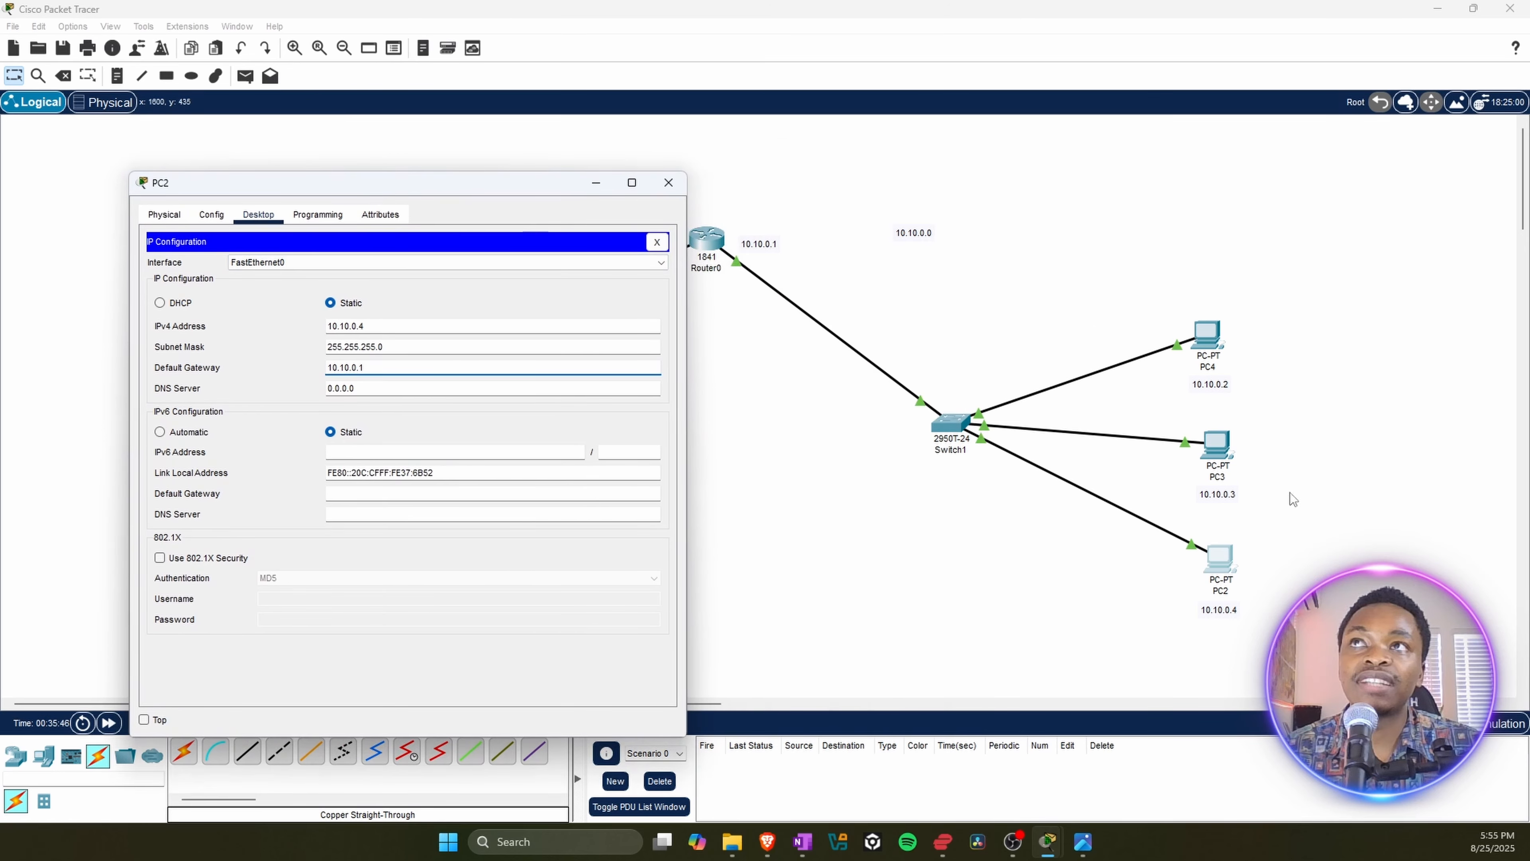
{"action": "left_click", "coordinate": [667, 183]}
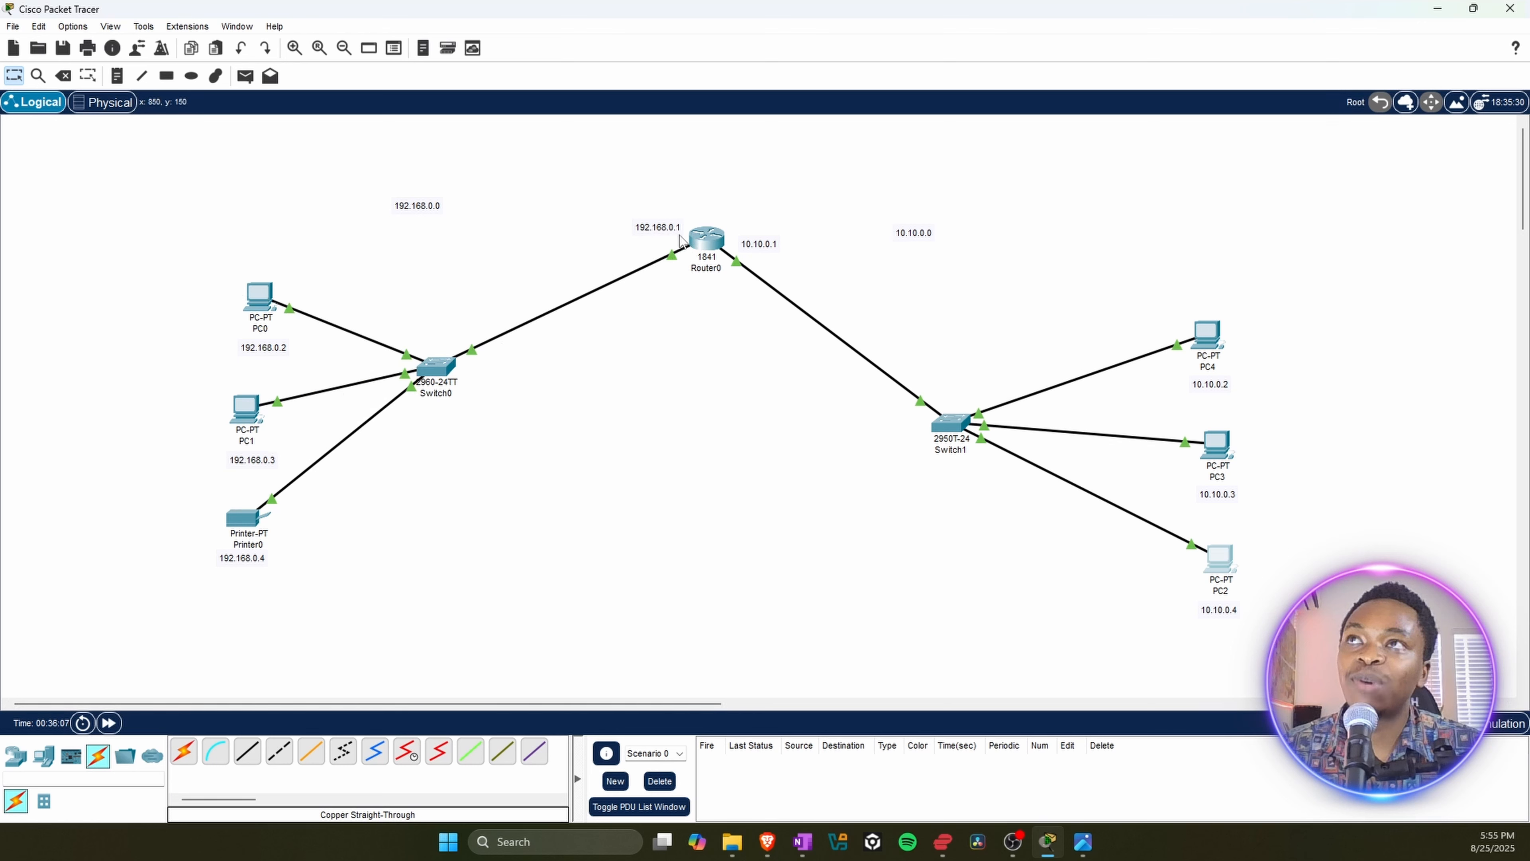
Step: Set PC0's IPv4 default gateway to 192.168.0.1 and copy that address before closing PC0's window
{"action": "left_click", "coordinate": [260, 301]}
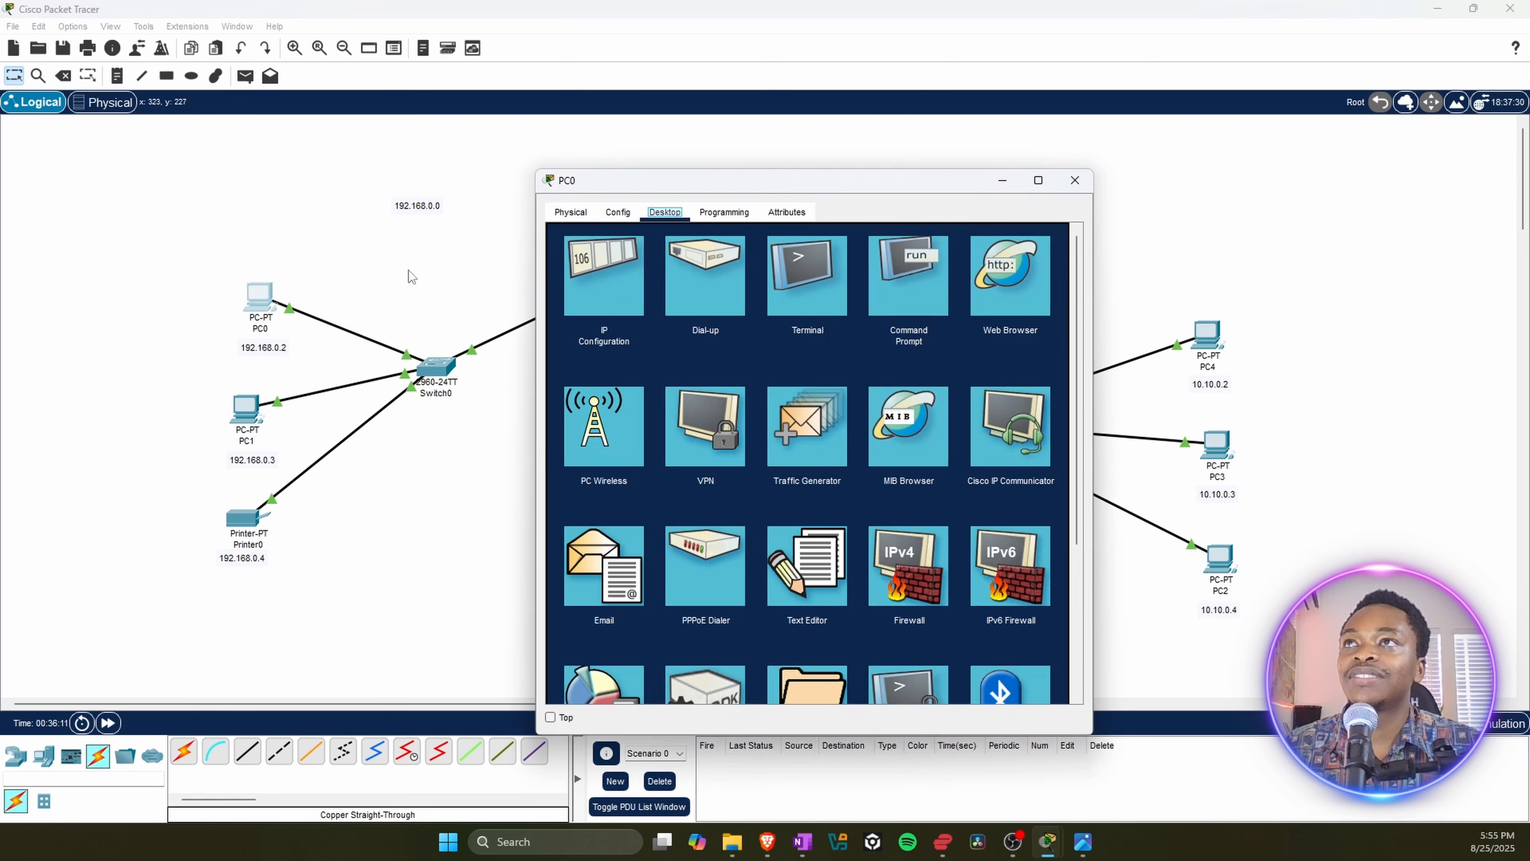
{"action": "left_click_drag", "start_coordinate": [656, 190], "coordinate": [199, 184]}
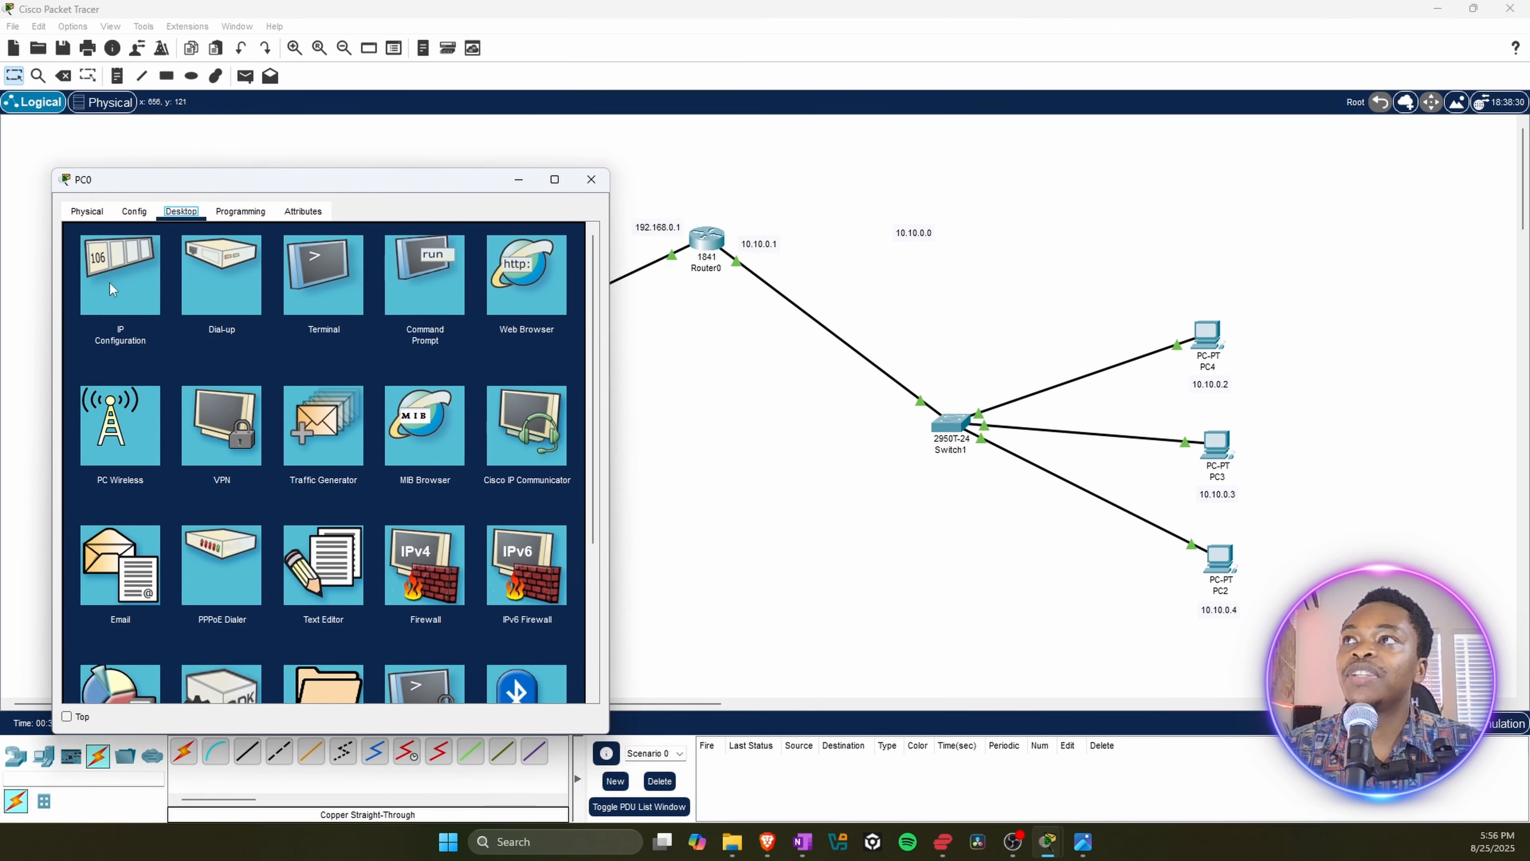
{"action": "left_click", "coordinate": [113, 276]}
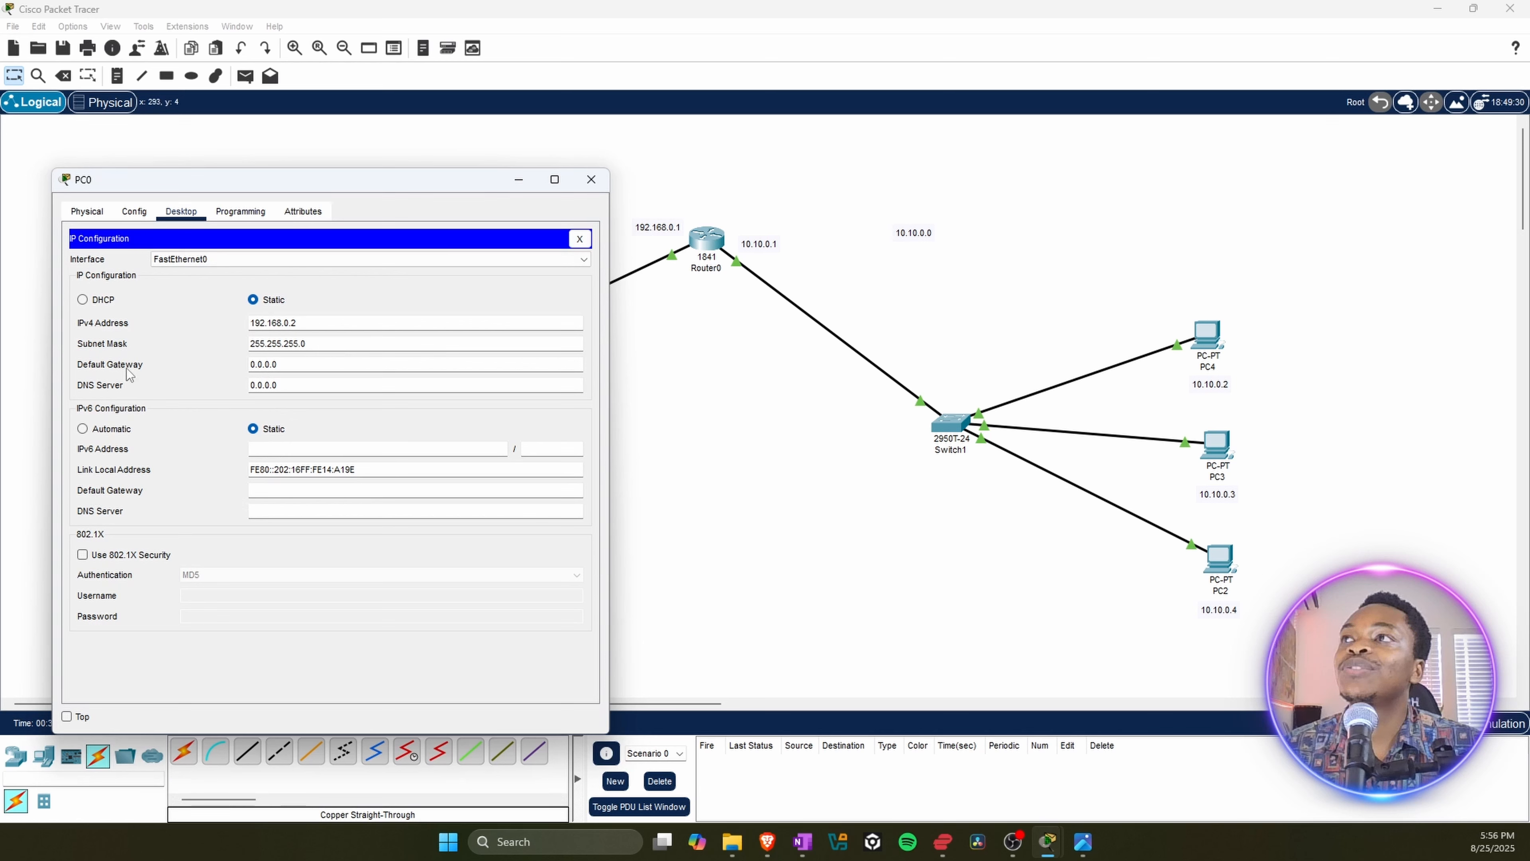
{"action": "left_click_drag", "start_coordinate": [289, 364], "coordinate": [228, 367]}
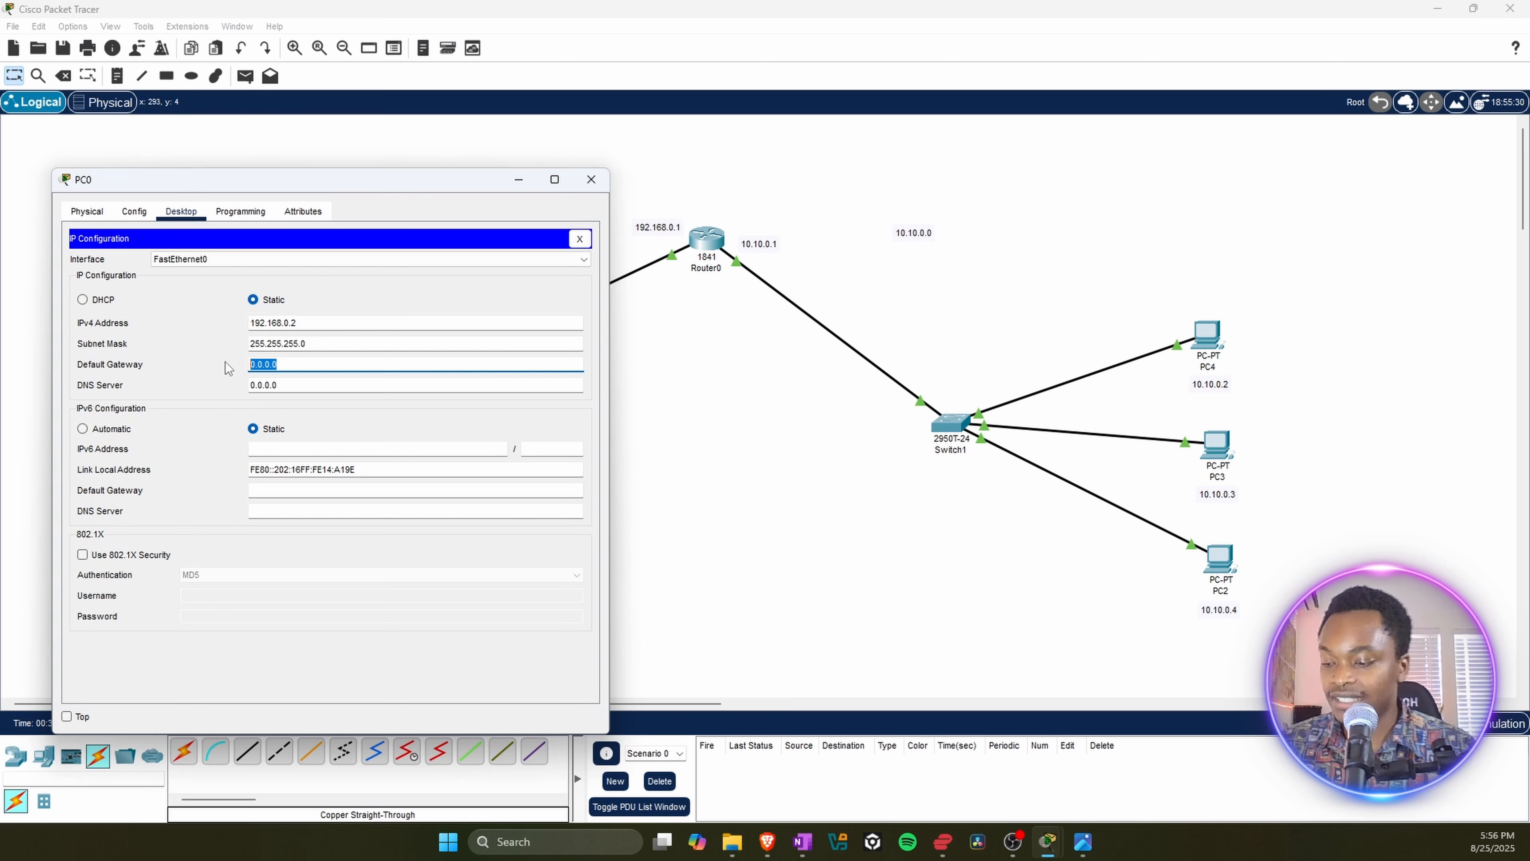
{"action": "type", "text": "192.168.0.1"}
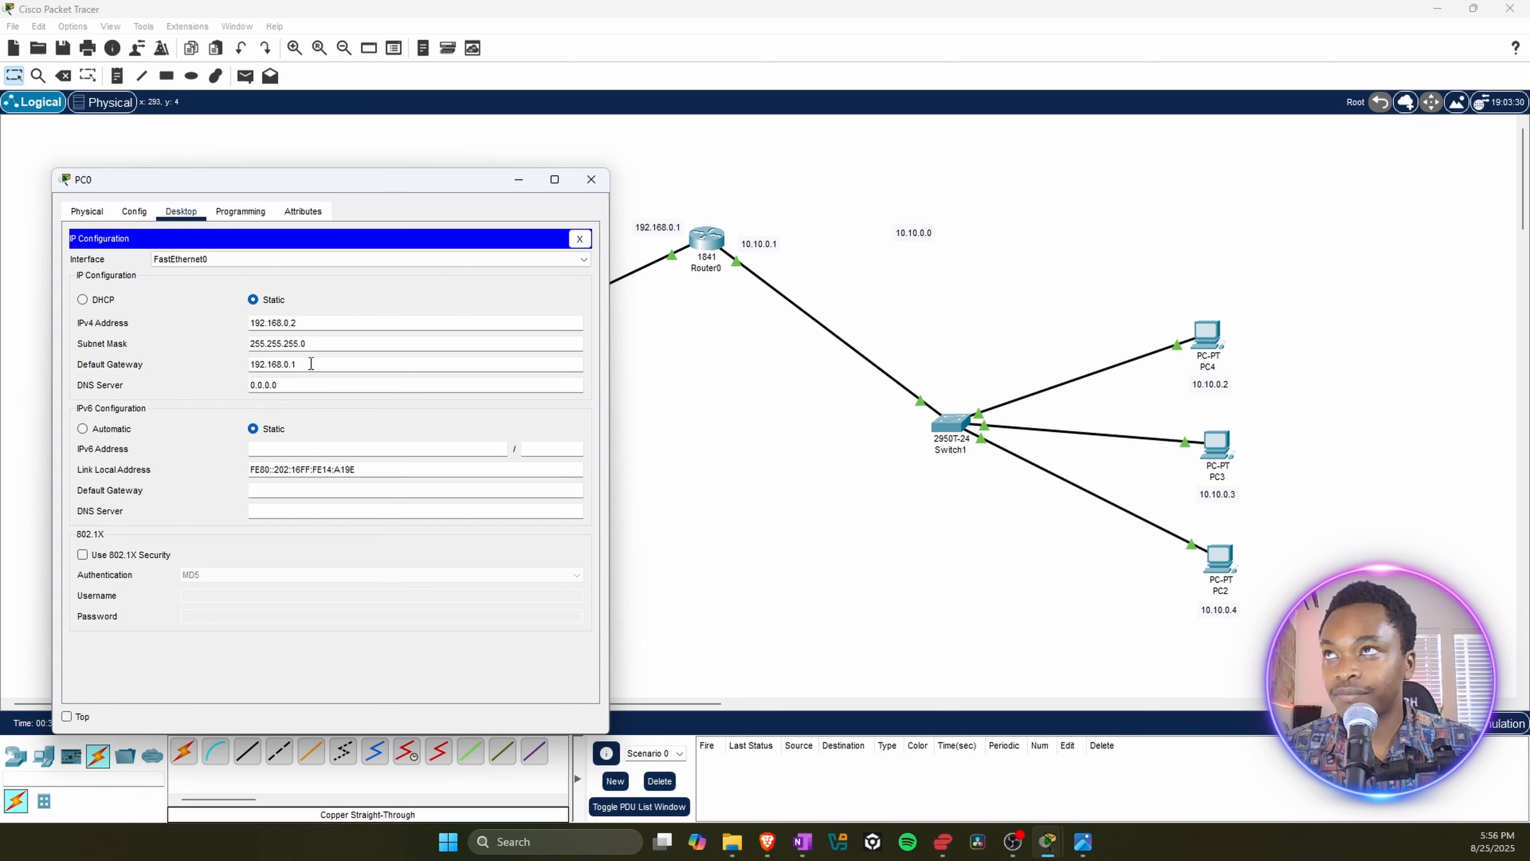
{"action": "left_click_drag", "start_coordinate": [308, 363], "coordinate": [255, 364]}
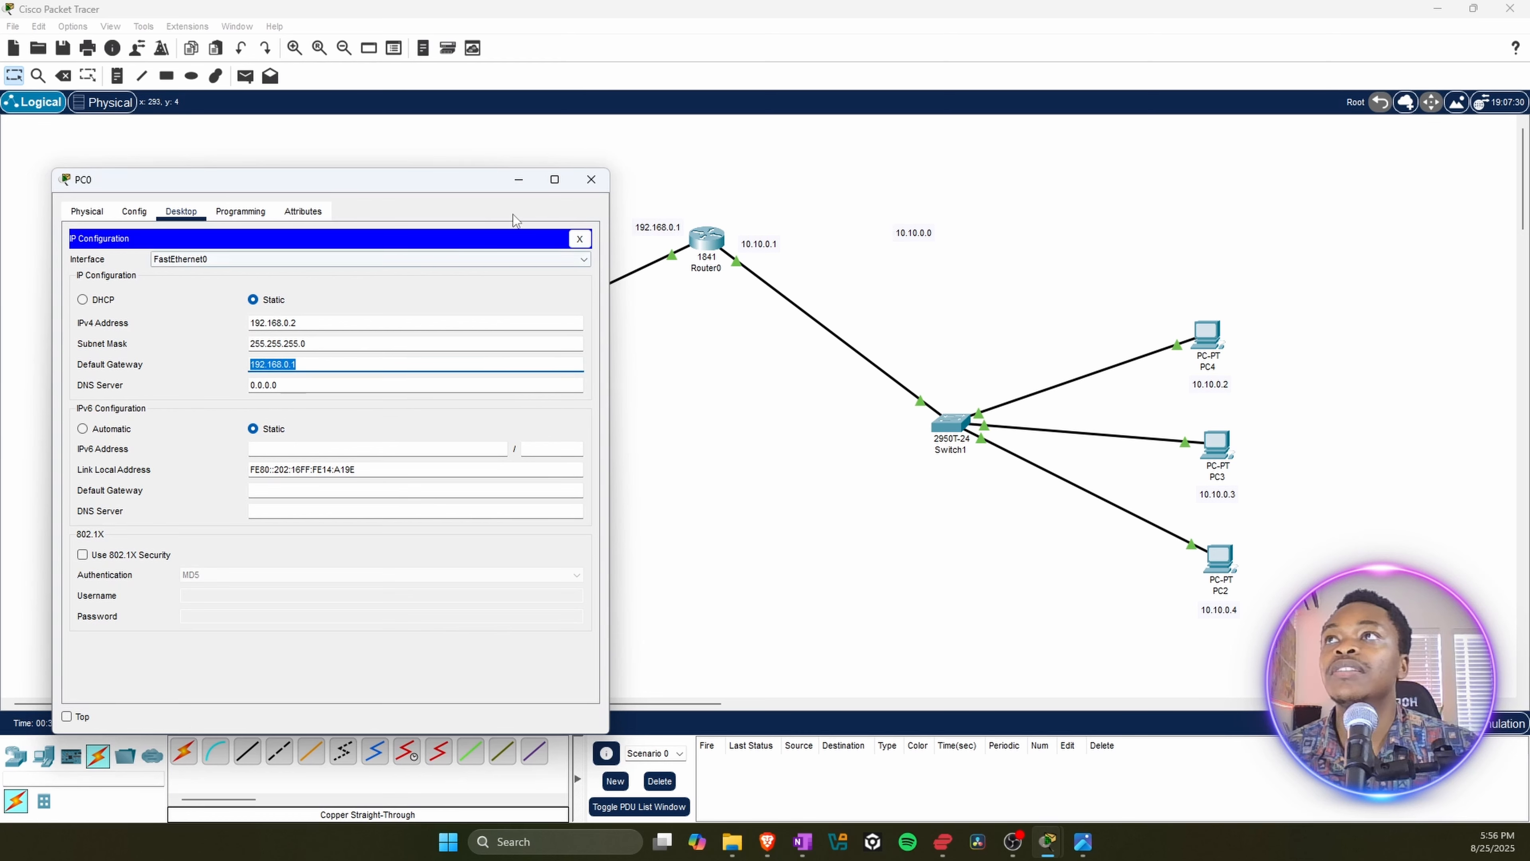
{"action": "left_click", "coordinate": [578, 181]}
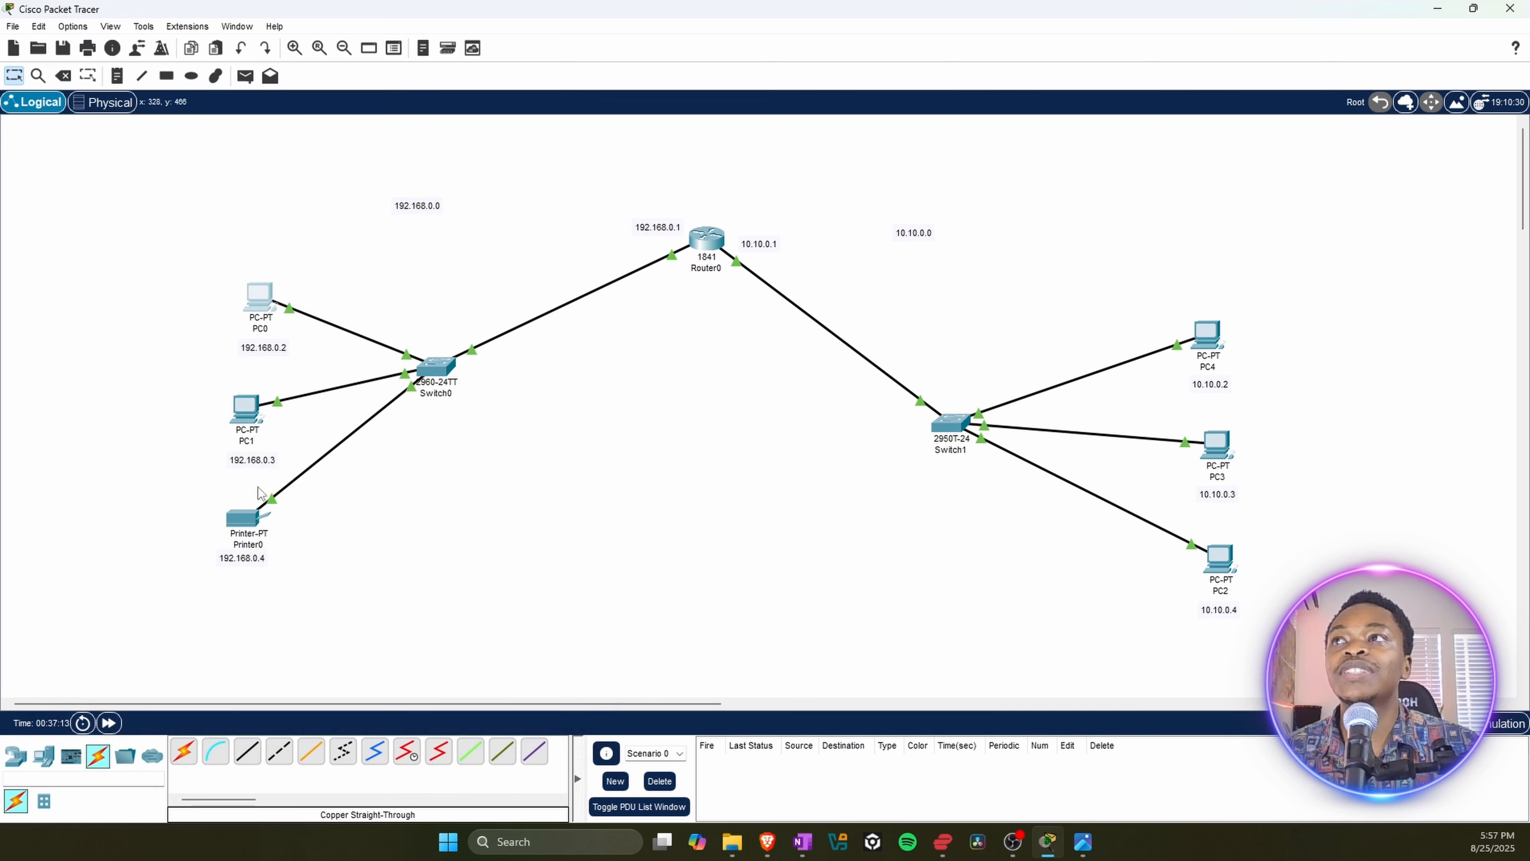
Step: Set PC1's IPv4 default gateway to 192.168.0.1 in its IP configuration, and close PC1's window
{"action": "left_click", "coordinate": [248, 414]}
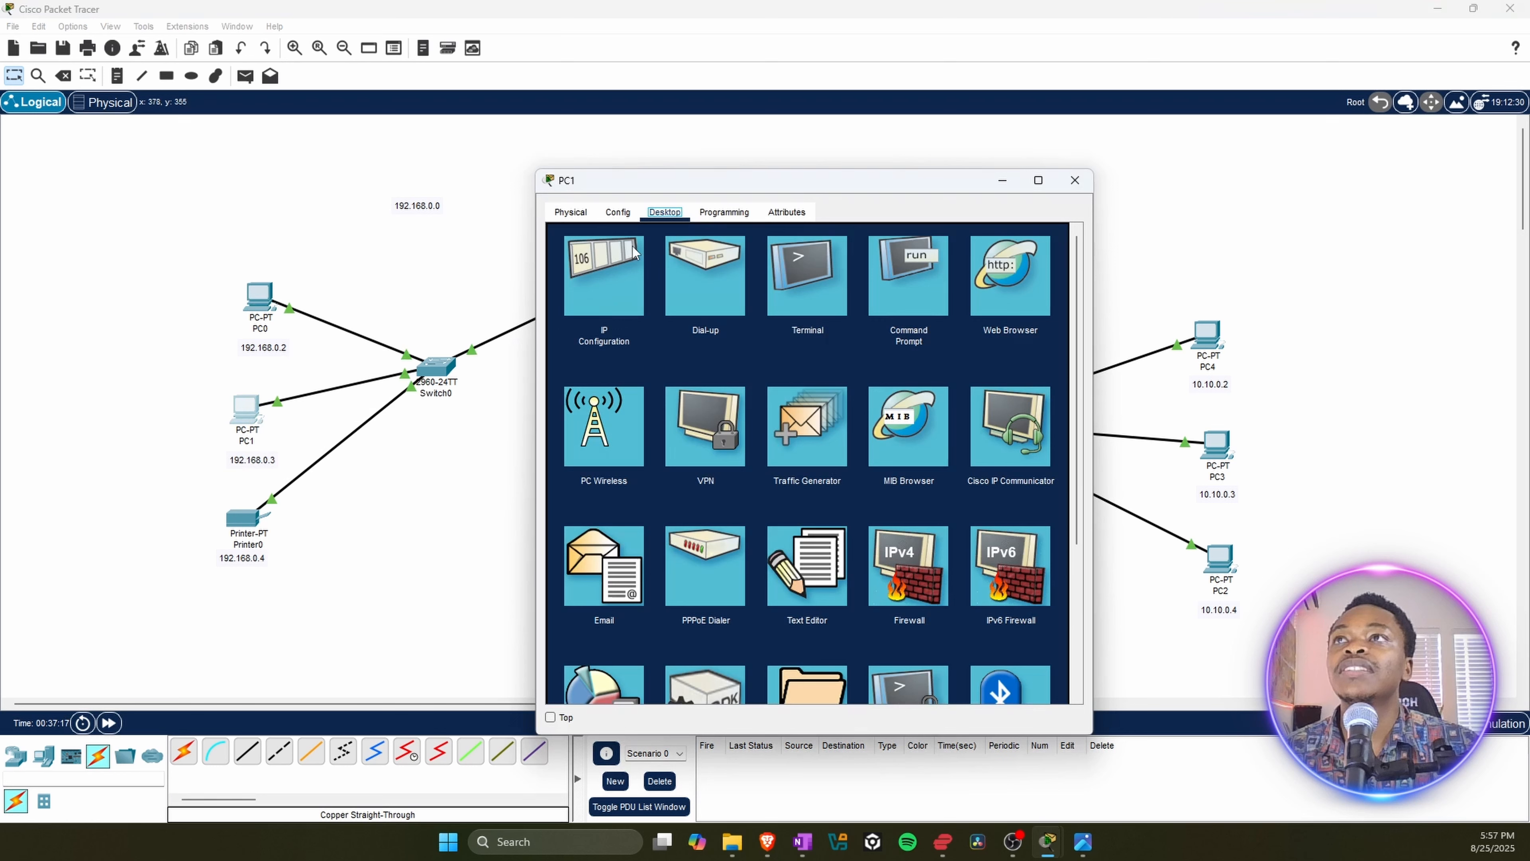
{"action": "left_click", "coordinate": [621, 278]}
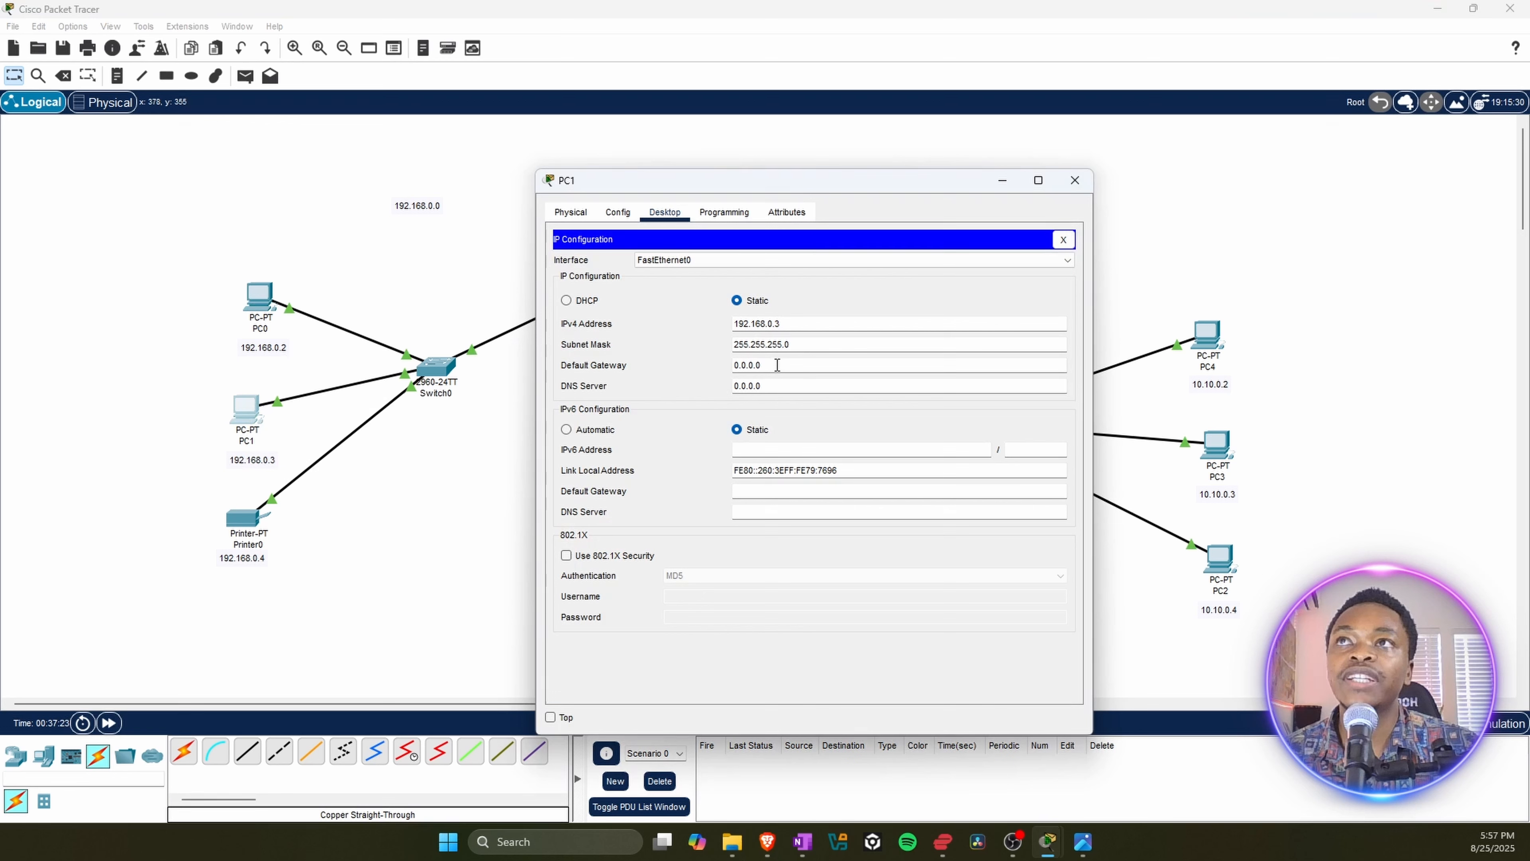
{"action": "left_click_drag", "start_coordinate": [777, 364], "coordinate": [723, 365]}
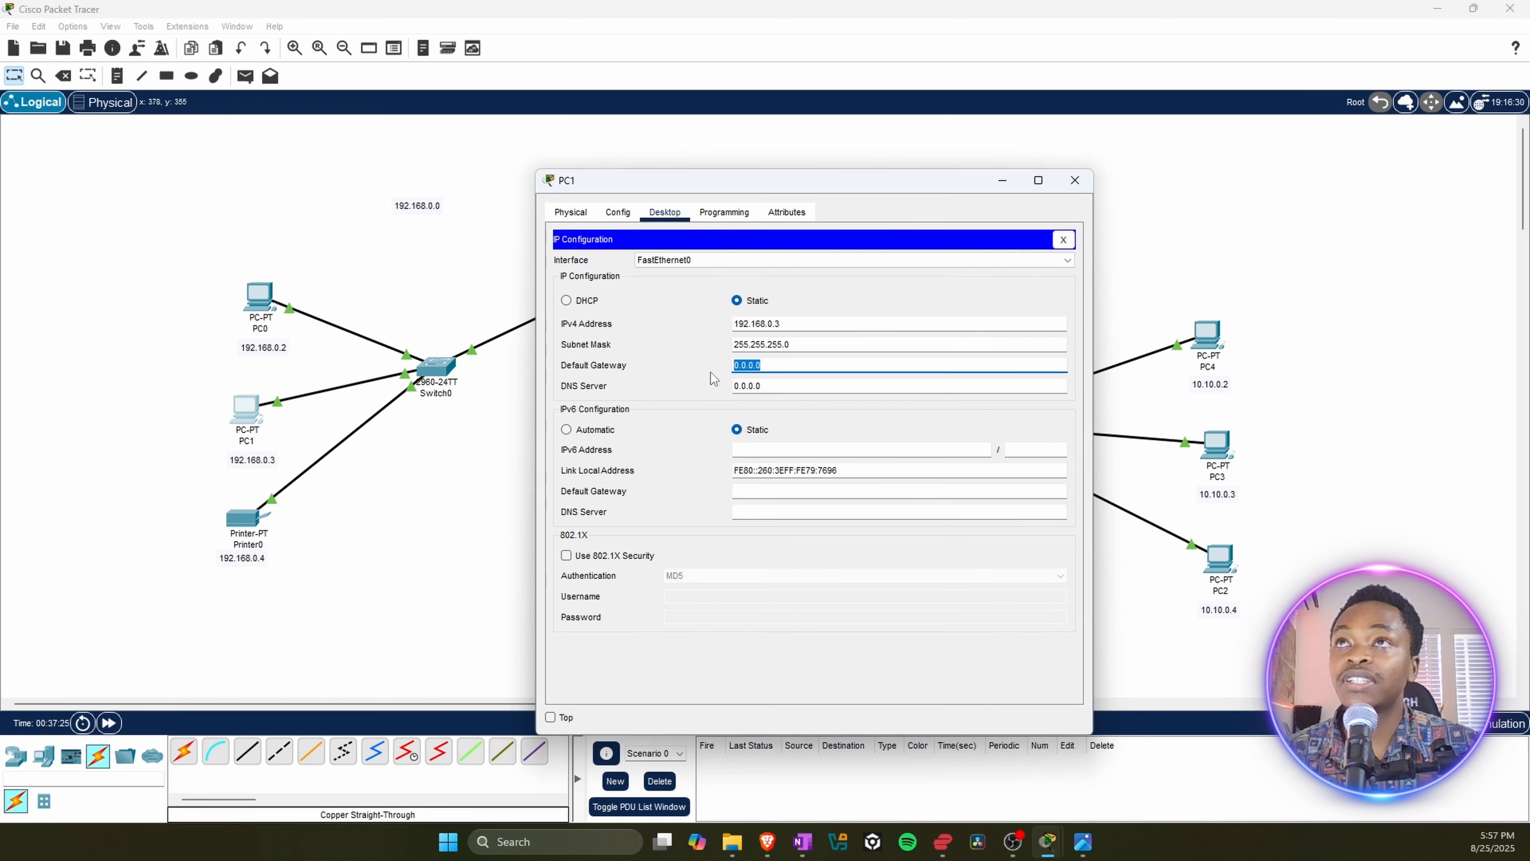
{"action": "type", "text": "192.168.0.1"}
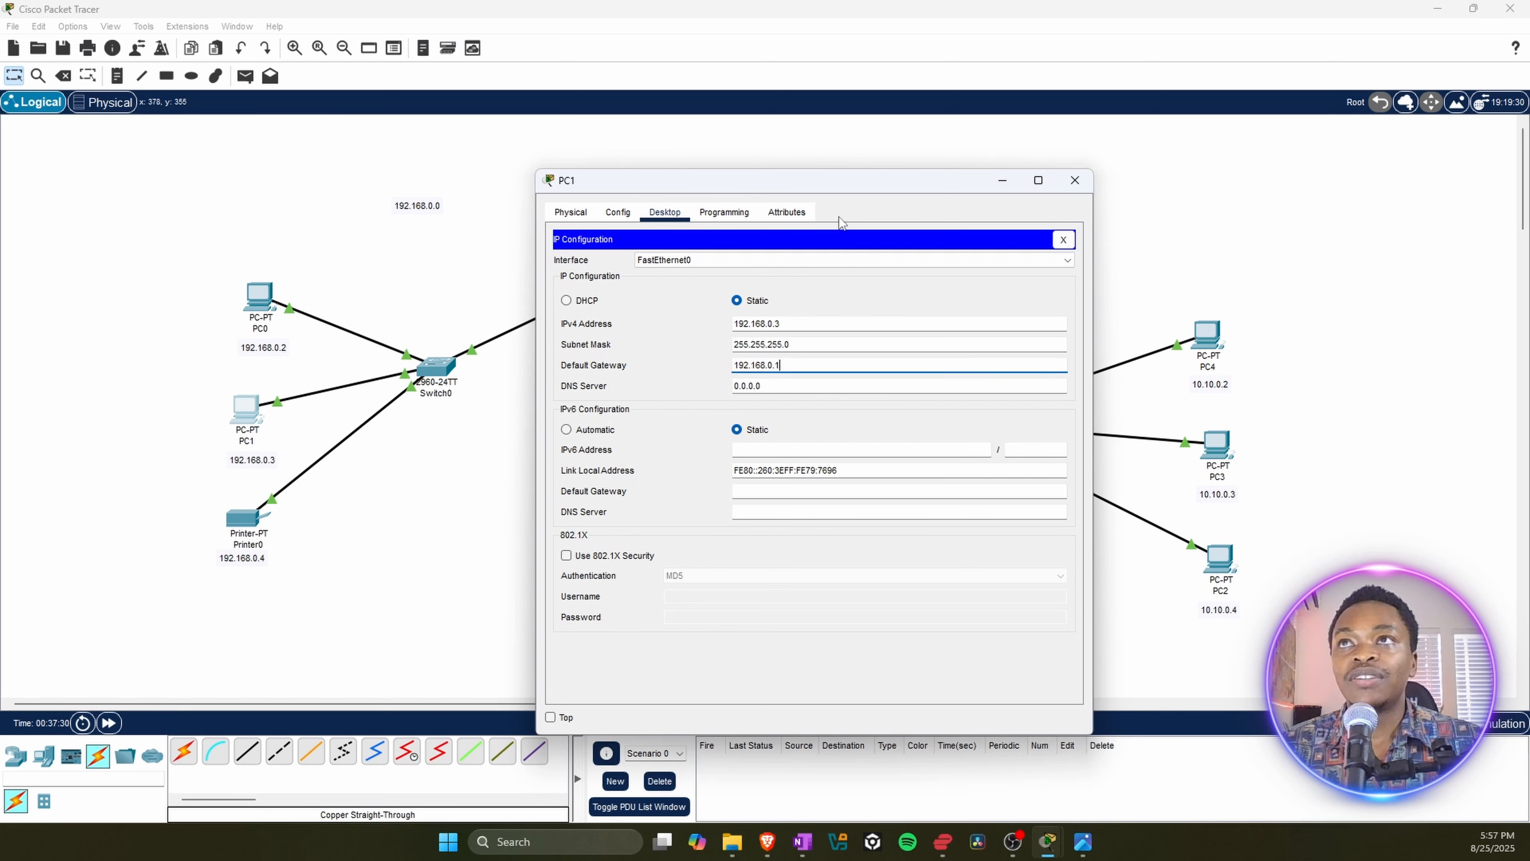
{"action": "left_click_drag", "start_coordinate": [839, 191], "coordinate": [346, 228]}
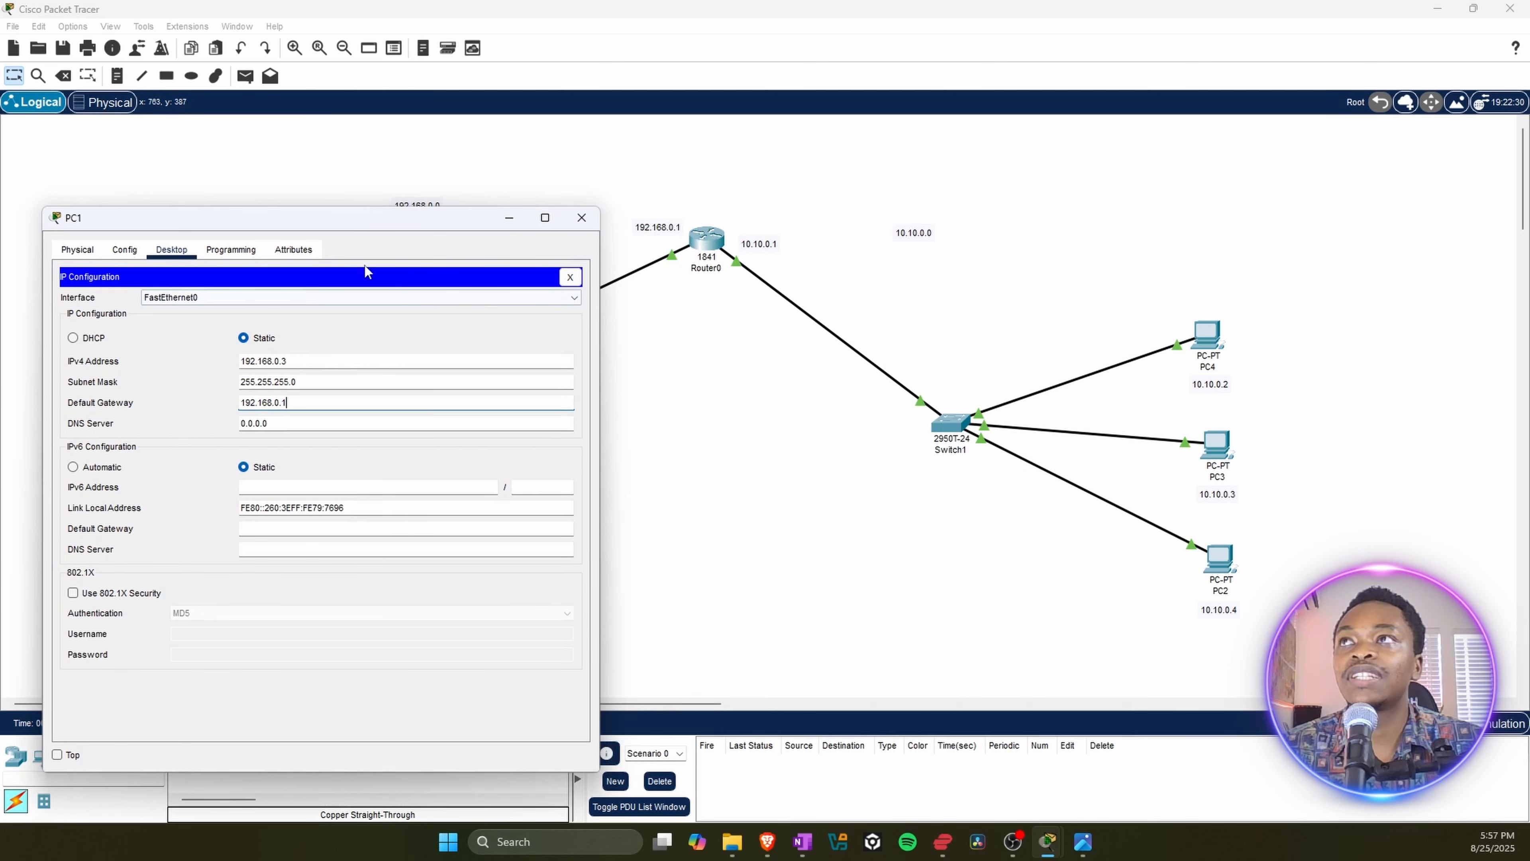
{"action": "left_click", "coordinate": [583, 223]}
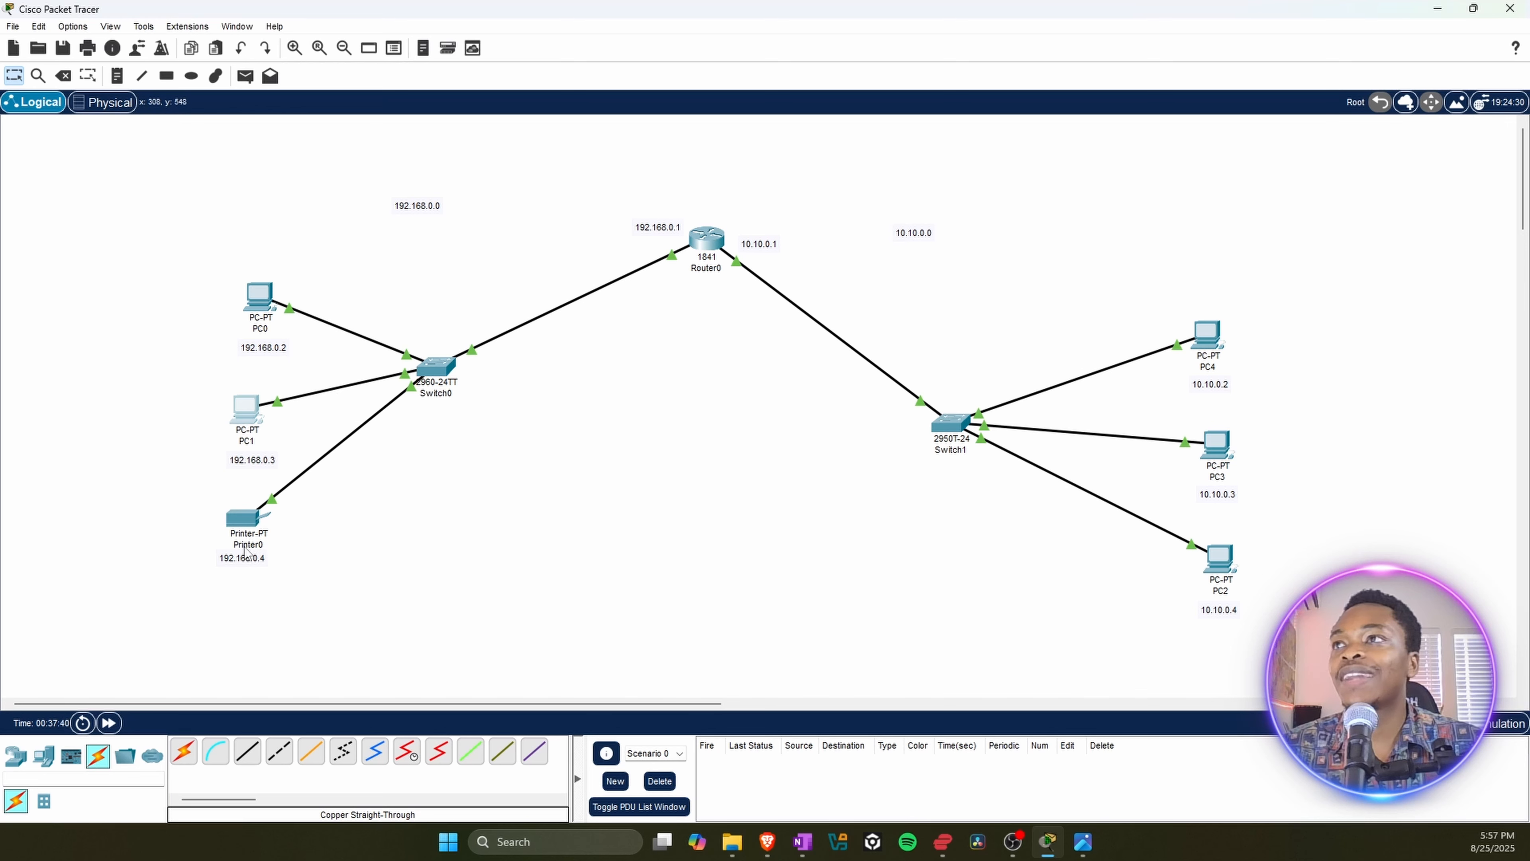
Step: Set Printer0's IPv4 default gateway to 192.168.0.1 in its global settings, and close the printer's window
{"action": "left_click", "coordinate": [243, 531]}
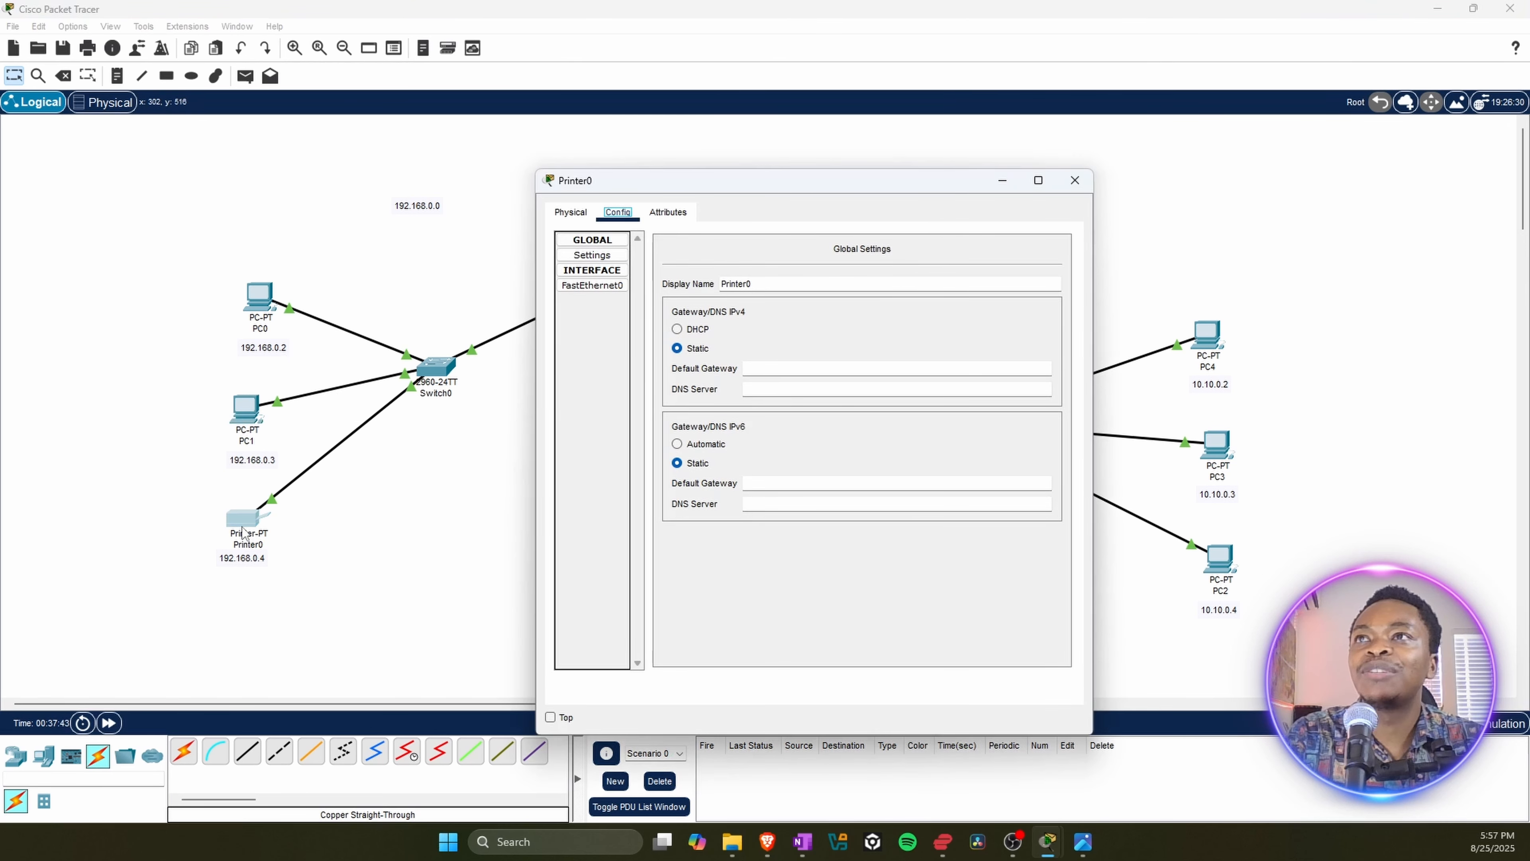
{"action": "left_click", "coordinate": [593, 286]}
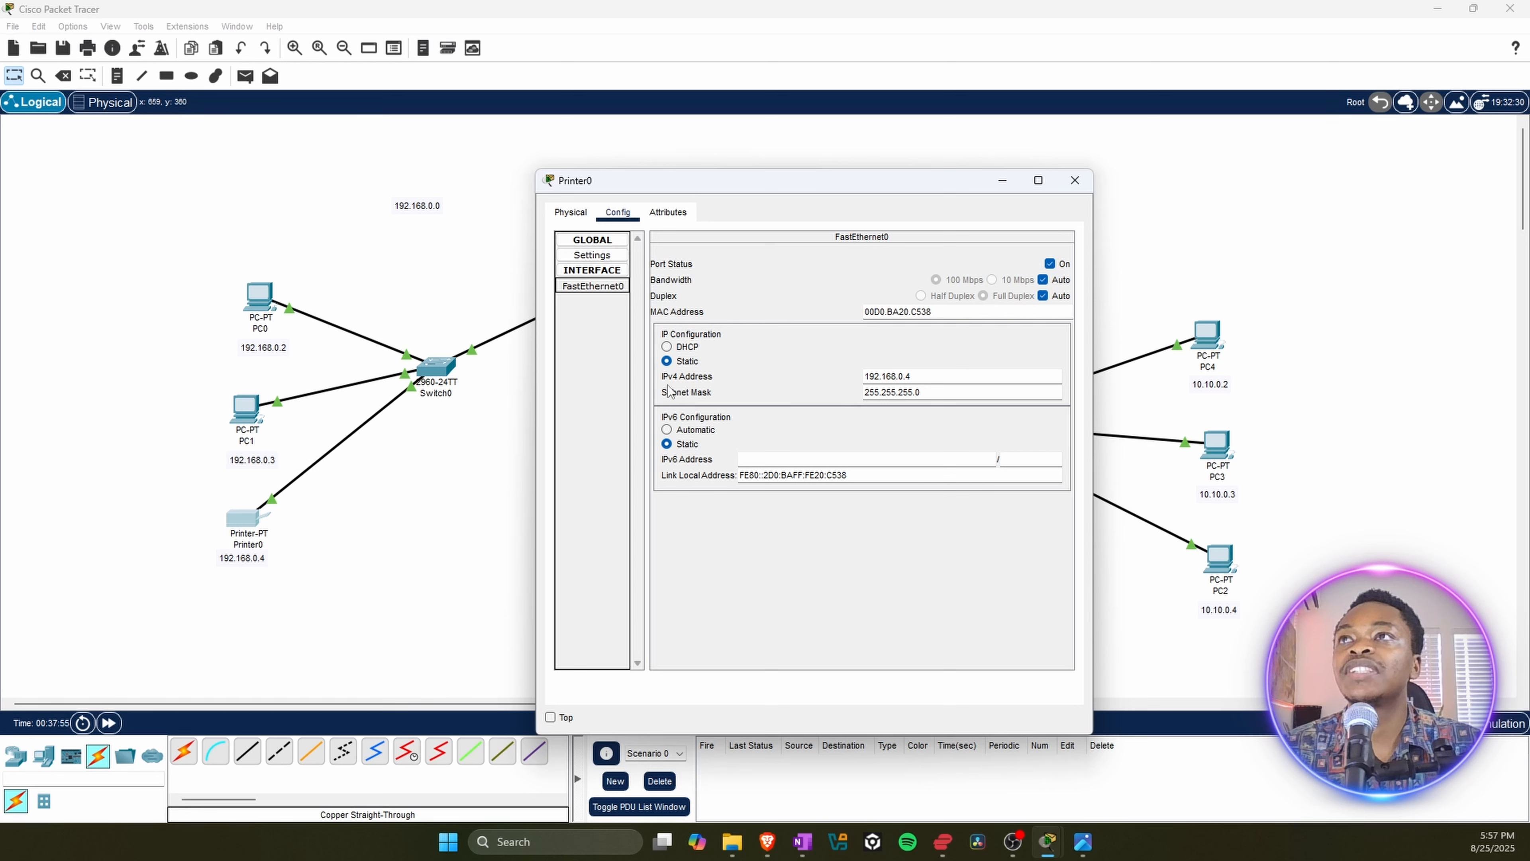
{"action": "left_click", "coordinate": [592, 253]}
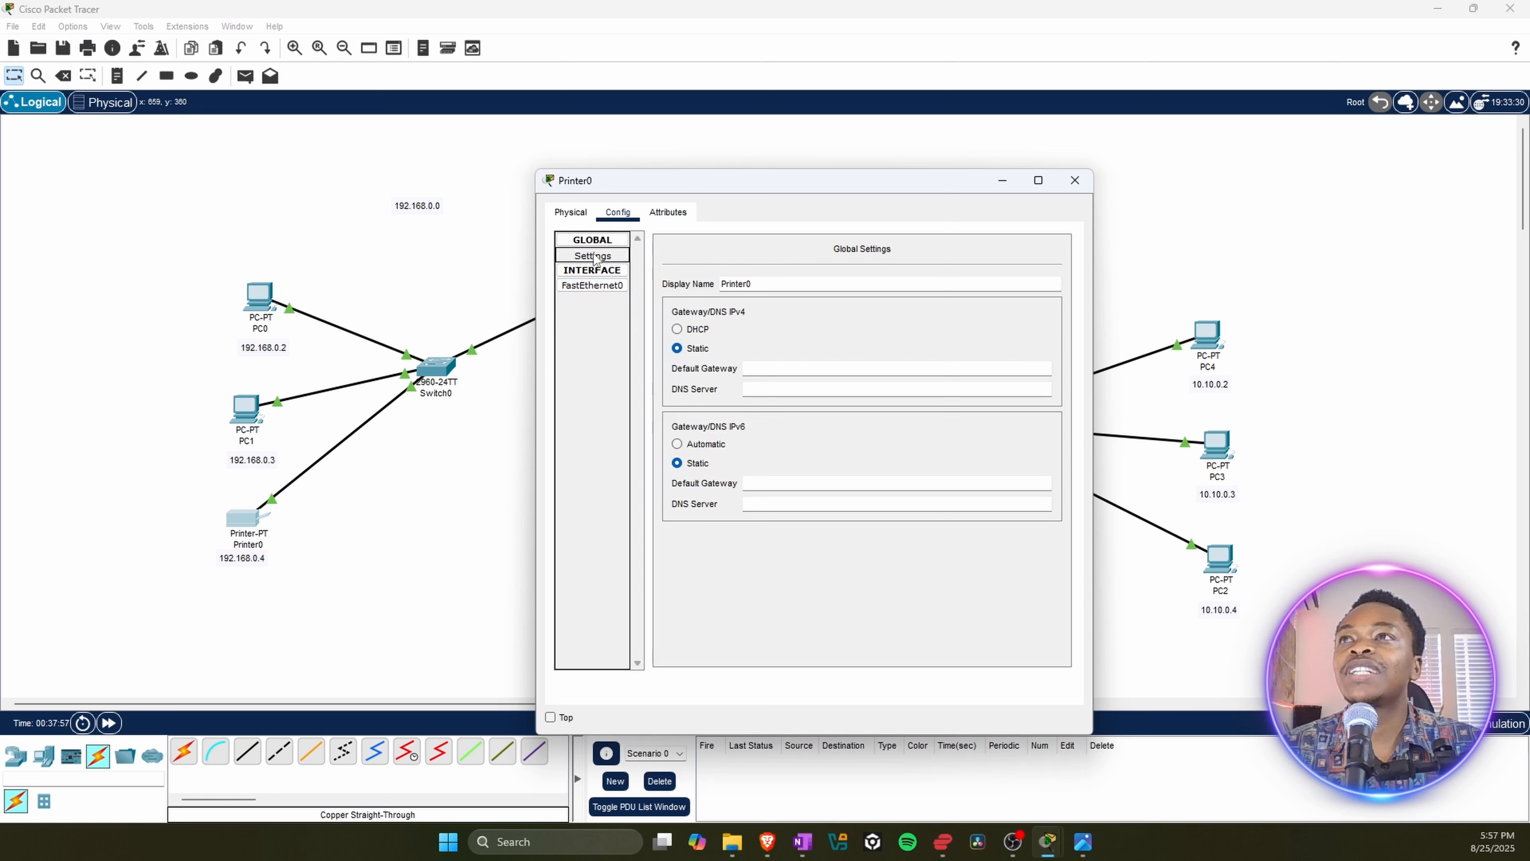
{"action": "left_click", "coordinate": [771, 368]}
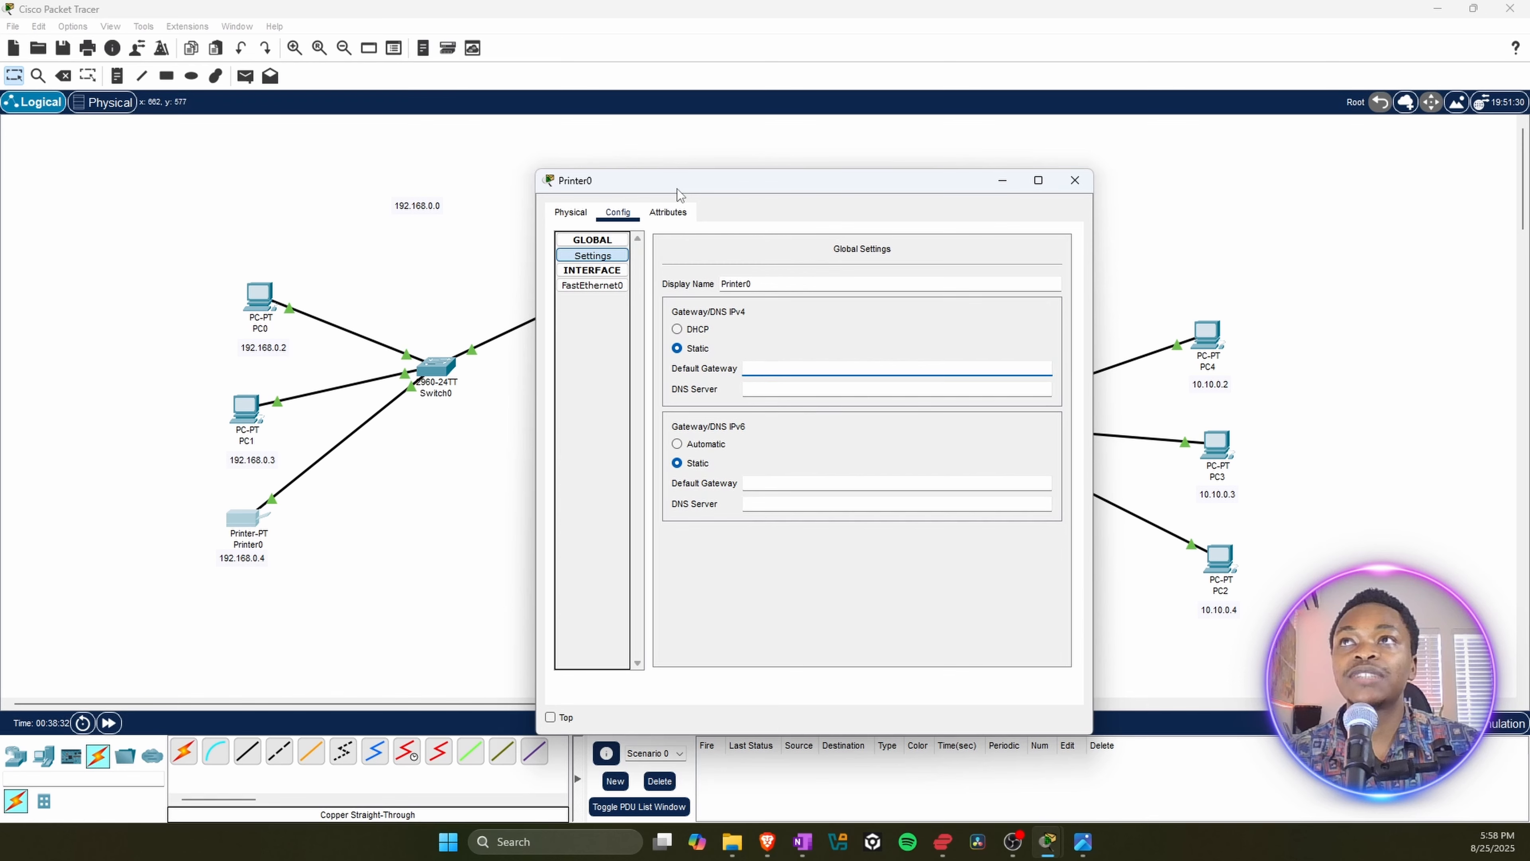
{"action": "left_click_drag", "start_coordinate": [676, 189], "coordinate": [968, 178]}
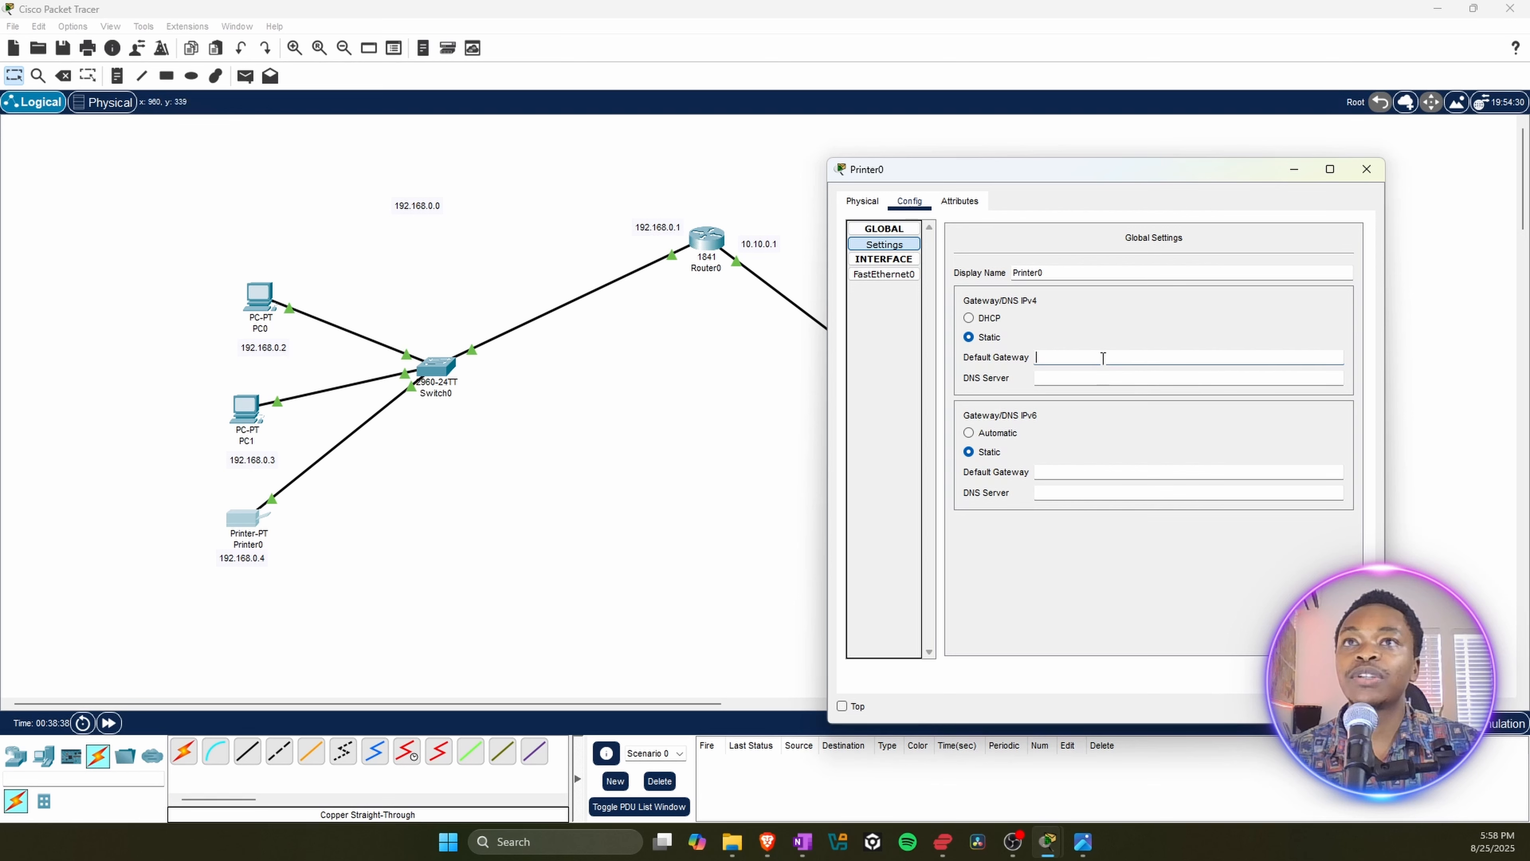
{"action": "type", "text": "192.168.0.1"}
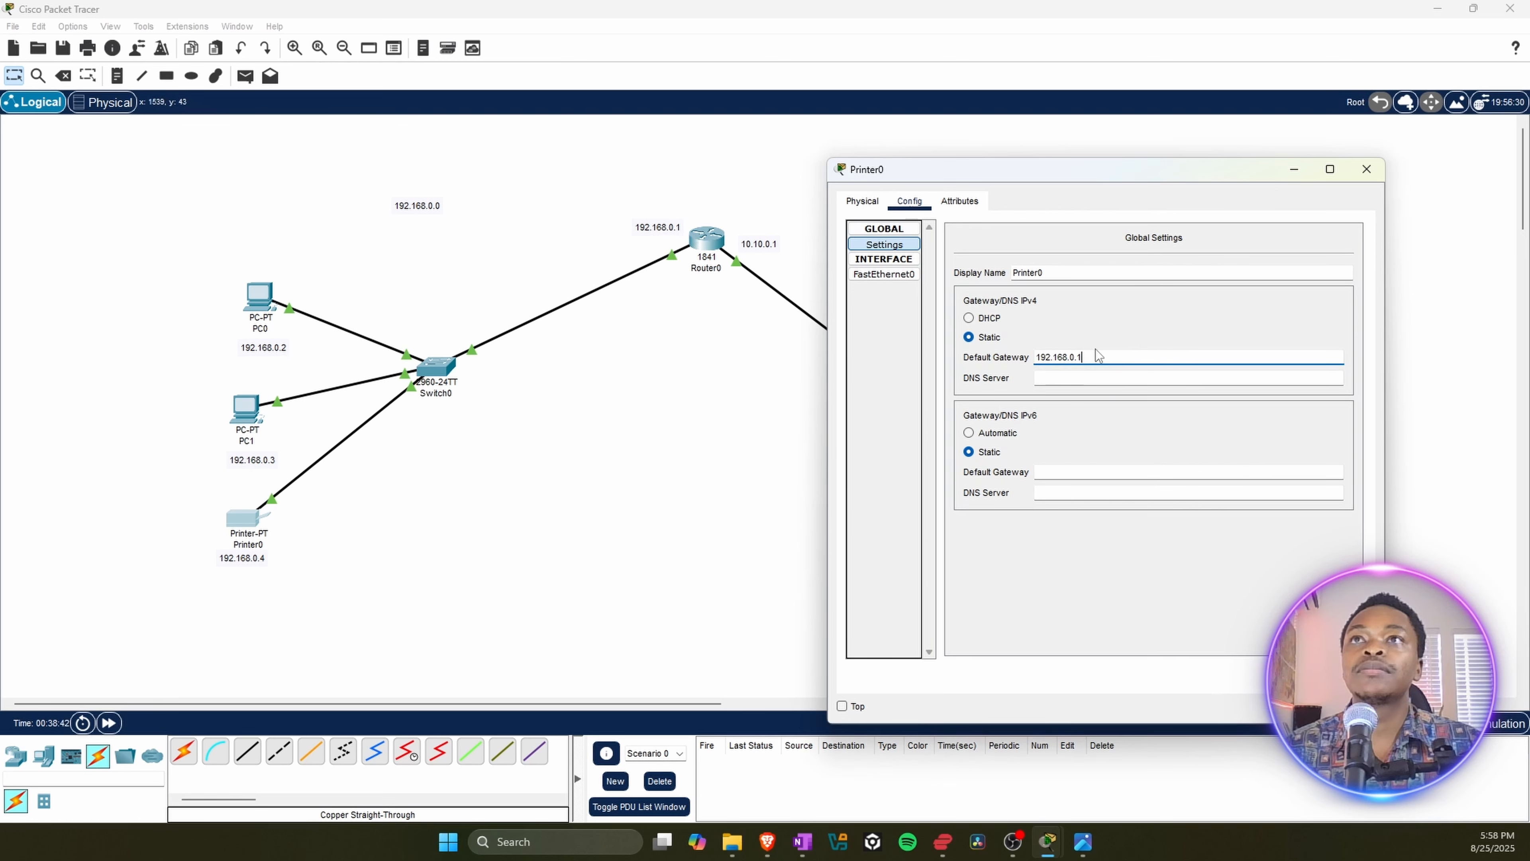
{"action": "left_click", "coordinate": [1366, 171]}
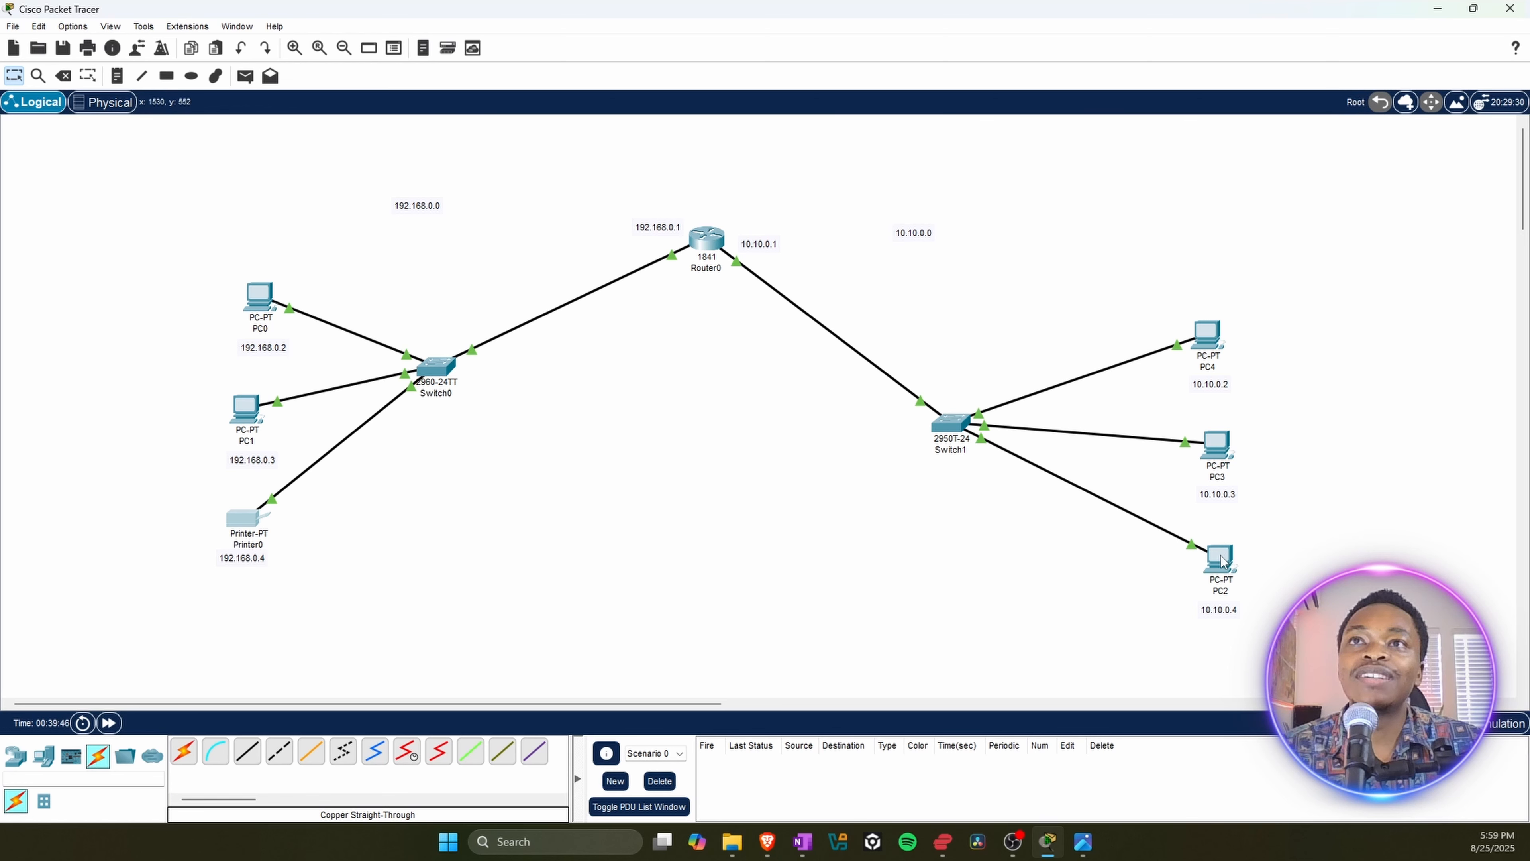
Step: Ping Printer0 at 192.168.0.4 from PC2's Command Prompt to test connectivity across the router
{"action": "mouse_move", "coordinate": [1221, 561]}
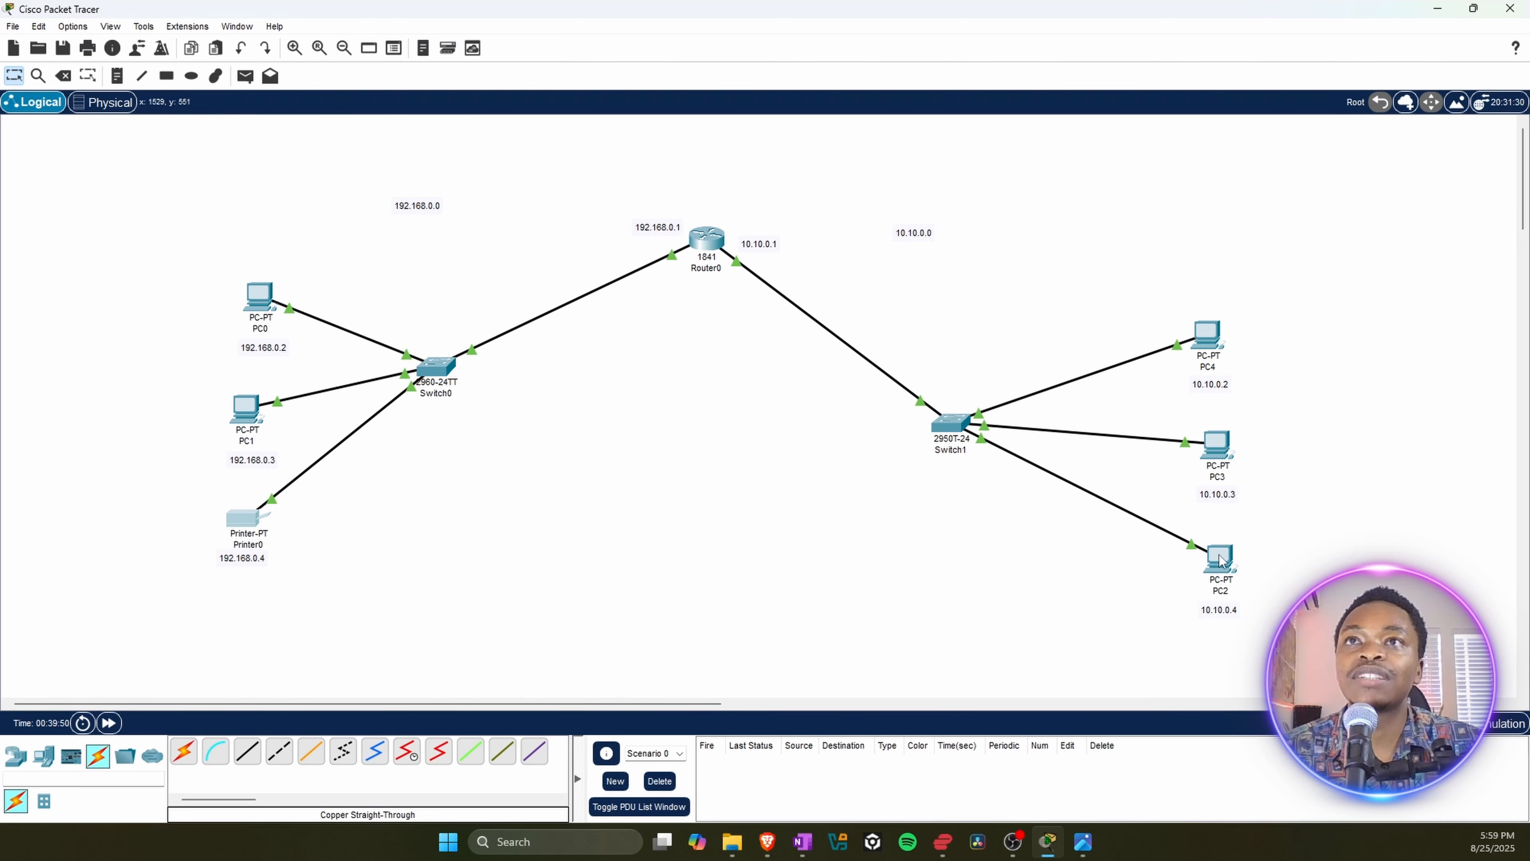
{"action": "left_click", "coordinate": [1217, 560]}
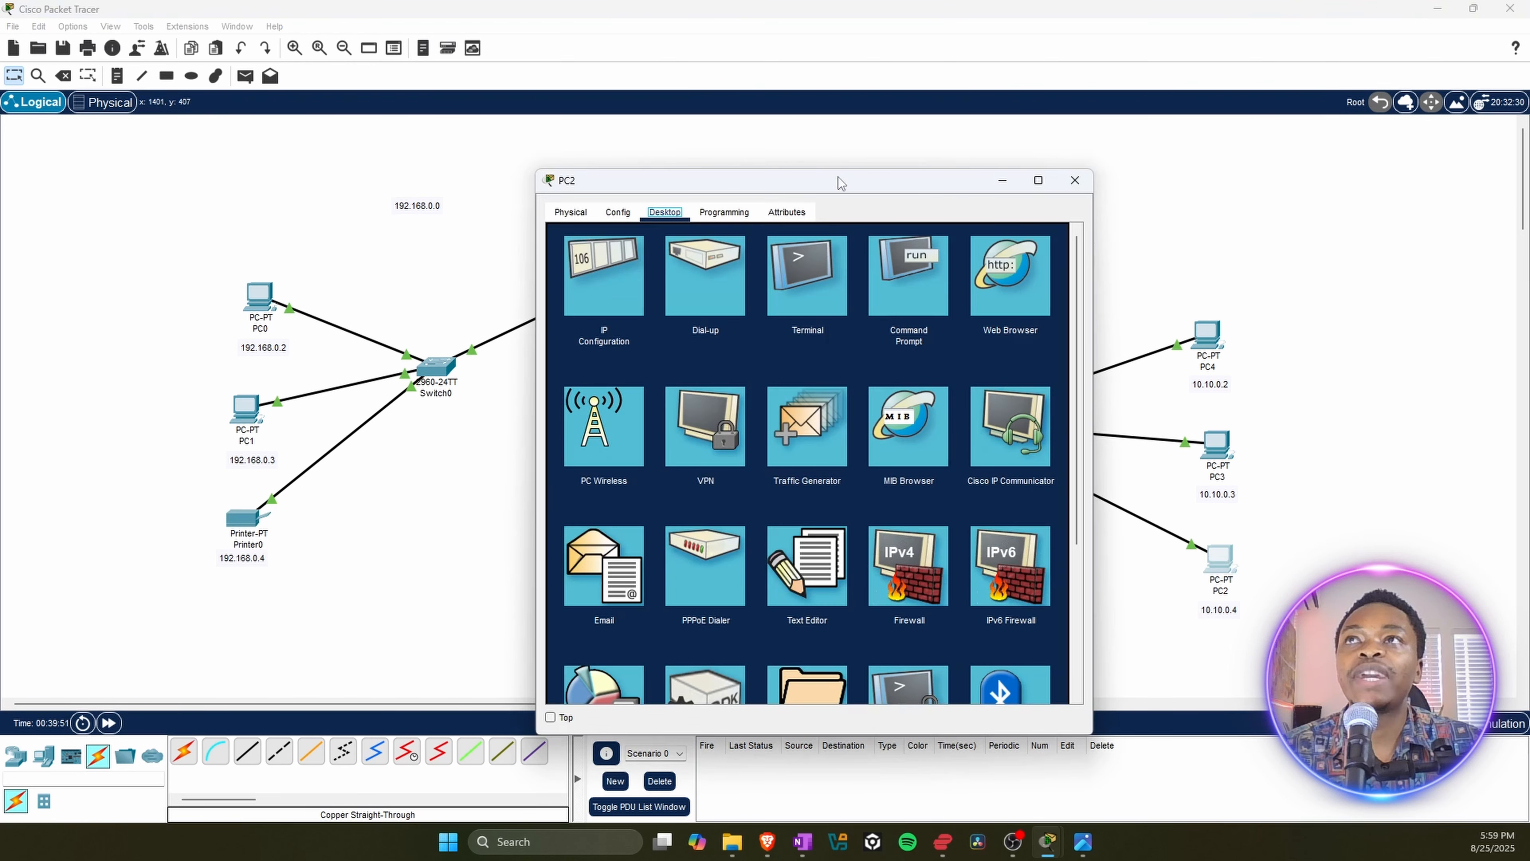
{"action": "left_click_drag", "start_coordinate": [750, 182], "coordinate": [922, 120]}
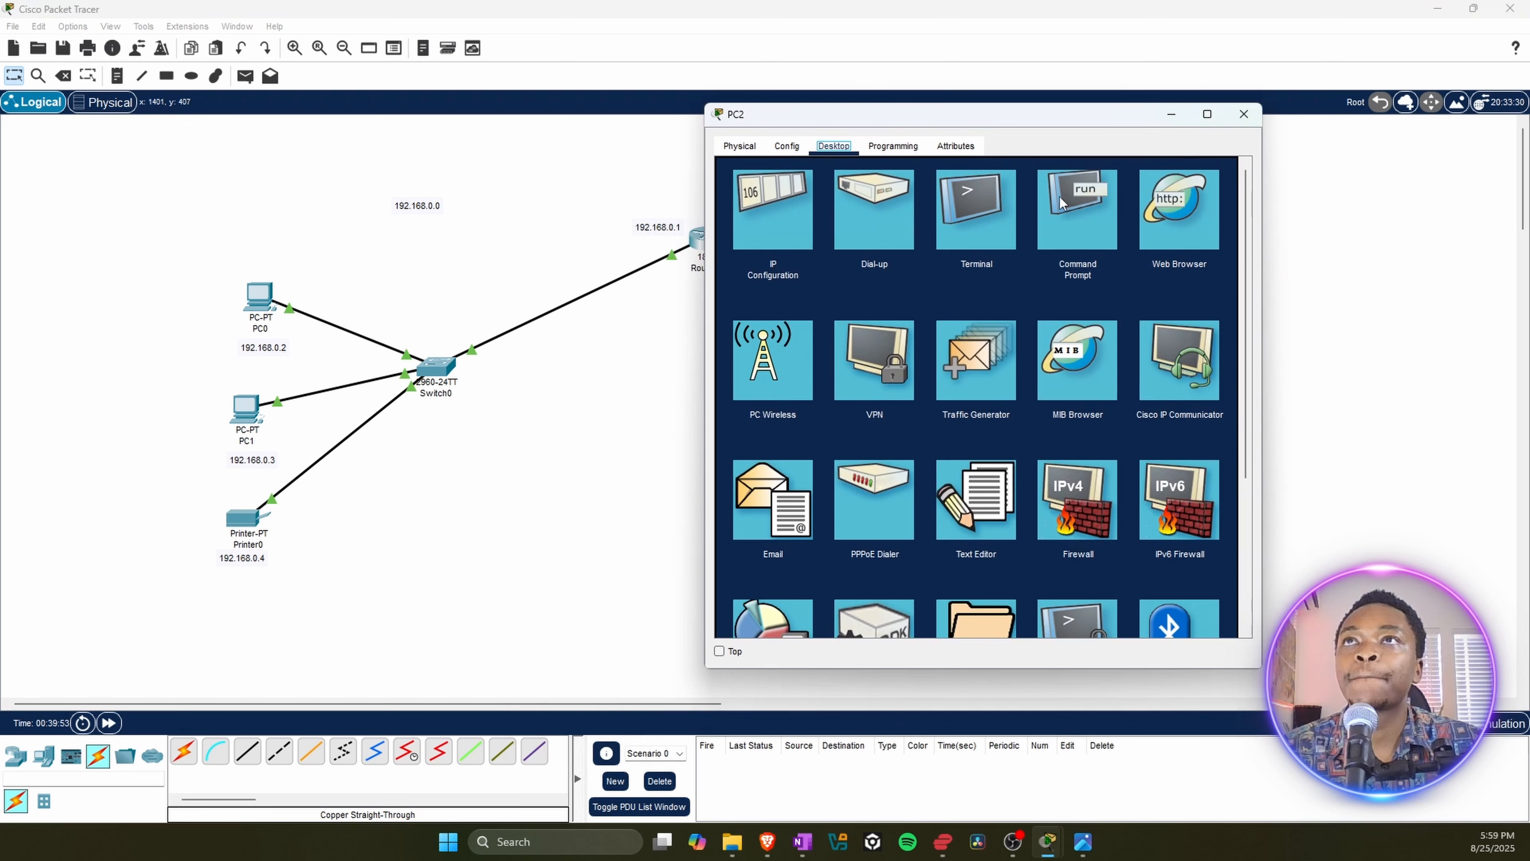
{"action": "left_click", "coordinate": [1086, 206]}
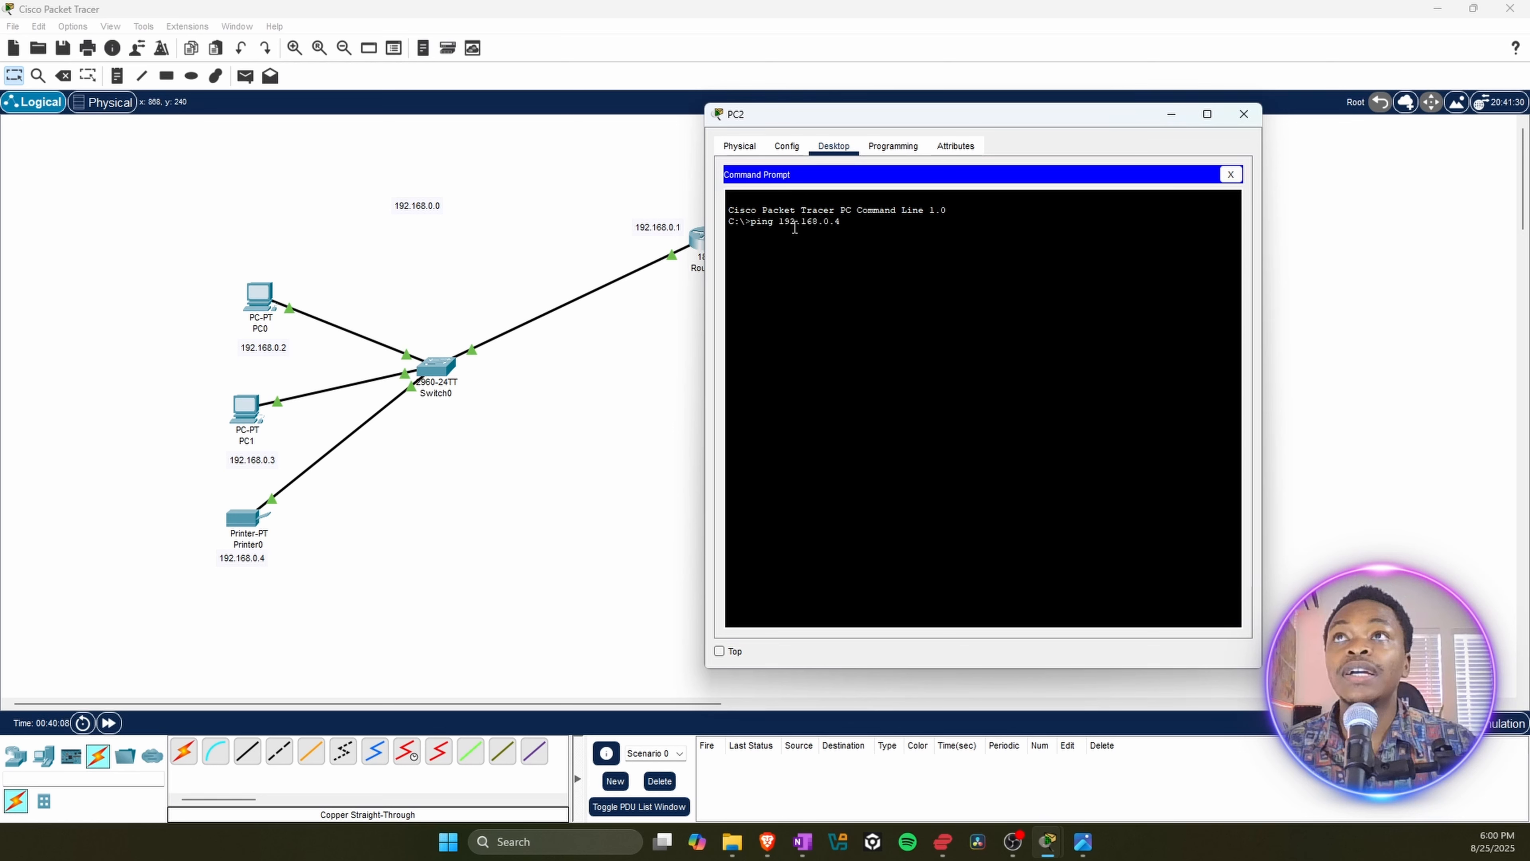
{"action": "key", "text": "Return"}
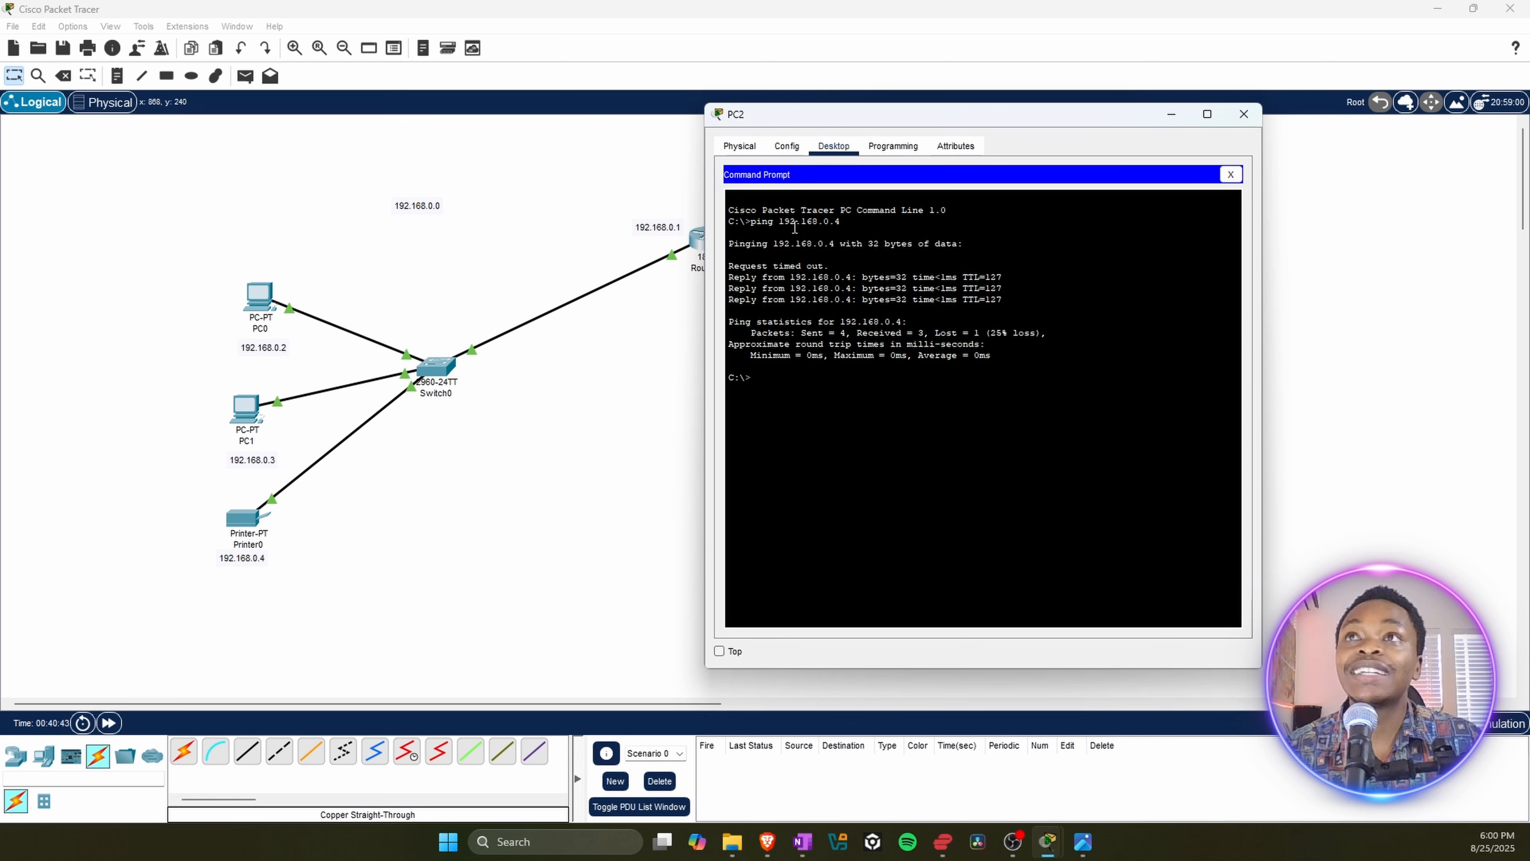
Step: Repeat the ping from PC2 to 192.168.0.4, and close PC2's window
{"action": "key", "text": "Up"}
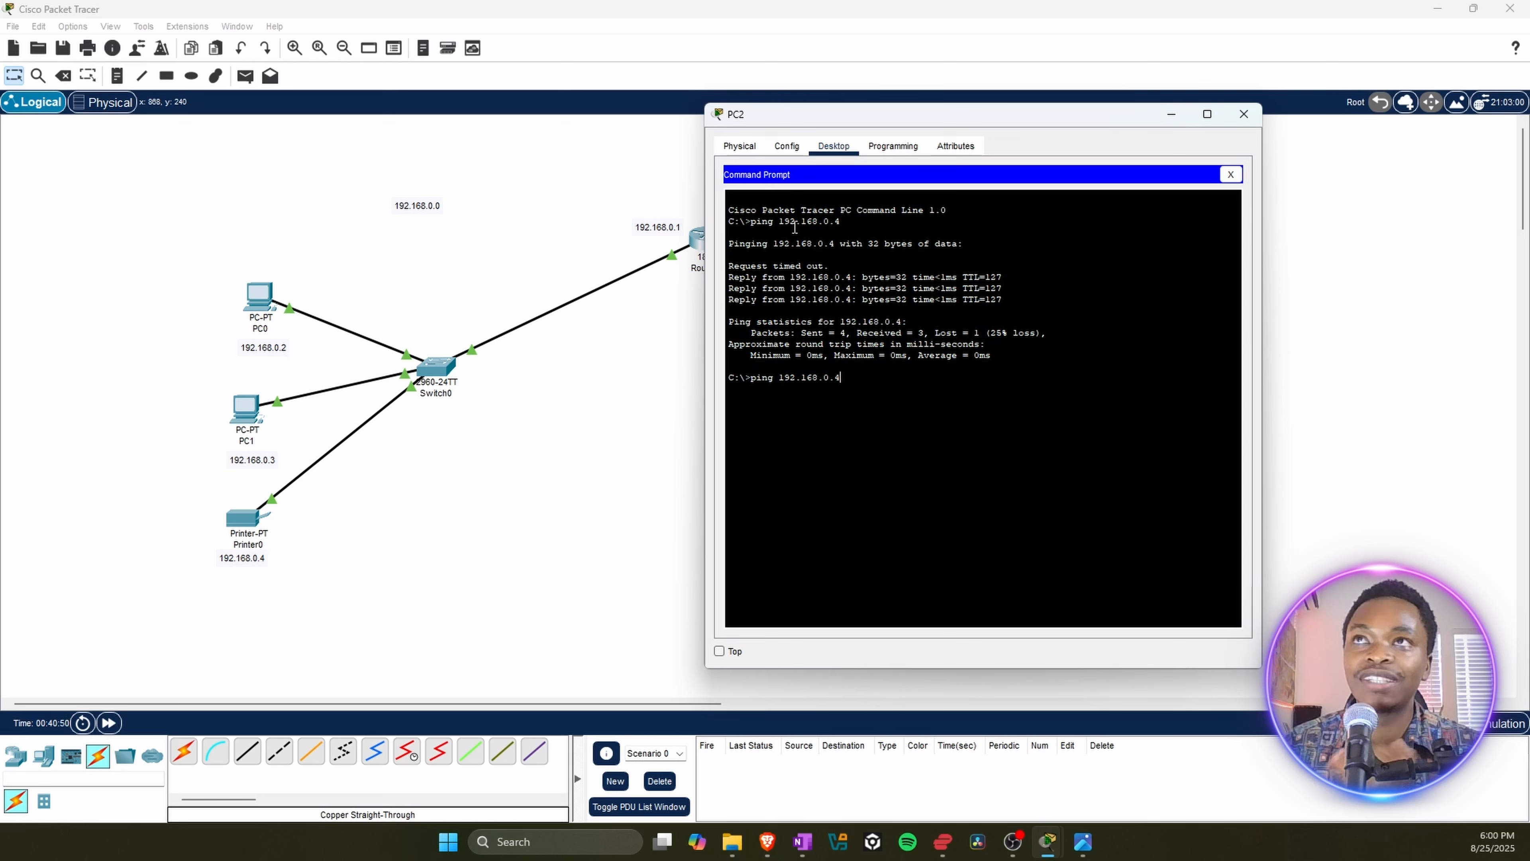
{"action": "key", "text": "Return"}
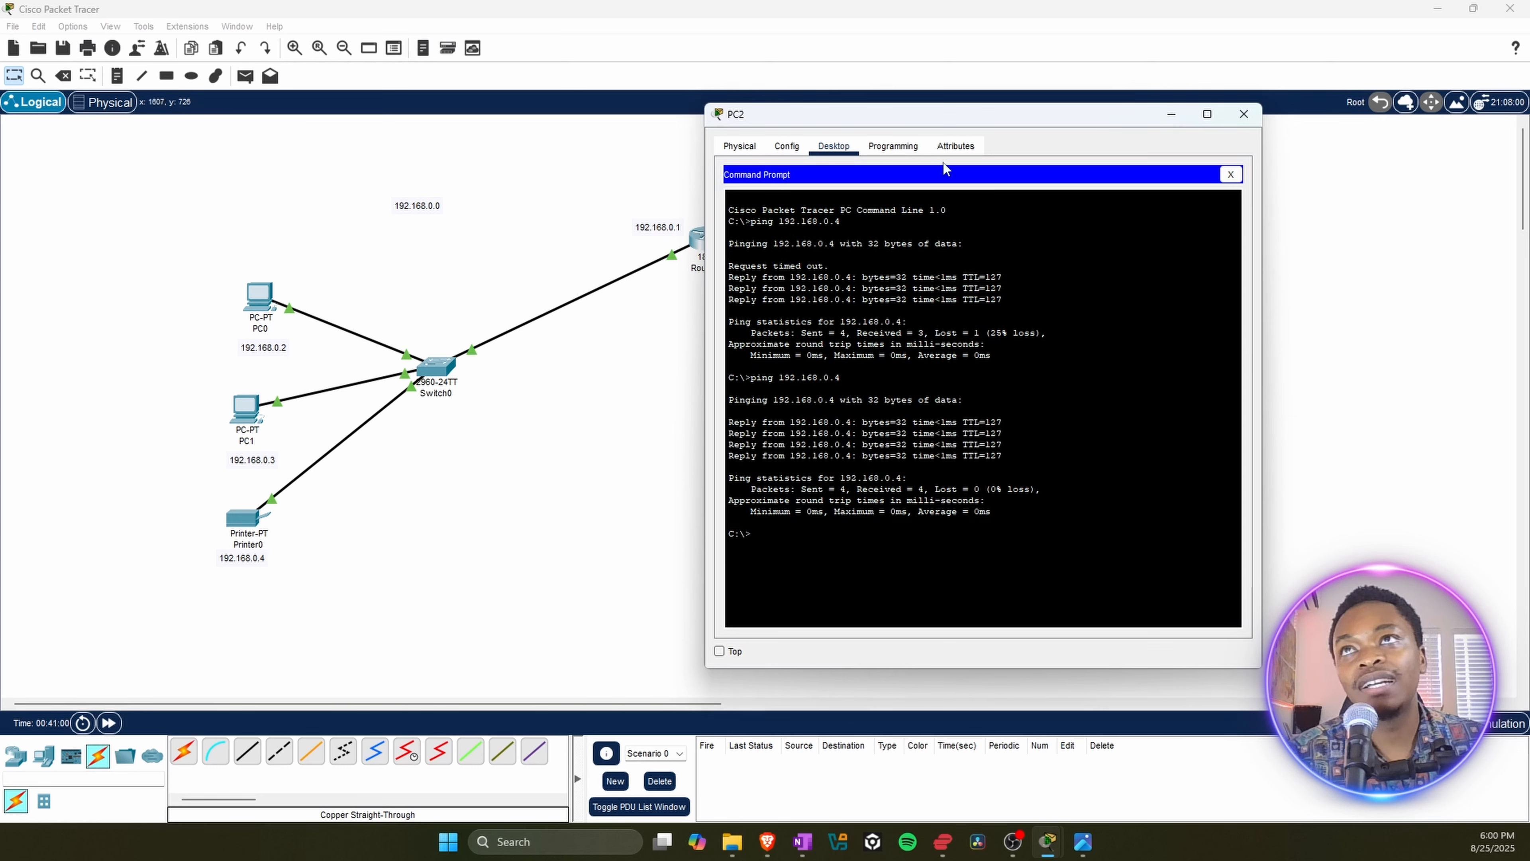
{"action": "left_click_drag", "start_coordinate": [784, 119], "coordinate": [583, 310]}
{"action": "left_click", "coordinate": [1048, 313]}
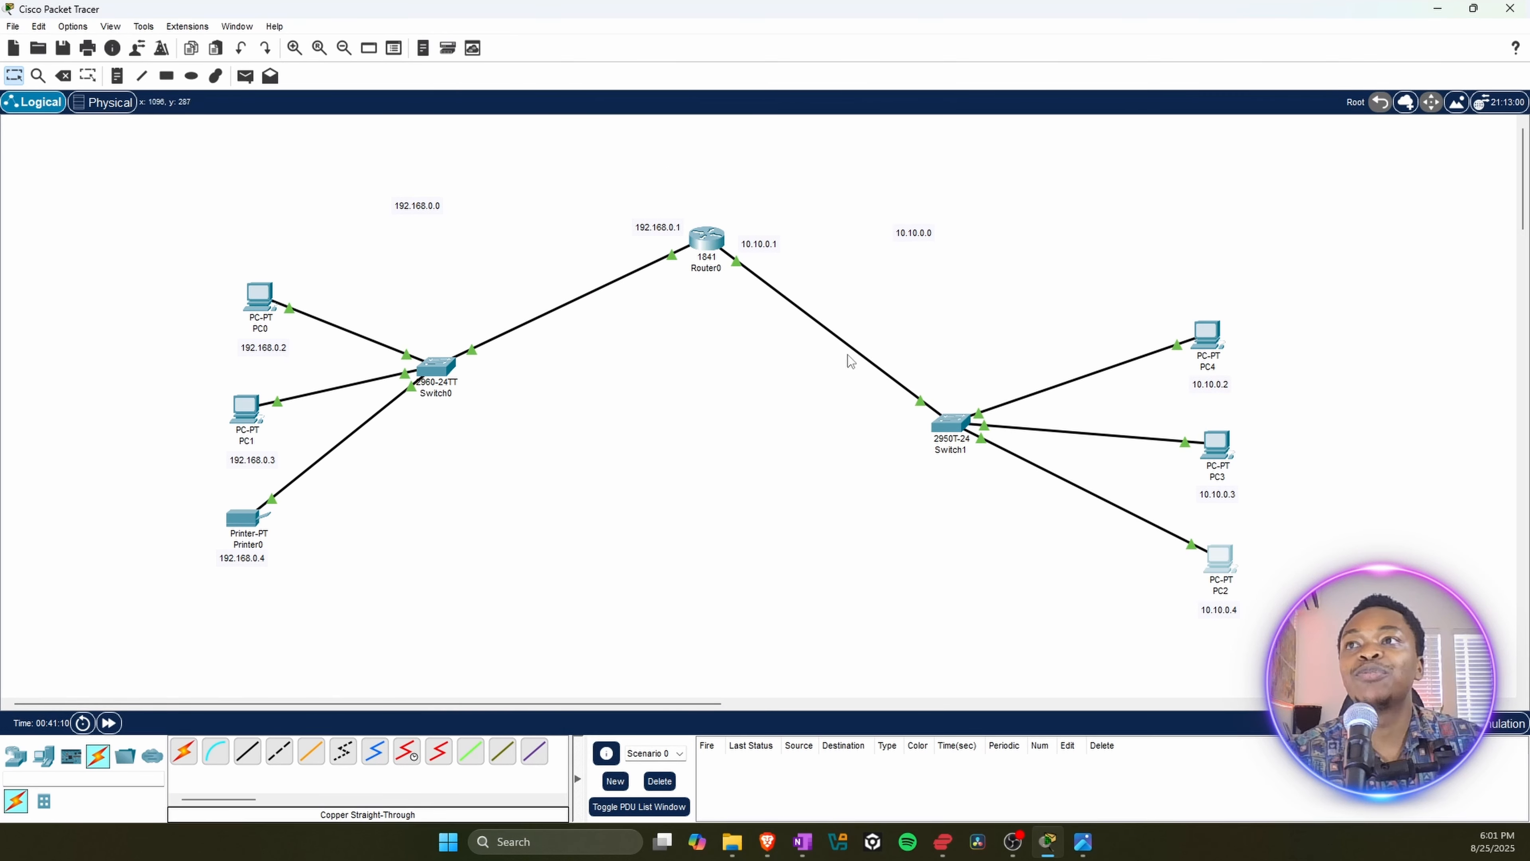
Step: Move Switch1 slightly closer to Router0 so that it sits about level with Switch0 in the topology
{"action": "left_click_drag", "start_coordinate": [943, 428], "coordinate": [914, 375]}
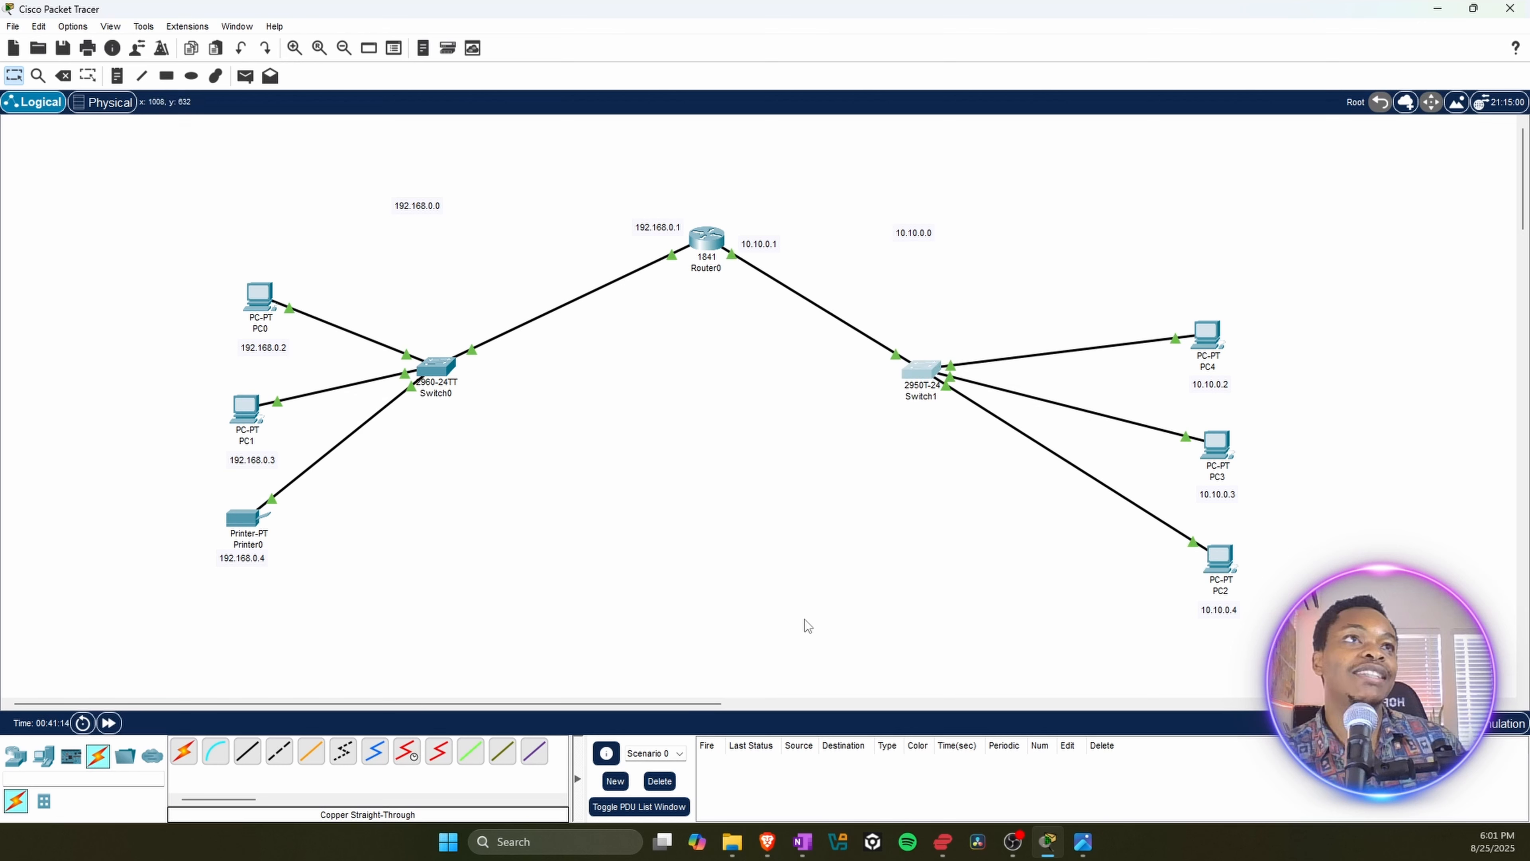